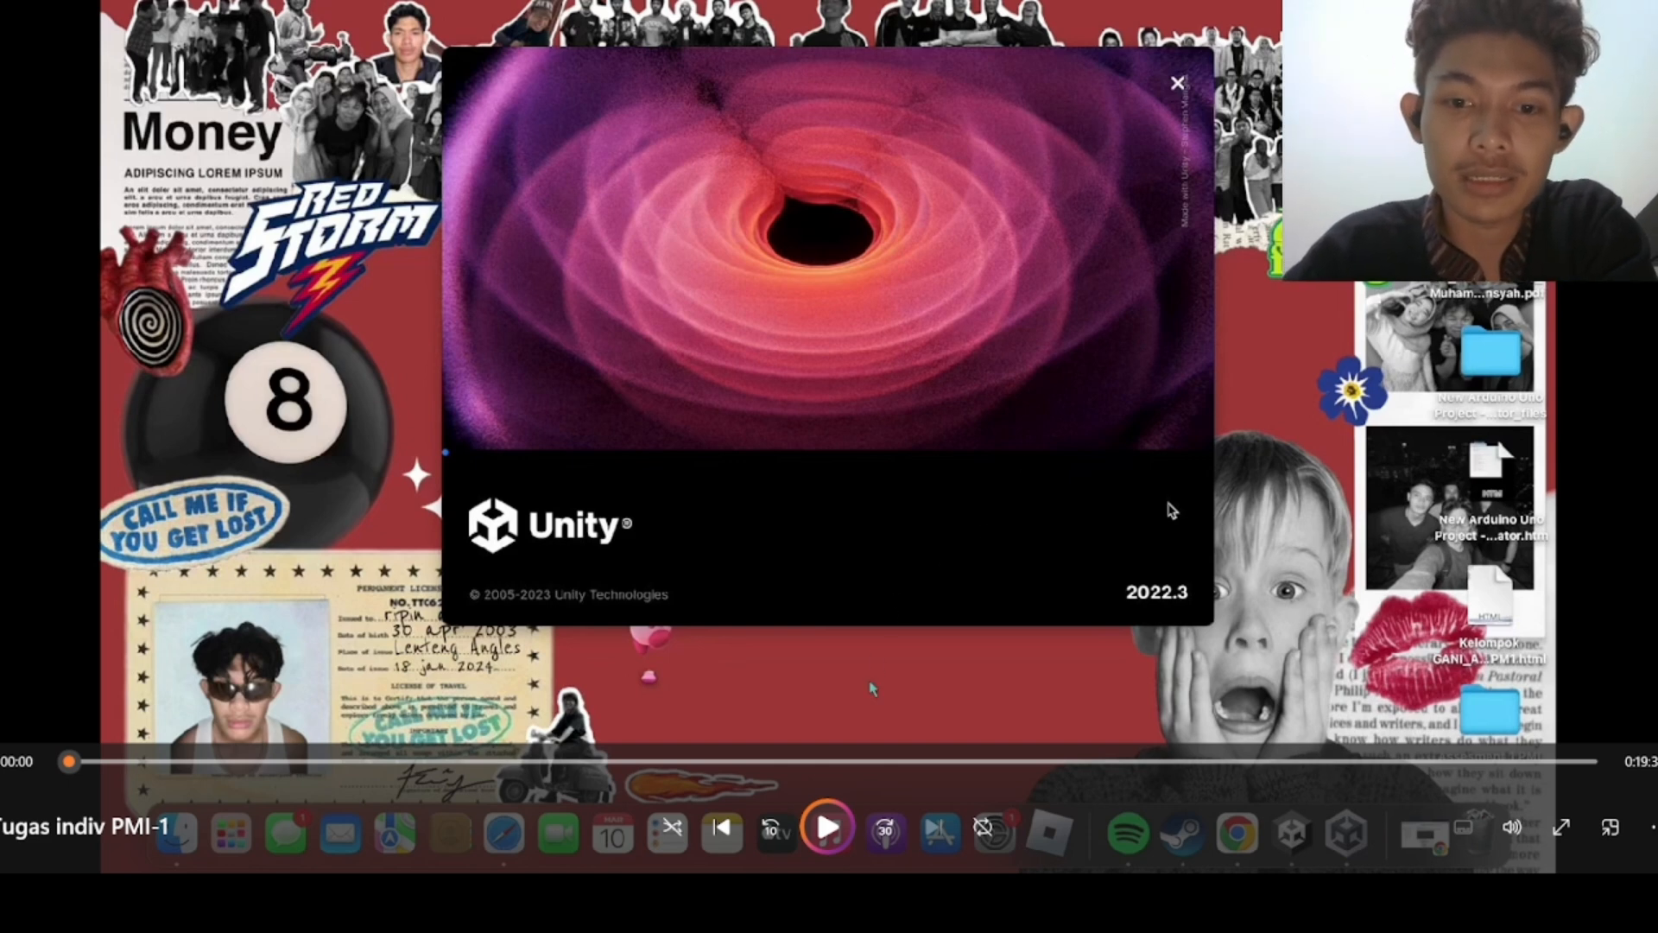
left_click(827, 828)
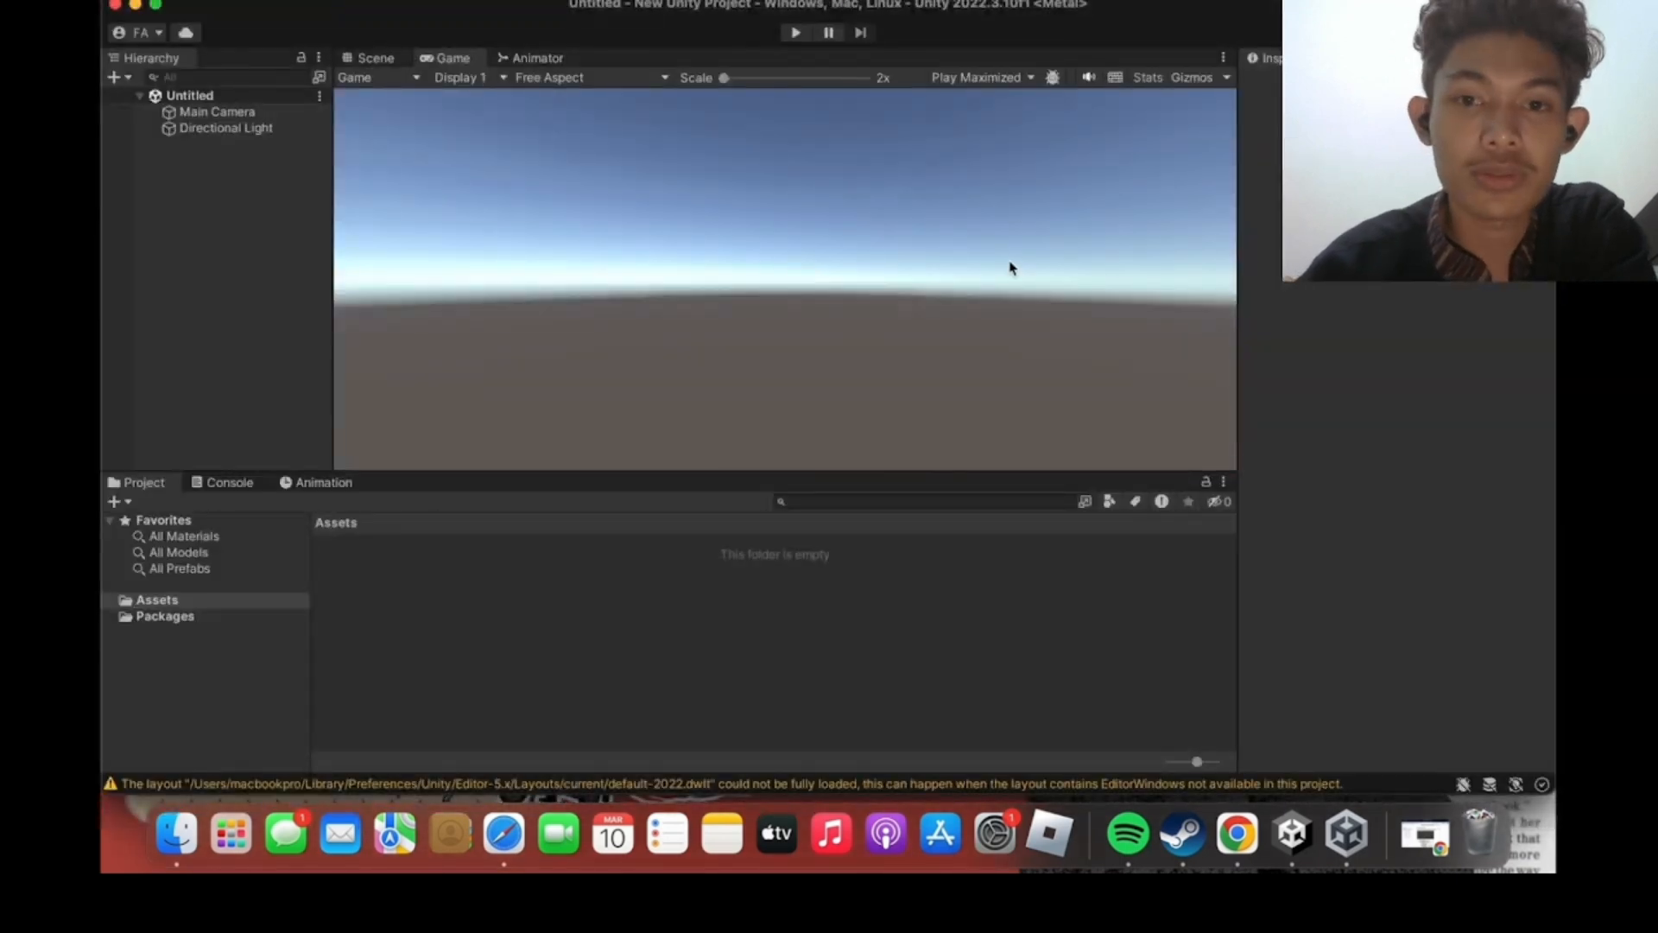
mouse_move(830, 842)
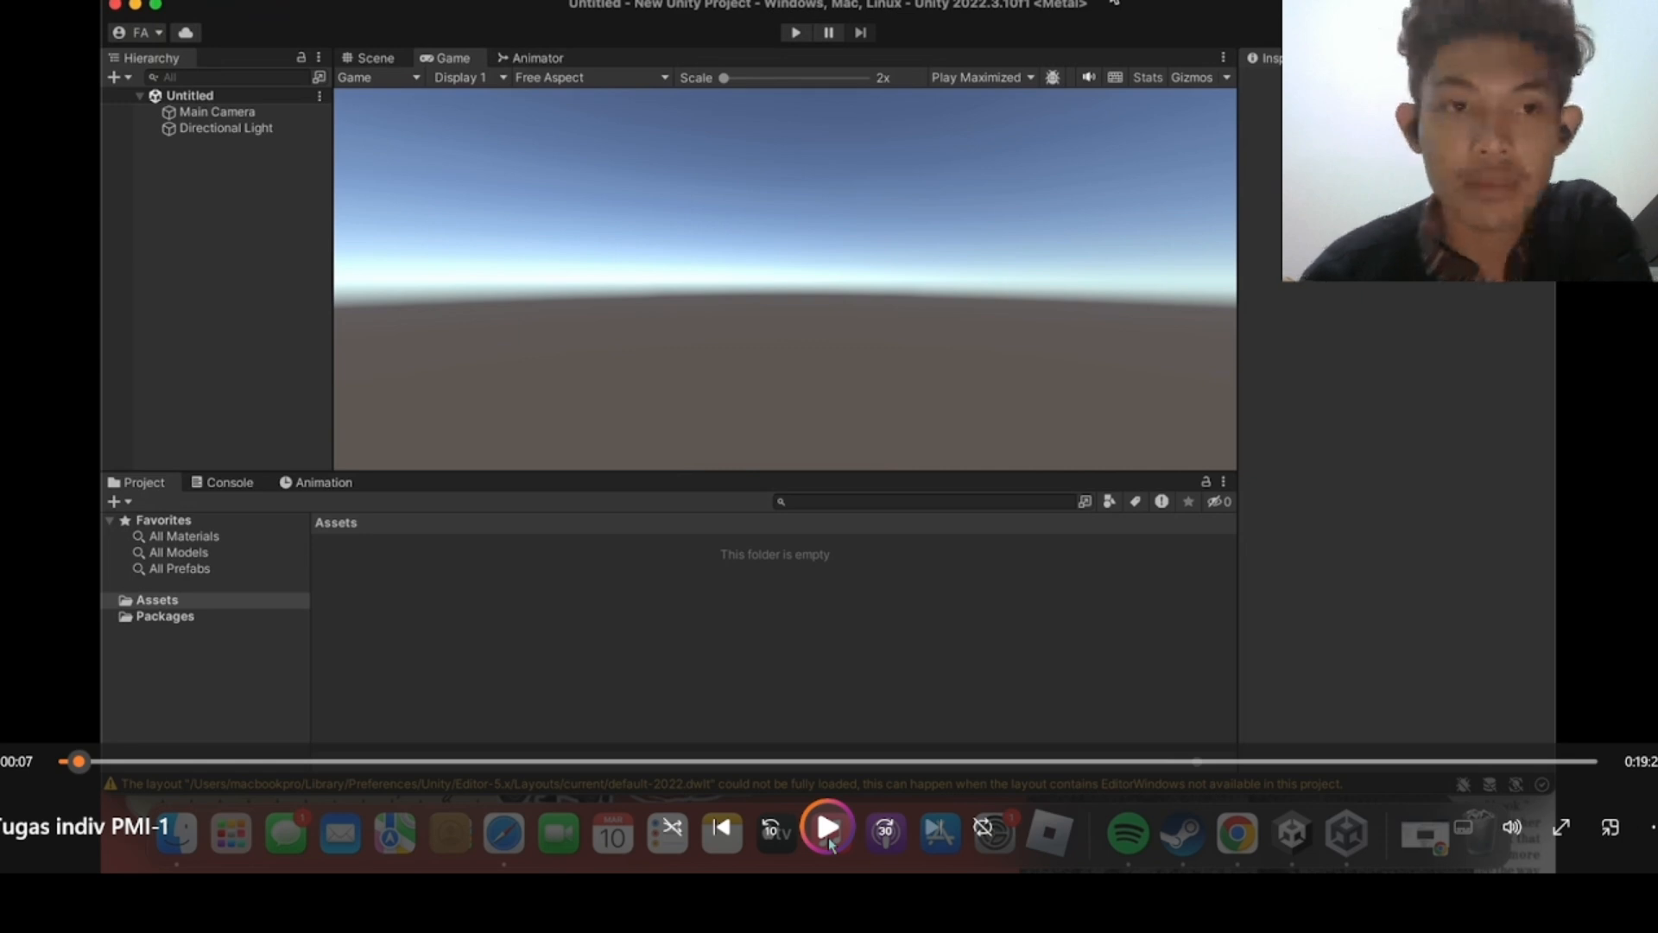
left_click(827, 829)
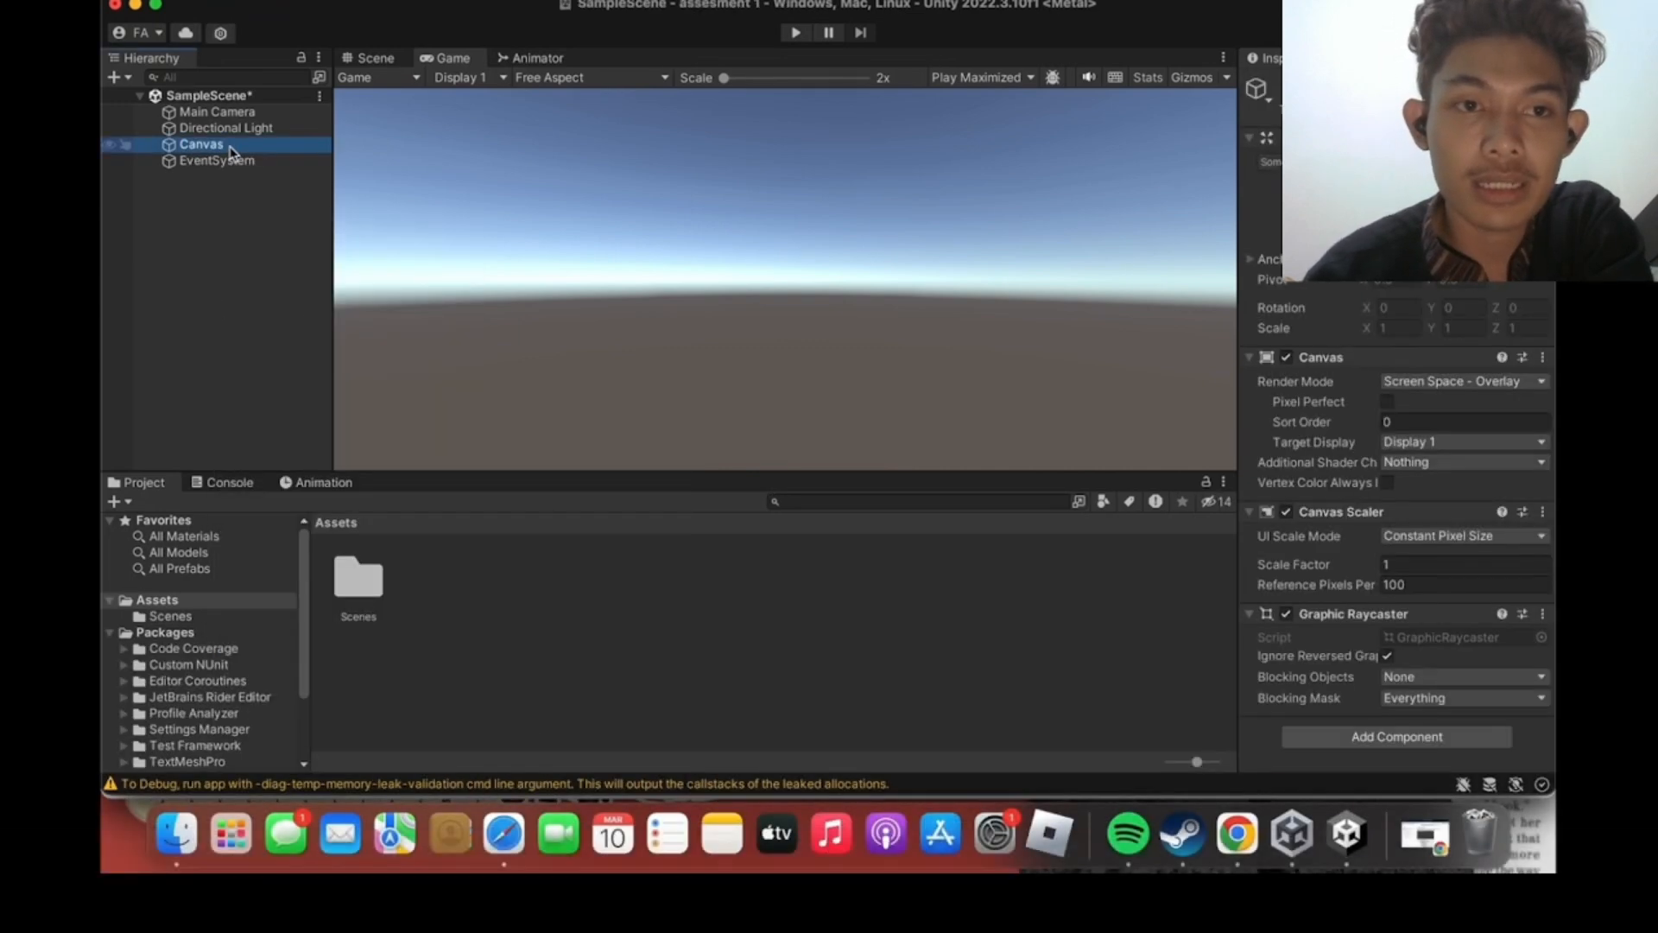
left_click(827, 829)
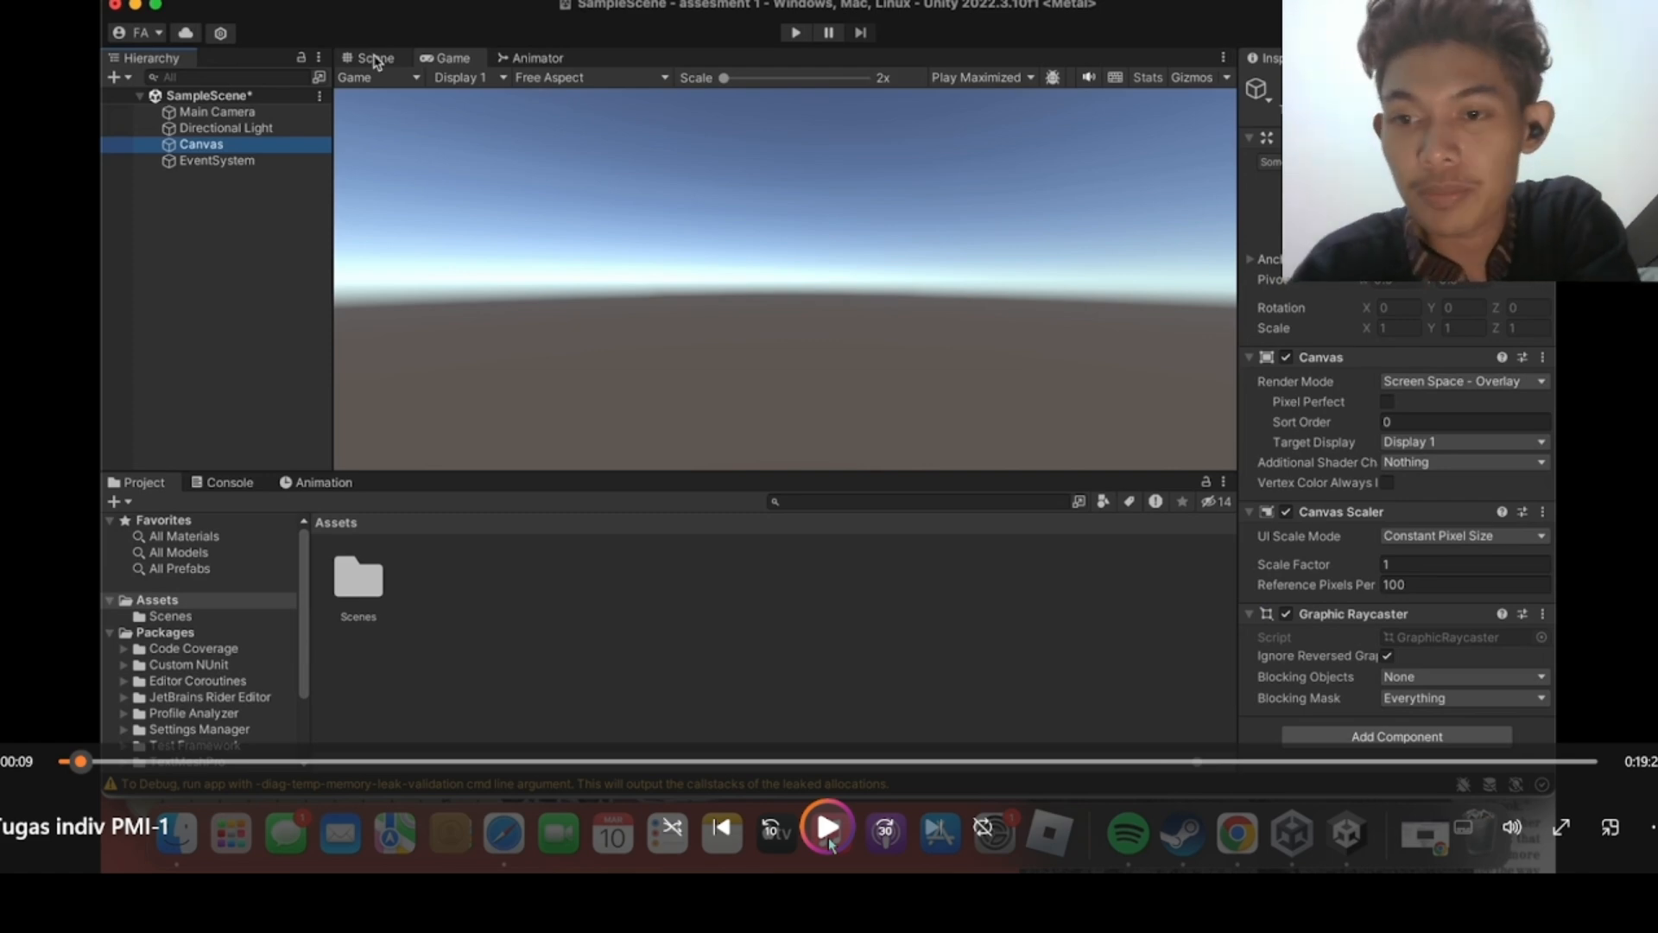
left_click(827, 827)
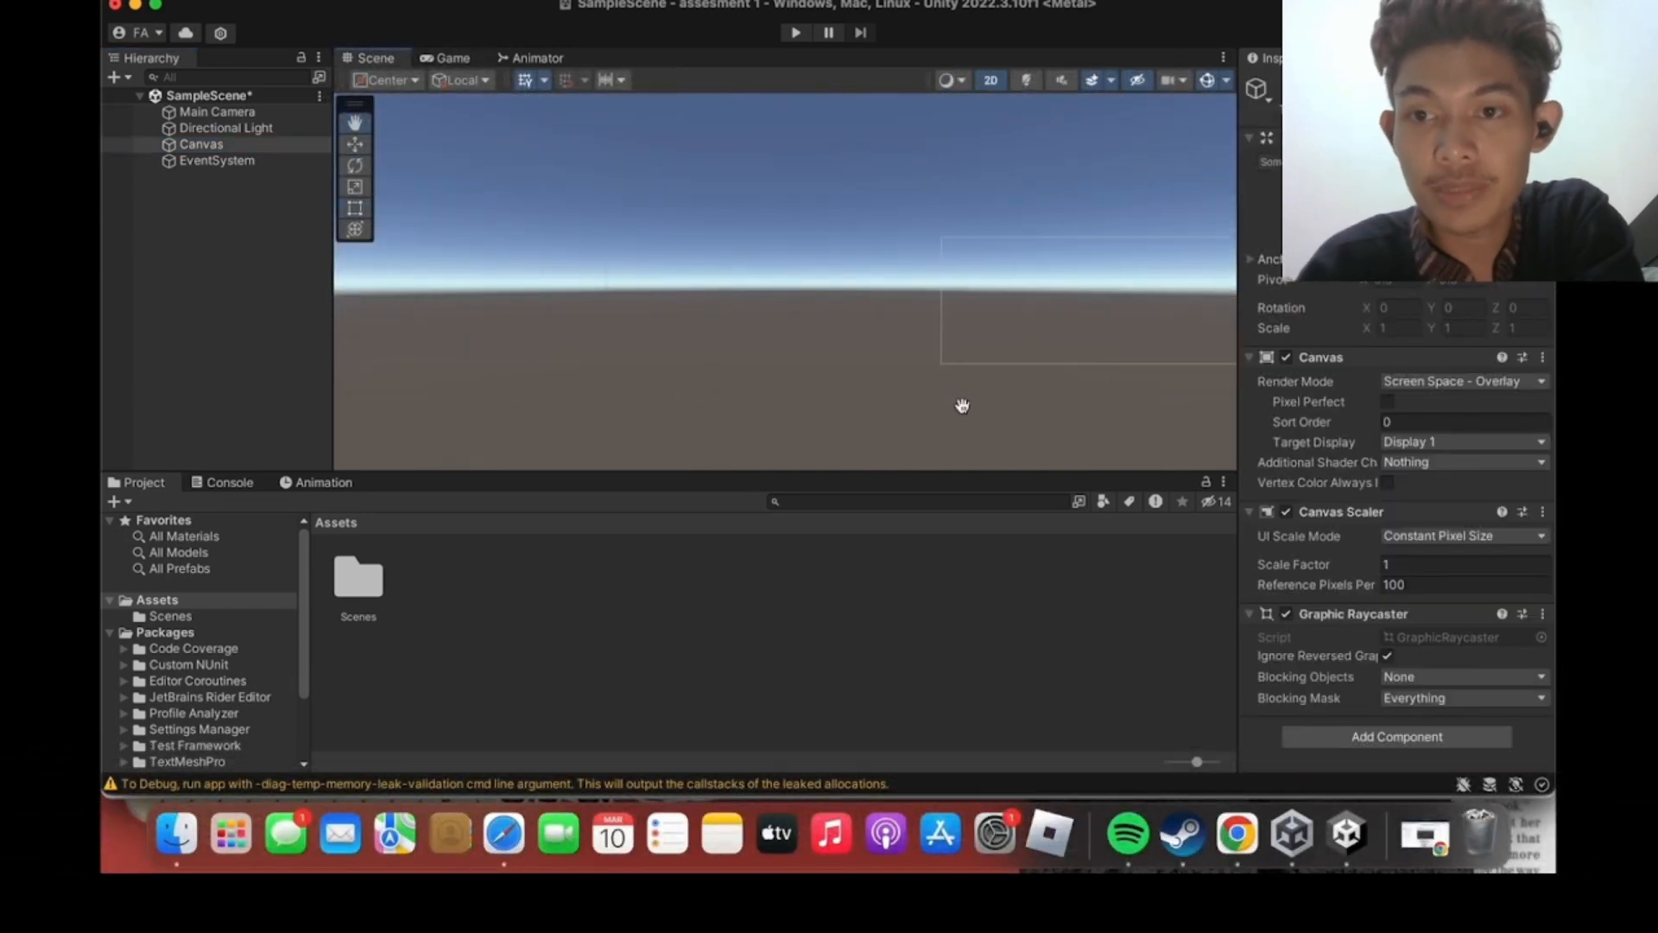
left_click(825, 827)
left_click(825, 827)
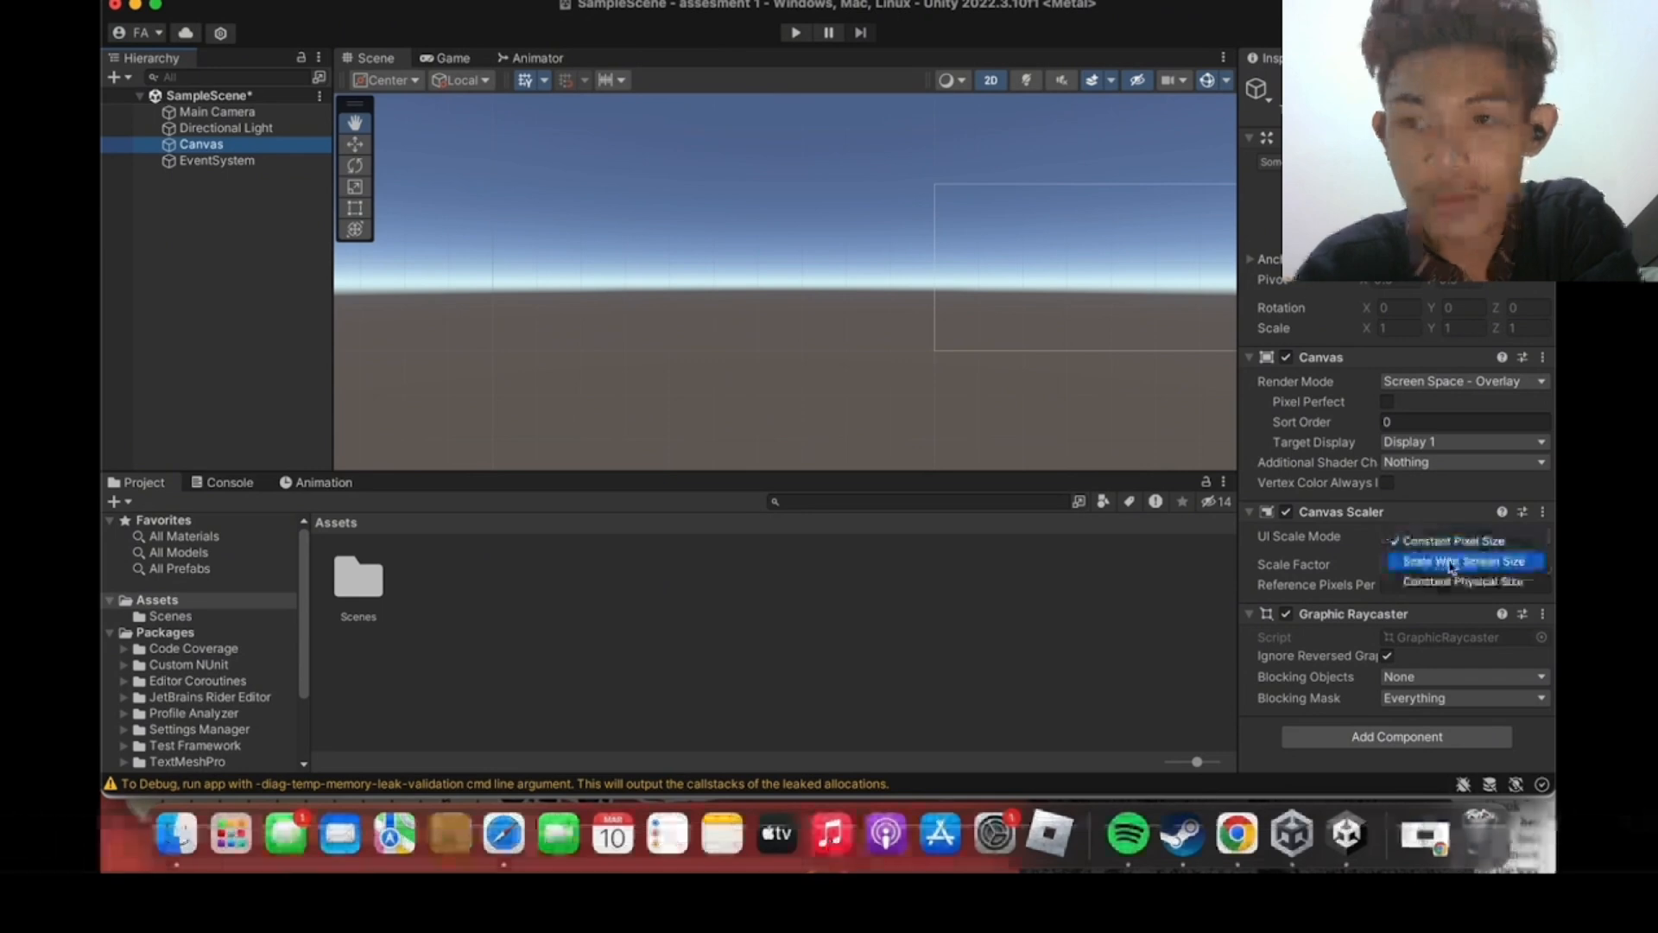
left_click(827, 828)
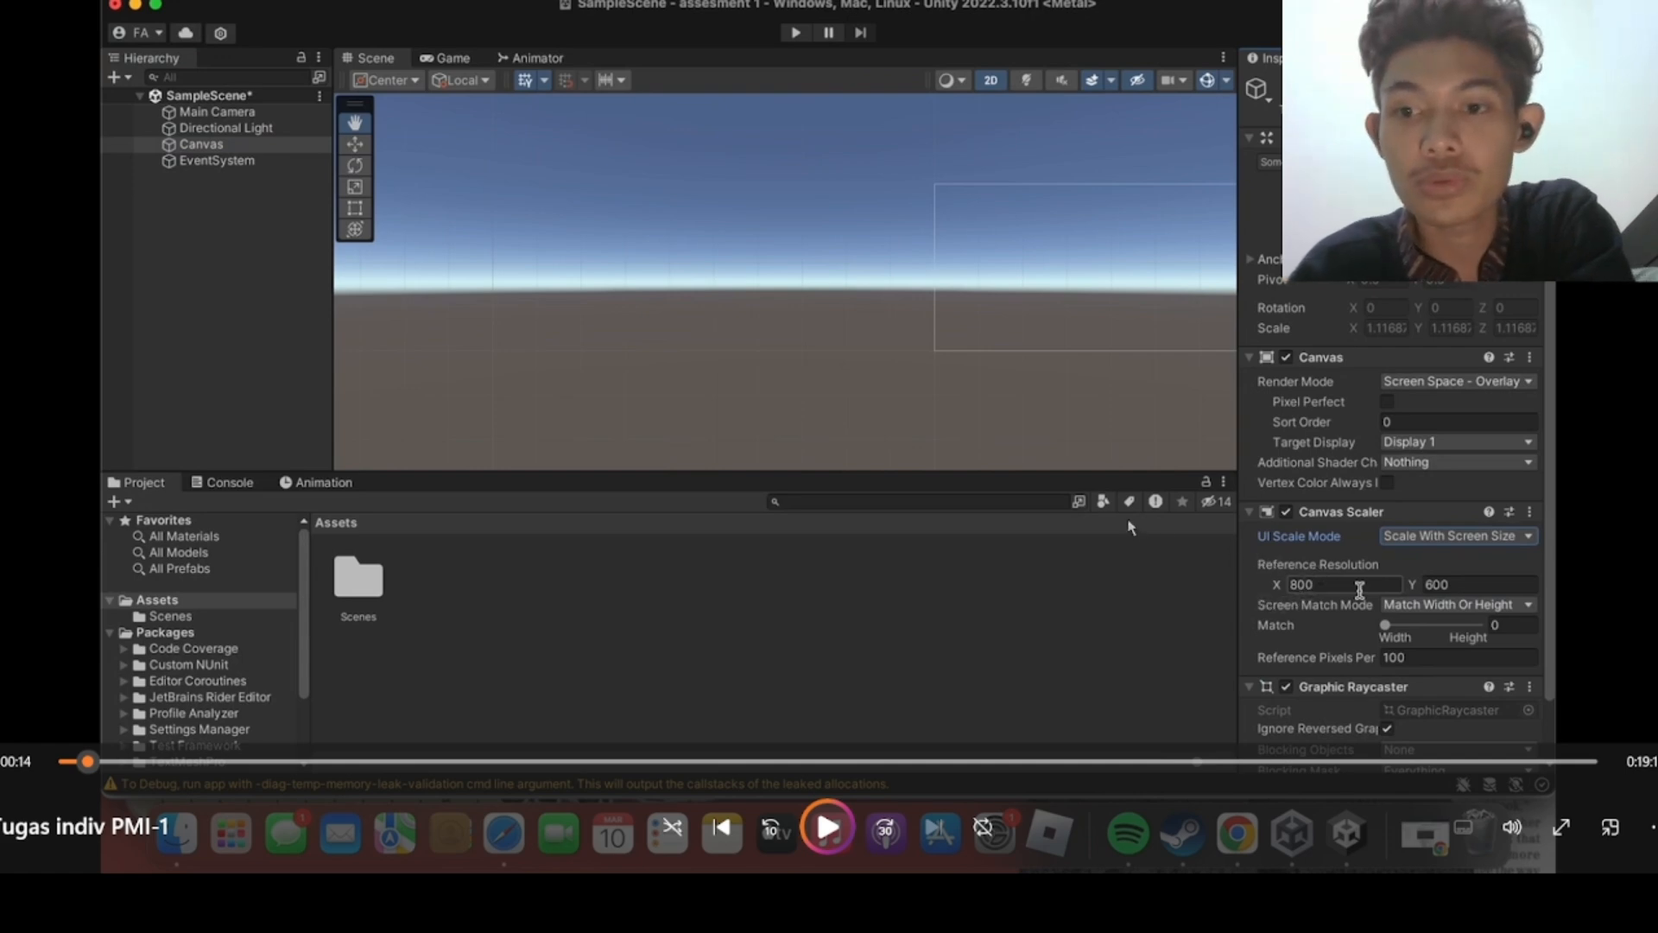
key("space")
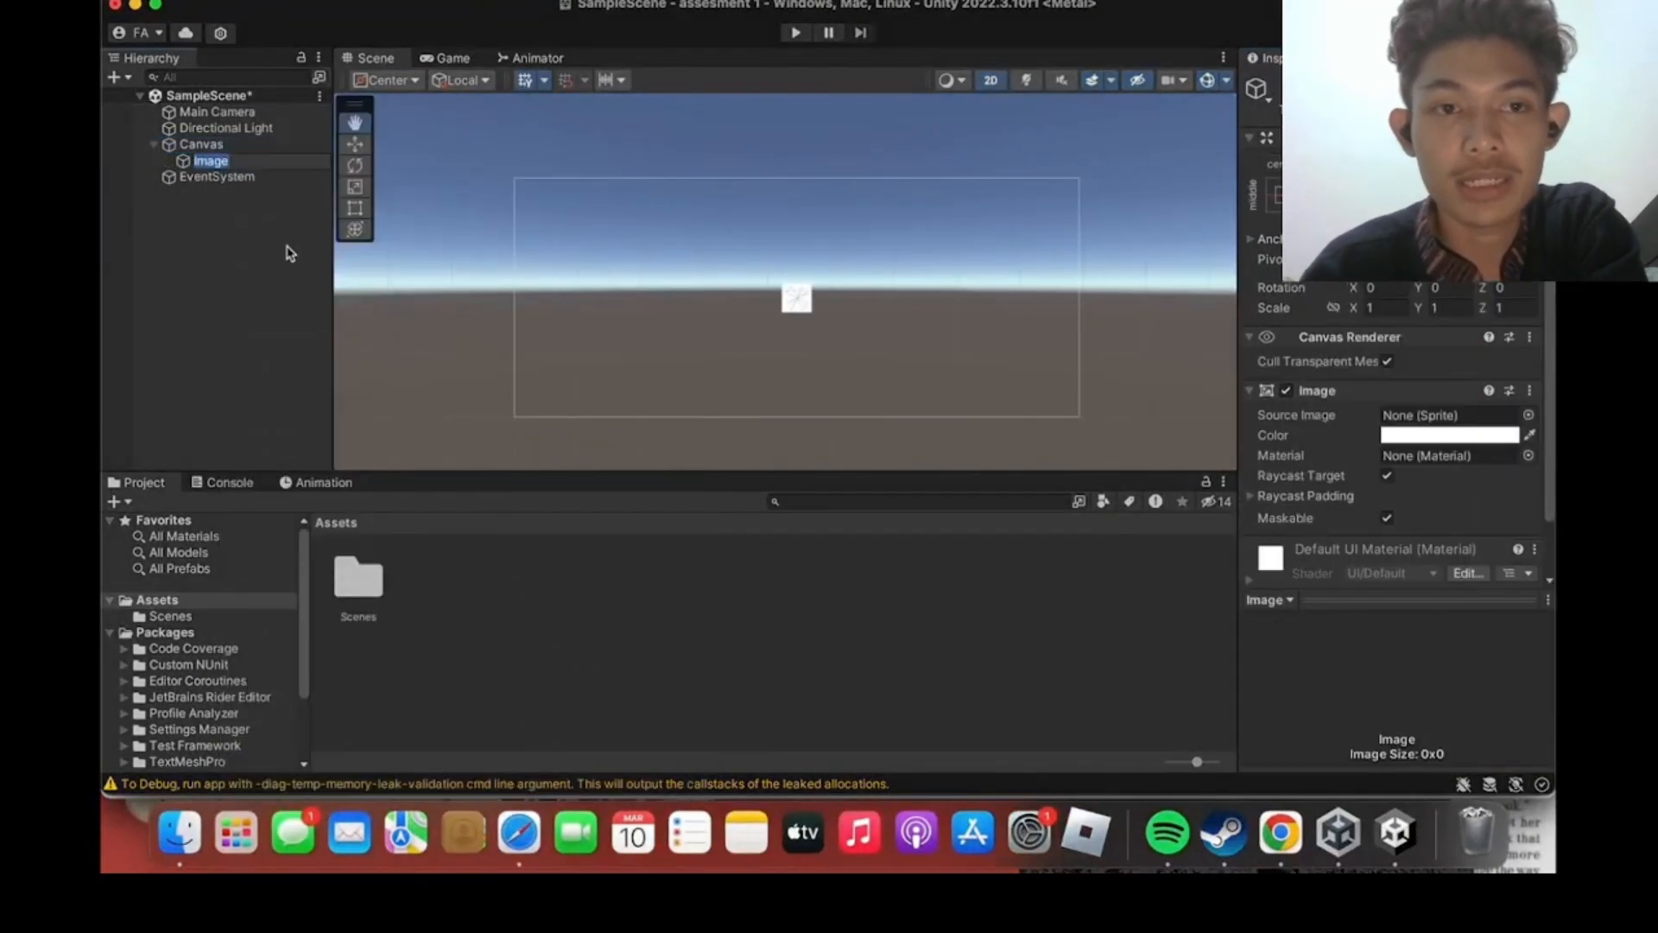
key("space")
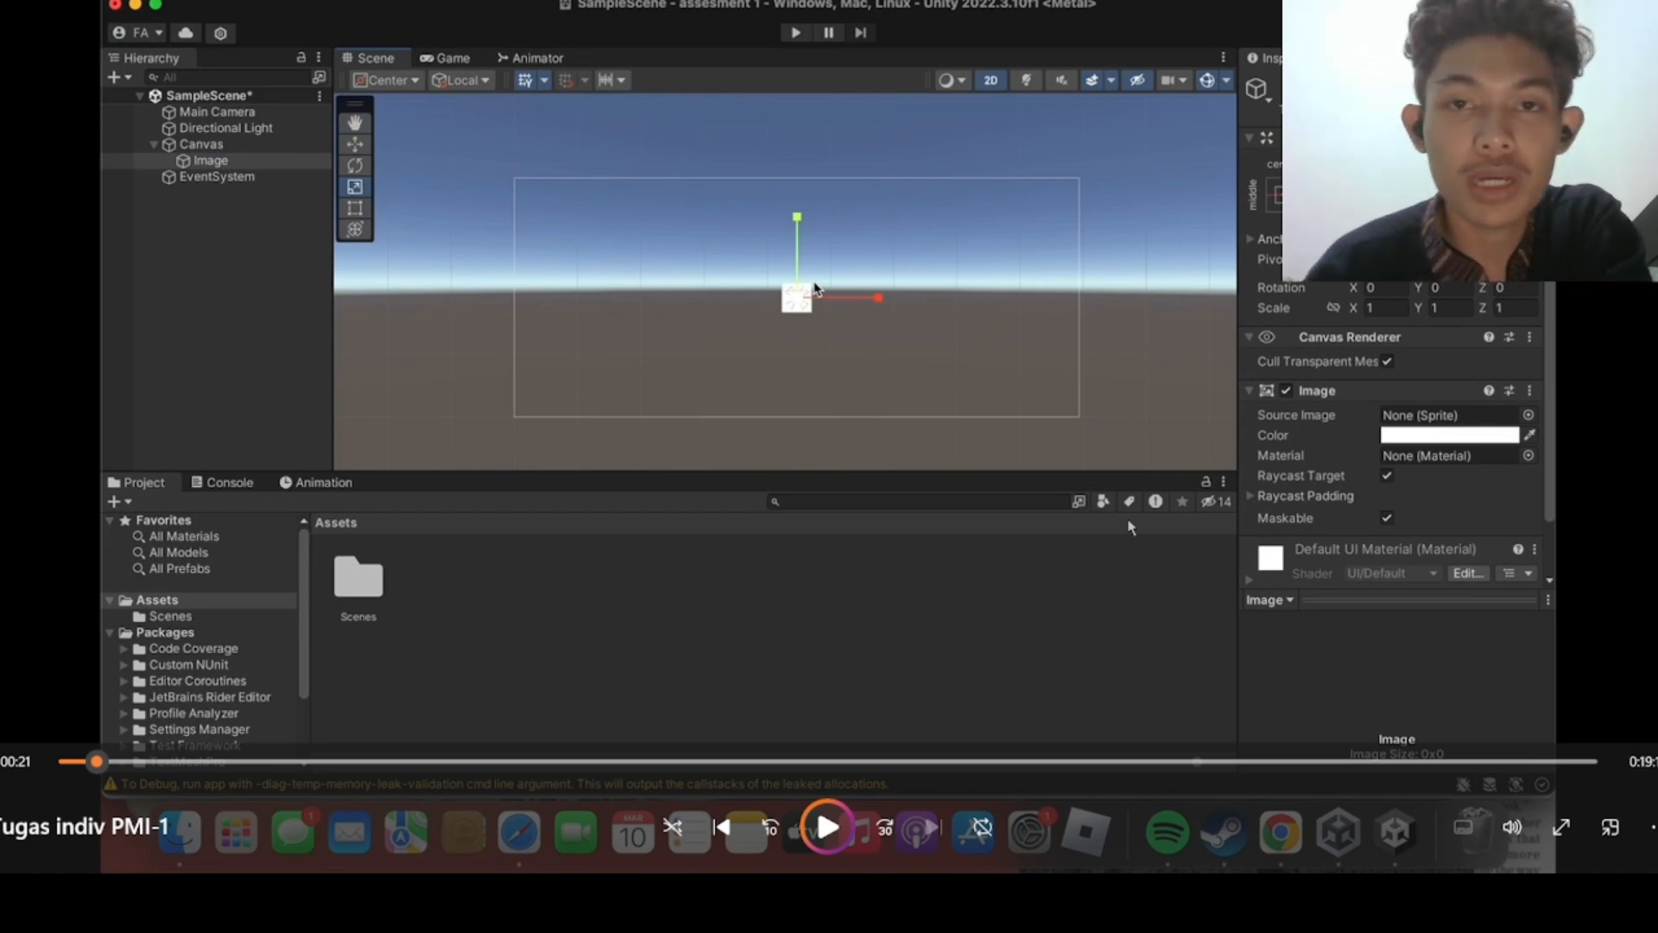
key("space")
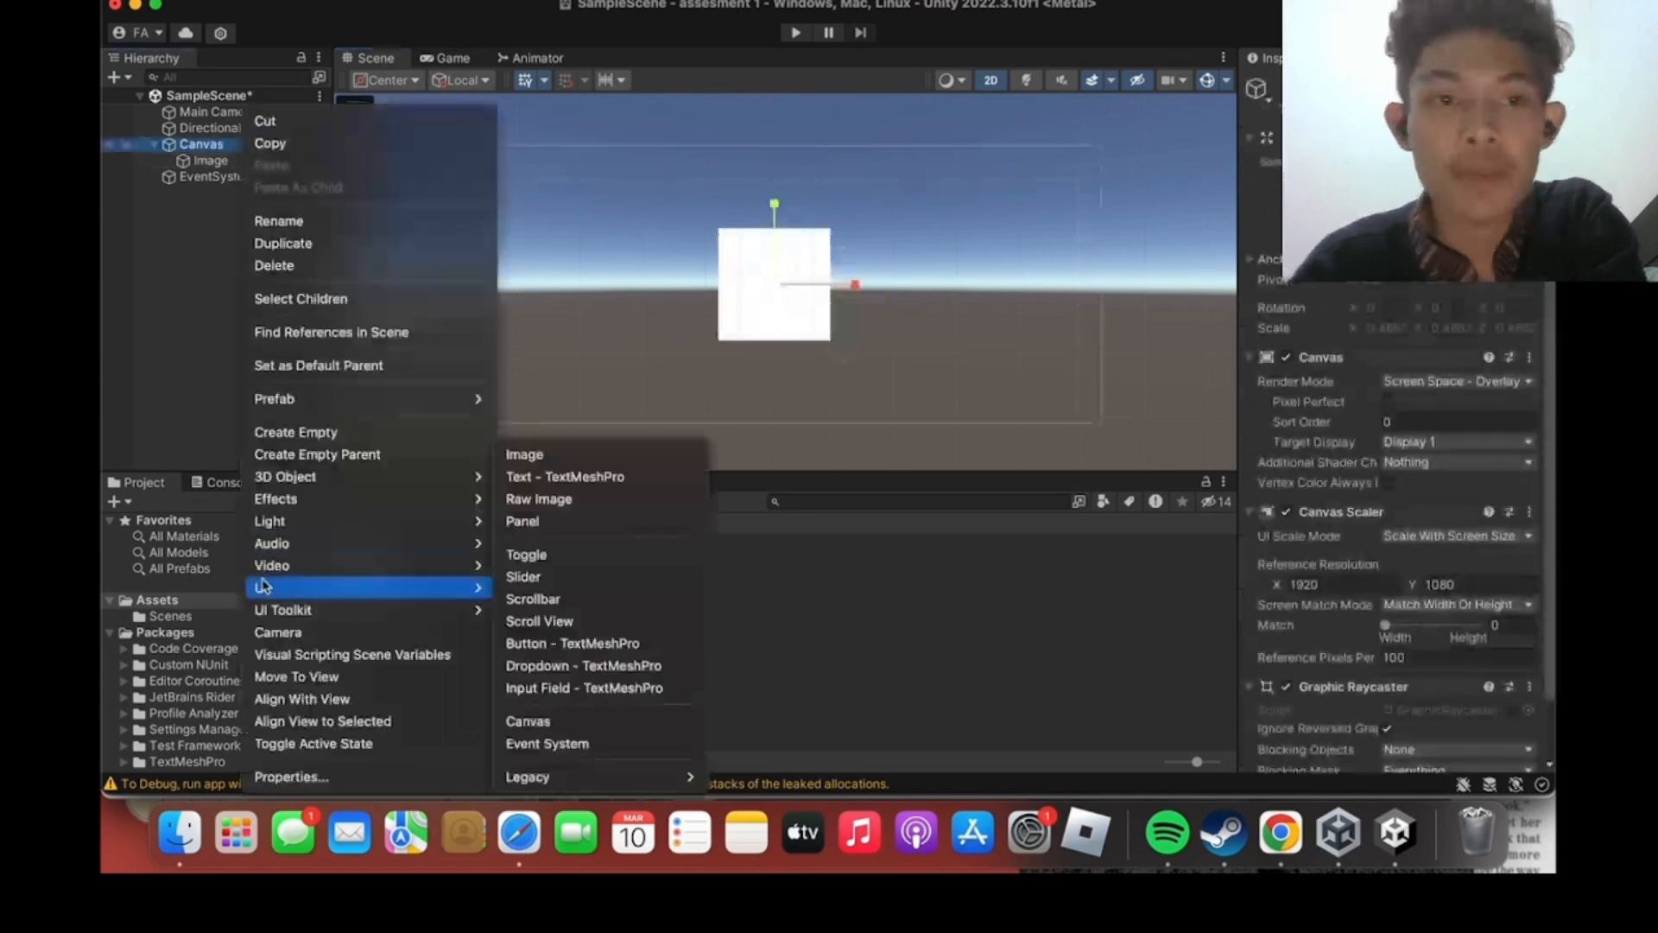
key("space")
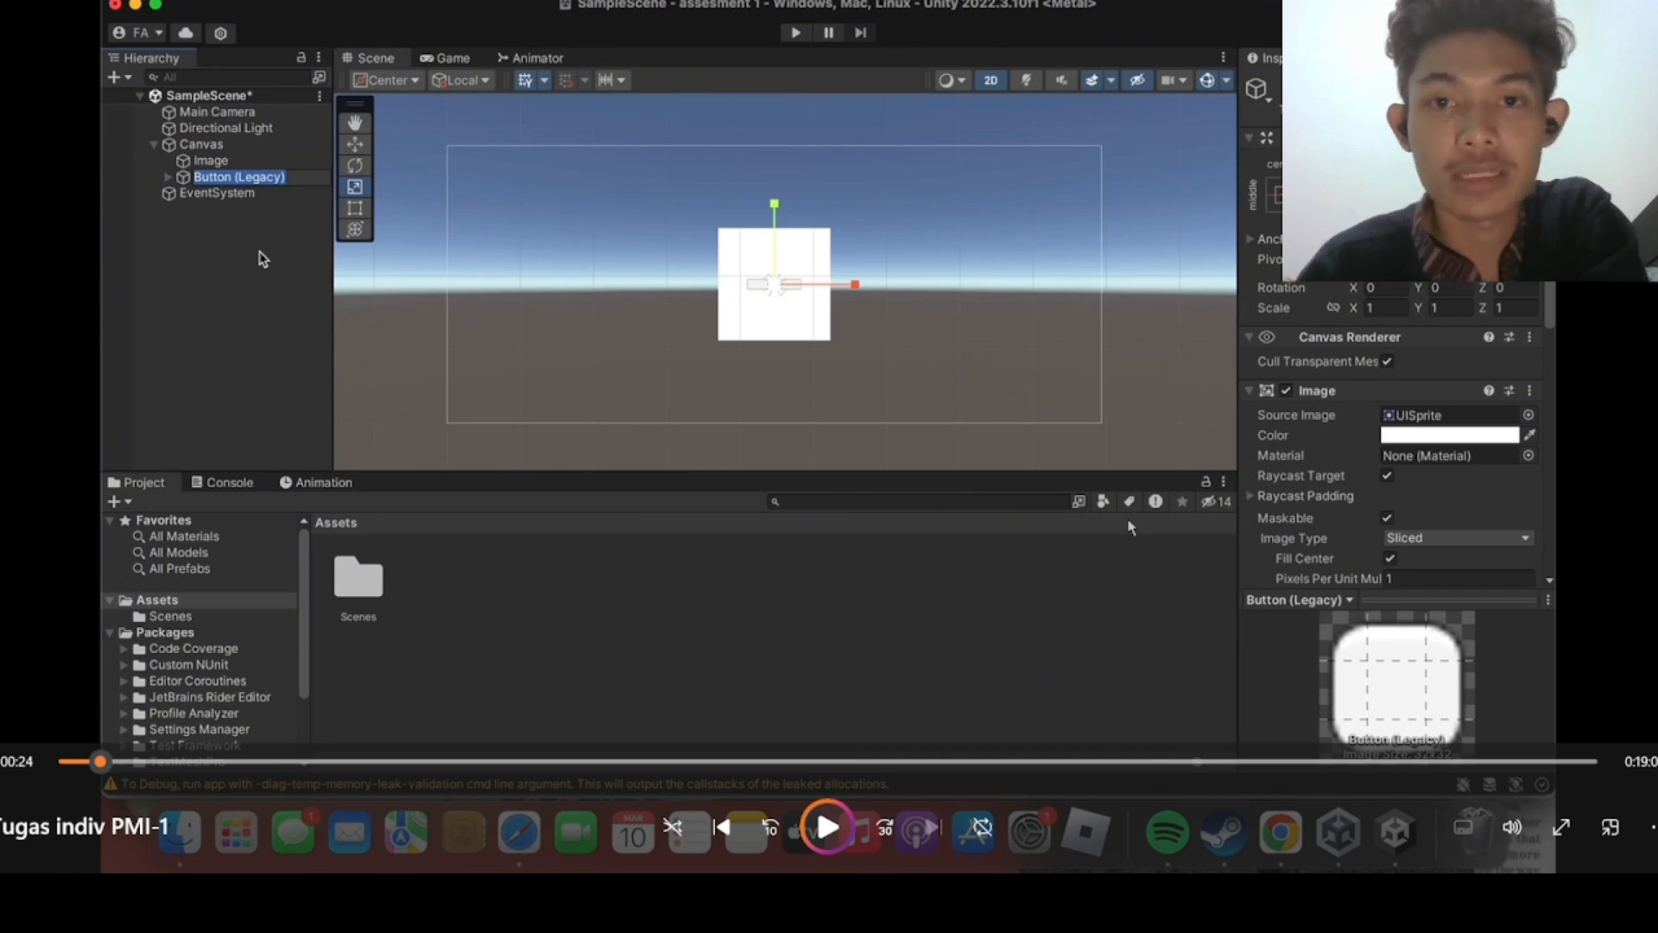
key("space")
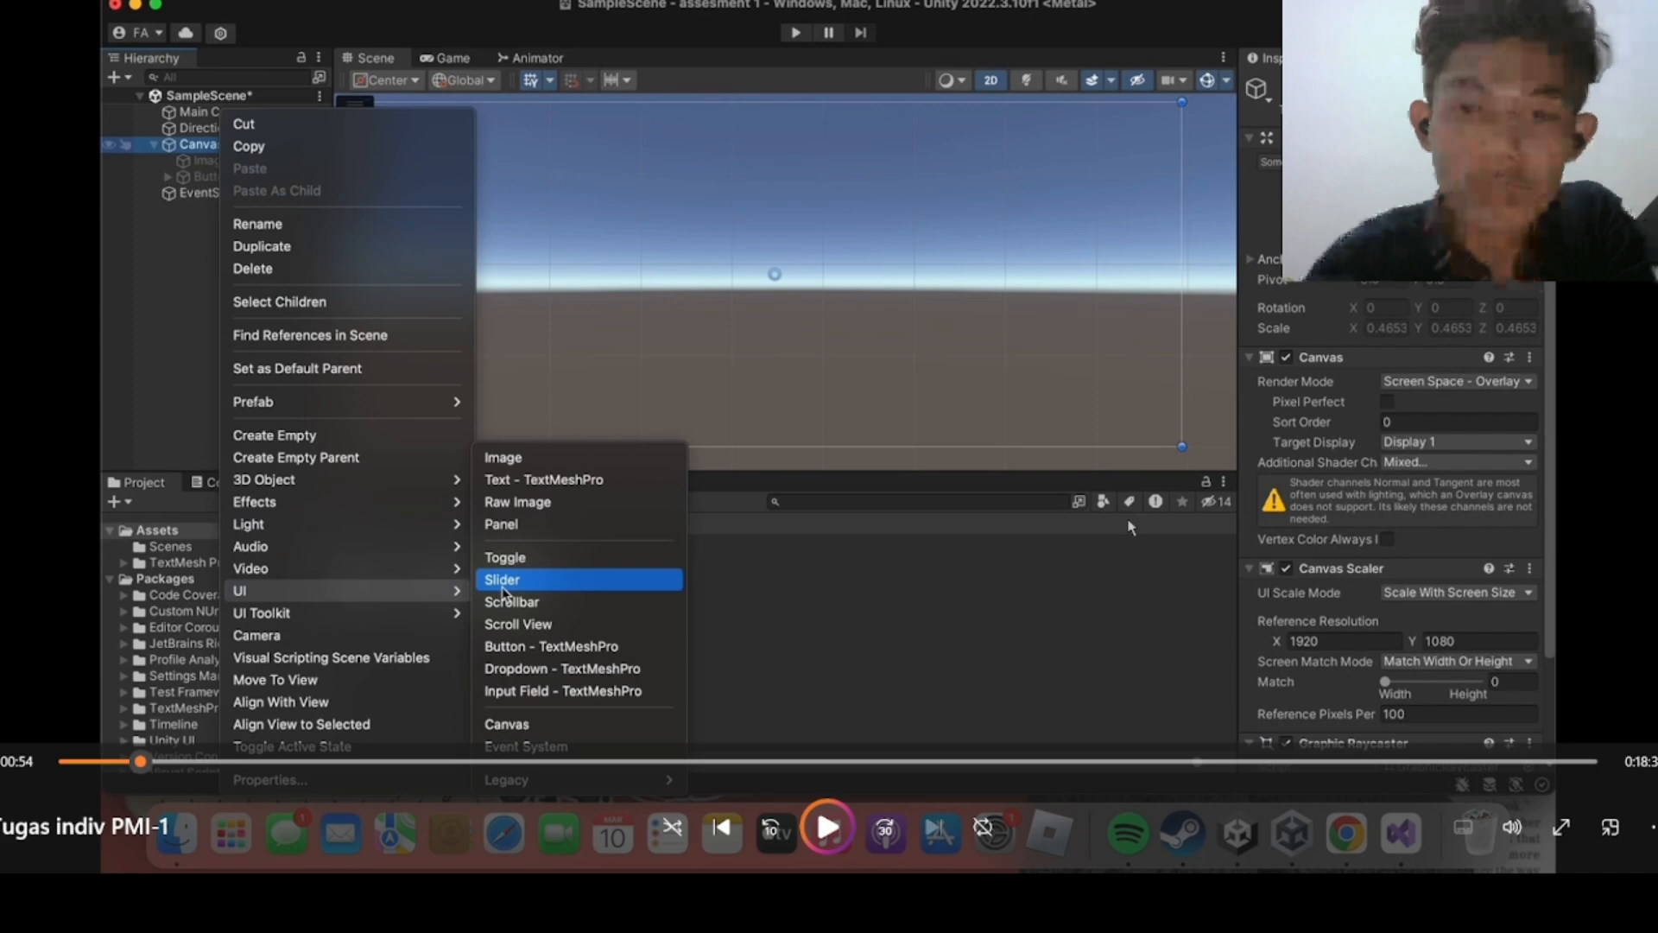
key("space")
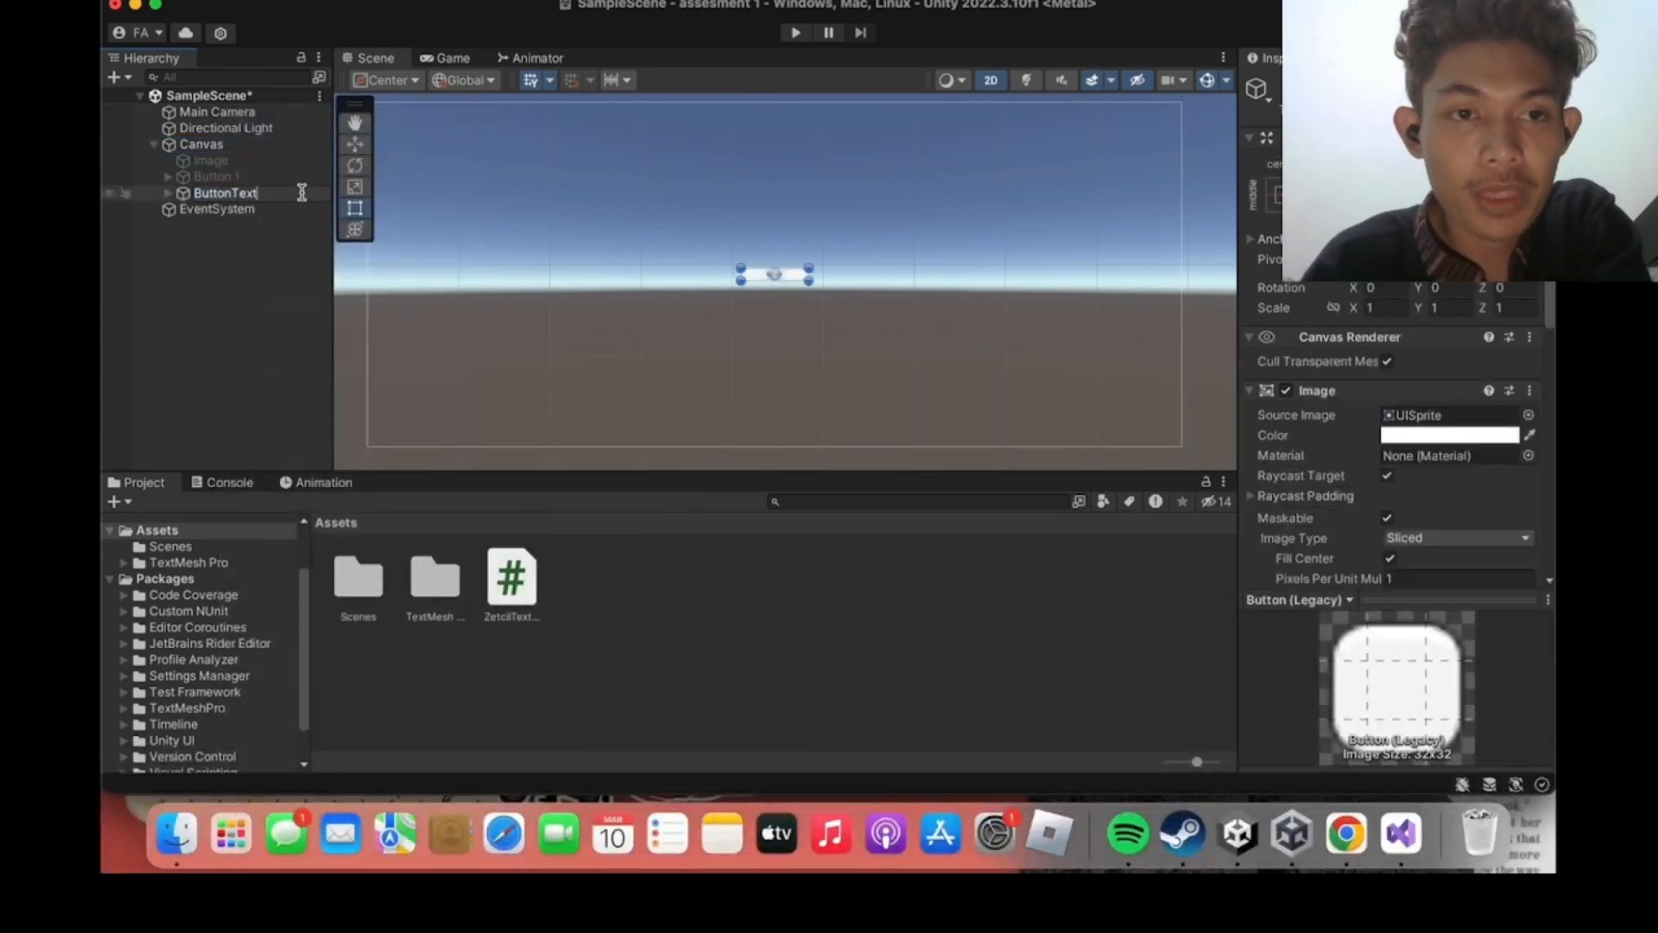
key("space")
key("space")
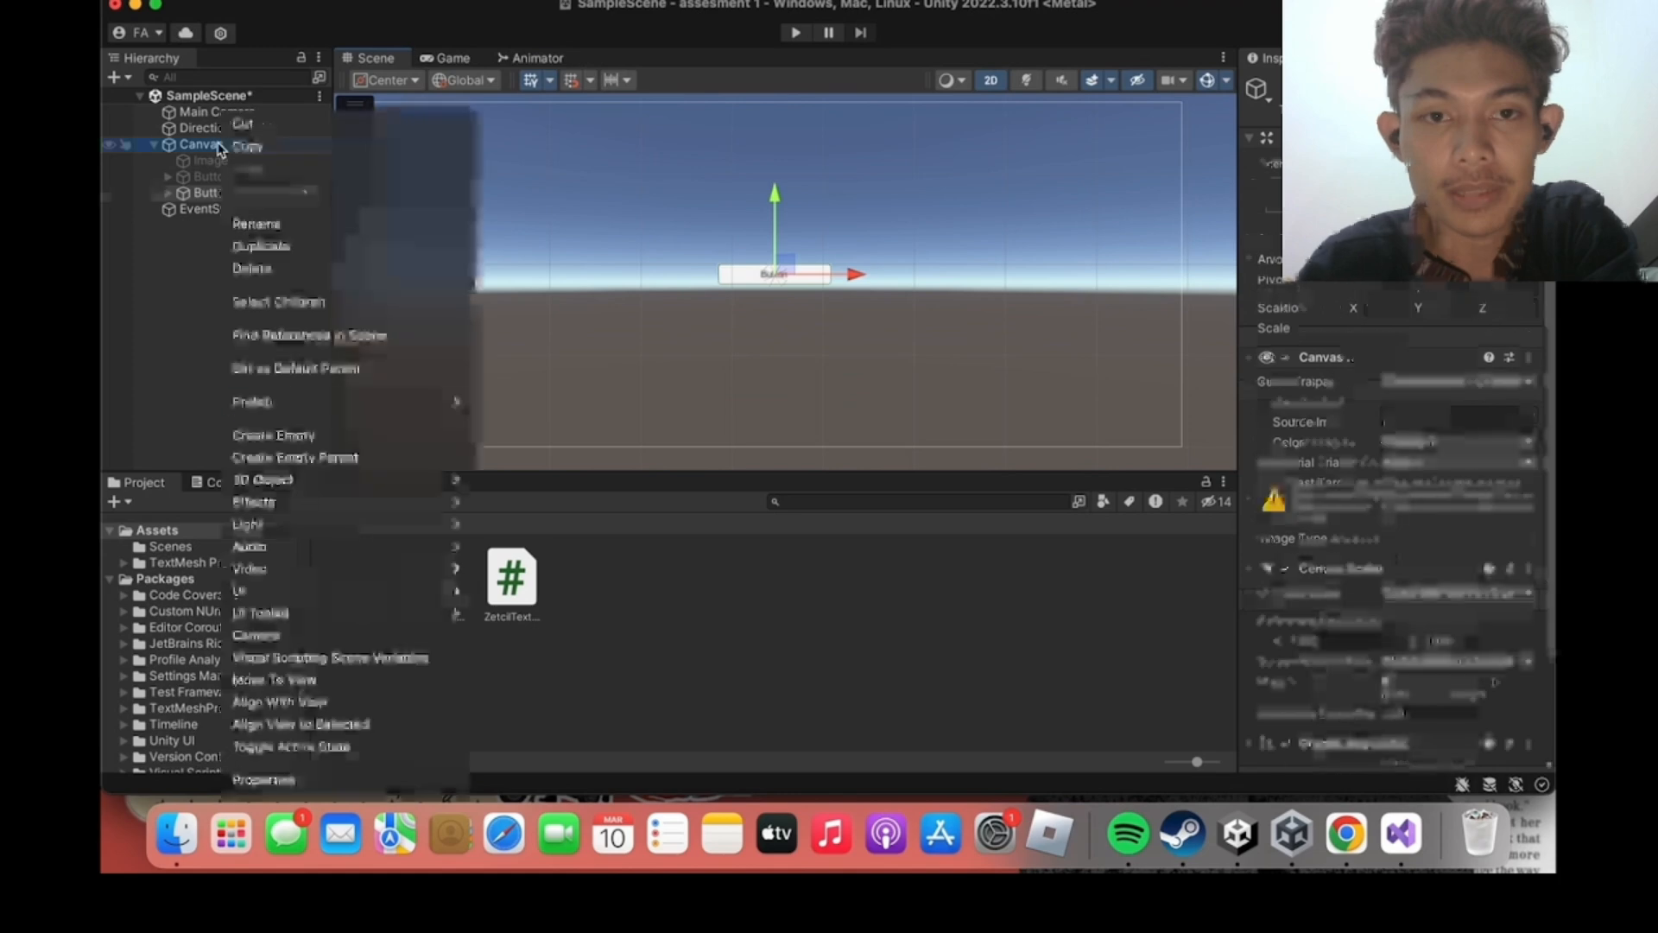
key("space")
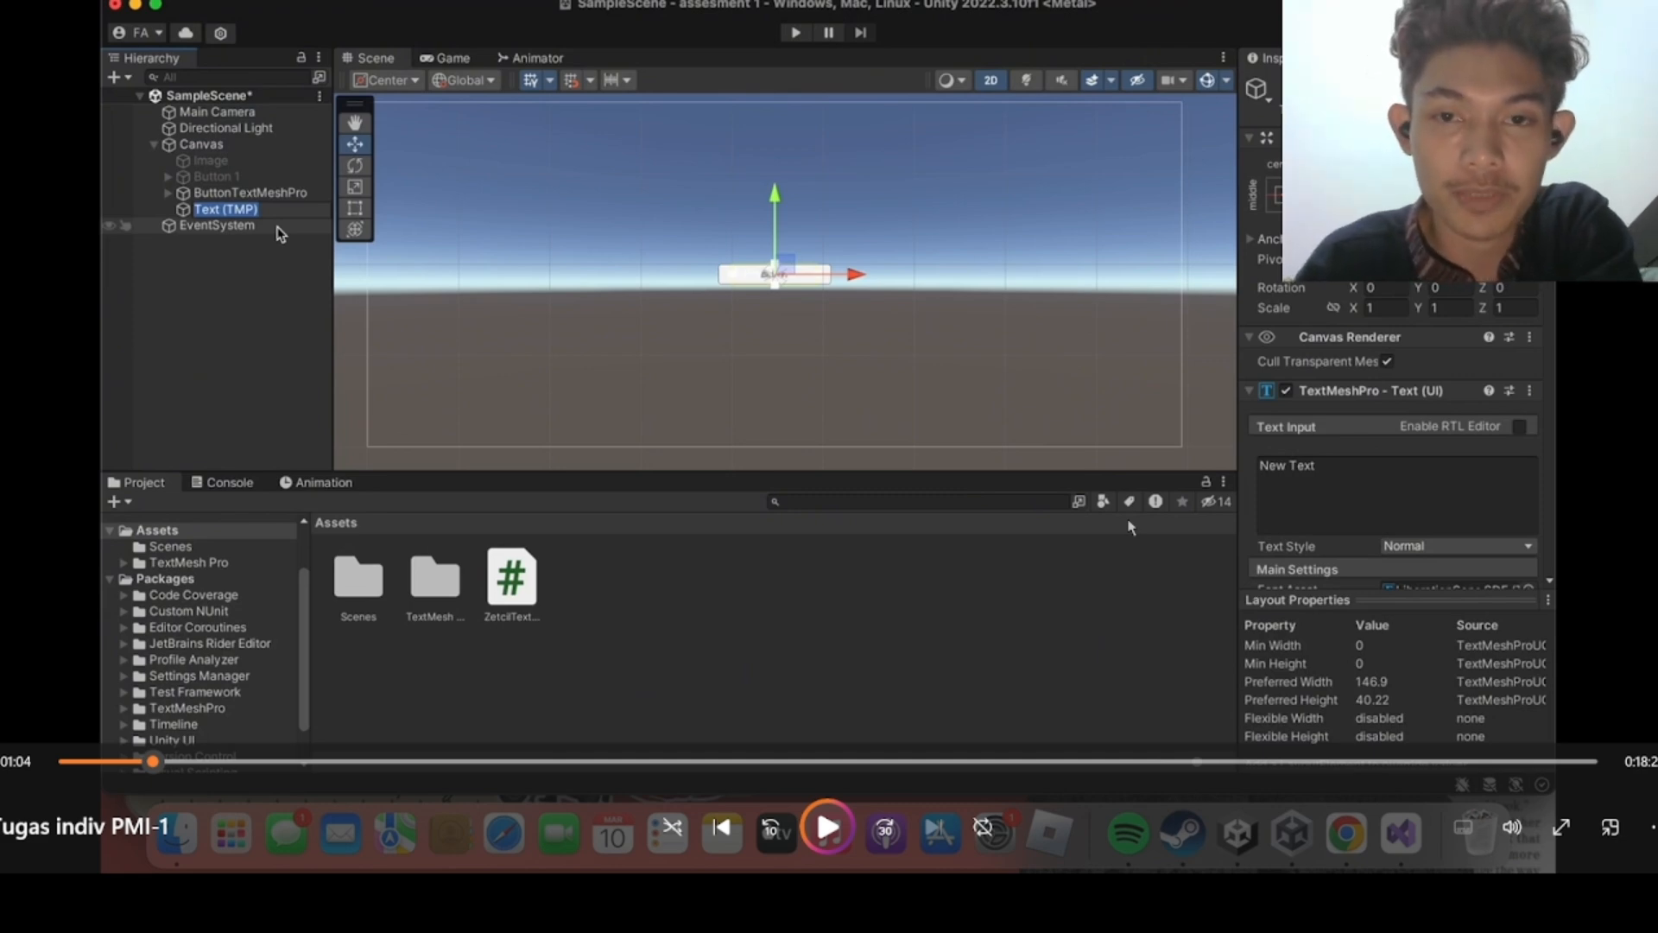
key("space")
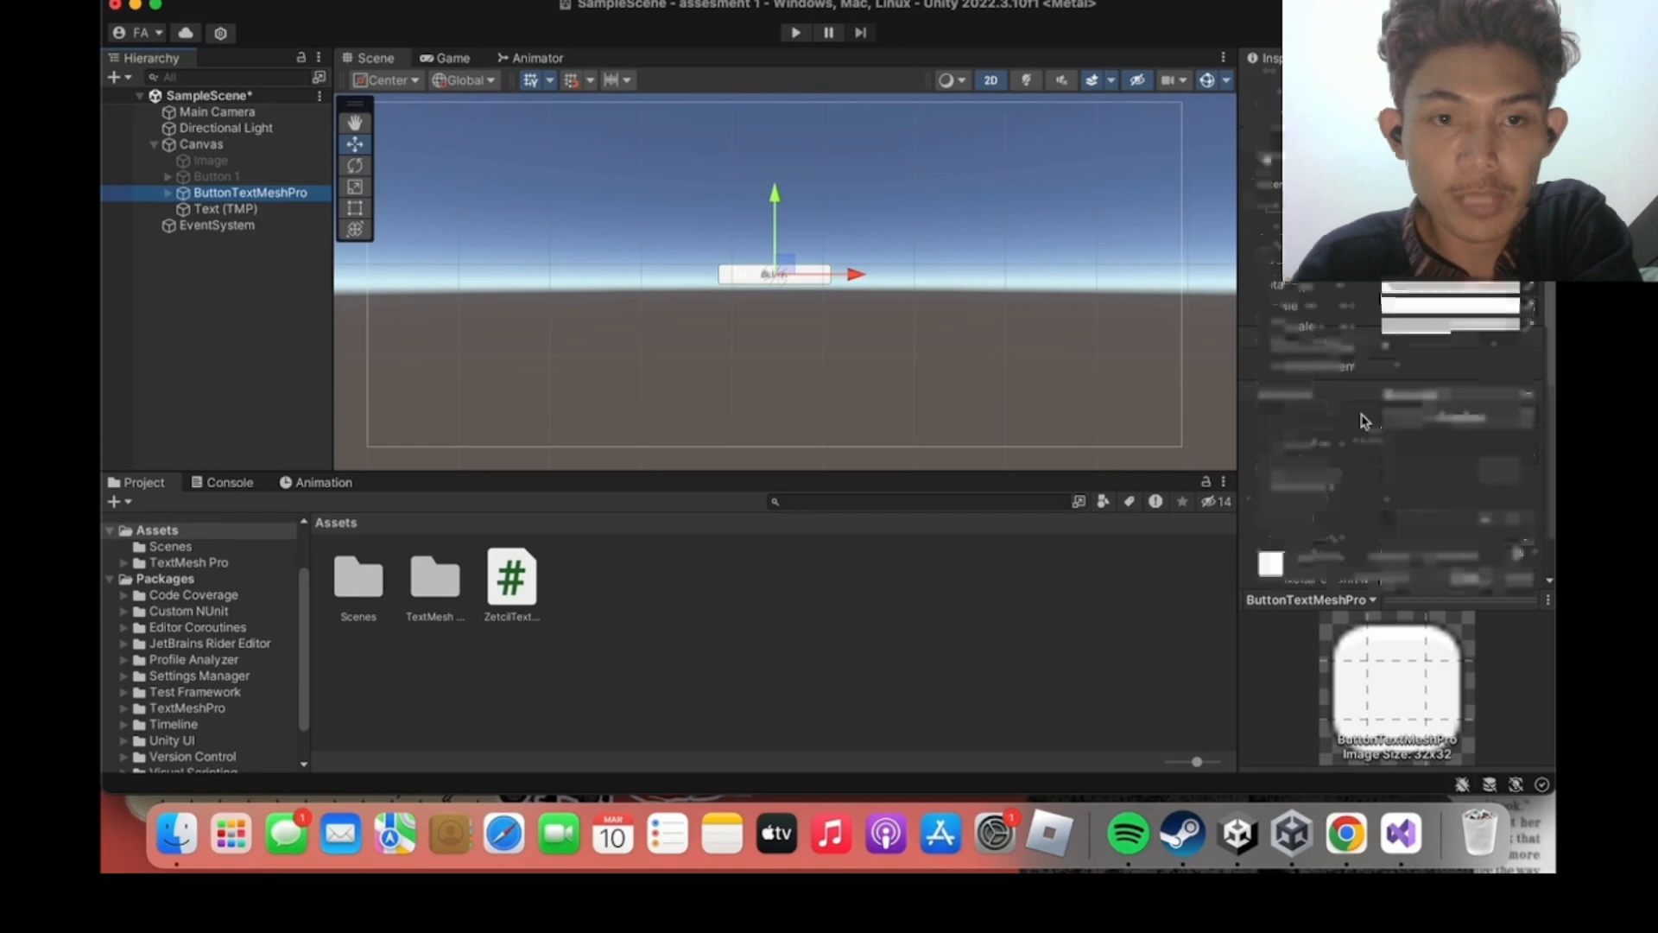
key("space")
key("space")
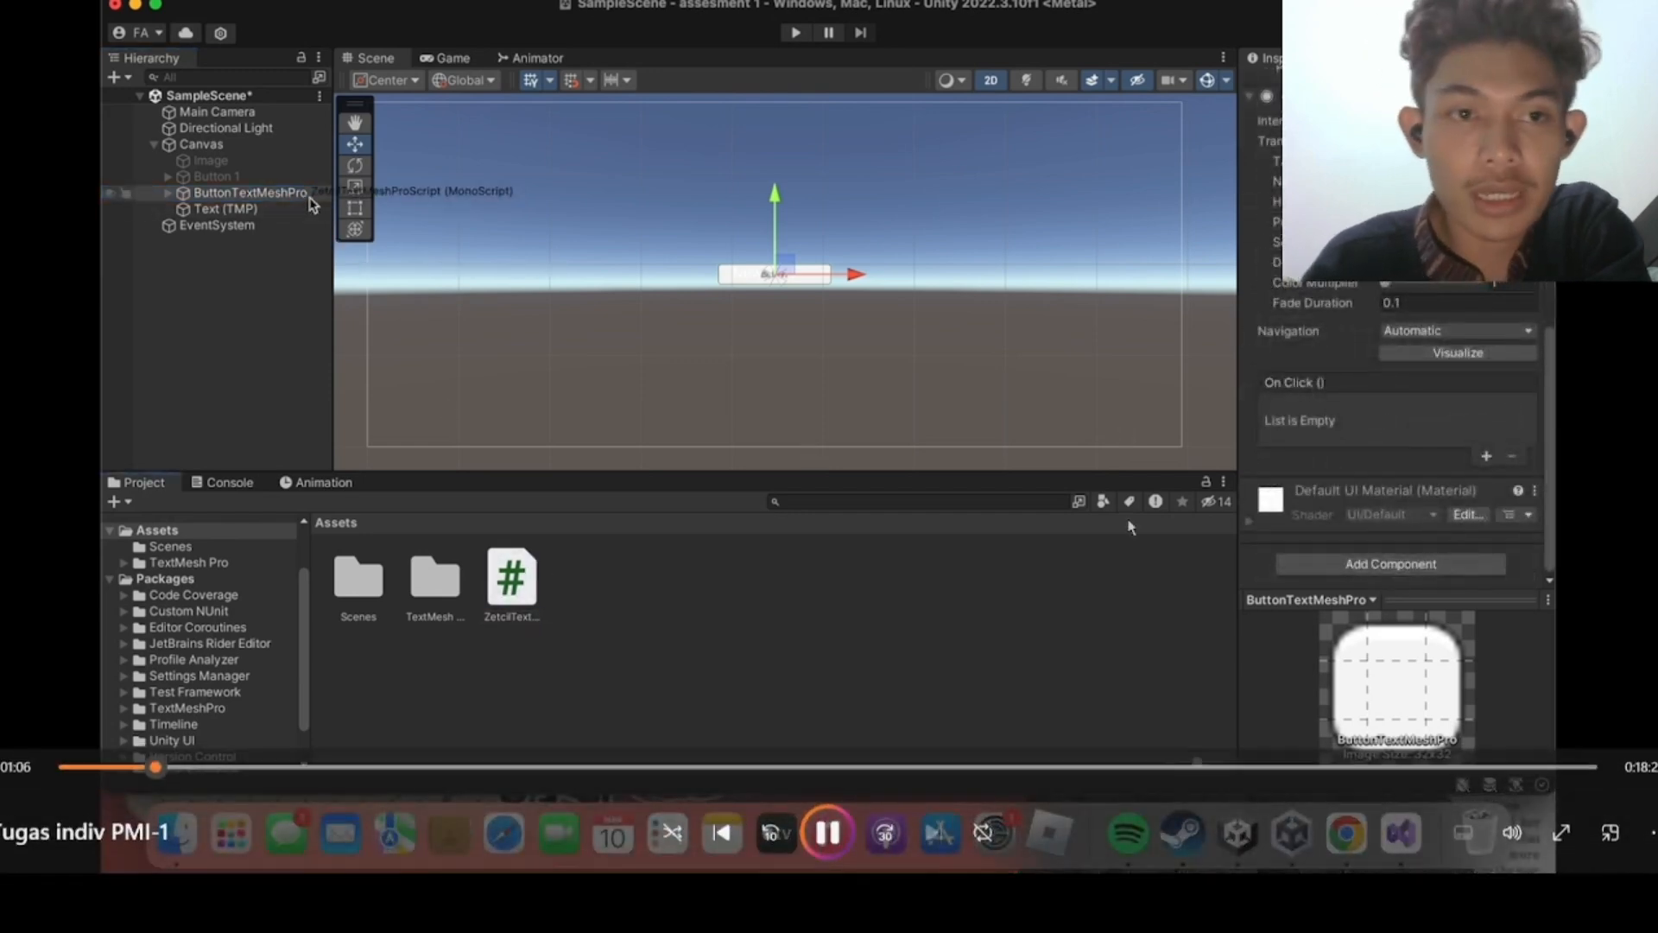
key("space")
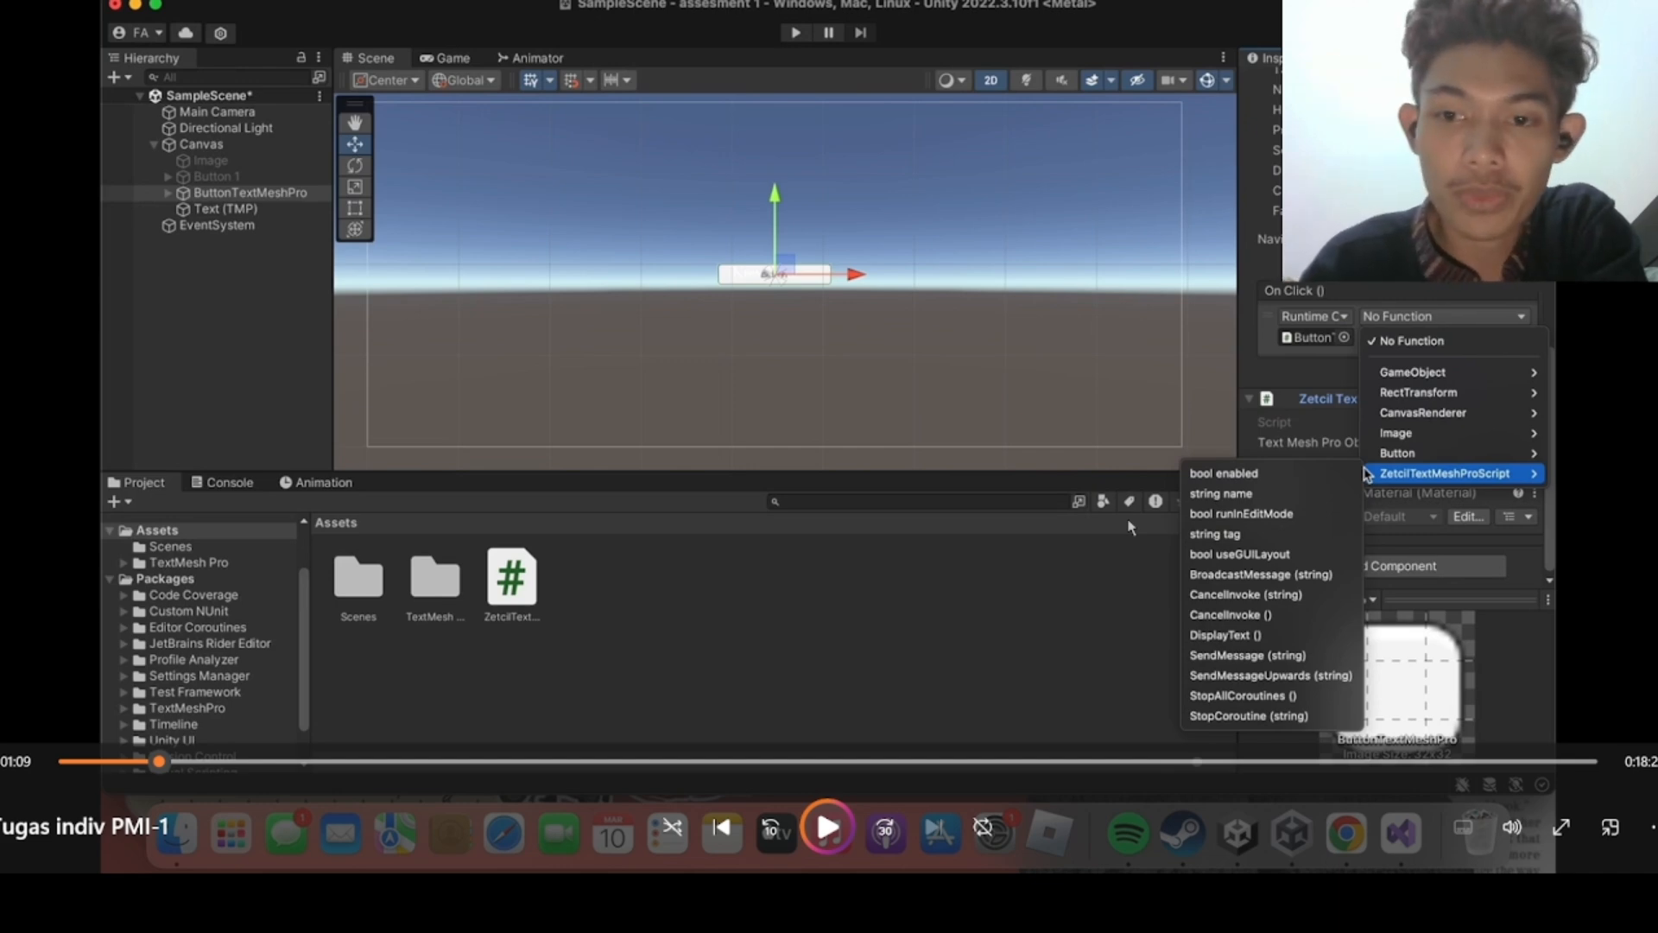
key("space")
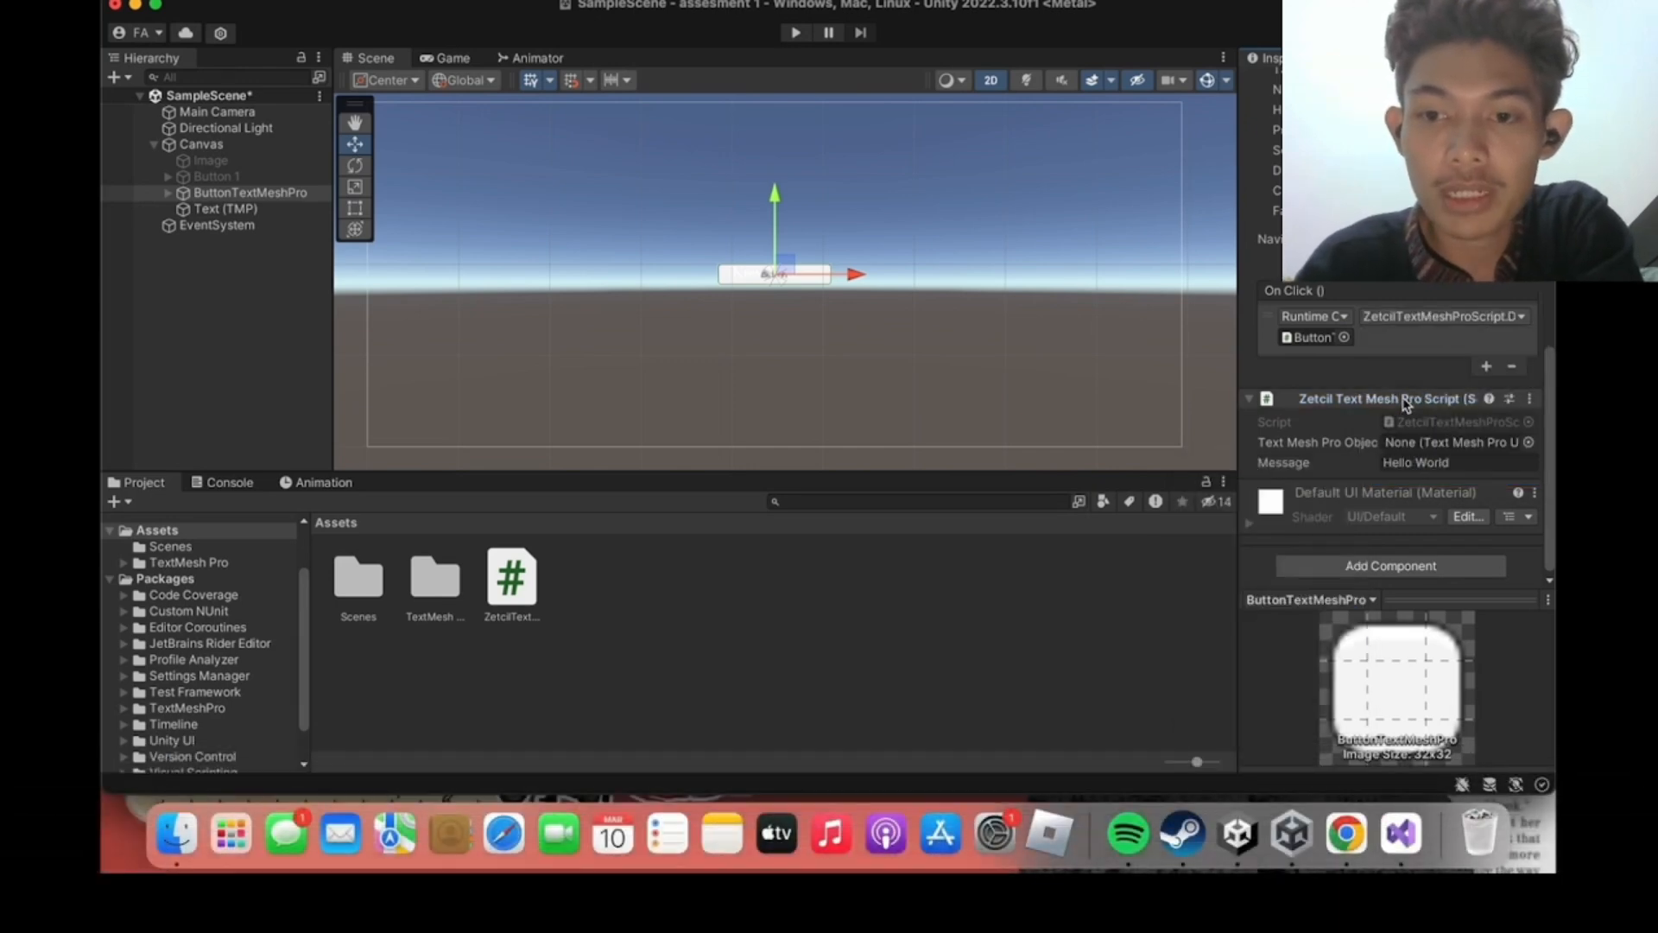
key("space")
key("space")
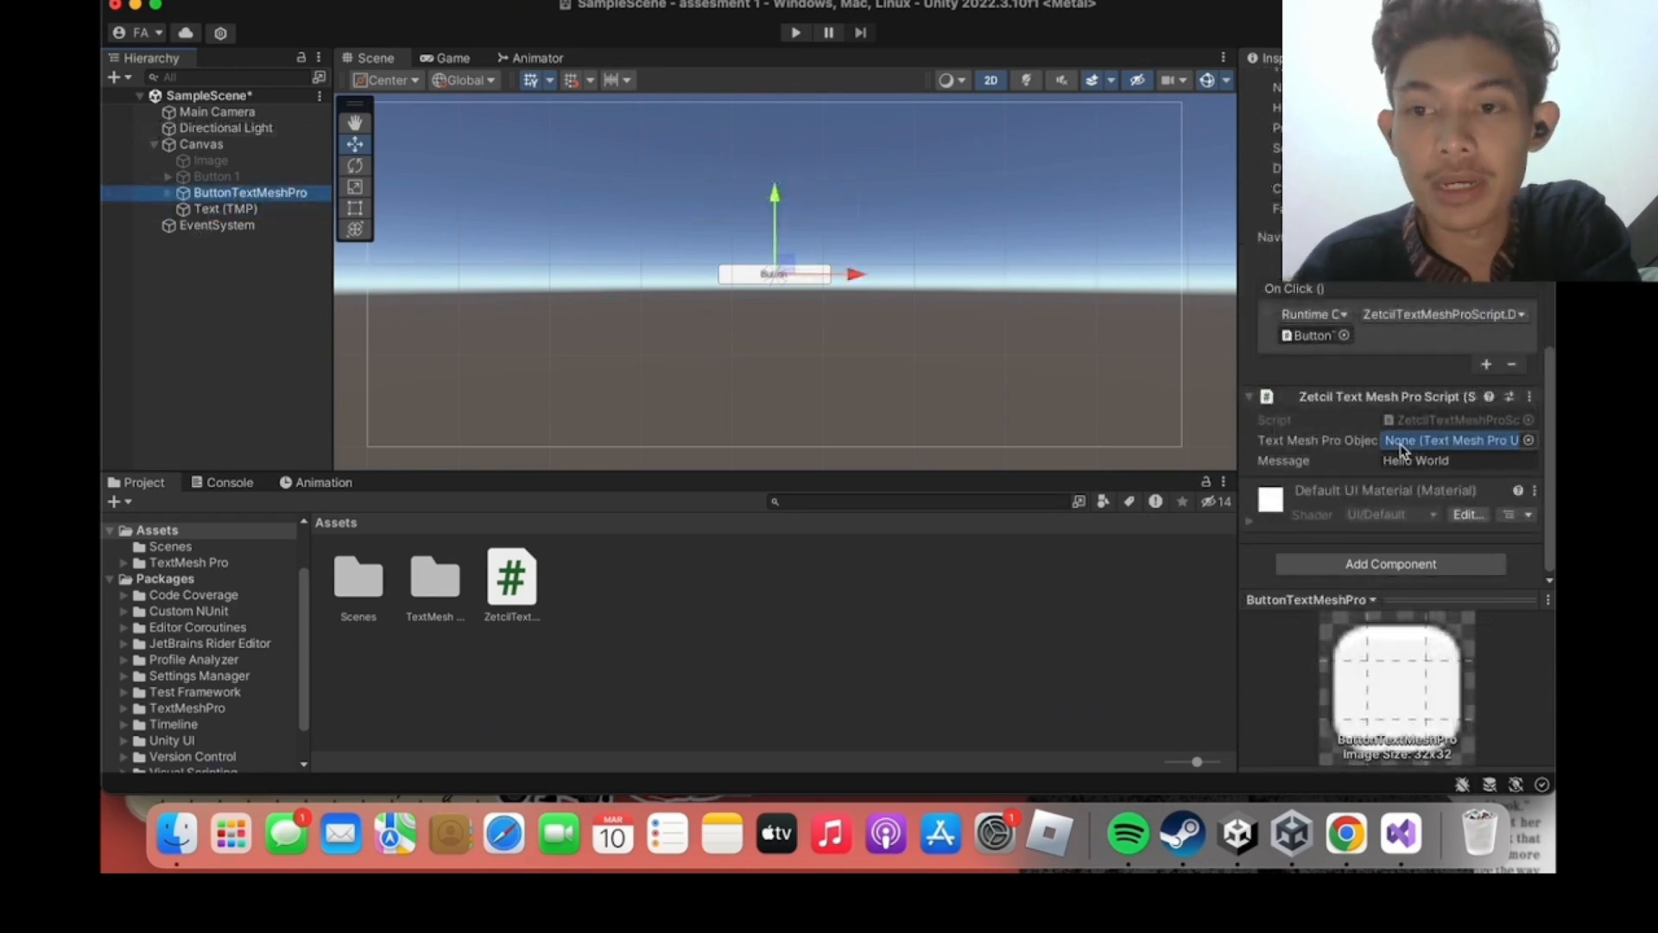
key("space")
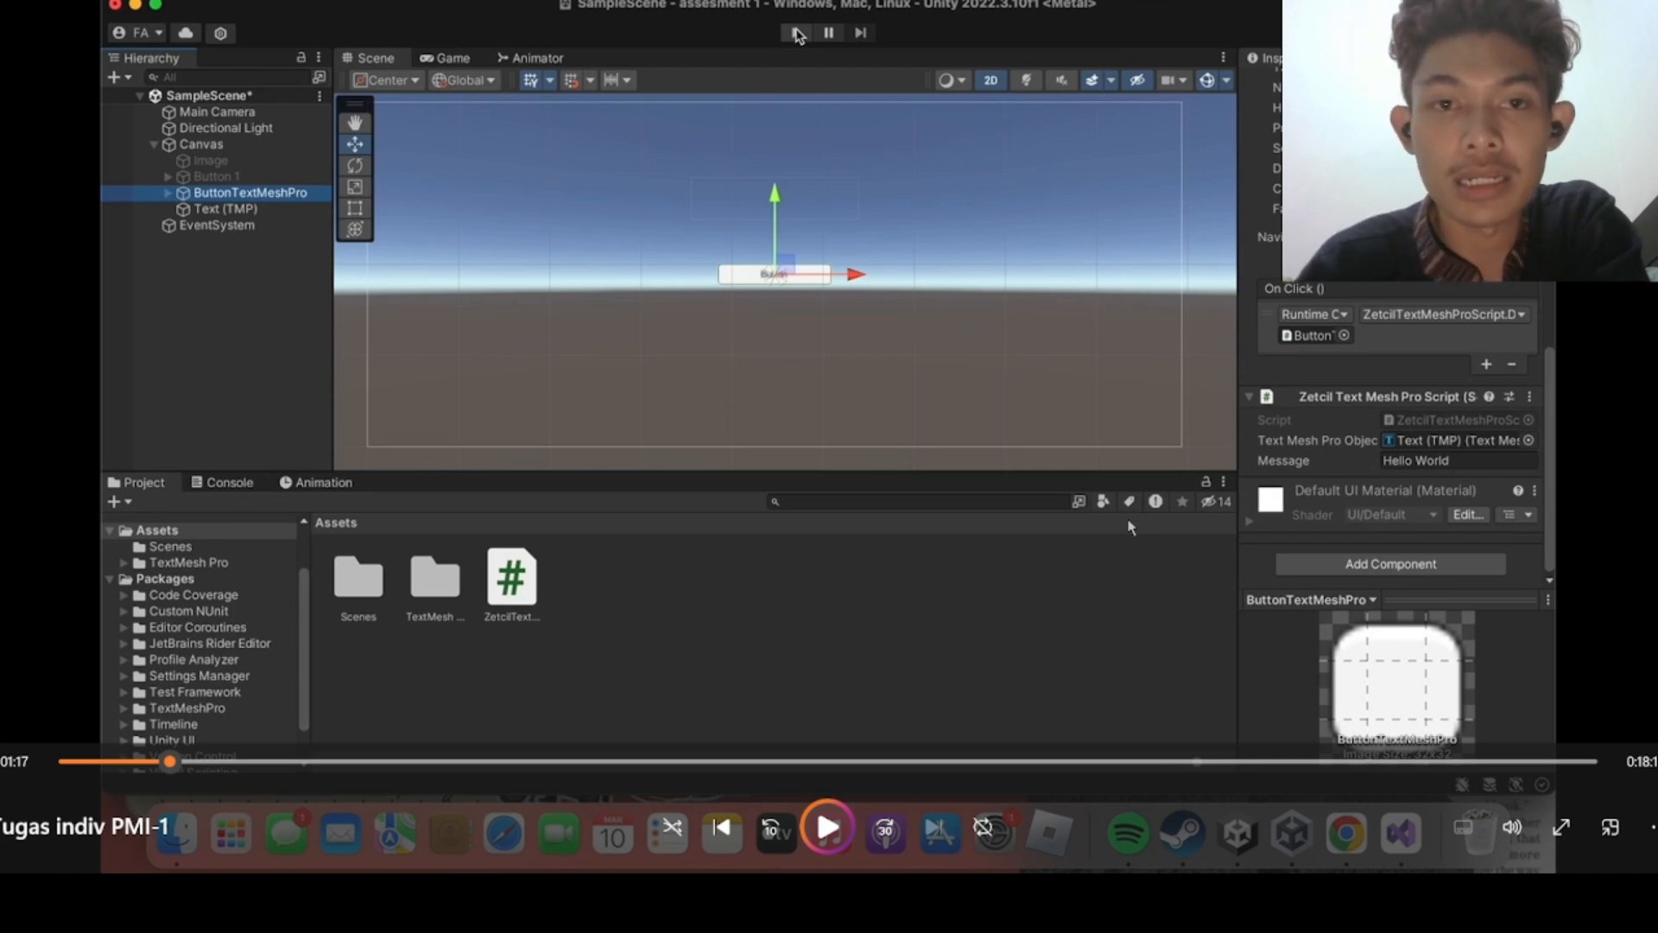
Run the scene in play mode to test the text button and stop it again.
left_click(796, 34)
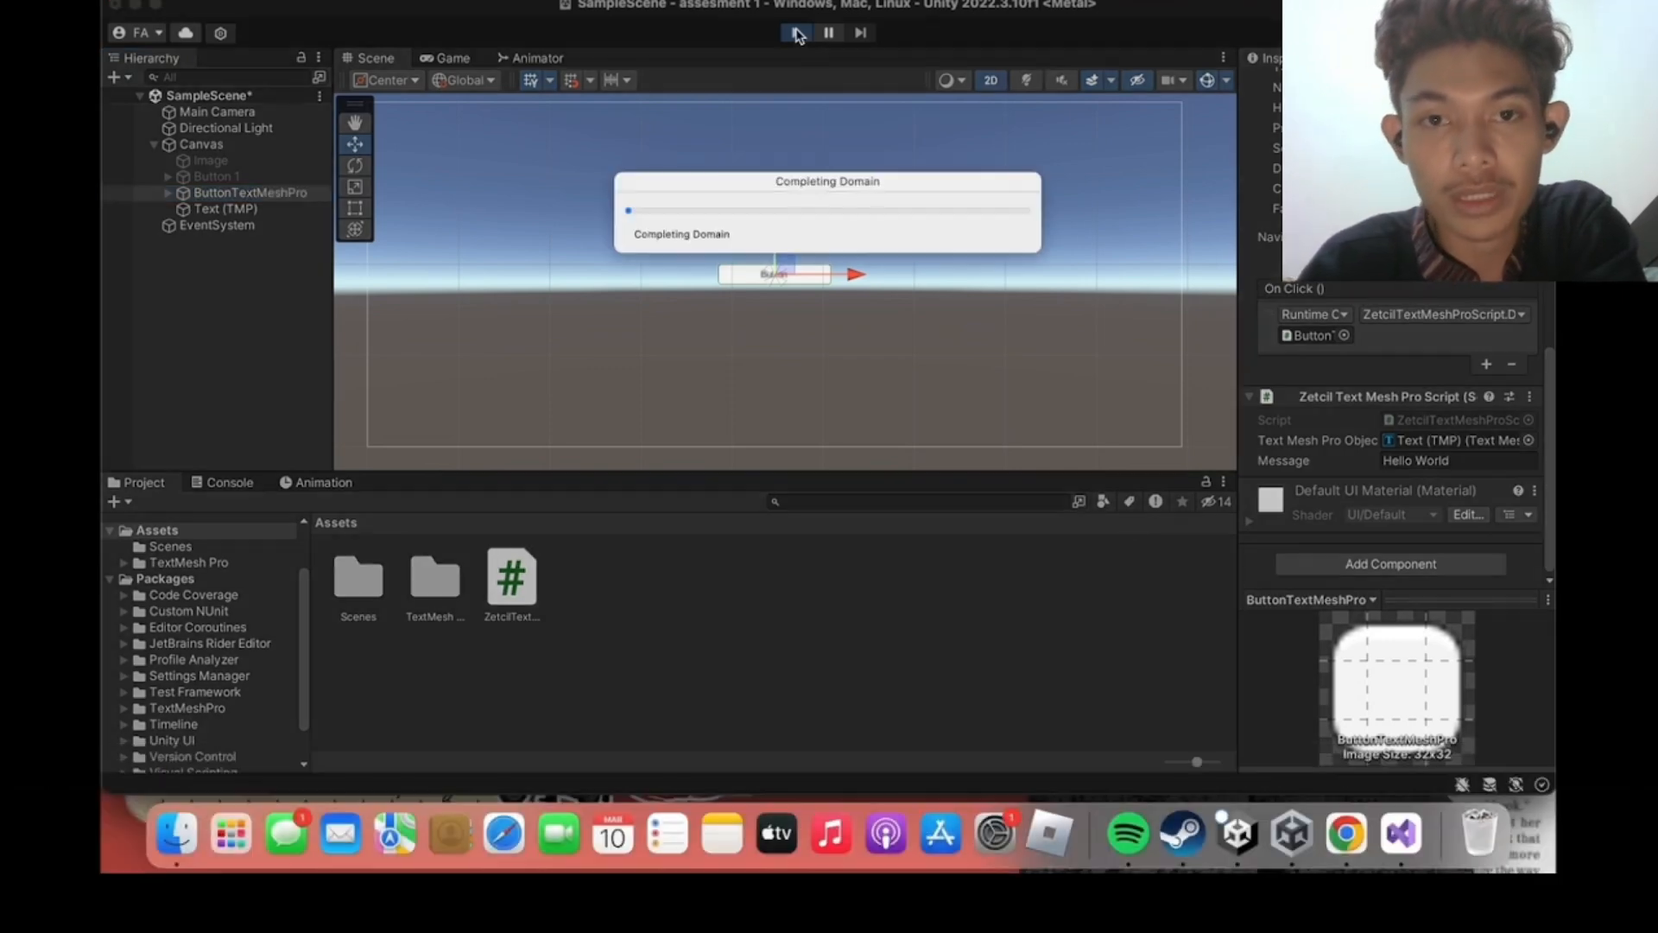
left_click(797, 34)
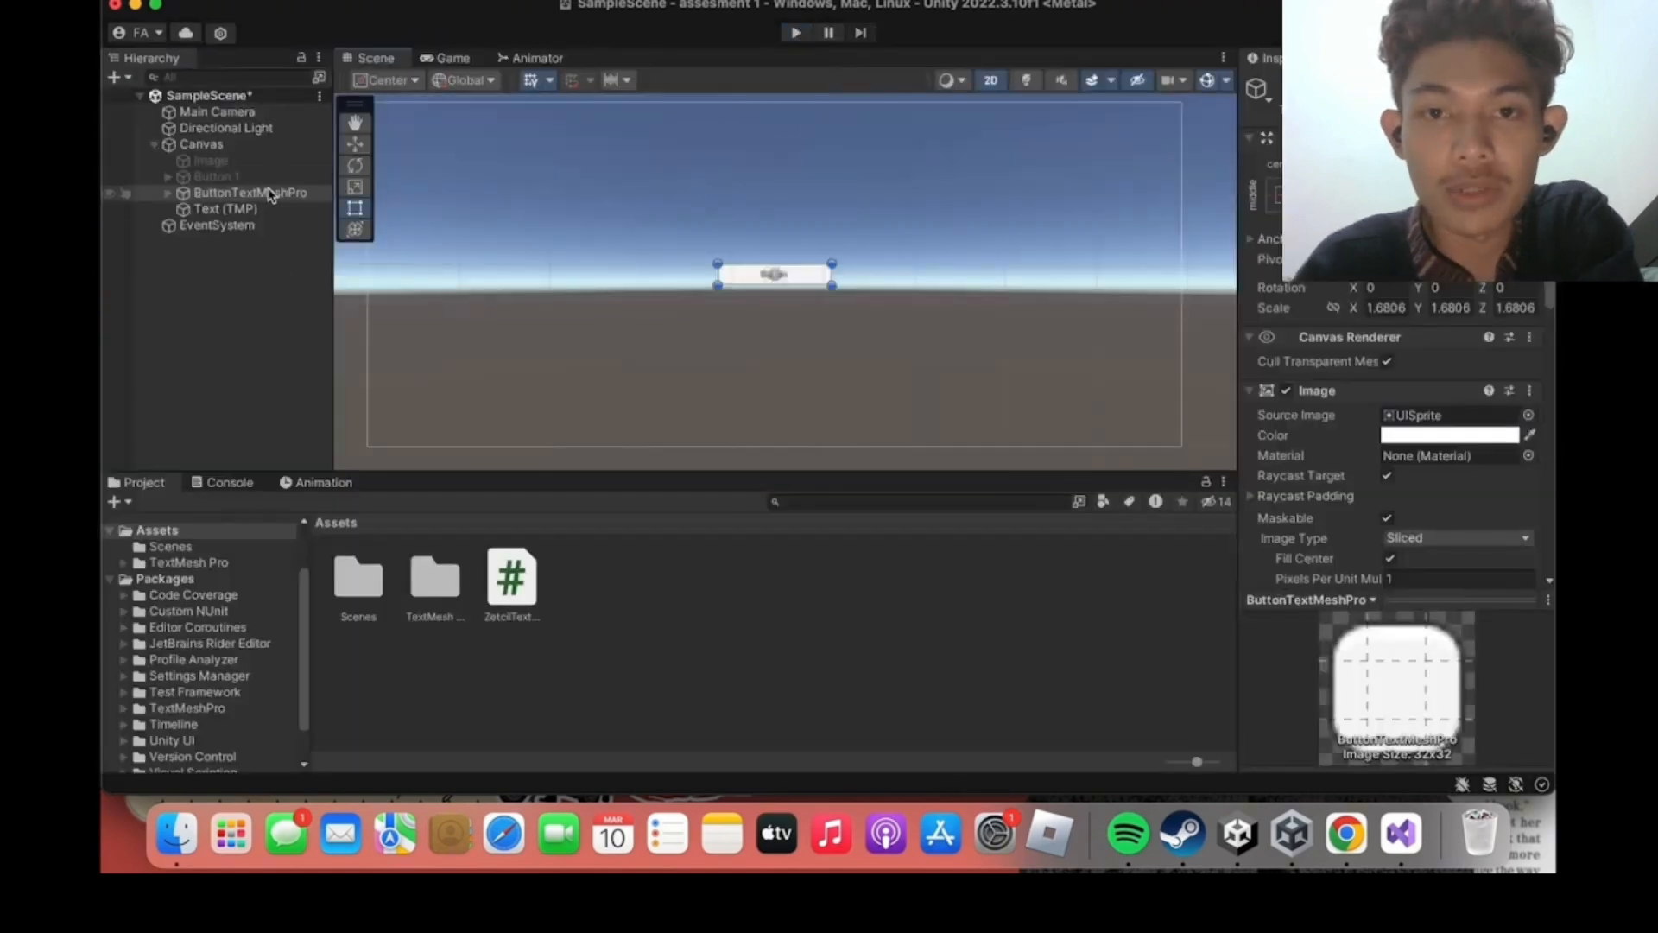
Activate Button 1 and the Image object, and stretch the Image on both sides into a wide horizontal panel.
left_click(1287, 85)
scroll(677, 310, "up", 3)
scroll(677, 310, "down", 3)
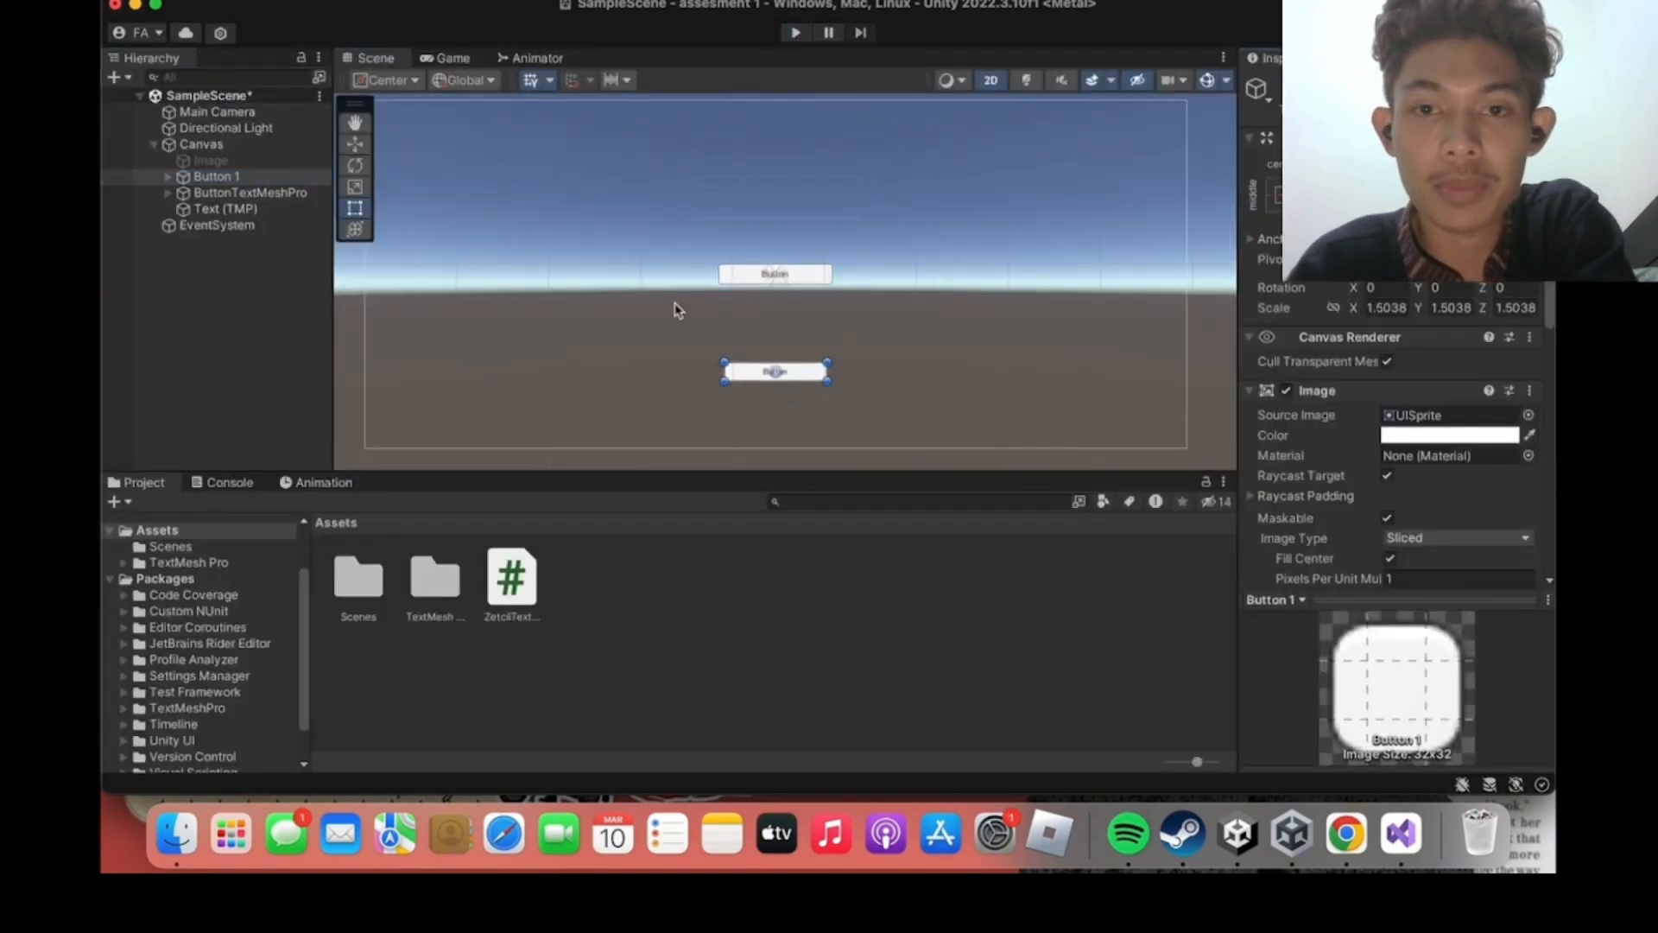
left_click(227, 195)
left_click(249, 162)
left_click_drag(847, 276, 1098, 277)
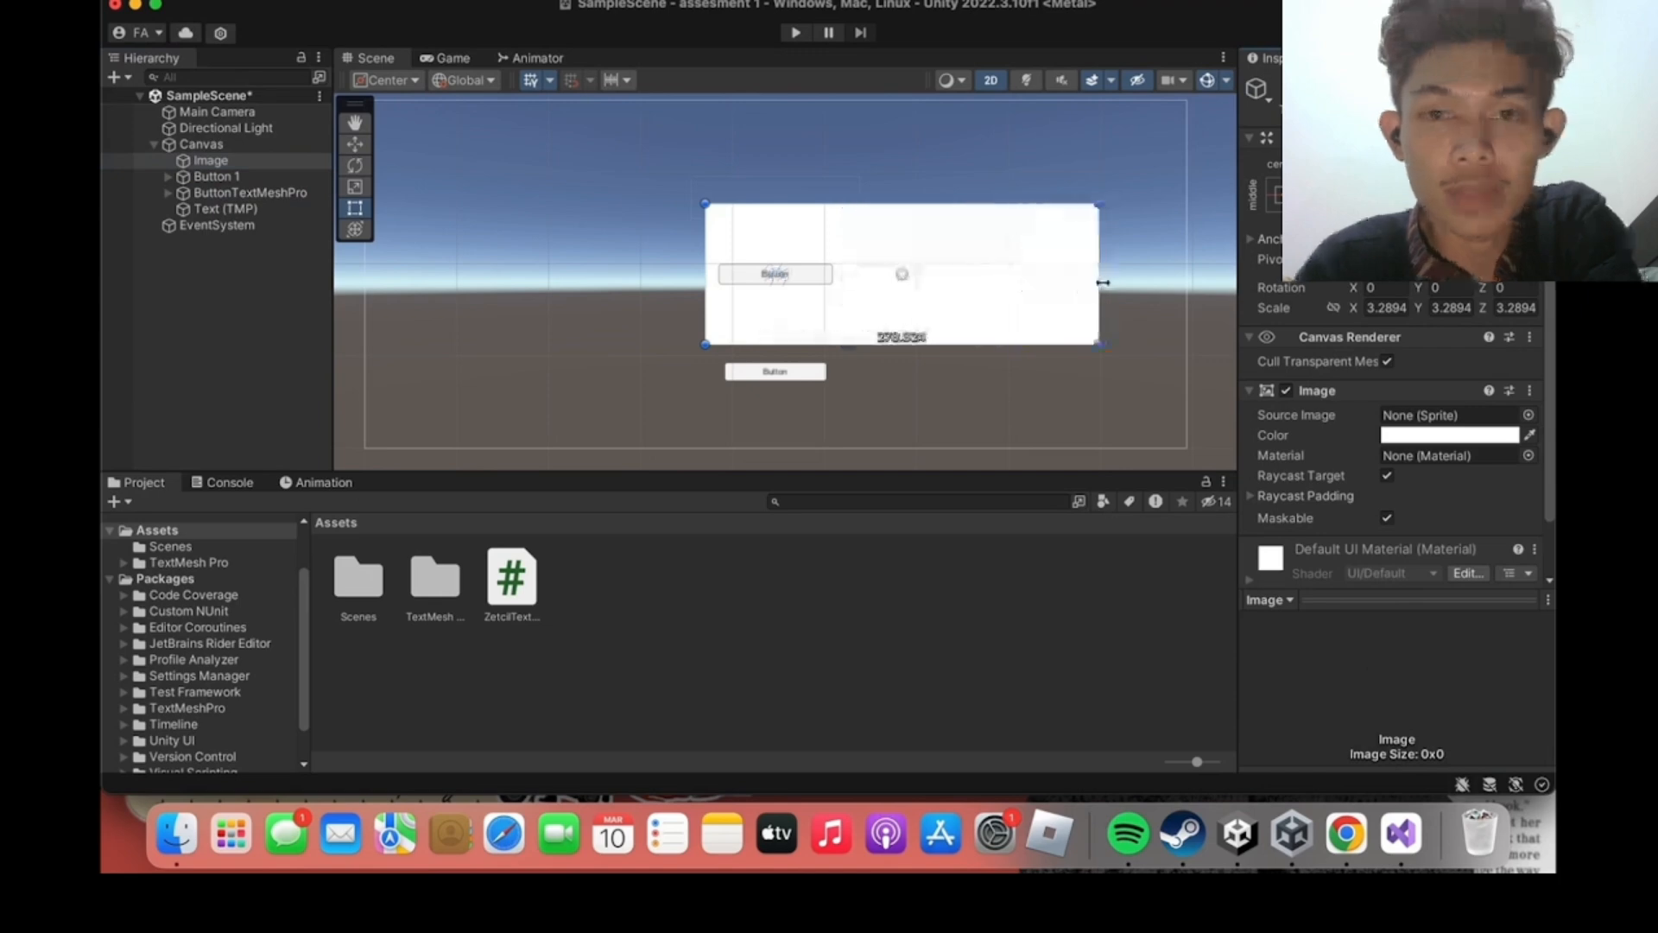
left_click_drag(705, 316, 463, 321)
Move ButtonTextMeshPro down to the lower part of the white Image panel and scale it down slightly.
left_click(250, 192)
left_click(354, 145)
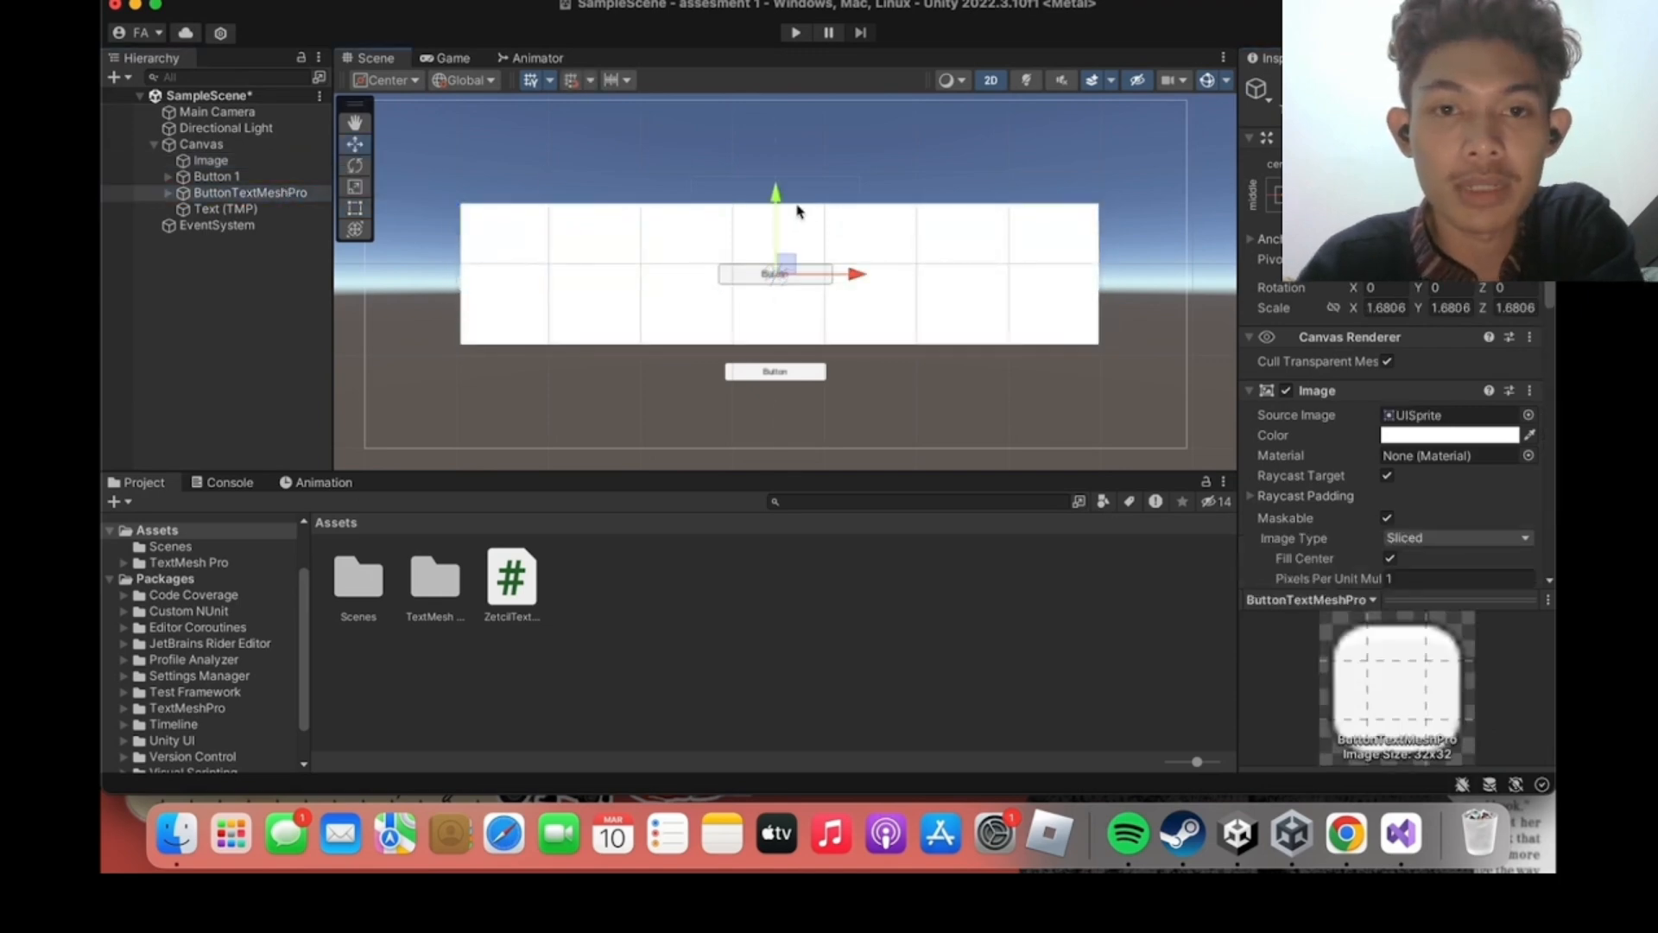
left_click_drag(776, 226, 773, 327)
left_click(354, 187)
Add a second On Click event to Button 1 with ButtonTextMeshPro as its target object and assign a function.
left_click(259, 164)
left_click(294, 177)
scroll(1468, 449, "down", 10)
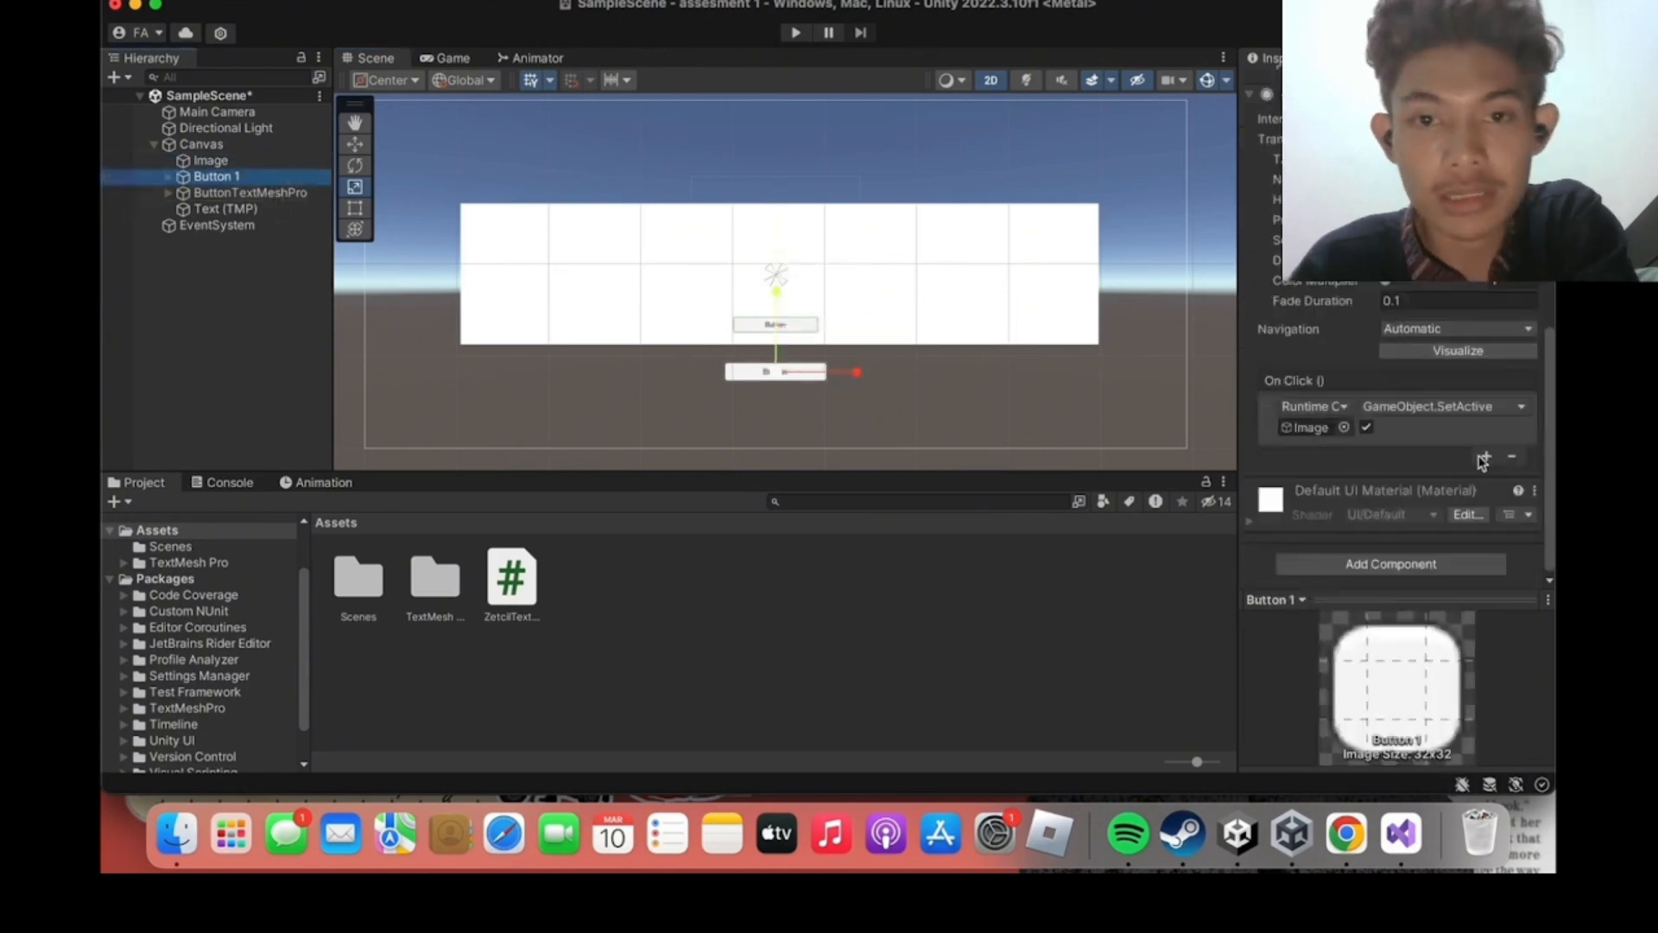
left_click(1486, 457)
left_click_drag(251, 193, 1307, 481)
left_click(1442, 455)
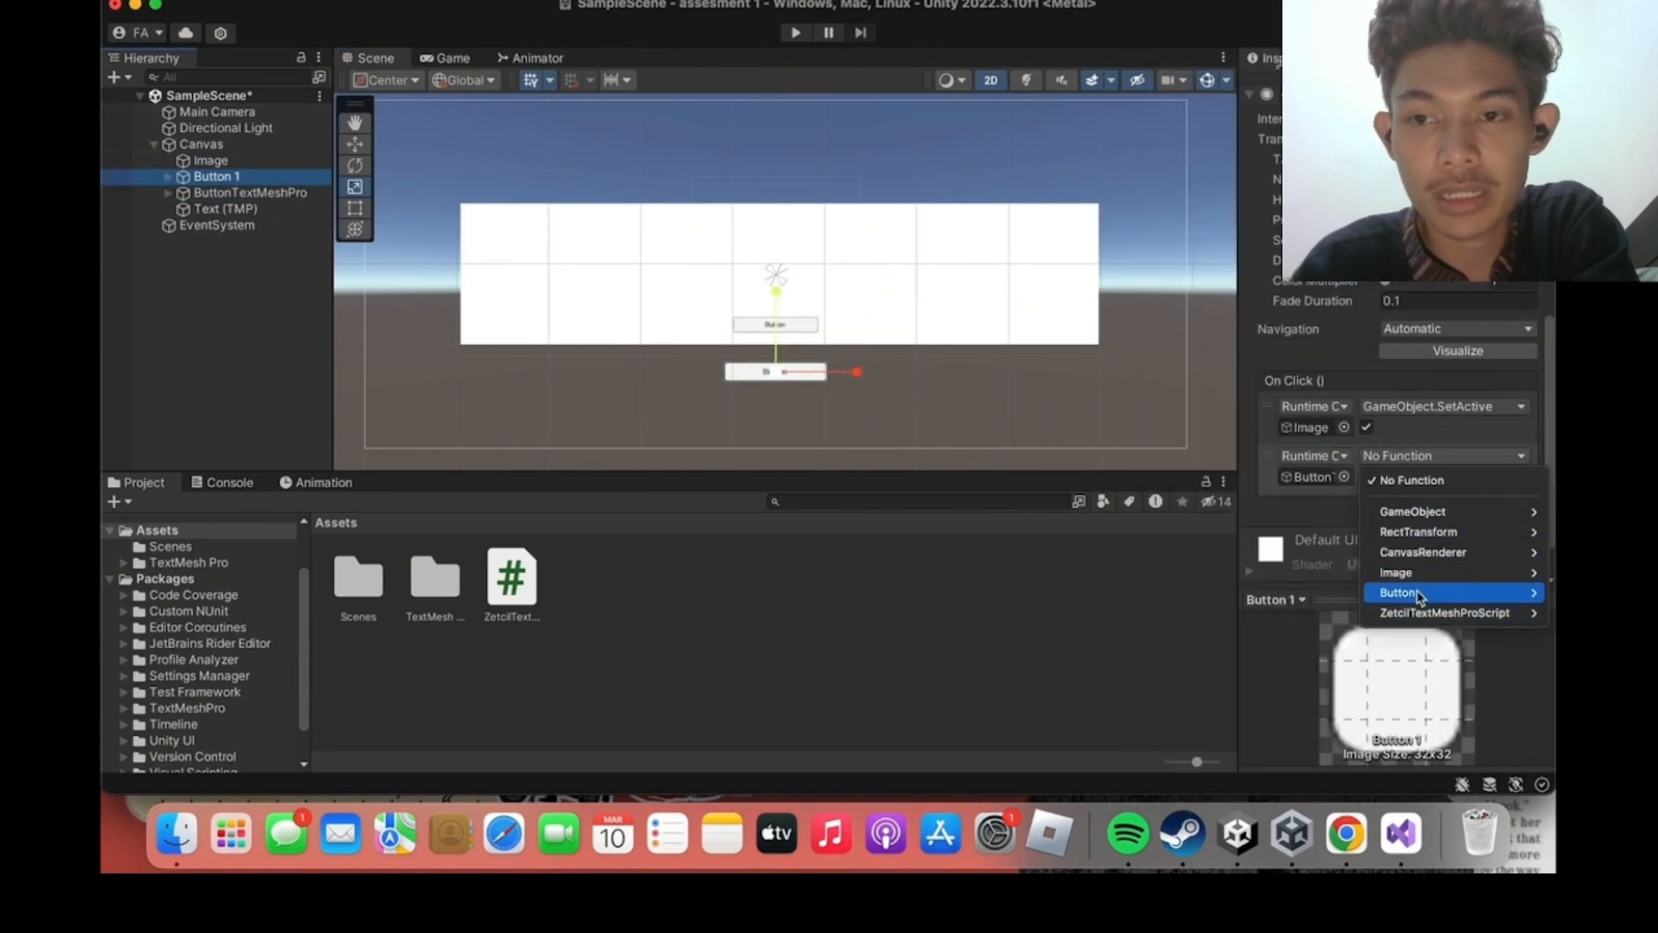
left_click(1252, 652)
Nest ButtonTextMeshPro and Text (TMP) under Image in the hierarchy, and move the text down onto the panel.
mouse_move(250, 193)
left_mouse_down()
mouse_move(223, 164)
mouse_move(222, 185)
left_mouse_up()
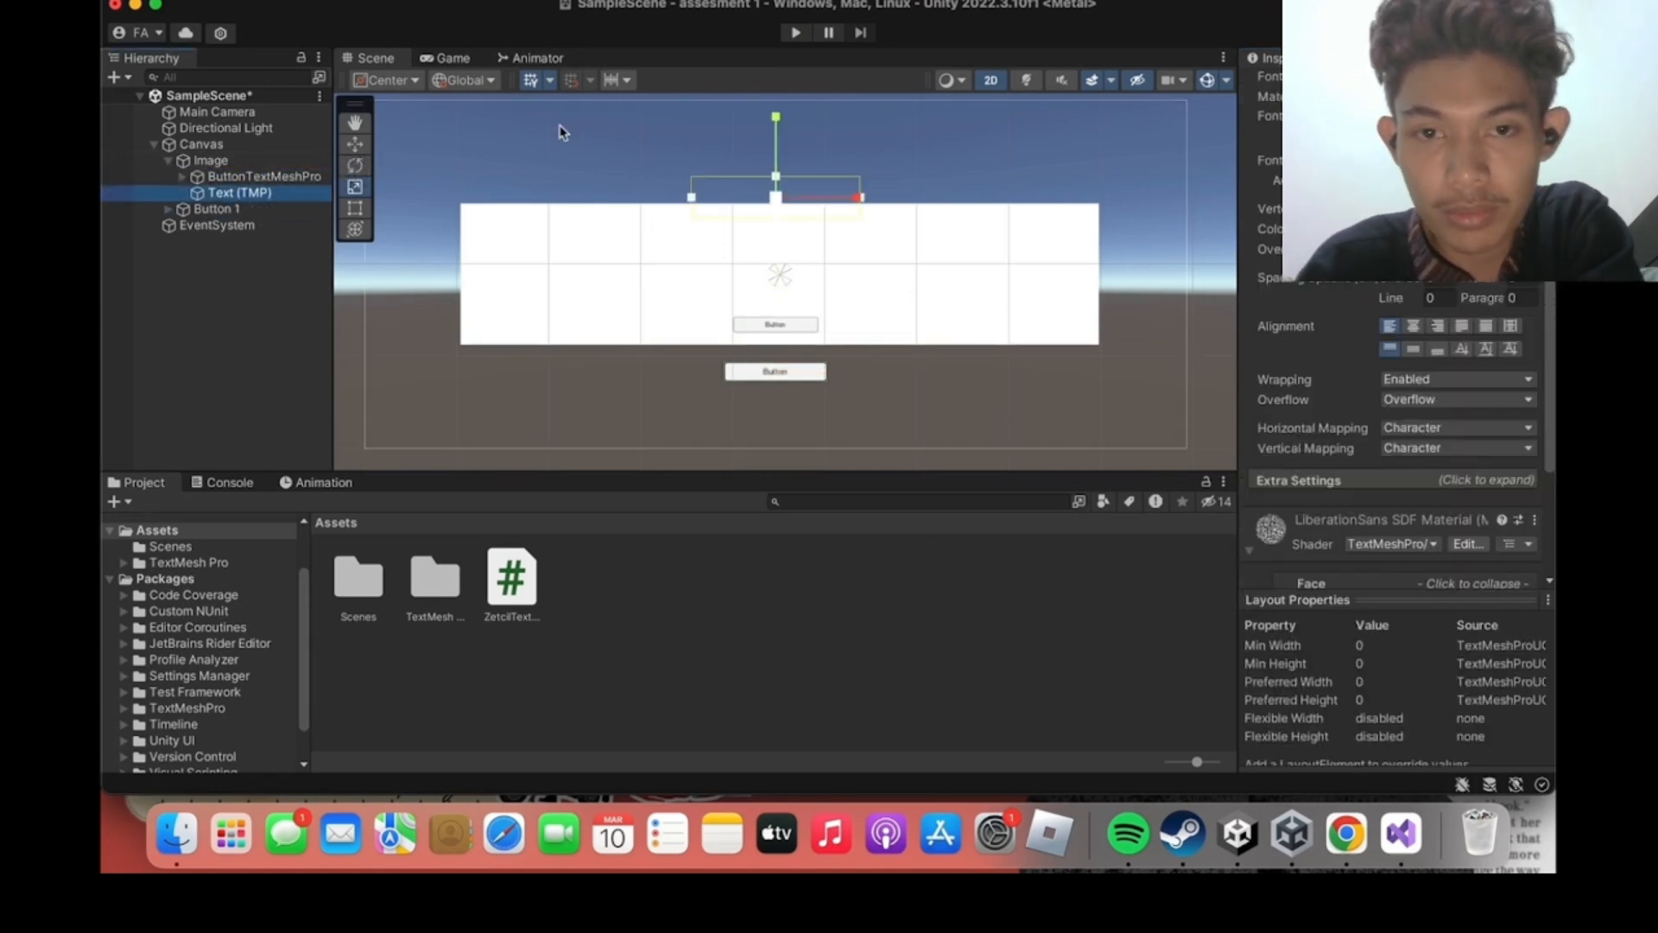
left_click(356, 145)
left_click_drag(775, 138, 775, 174)
Change the vertex color of the Text (TMP) object.
scroll(1433, 207, "down", 1)
left_click(1442, 193)
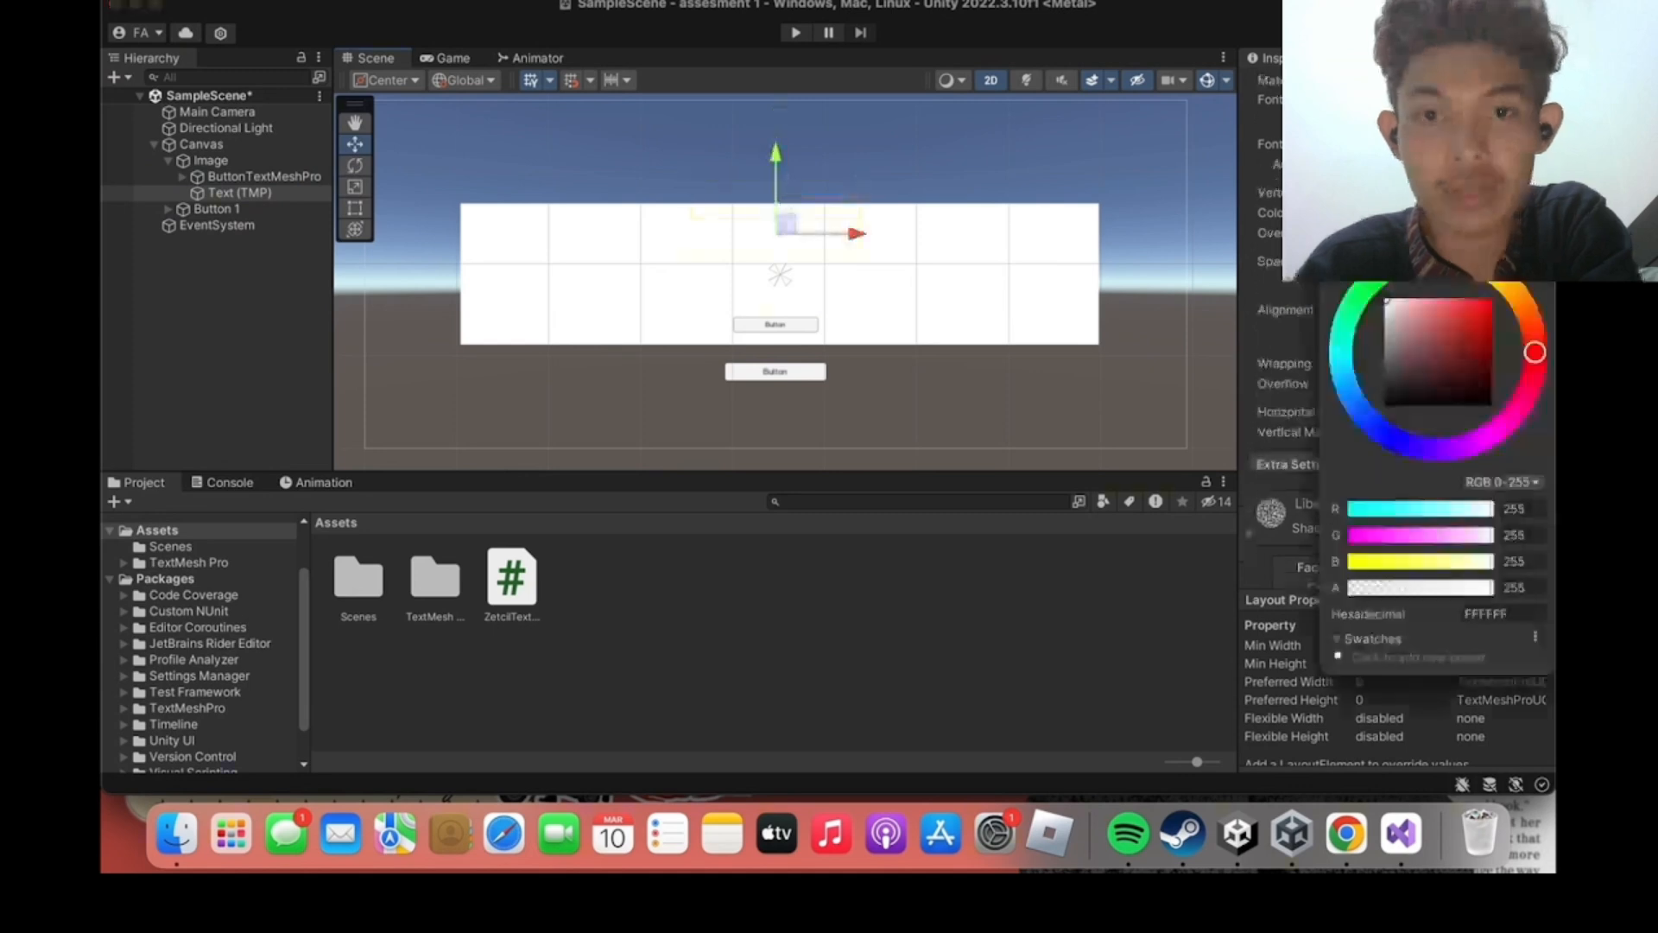
left_click(1393, 431)
Deactivate the Image group, and run the scene in play mode to test the panel's button.
left_click(169, 161)
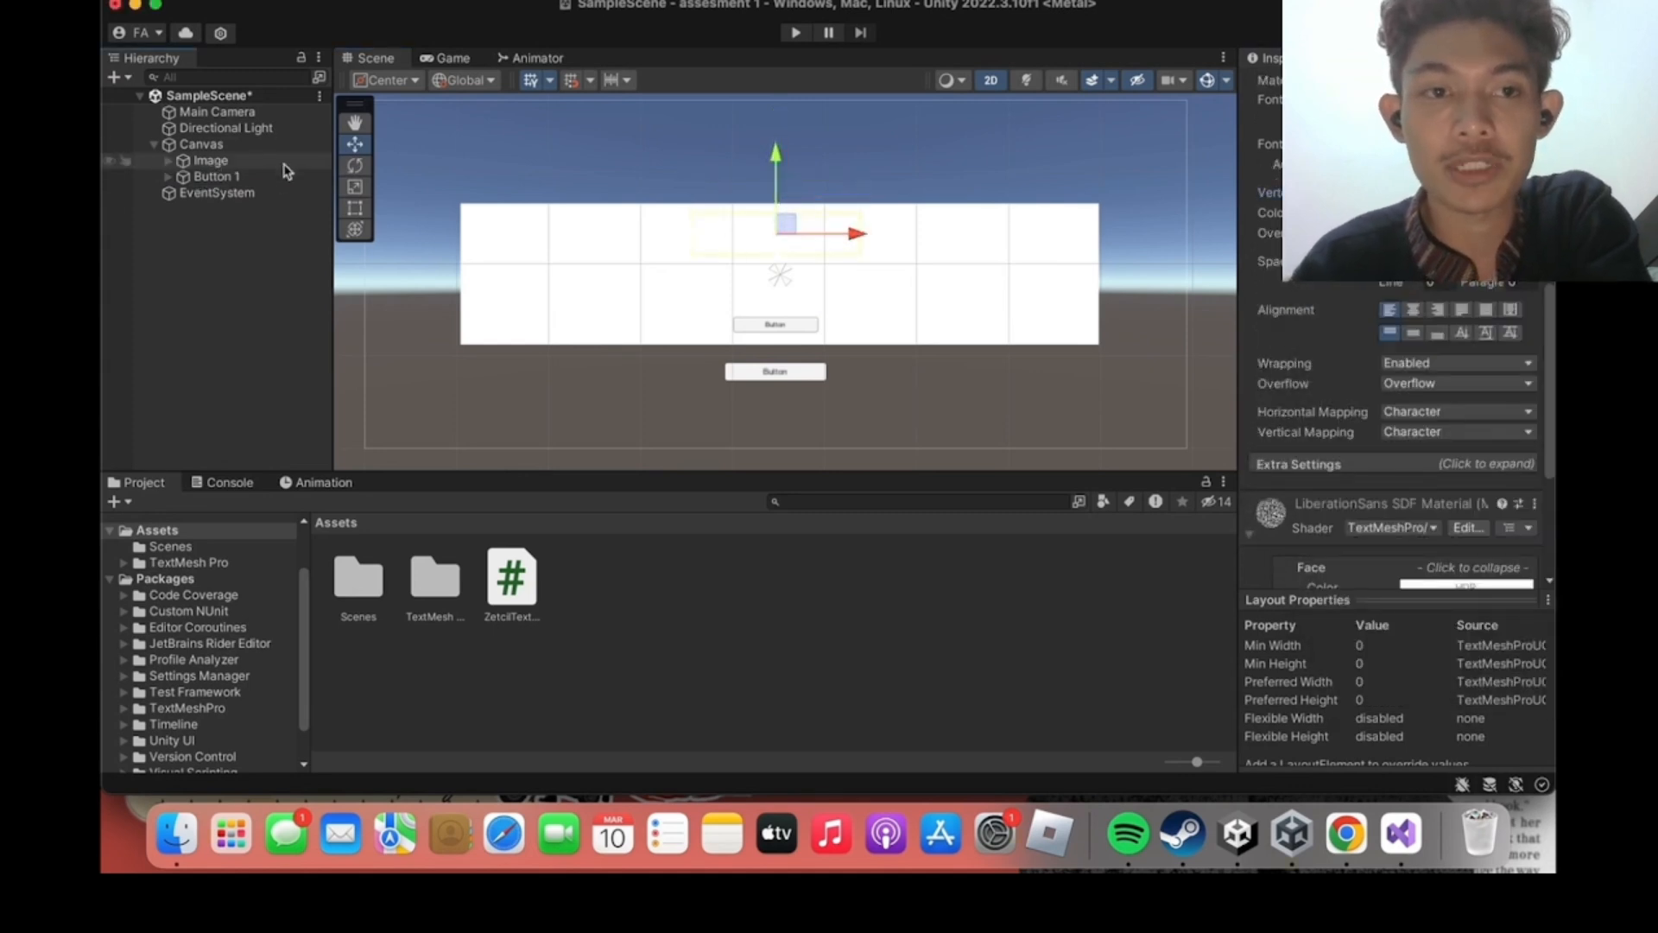
left_click(285, 165)
key("super+p")
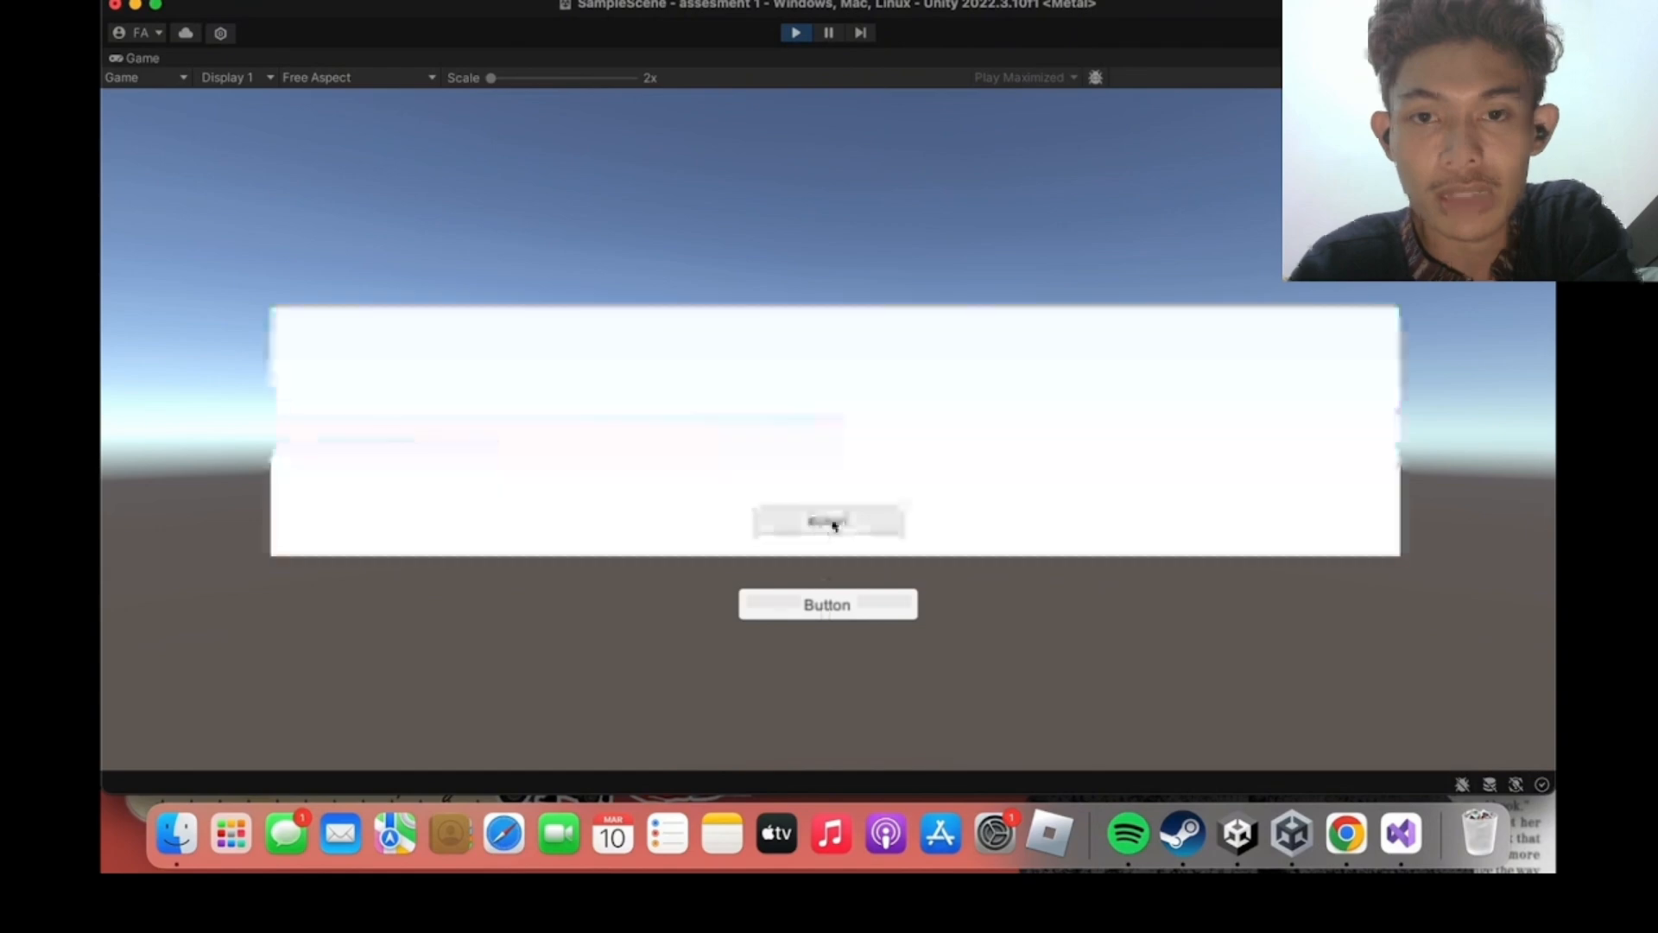
left_click(834, 523)
key("super+p")
Create a new C# script in the Assets folder and open it in Visual Studio.
right_click(610, 583)
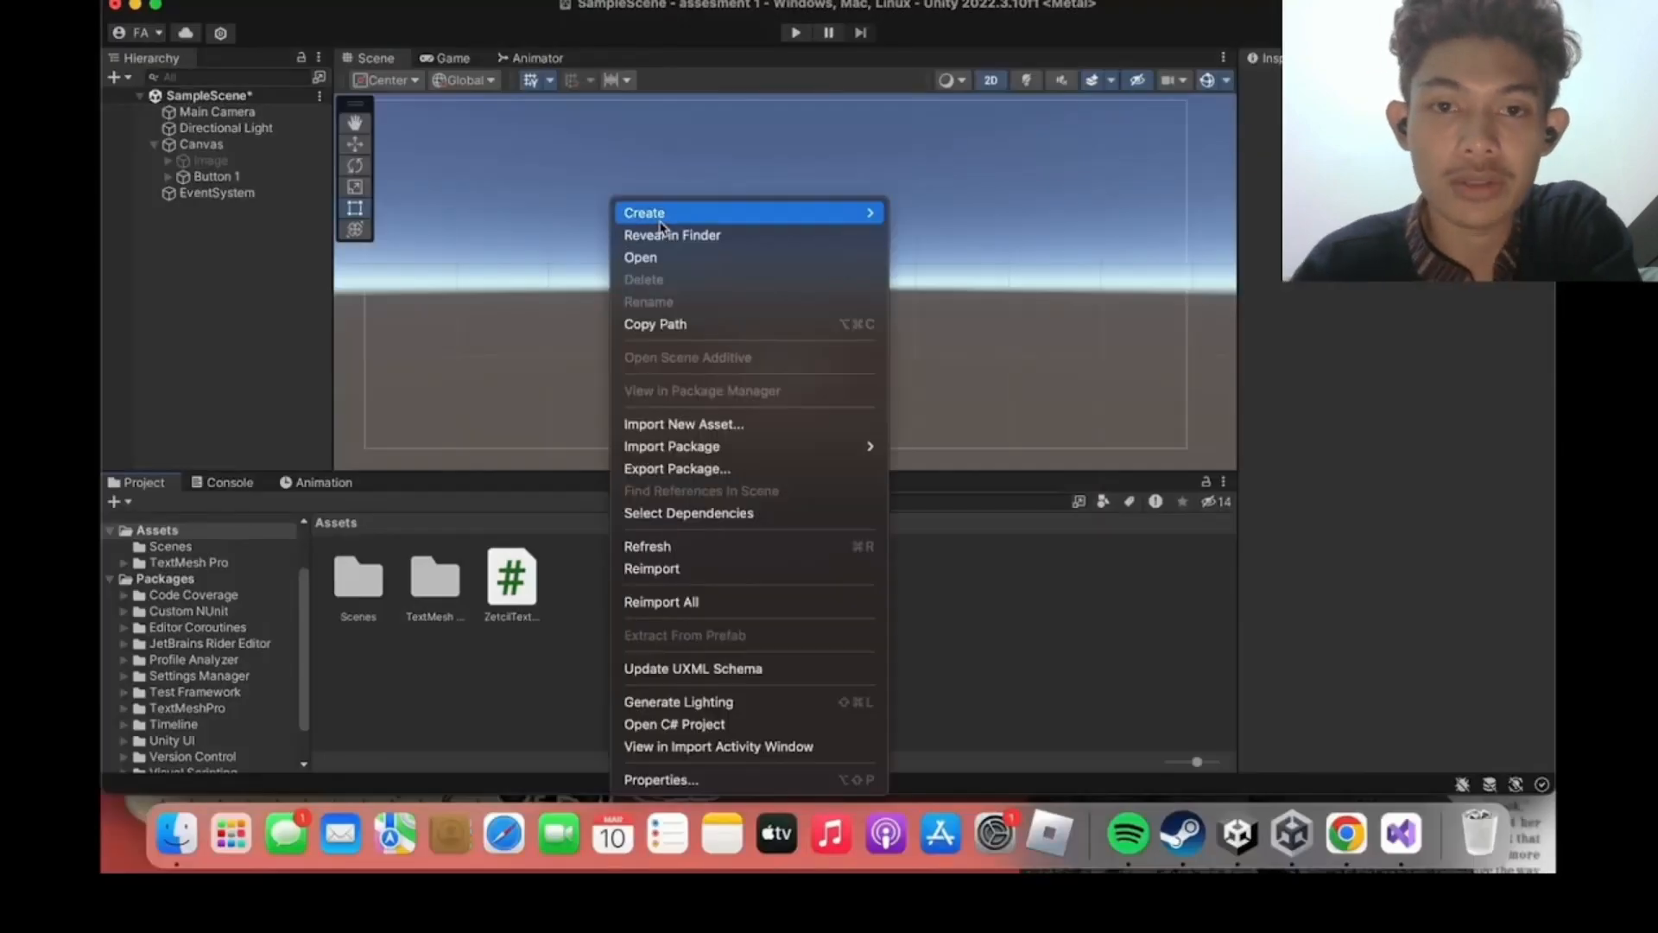
mouse_move(661, 226)
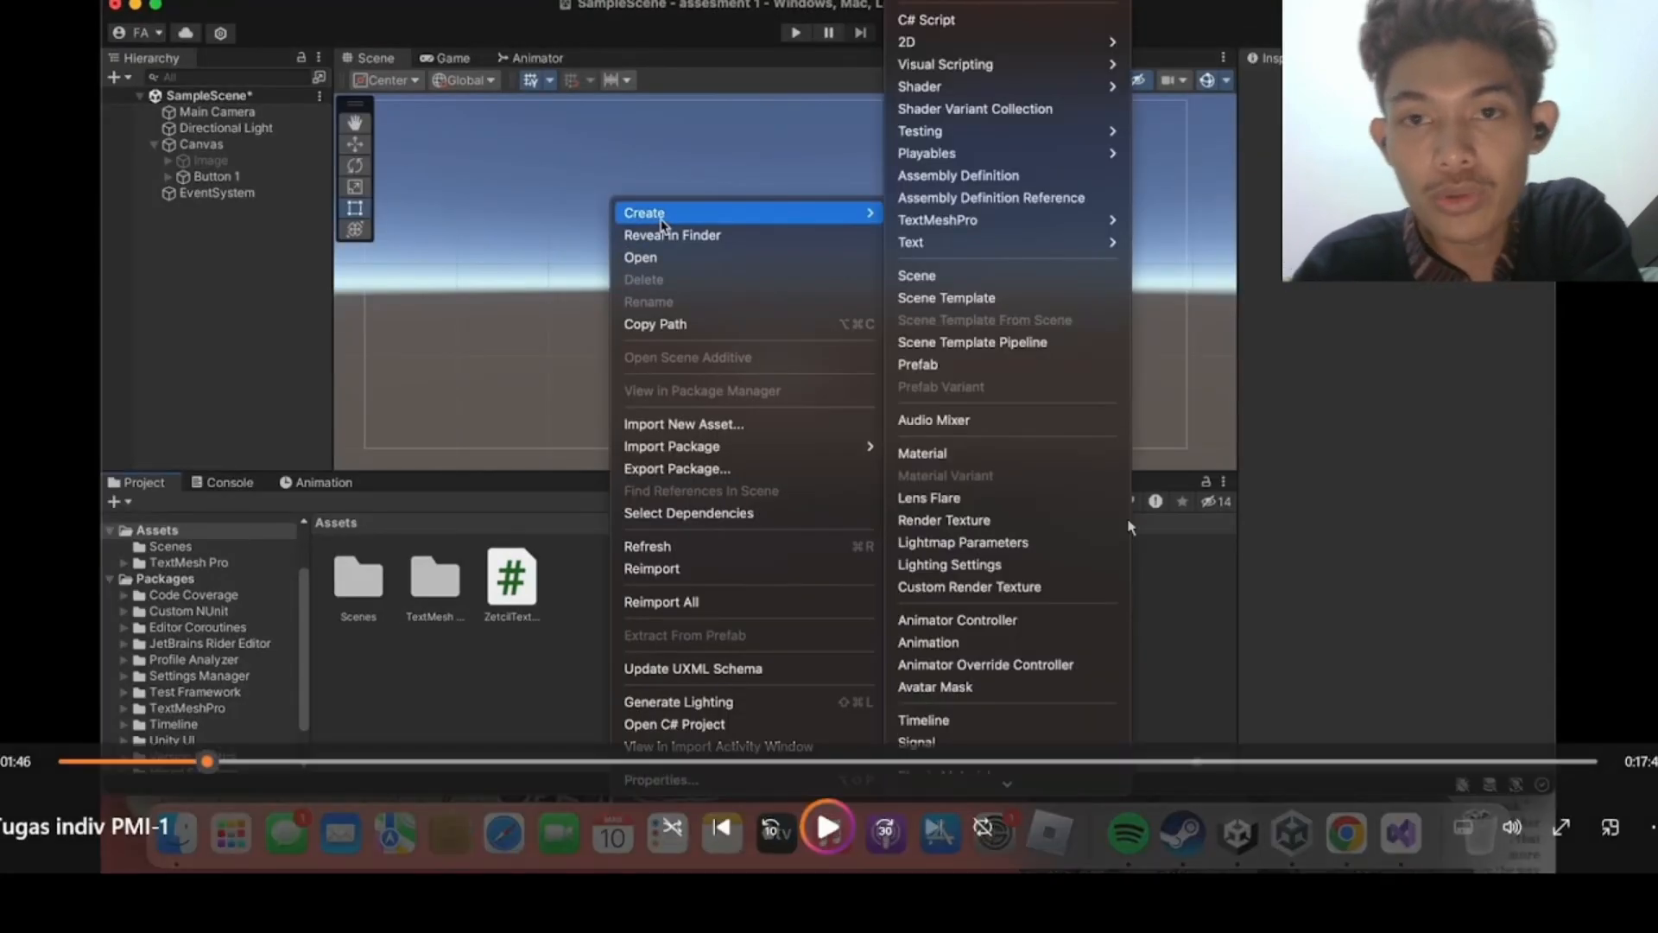
left_click(926, 19)
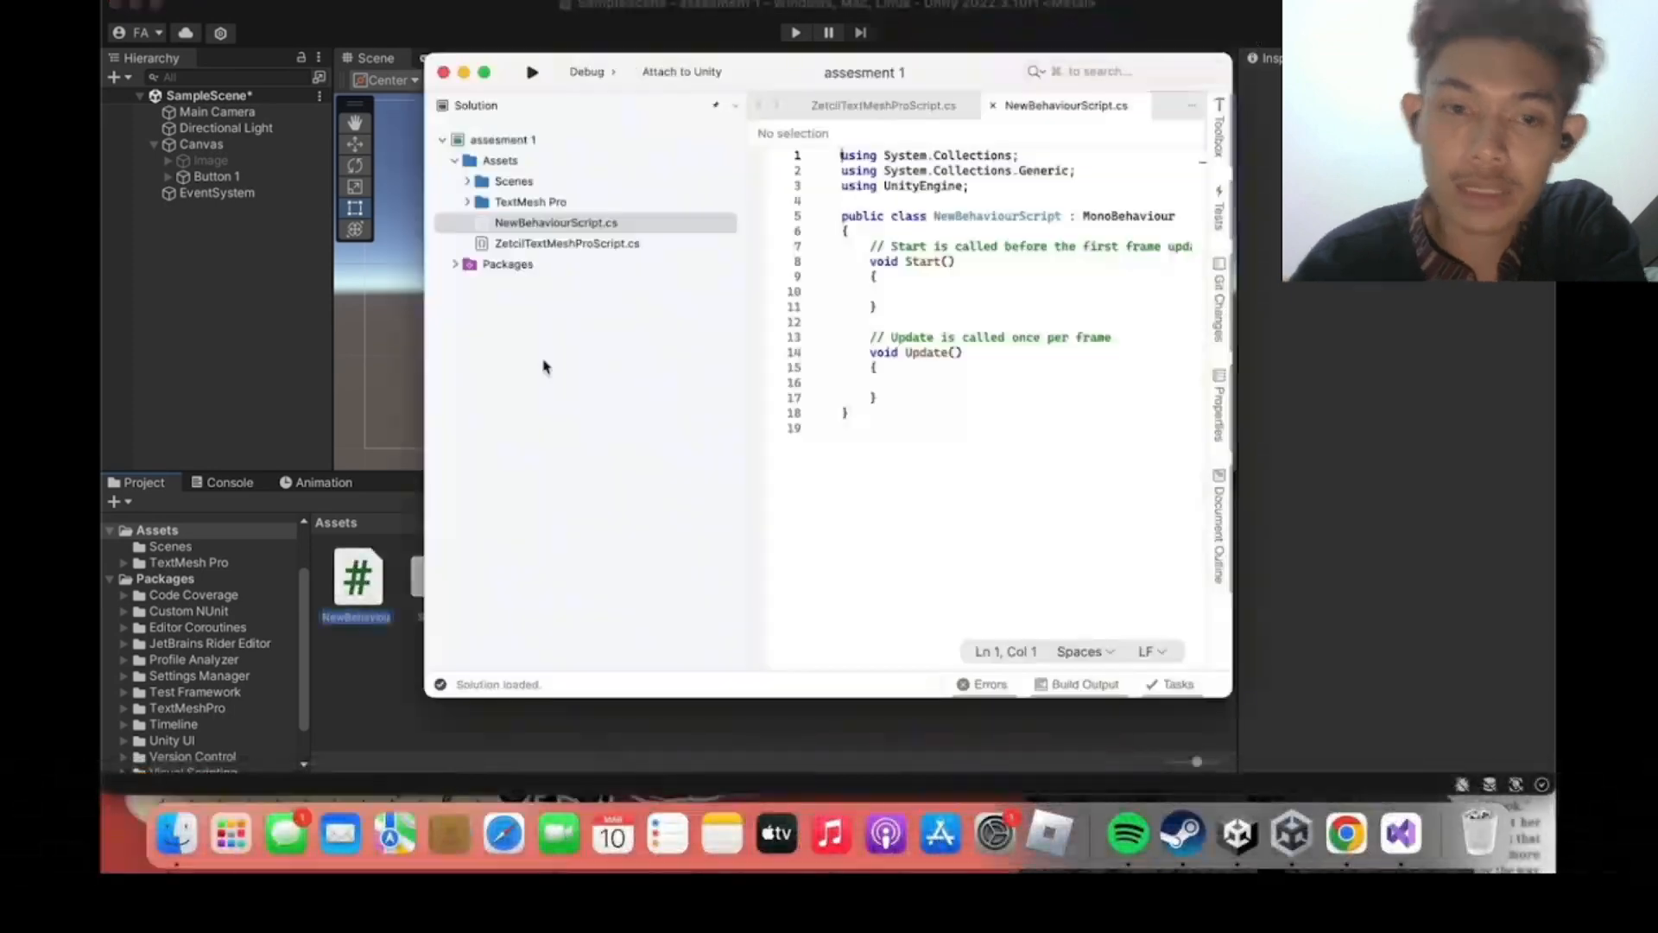
Replace the entire contents of NewBehaviourScript.cs with the copied input field navigation code, save the script and close the code editor.
key("super+a")
key("super+v")
key("super+s")
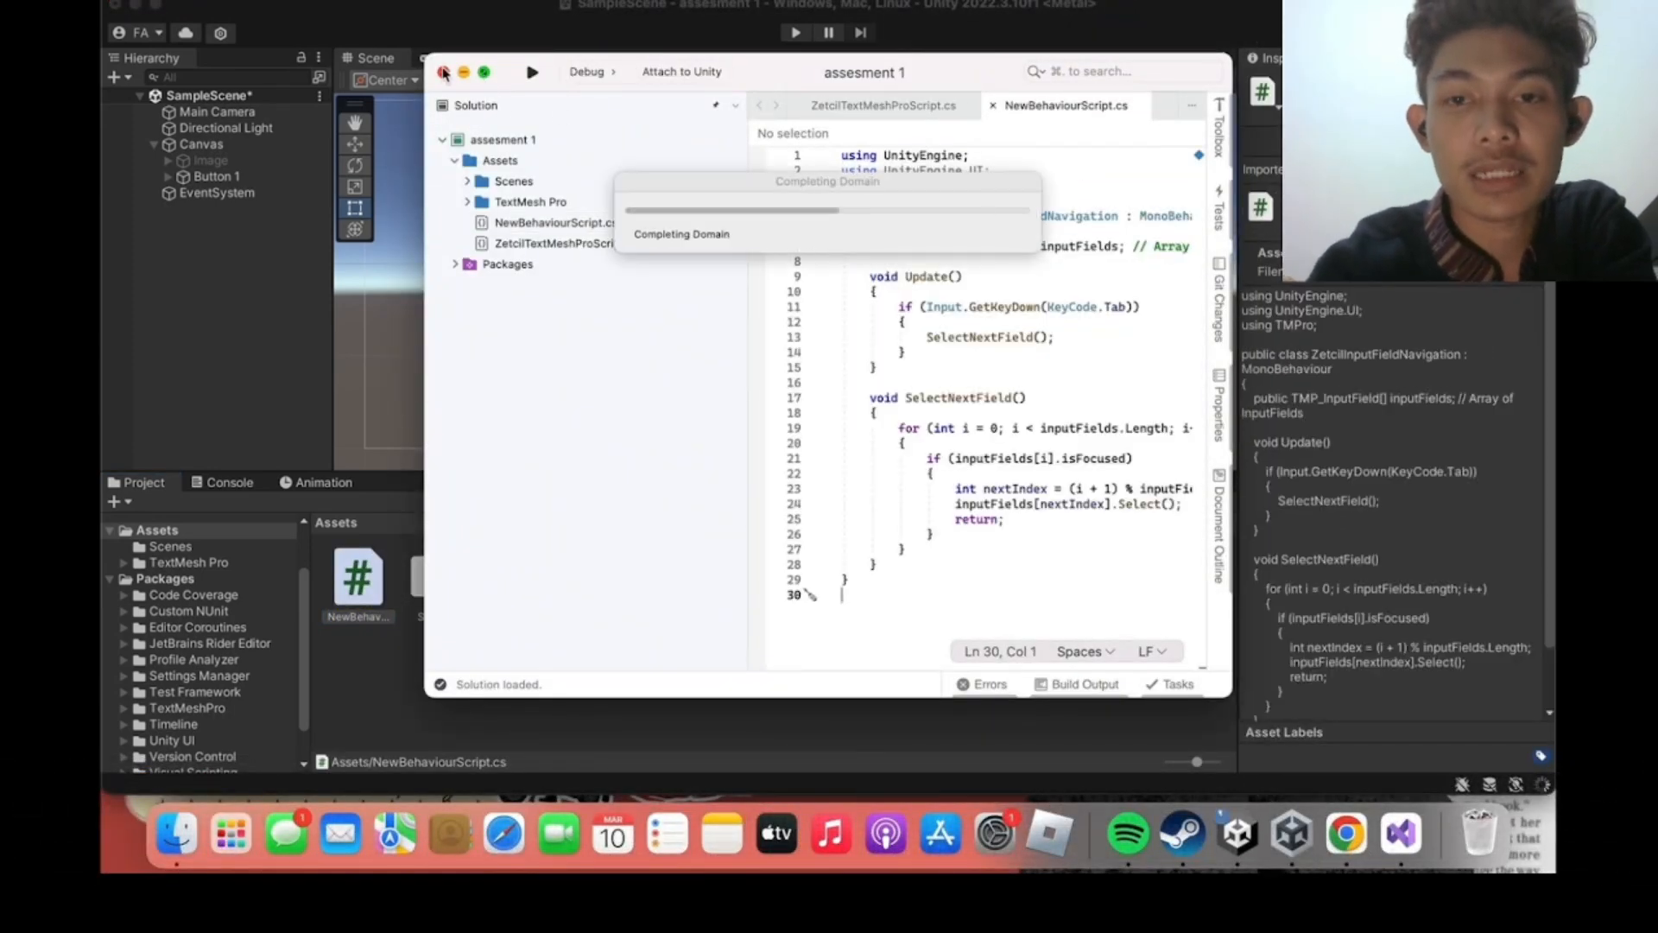
left_click(443, 73)
left_click(492, 193)
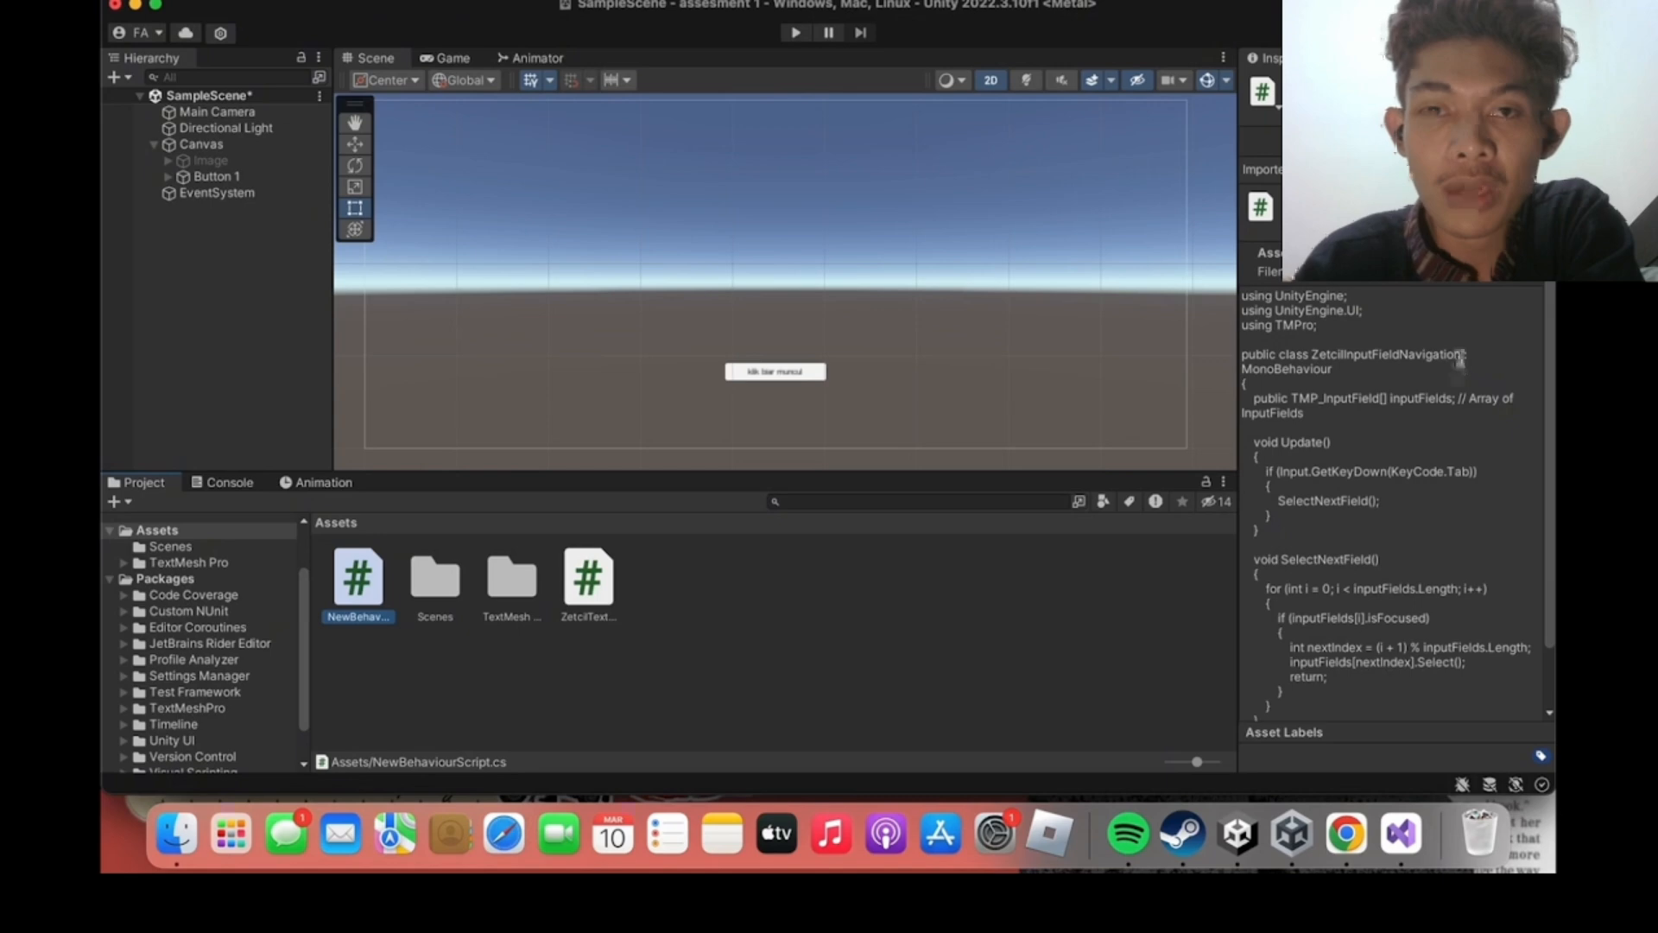
Rename the NewBehaviourScript asset to ZetcilInputFieldNavigation, copying the class name from the script preview.
left_click_drag(1462, 356, 1311, 355)
key("super+c")
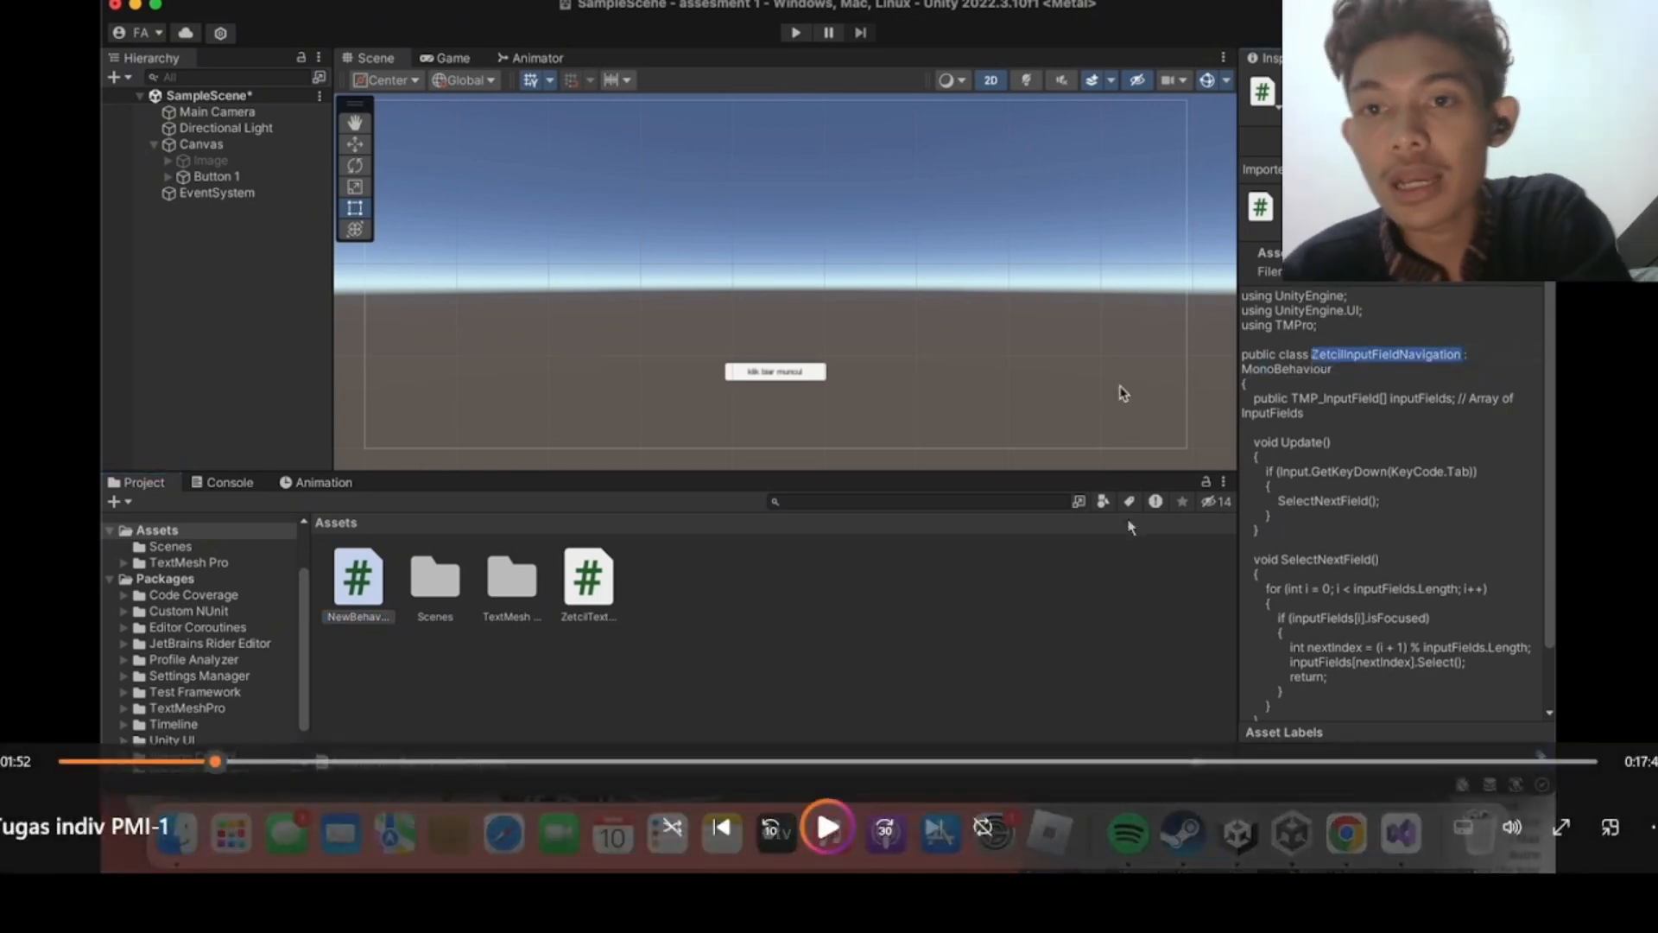
right_click(356, 583)
left_click(469, 300)
key("super+v")
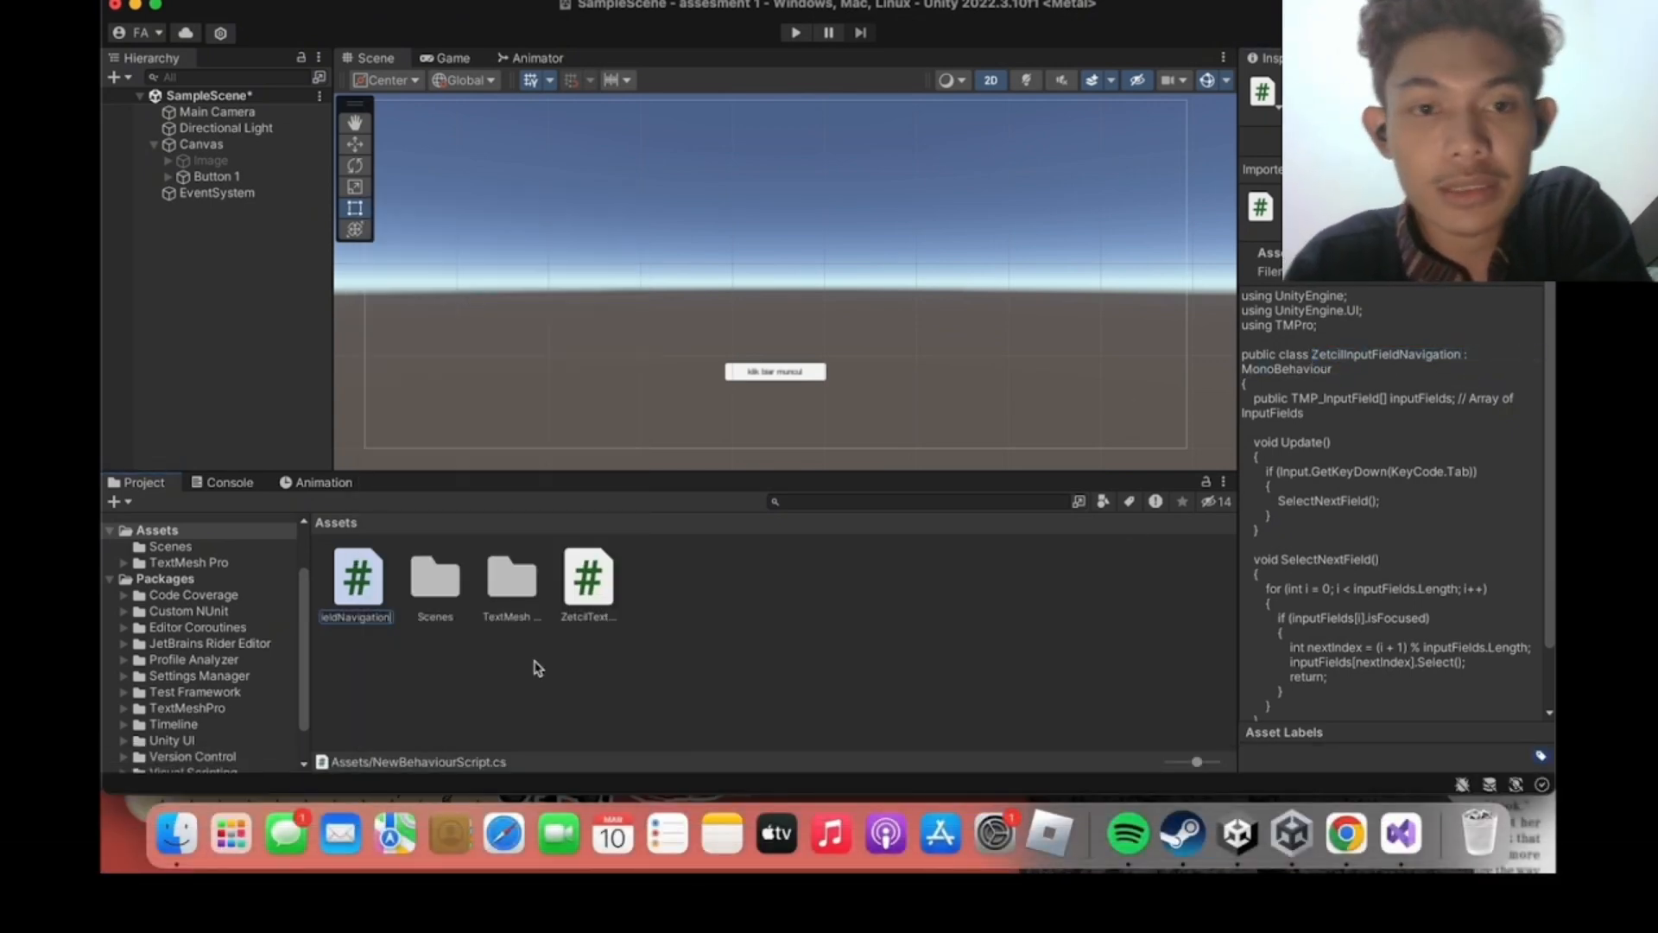
key("Return")
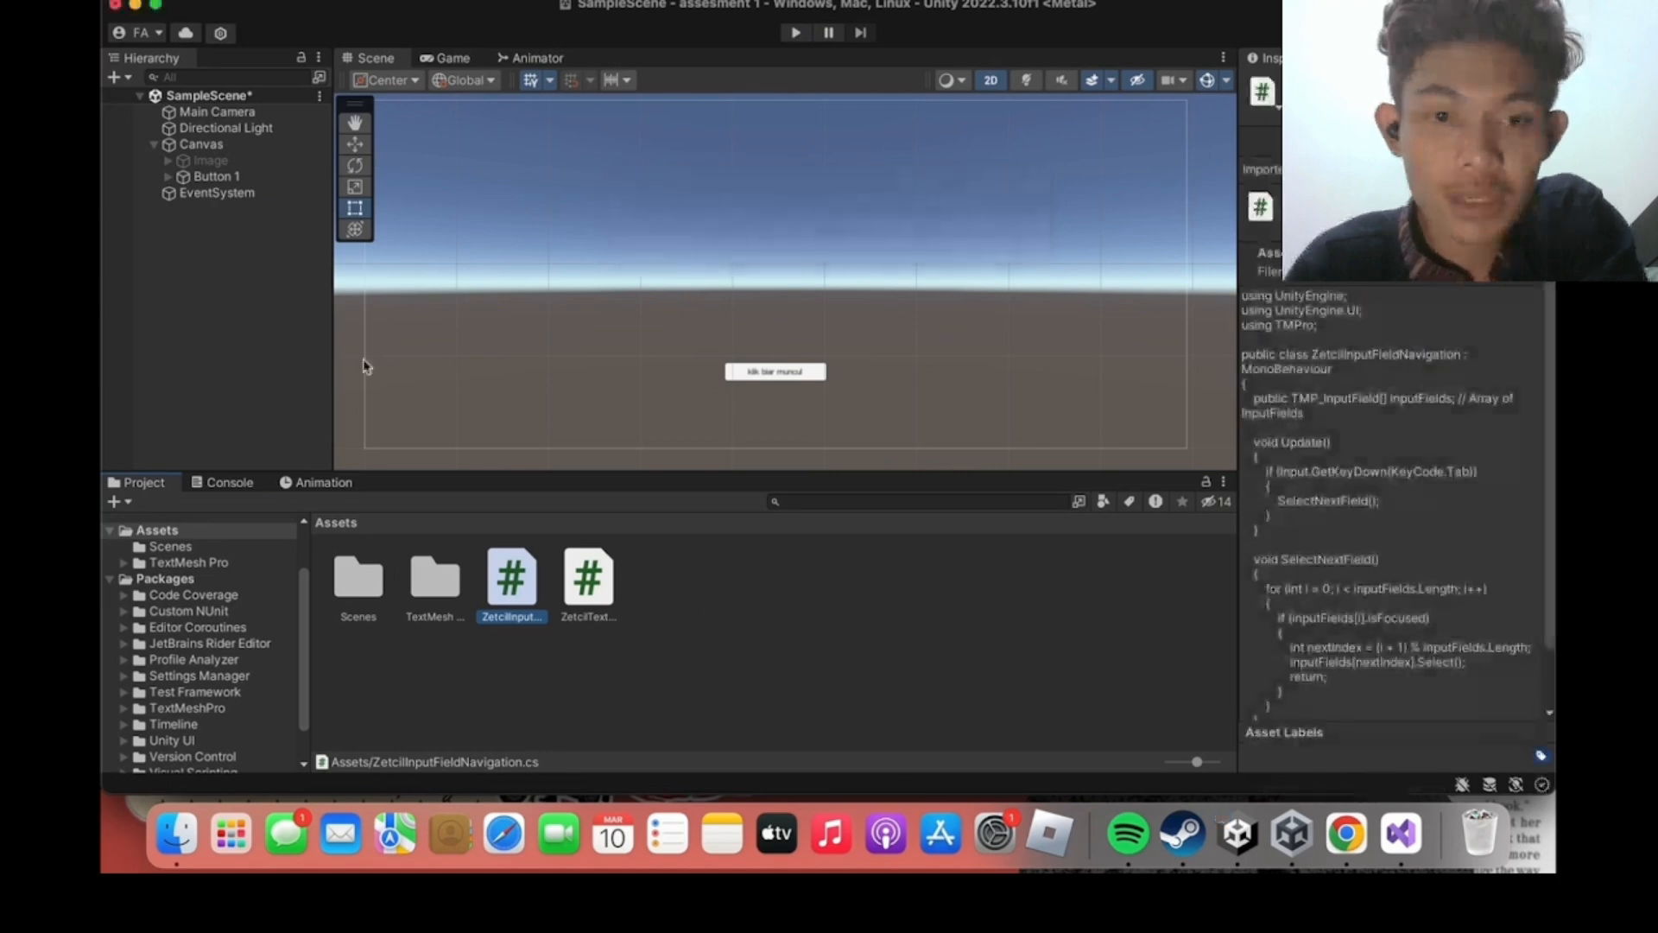
Add a TextMeshPro input field as a child of Canvas, keeping the name InputField (TMP).
left_click(201, 144)
right_click(232, 148)
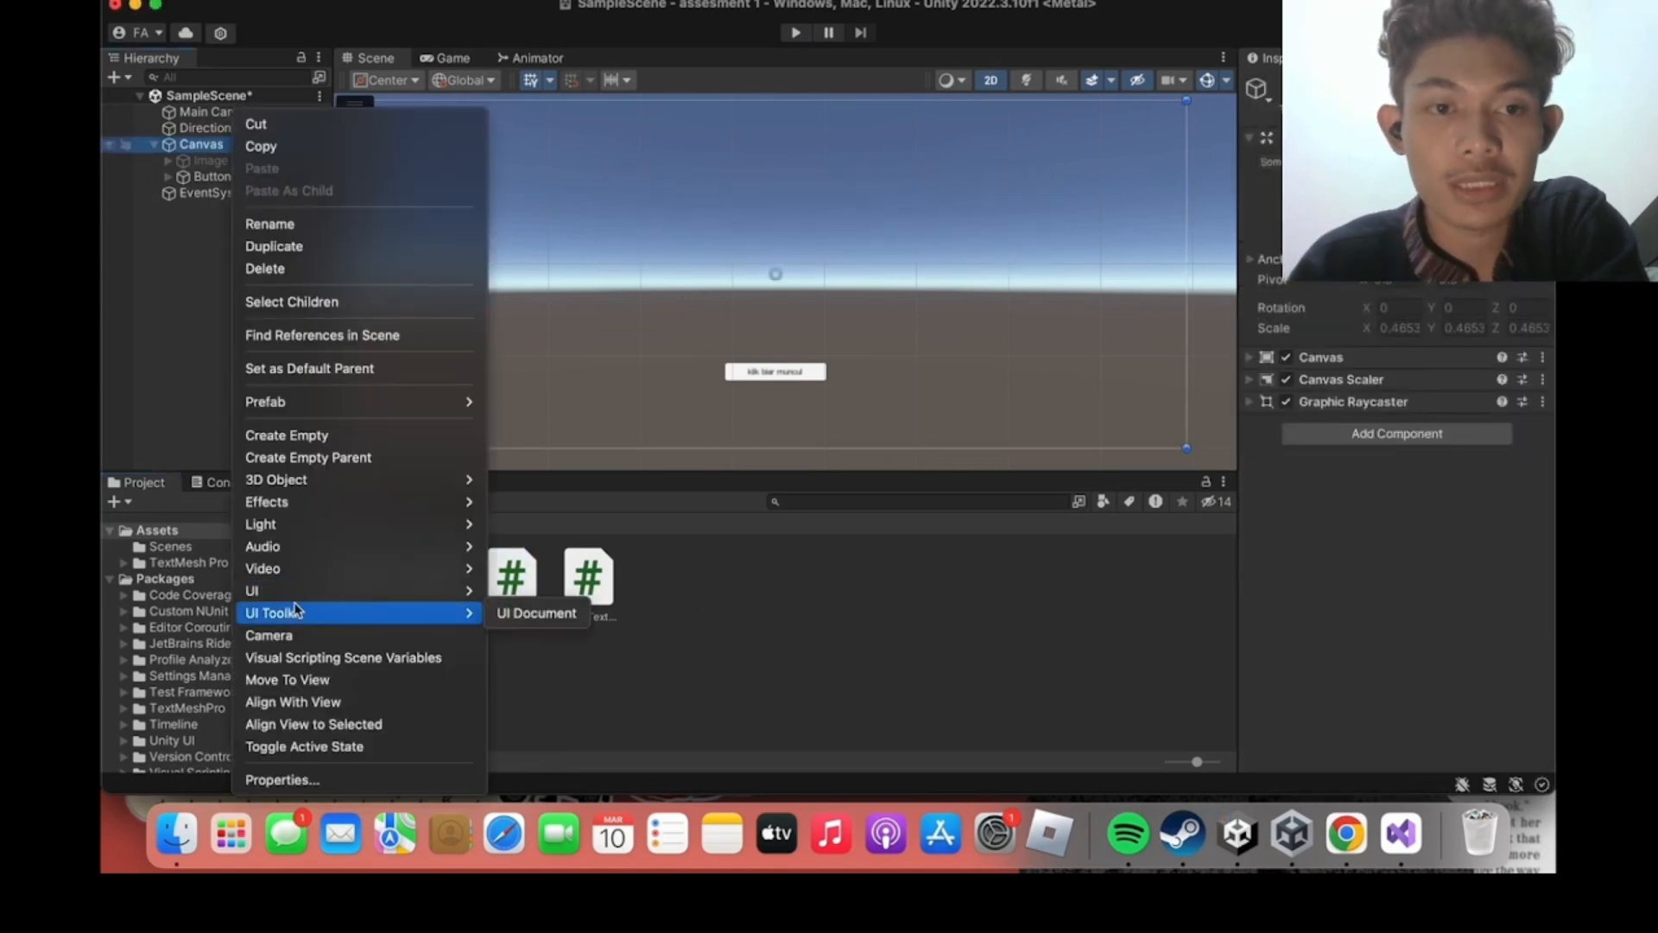
mouse_move(300, 596)
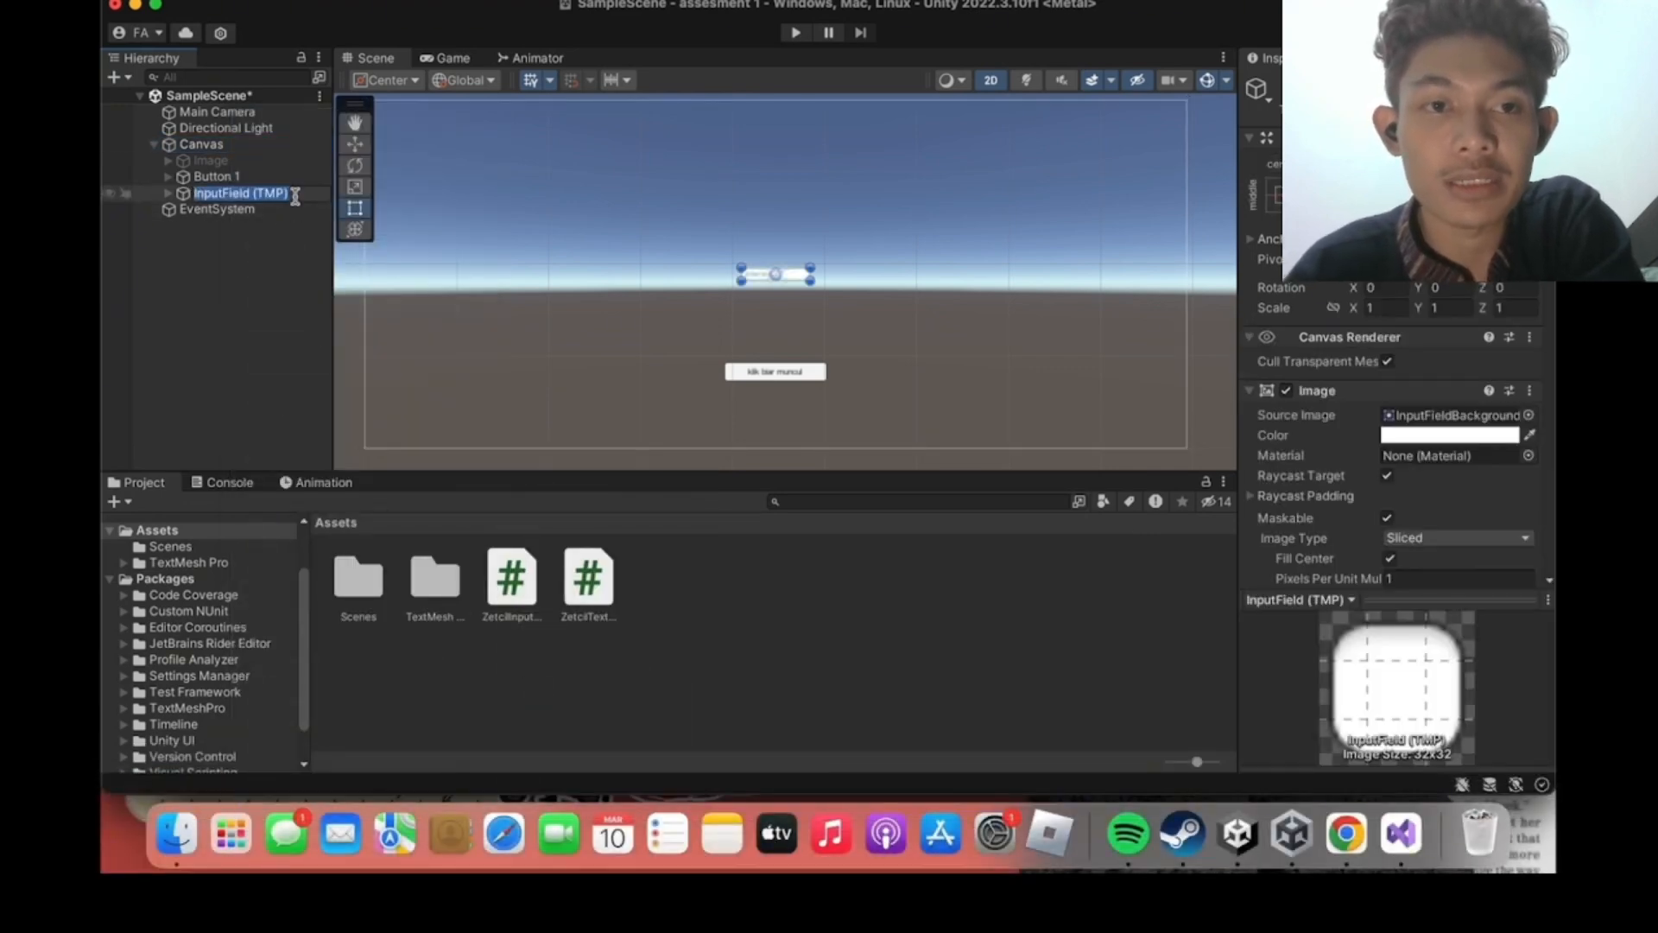
left_click(276, 194)
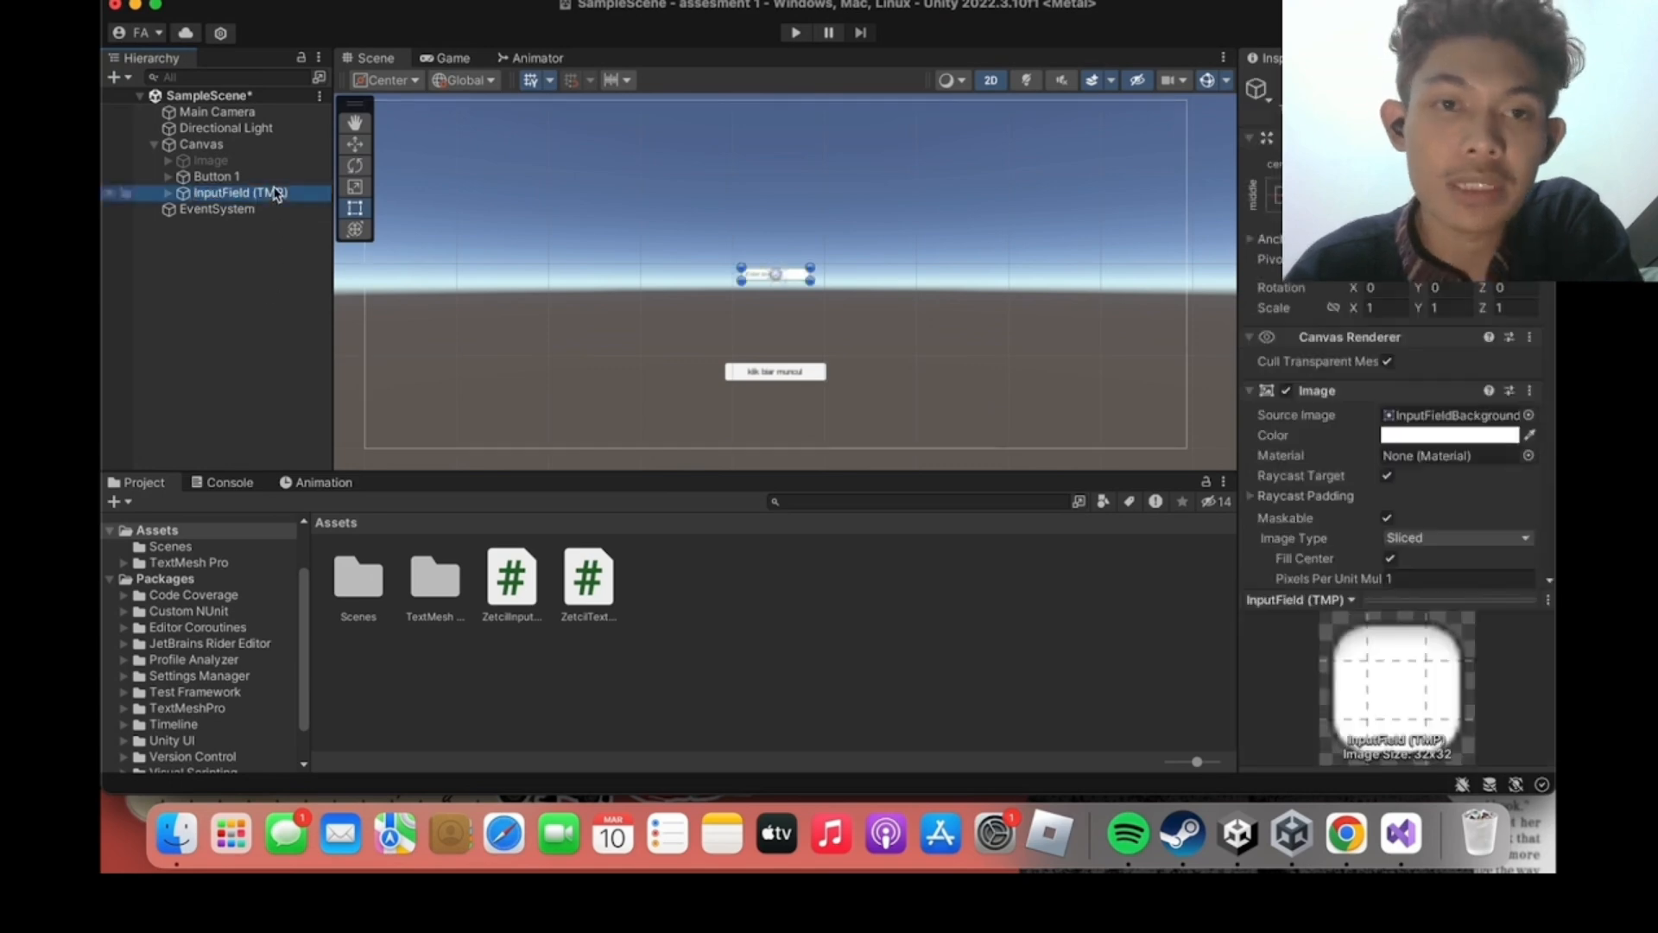
Duplicate InputField (TMP) and move the copy straight down so it sits just below the original.
key("super+d")
key("w")
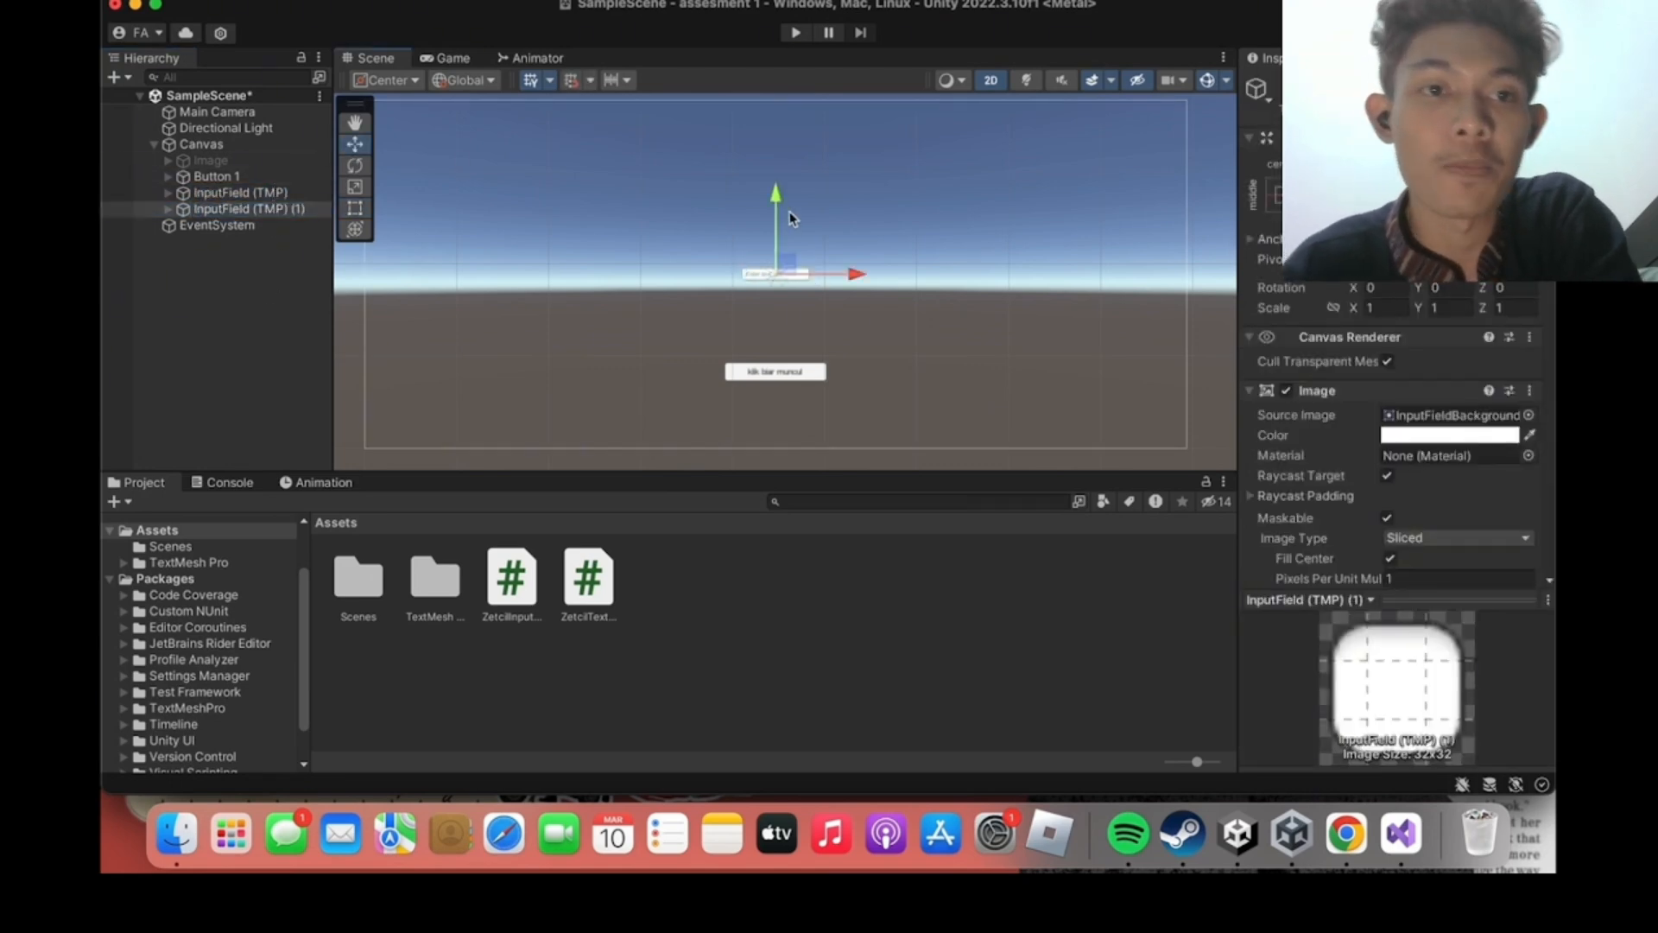
left_click_drag(790, 211, 784, 233)
Attach the ZetcilInputFieldNavigation script to the Canvas object.
left_click(210, 308)
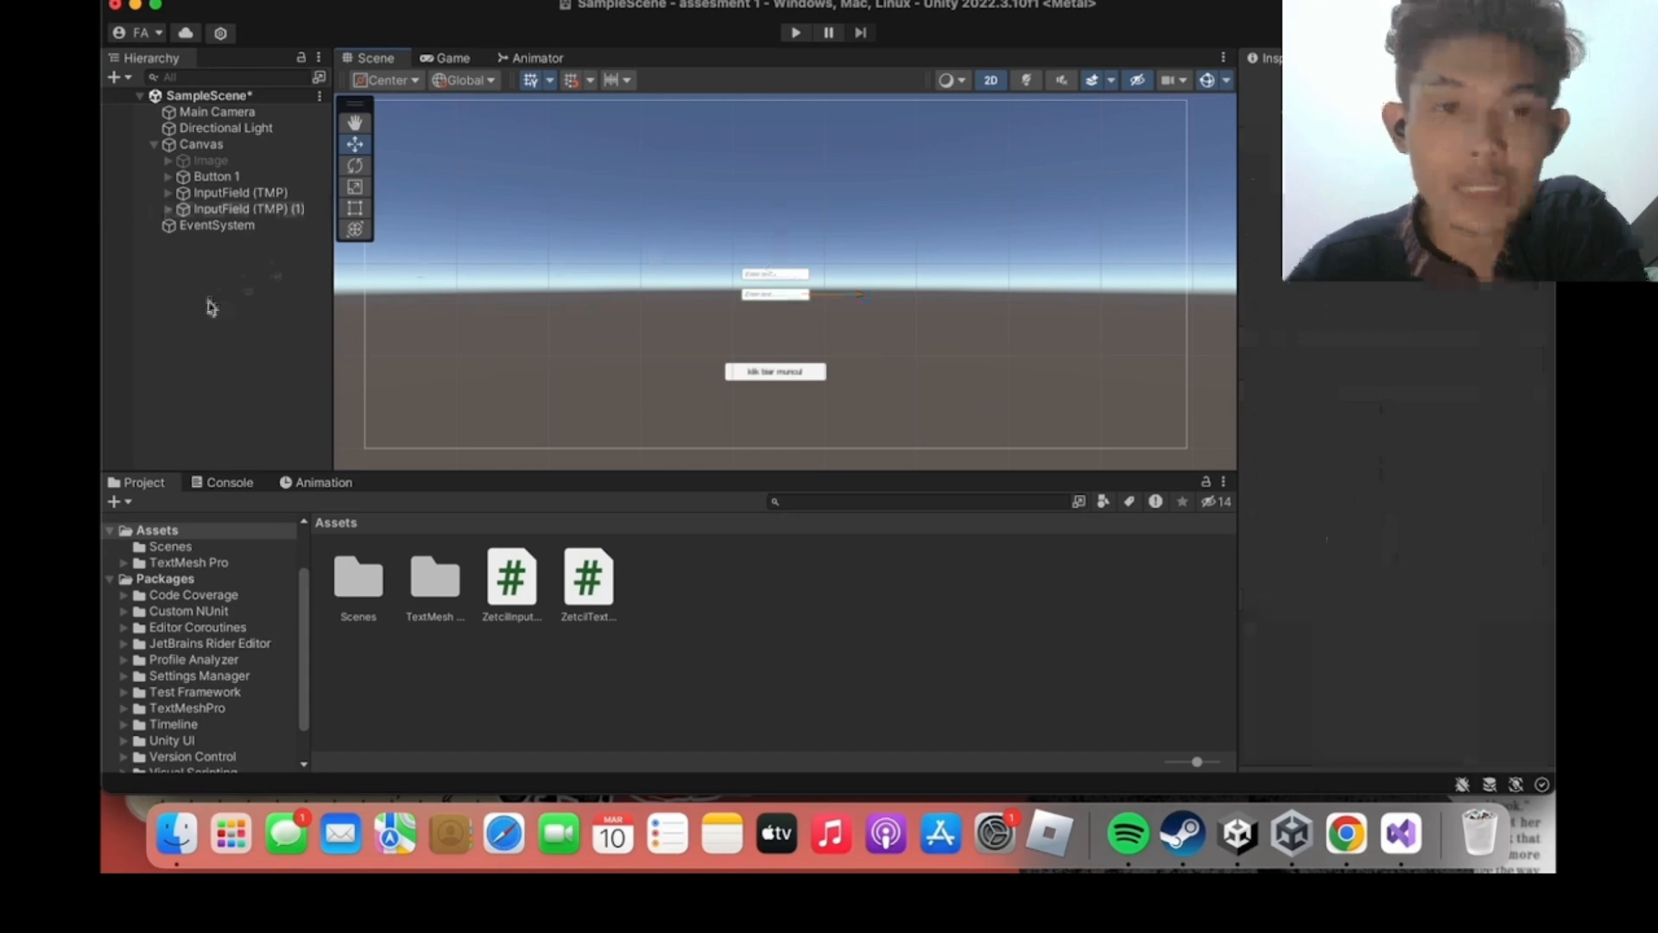
left_click_drag(513, 581, 256, 154)
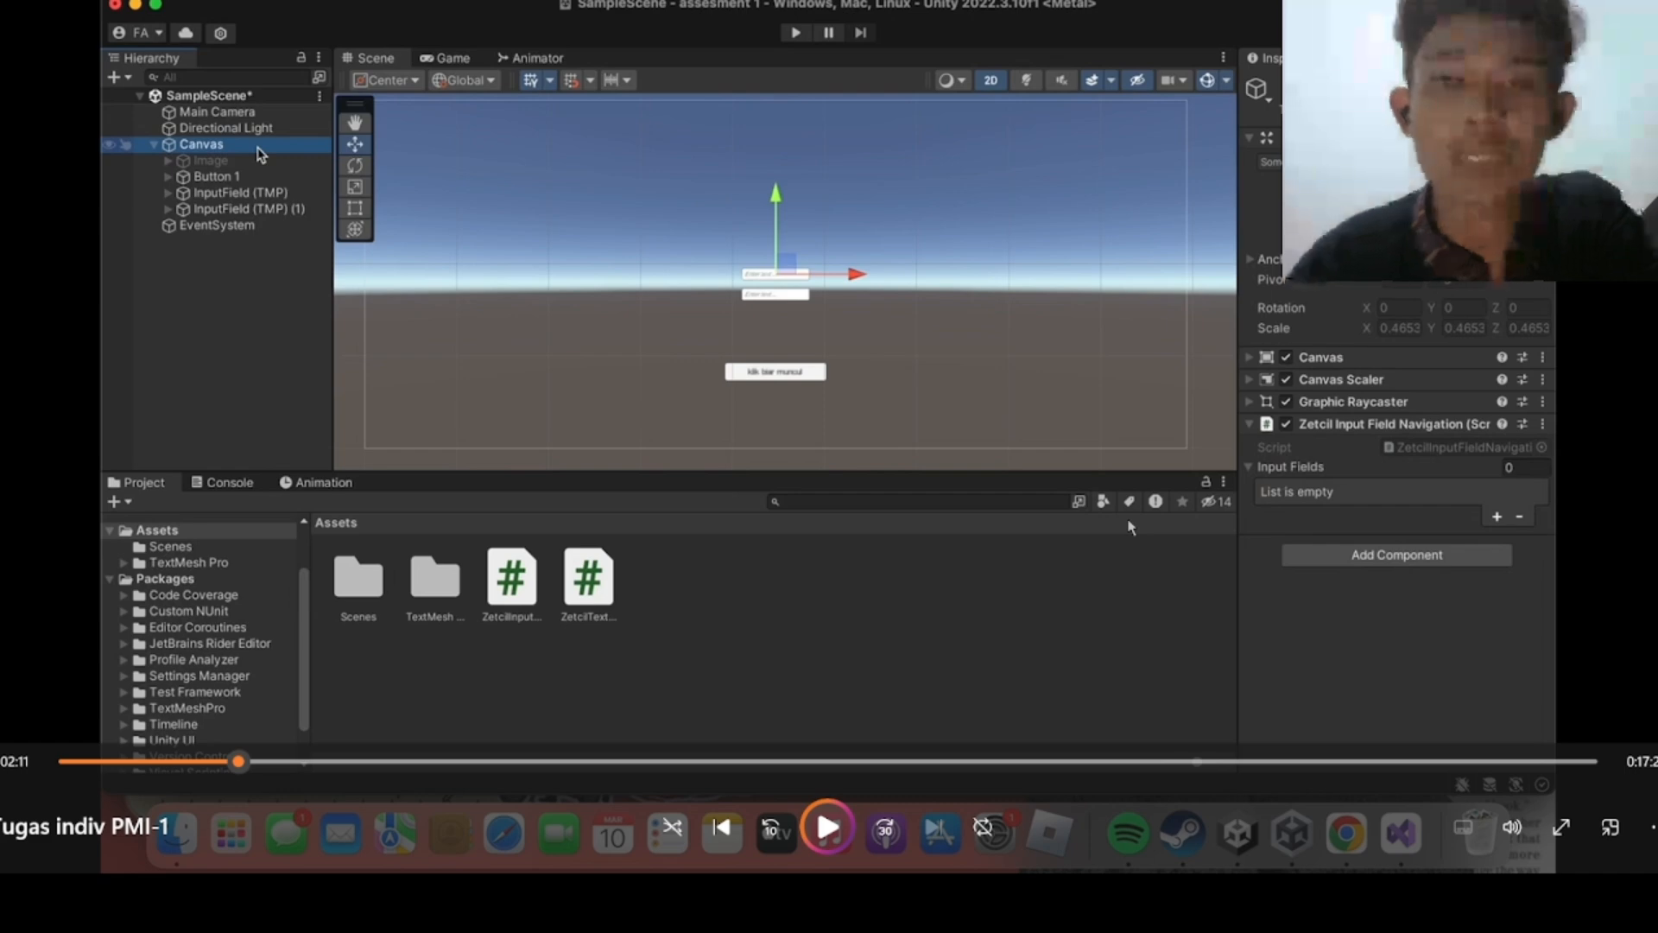
key("space")
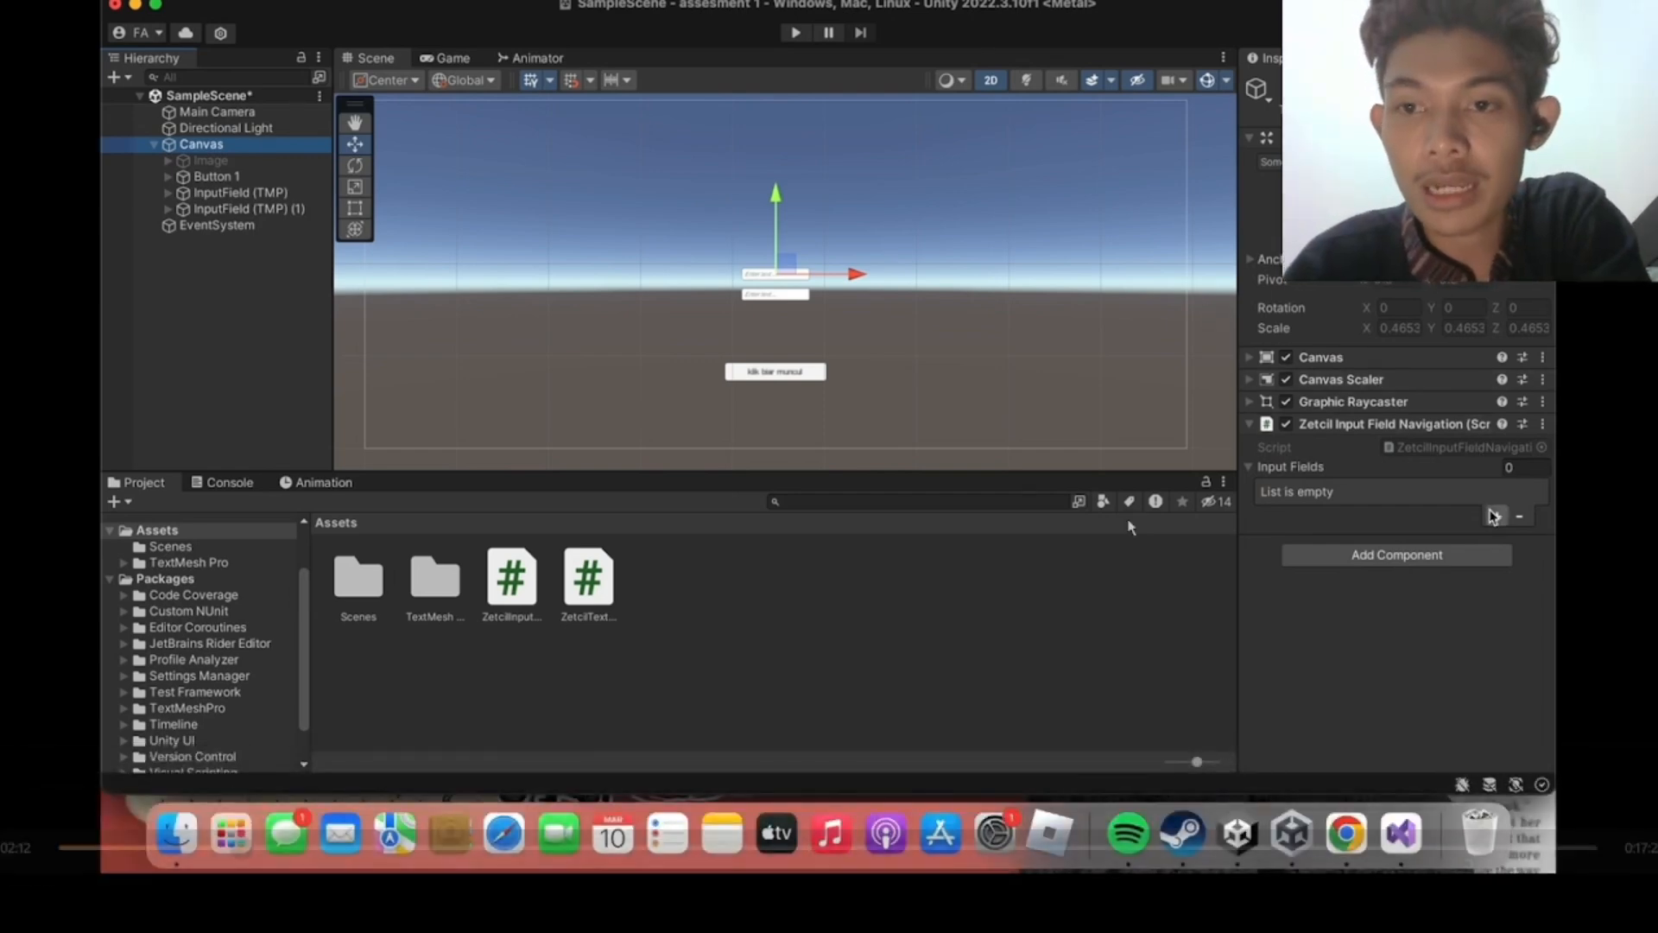
key("space")
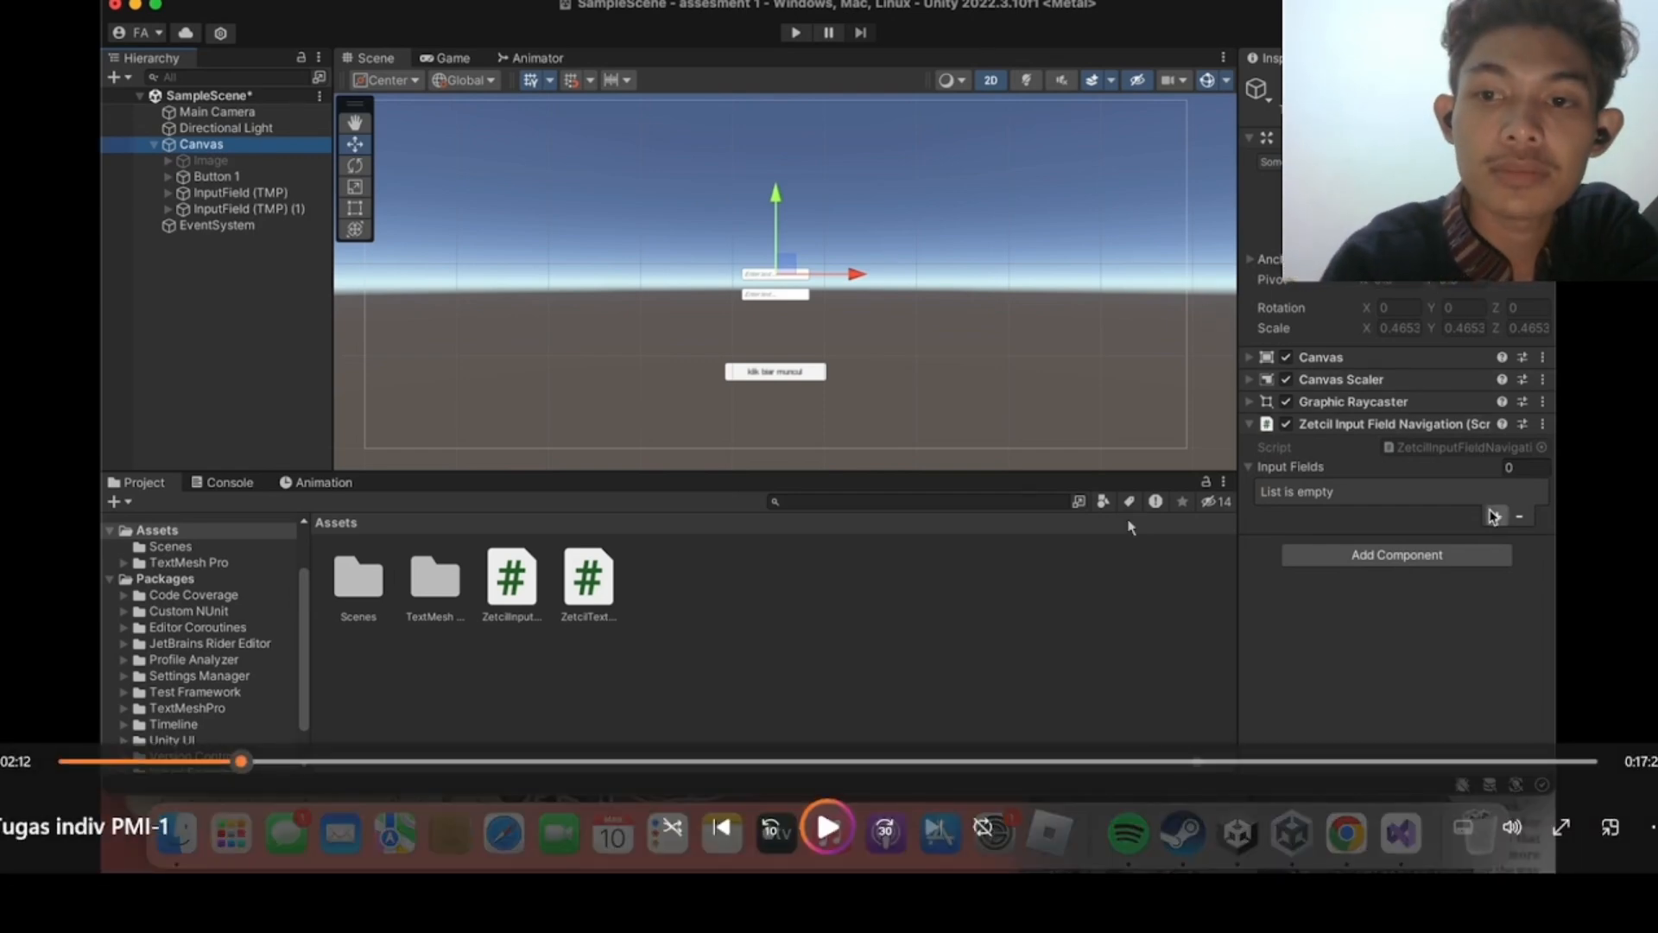
key("space")
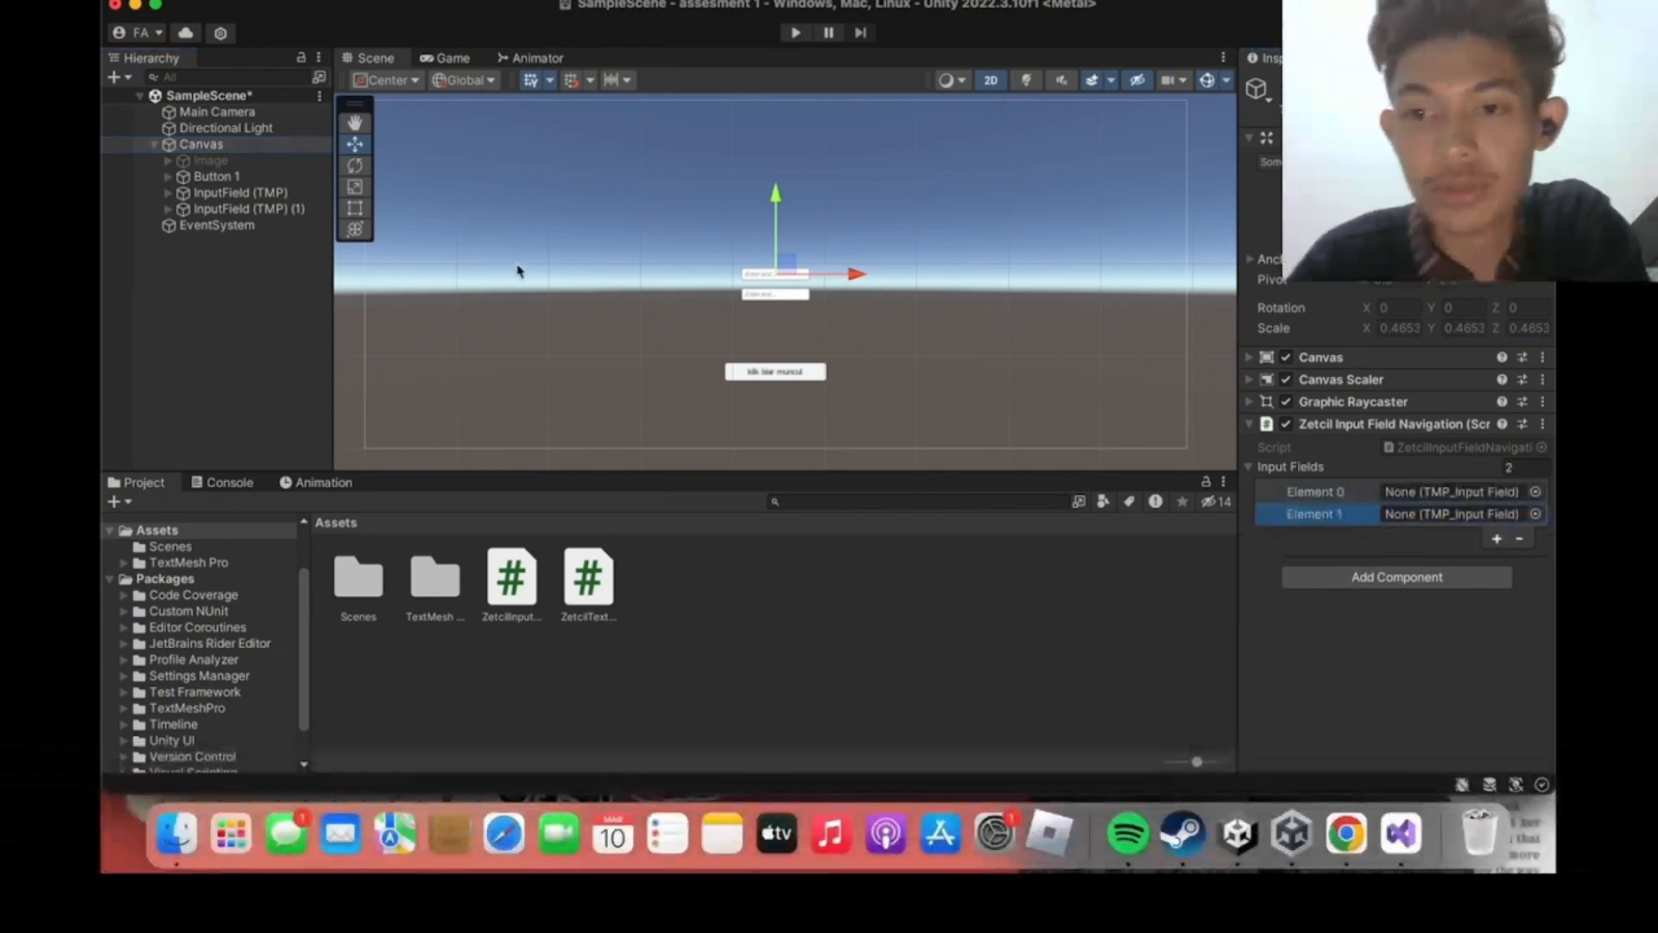
key("space")
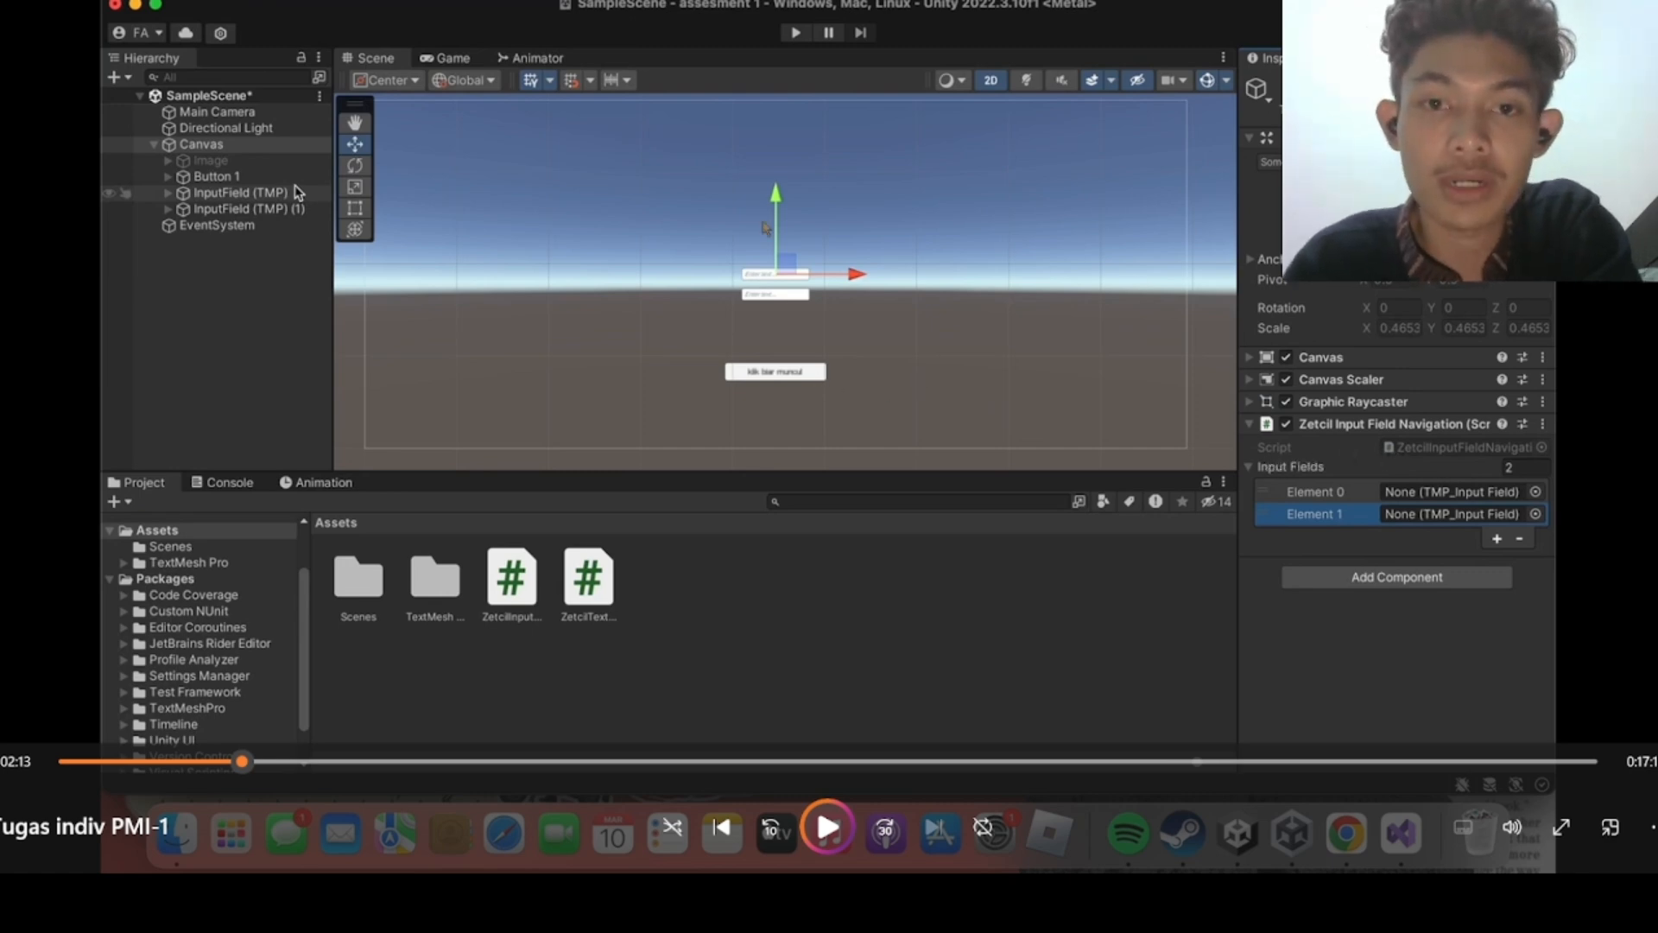
key("space")
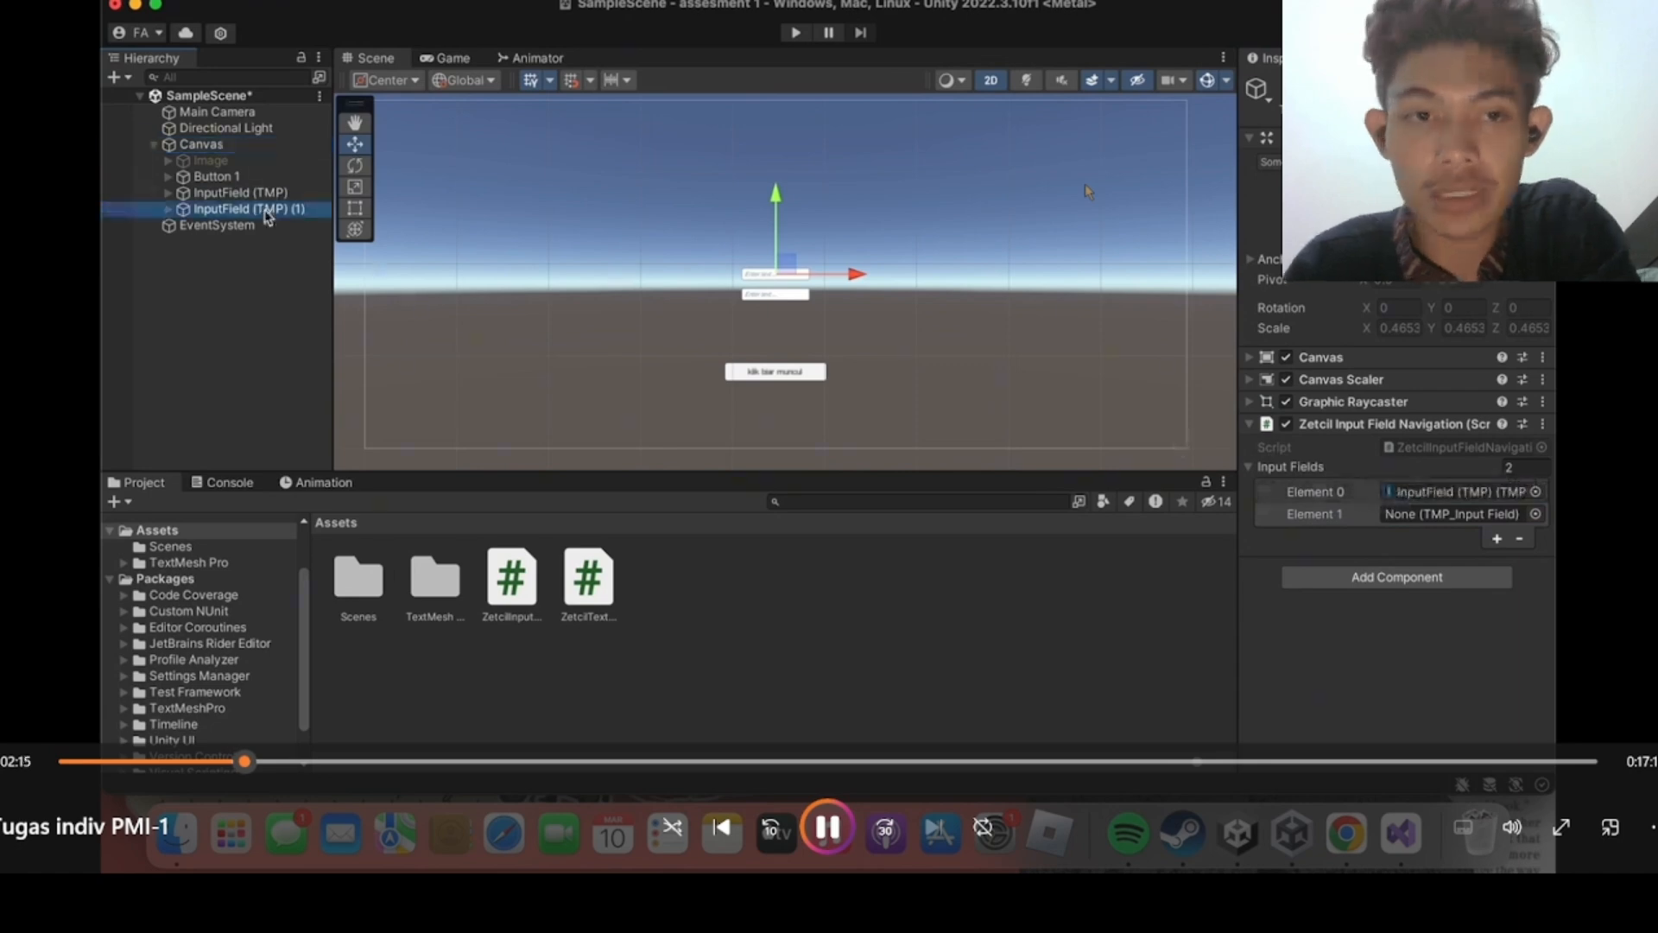
key("space")
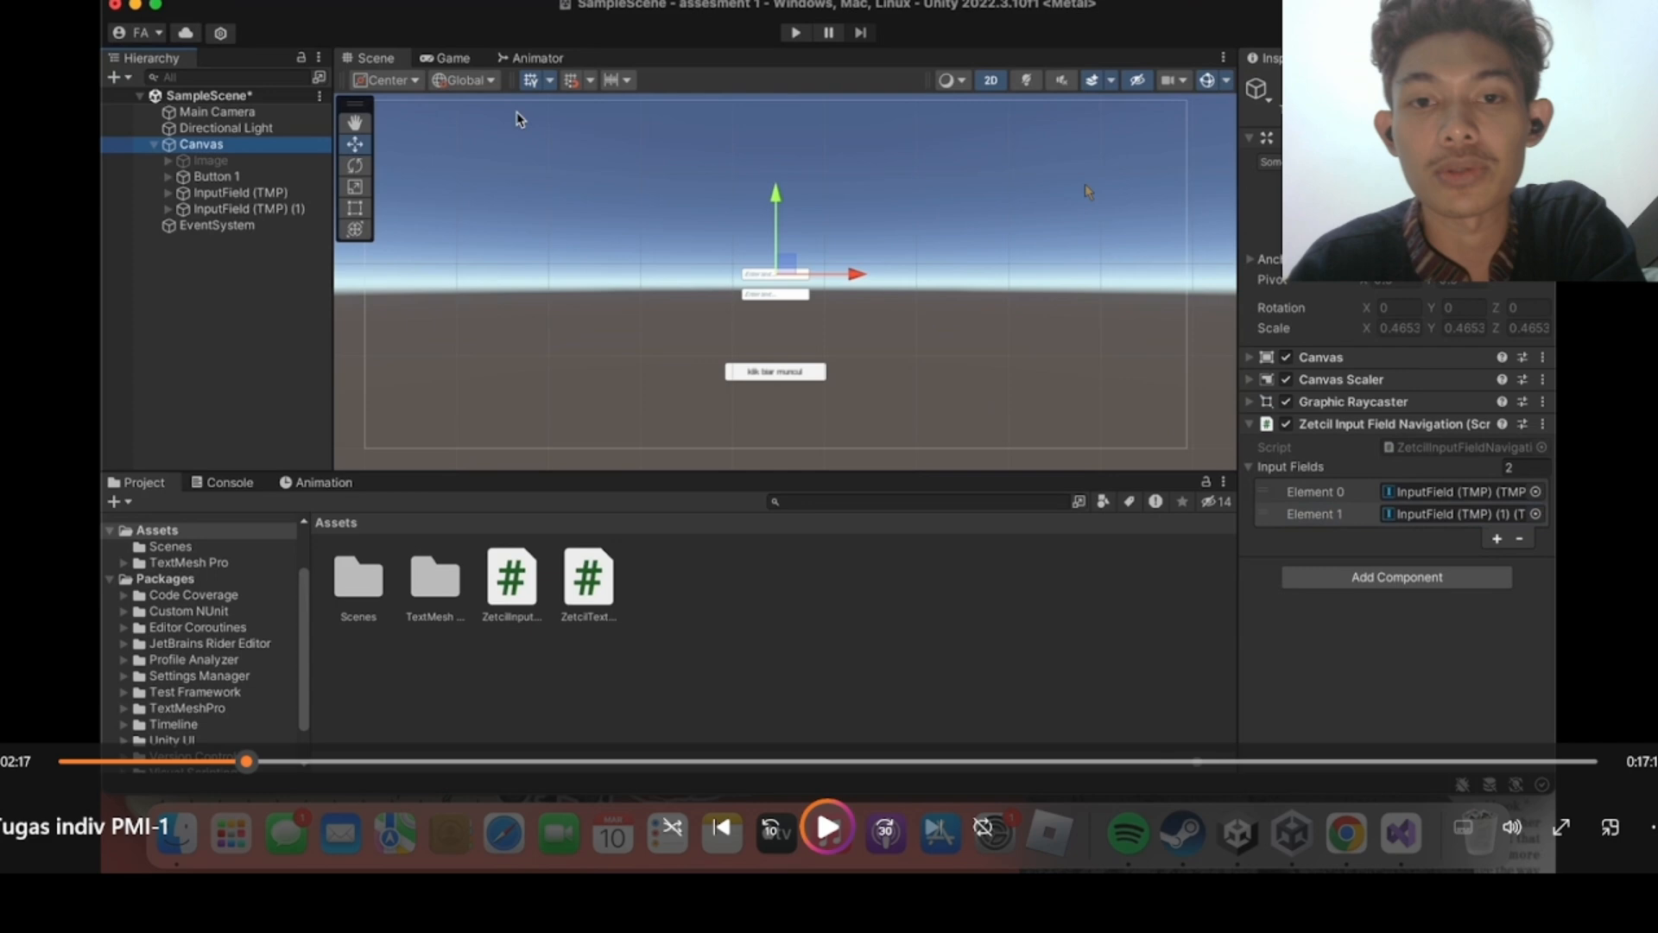
key("space")
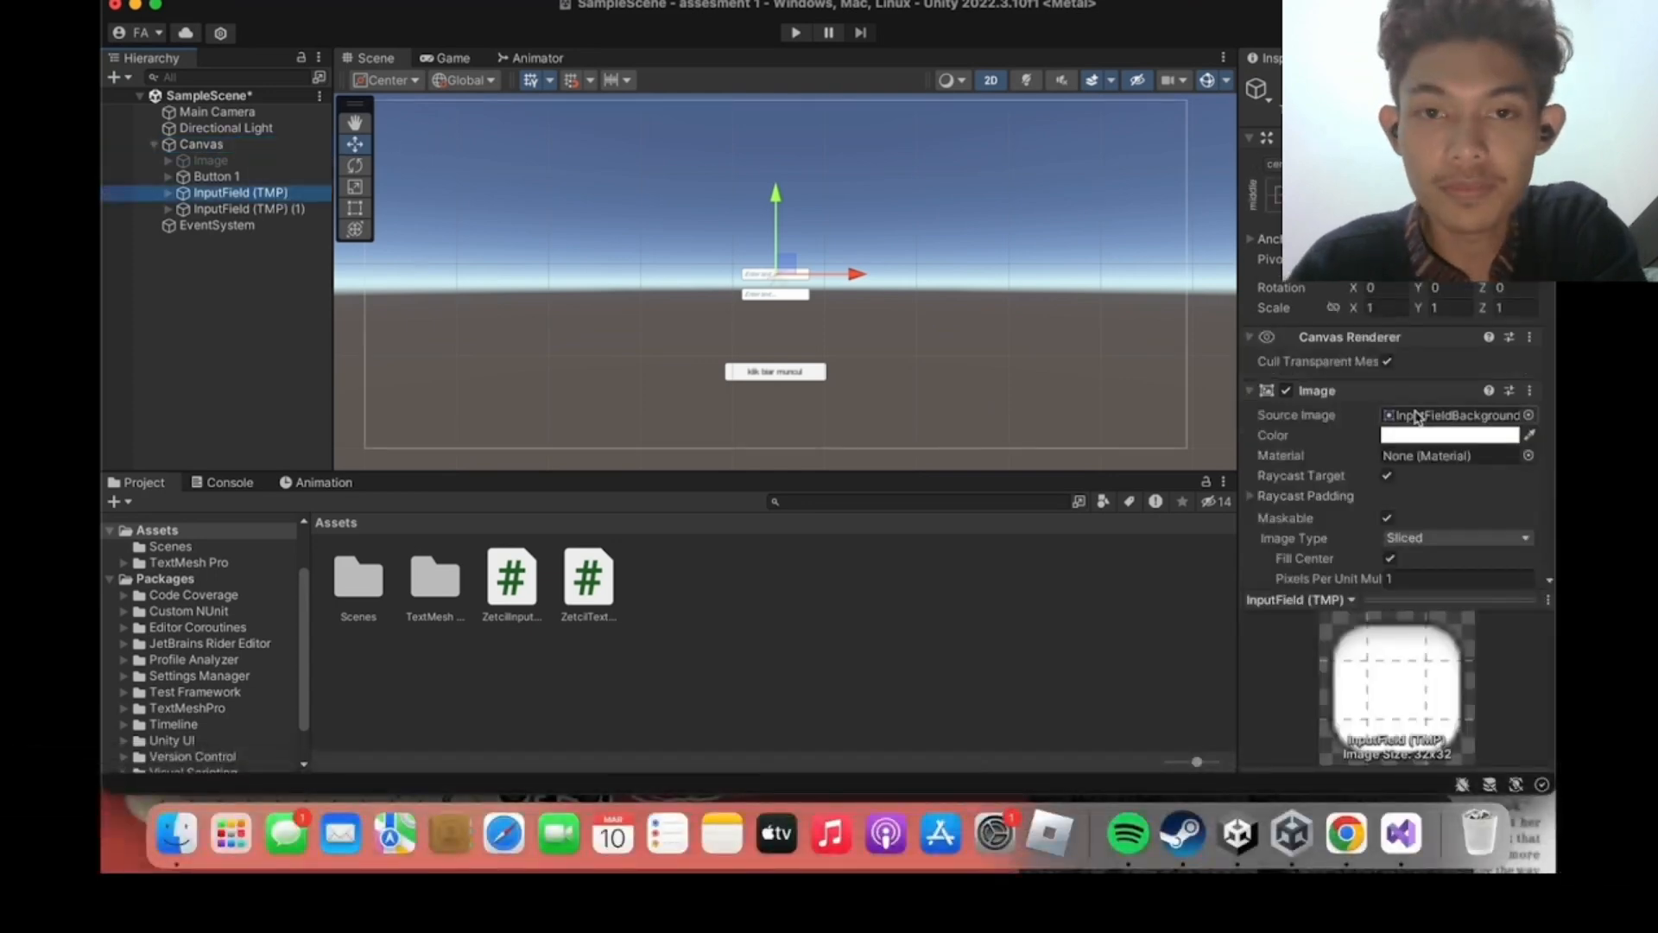
key("space")
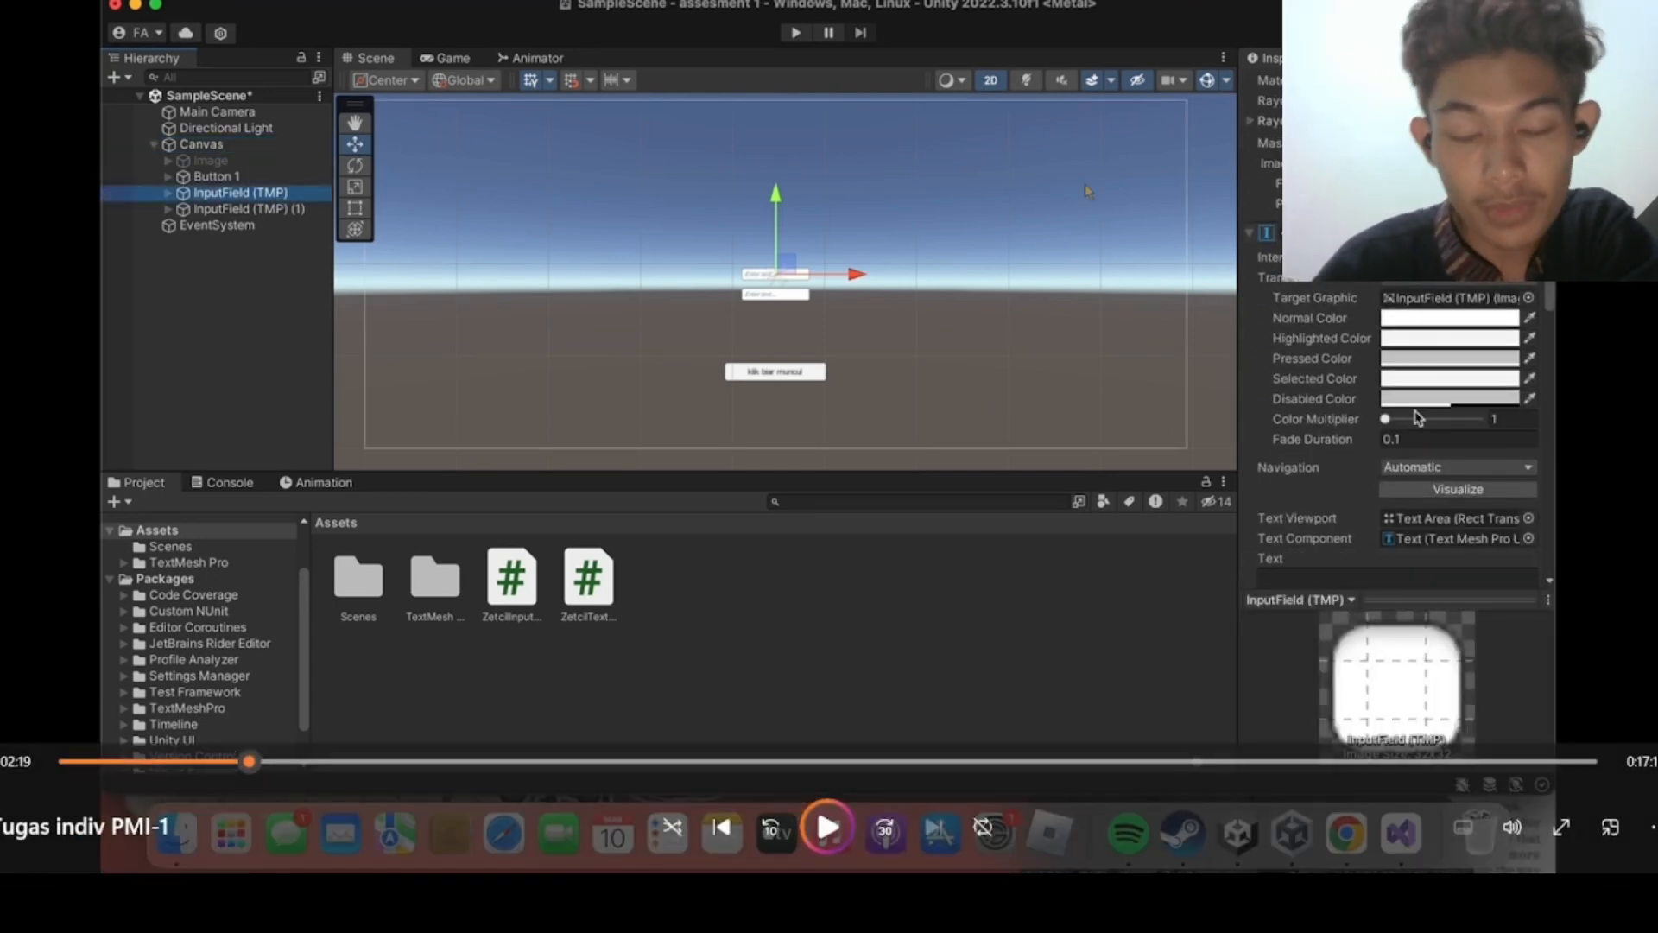
key("space")
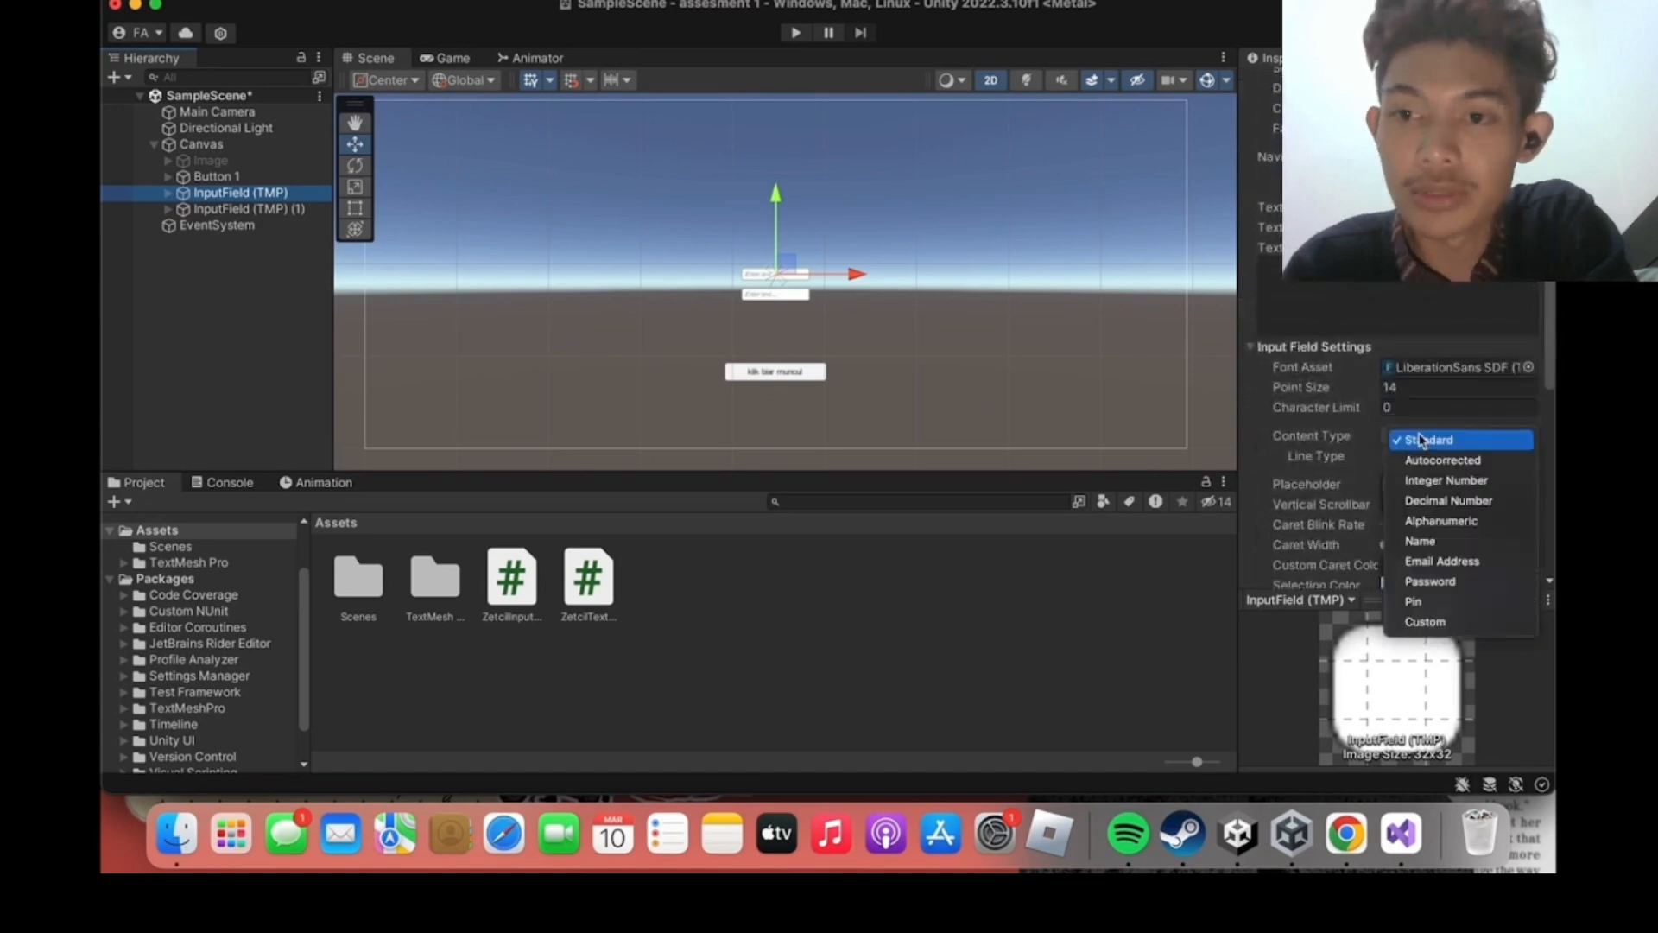
key("space")
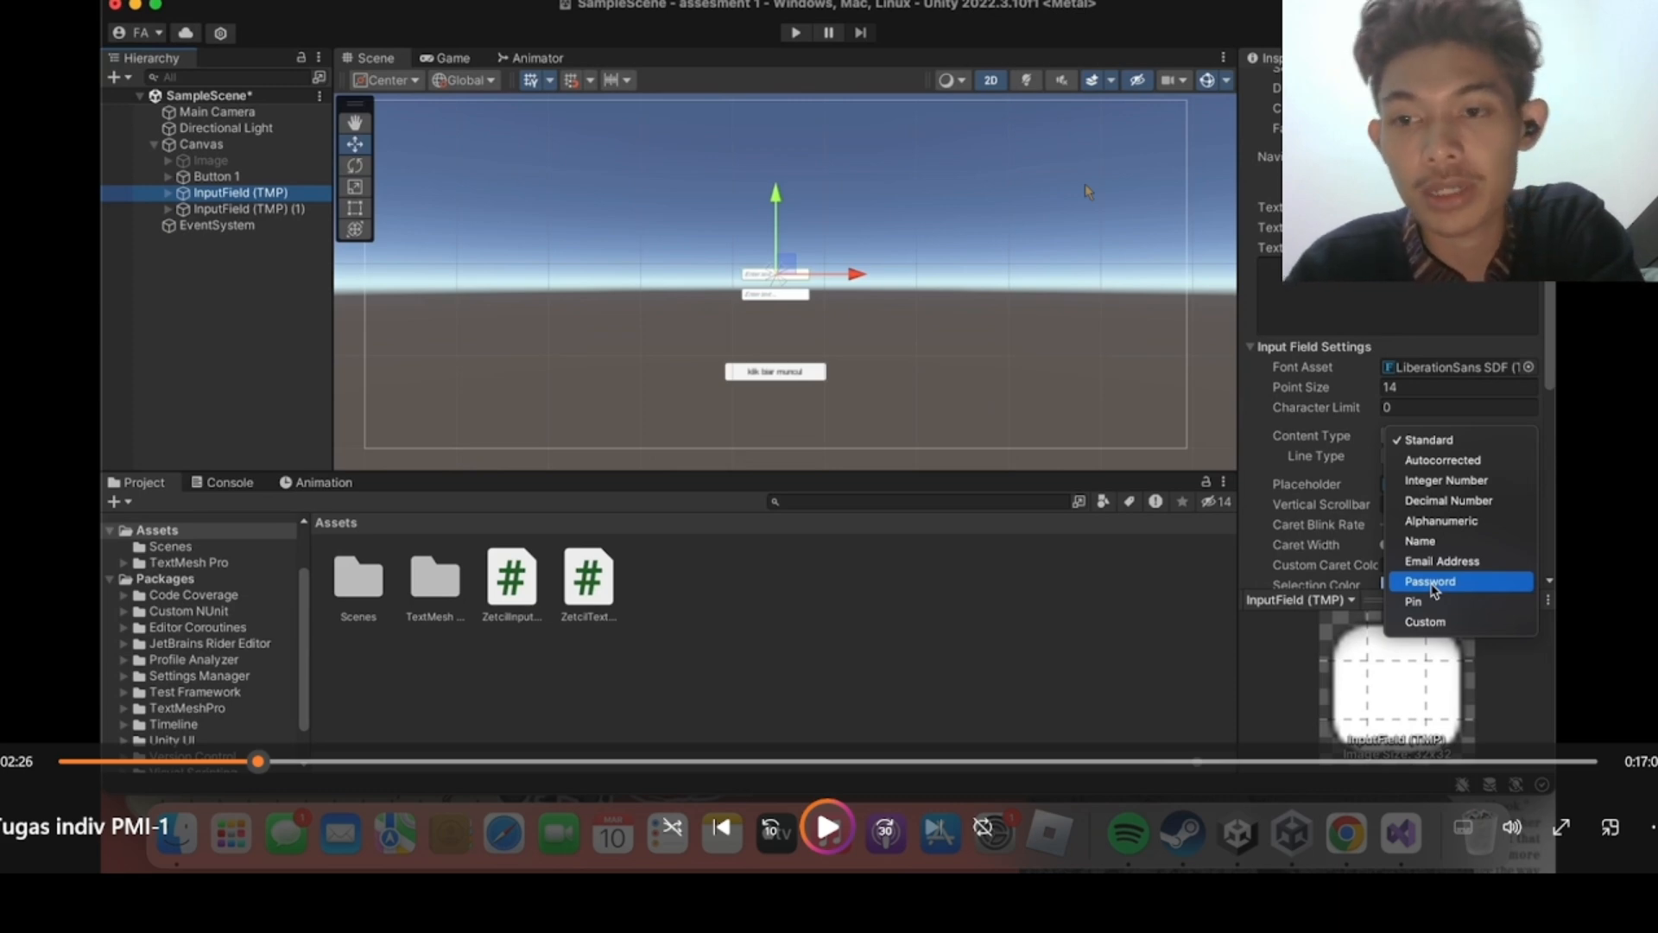
key("space")
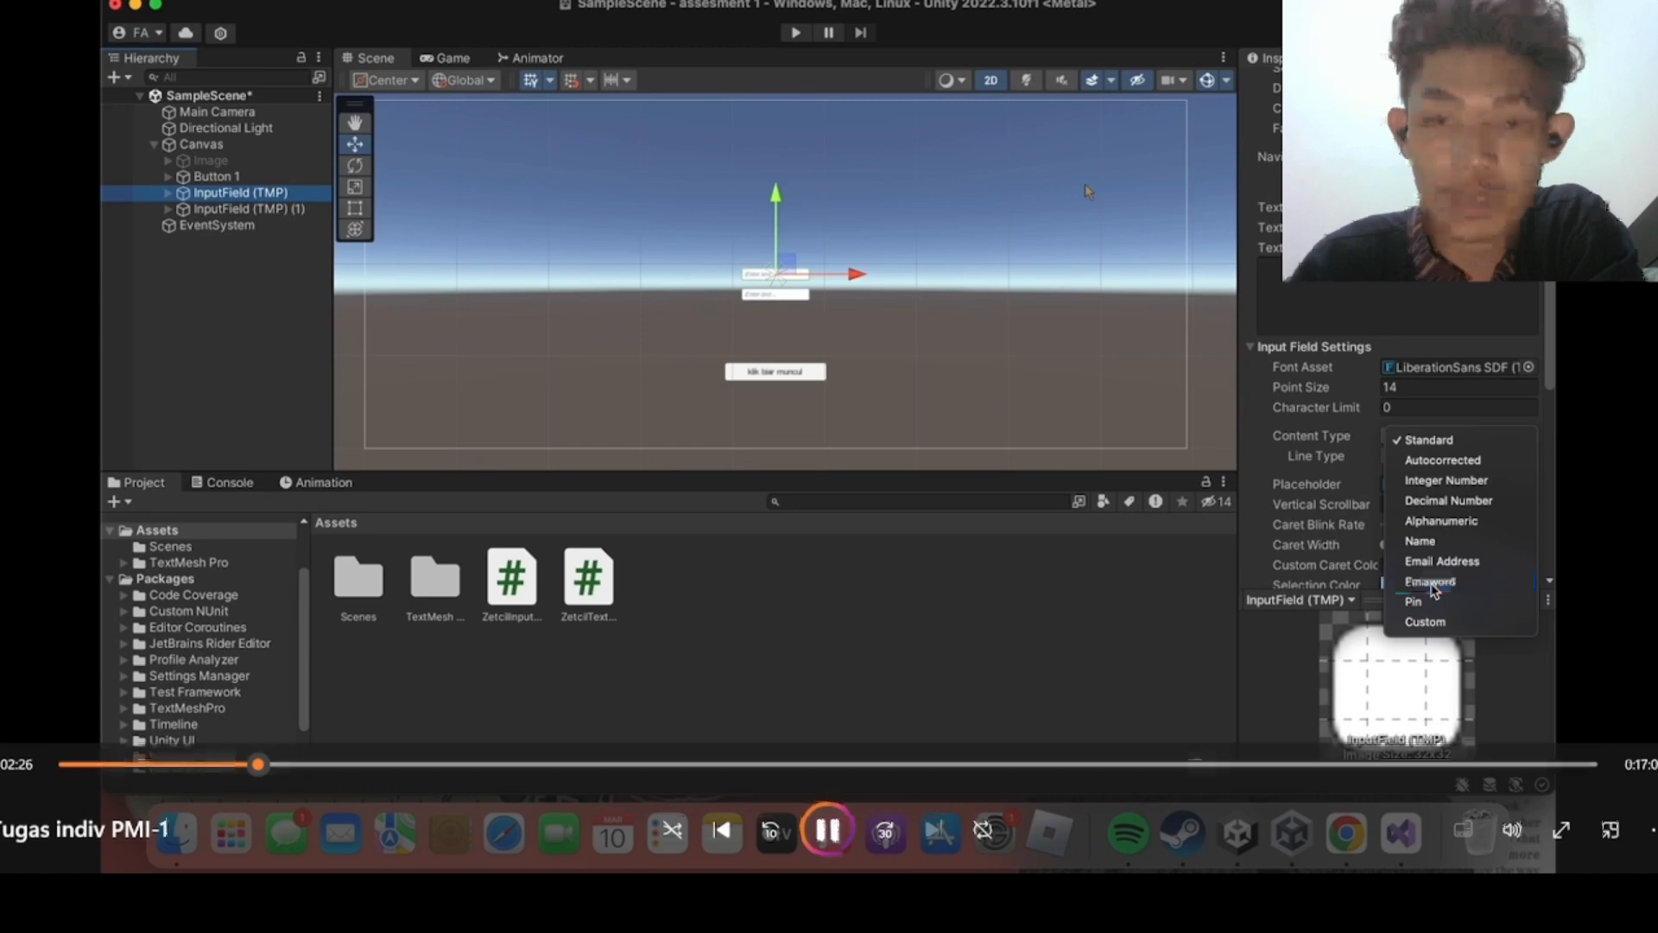
key("space")
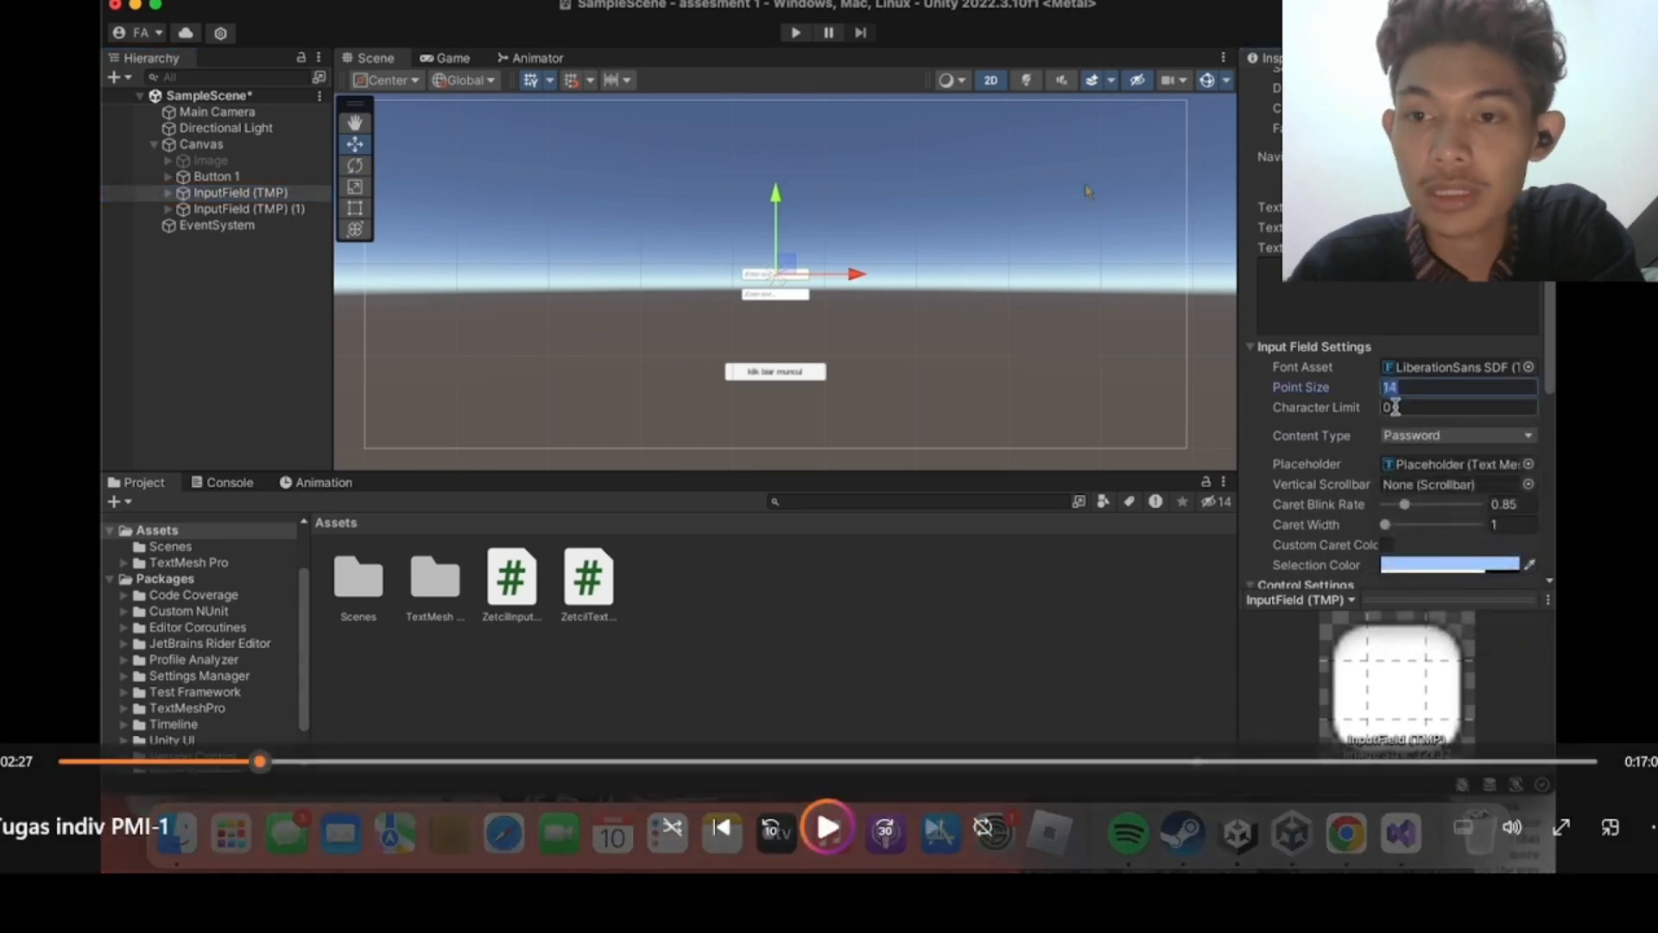
key("space")
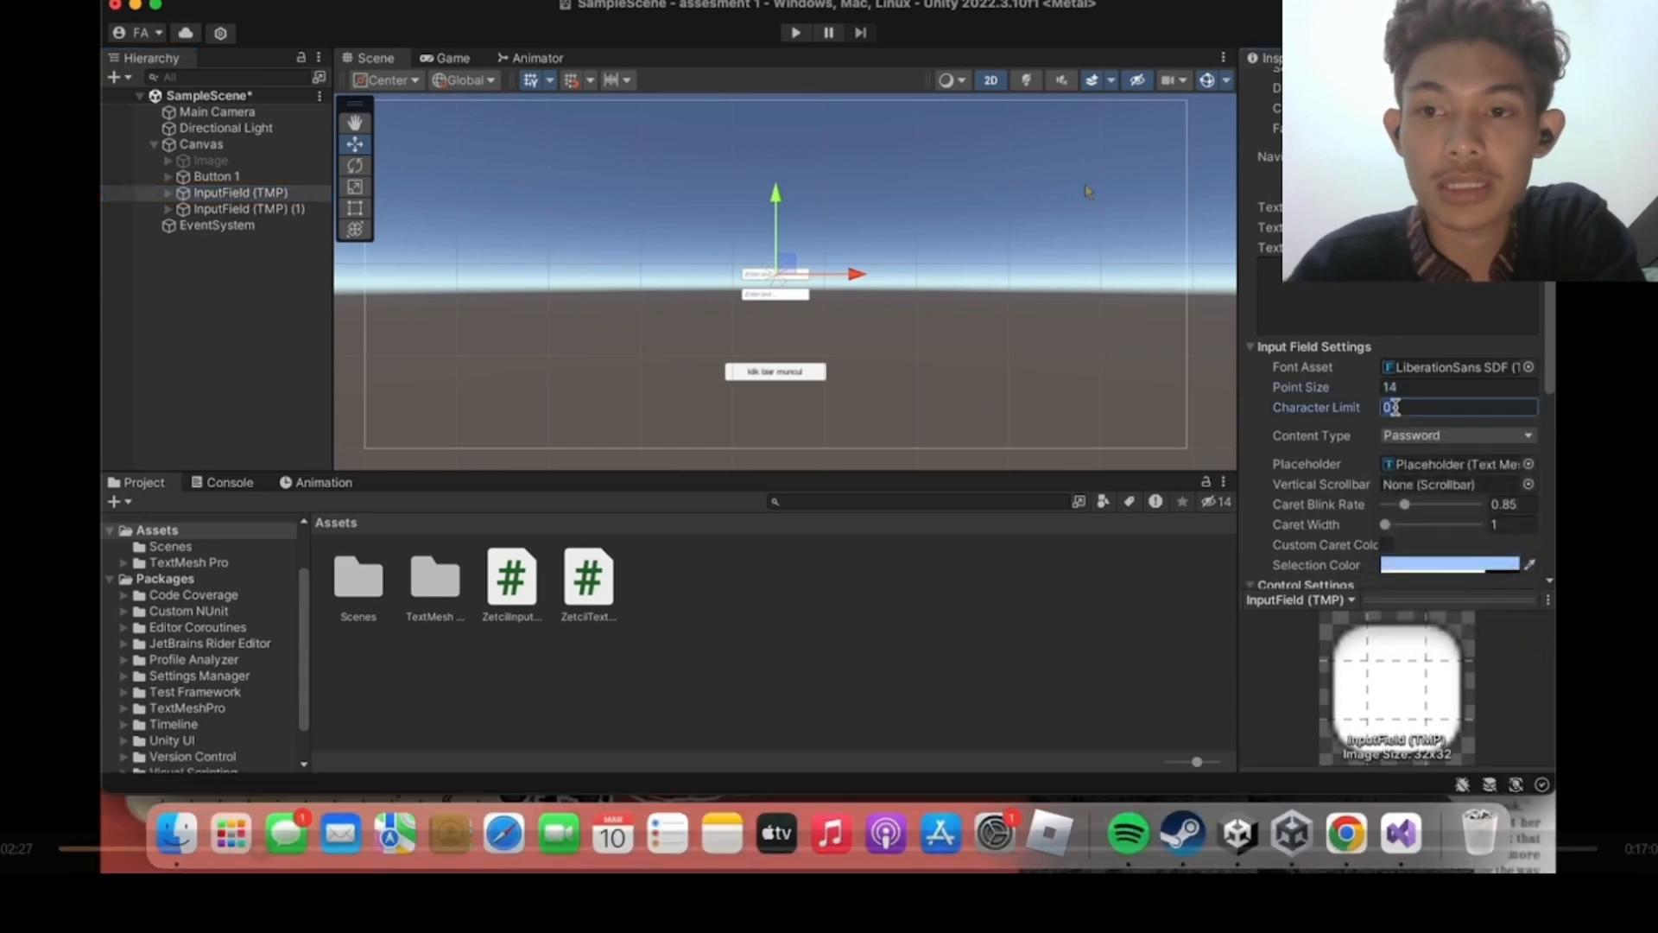
key("space")
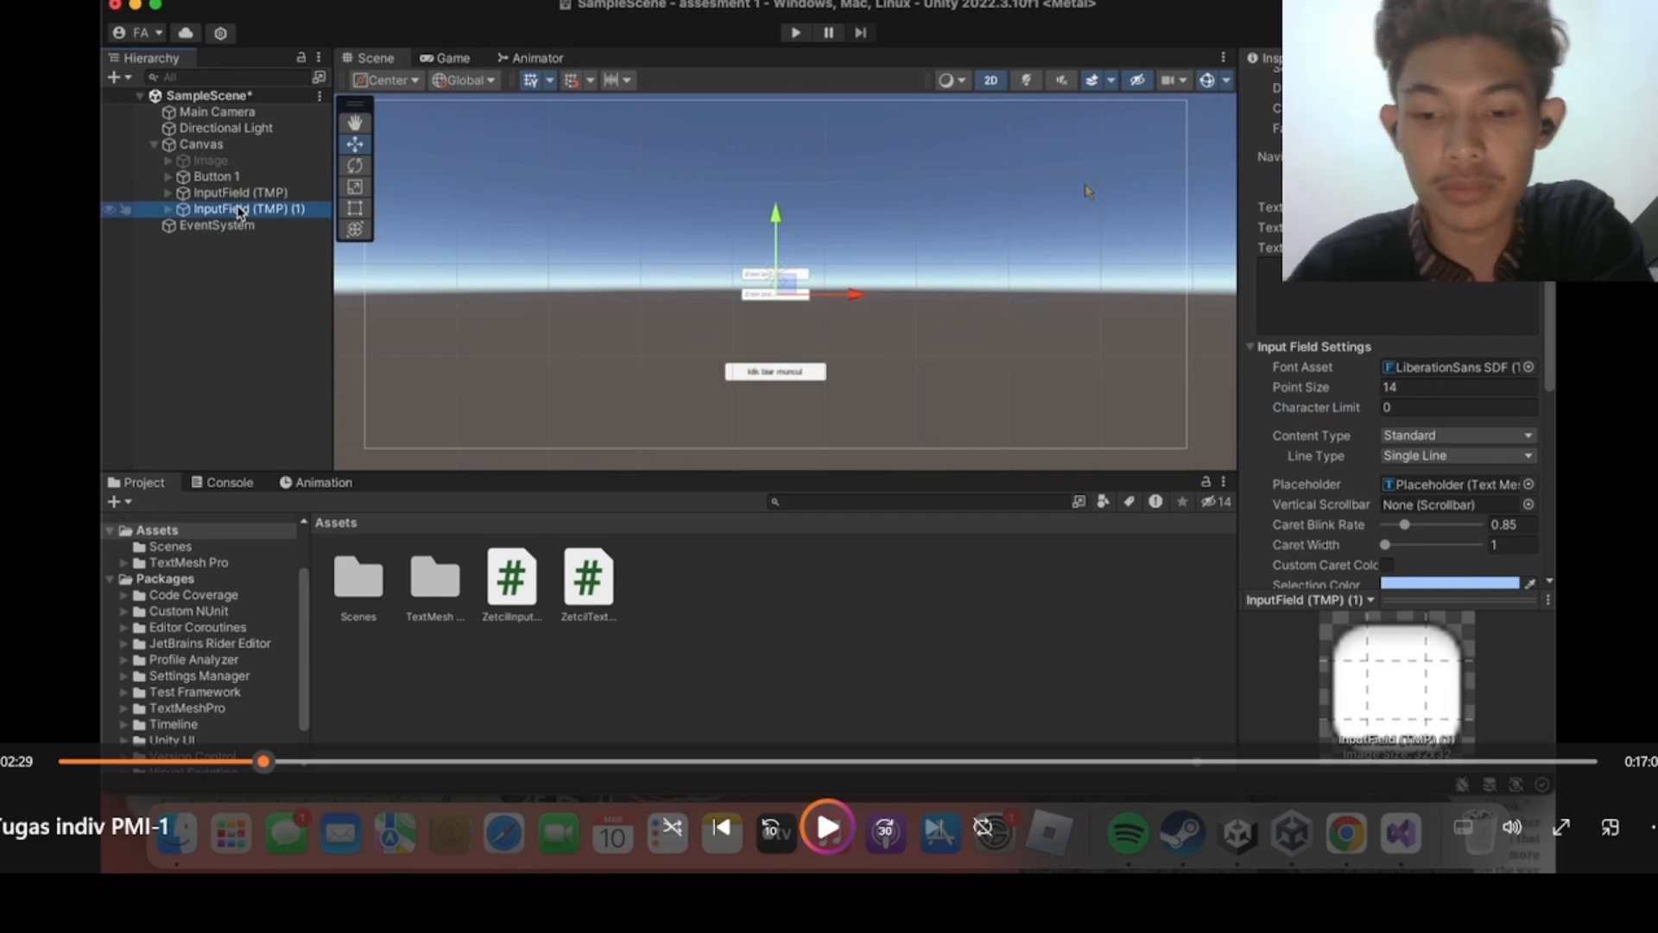
key("space")
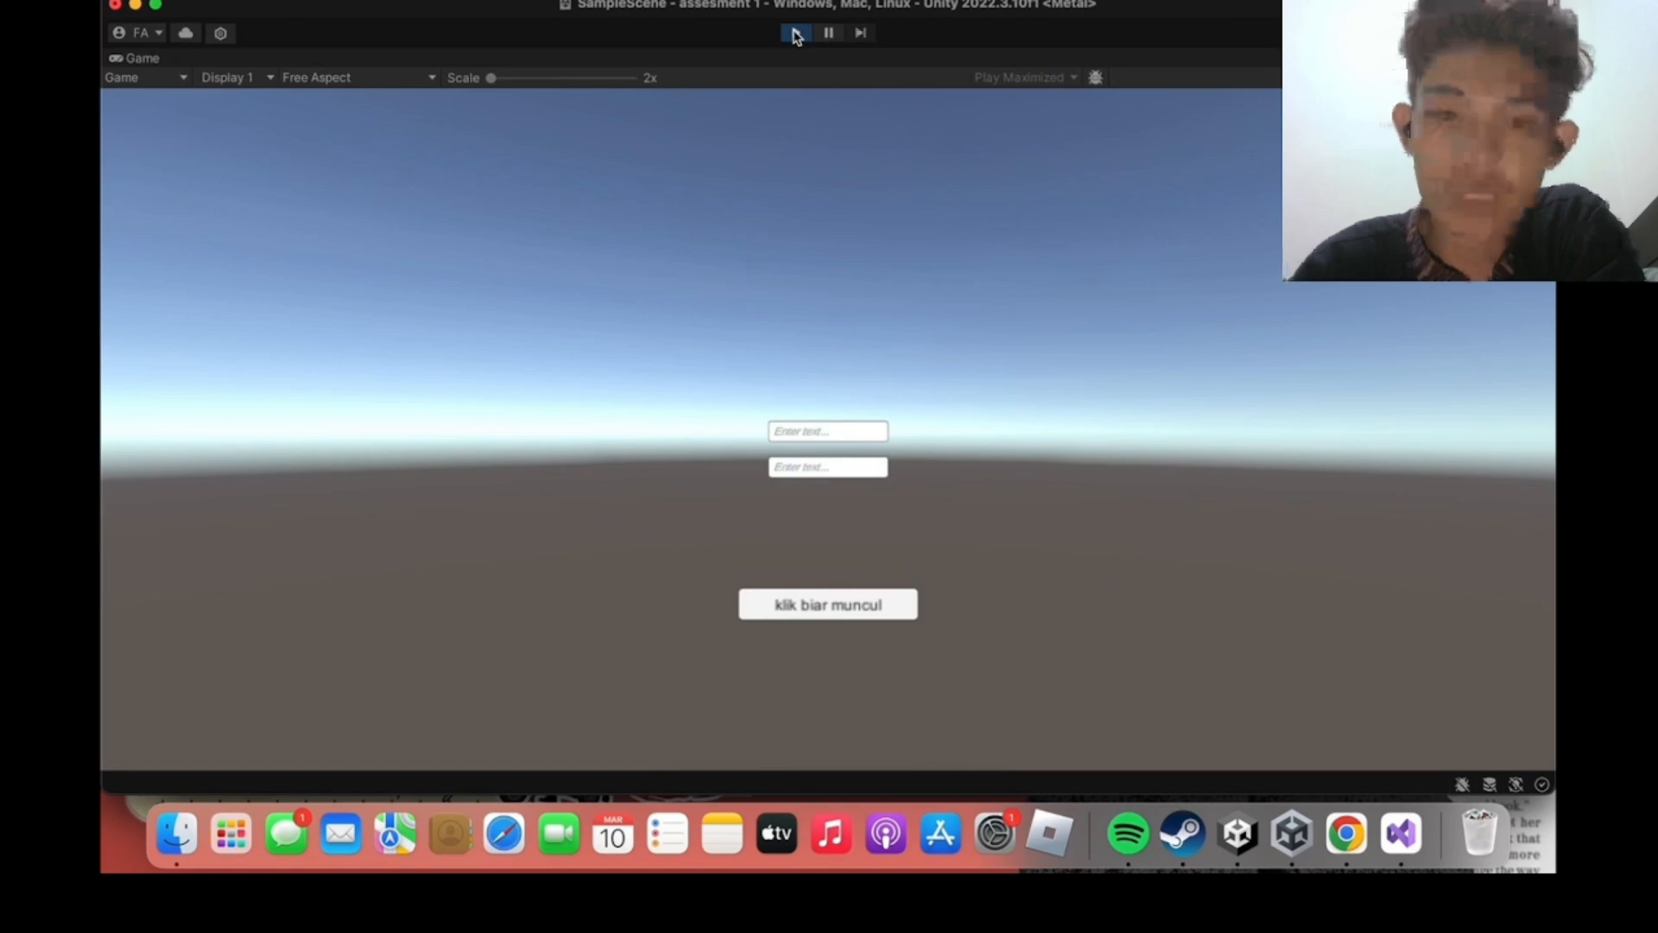
Test the upper input field in play mode by entering a masked character into the password-type field.
left_click(795, 433)
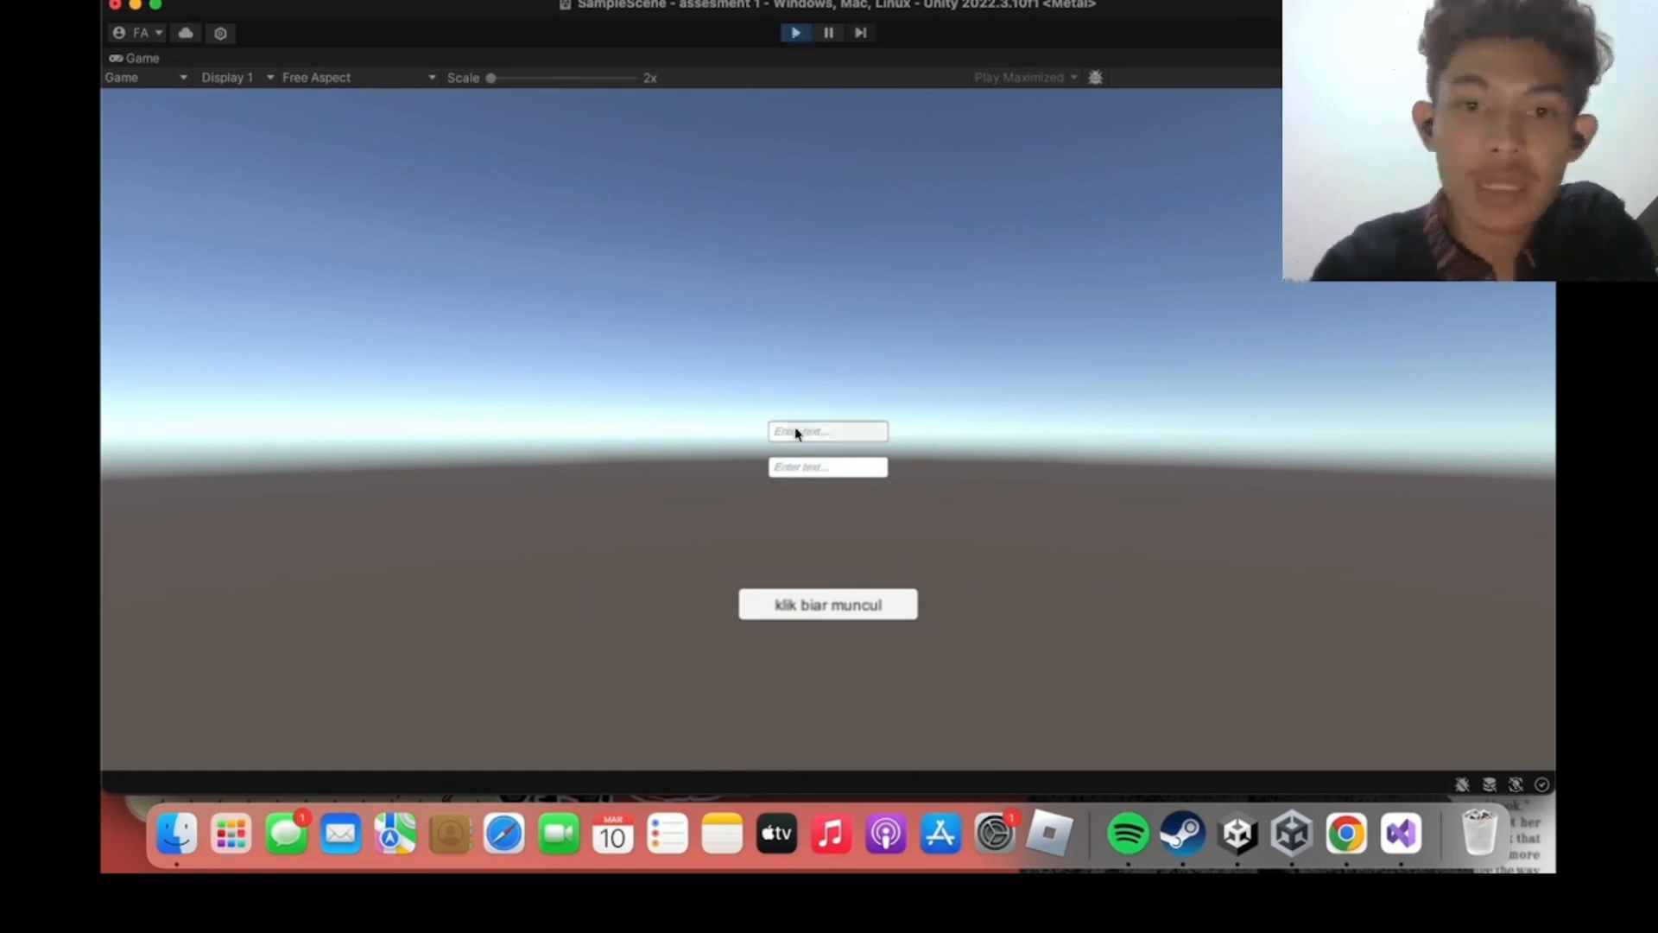
type("*")
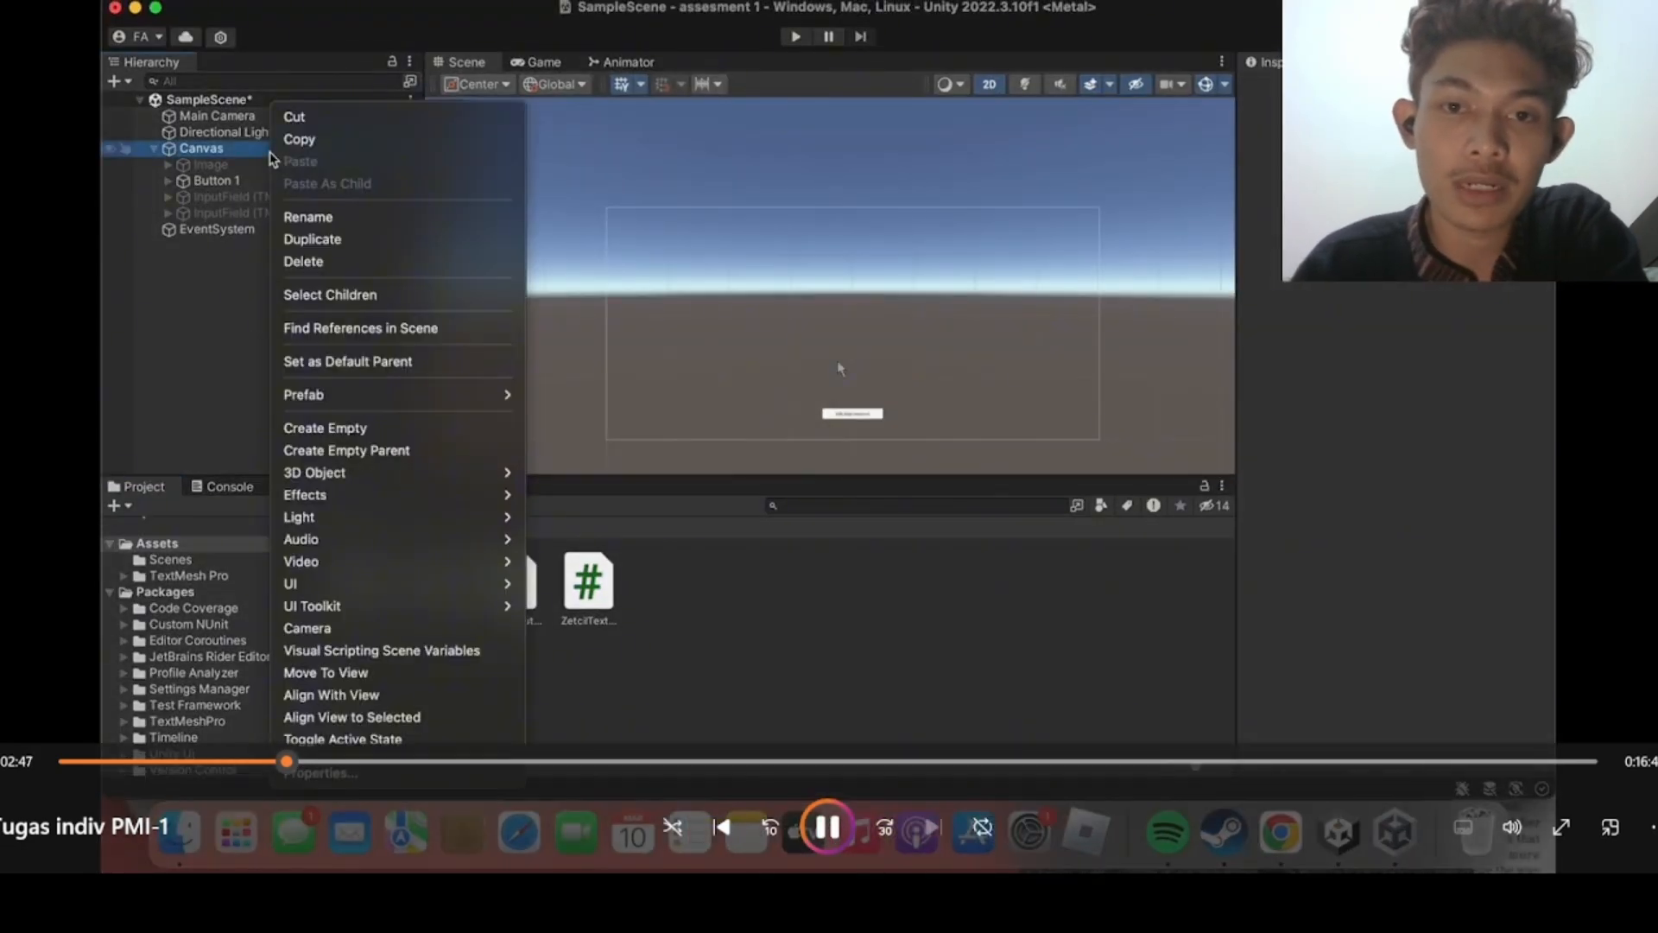
left_click(840, 369)
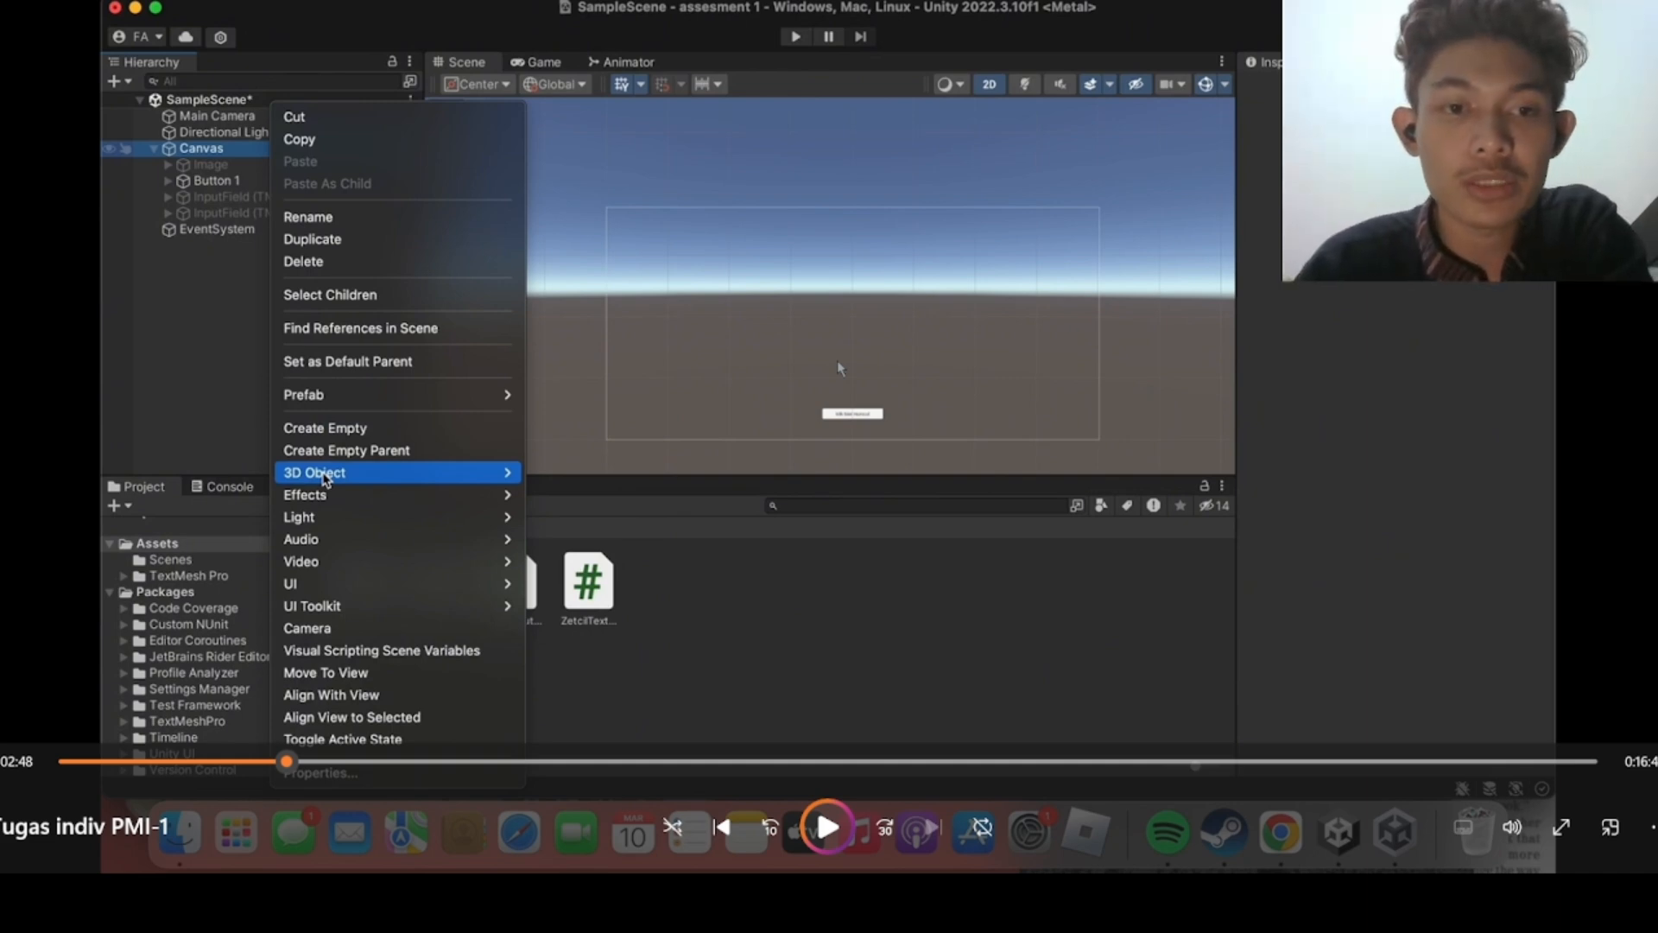
left_click(837, 361)
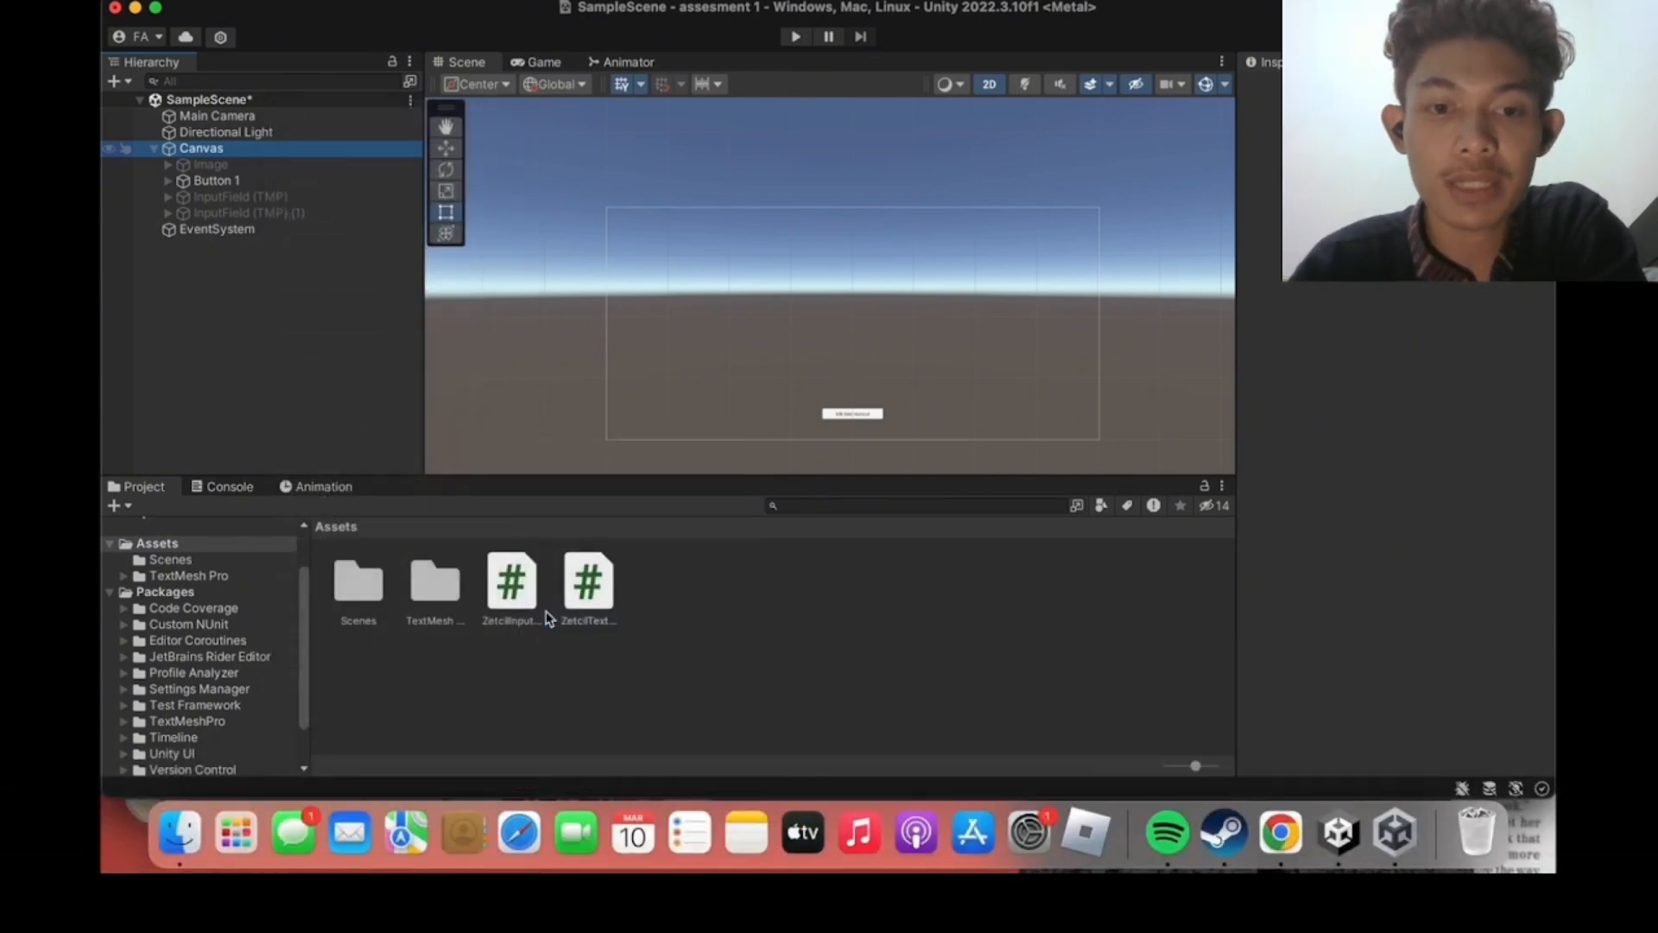
left_click(839, 368)
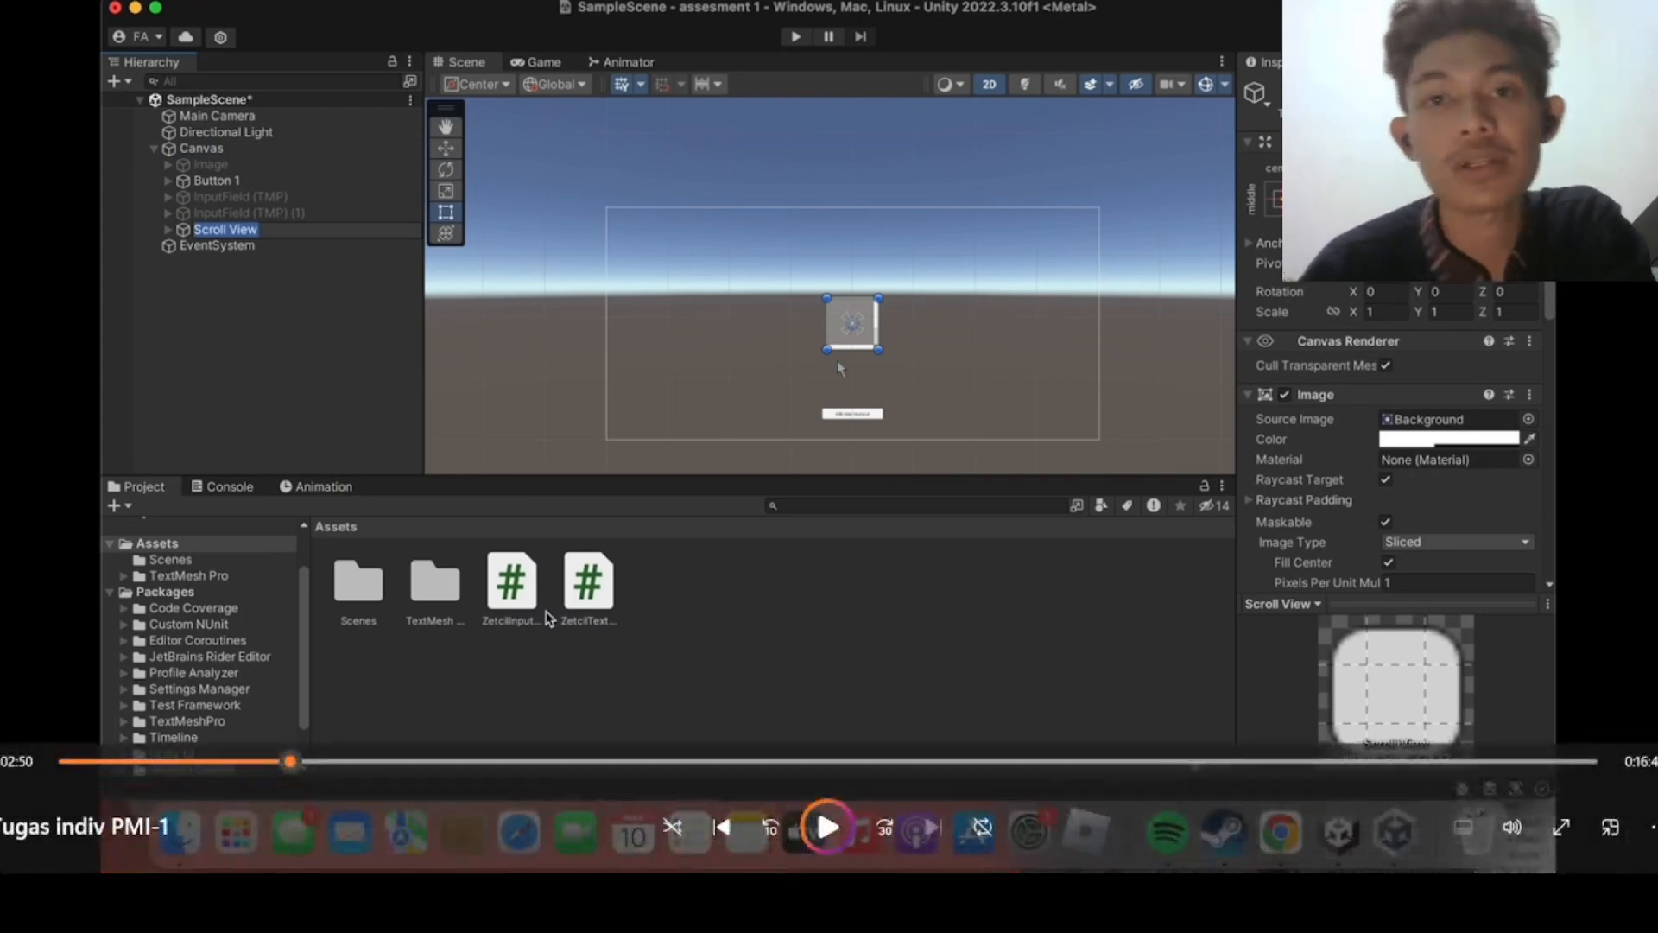
left_click(841, 368)
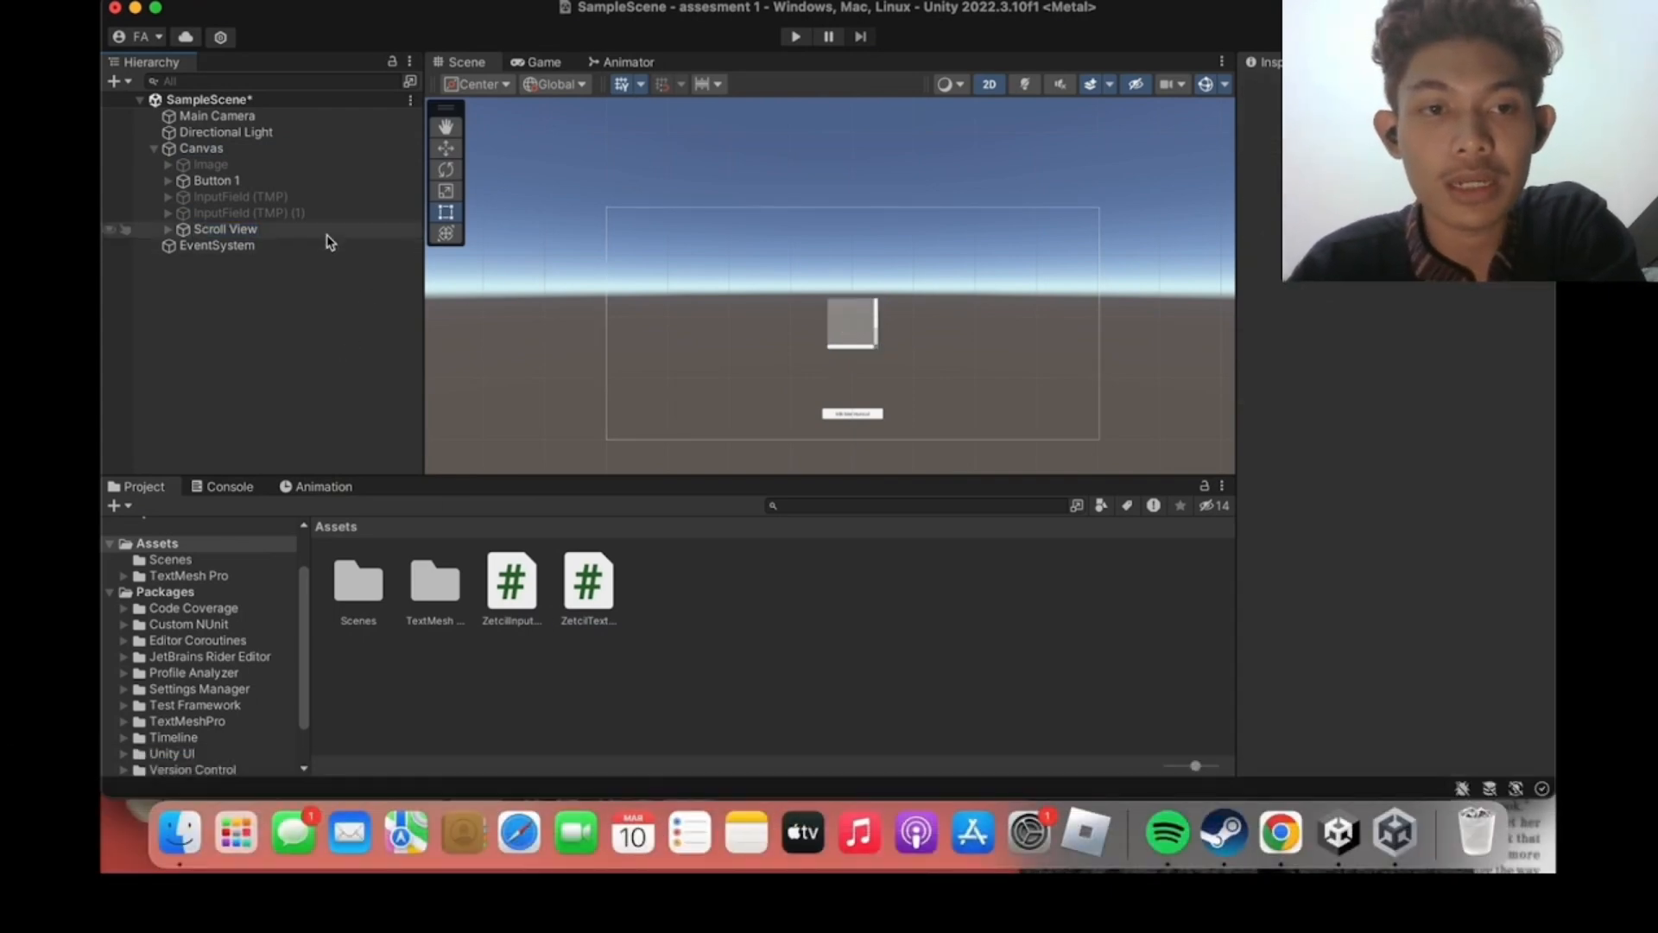
left_click(840, 368)
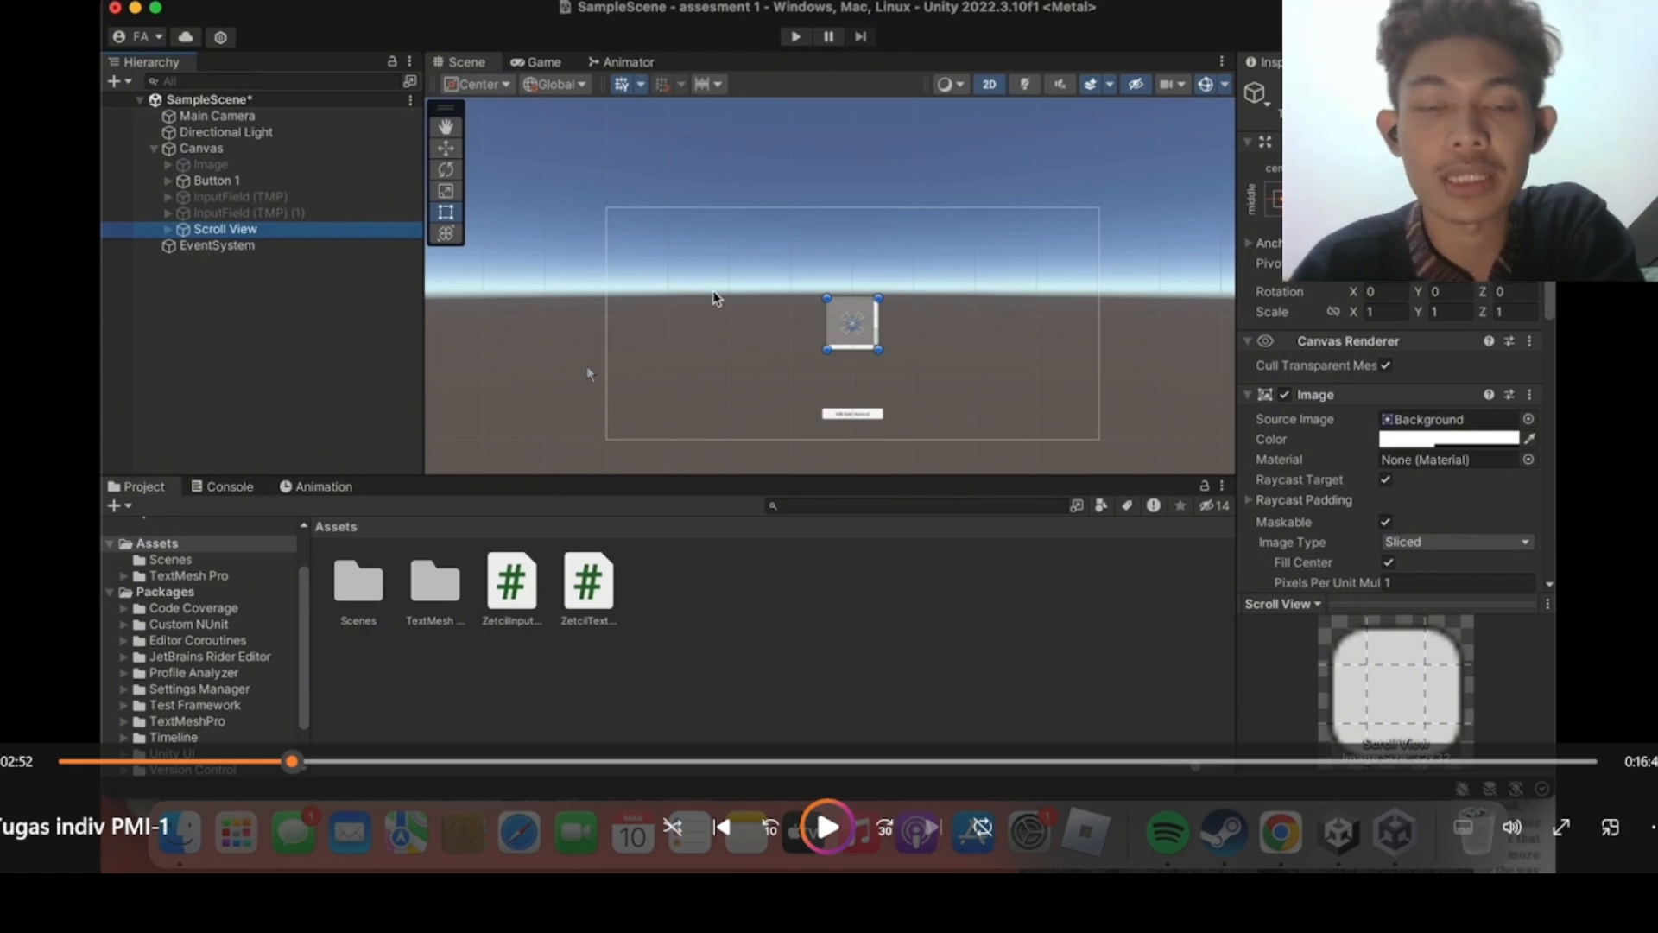
key("space")
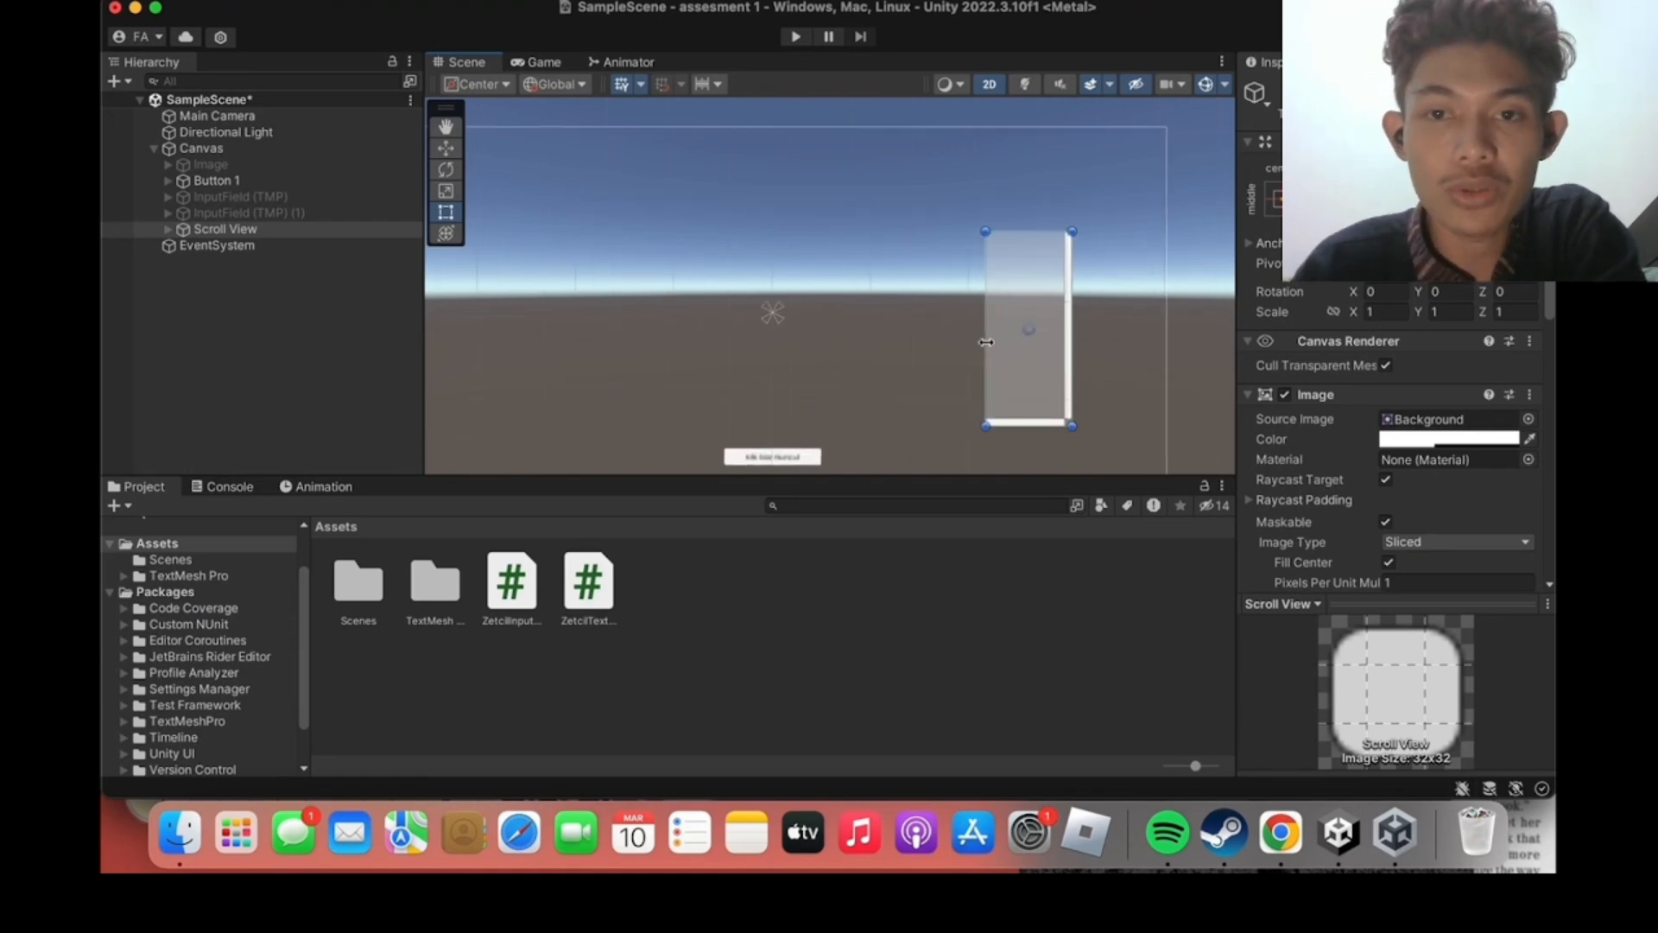
Turn off horizontal scrolling in the Scroll View's Scroll Rect component and set its Scroll Sensitivity to 20.
left_click(446, 126)
left_click_drag(804, 295, 792, 238)
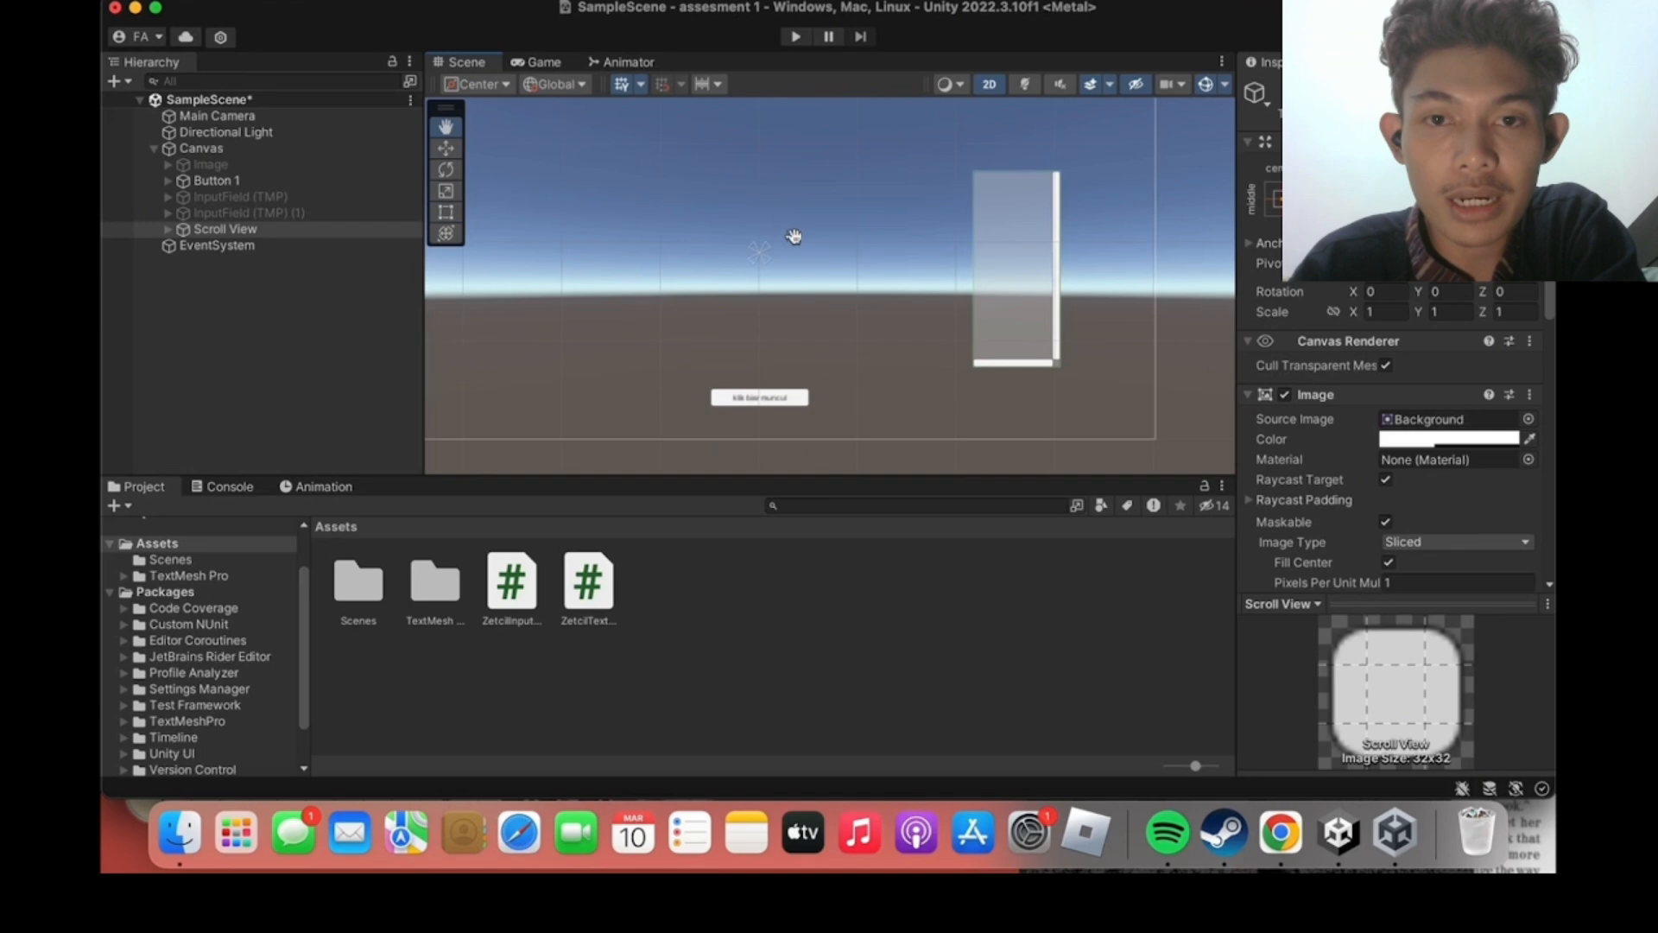
scroll(846, 240, "up", 1)
scroll(865, 272, "down", 3)
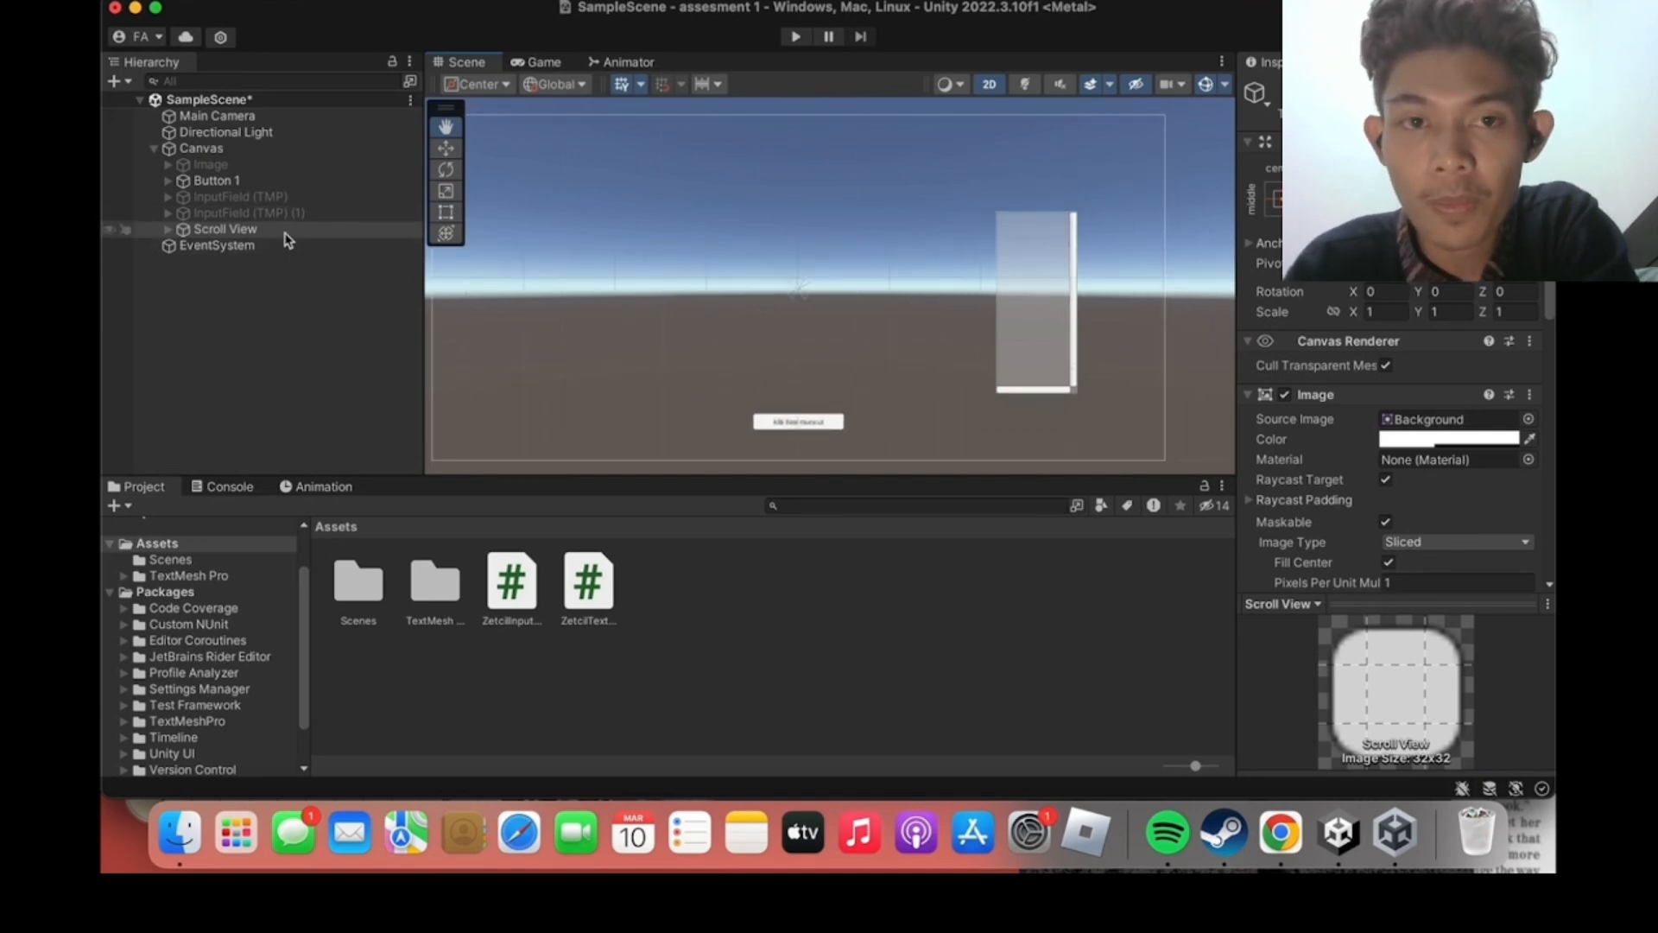
left_click(217, 231)
scroll(1382, 403, "down", 2)
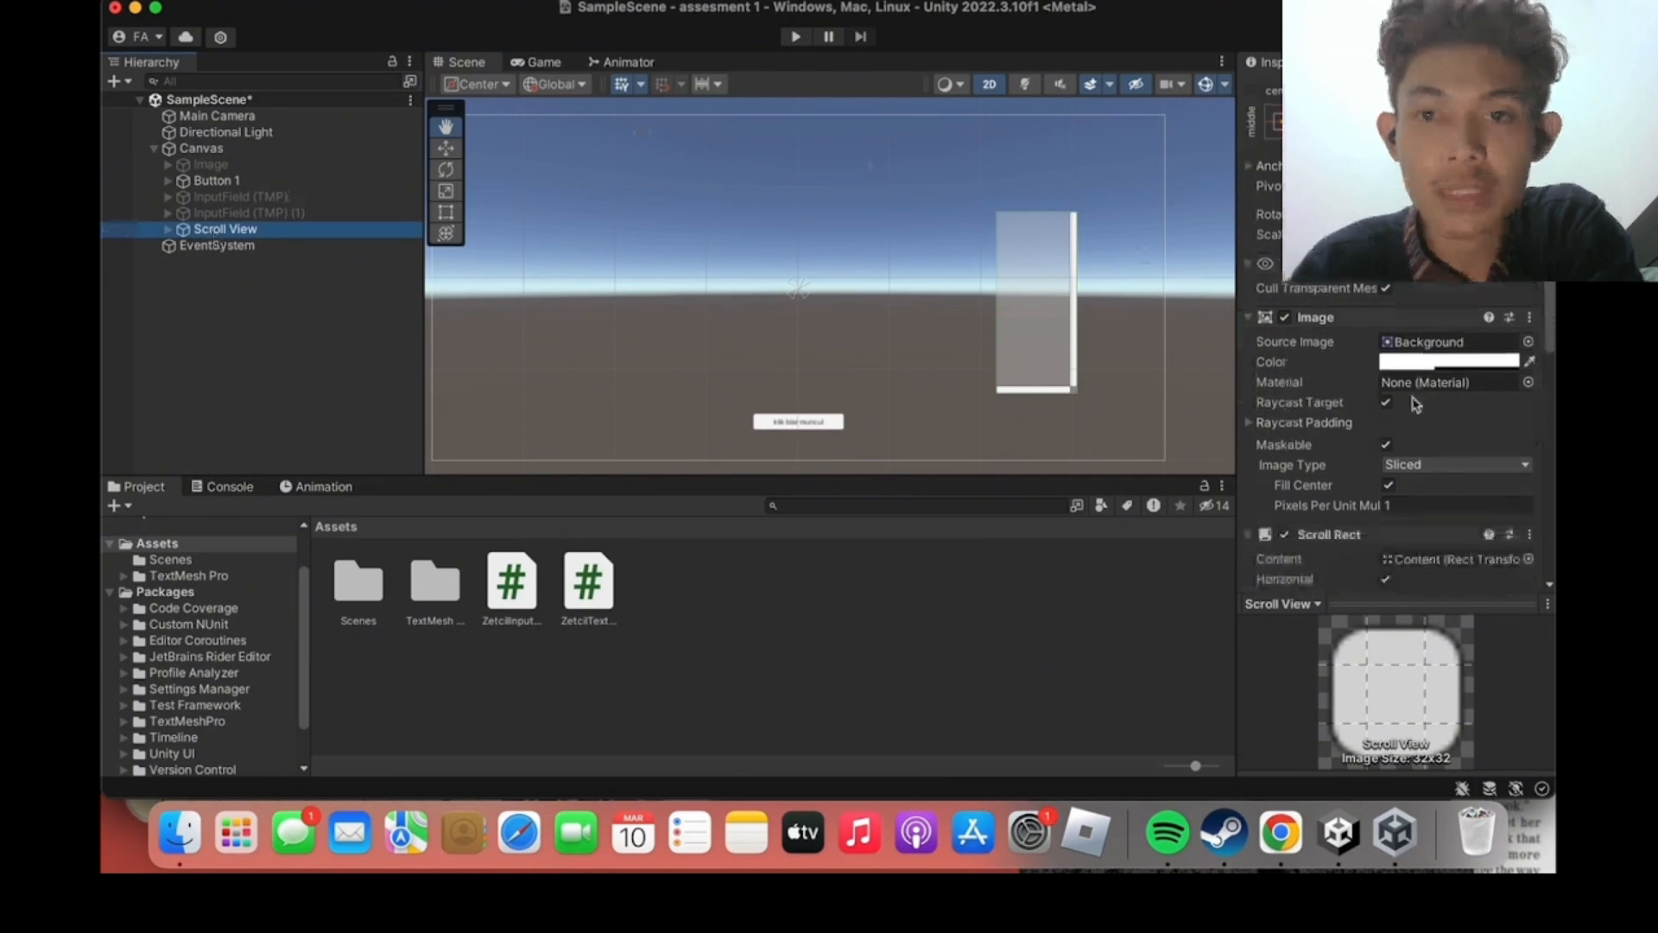
scroll(1388, 491, "down", 5)
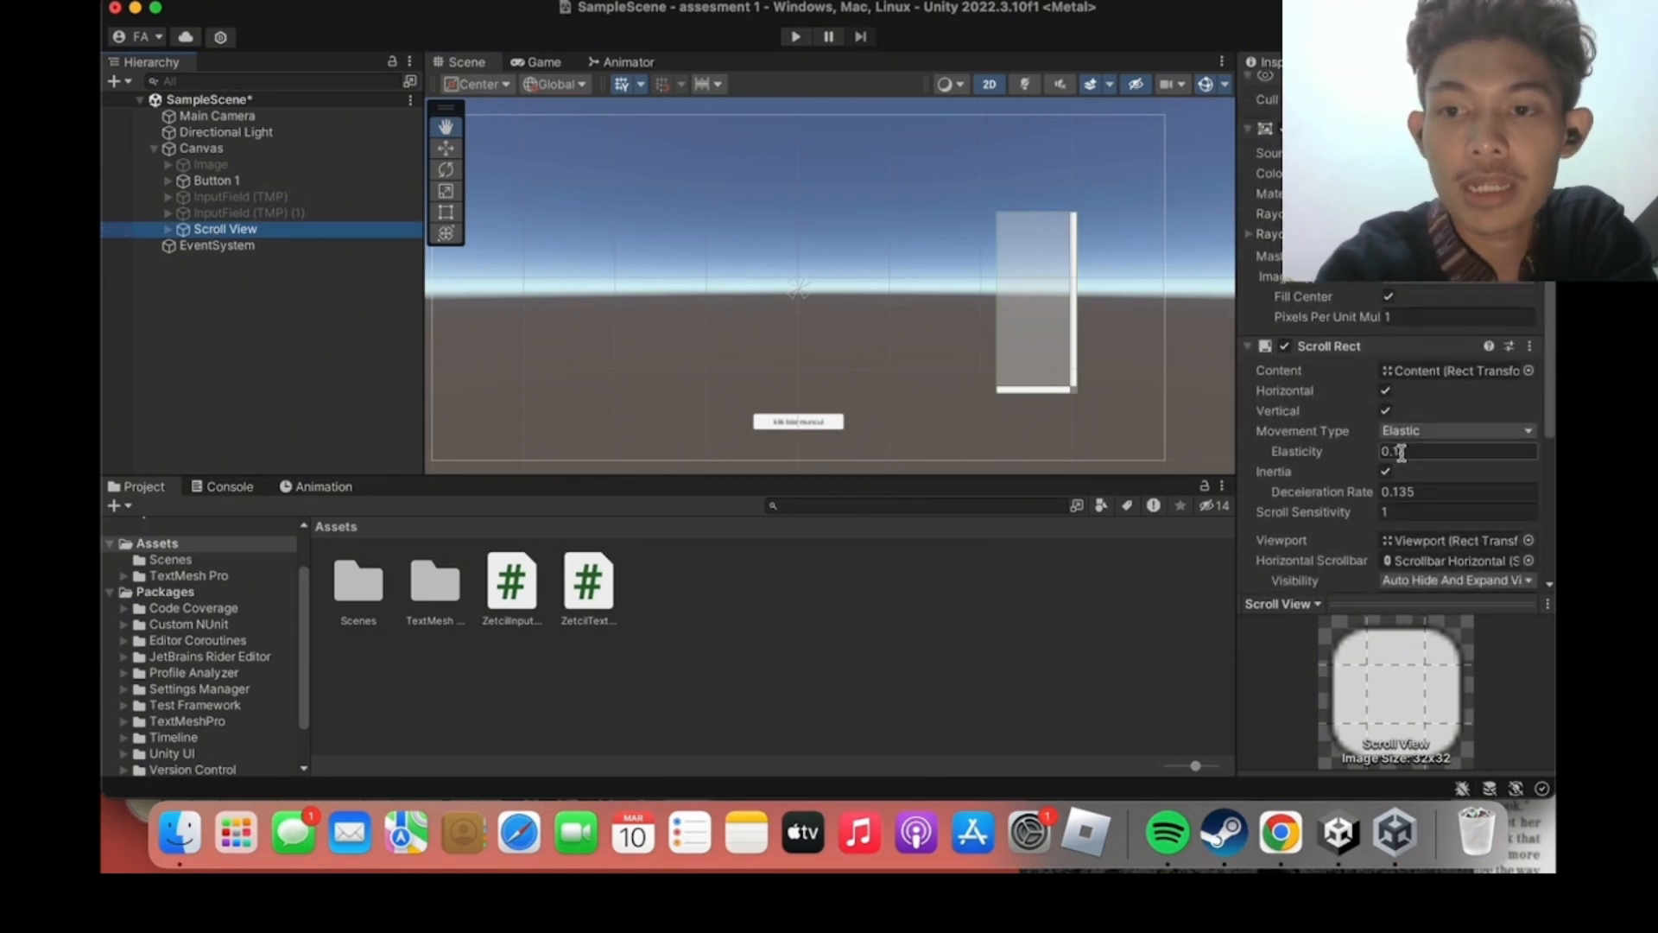
scroll(1395, 363, "down", 5)
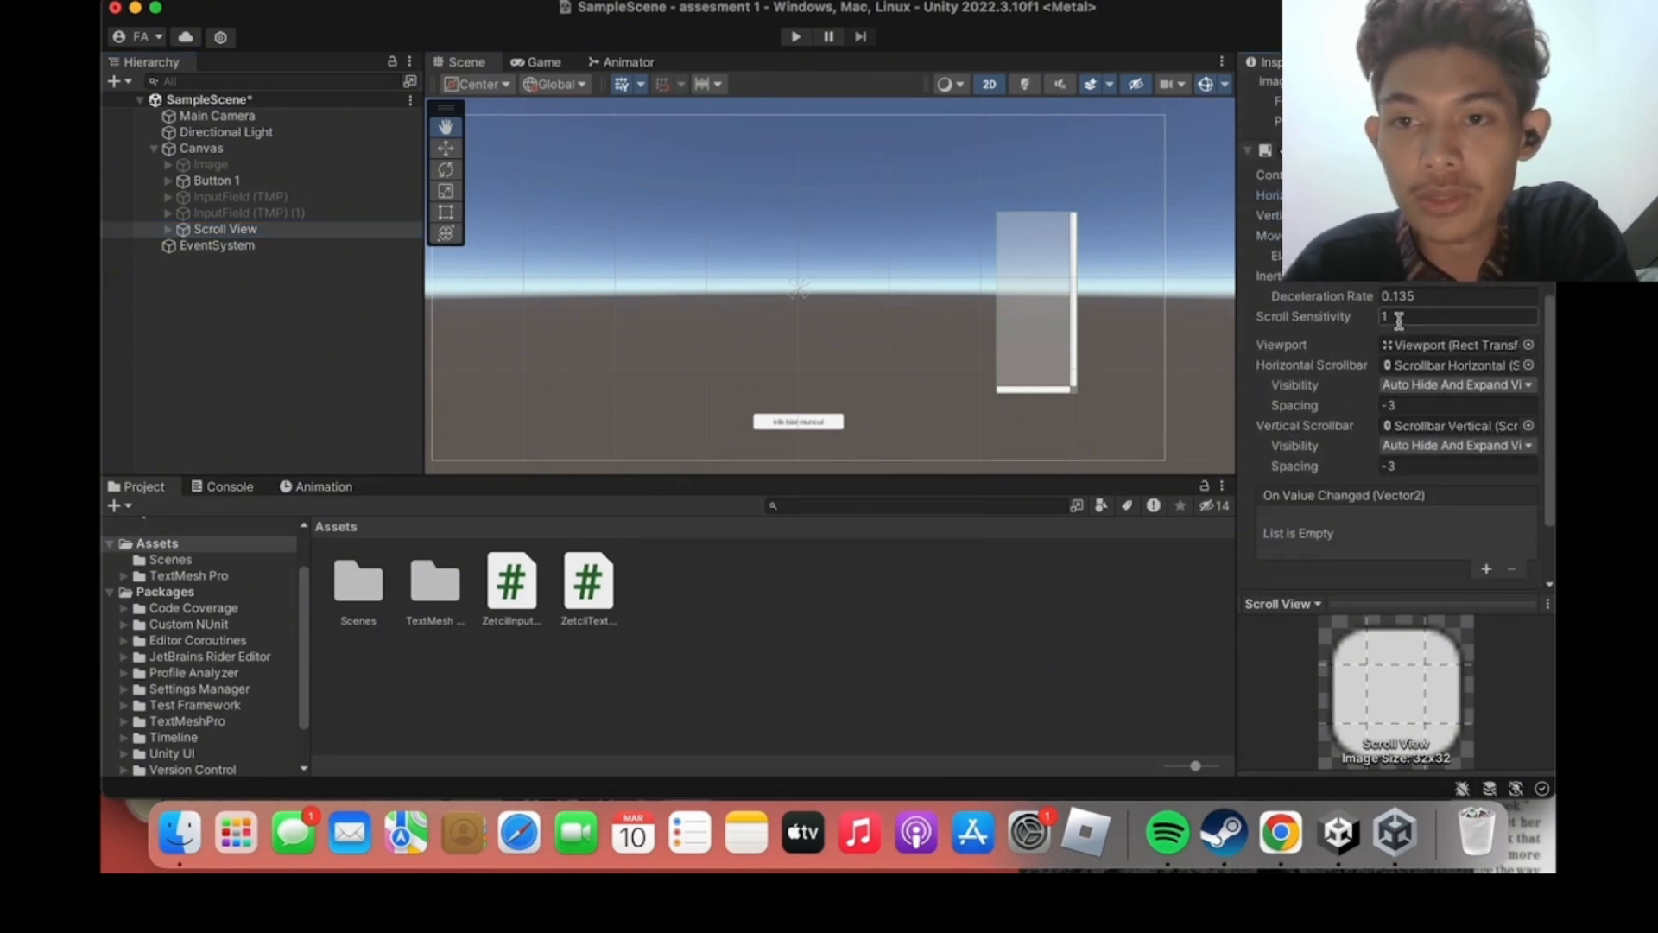
scroll(1423, 399, "down", 2)
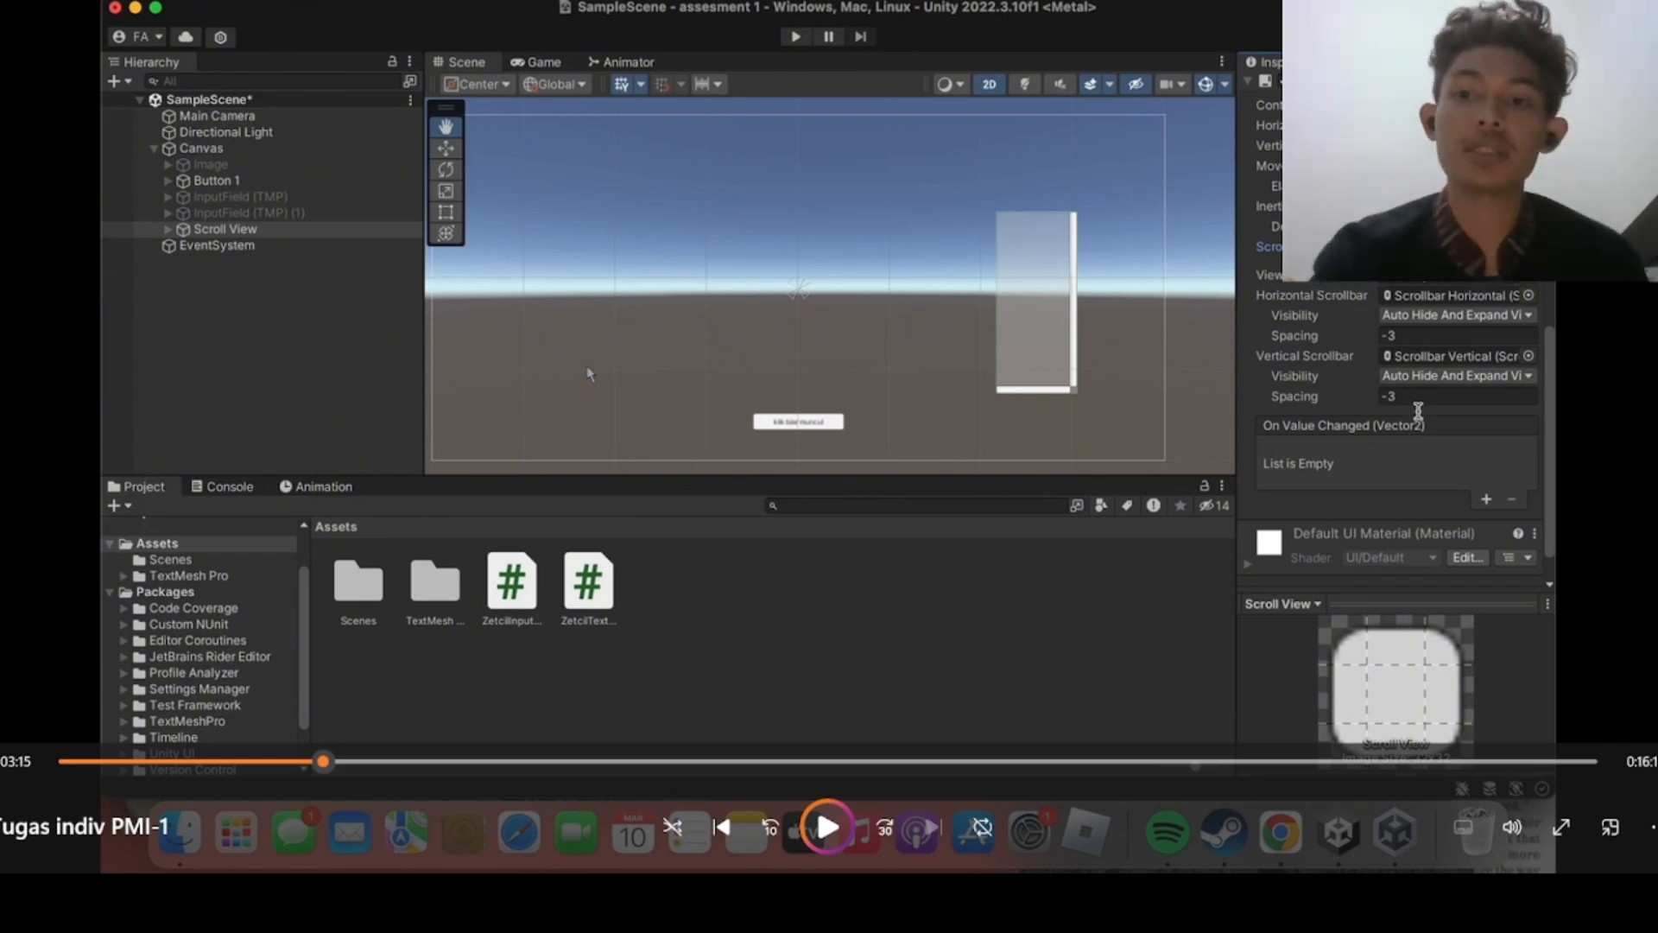
scroll(1418, 410, "down", 2)
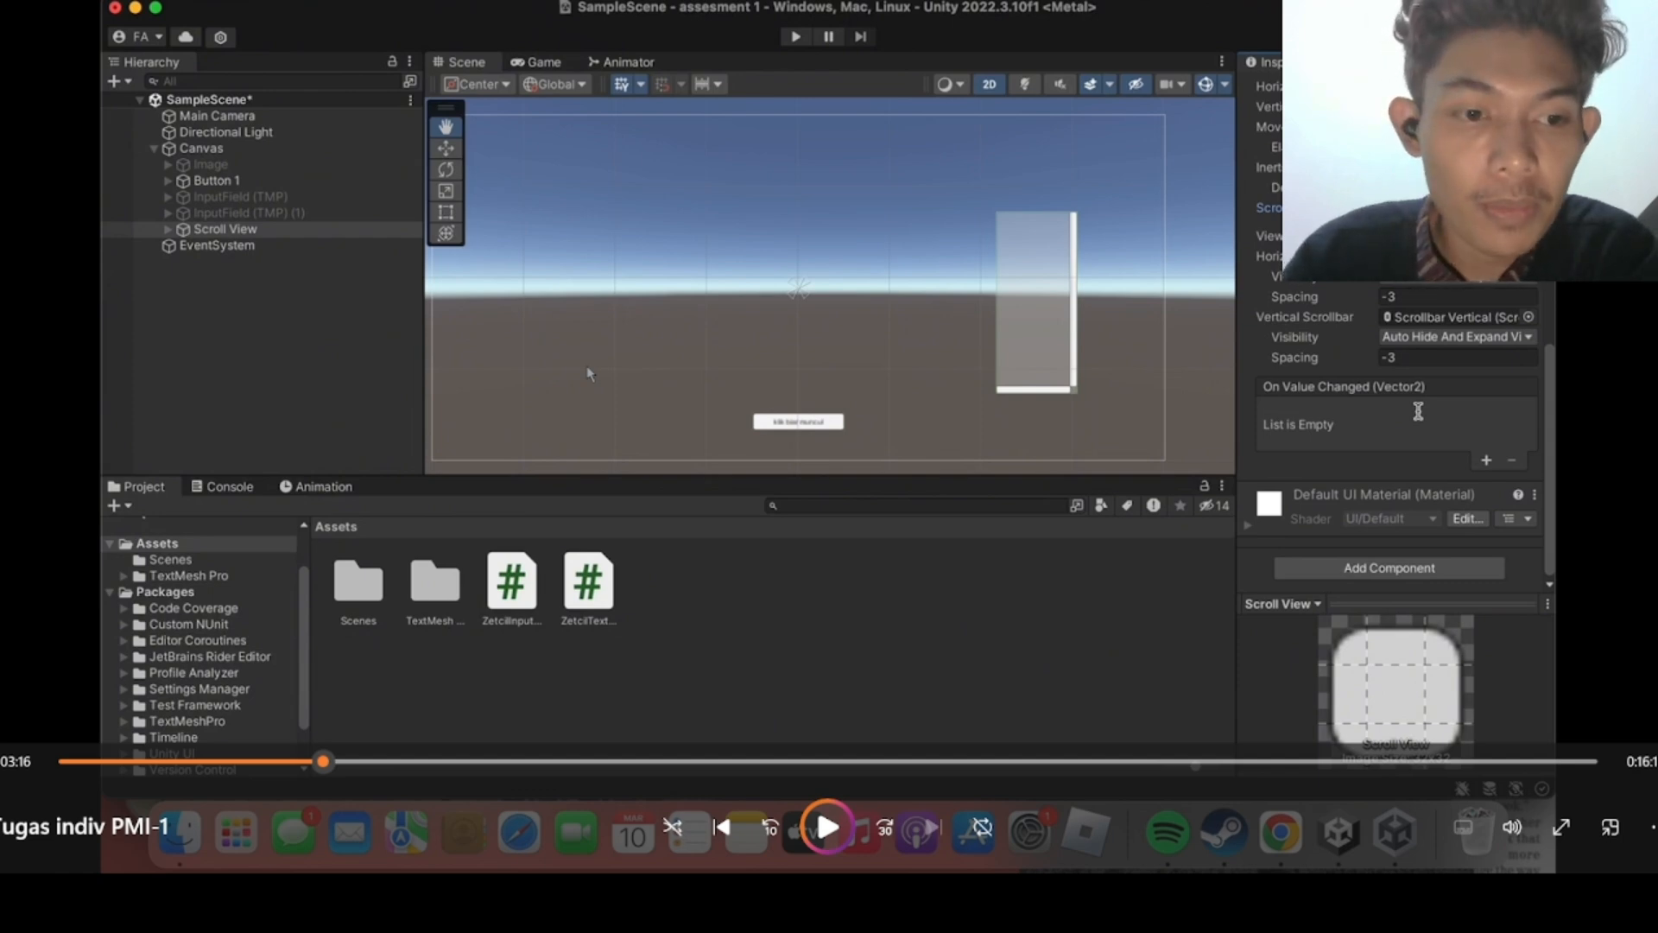
Add a UI Image to the Canvas below Scroll View in the hierarchy, keeping the name Image.
key("space")
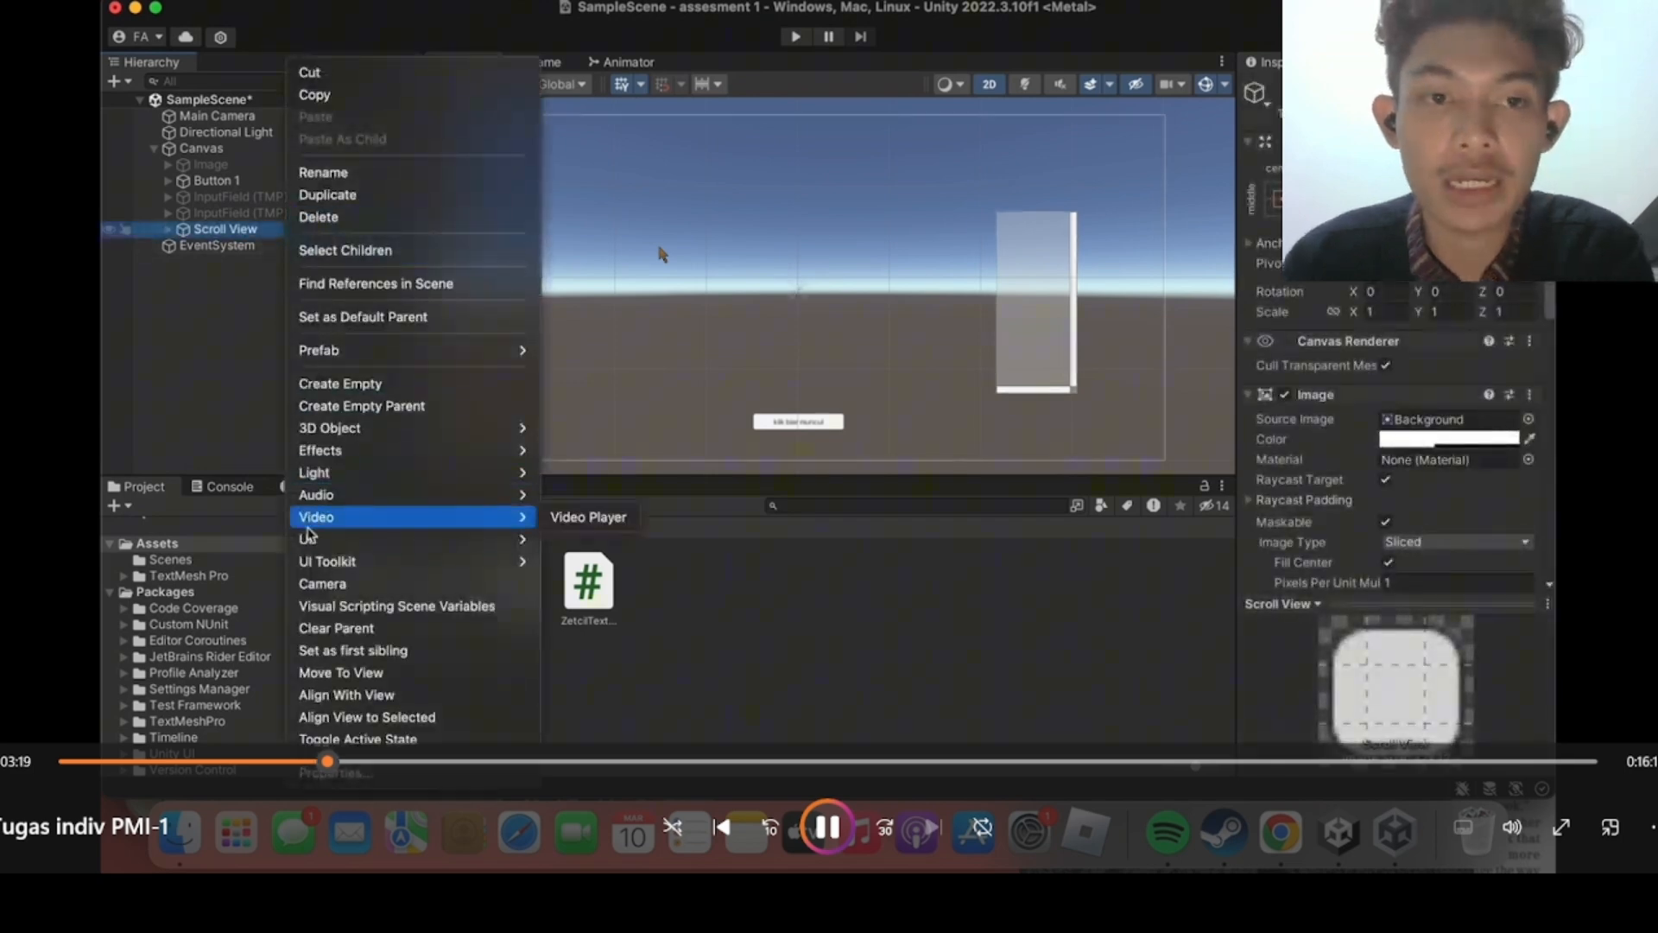
key("space")
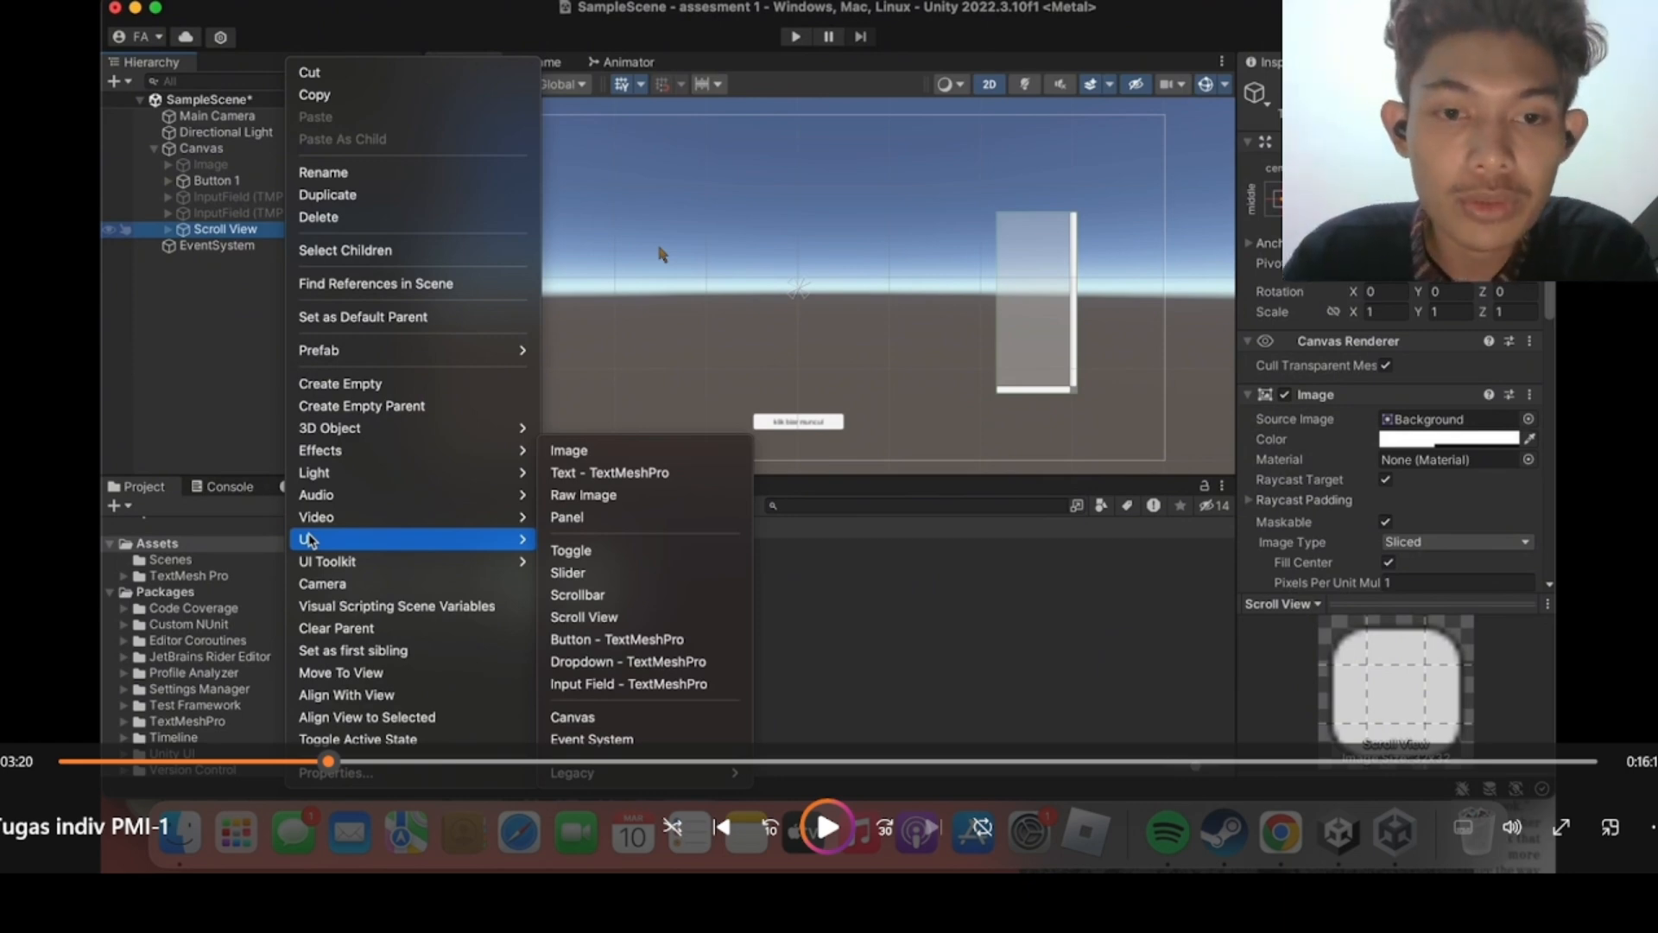
key("space")
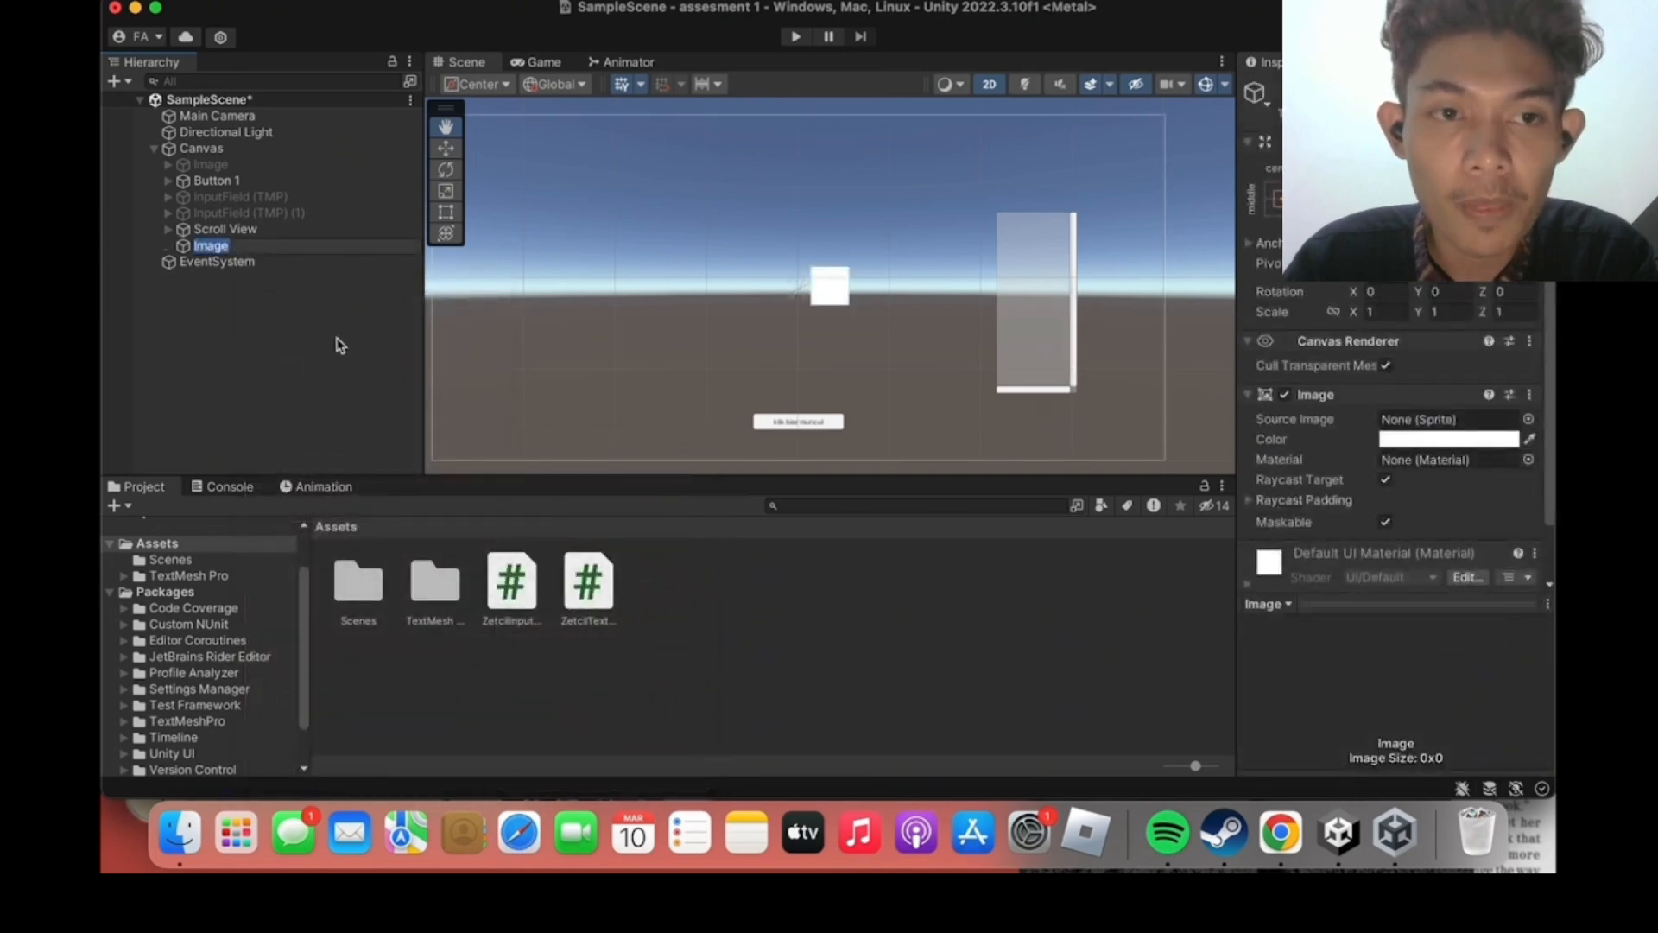
Scale the new Image uniformly to about 1.2 and move it inside the upper part of the scroll view.
left_click(448, 152)
left_click_drag(889, 285, 1093, 321)
left_click(445, 191)
left_click(446, 148)
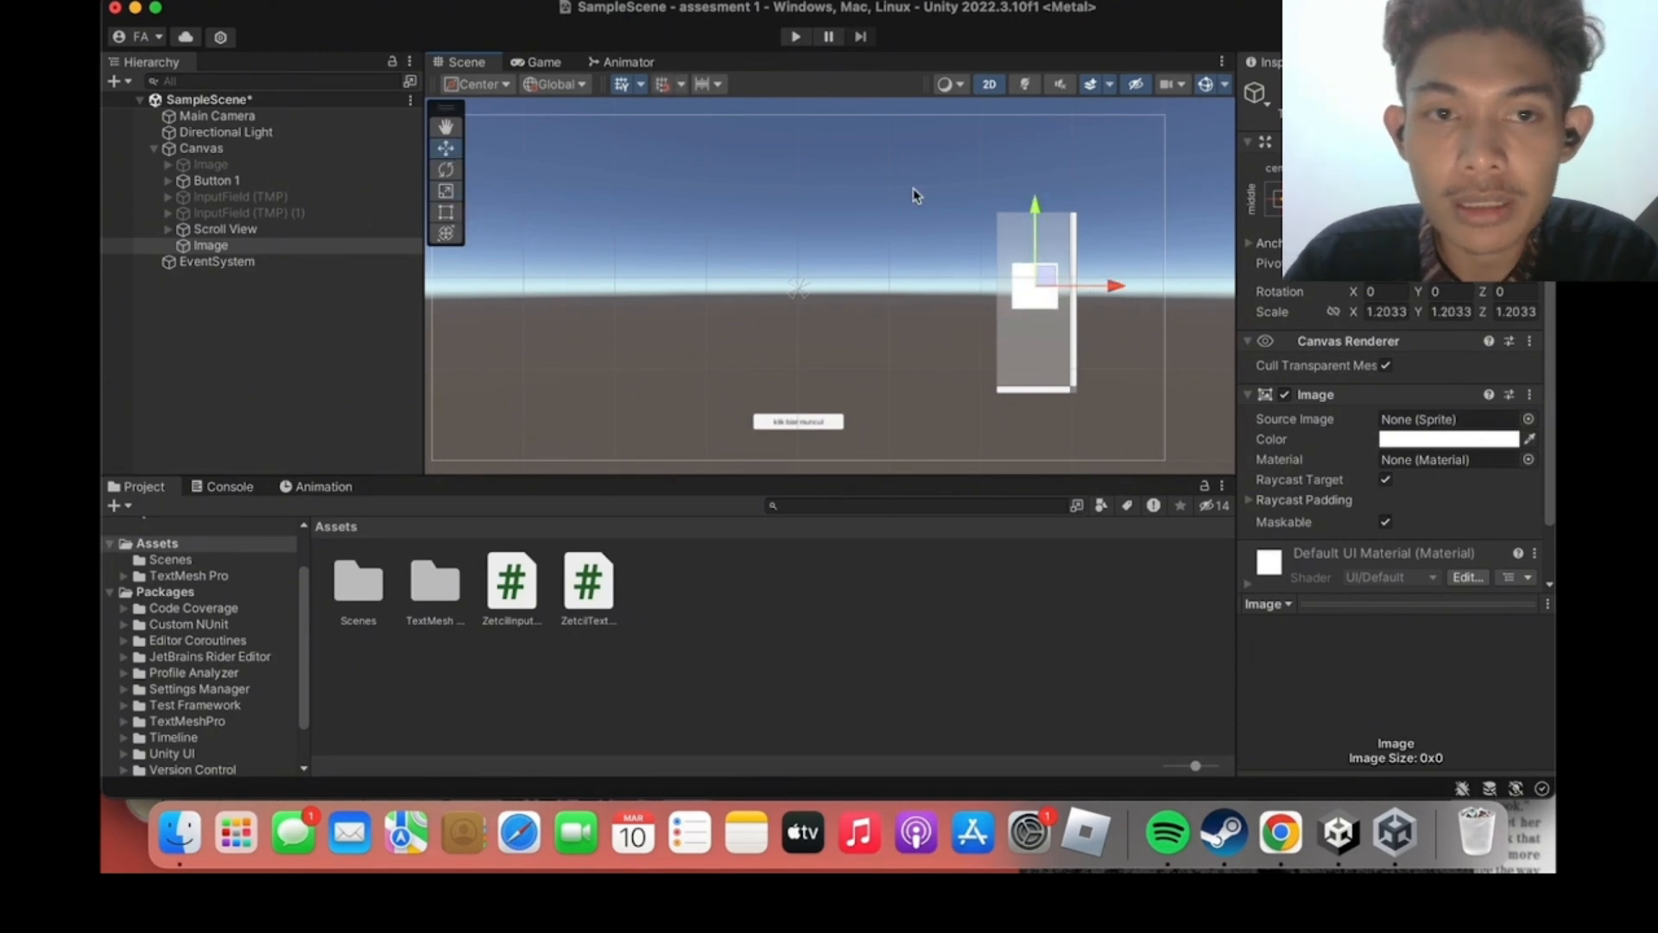
left_click_drag(1039, 212, 1039, 174)
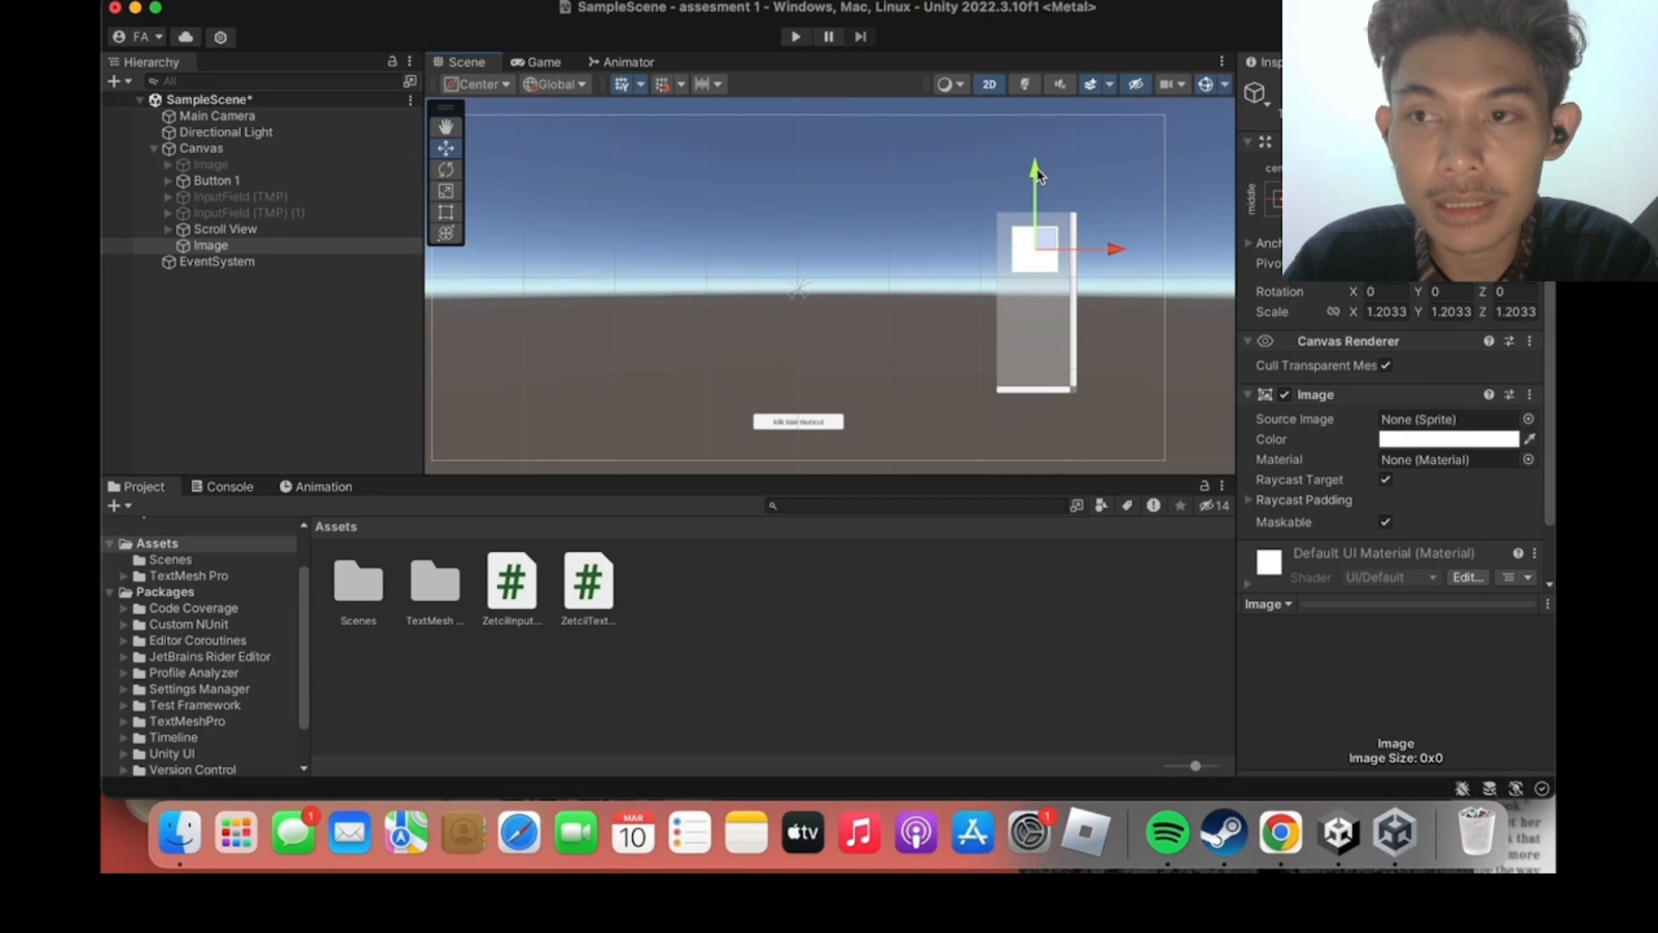
Duplicate the Image three times and stack the copies straight down in an evenly spaced column, the last one extending past the scroll view's bottom edge.
key("super+d")
key("super+d")
key("super+d")
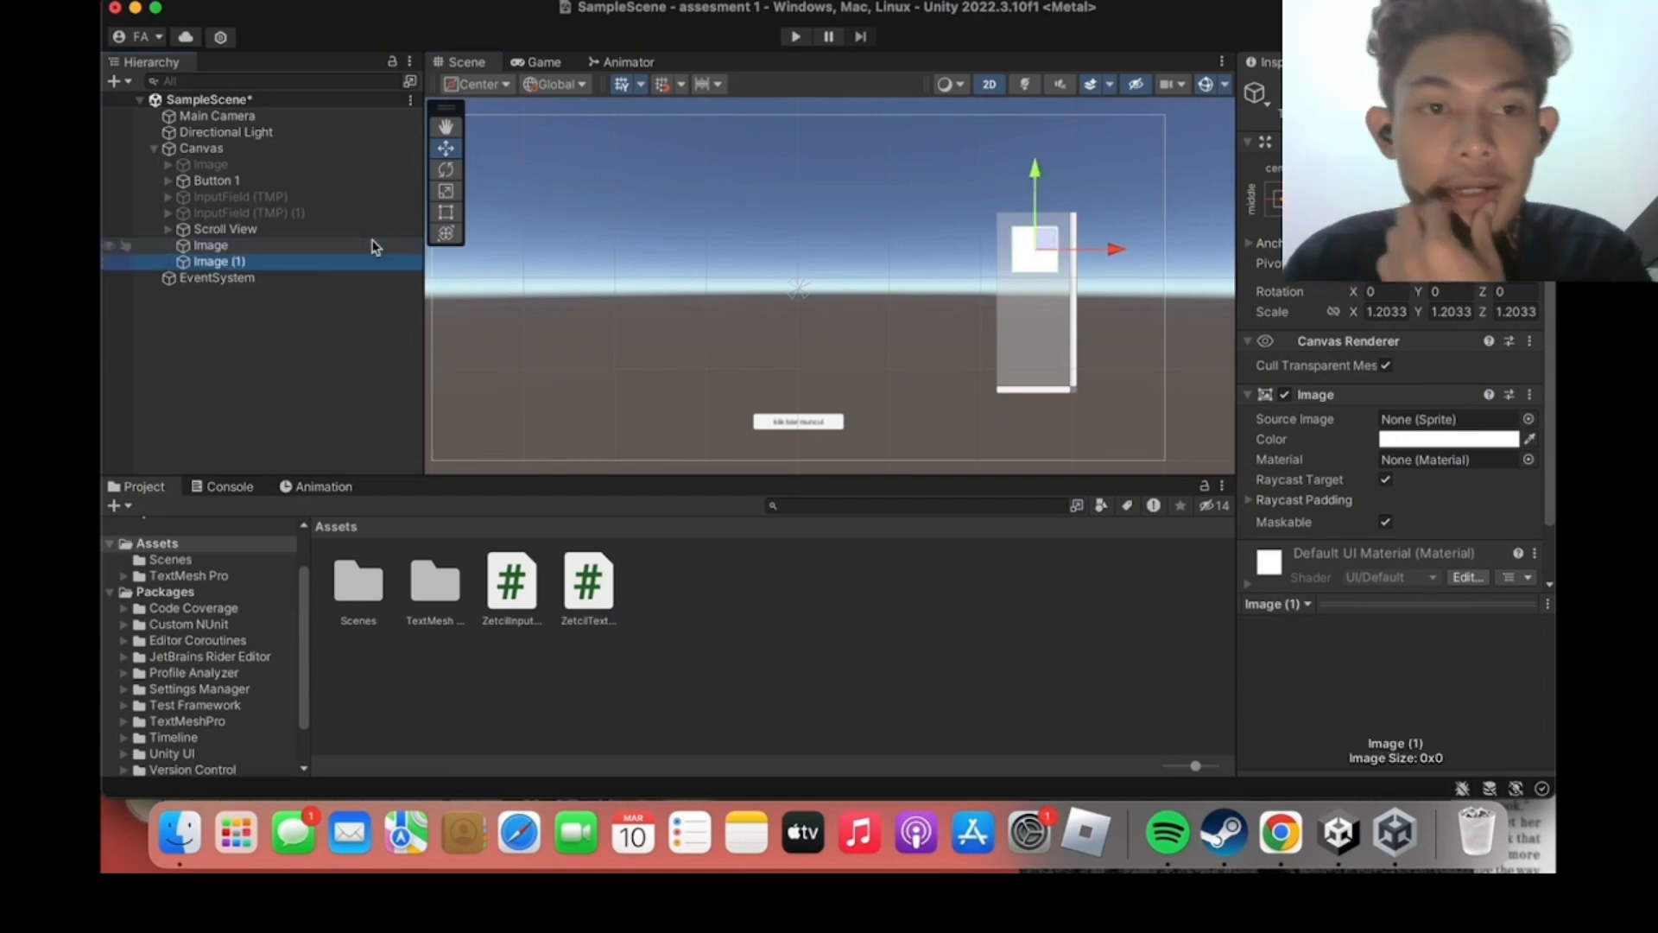
left_click(373, 261)
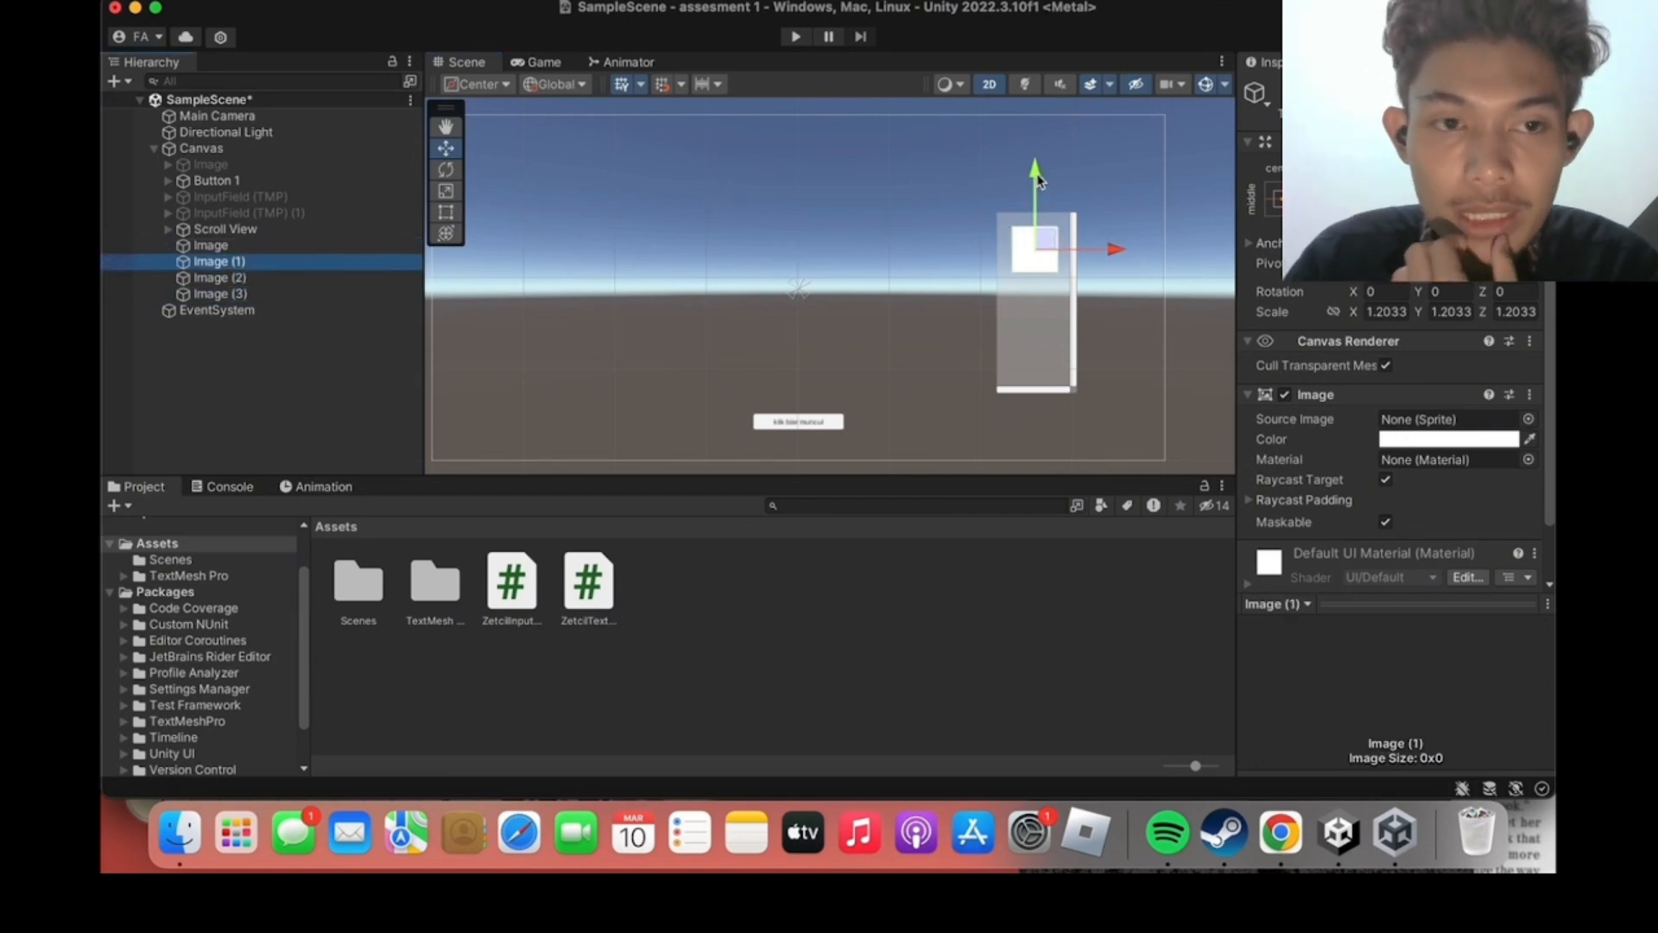
left_click_drag(1039, 180, 1040, 233)
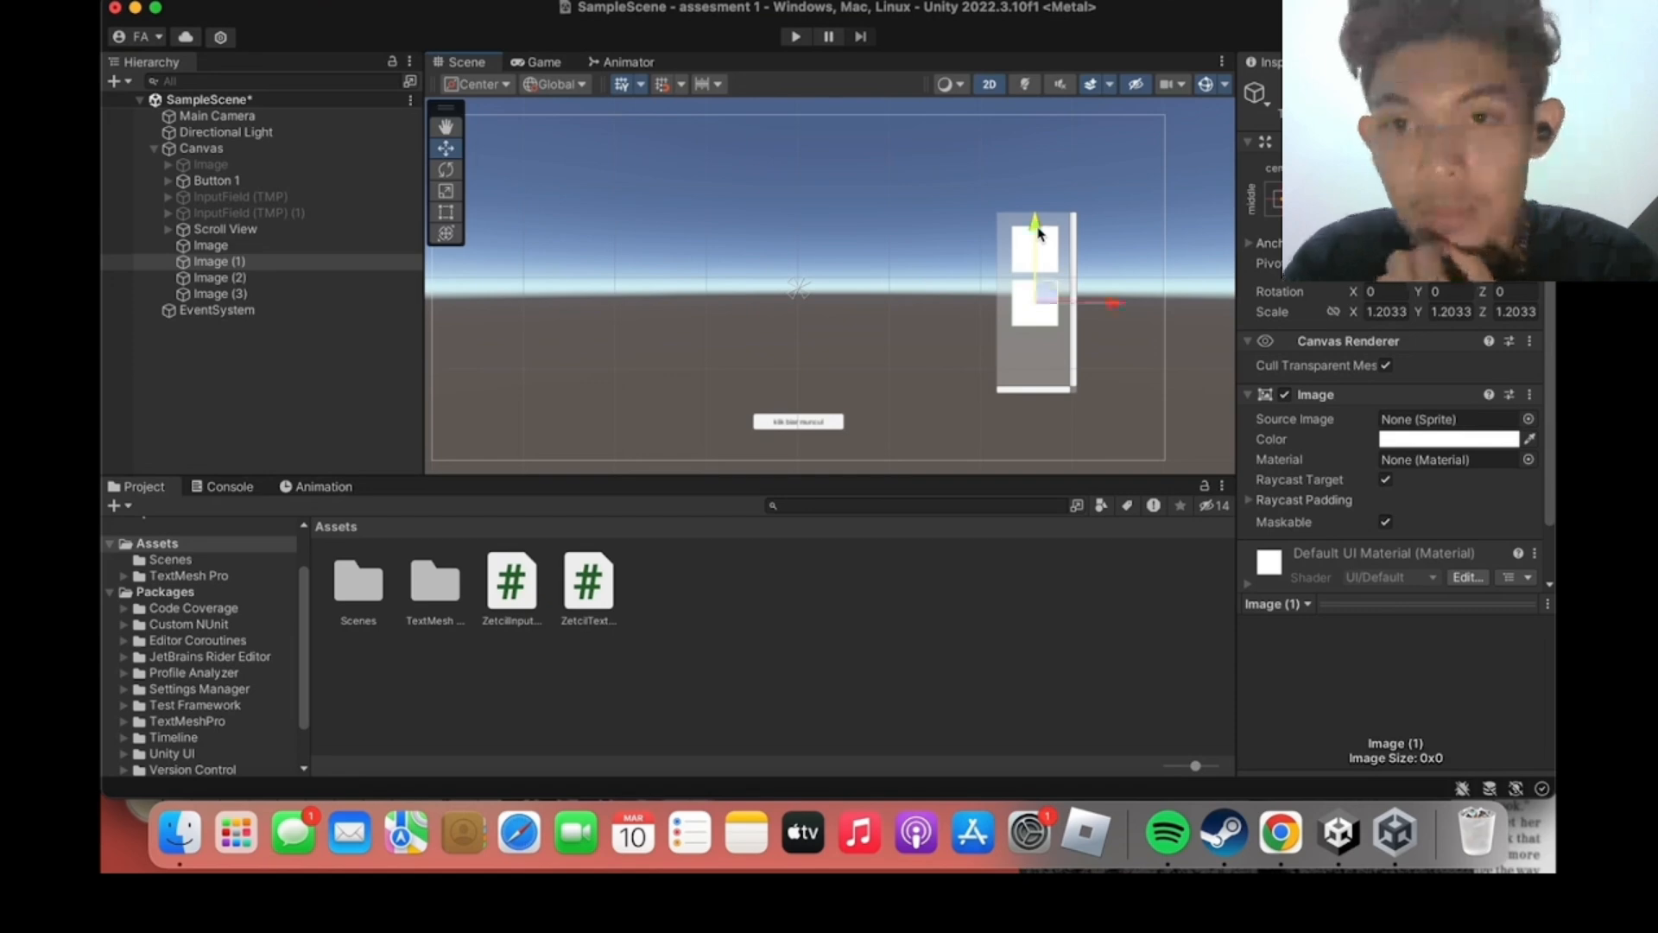
left_click(319, 278)
left_click_drag(1038, 181, 1039, 281)
left_click(381, 294)
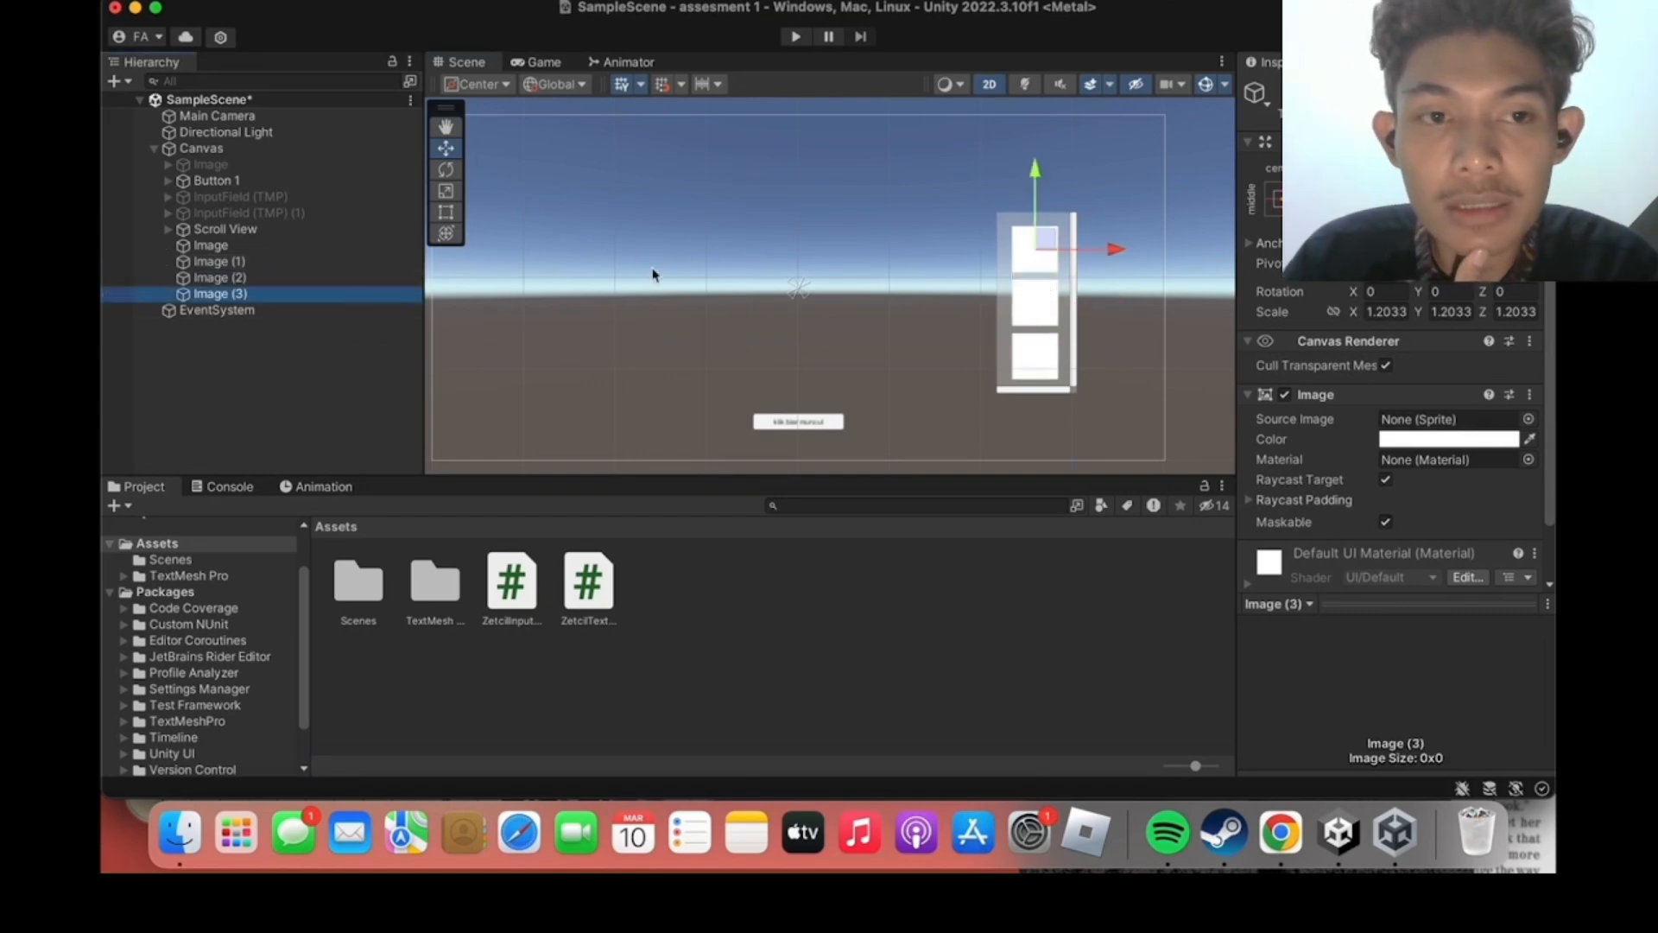
left_click_drag(1037, 181, 1037, 344)
left_click(1035, 253)
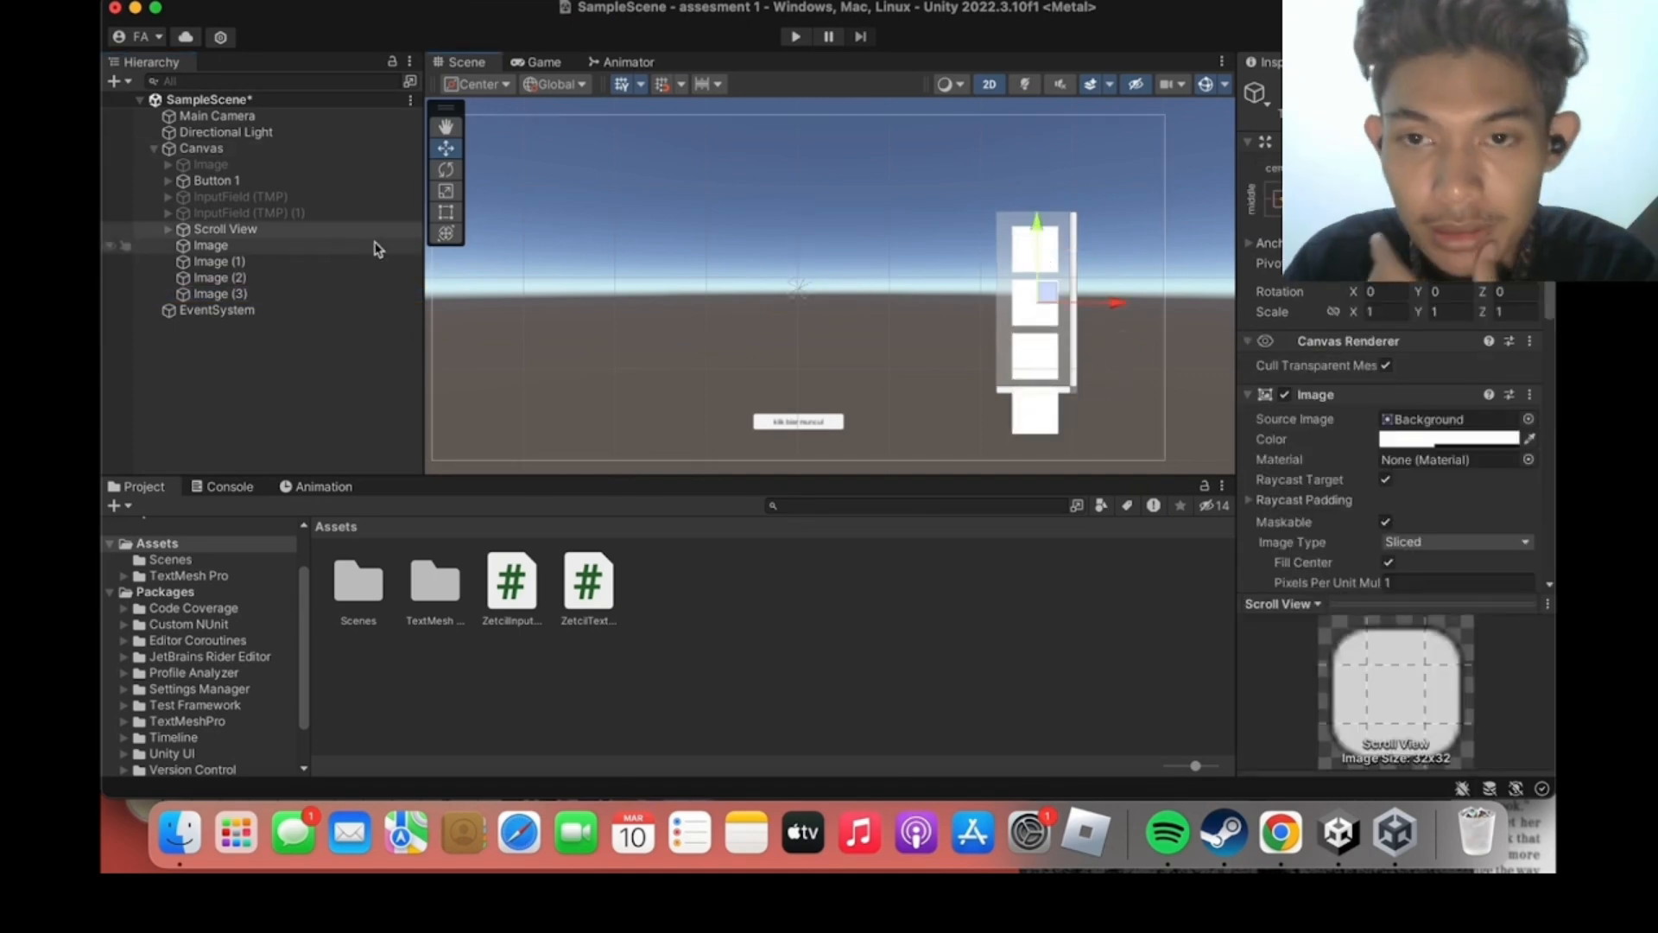
Duplicate the original Image once more and move the copy straight up so it extends above the scroll view's top edge.
left_click(303, 246)
key("super+d")
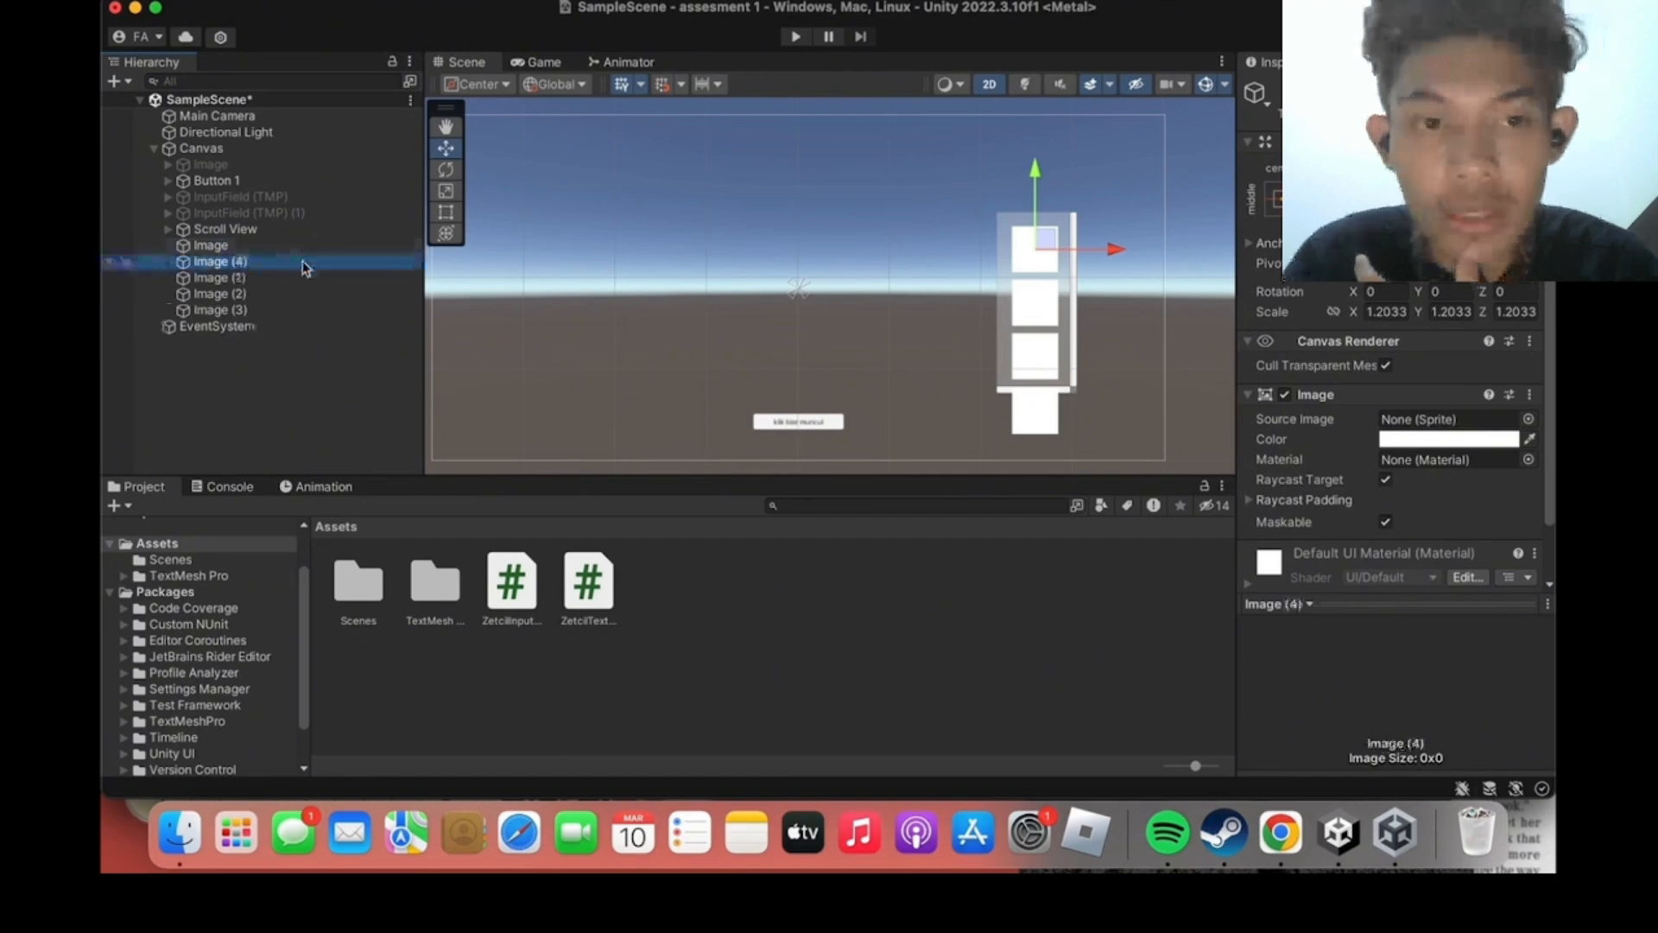
left_click_drag(1037, 173, 1043, 119)
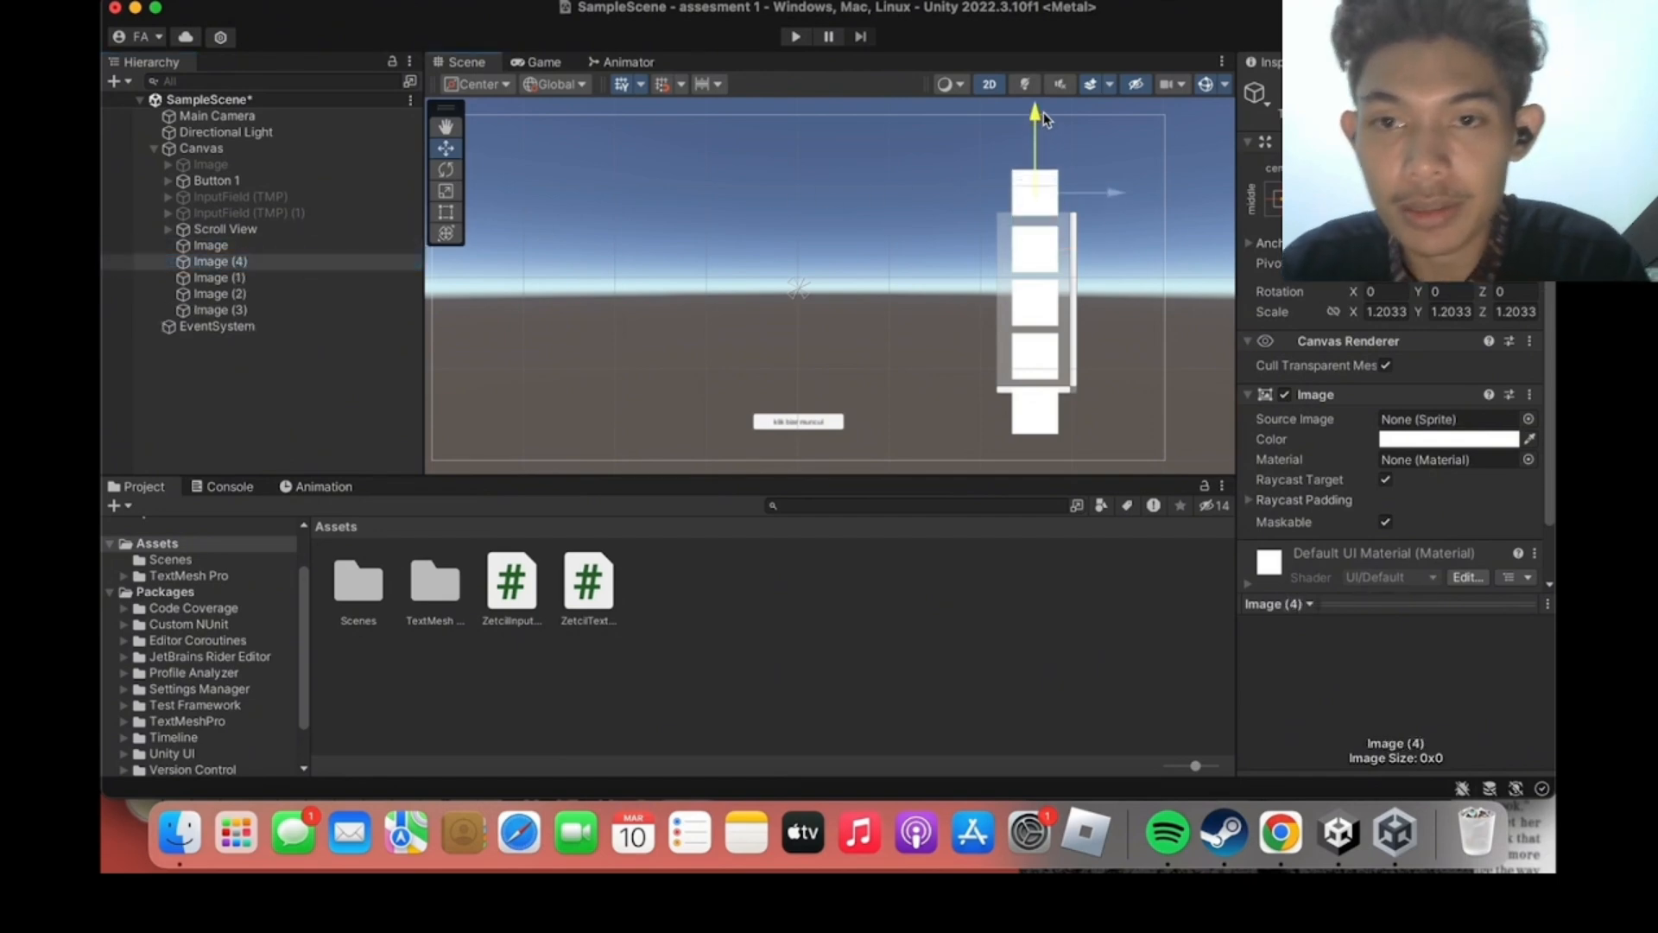
left_click(259, 373)
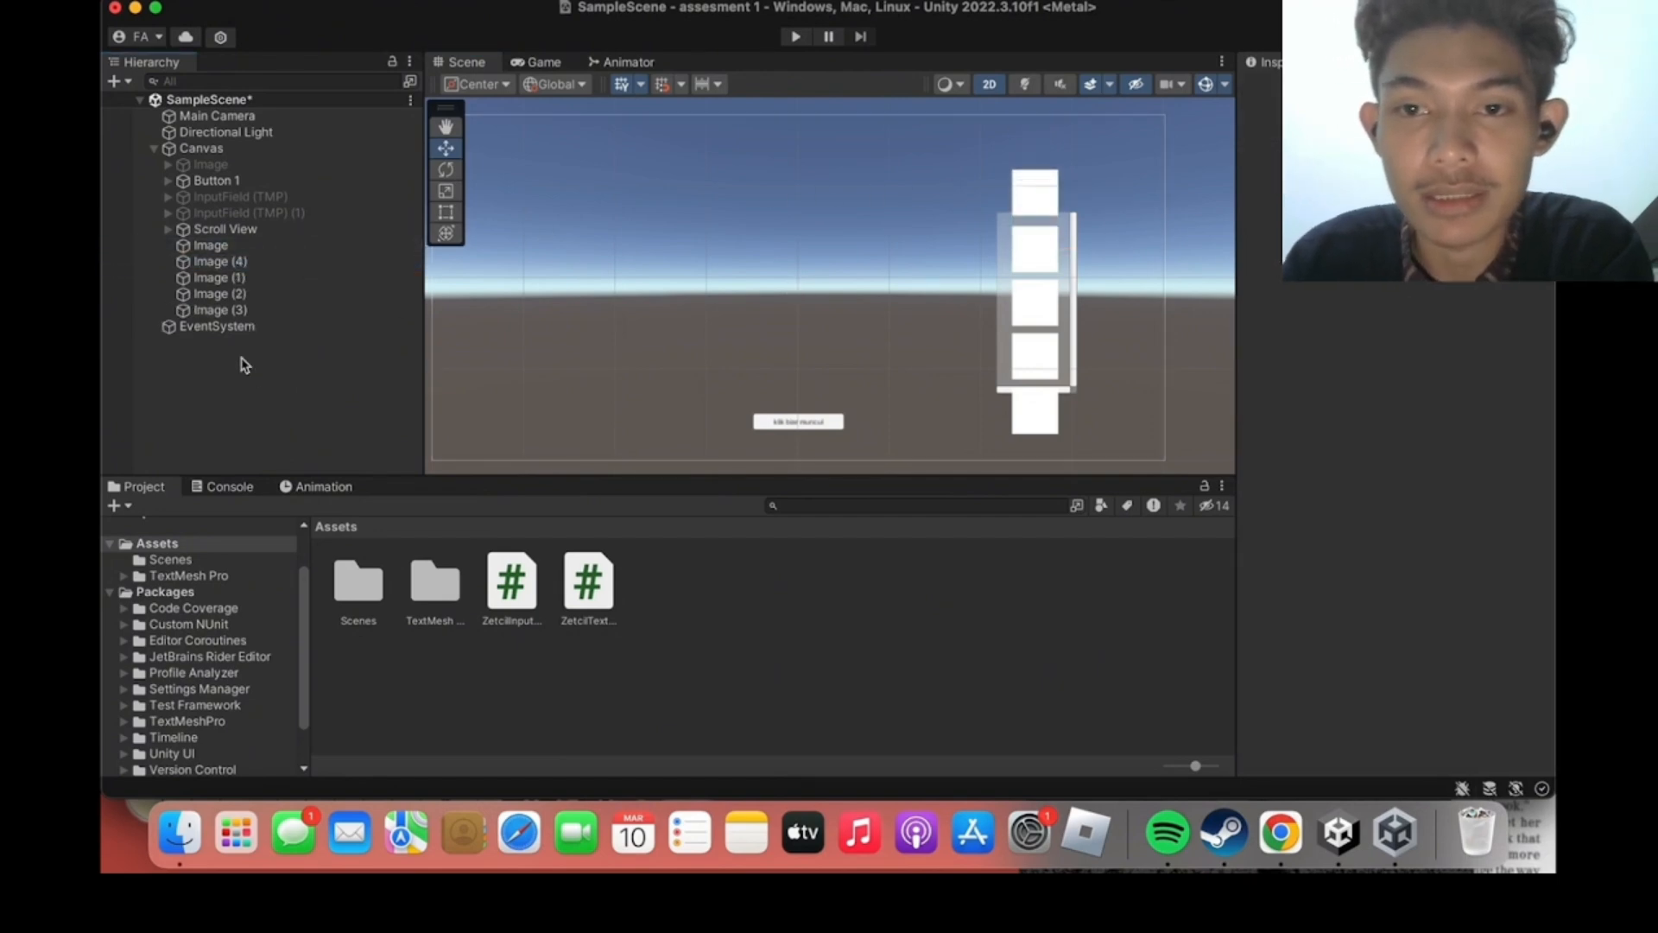
Create an empty GameObject as a child of Scroll View and resize its rectangle to match the scroll view's bounds.
right_click(227, 233)
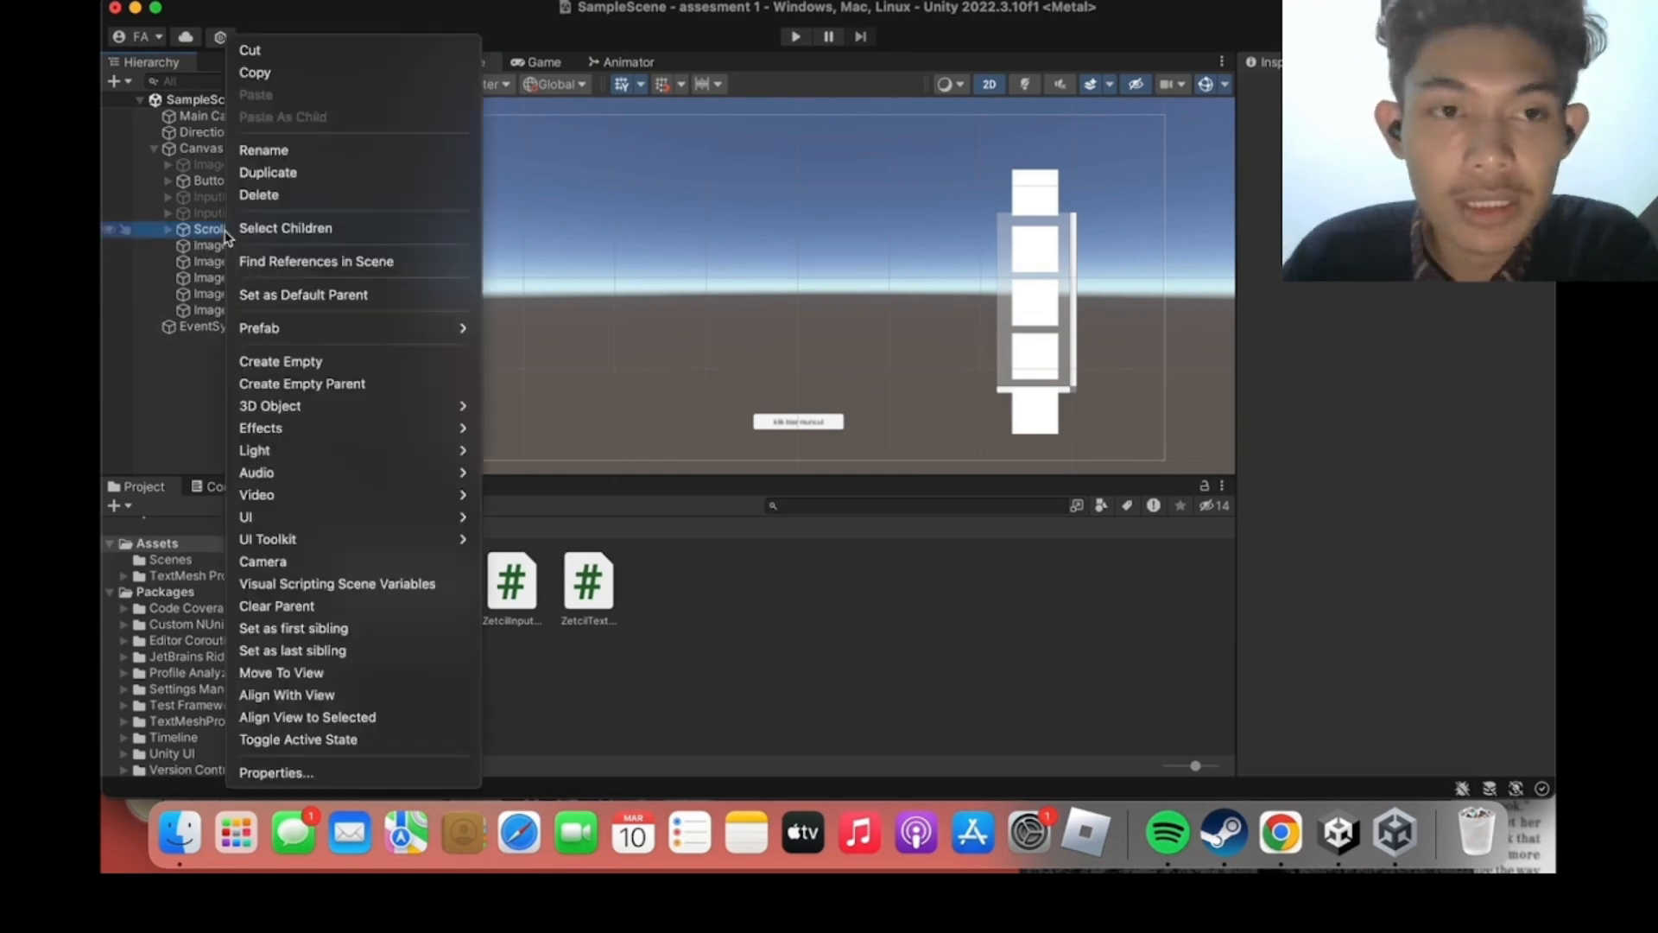
left_click(306, 362)
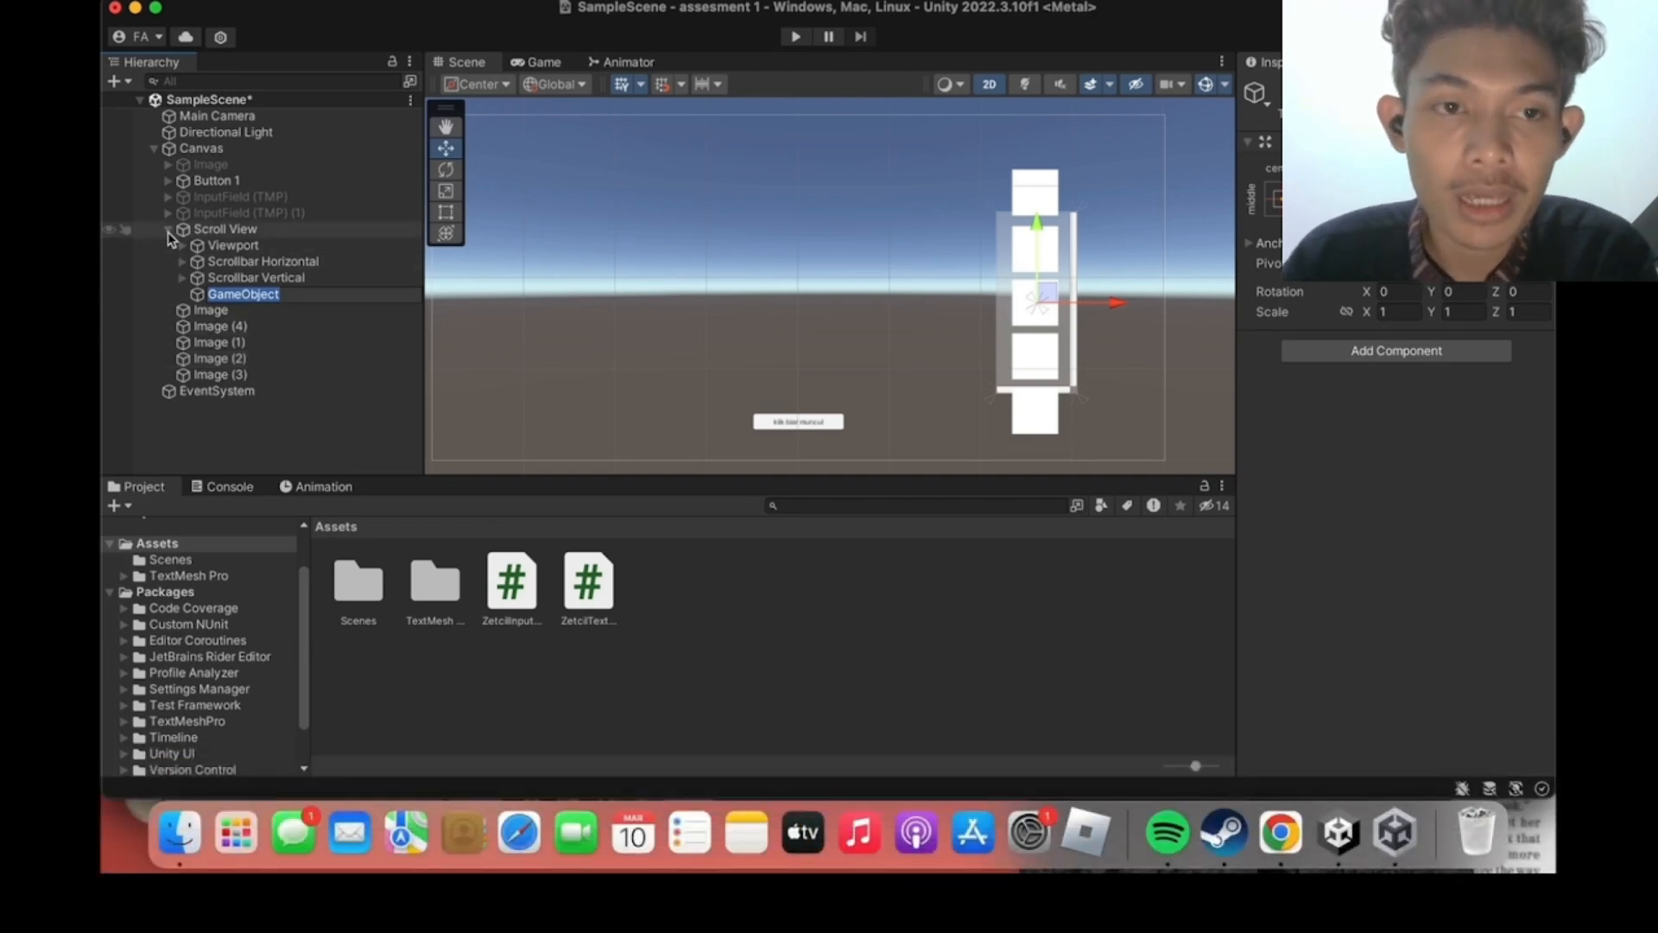
key("Return")
left_click(446, 211)
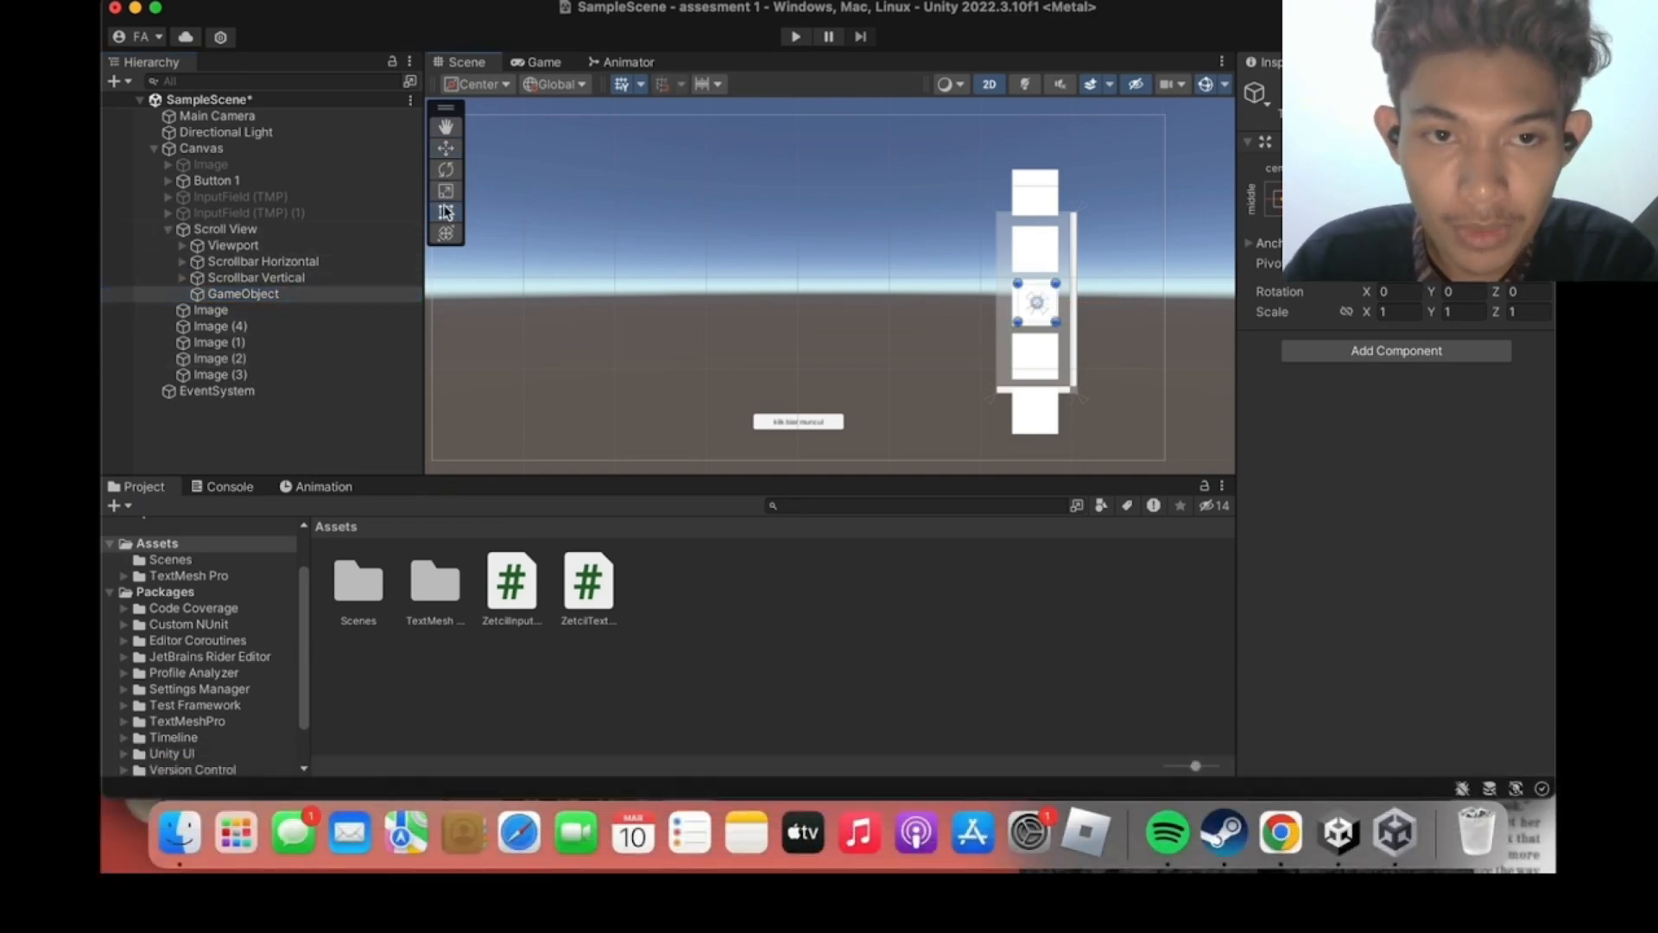
left_click_drag(1012, 301, 1049, 393)
left_click_drag(1041, 287, 1045, 212)
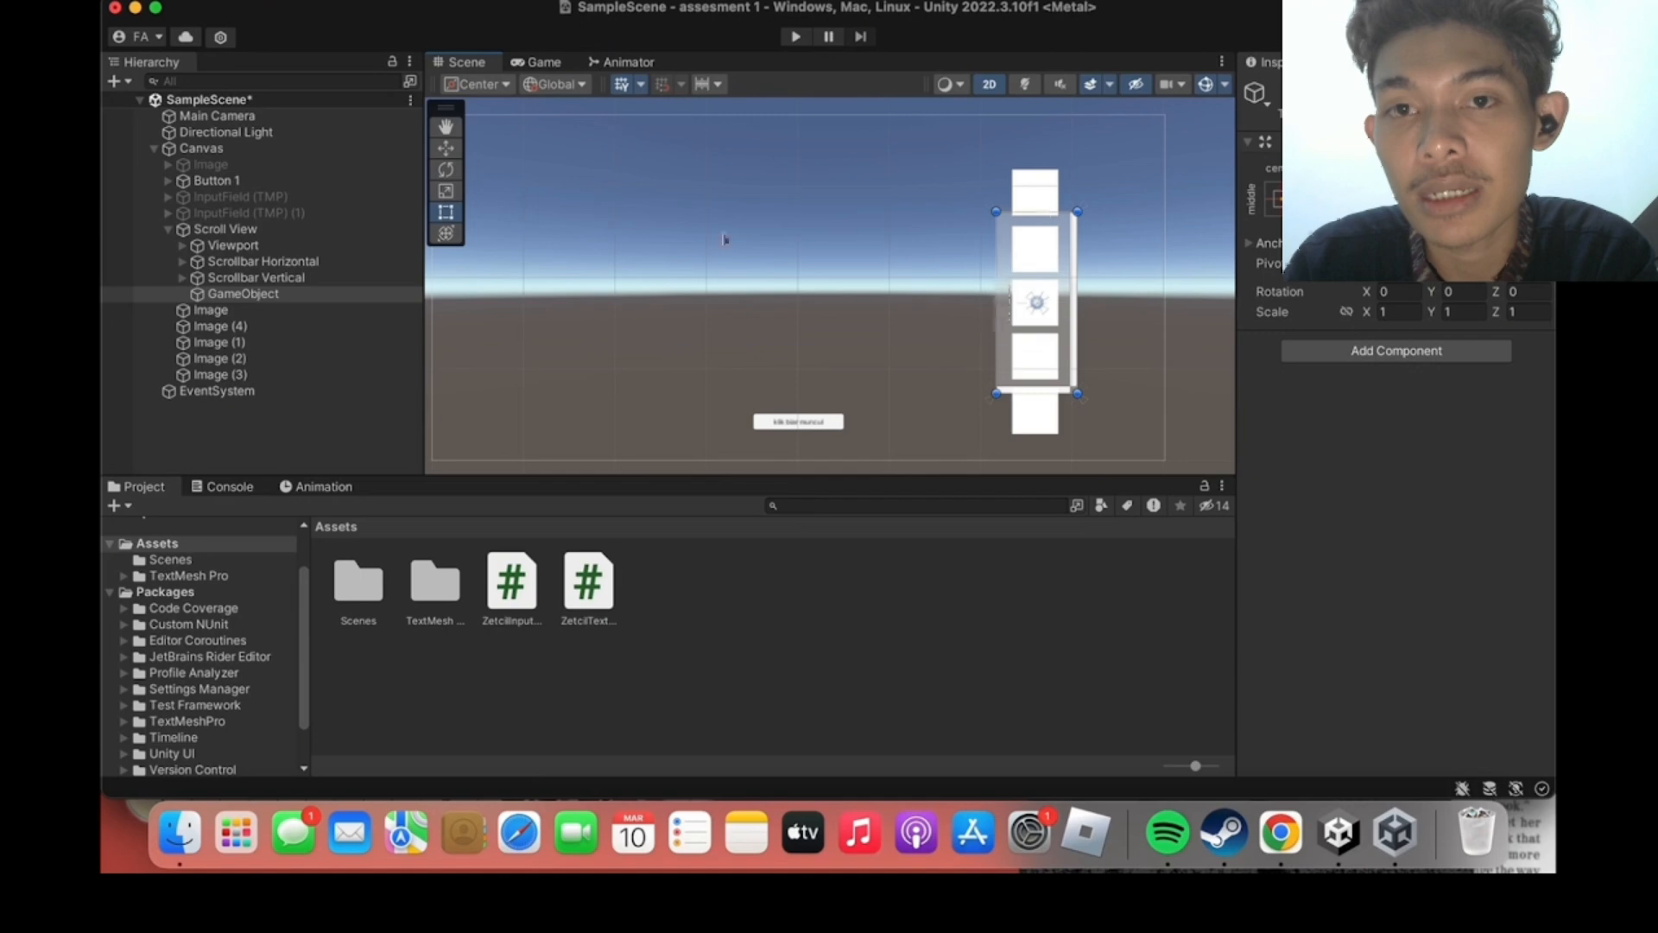
Select all five column images, from Image to Image (3), and make them children of the empty GameObject.
left_click(183, 313)
right_click(192, 359)
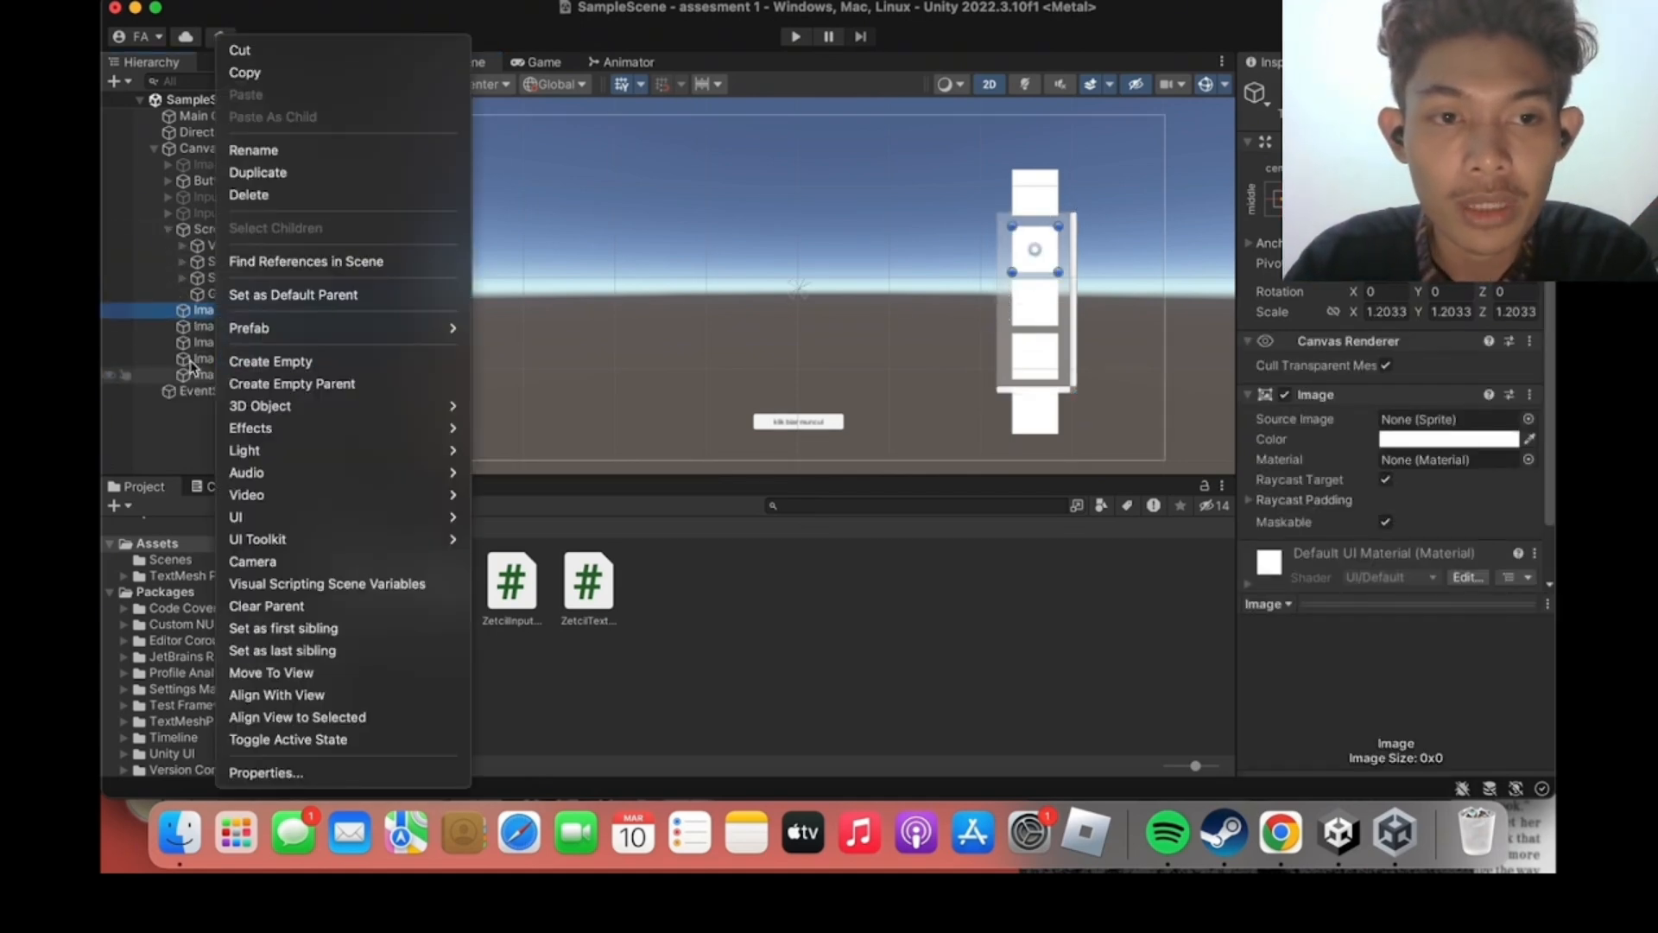
left_click(192, 367)
left_click(205, 376, "shift")
left_click_drag(206, 375, 249, 298)
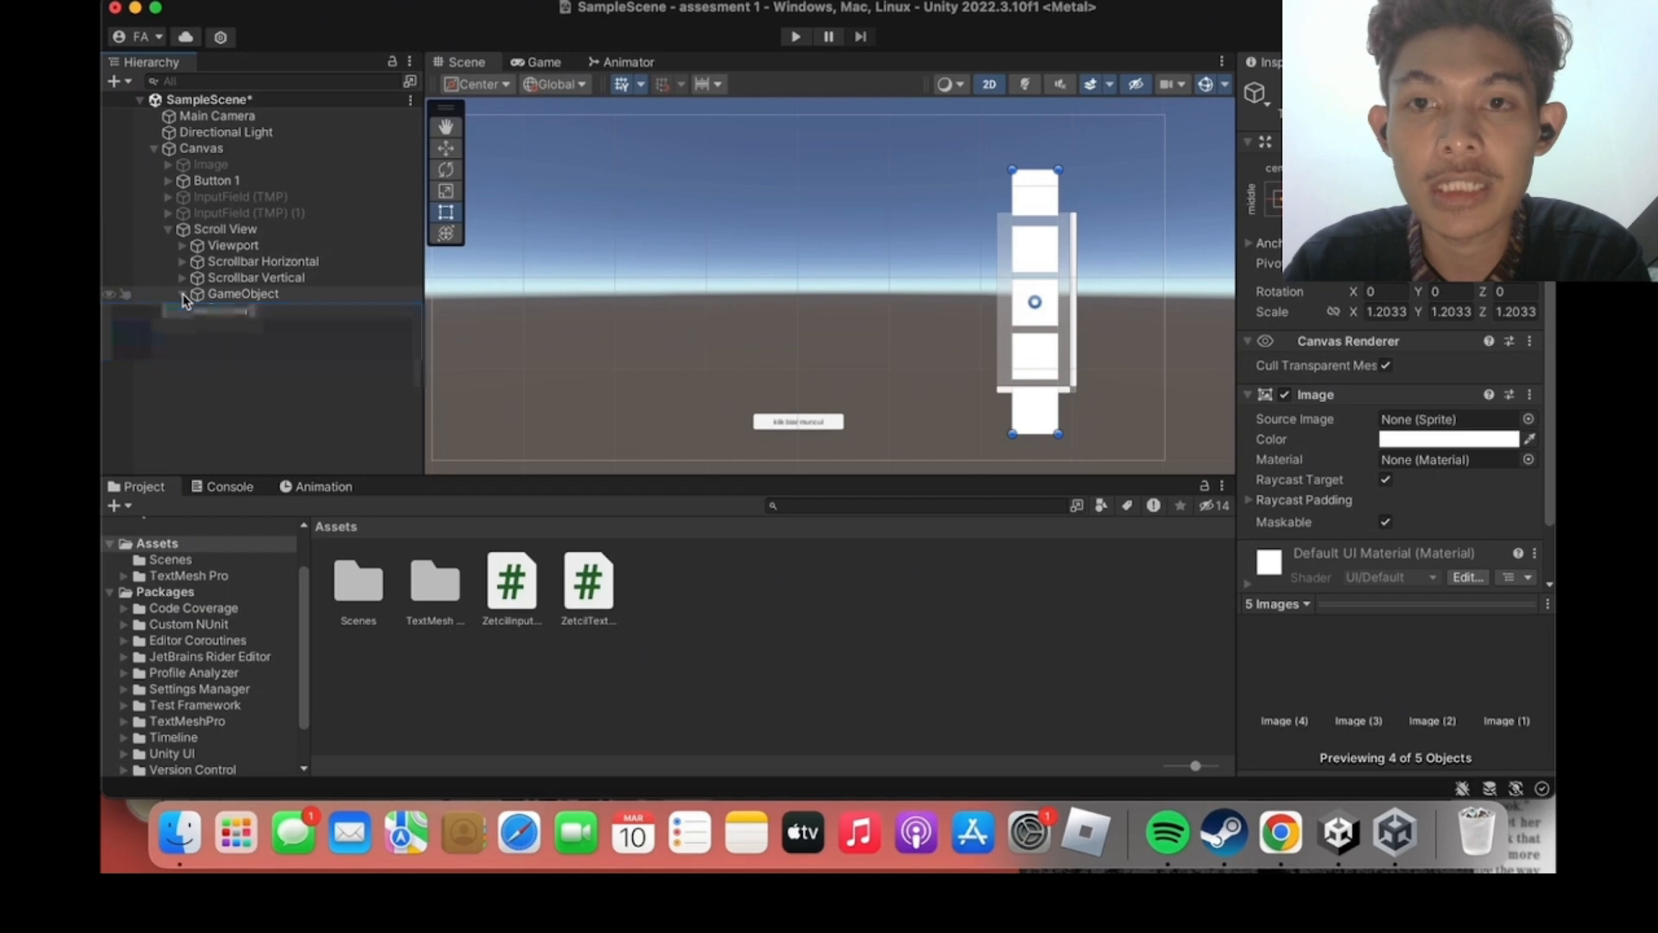
left_click(296, 456)
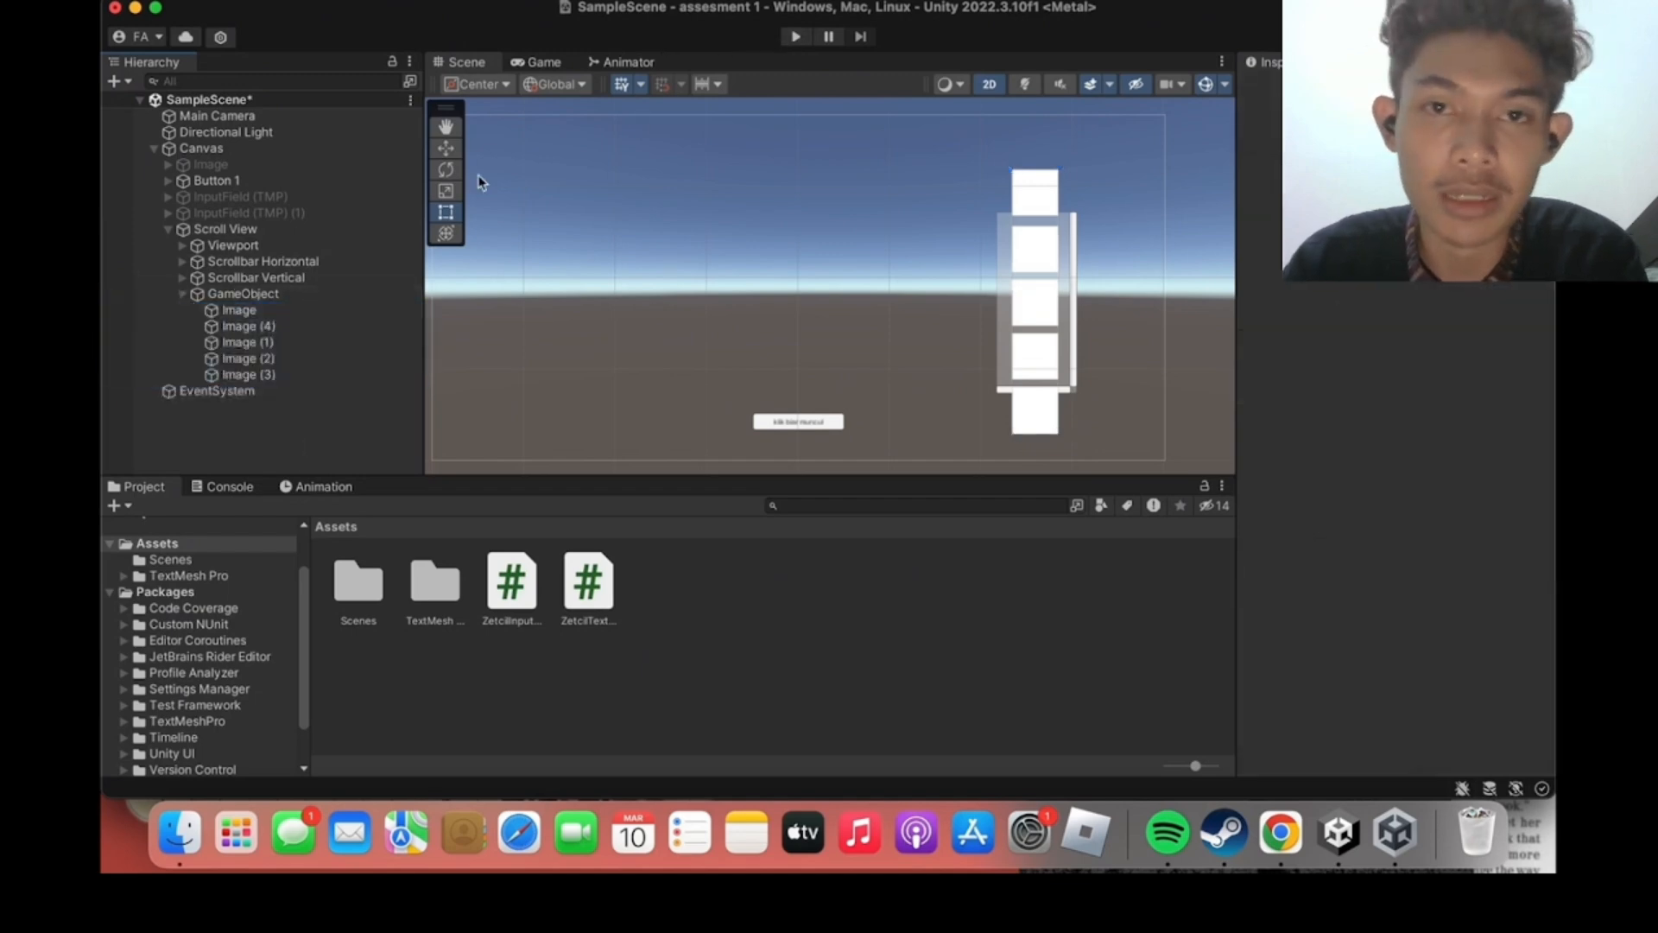
Rename the GameObject that holds the five images to content.
left_click(323, 229)
scroll(1440, 496, "down", 5)
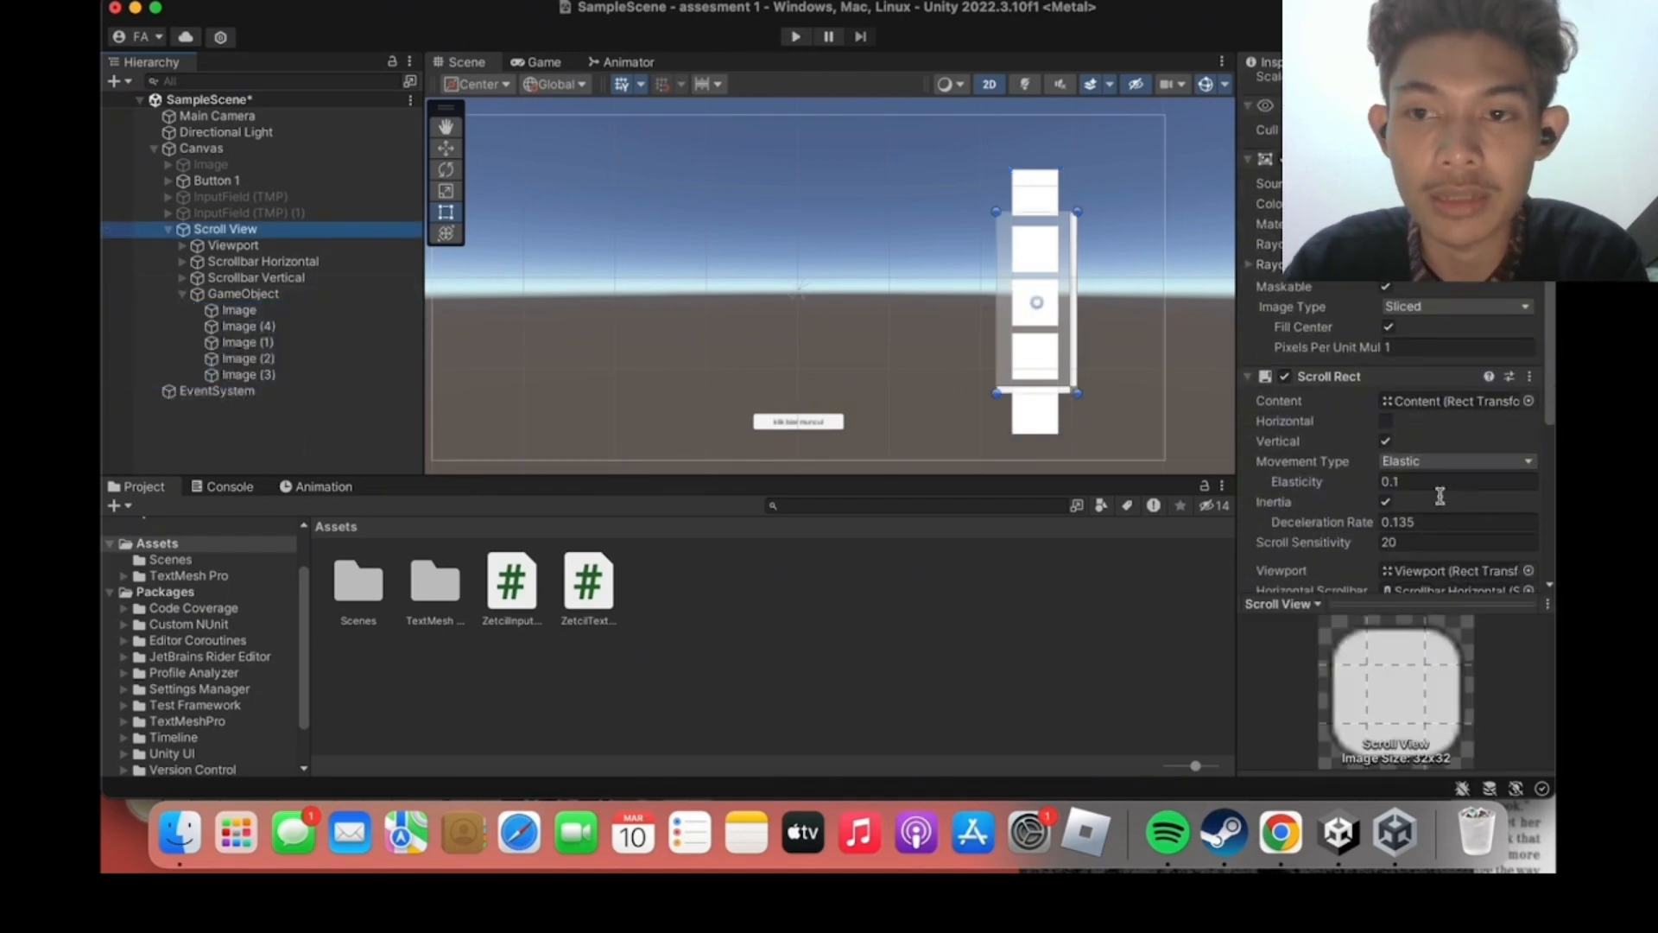
right_click(352, 296)
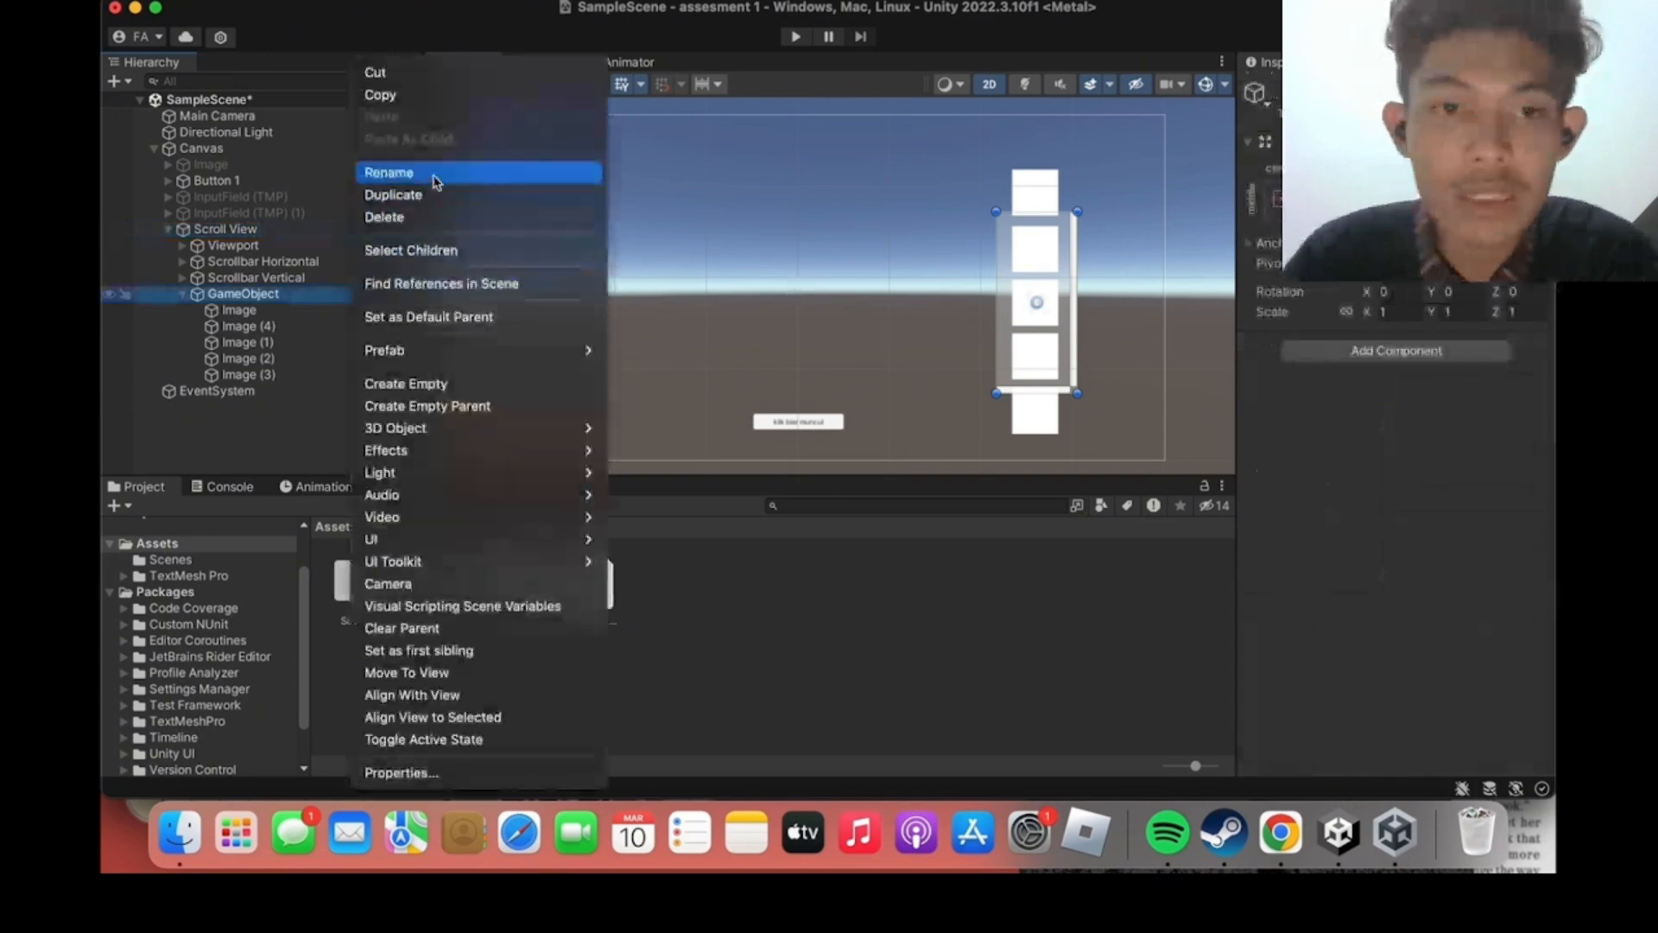
left_click(435, 182)
type("content")
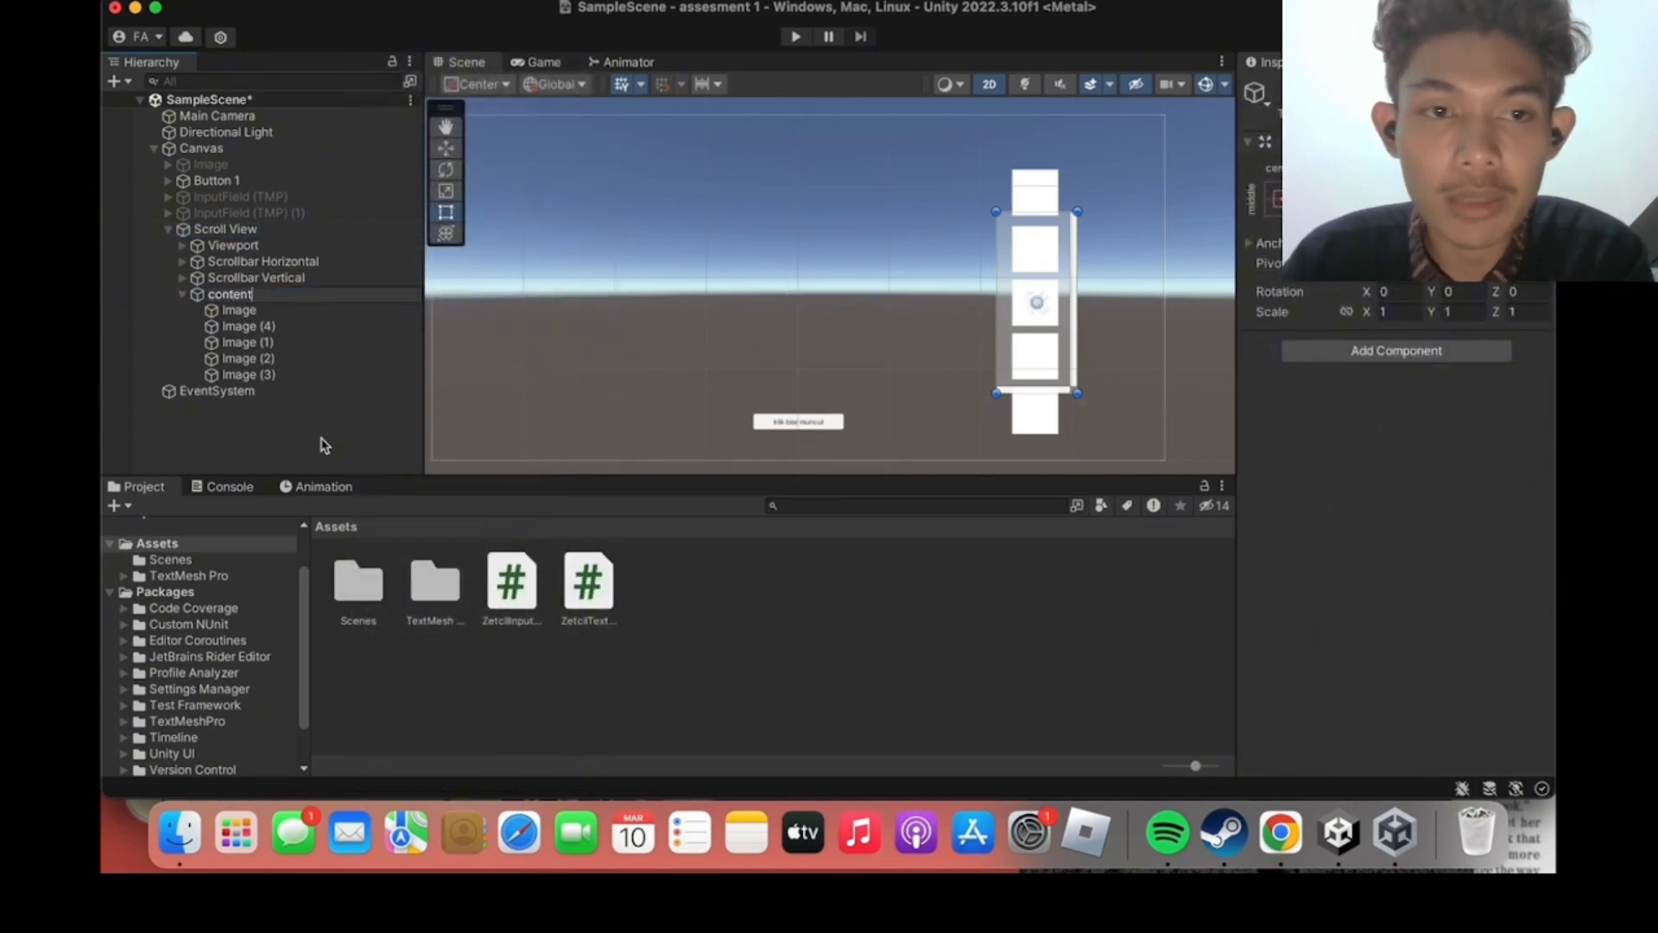
left_click(324, 445)
Assign the content object as the Content reference of the Scroll View's Scroll Rect component.
left_click(259, 230)
scroll(1343, 387, "down", 5)
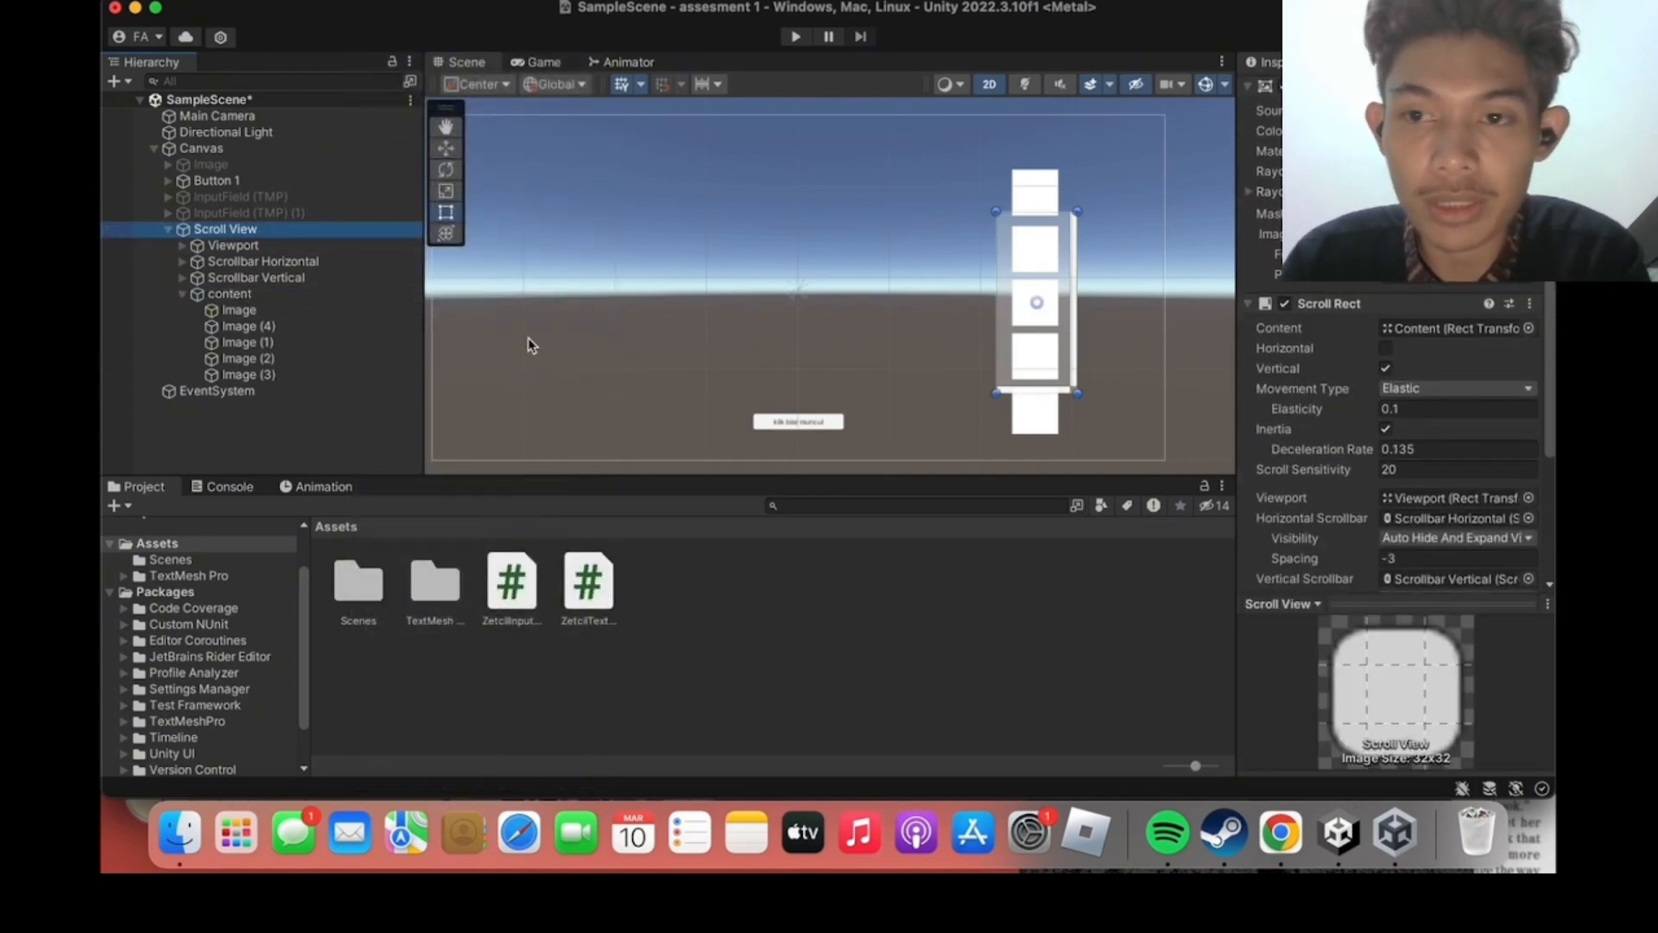
left_click_drag(352, 298, 1453, 339)
scroll(1438, 369, "down", 1)
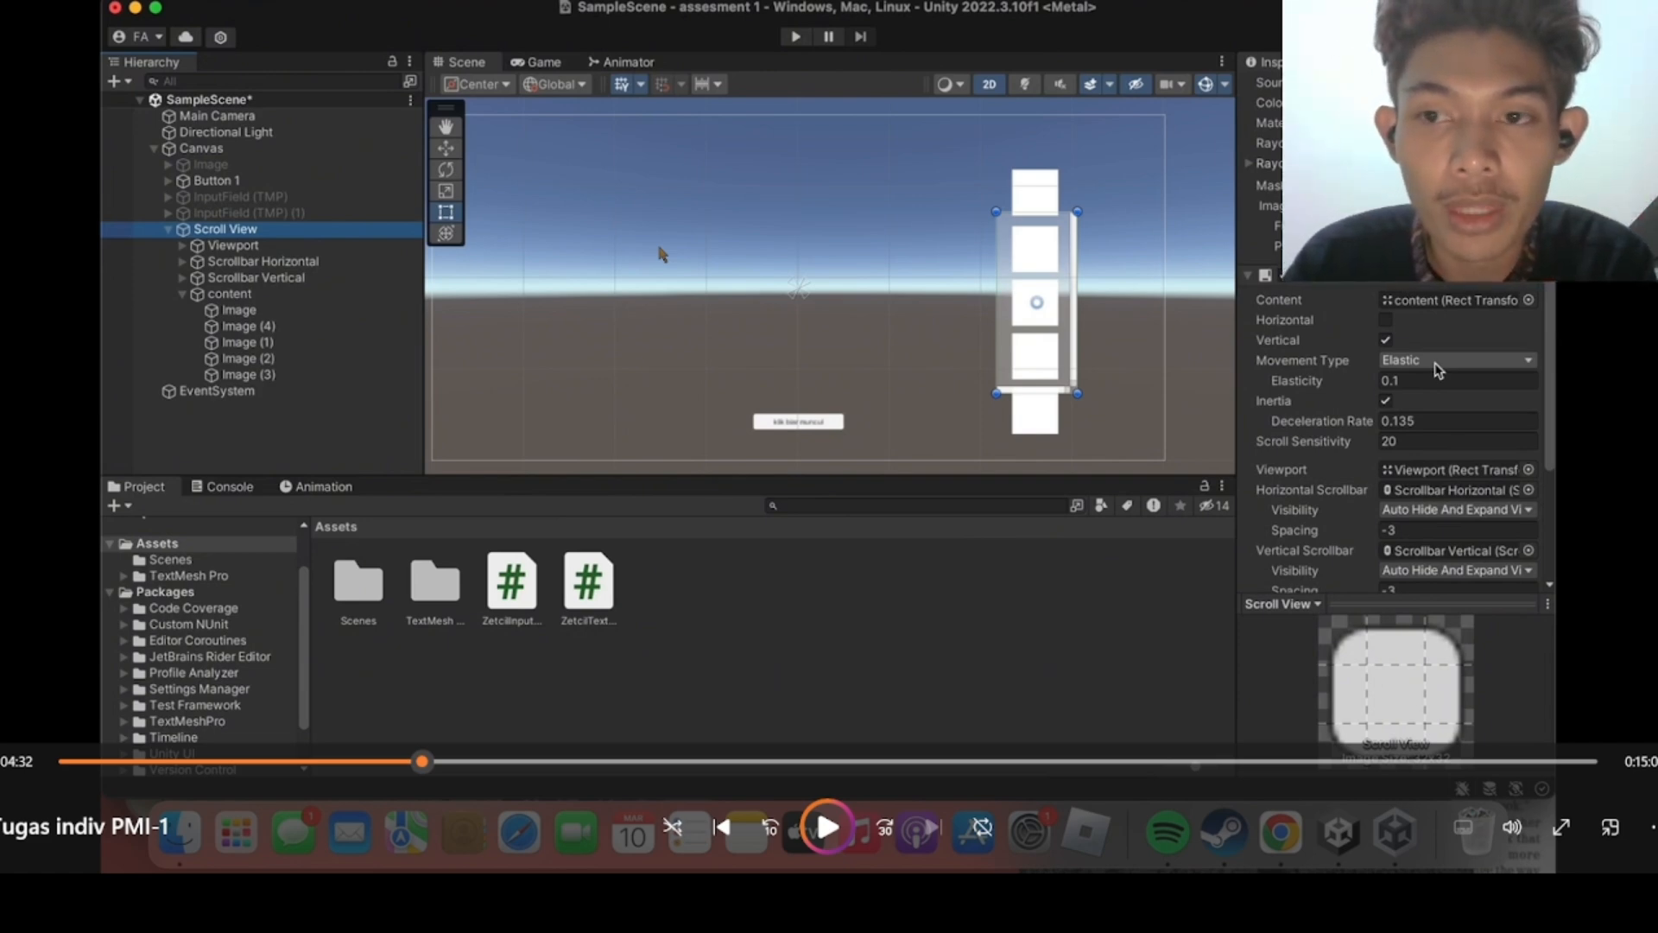
Run the scene in play mode and test scrolling the column of images vertically in the scroll view.
scroll(1438, 370, "down", 3)
scroll(1438, 370, "down", 3)
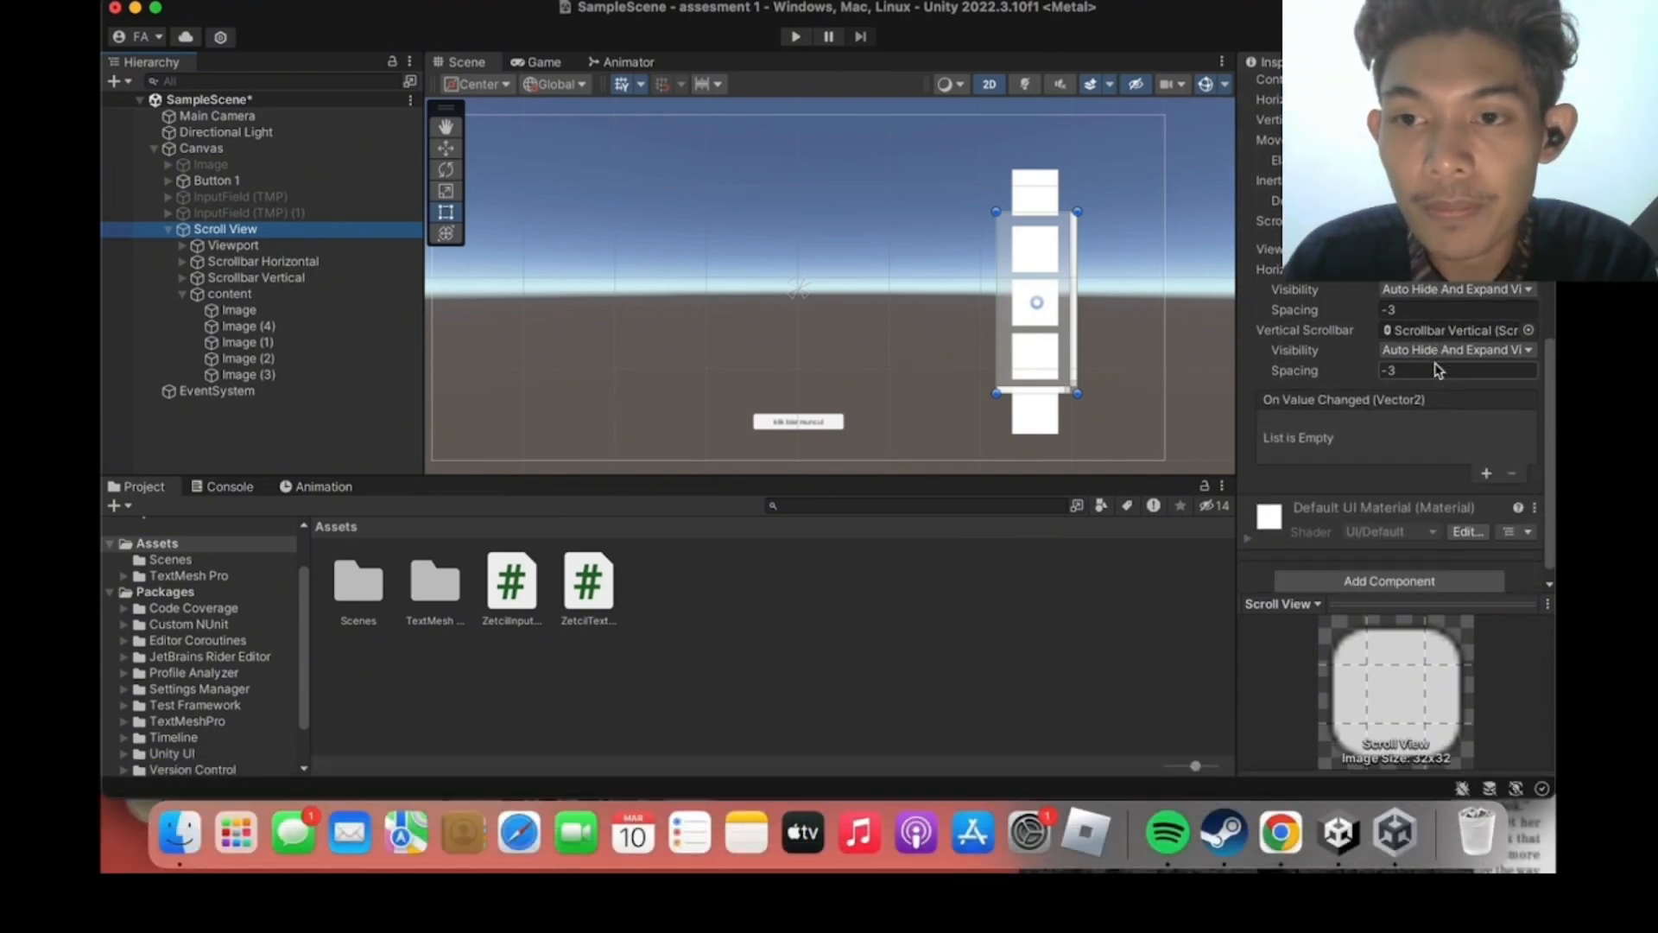
left_click(795, 36)
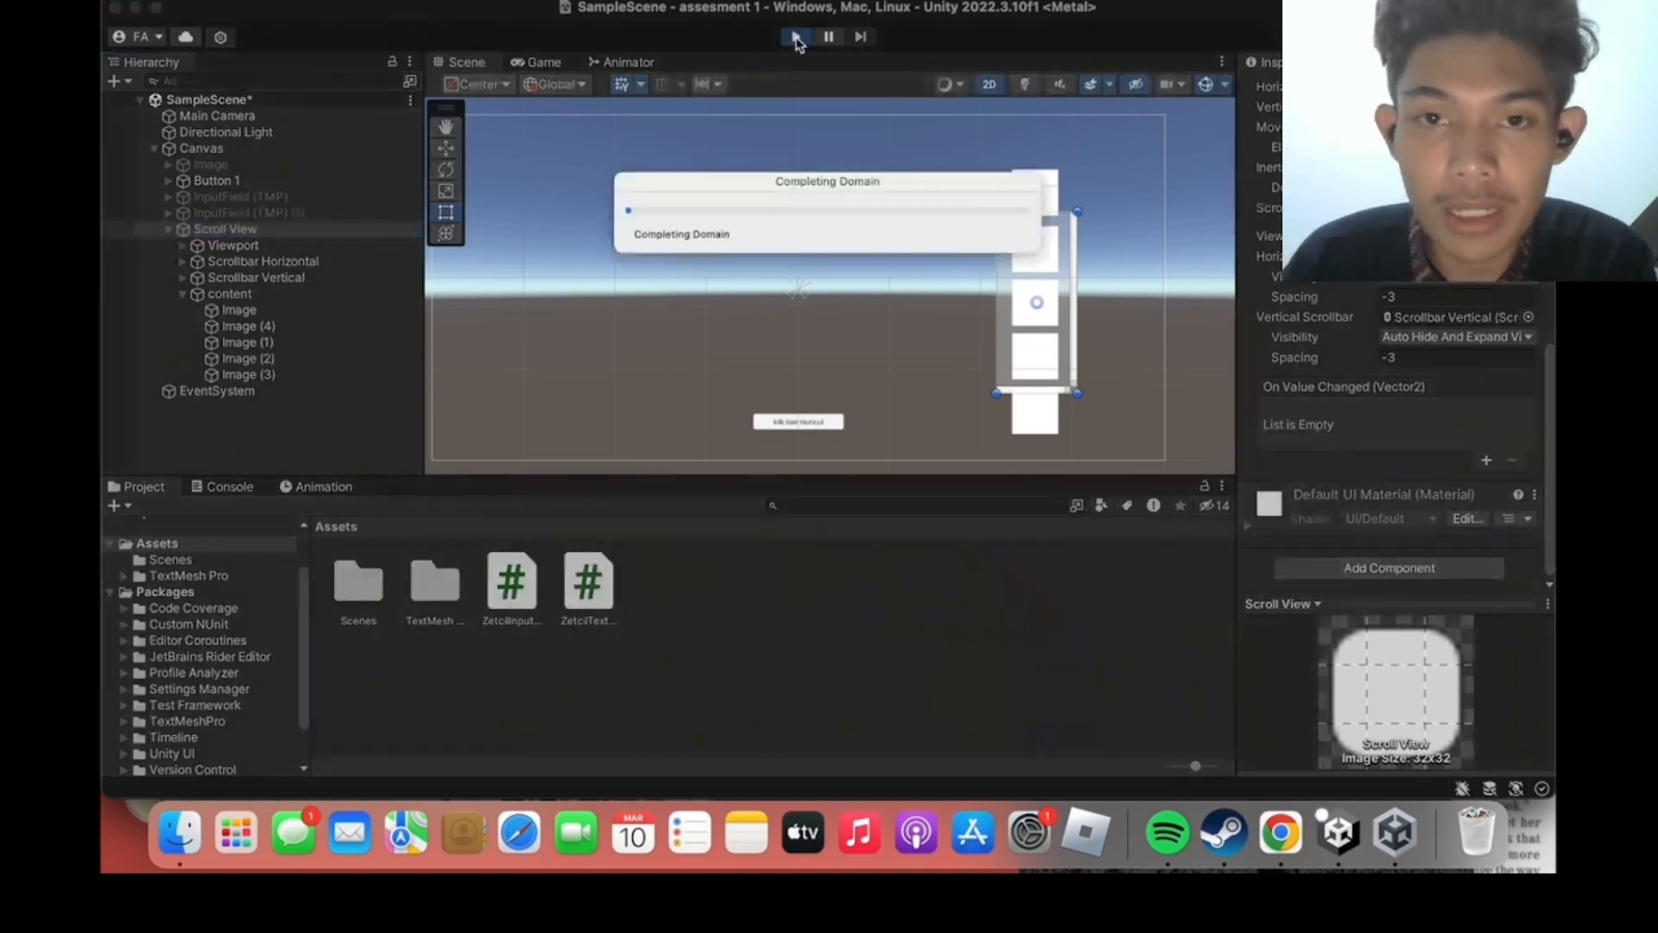
scroll(1333, 518, "down", 3)
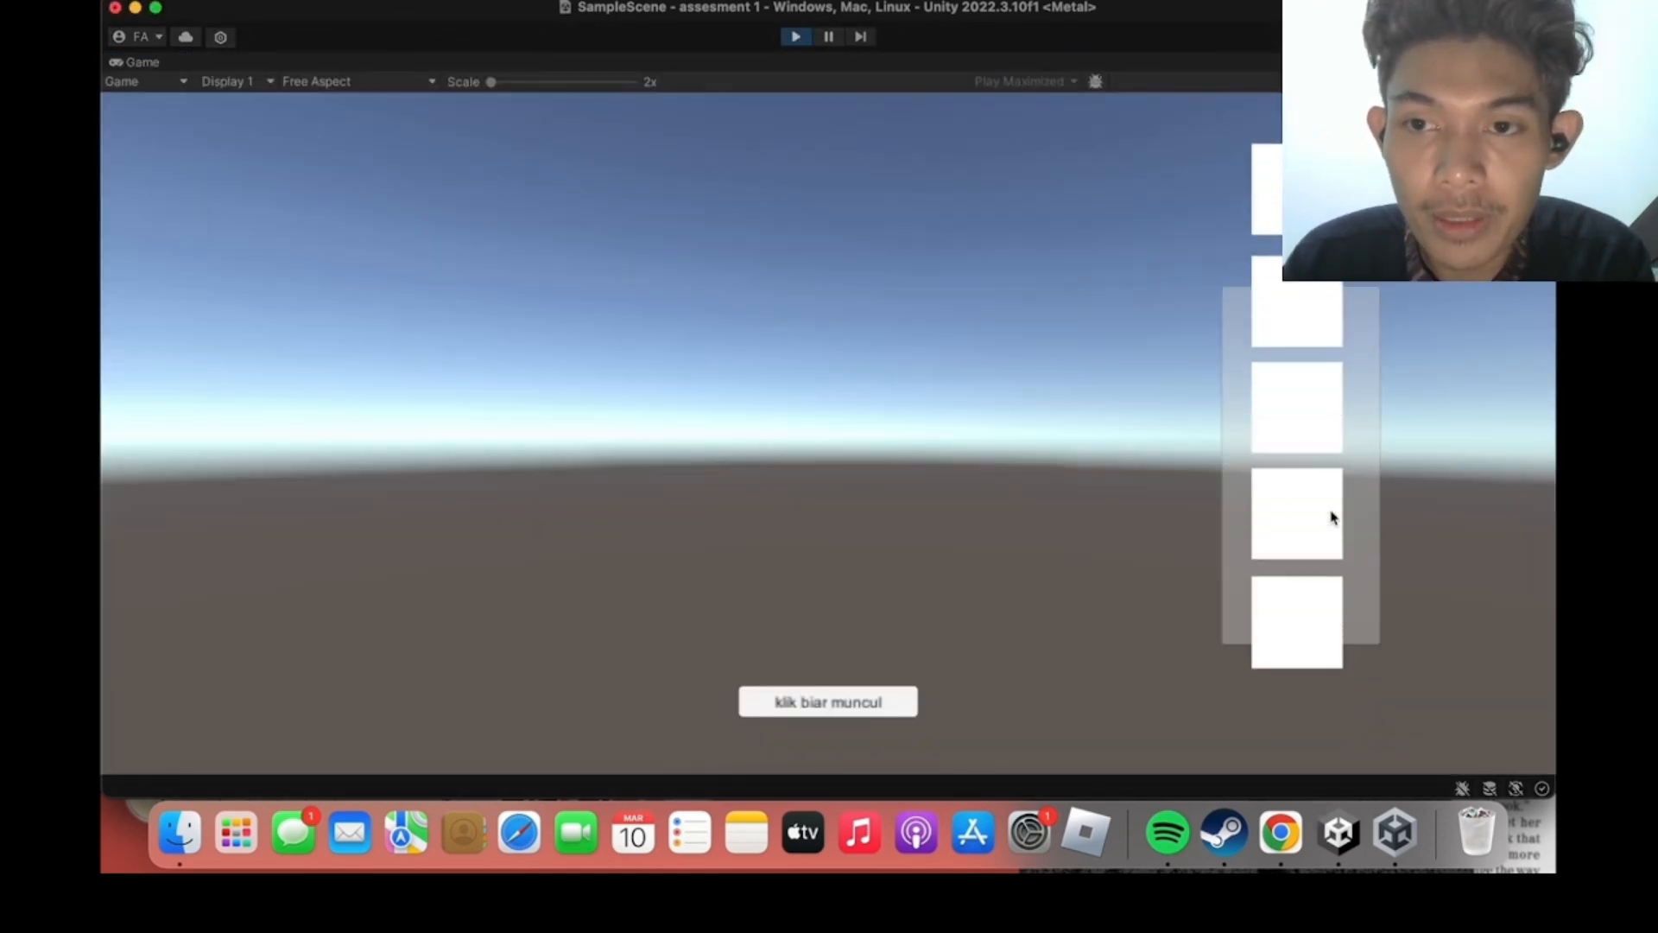
Scroll the image column up and down again in the running scene and stop play mode.
scroll(1333, 518, "up", 5)
scroll(1331, 516, "up", 2)
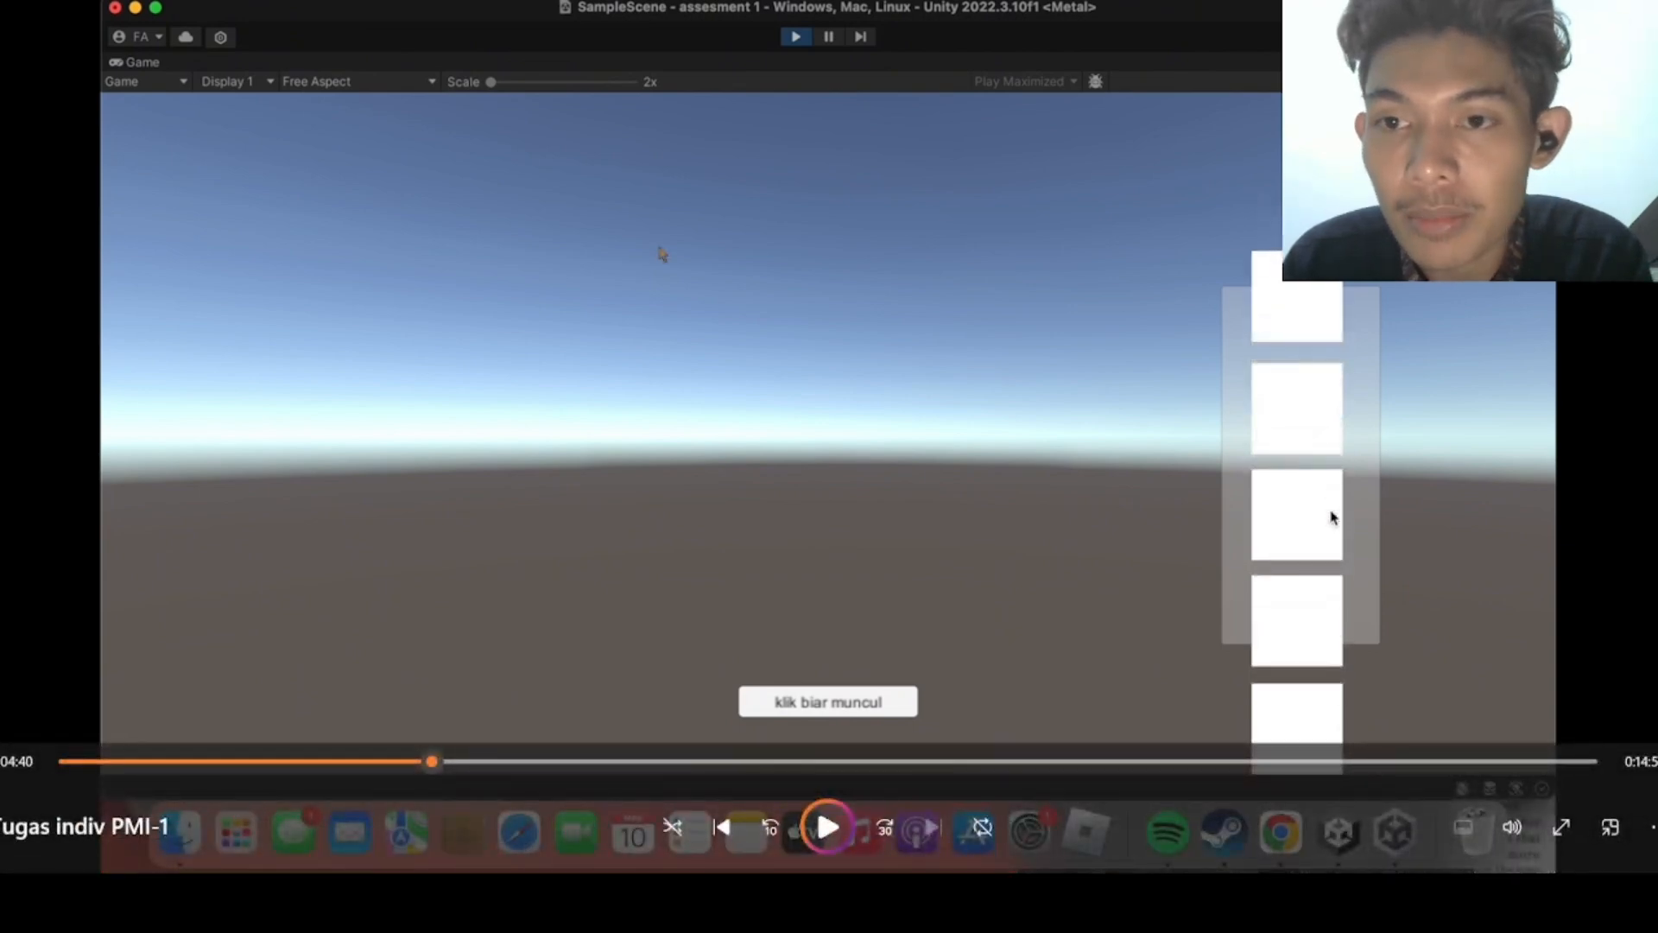
scroll(1331, 517, "down", 2)
left_click(796, 38)
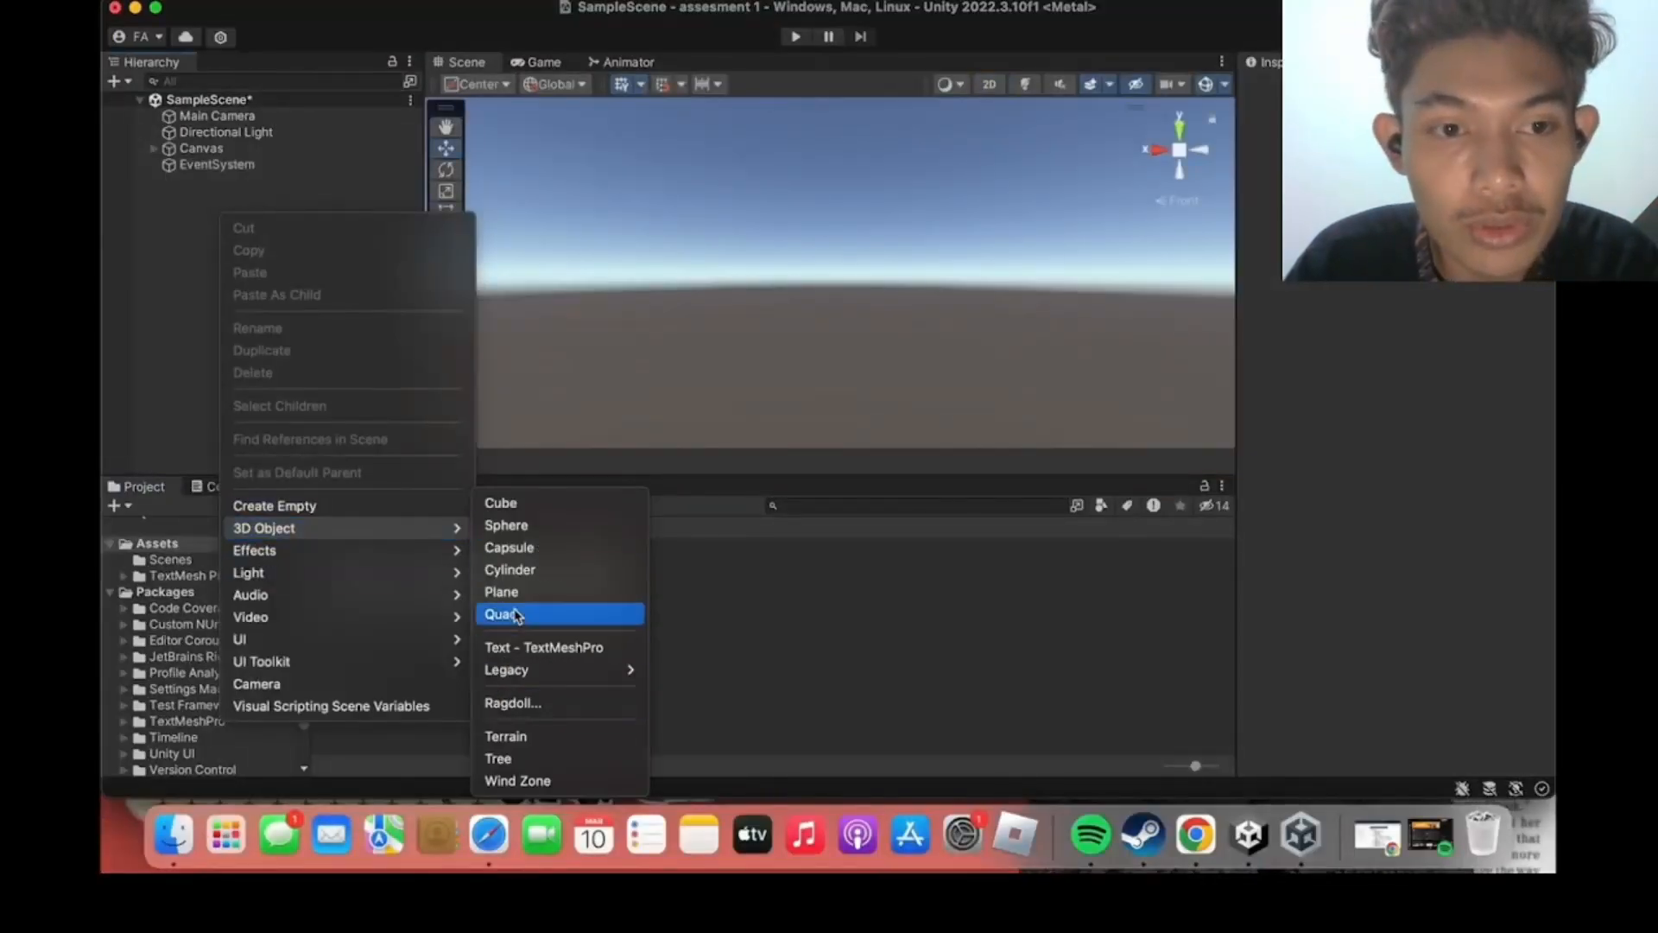
Add a 3D Plane object to the scene.
left_click(511, 592)
left_click(663, 254)
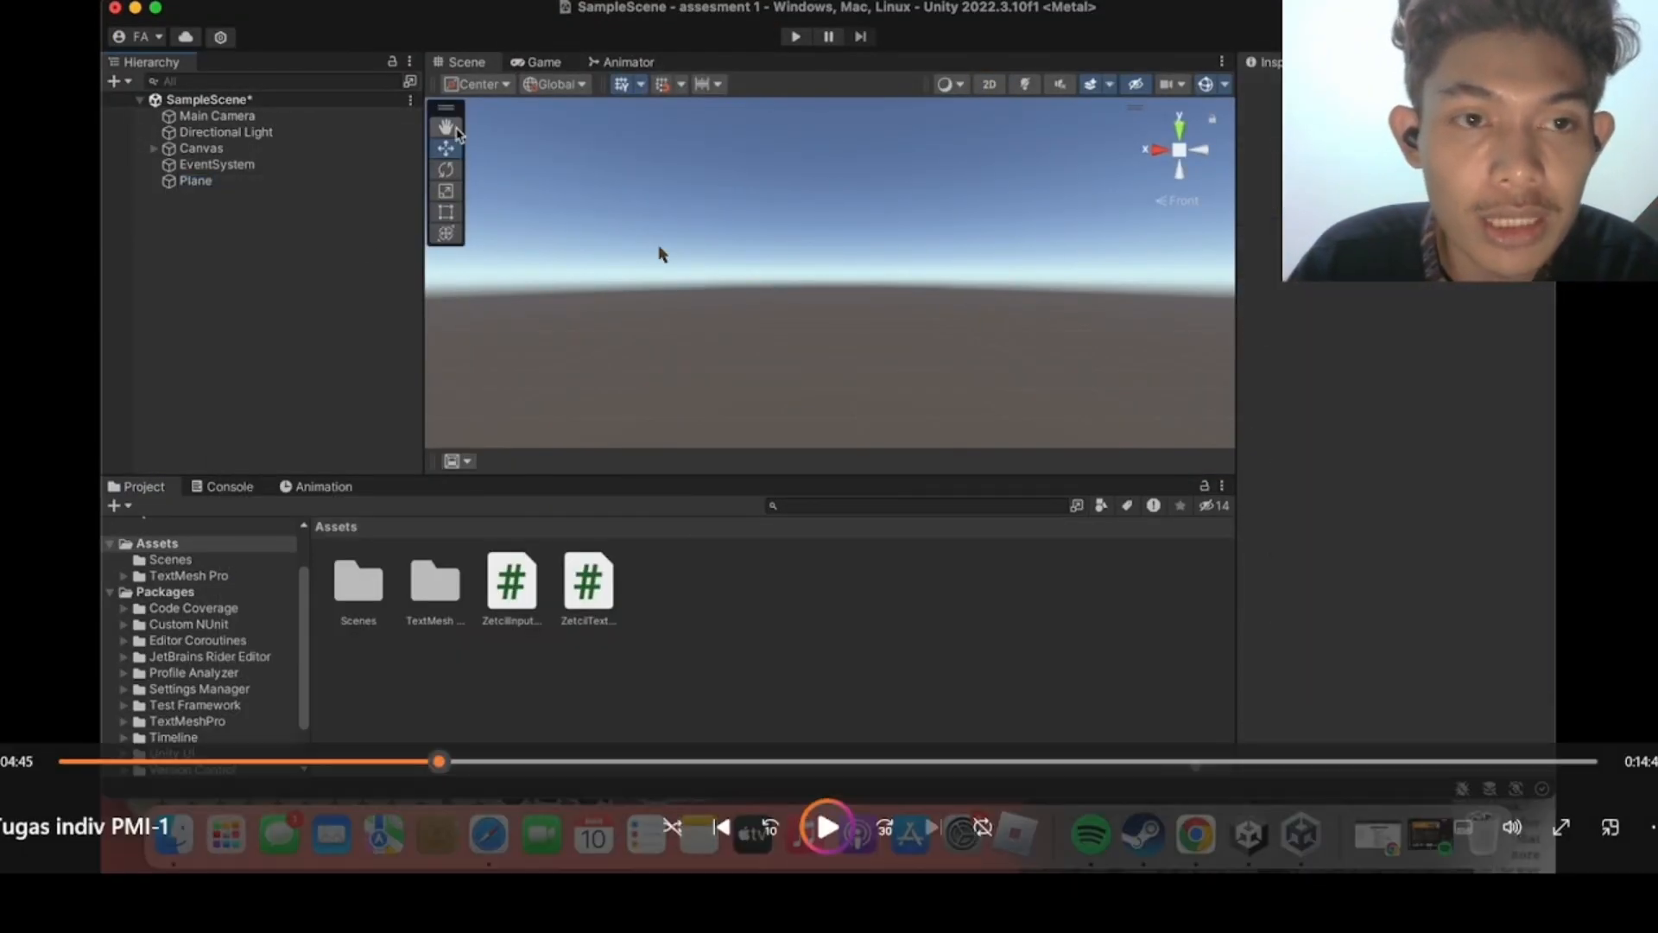
key("space")
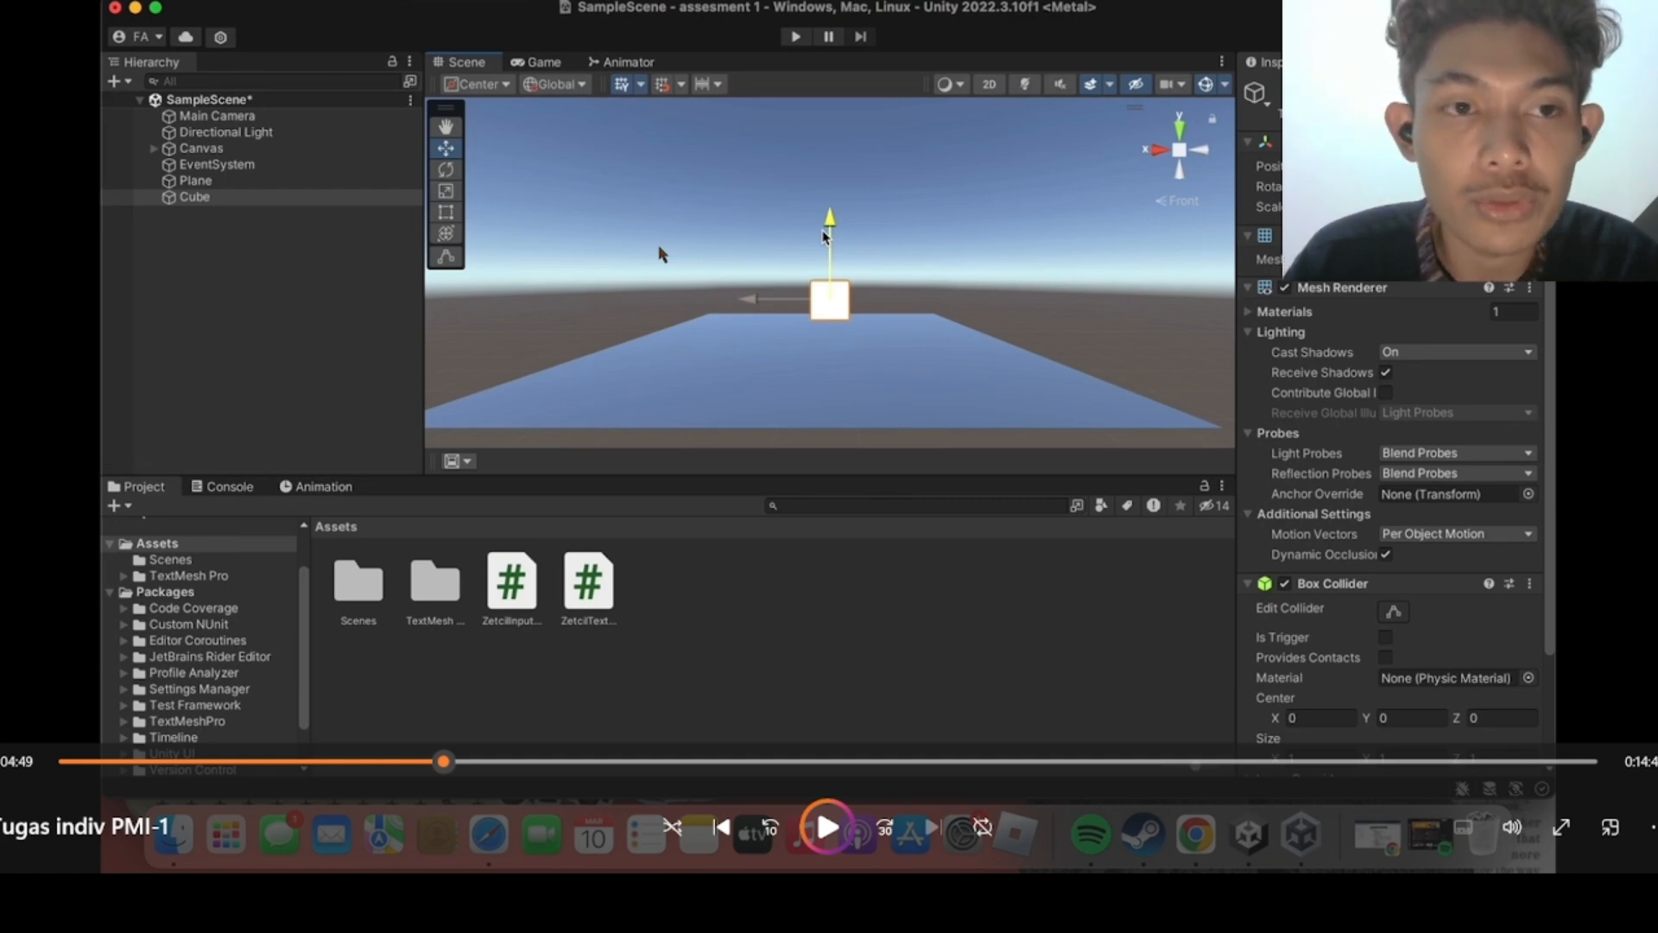
key("space")
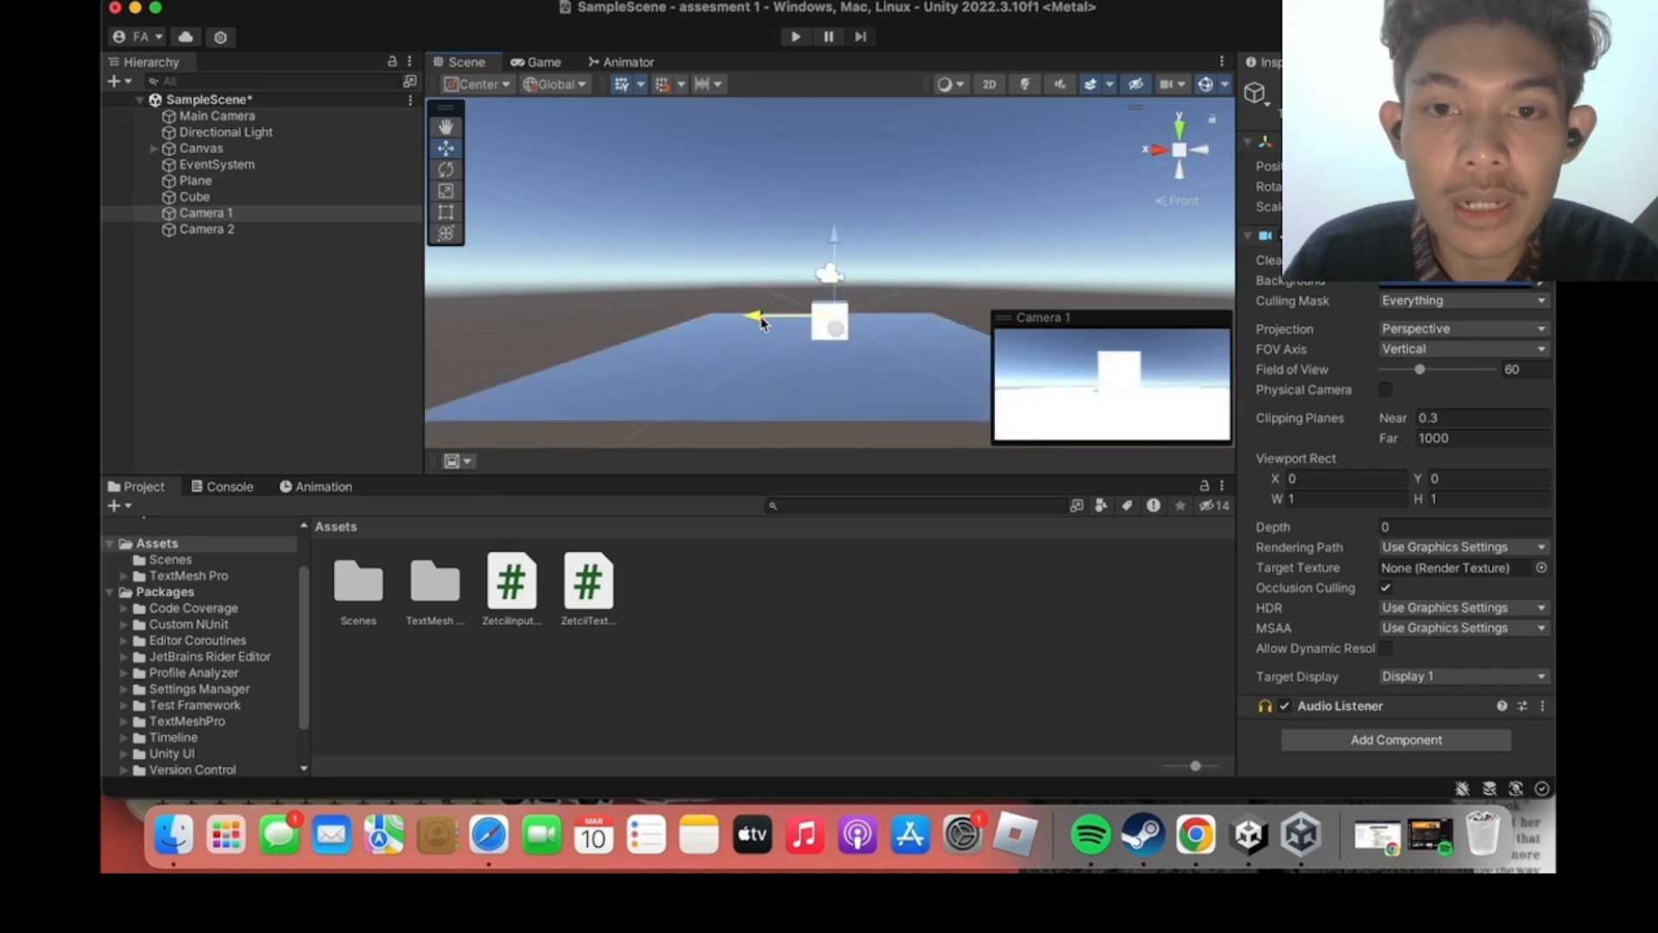
Nudge Camera 1 slightly along its horizontal axis to adjust how it frames the cube, and clear the selection.
left_click_drag(760, 317, 756, 317)
left_click(371, 234)
left_click(328, 218)
left_click(326, 241)
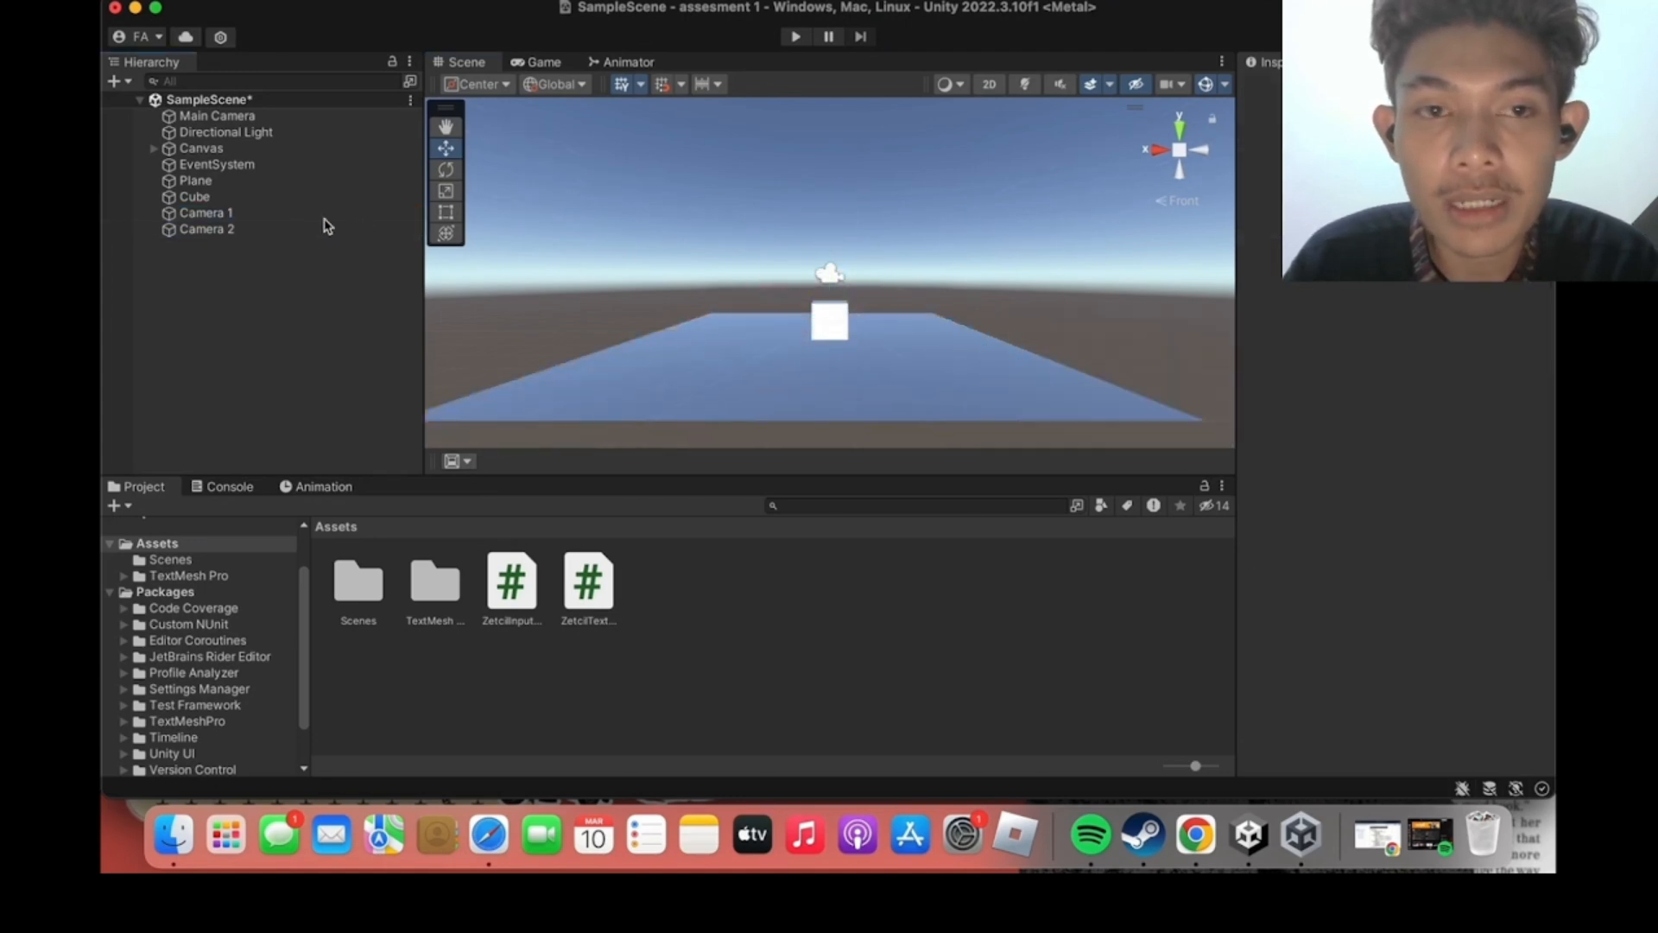
Rotate Camera 2 and lower it so that it looks down at the cube and plane from above.
left_click(327, 228)
key("e")
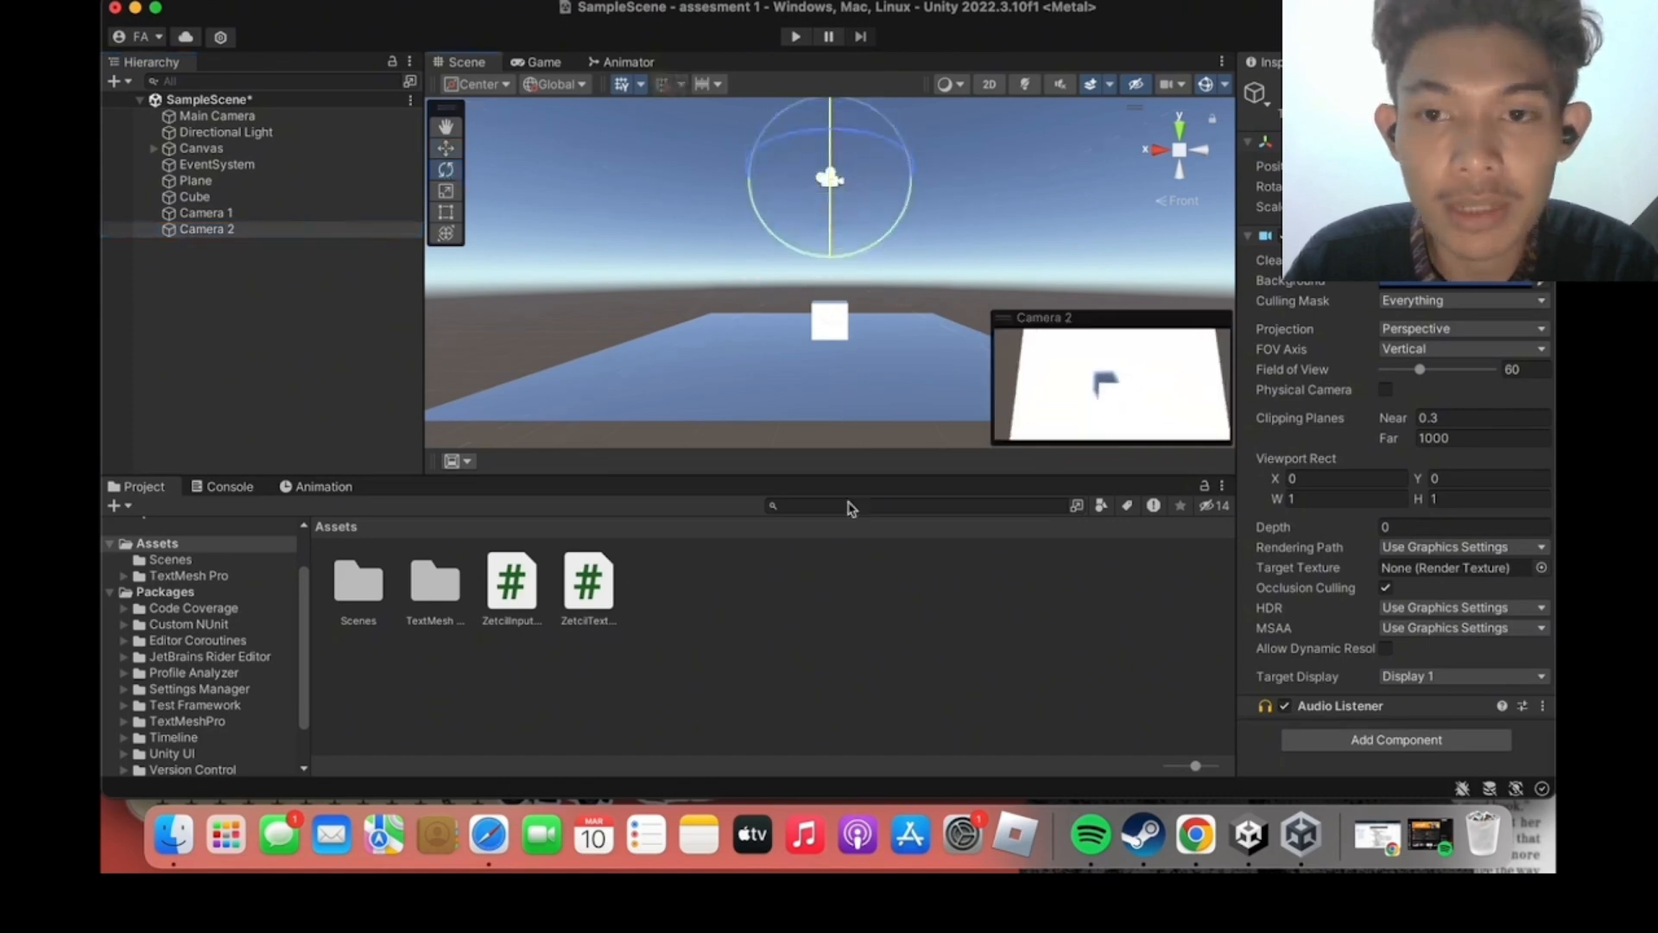
key("w")
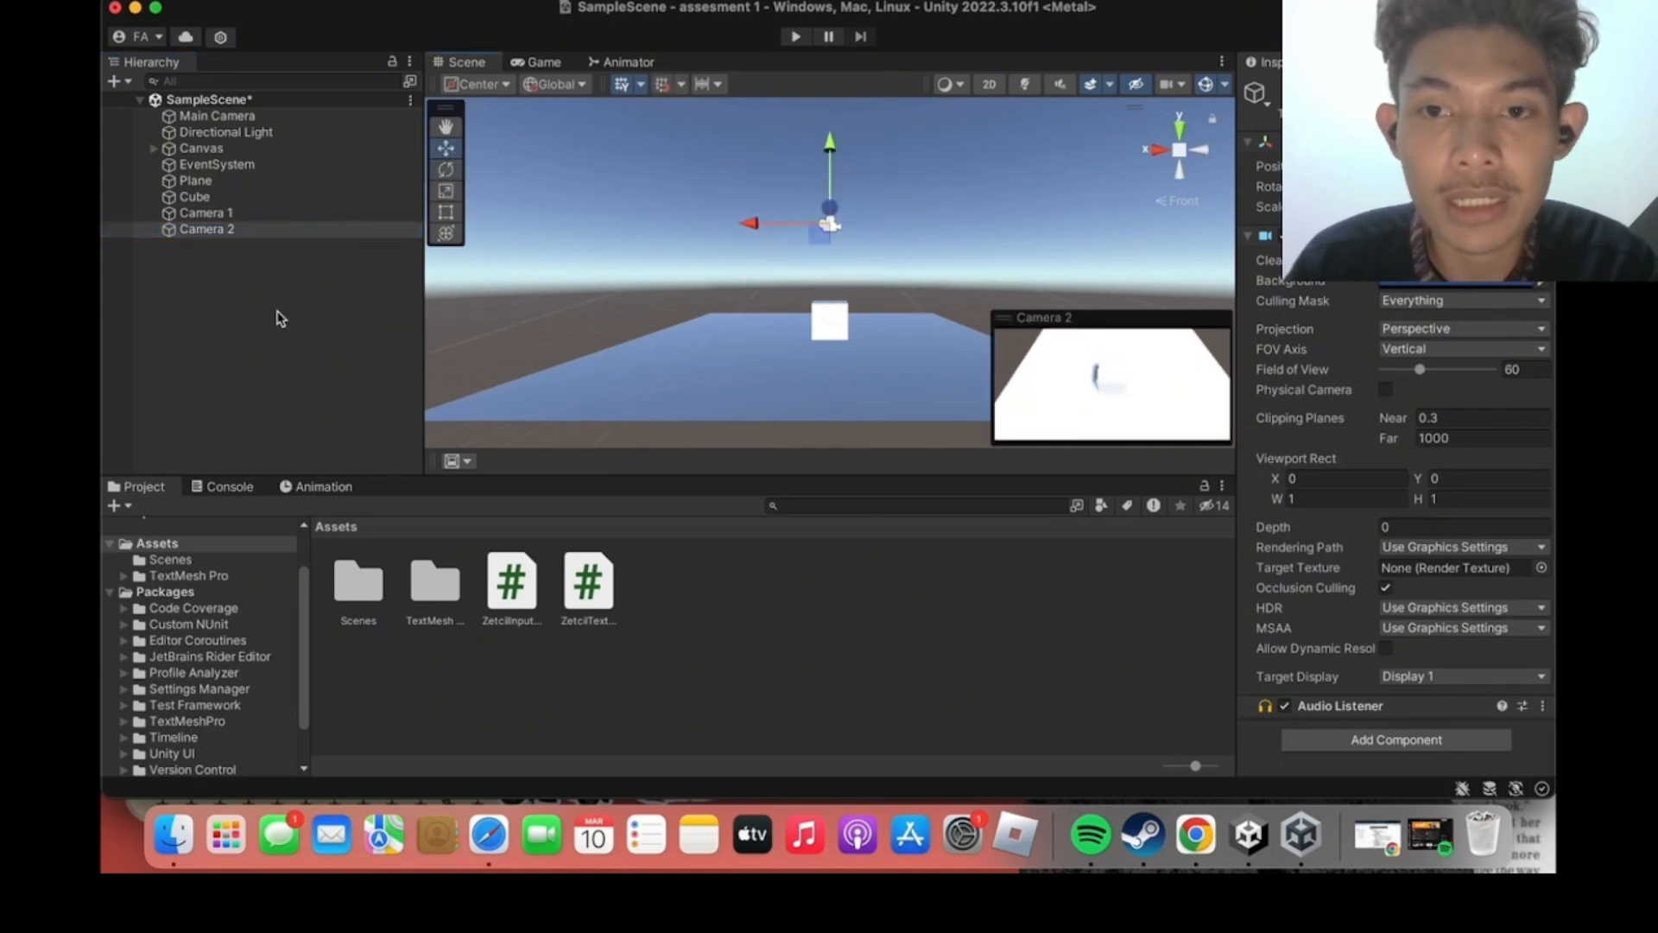
left_click(279, 318)
left_click(304, 230)
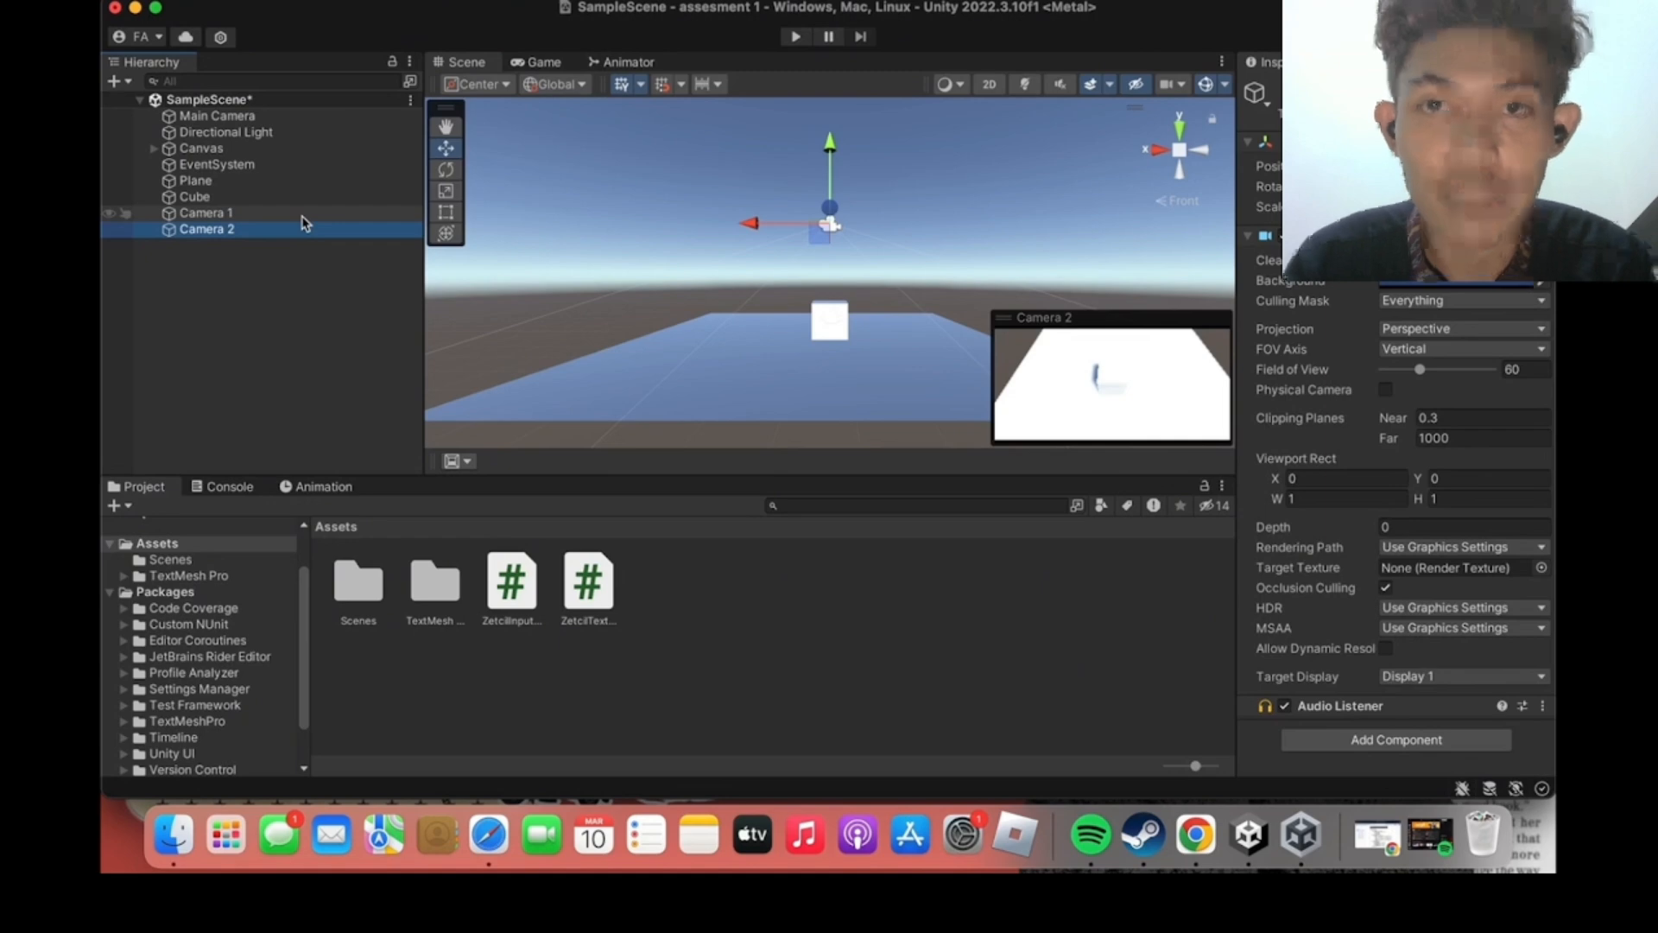
Check the Game view output while comparing Camera 1 and Camera 2, and return to the Scene view.
left_click(545, 66)
left_click(320, 216)
left_click(320, 230)
left_click(320, 216)
left_click(475, 65)
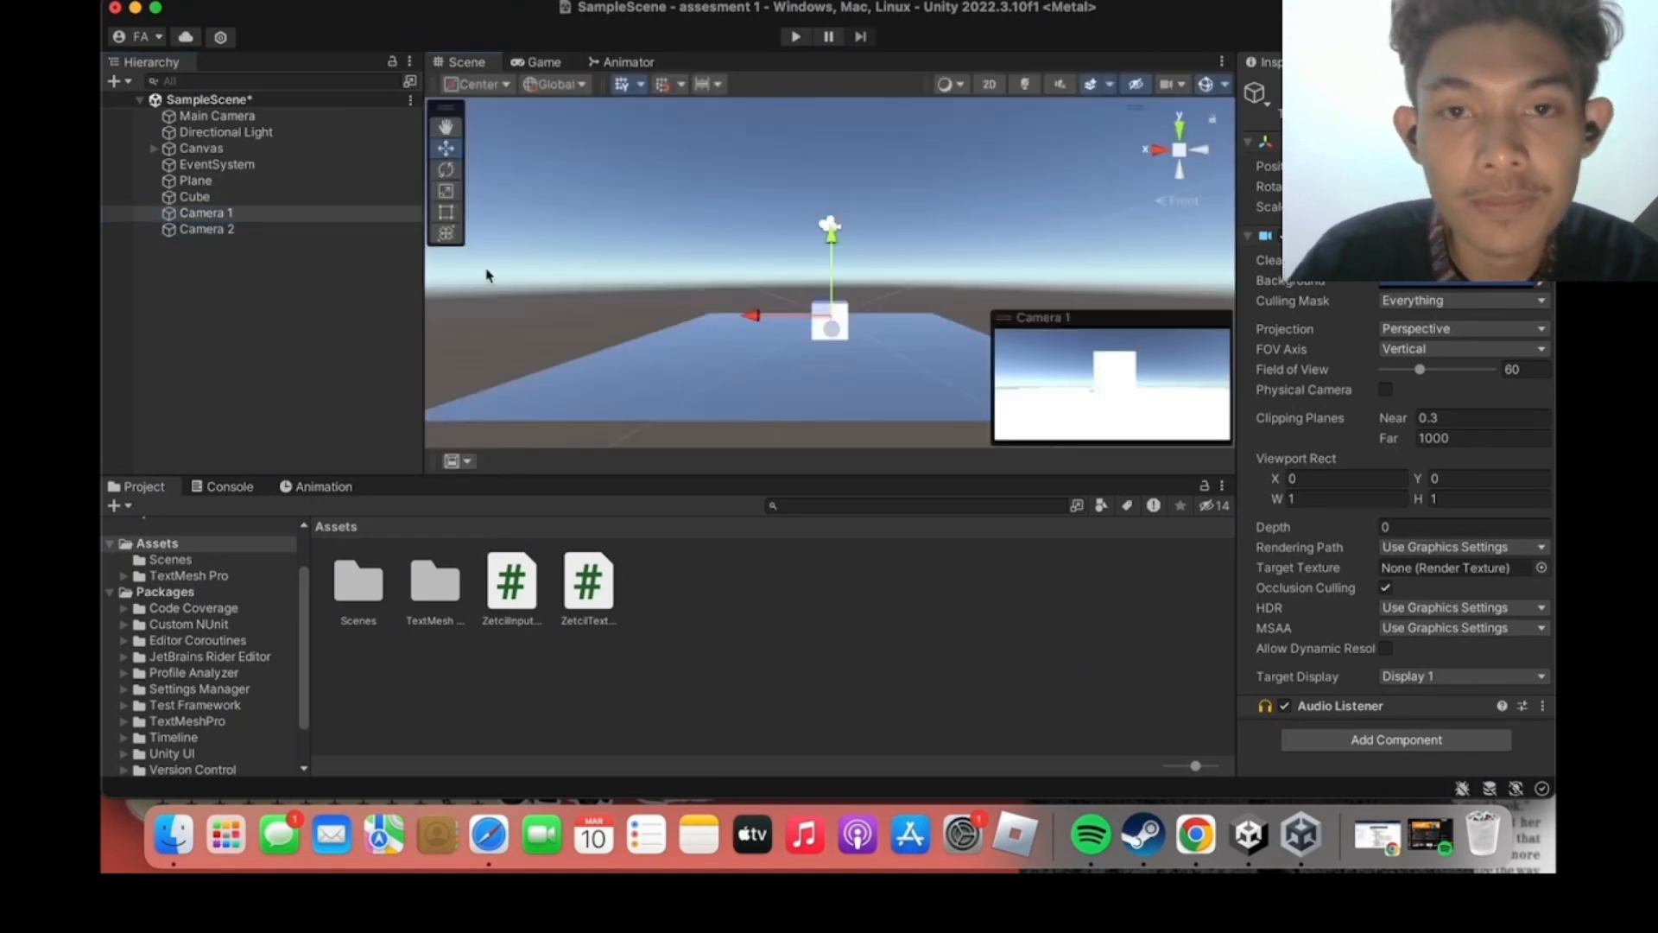
Deactivate the Main Camera and check the Game view output with Camera 1 and Camera 2 selected in turn.
left_click(259, 116)
left_click(1286, 90)
left_click(250, 213)
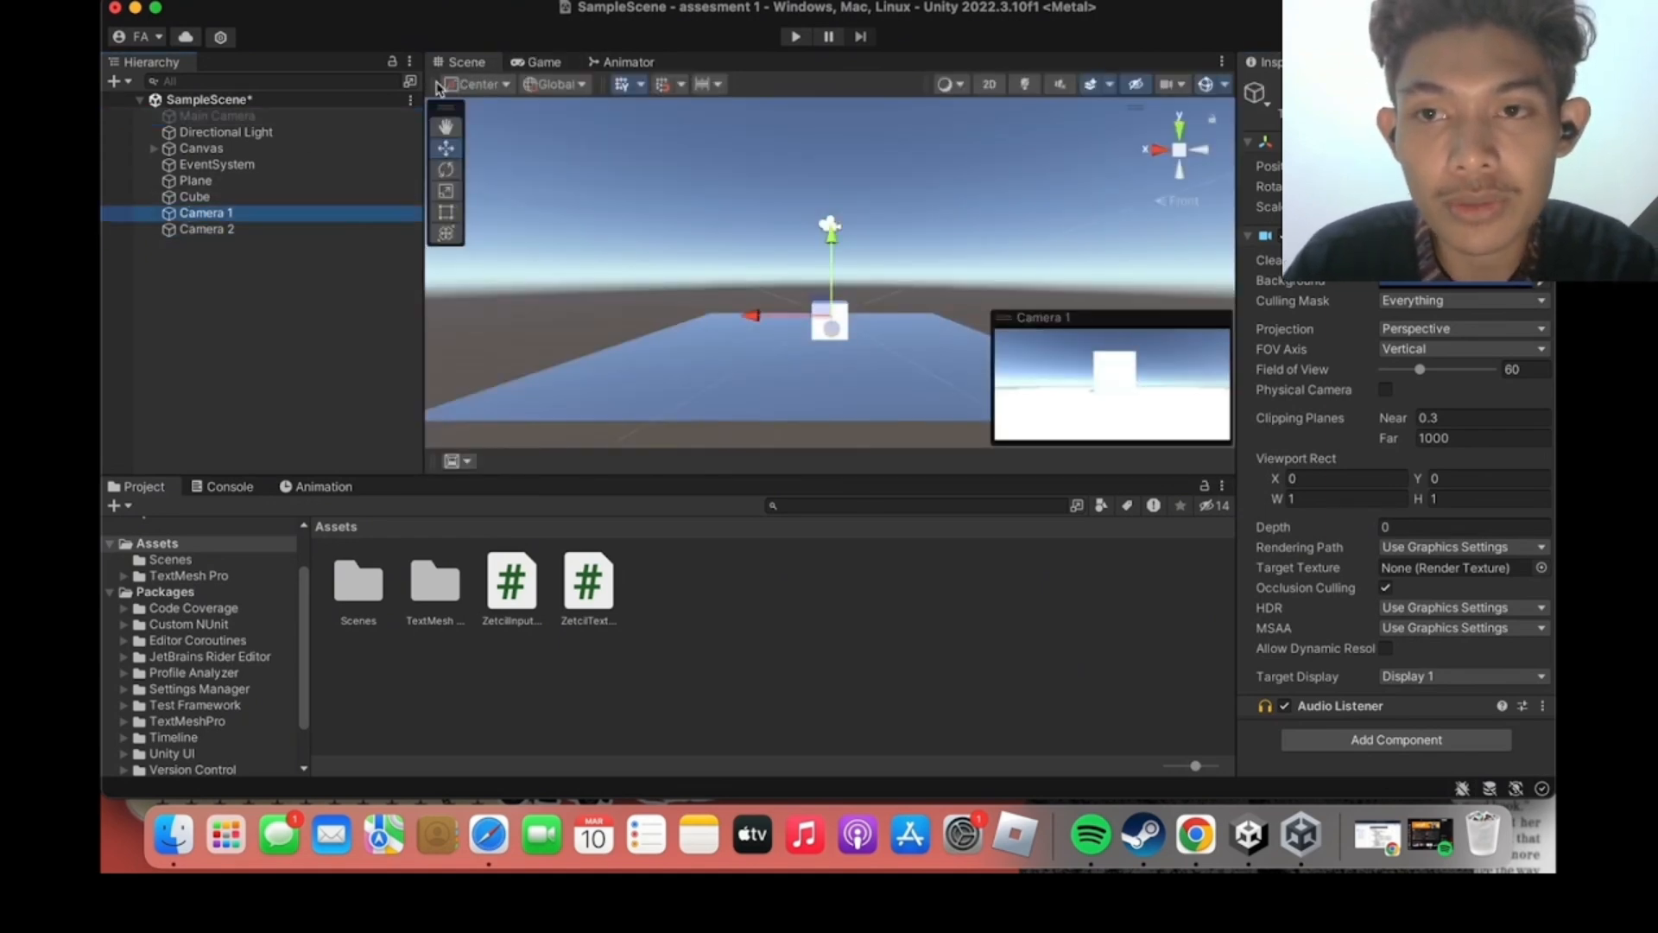
left_click(545, 64)
left_click(340, 230)
left_click(311, 214)
left_click(296, 231)
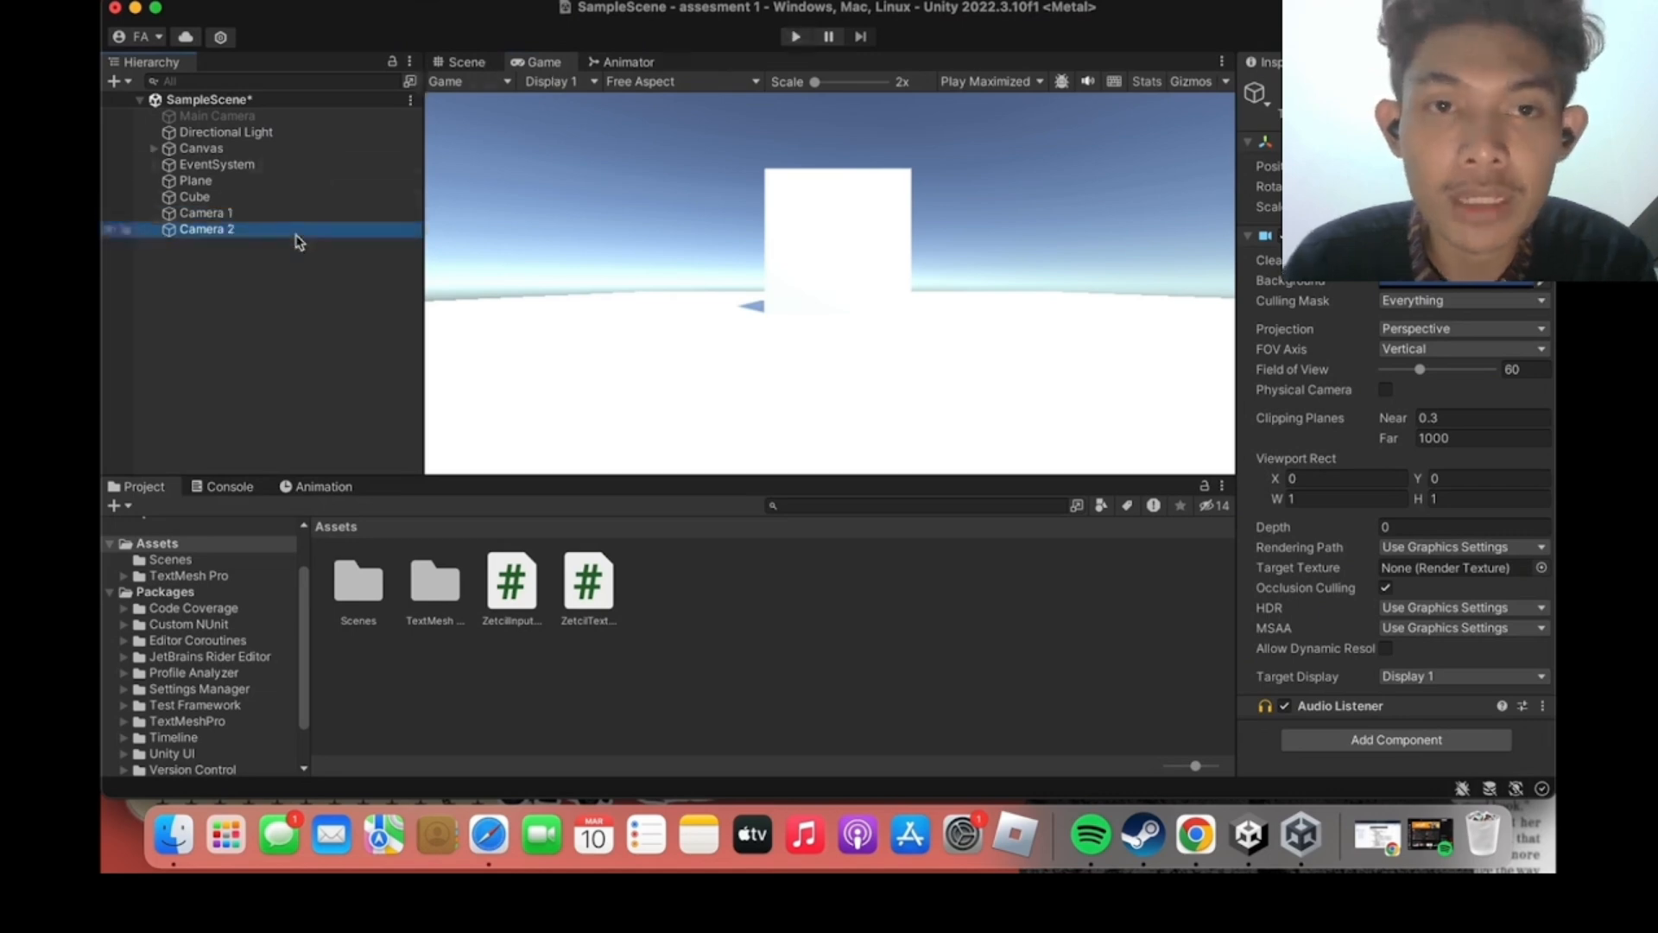
Set the Viewport Rect X and Y of Camera 2 to 0.5.
left_click(1303, 478)
type("0.5")
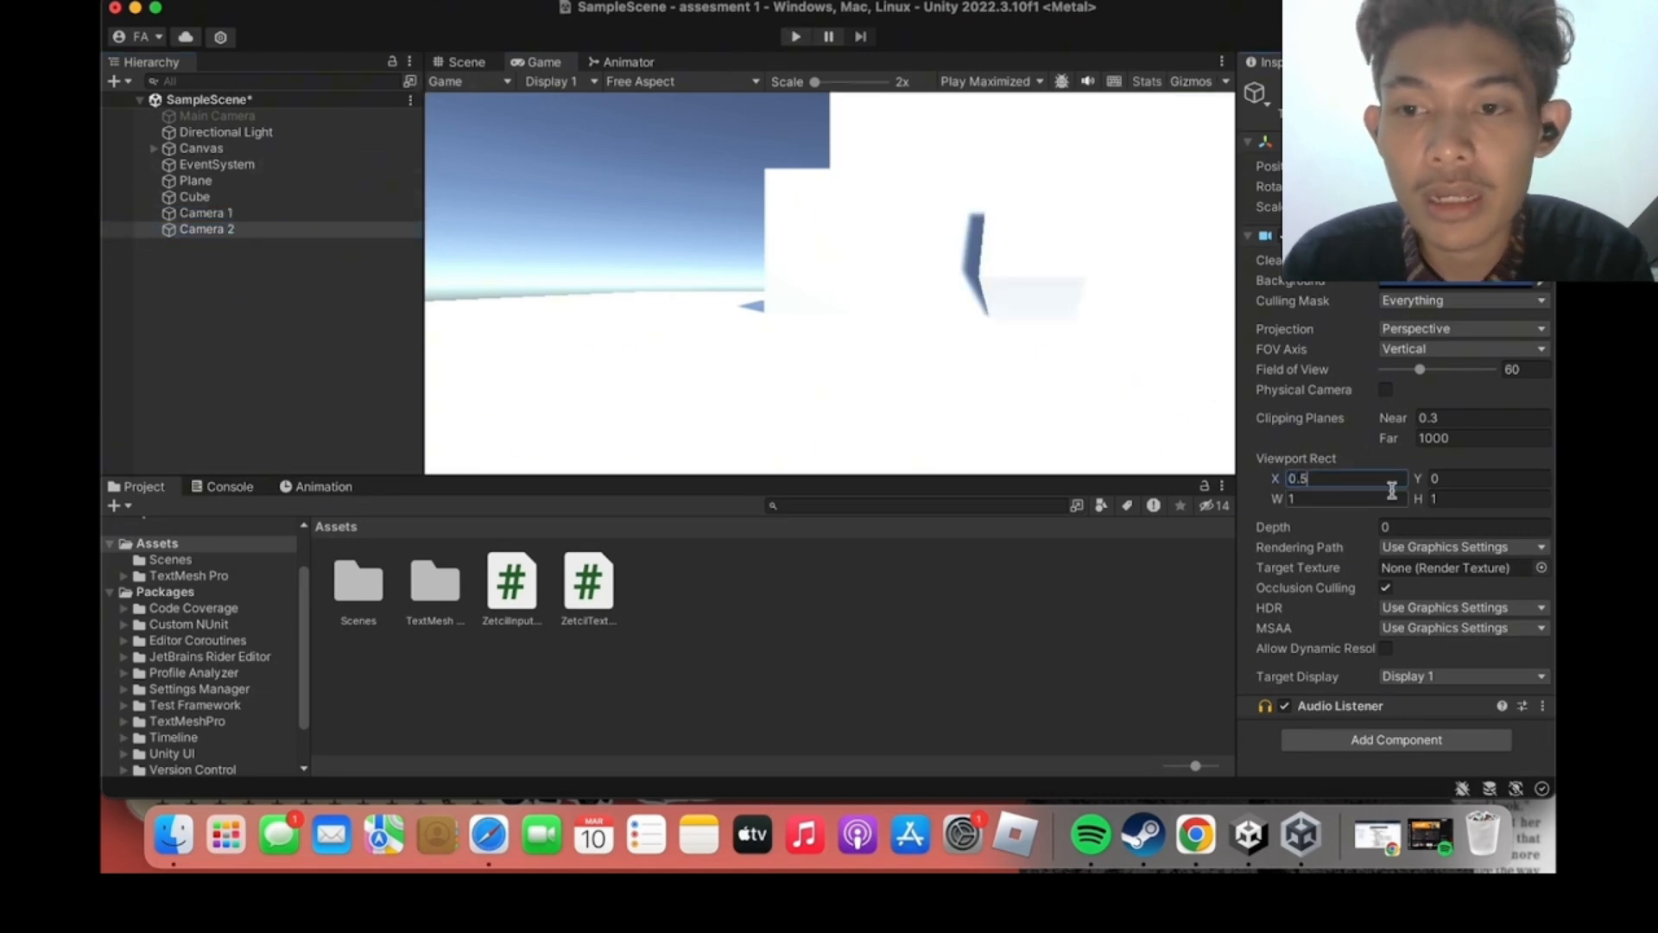
left_click(1443, 479)
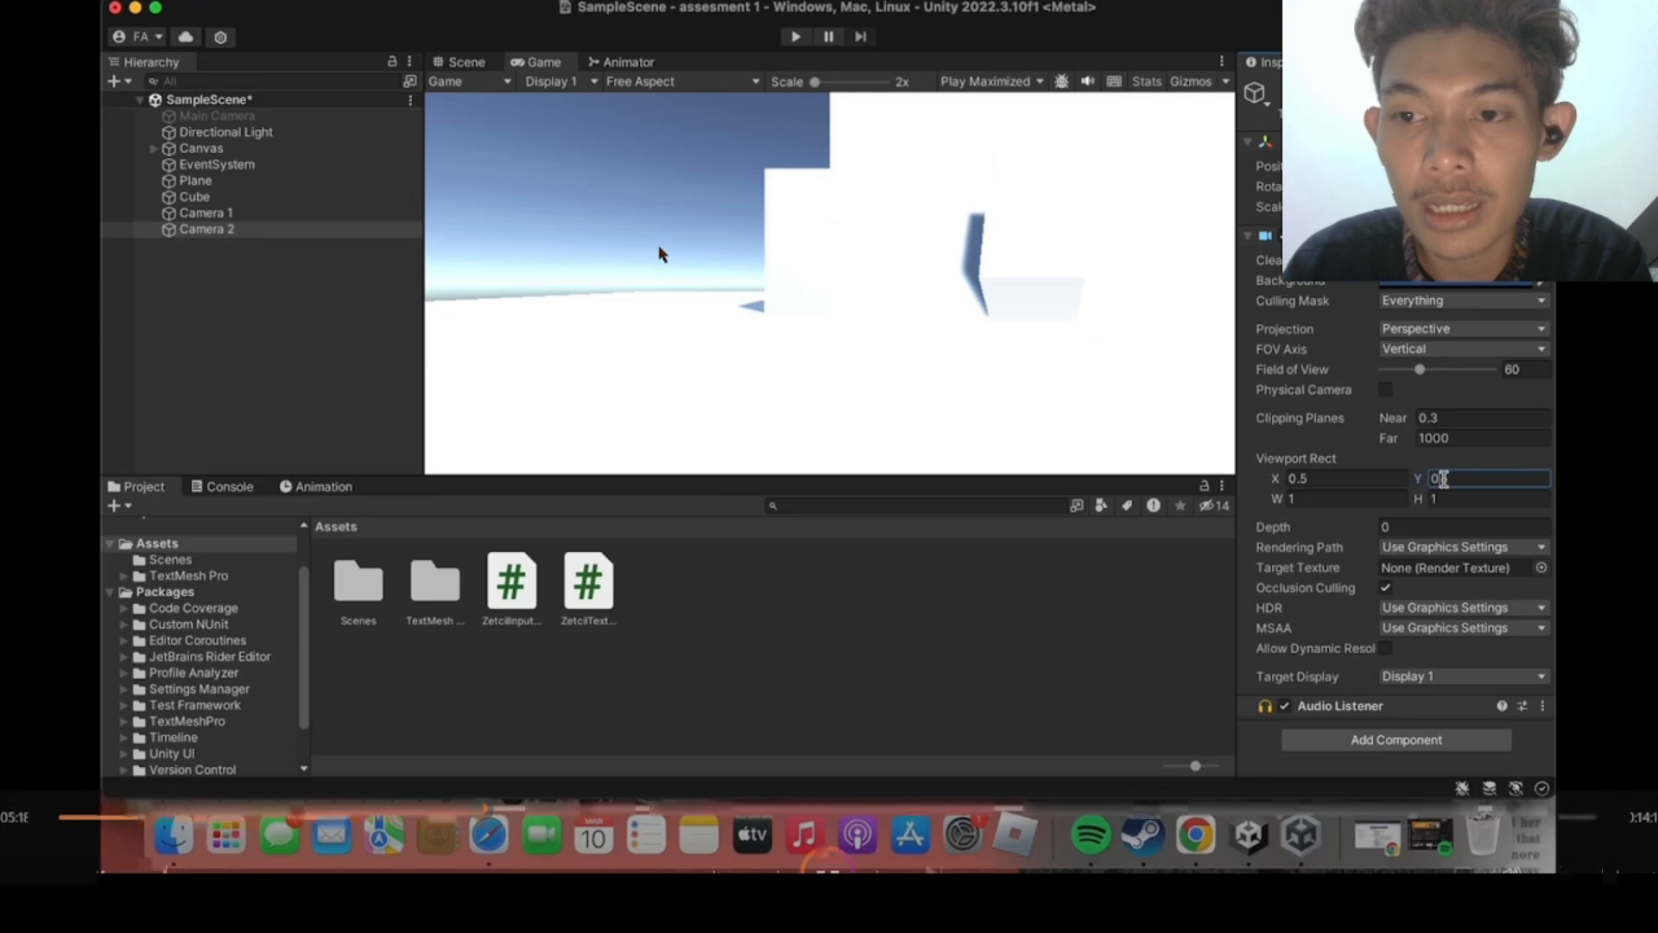
type("0.5")
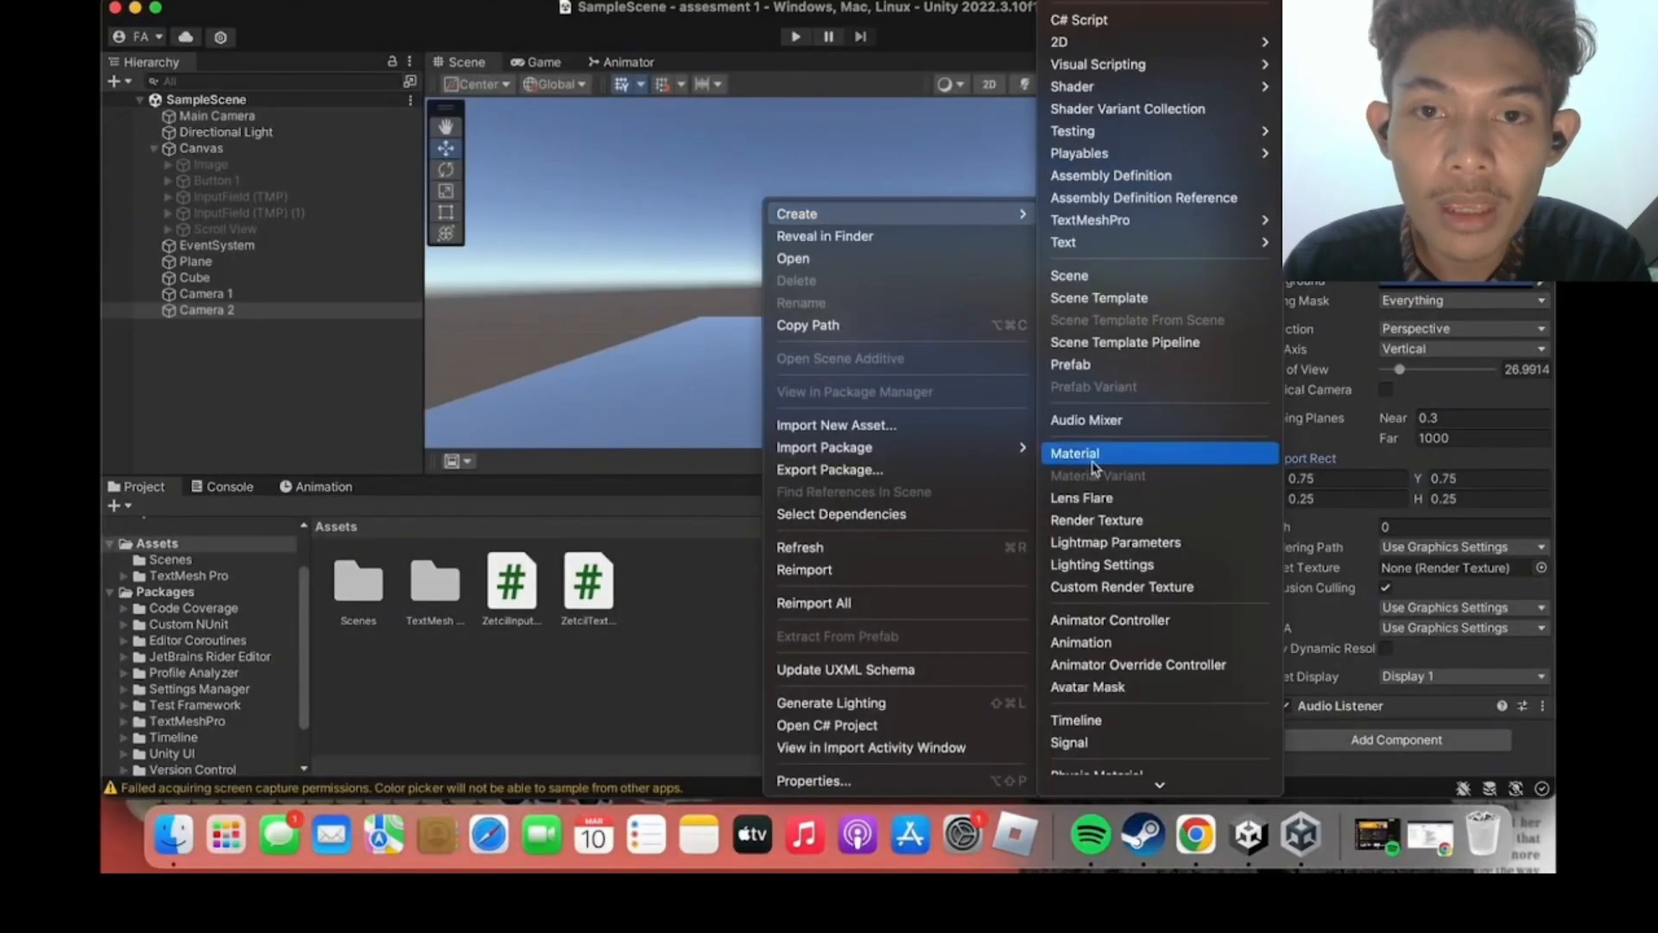
Create a Render Texture asset named Camera2RenderTexture and assign it as the Target Texture of Camera 2.
left_click(1093, 504)
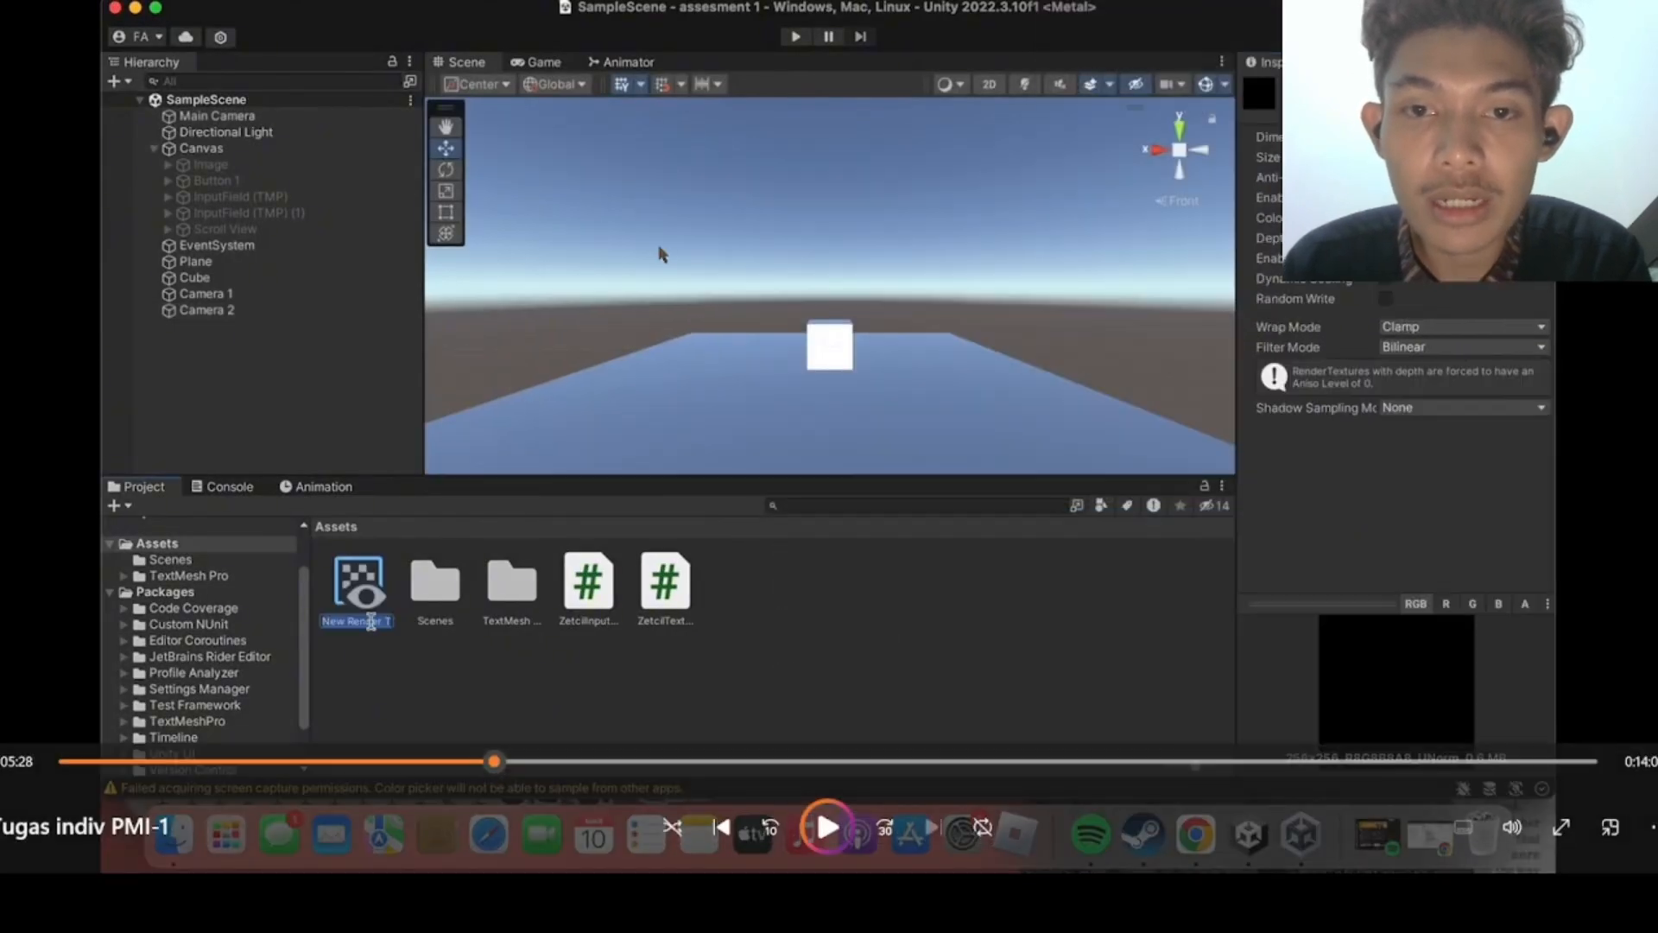
type("camera")
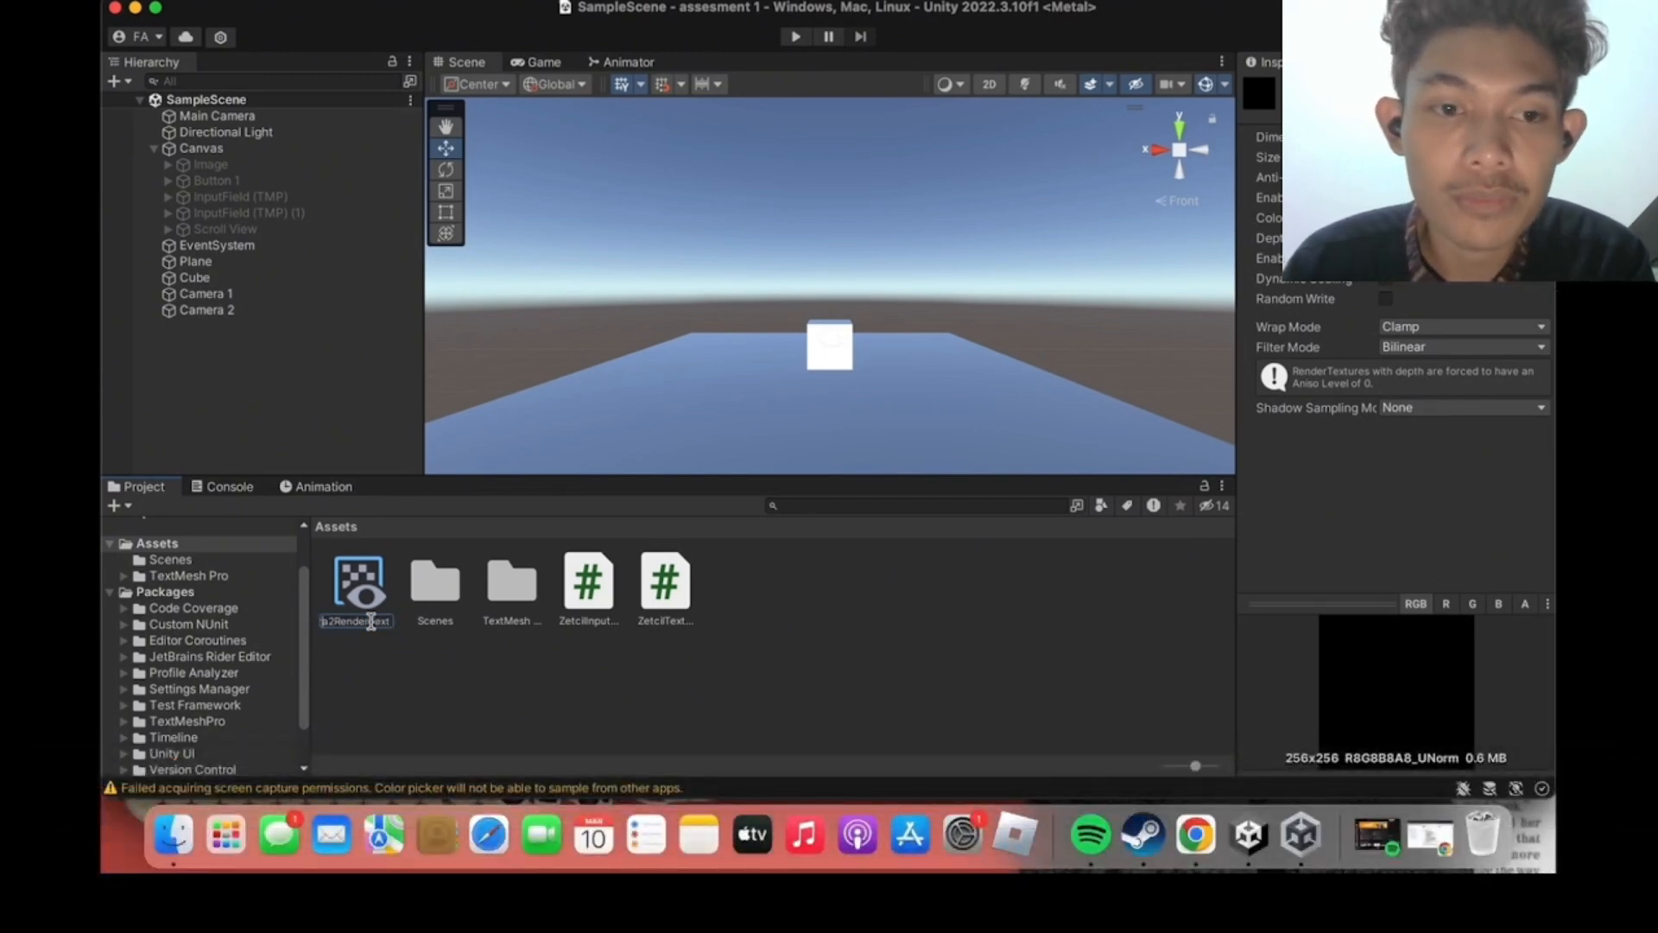
key("Return")
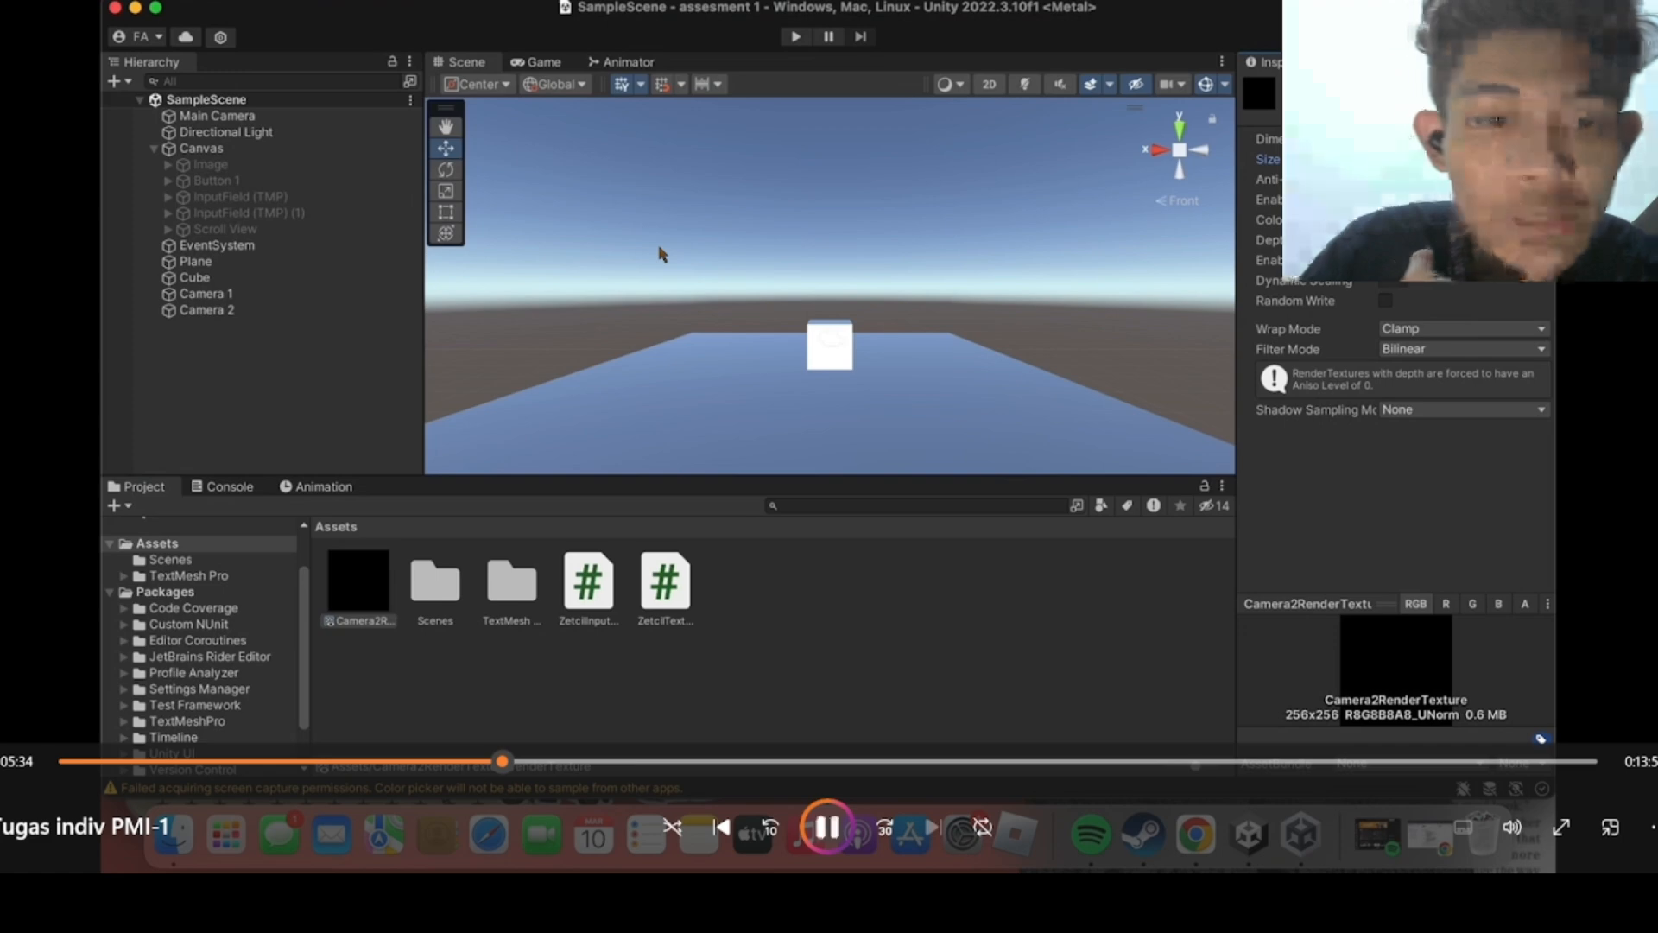
left_click(362, 584)
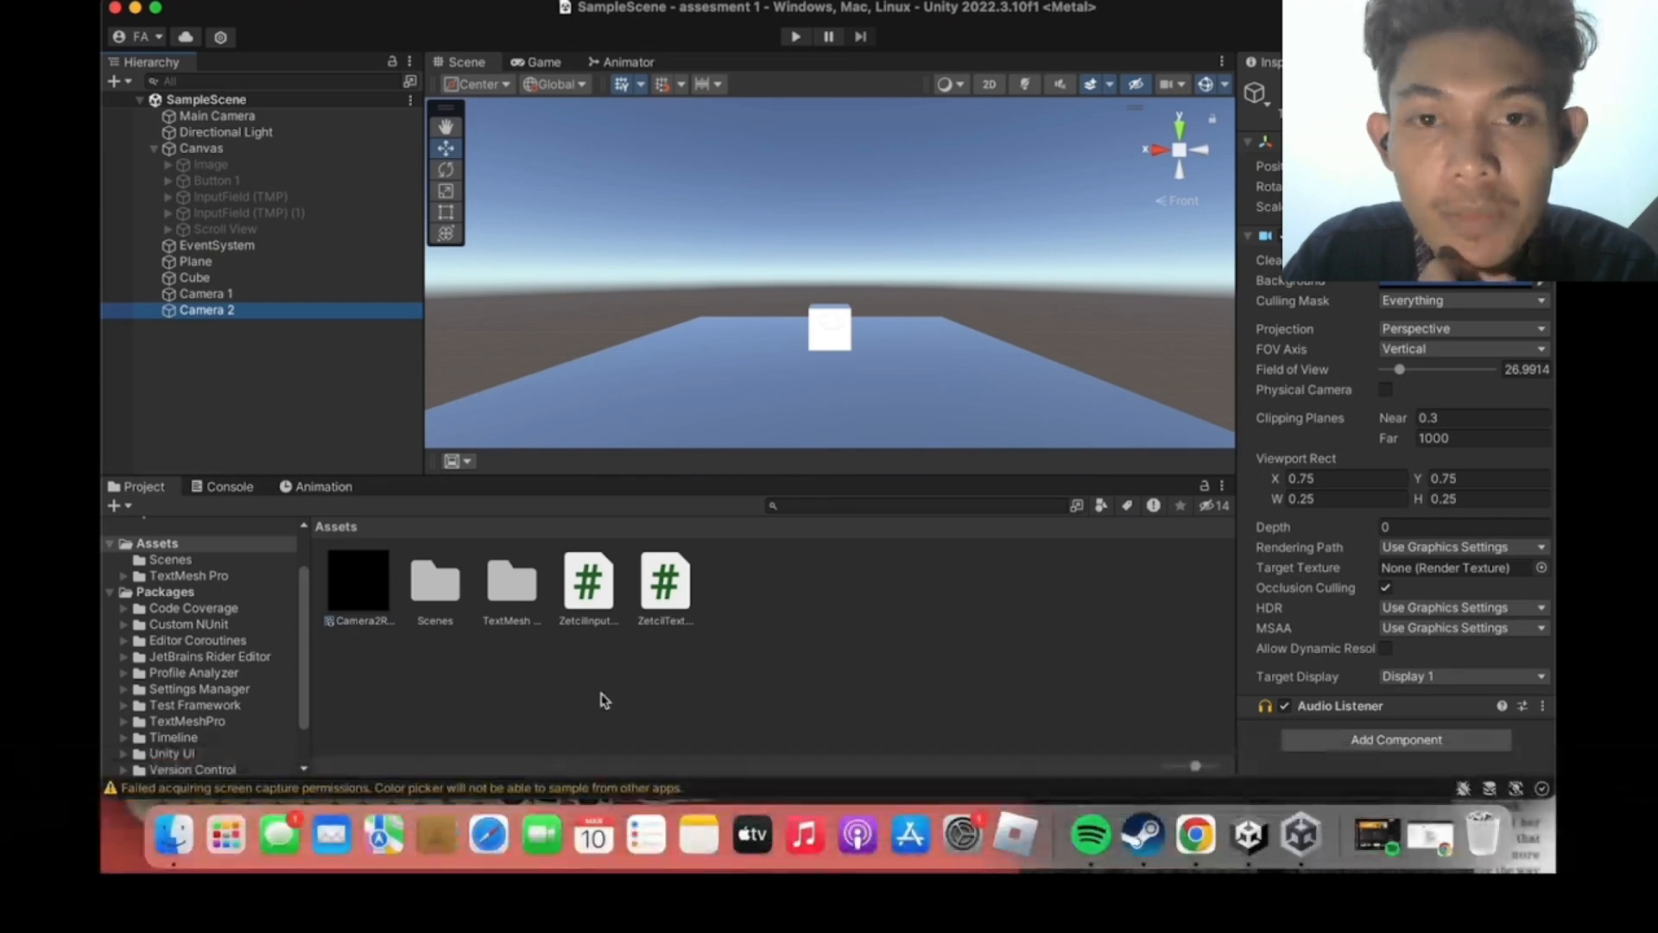
left_click_drag(369, 588, 1459, 568)
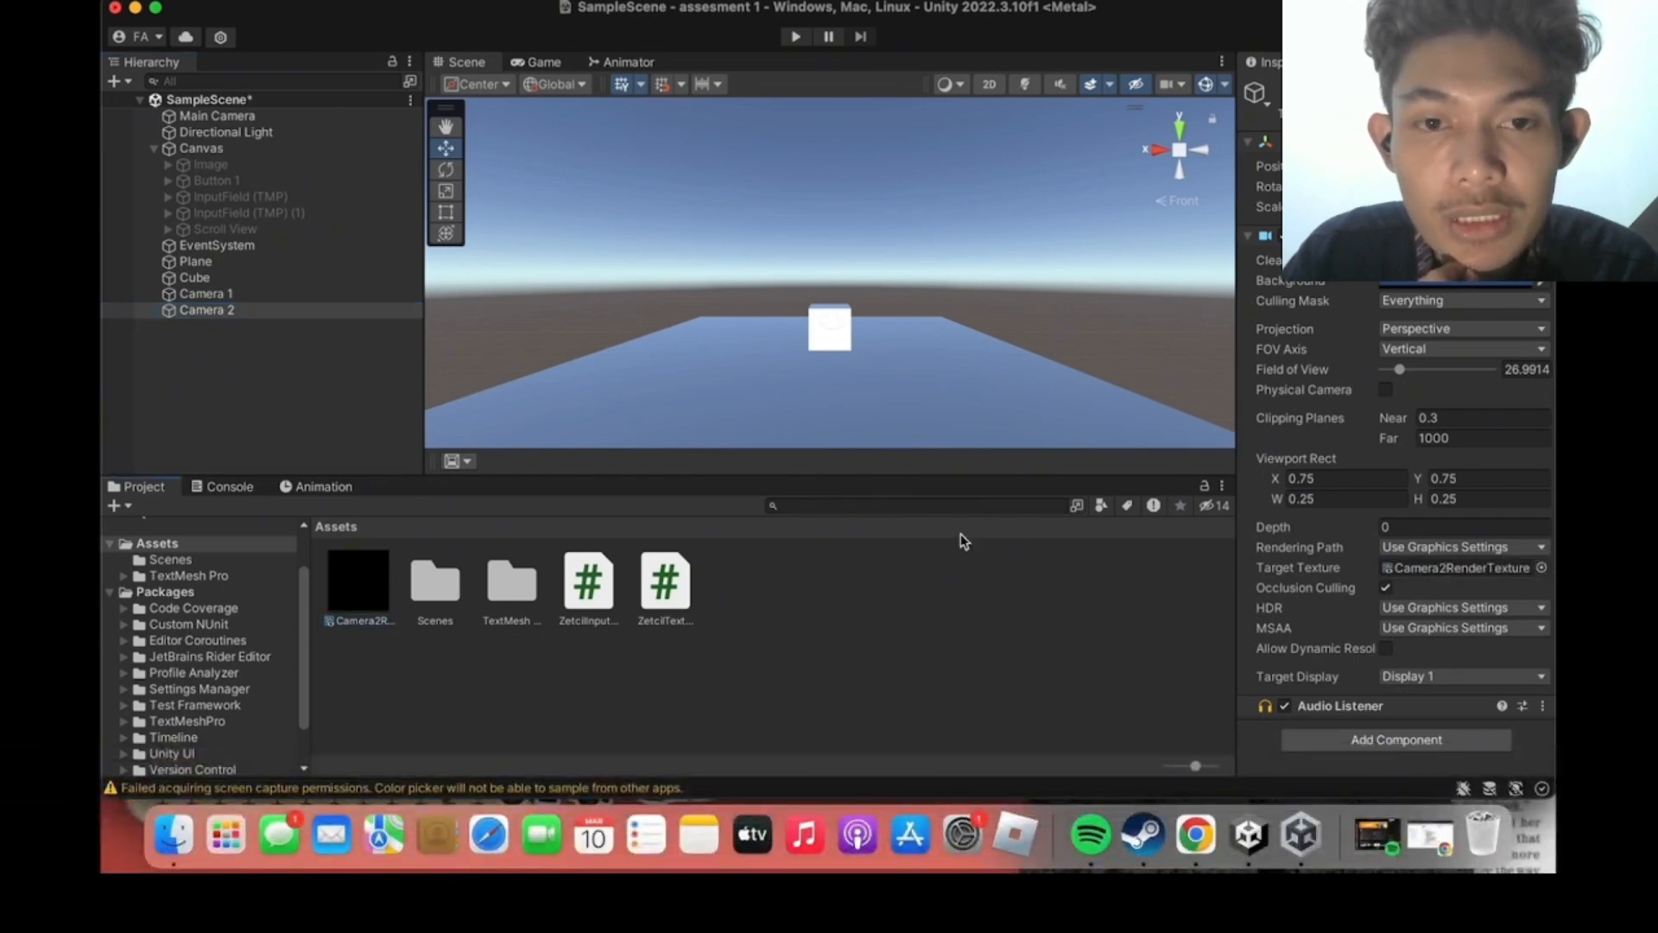
Add a Raw Image UI element to the Canvas.
left_click(237, 345)
right_click(236, 345)
mouse_move(362, 713)
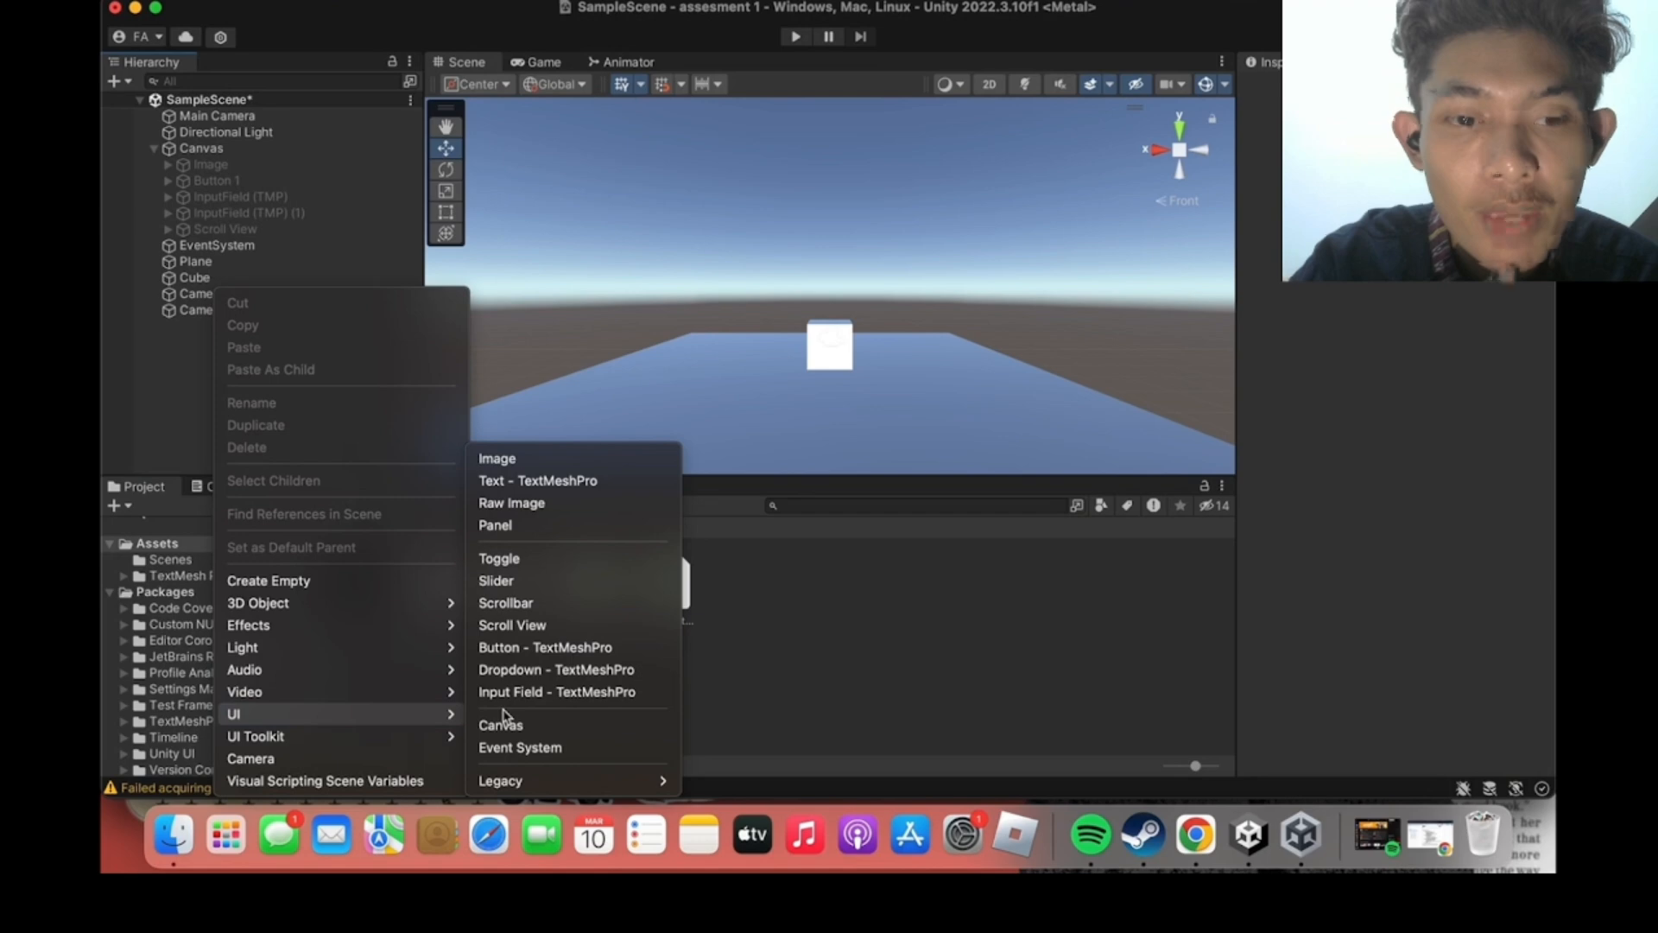
left_click(511, 502)
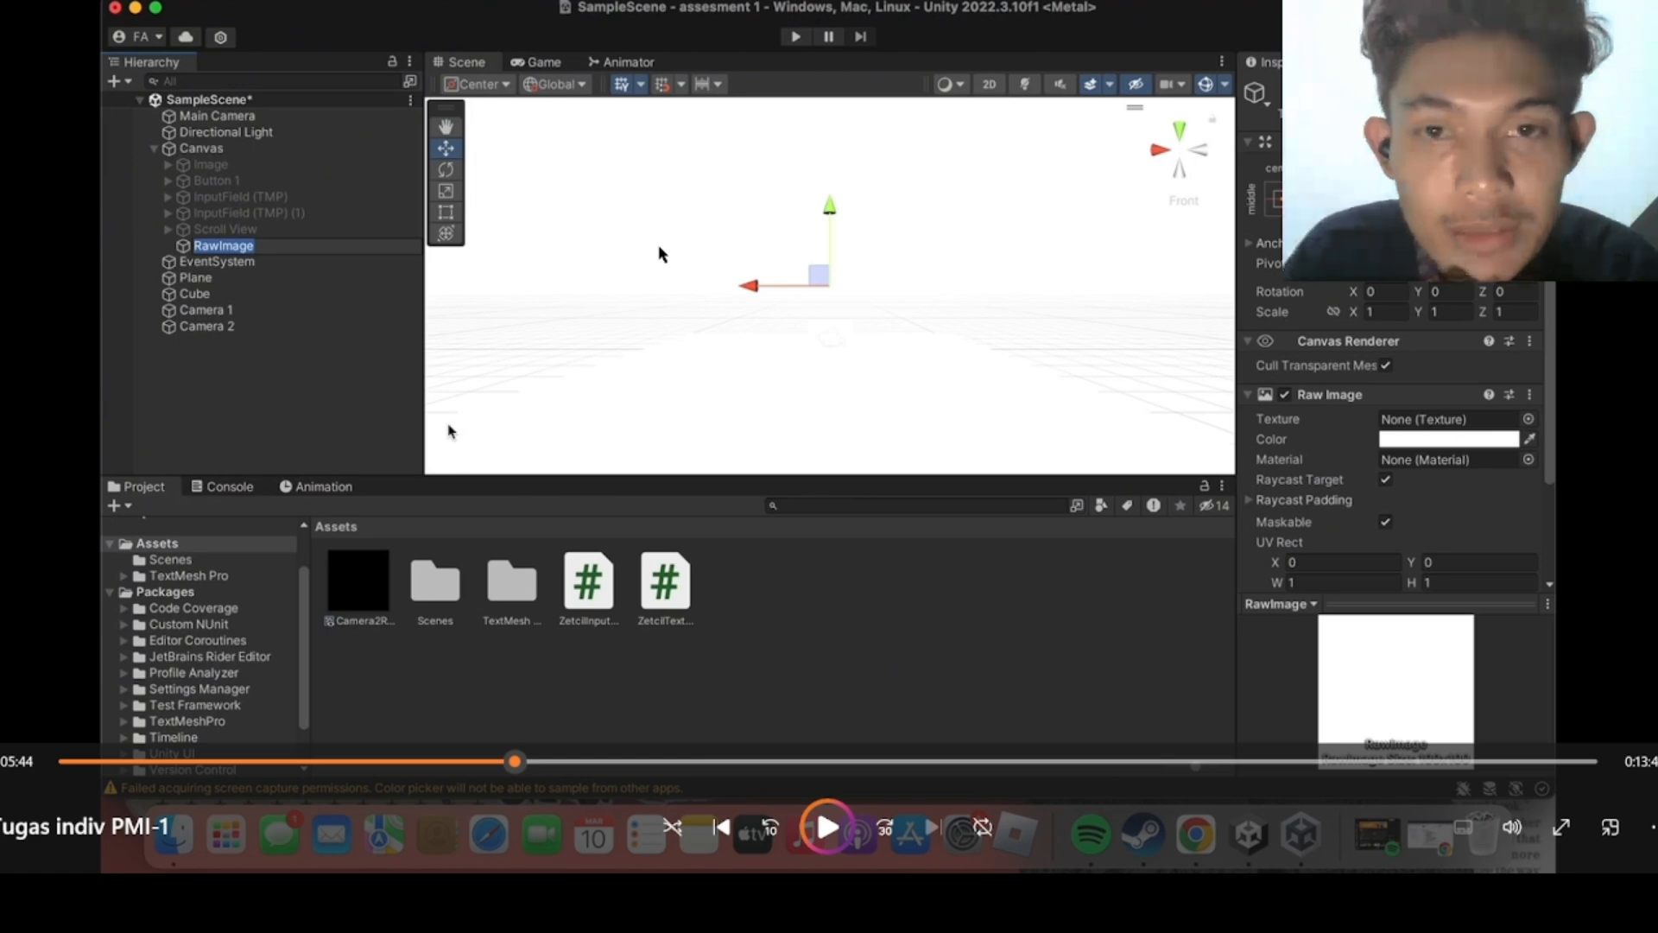
key("space")
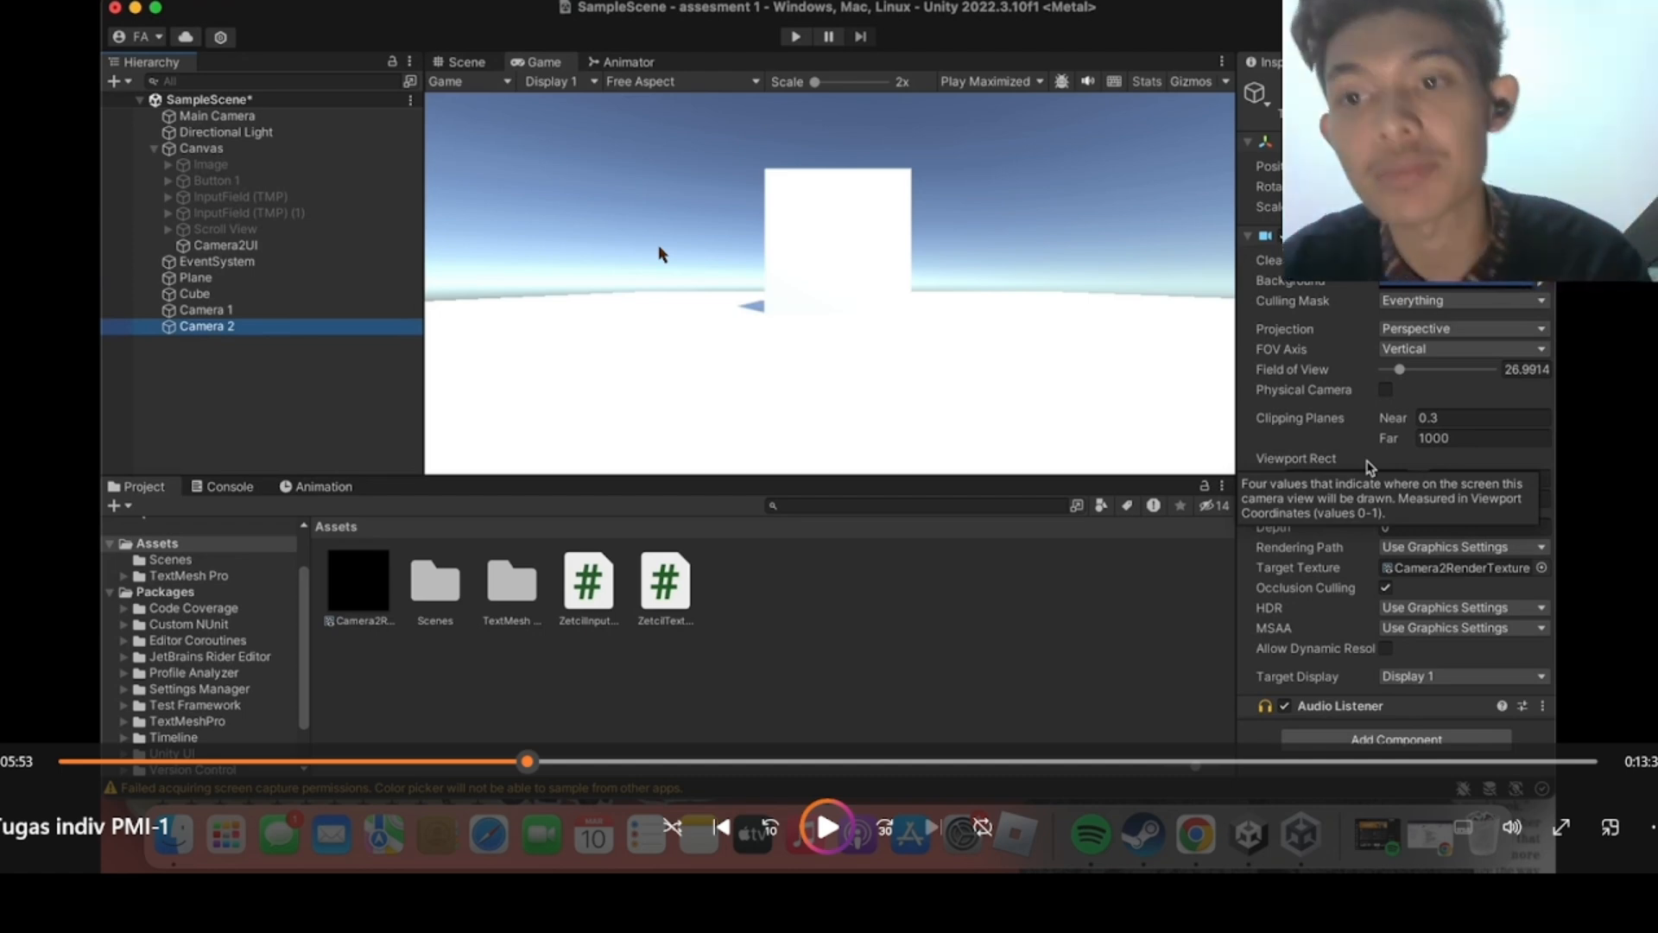
Try to assign Camera 2 as the Texture of the Camera2UI Raw Image.
left_click(339, 247)
left_click_drag(312, 328, 1416, 313)
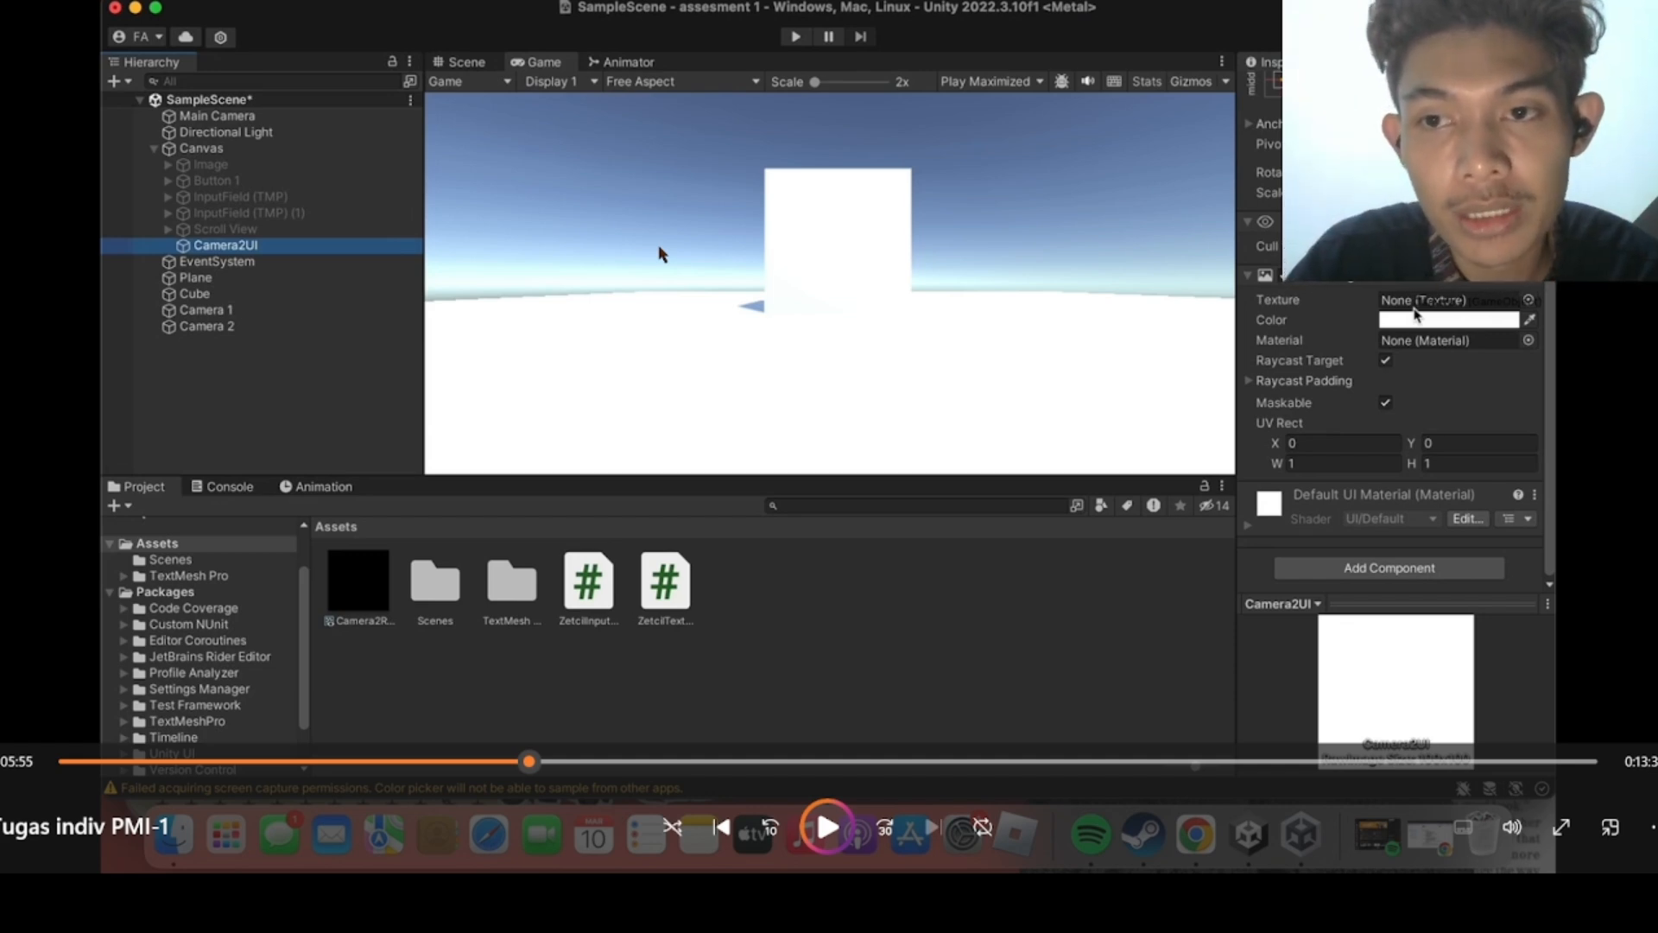
key("space")
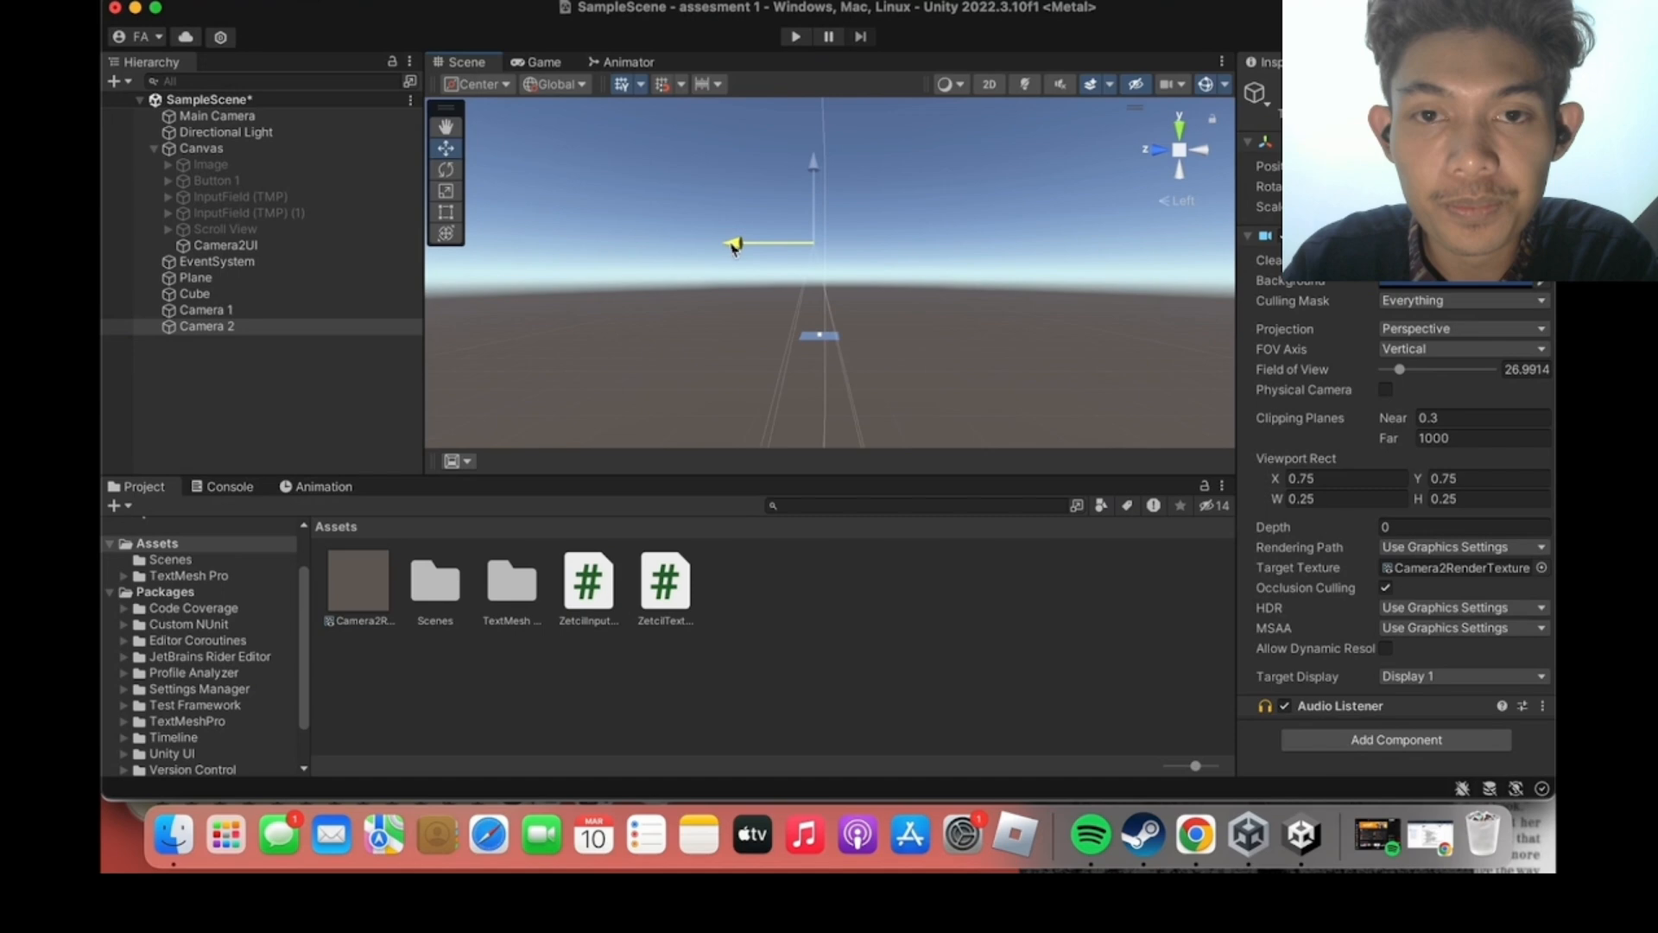
Frame Camera 2 together with the plane in the Scene view and rotate the camera to aim at the cube.
double_click(356, 328)
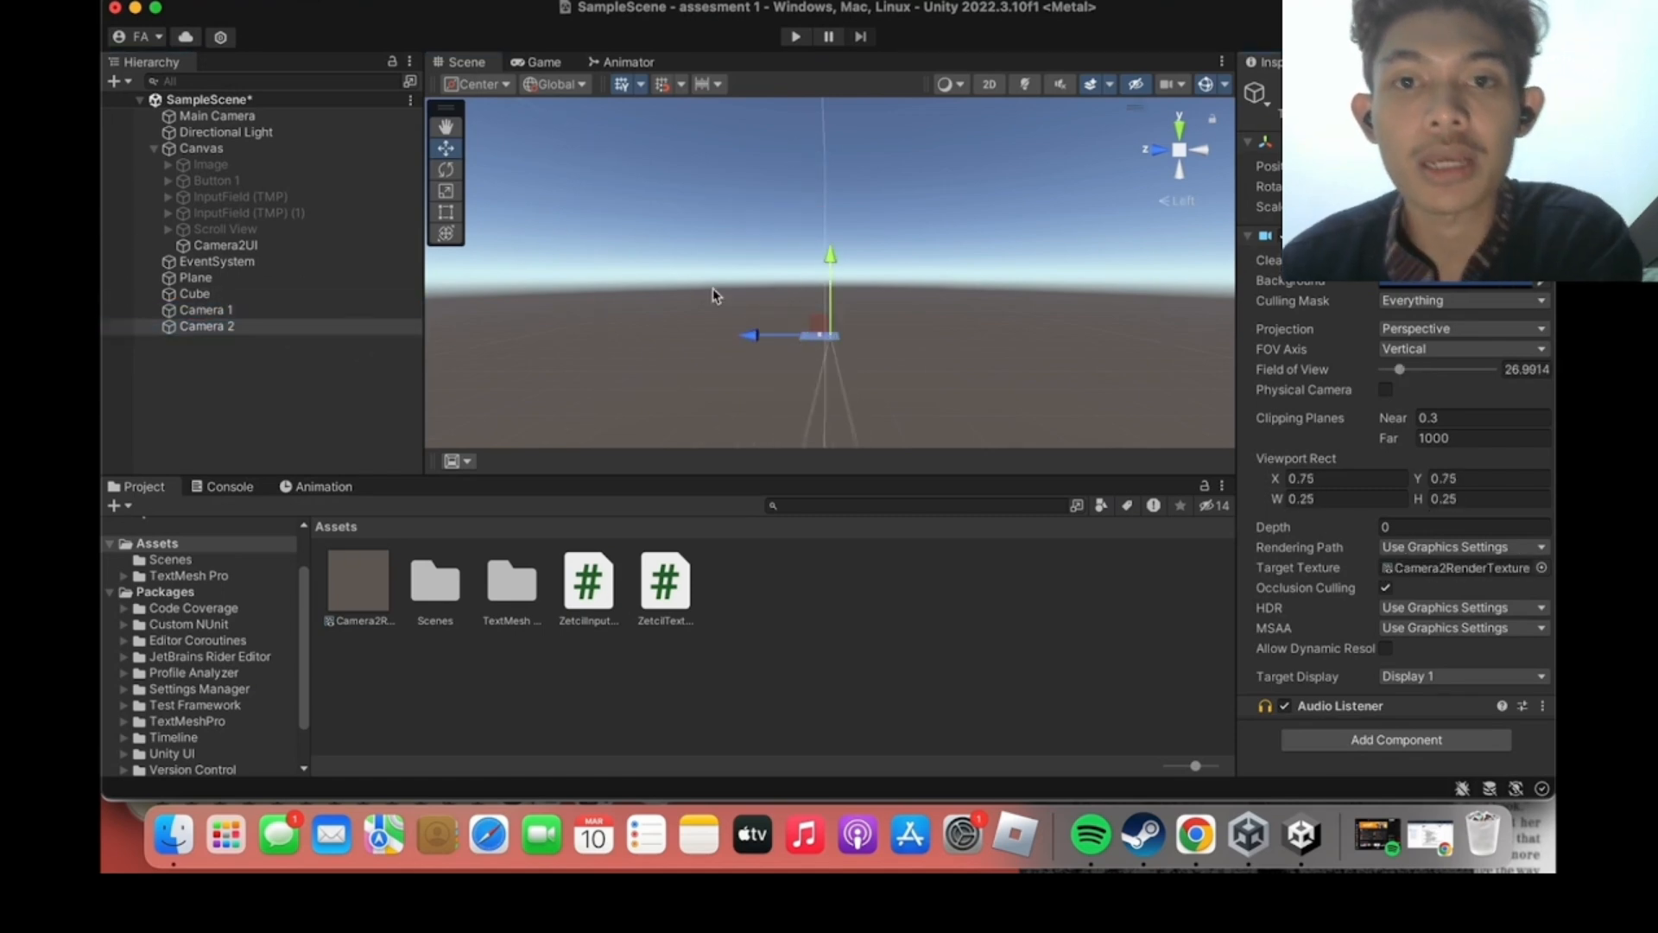
scroll(831, 225, "up", 3)
scroll(830, 224, "down", 4)
left_click(447, 126)
left_click_drag(816, 287, 993, 306)
left_click(1200, 150)
scroll(814, 333, "down", 5)
scroll(814, 333, "up", 4)
scroll(1070, 208, "down", 3)
scroll(785, 326, "up", 3)
left_click(1158, 150)
scroll(936, 303, "down", 5)
left_click(346, 327)
left_click(448, 173)
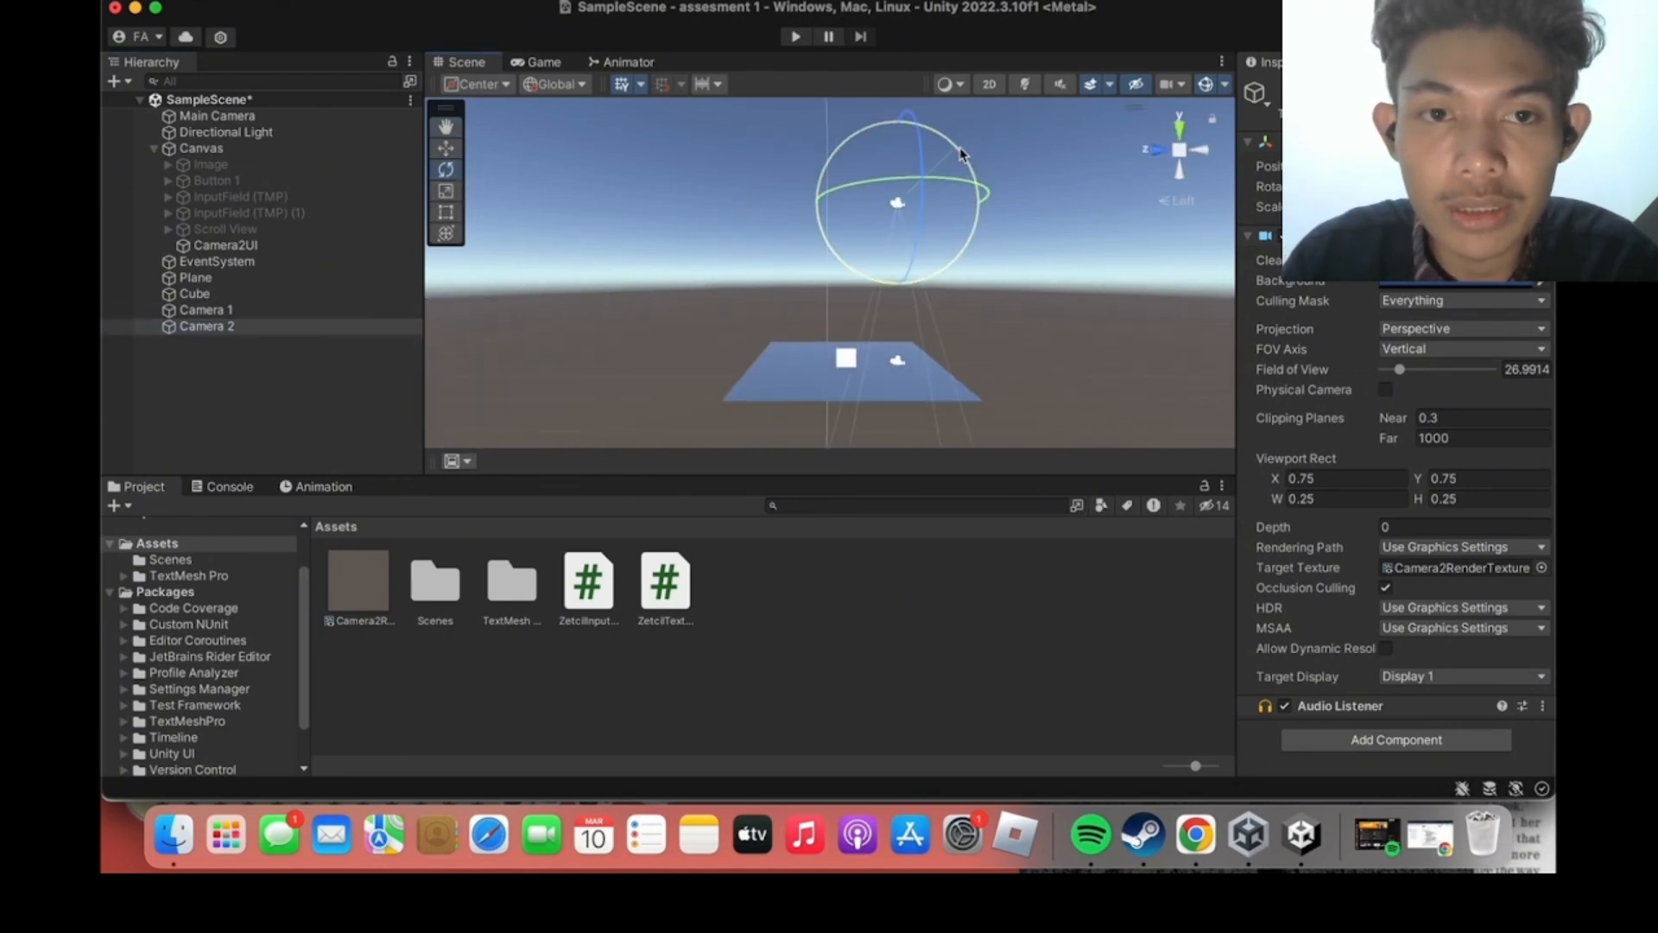
Run the scene in the Game view to check the picture from Camera 2.
left_click(537, 62)
left_click(796, 36)
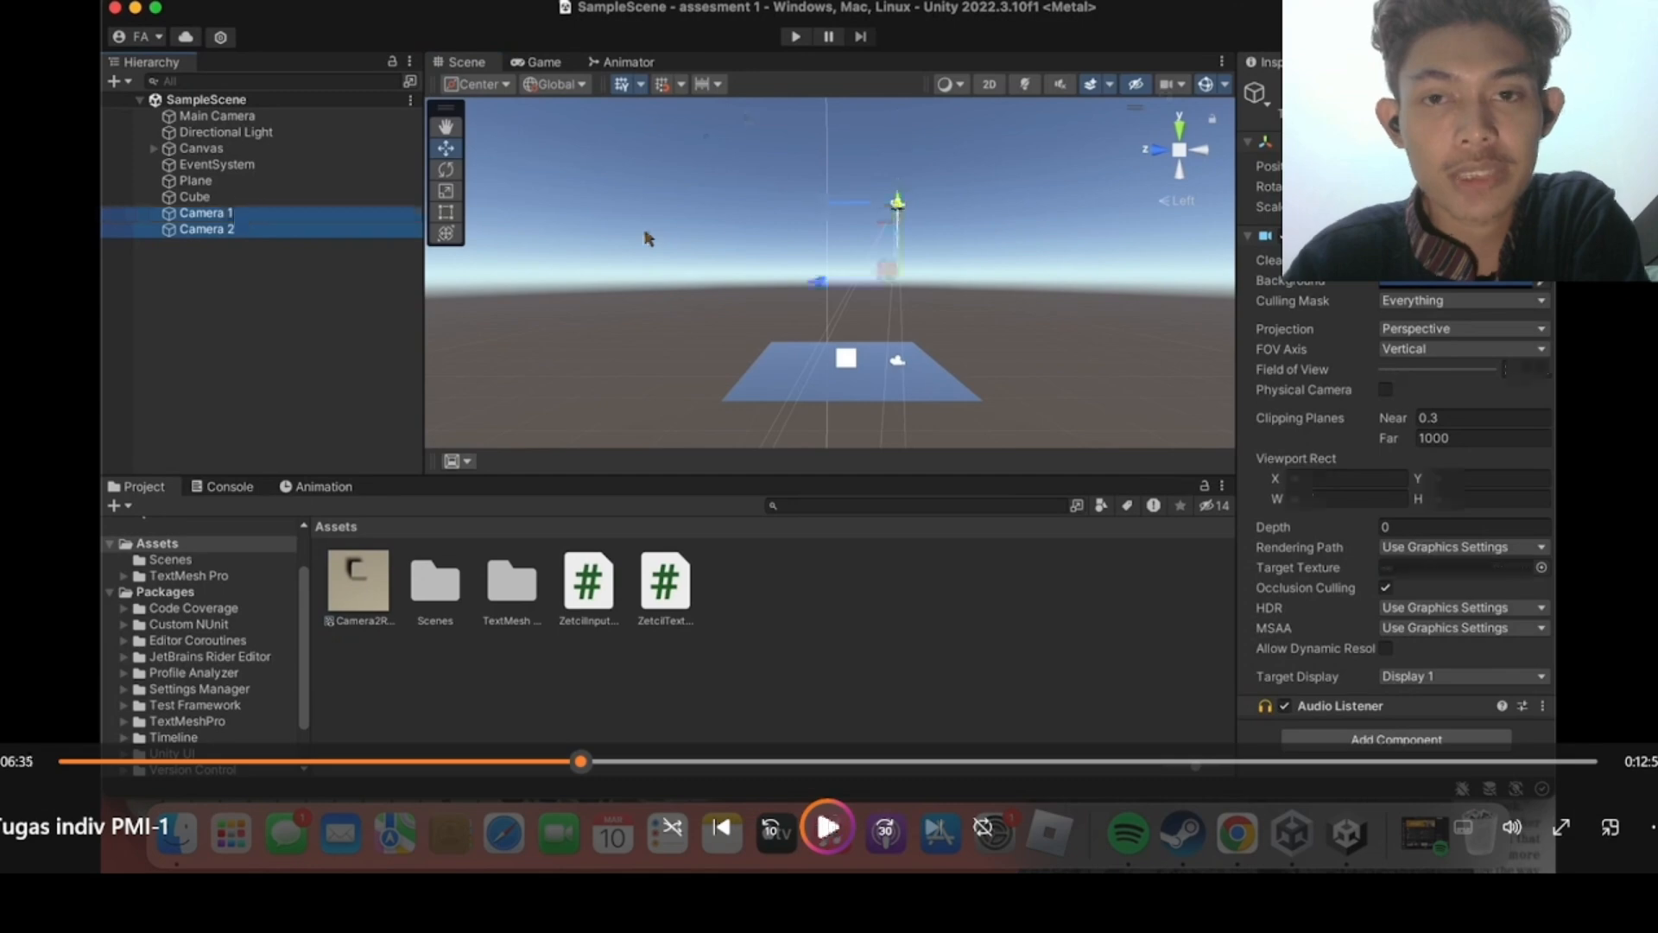
Deactivate Camera 1, Camera 2, the Cube and the Plane, and move EventSystem to the end of the hierarchy.
key("space")
key("alt+shift+a")
left_click(206, 197)
left_click(207, 183, "shift")
key("alt+shift+a")
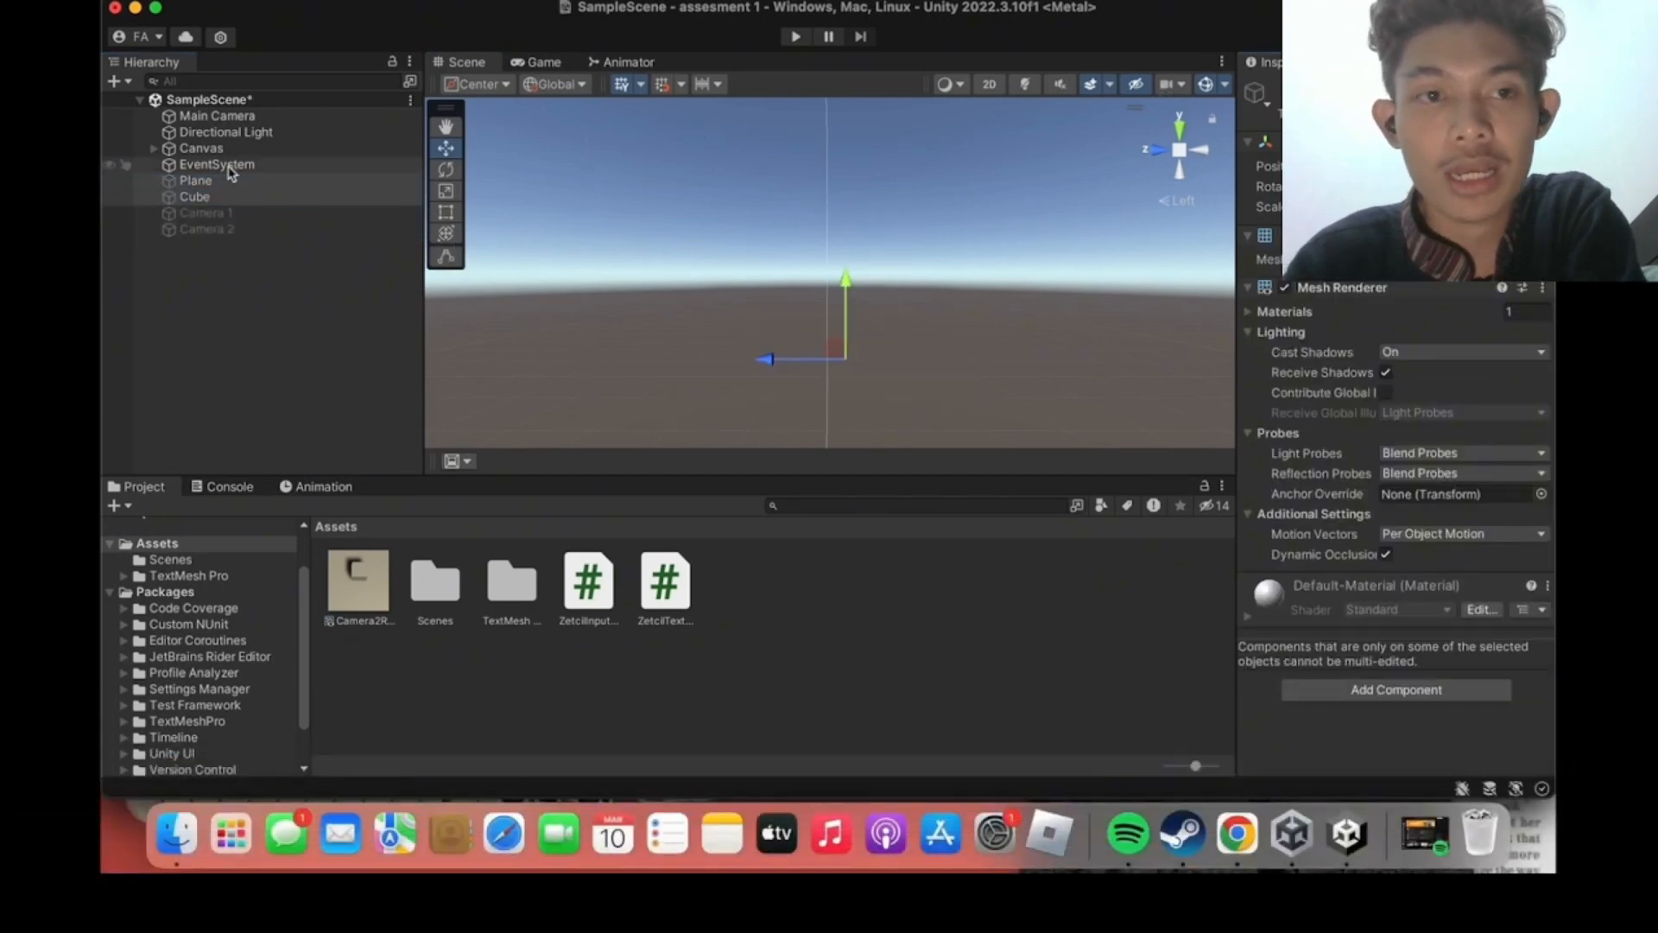
left_click_drag(228, 167, 204, 245)
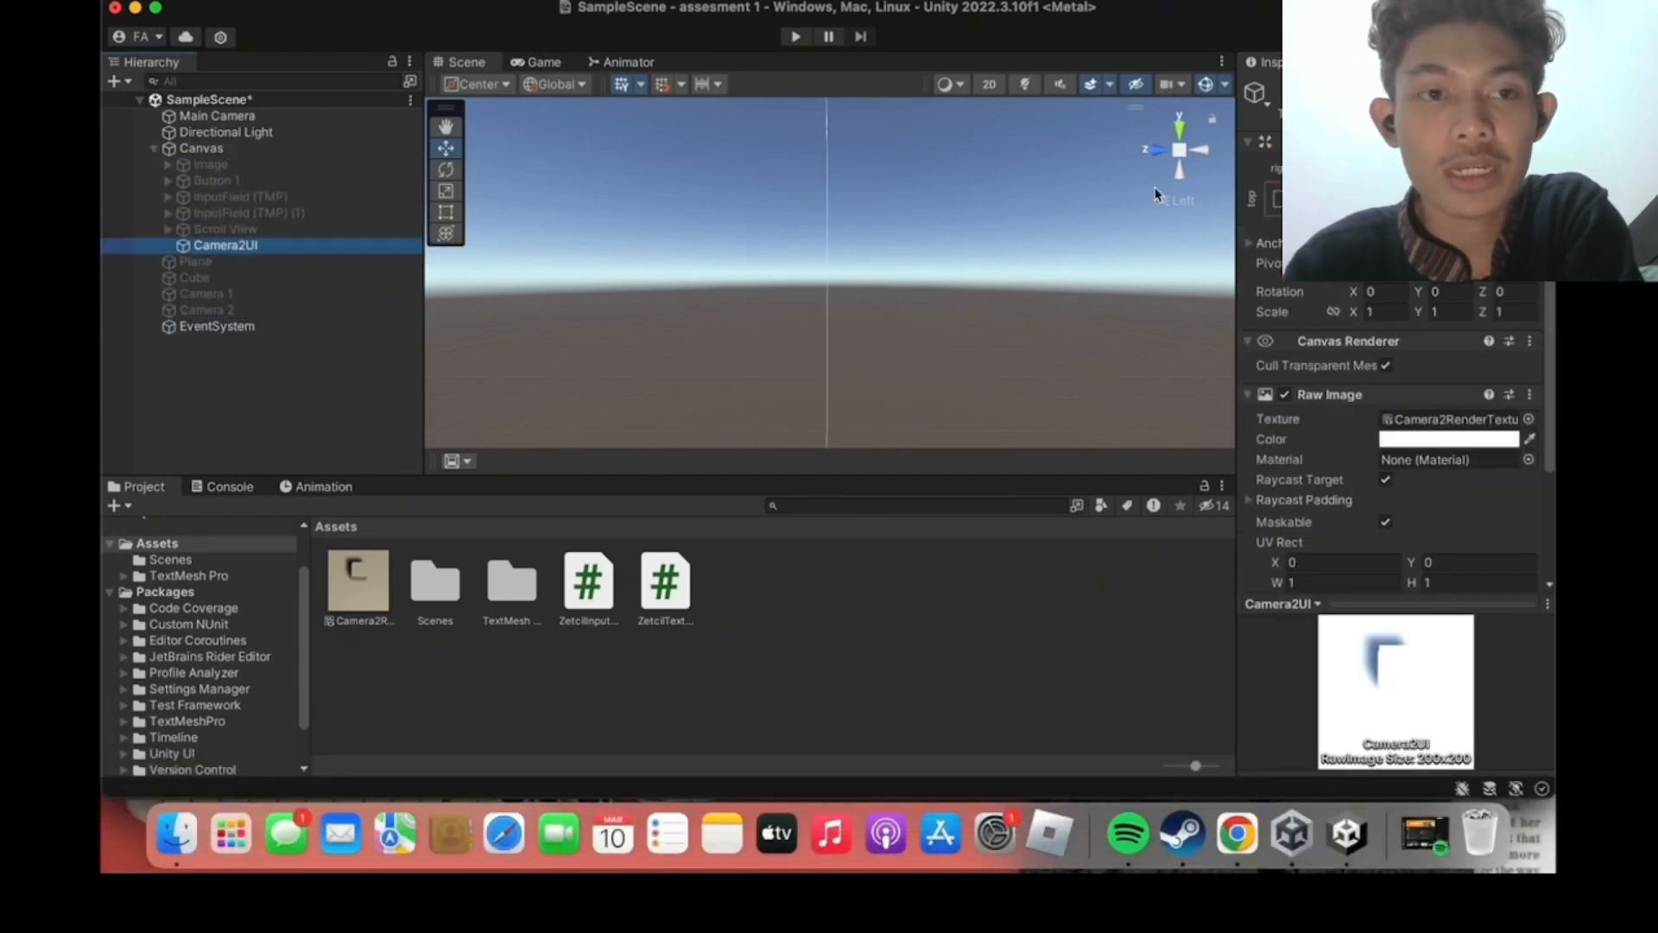
key("space")
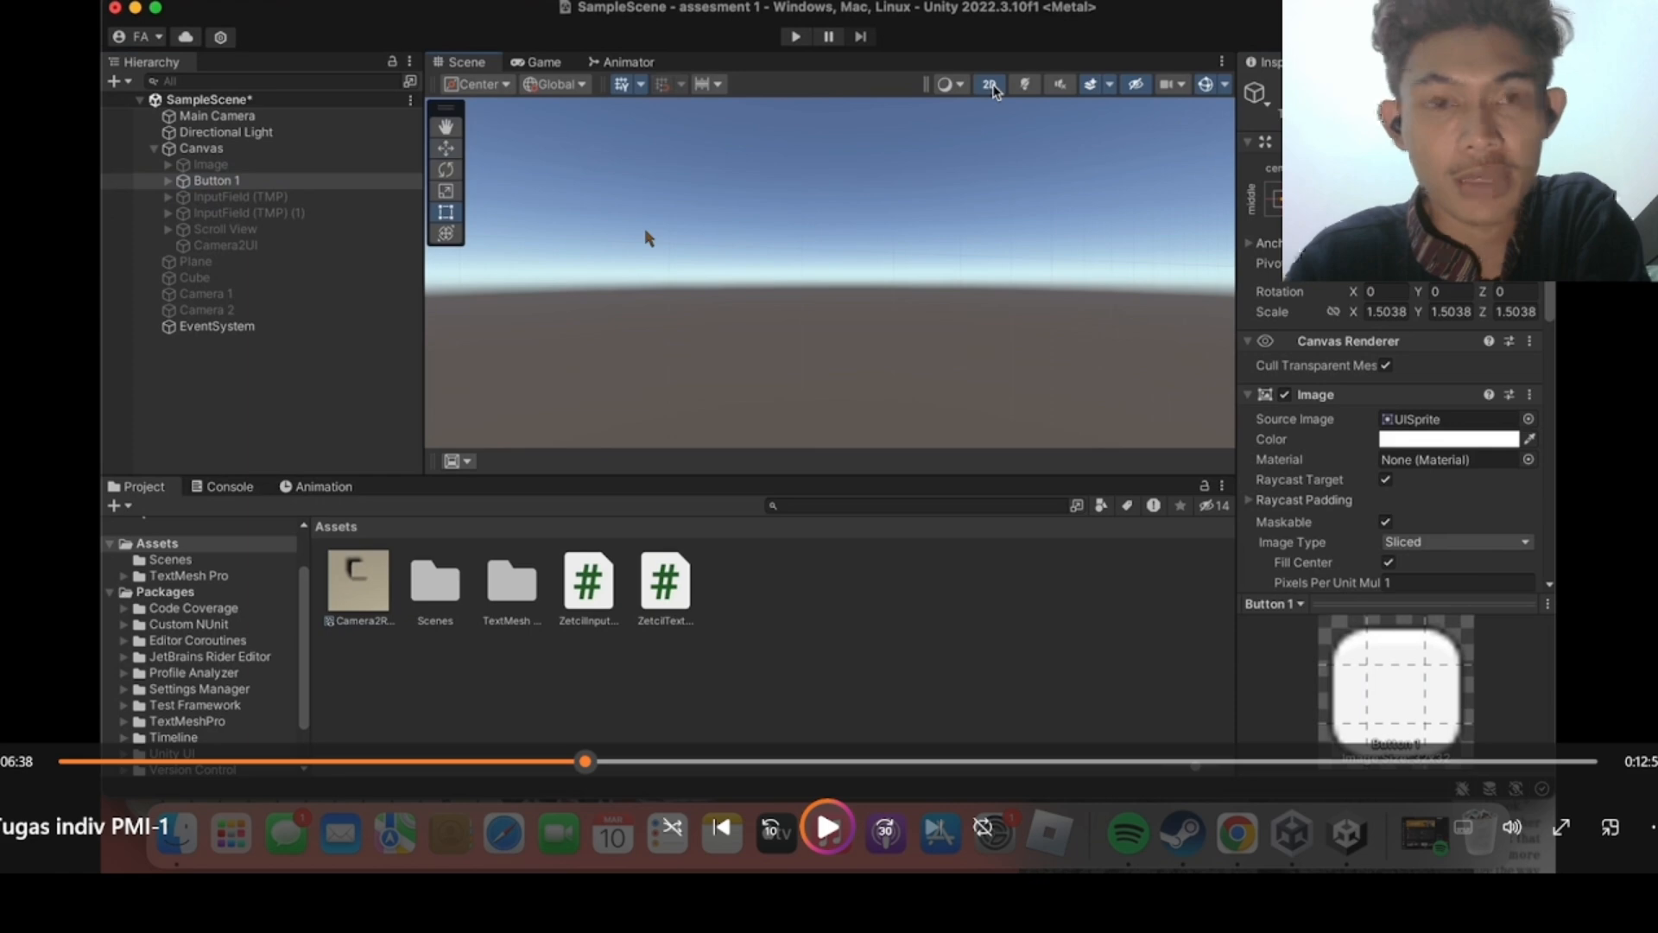
key("space")
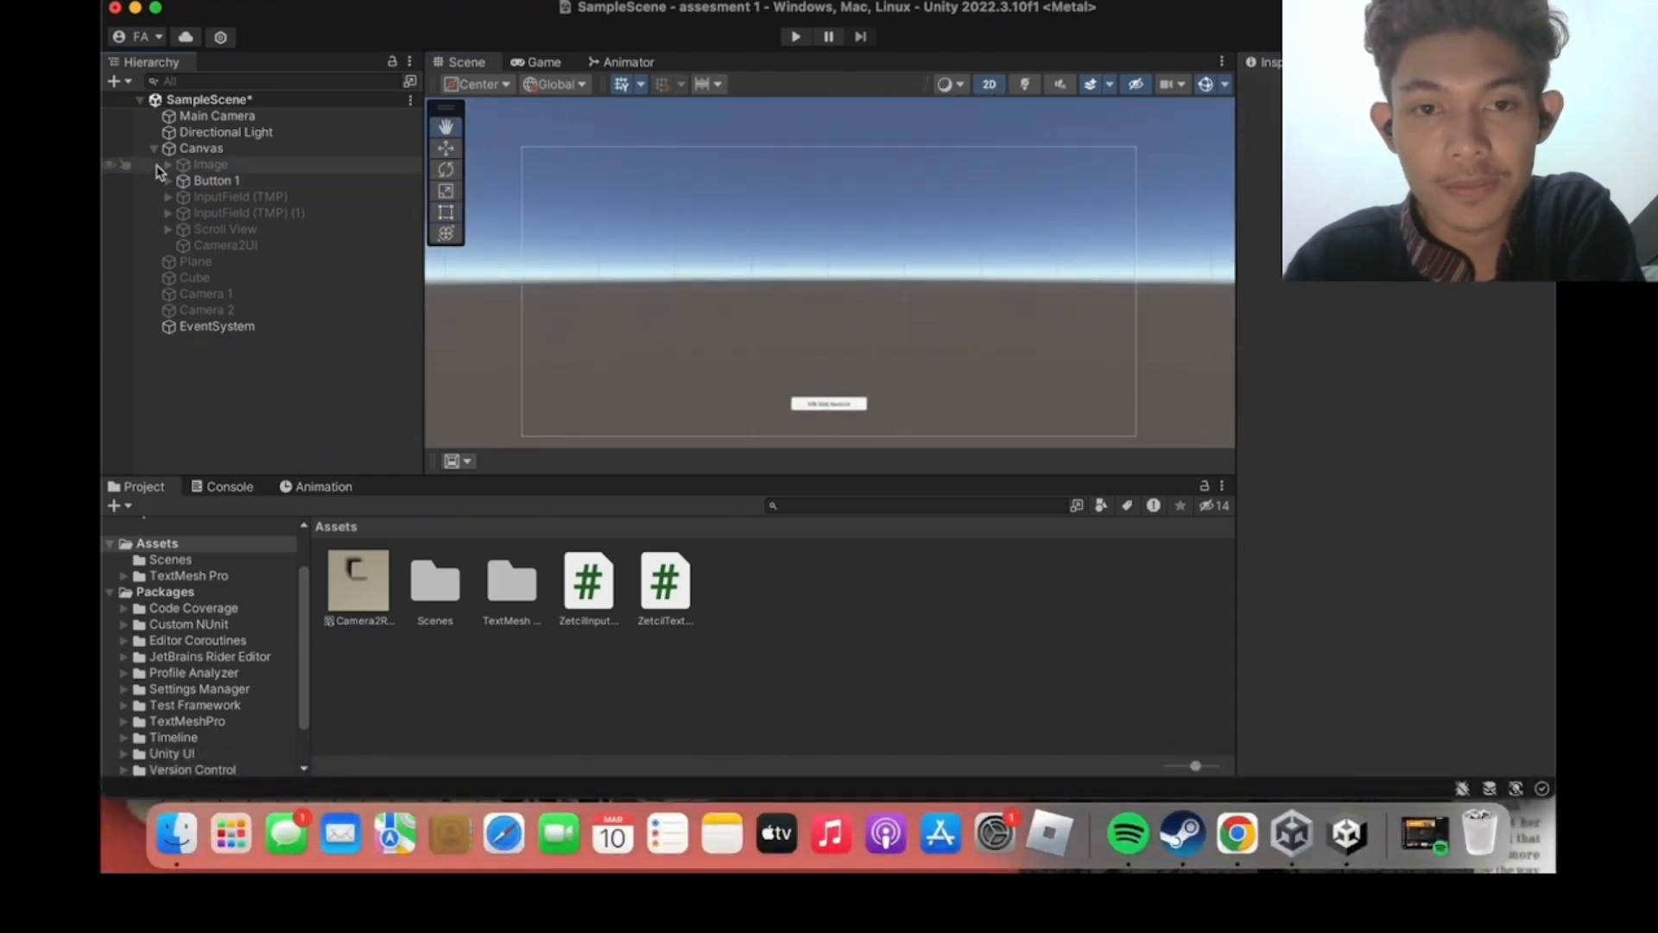
key("space")
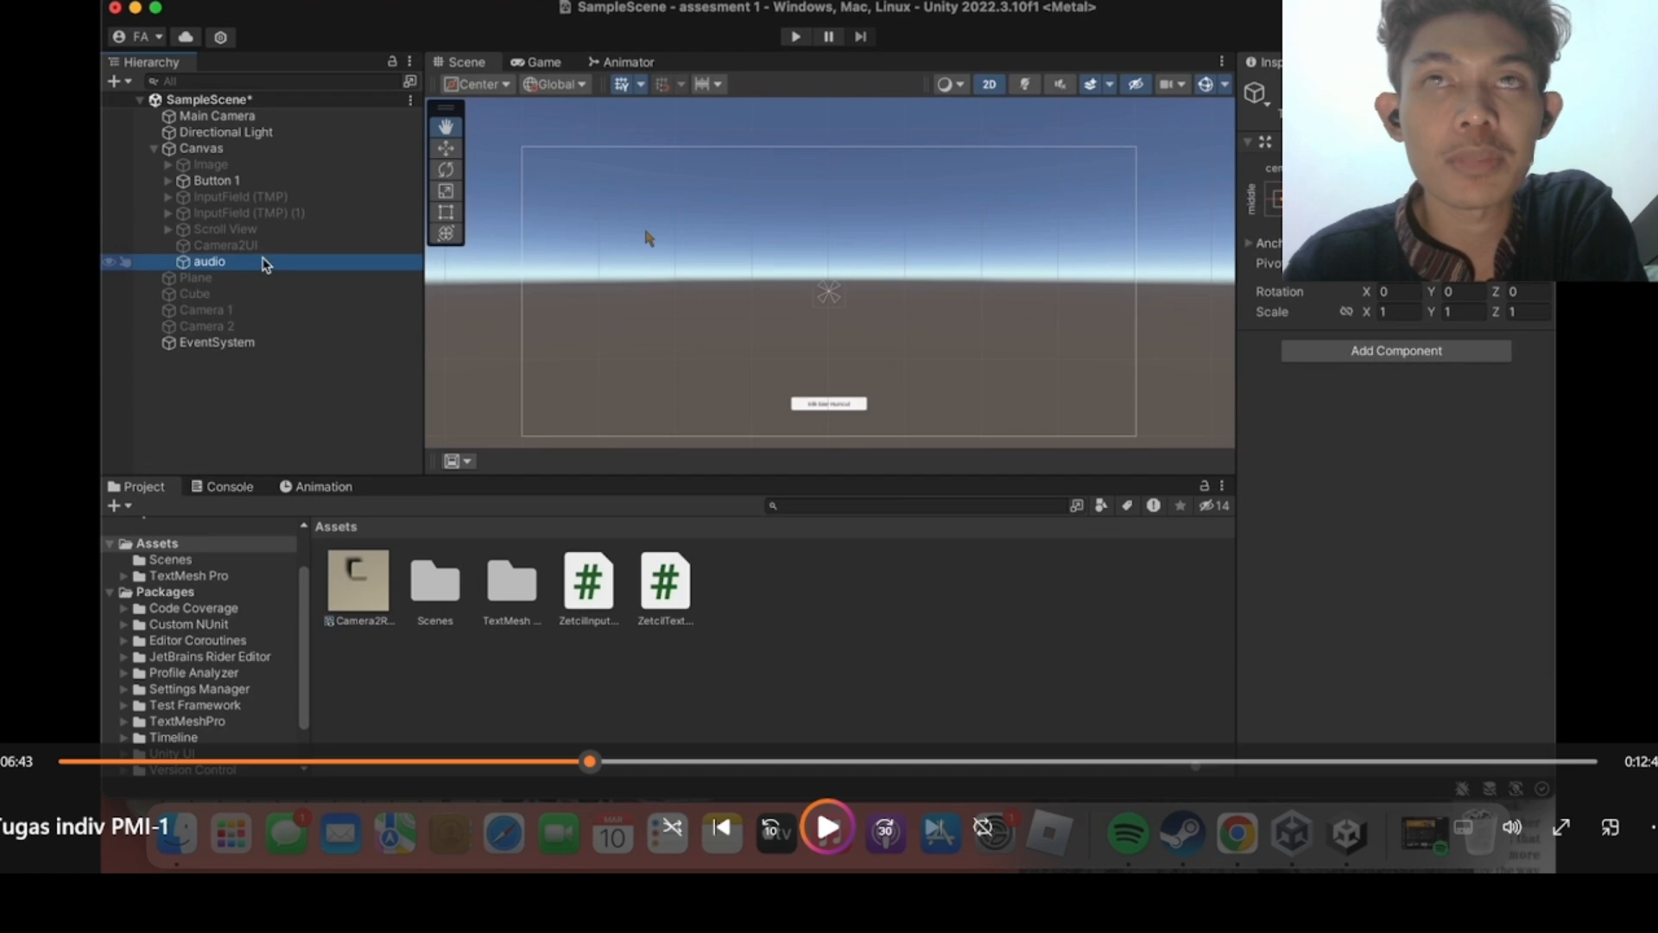
key("space")
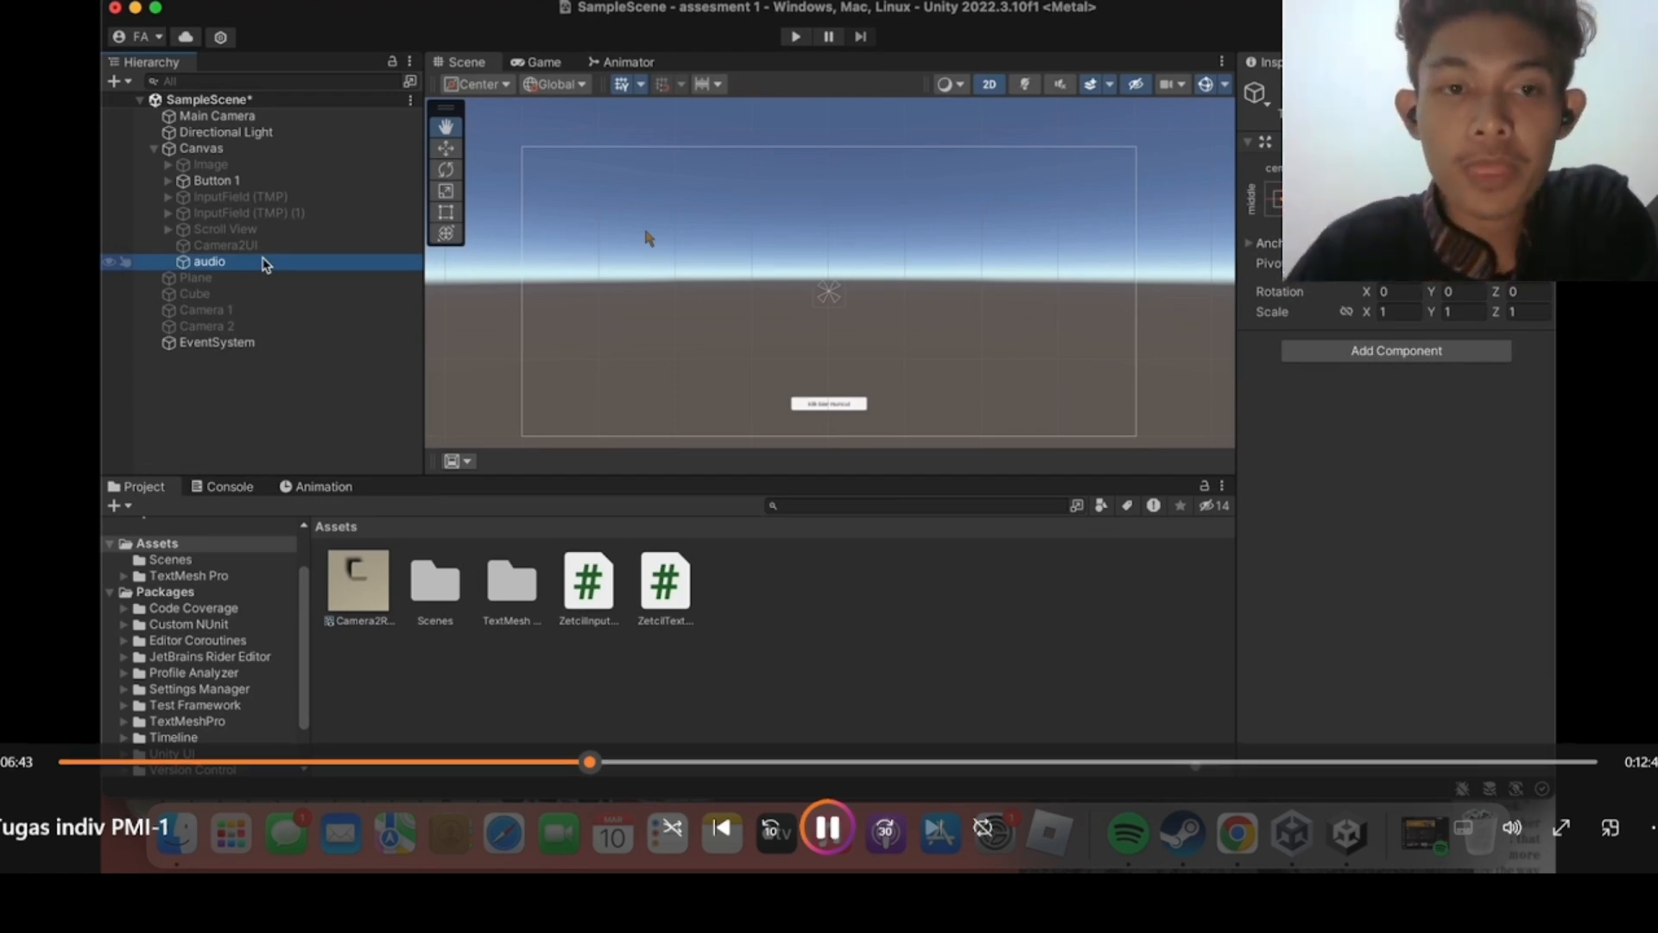
key("space")
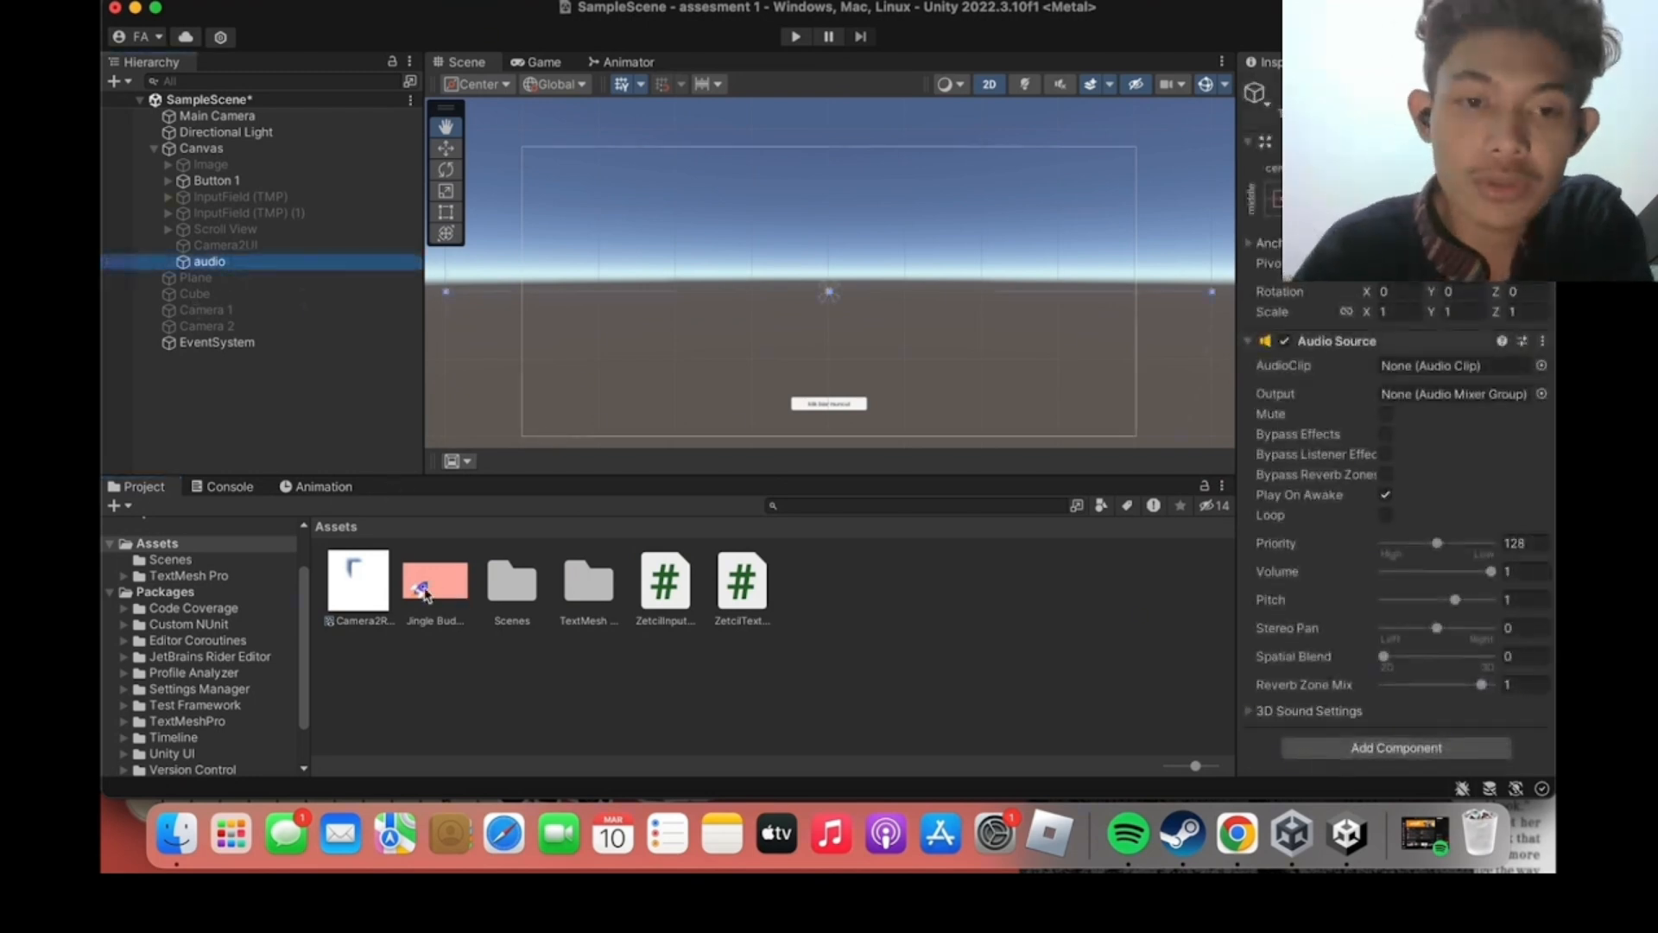
Assign the Jingle Budaya audio clip as the AudioClip of the audio object's Audio Source and run the scene to hear it.
left_click(646, 231)
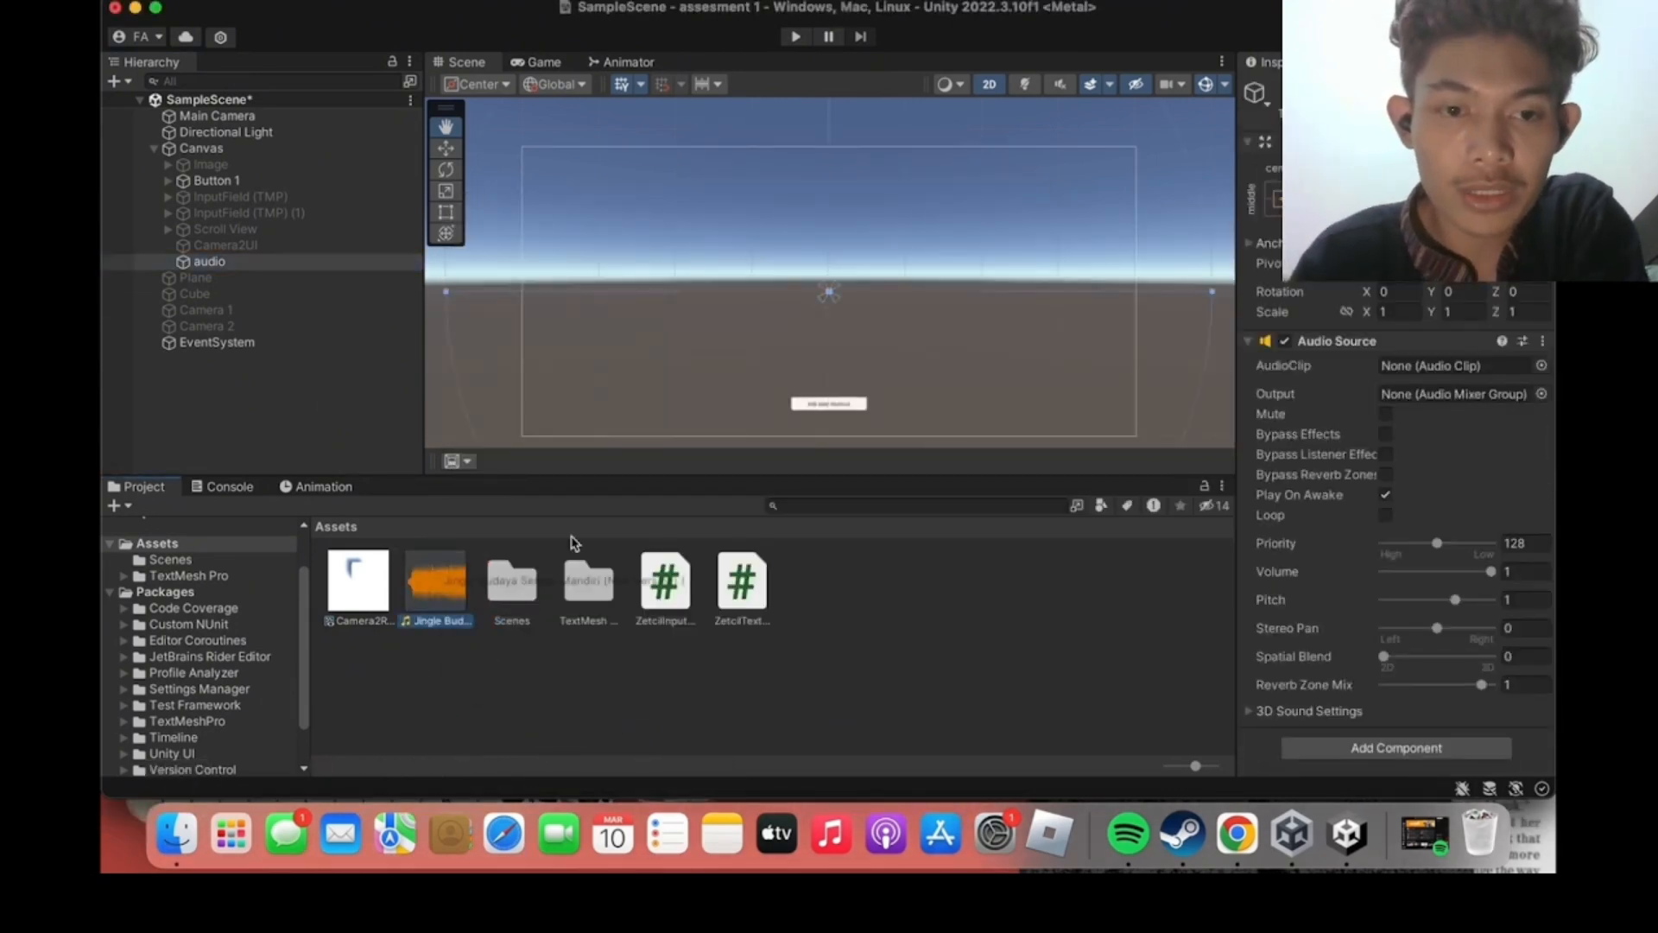
left_click(649, 237)
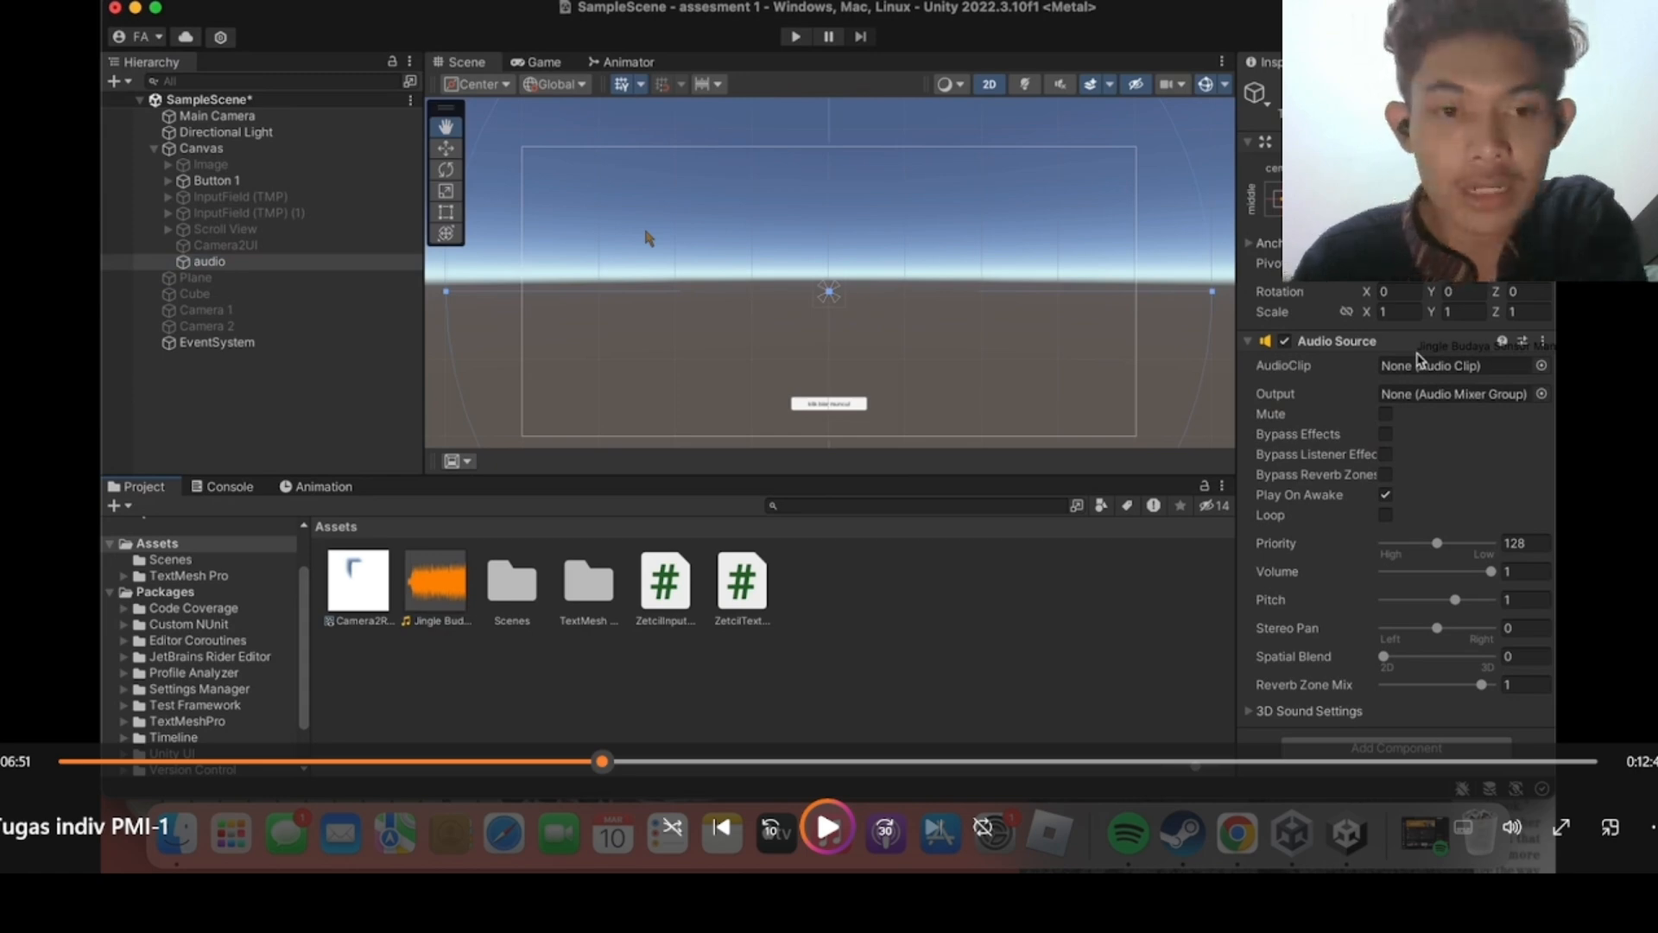
left_click(429, 570)
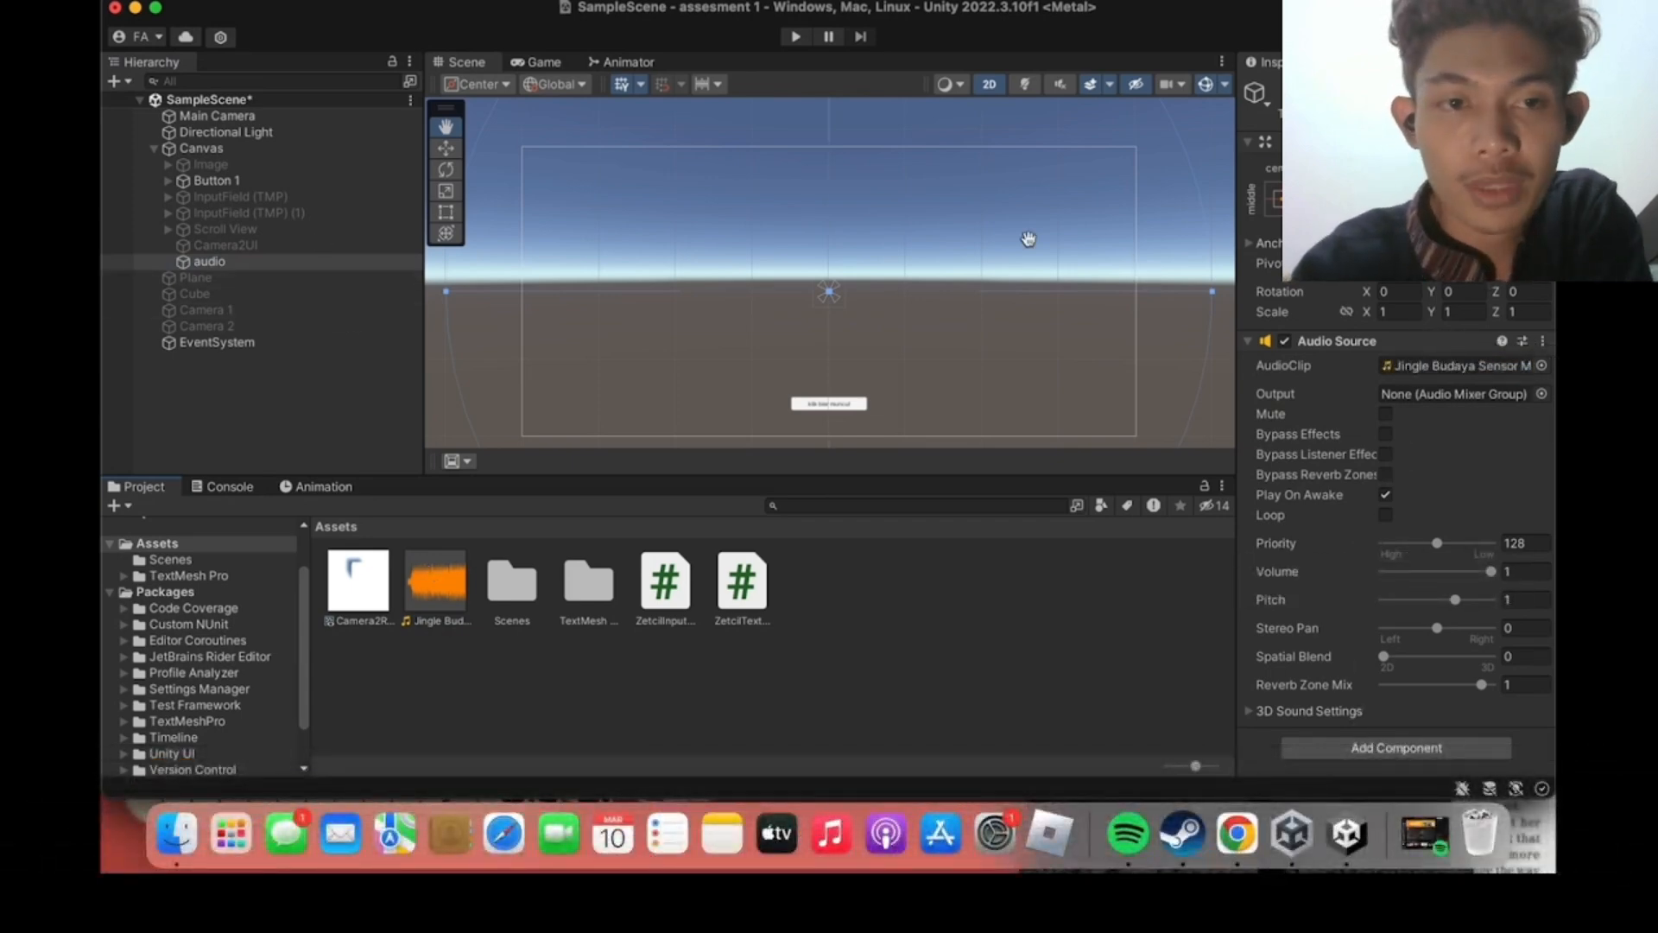
left_click(795, 37)
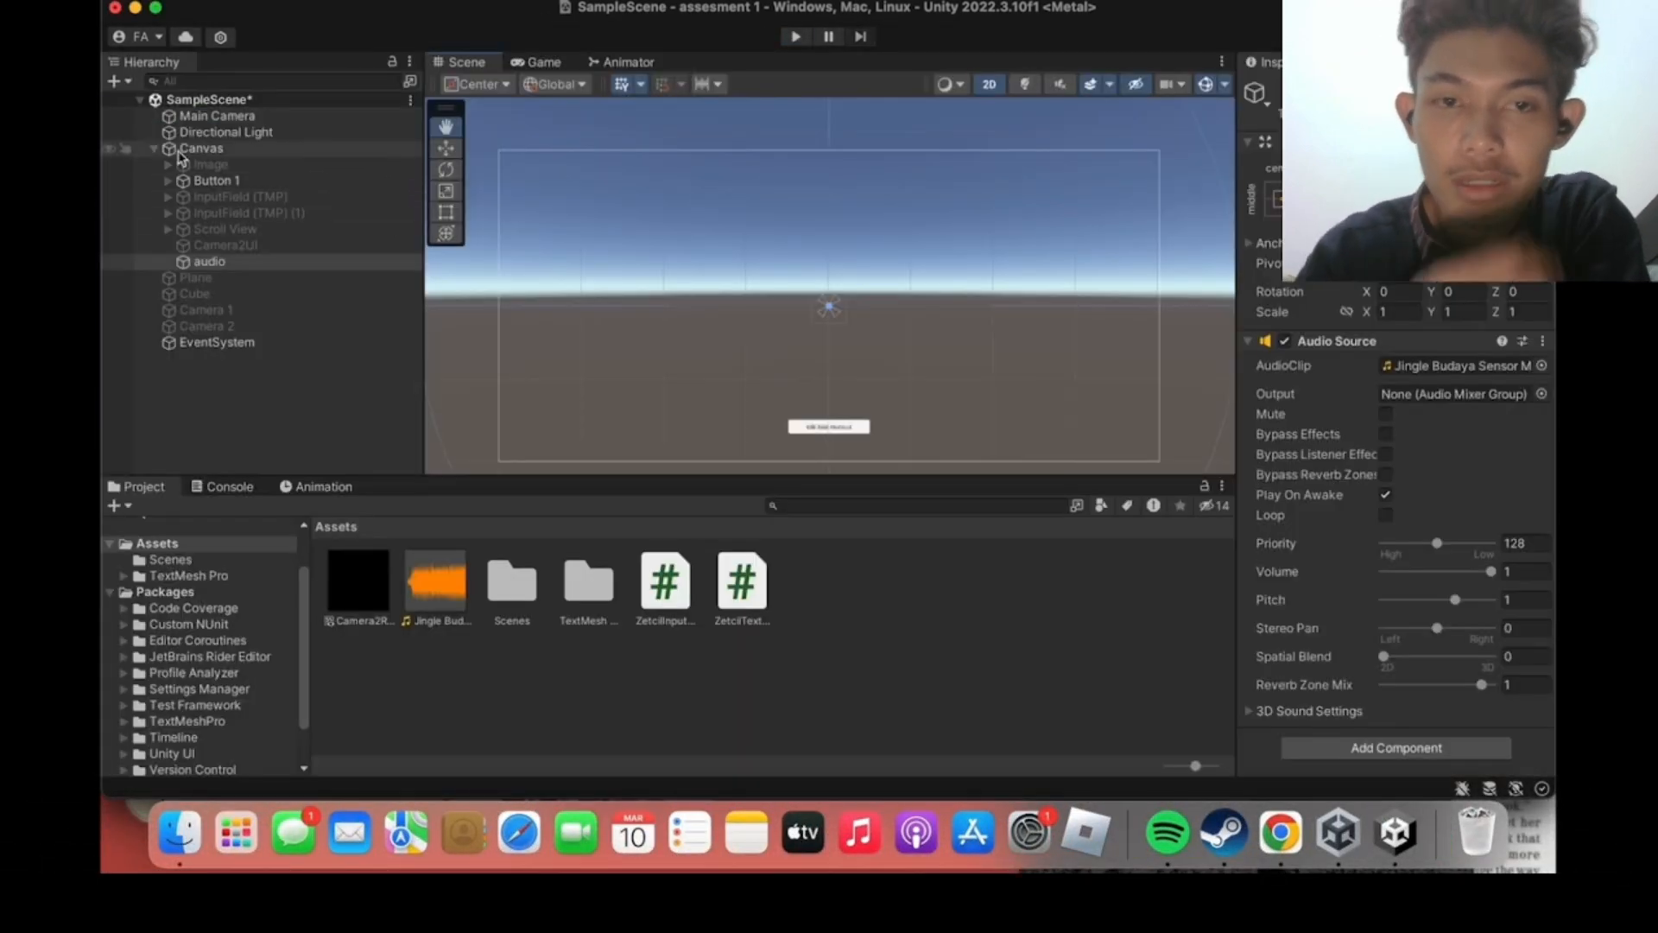
Rename the play music copy as stop music and place the two music buttons side by side above the "klik biar muncul" button.
left_click(400, 336)
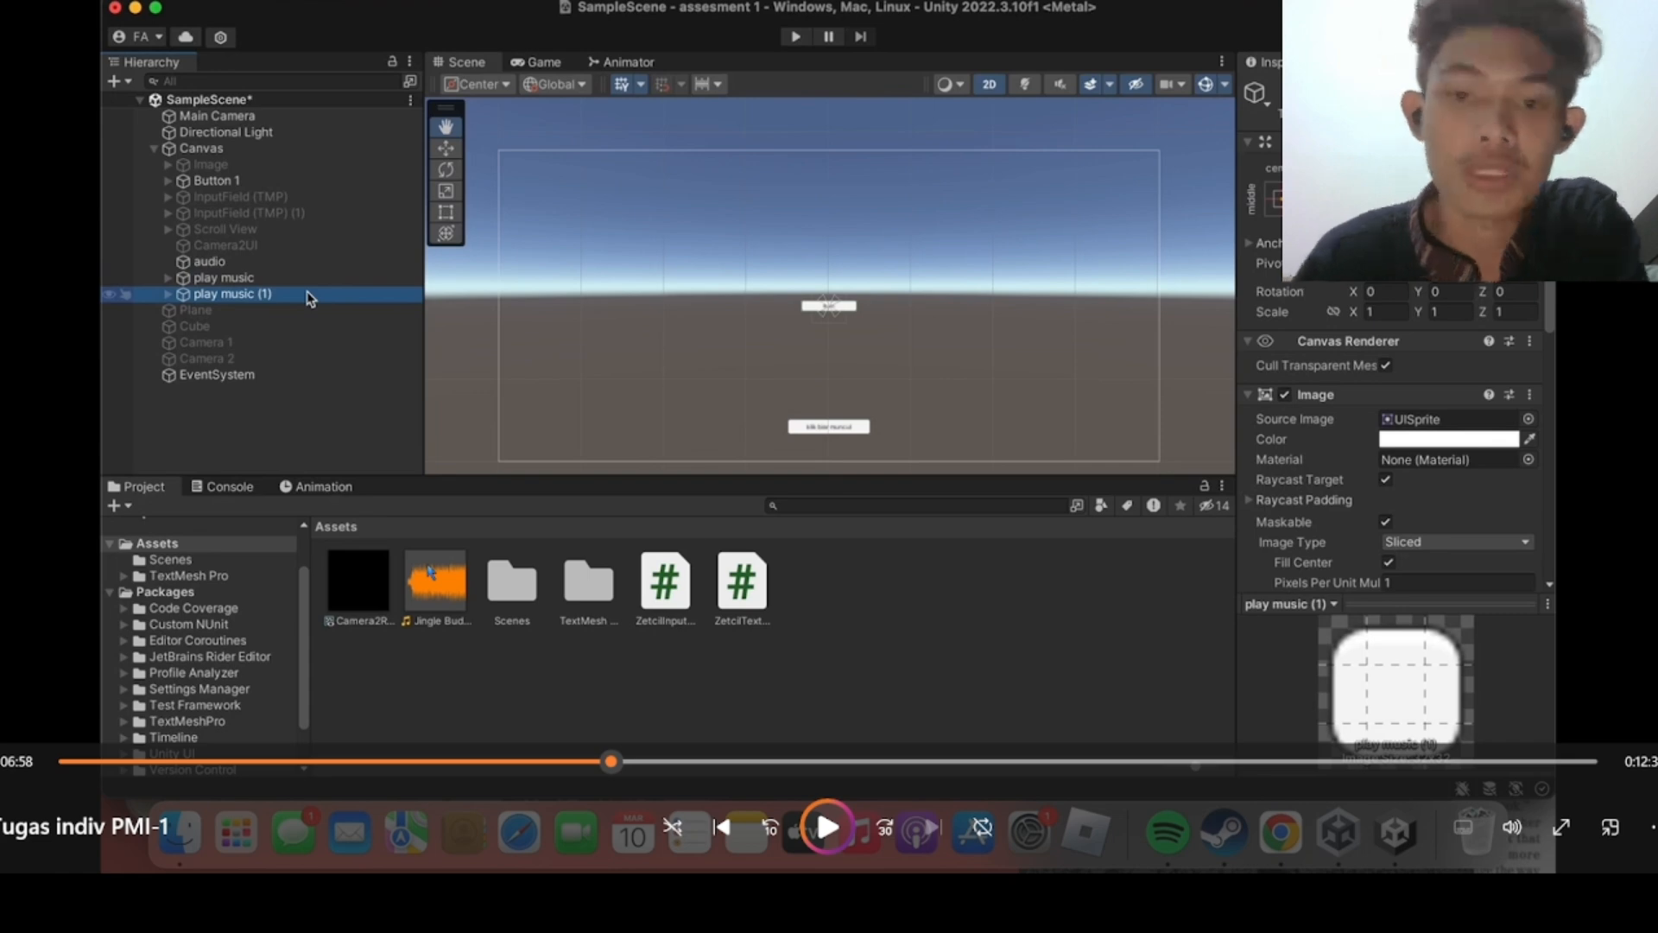
key("space")
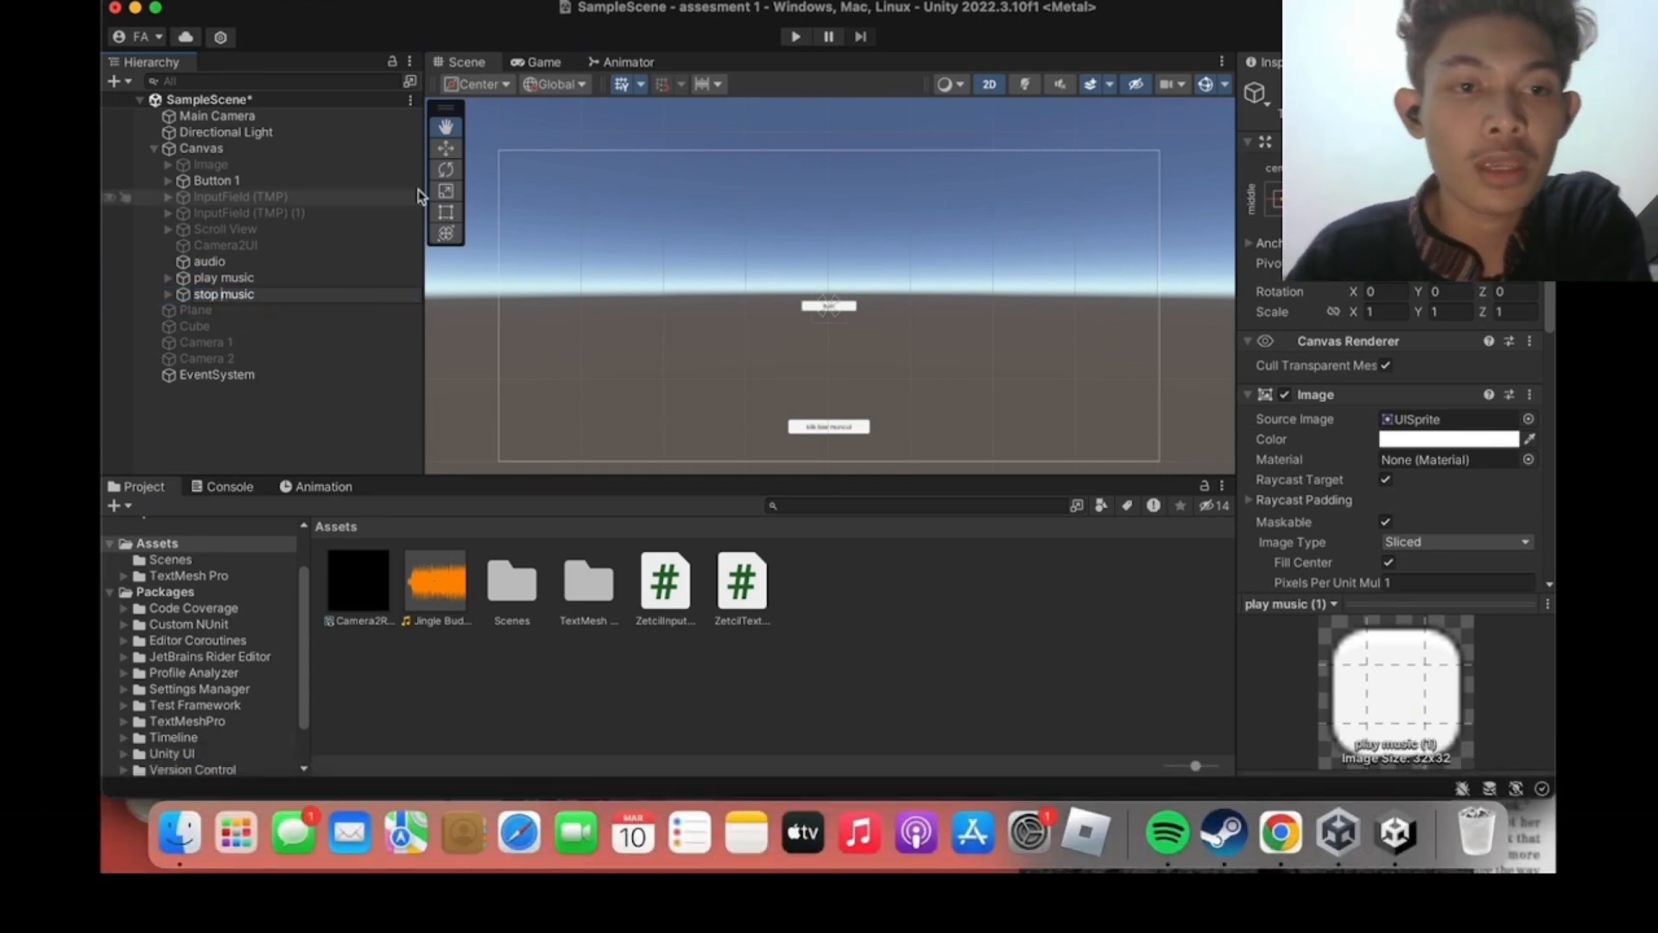
left_click(445, 148)
left_click_drag(899, 309, 969, 313)
left_click_drag(904, 232, 904, 298)
left_click_drag(975, 373, 1029, 375)
left_click(842, 306)
left_click_drag(886, 307, 763, 312)
left_click_drag(709, 243, 709, 311)
left_click_drag(786, 376, 872, 385)
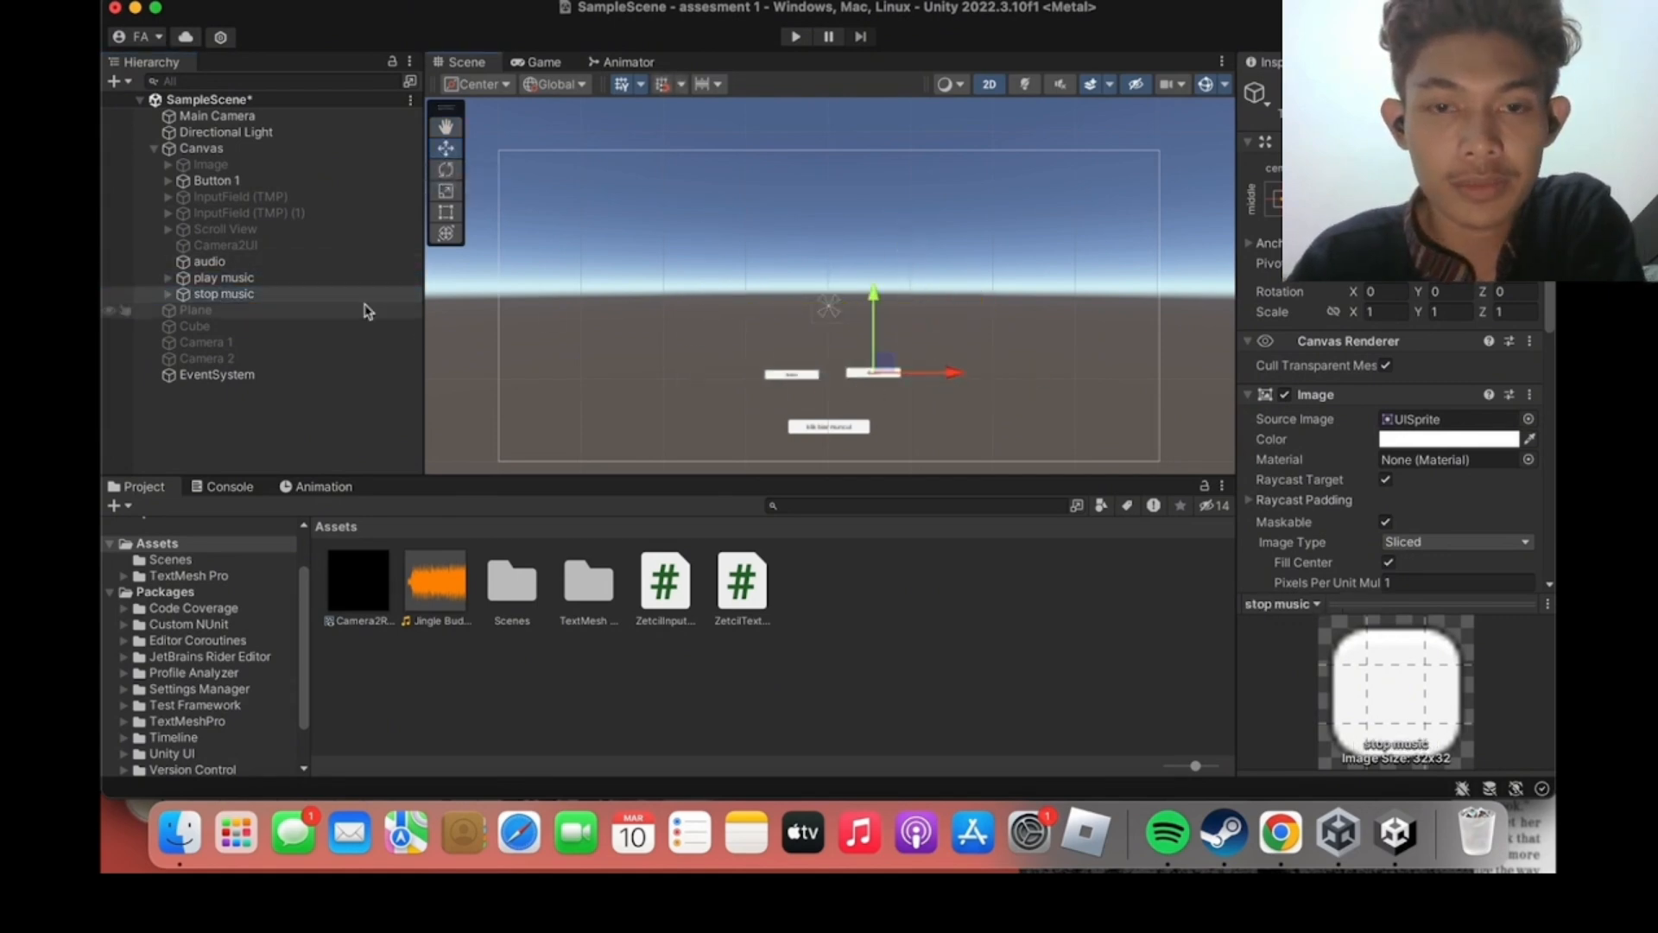
Set the play music button's On Click event to call AudioSource.Play on the audio object.
left_click(792, 374)
scroll(1381, 415, "down", 3)
left_click_drag(1284, 434, 1296, 433)
left_click(1451, 412)
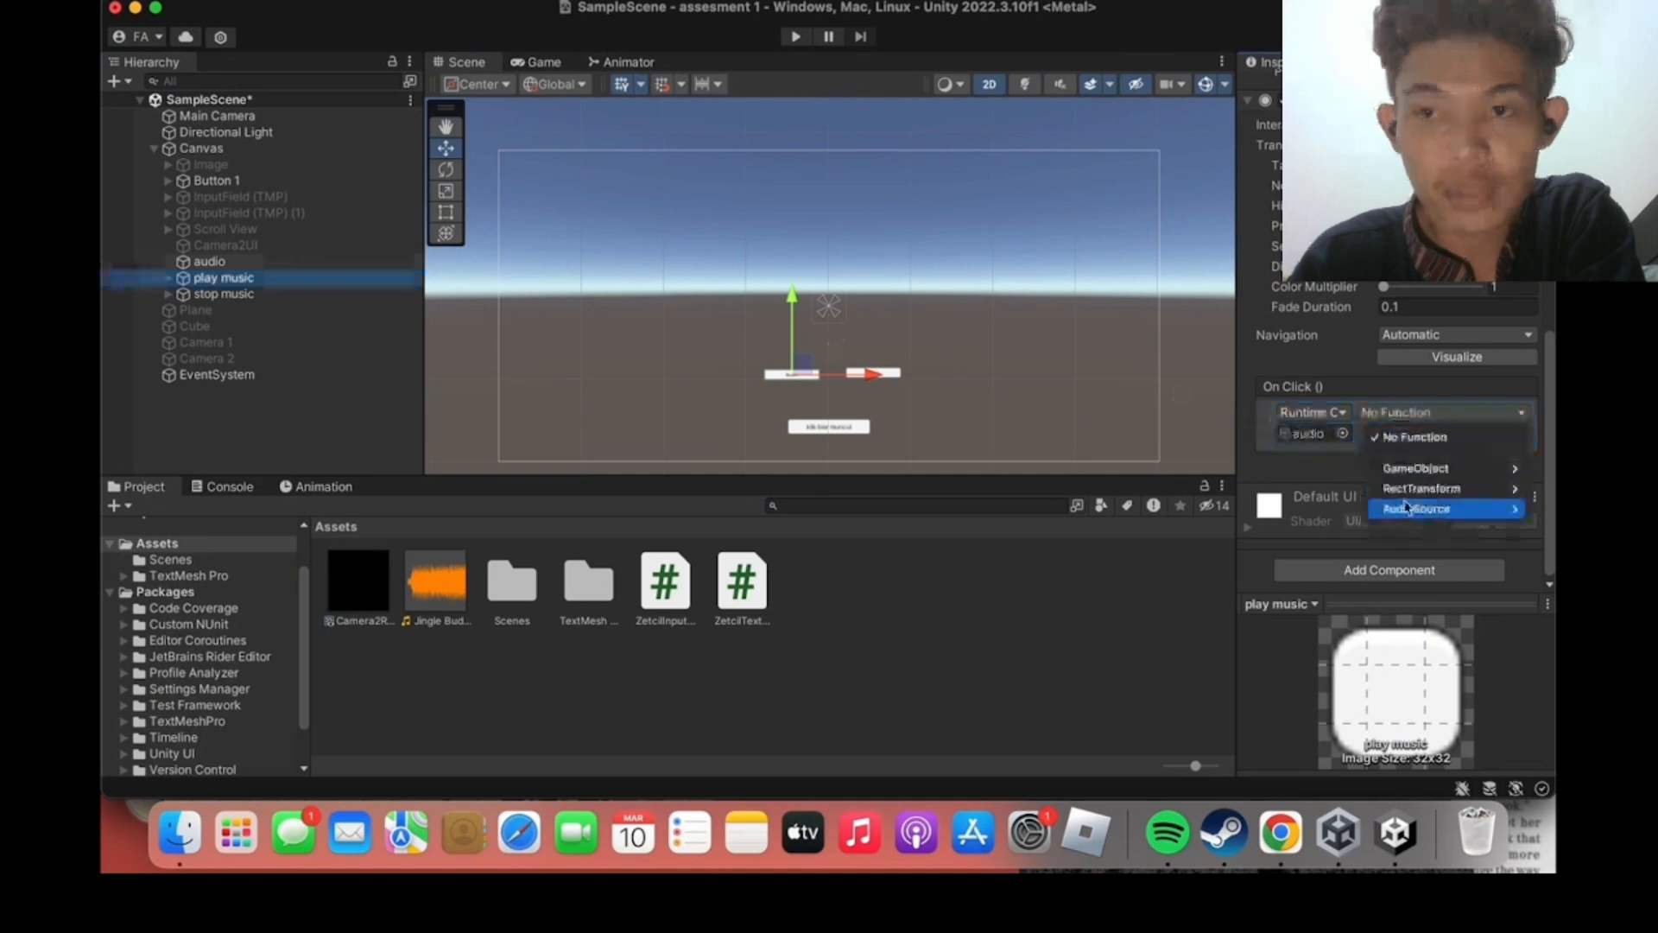
mouse_move(1421, 508)
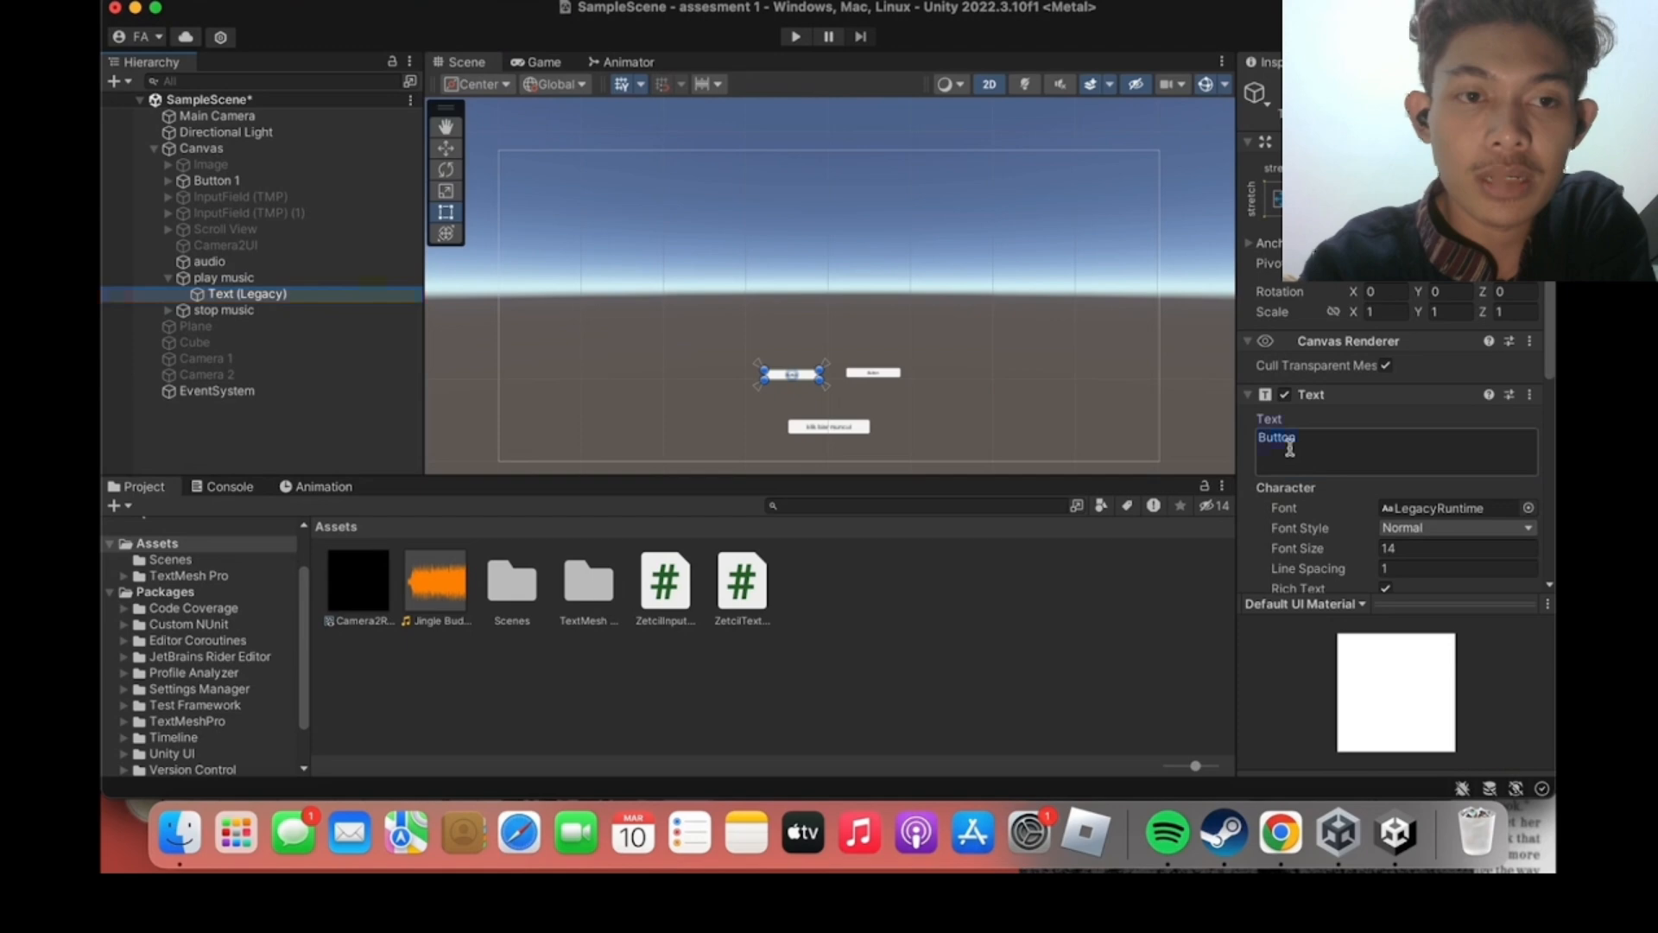
Set the stop music button's label to "stop" and shift the button slightly closer to the play music button.
type("op")
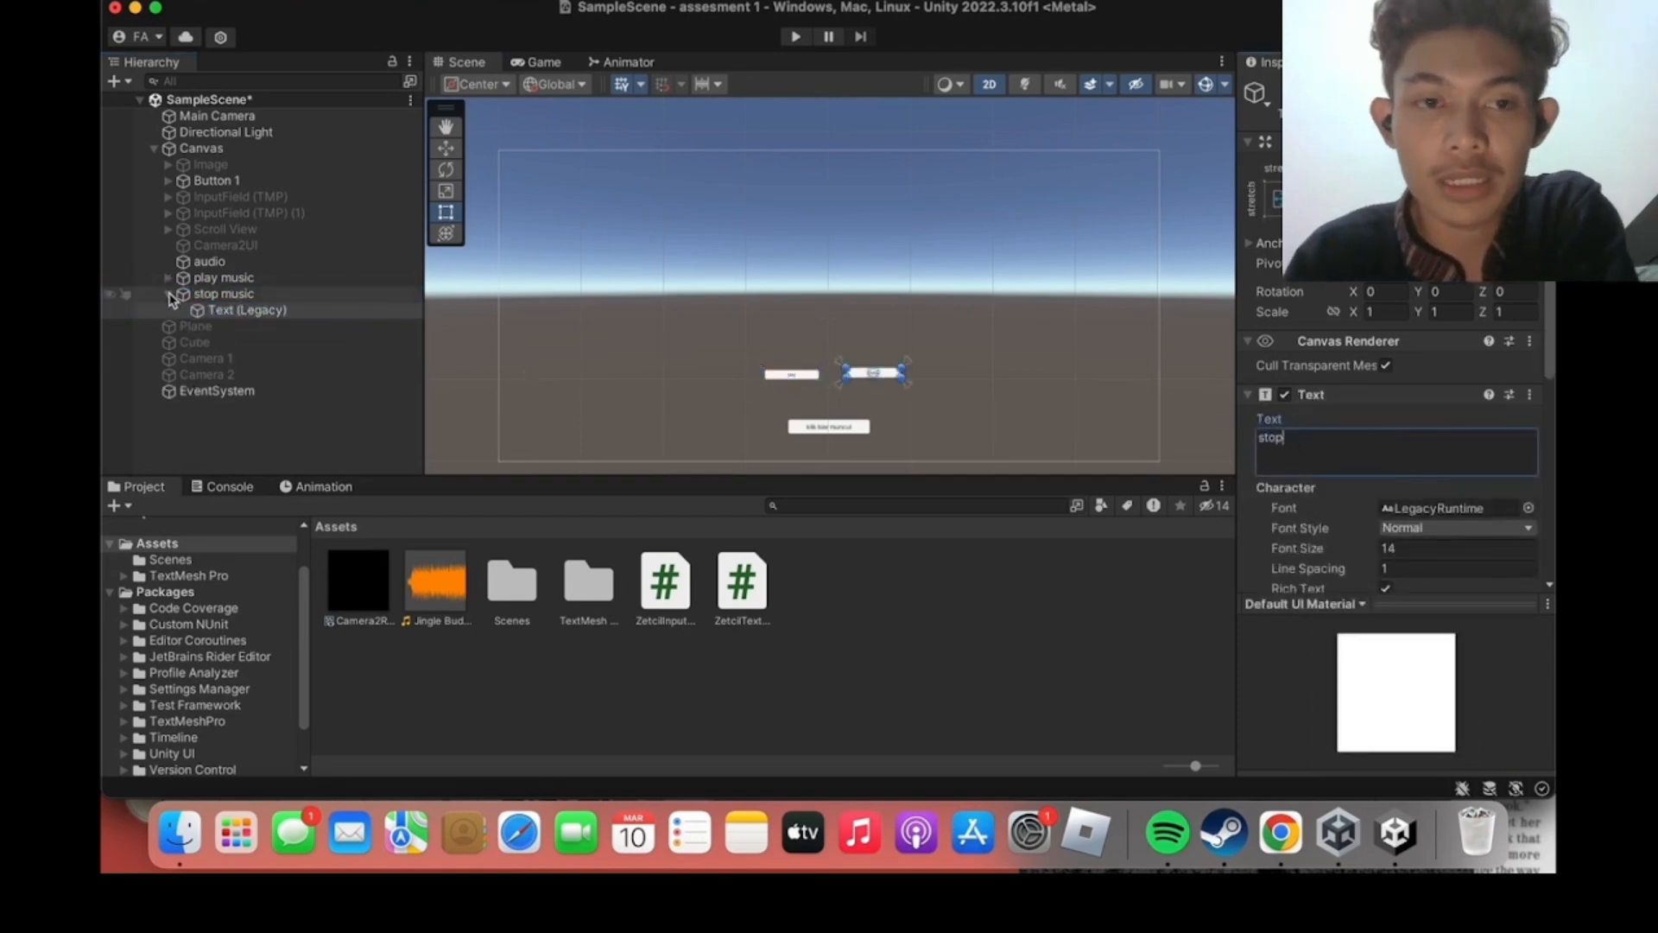
left_click(169, 294)
key("w")
left_click(285, 294)
left_click_drag(876, 296, 878, 298)
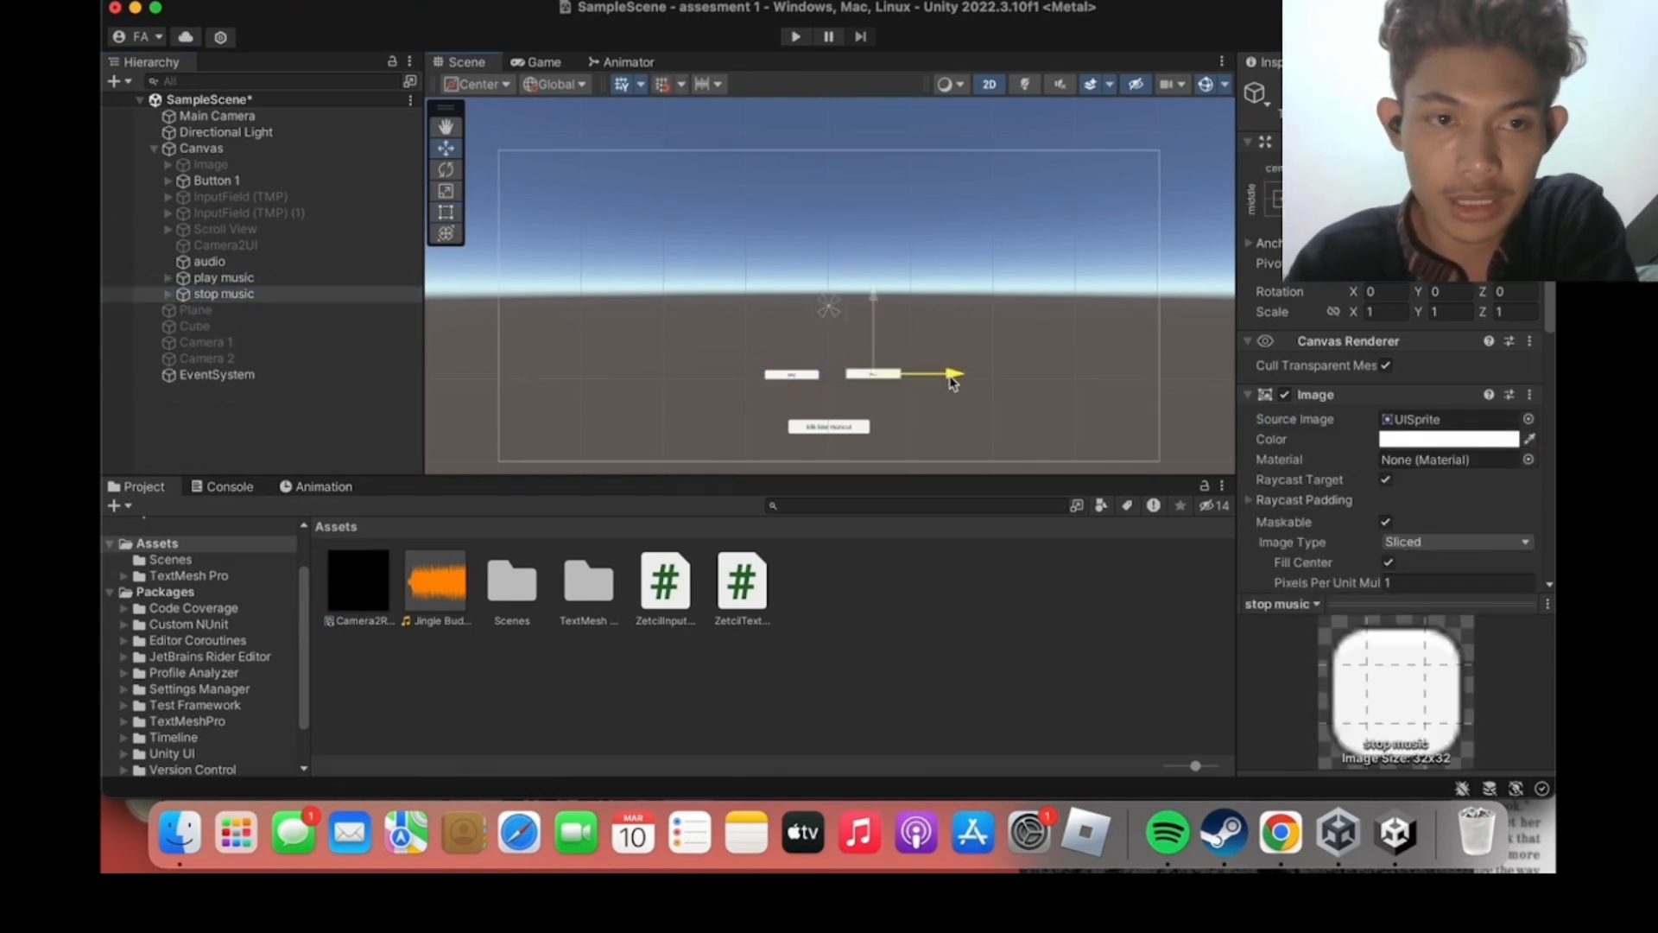
left_click_drag(950, 373, 941, 373)
Run the scene to test the play and stop buttons, and end play mode.
left_click(793, 38)
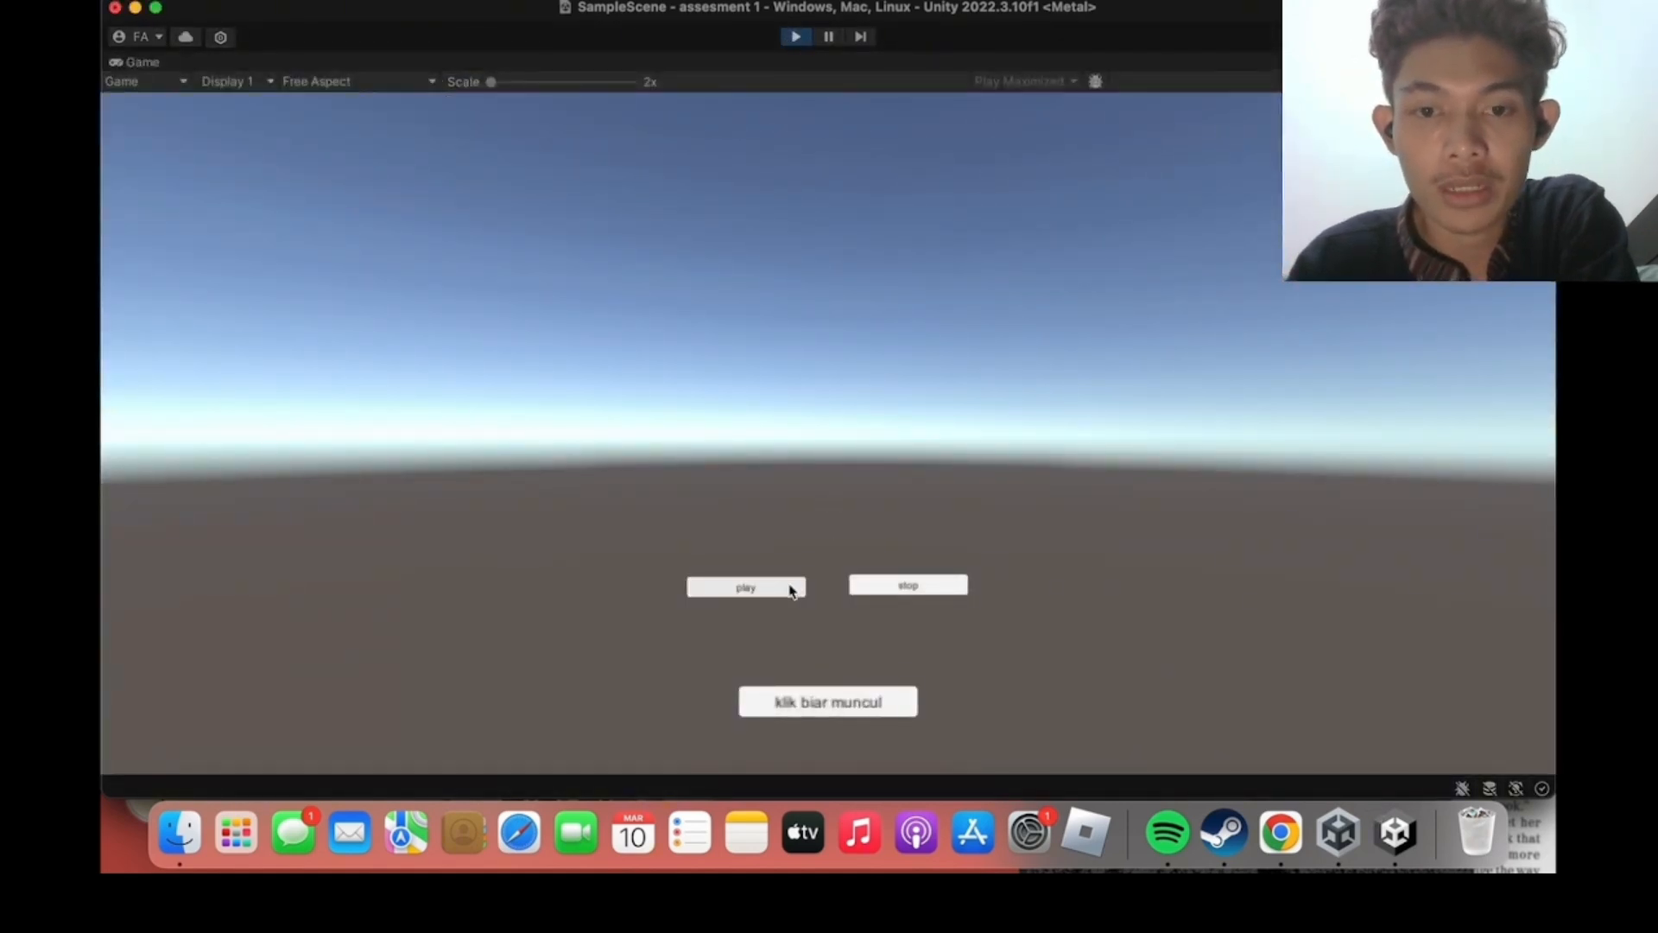
left_click(896, 588)
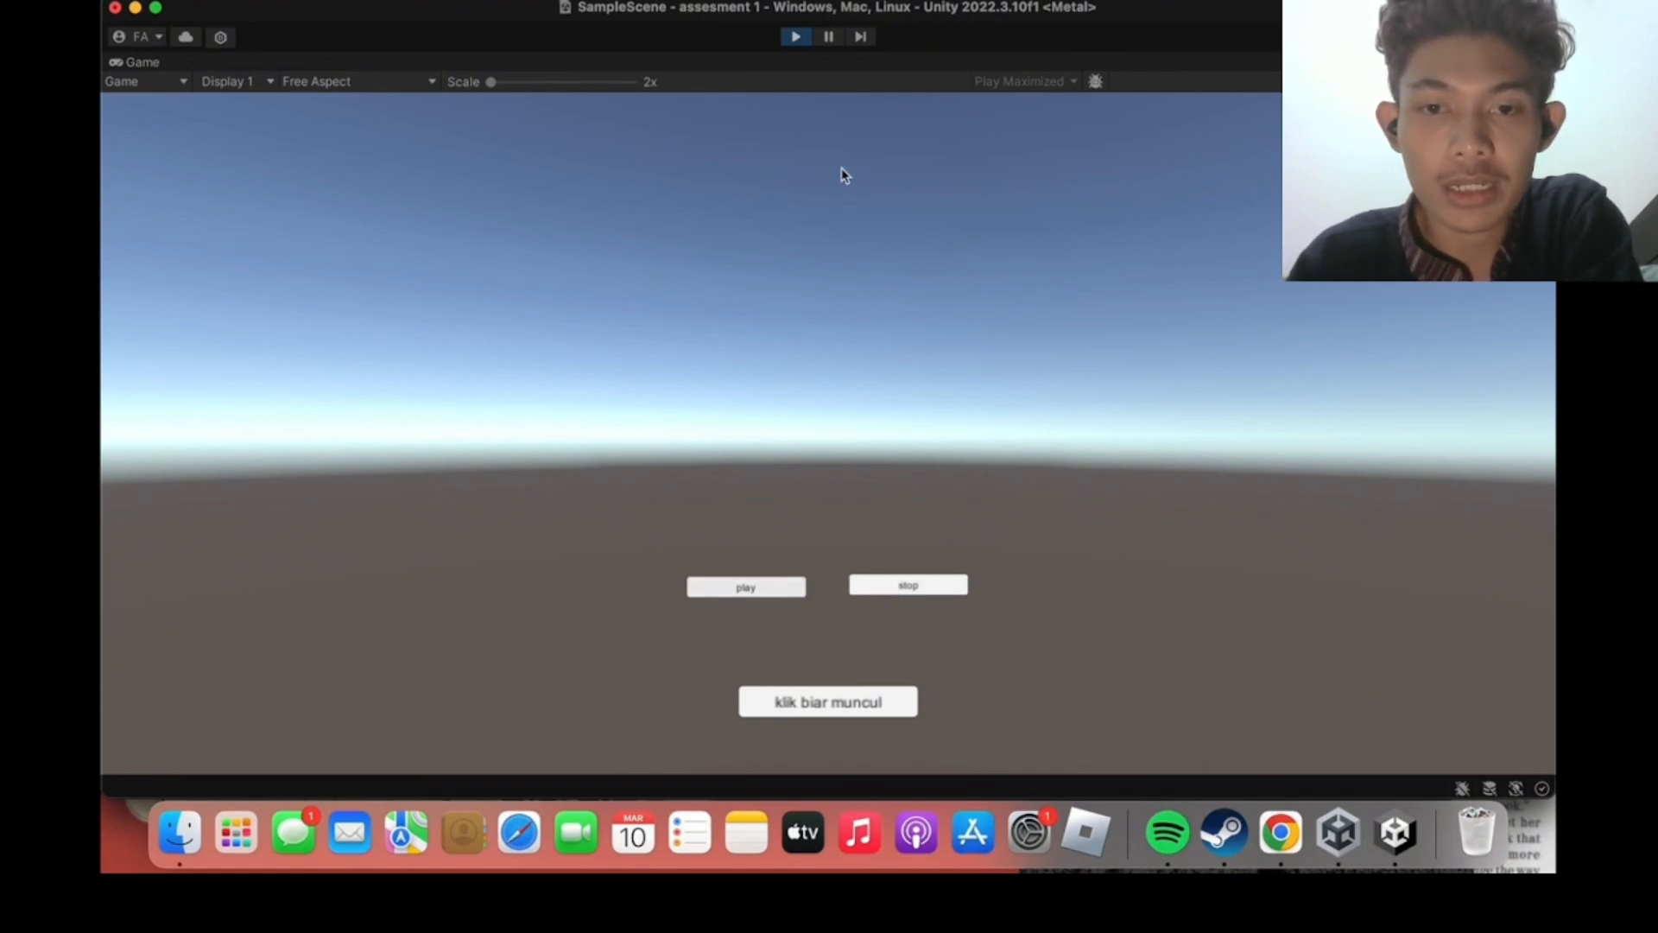
left_click(795, 36)
Duplicate the play music button and rename the copy as "pouse music".
right_click(262, 264)
left_click(338, 245)
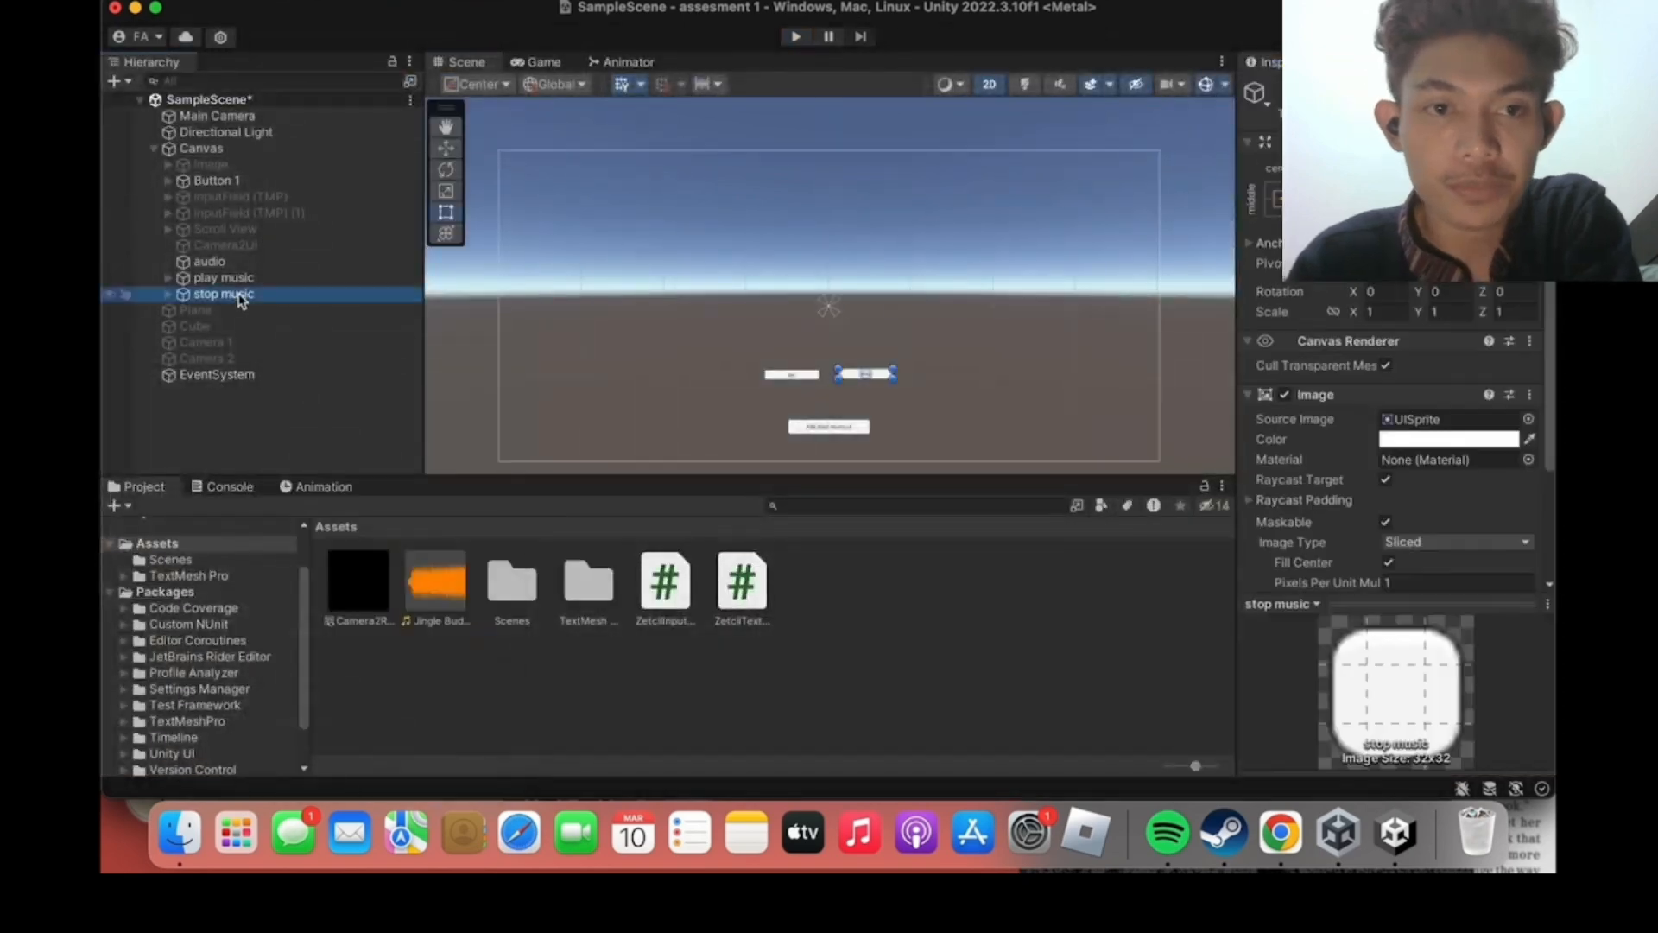
right_click(282, 294)
key("Escape")
key("BackSpace")
key("BackSpace")
key("BackSpace")
key("BackSpace")
key("Left")
key("Left")
key("Left")
key("Left")
key("Left")
key("Left")
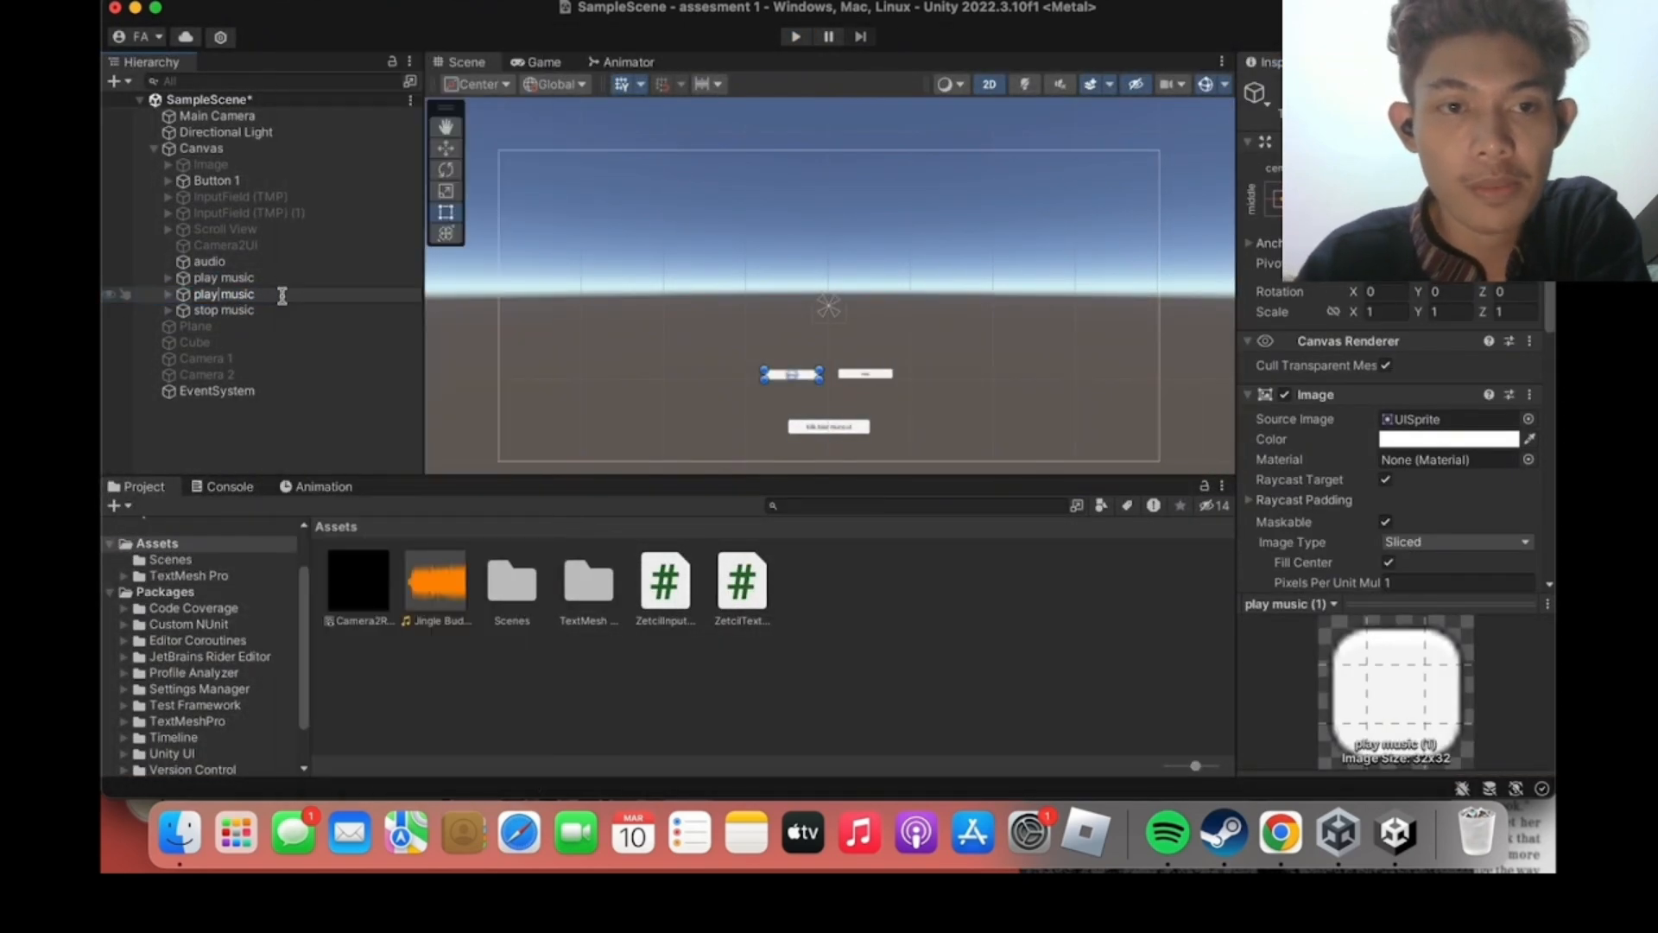
key("BackSpace")
key("BackSpace")
key("BackSpace")
key("BackSpace")
type("pouse")
Arrange the three music buttons in an evenly spaced row with pouse music between play music and stop music.
left_click(449, 150)
left_click_drag(872, 375, 828, 379)
left_click(314, 277)
left_click(298, 310)
left_click_drag(947, 376, 840, 377)
left_click(345, 294)
left_click(350, 279)
Change the pouse music button's On Click function to AudioSource.Pause.
left_click(346, 294)
scroll(1437, 510, "down", 10)
left_click(1436, 478)
mouse_move(1421, 574)
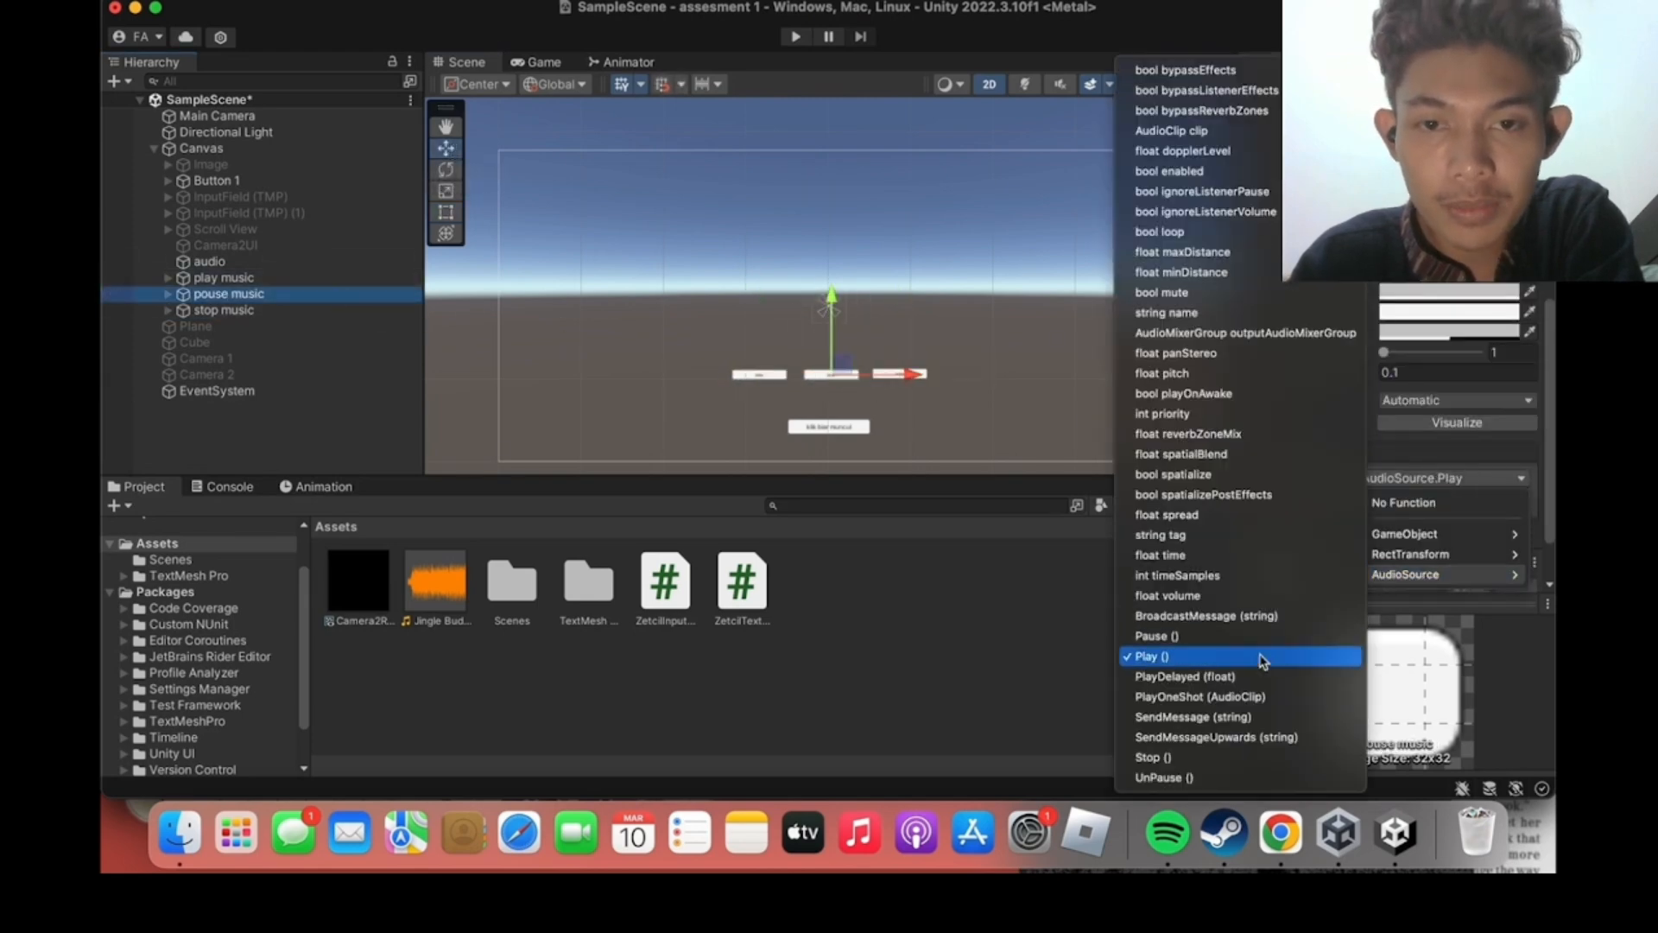
left_click(1248, 637)
Set the pouse music button's text label to "pouse".
left_click(796, 37)
left_click(796, 37)
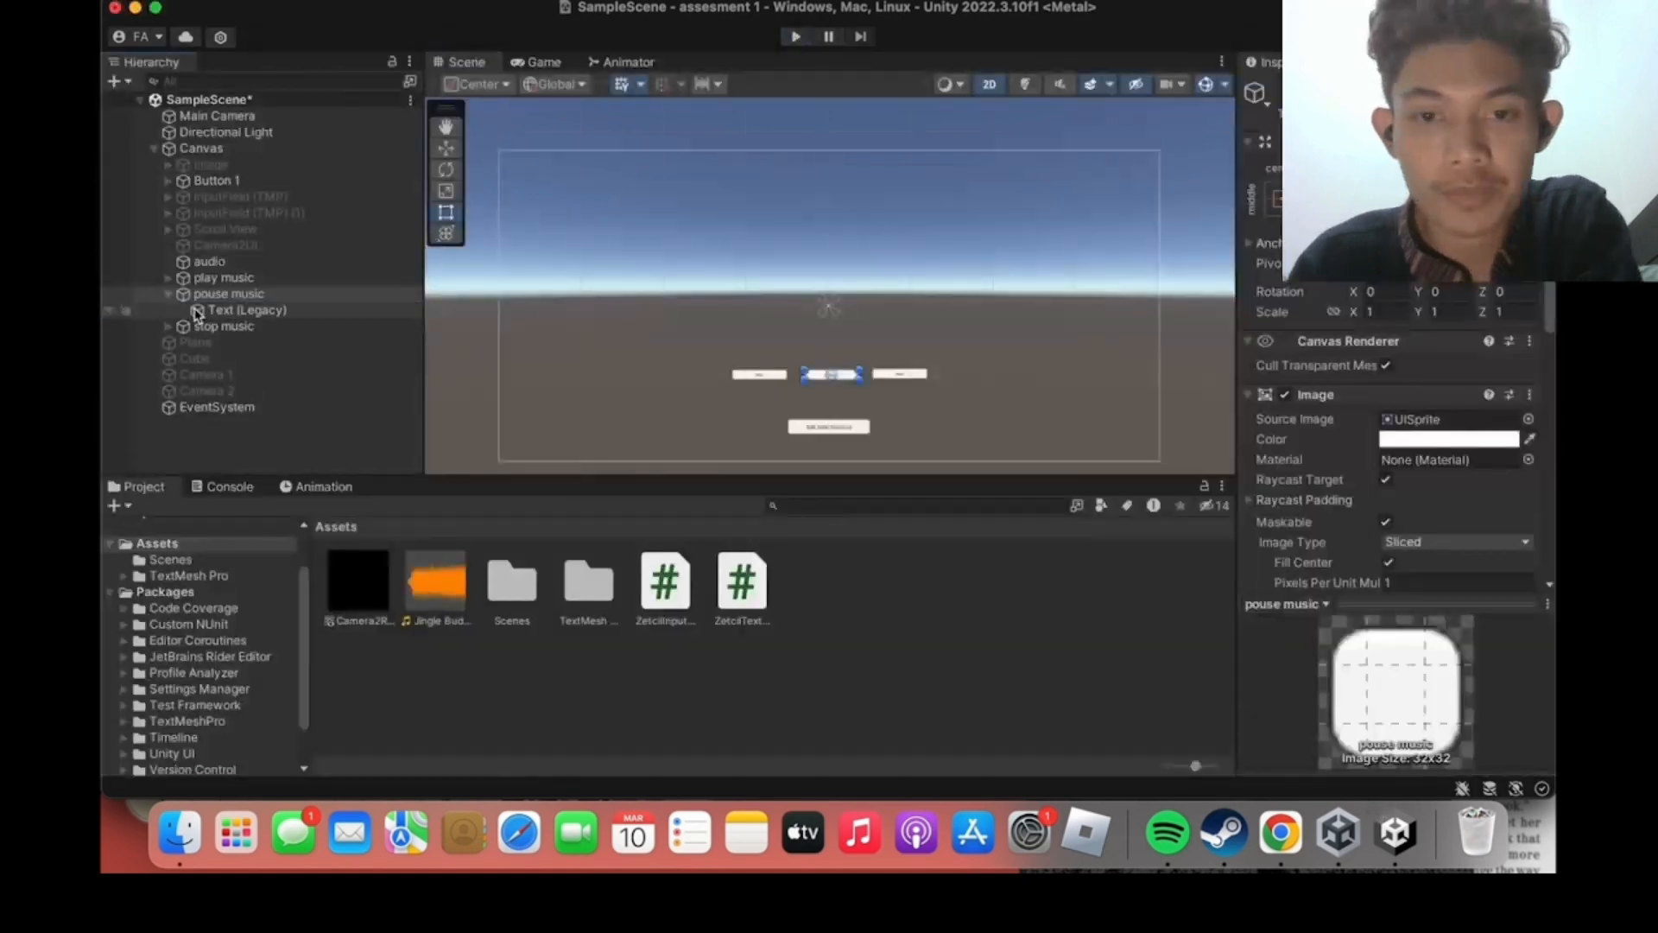
left_click(247, 310)
Run the scene and test the play, pouse and stop music buttons.
left_click(796, 37)
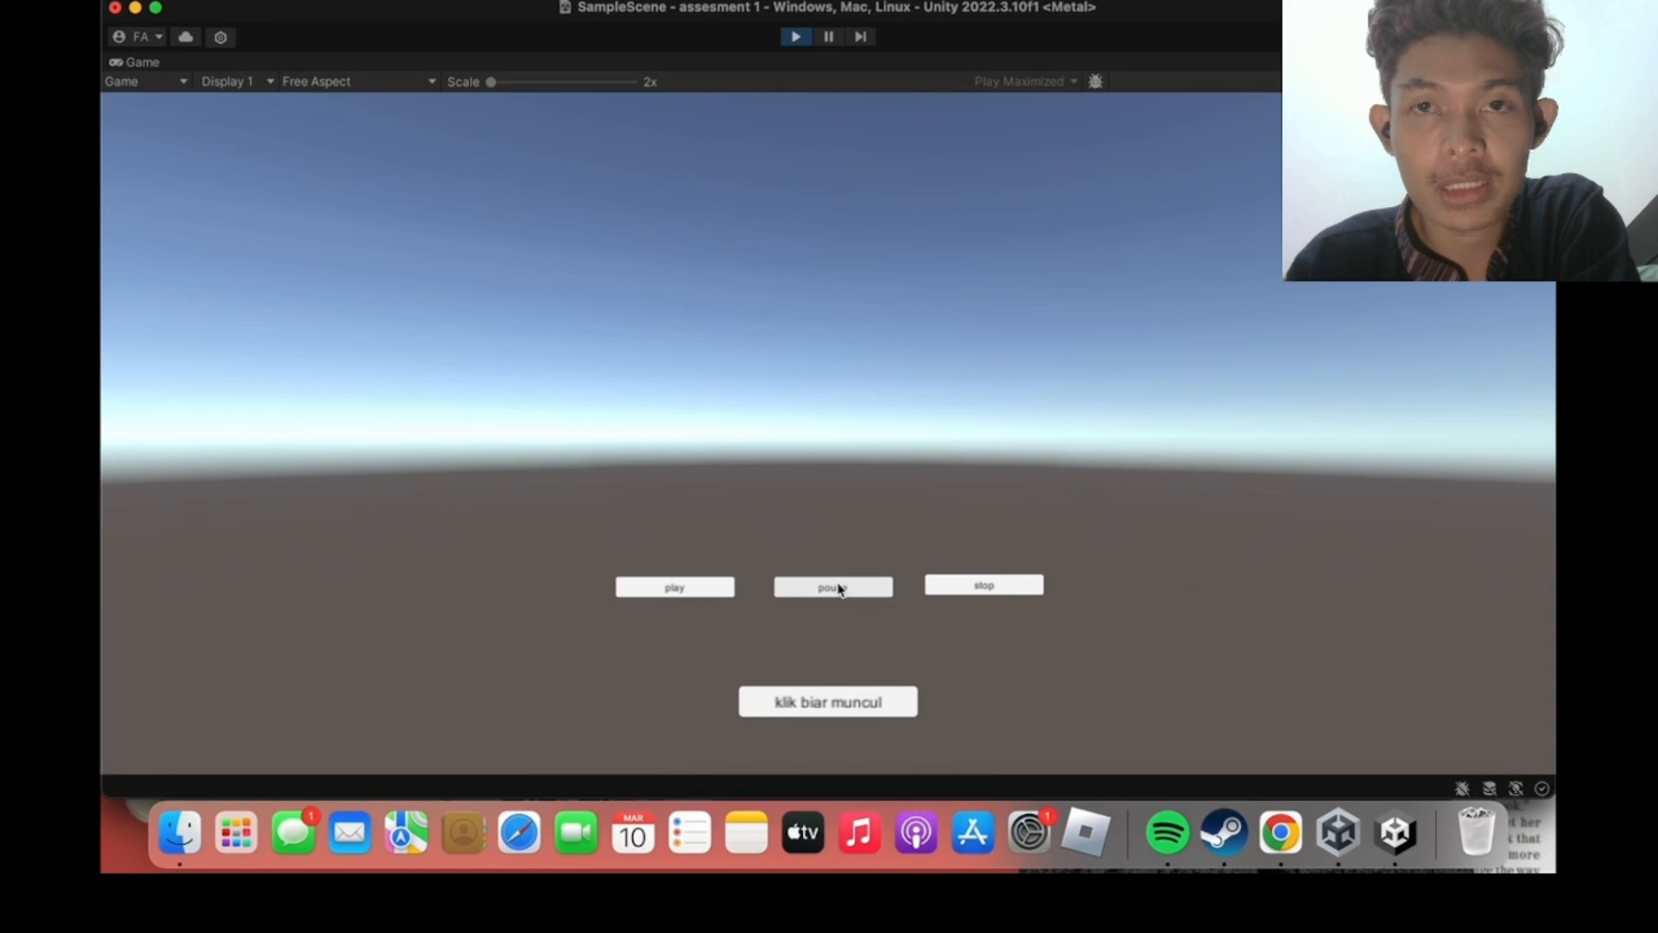
left_click(949, 586)
left_click(714, 584)
left_click(826, 587)
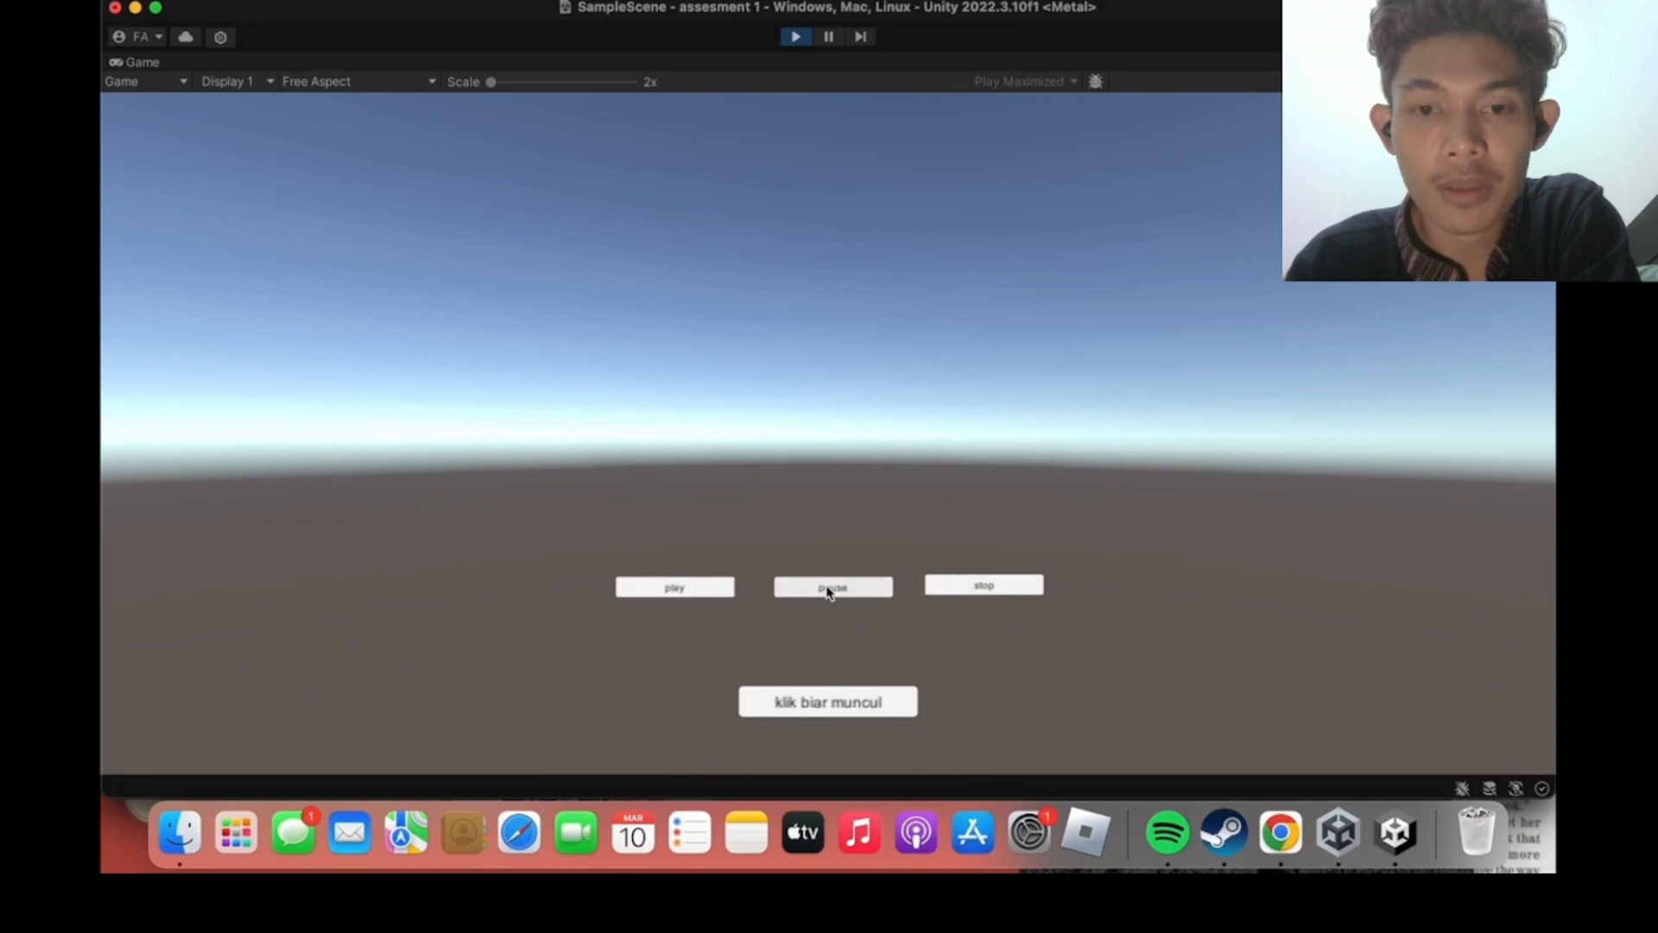
left_click(827, 593)
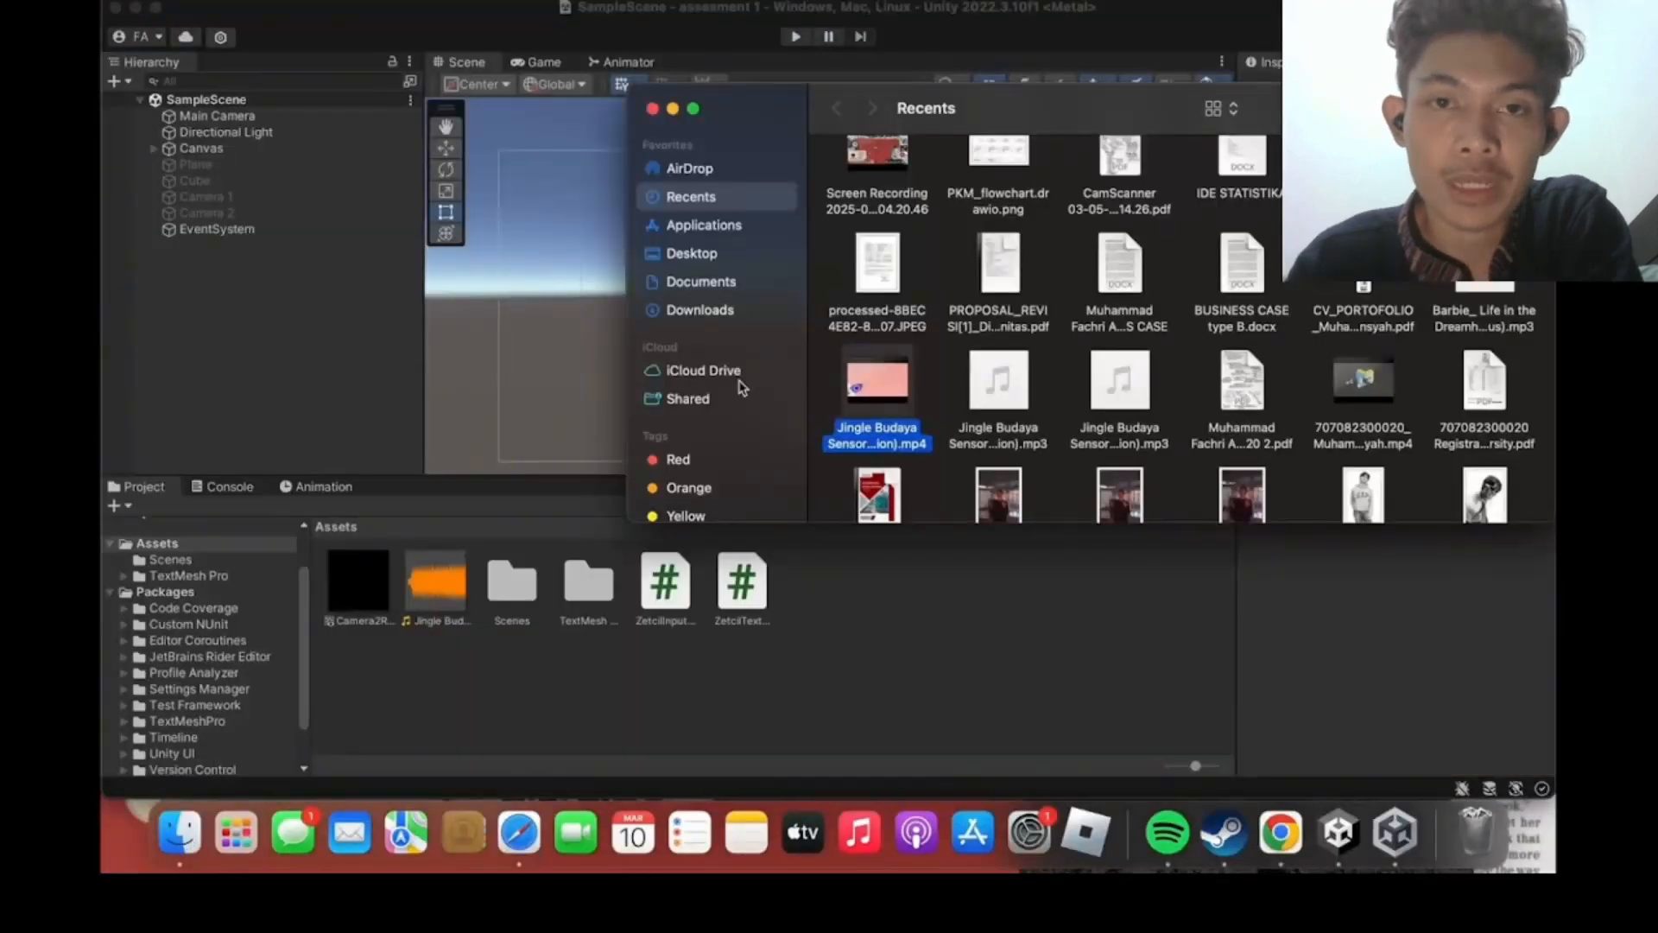
Import the Jingle Budaya mp4 video from Finder's Recents into the project's Assets folder.
left_click_drag(876, 380, 855, 592)
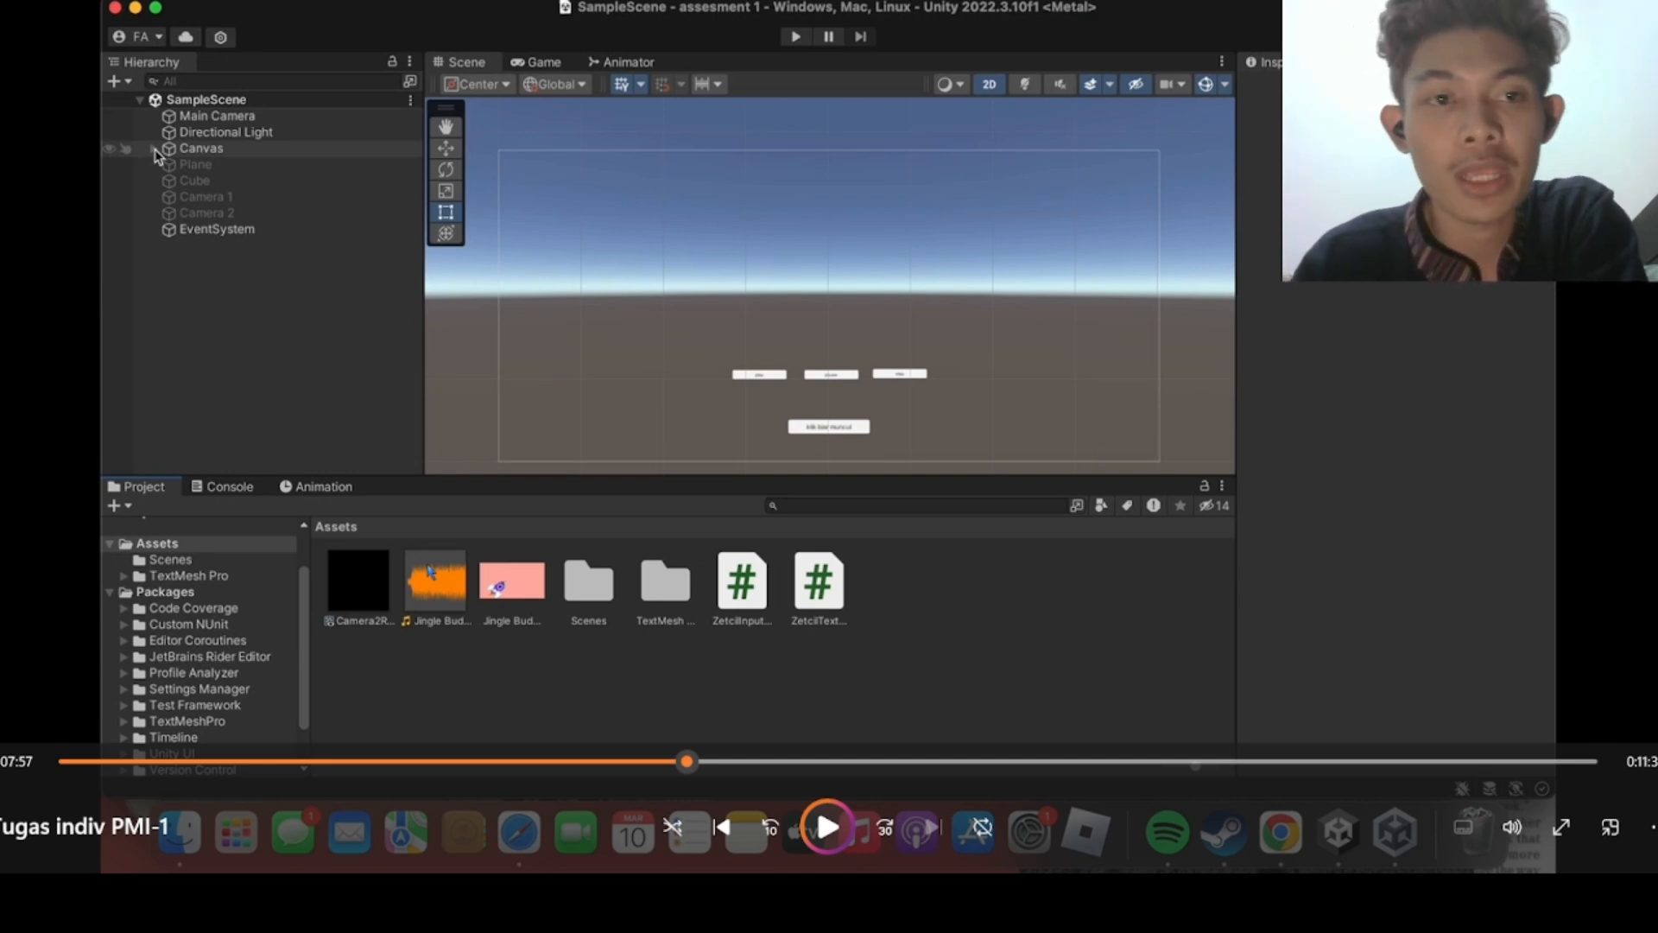
left_click(154, 149)
left_click(153, 149)
Add a legacy UI button to the Canvas and name it "play video".
left_click(198, 150)
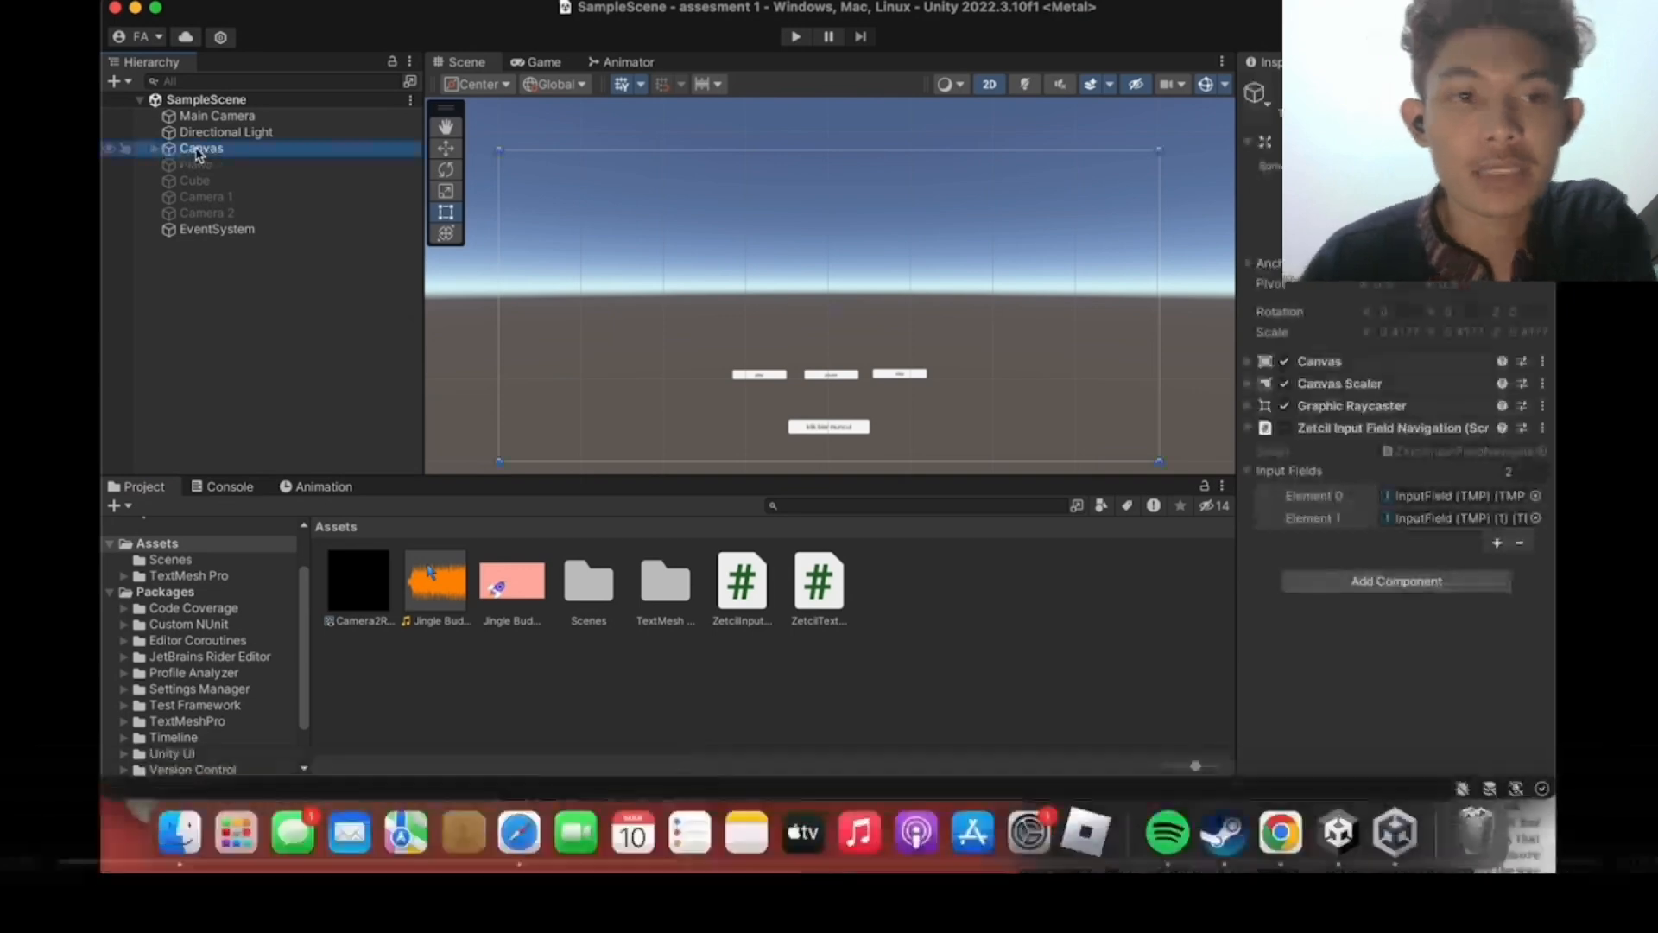
right_click(199, 150)
mouse_move(414, 587)
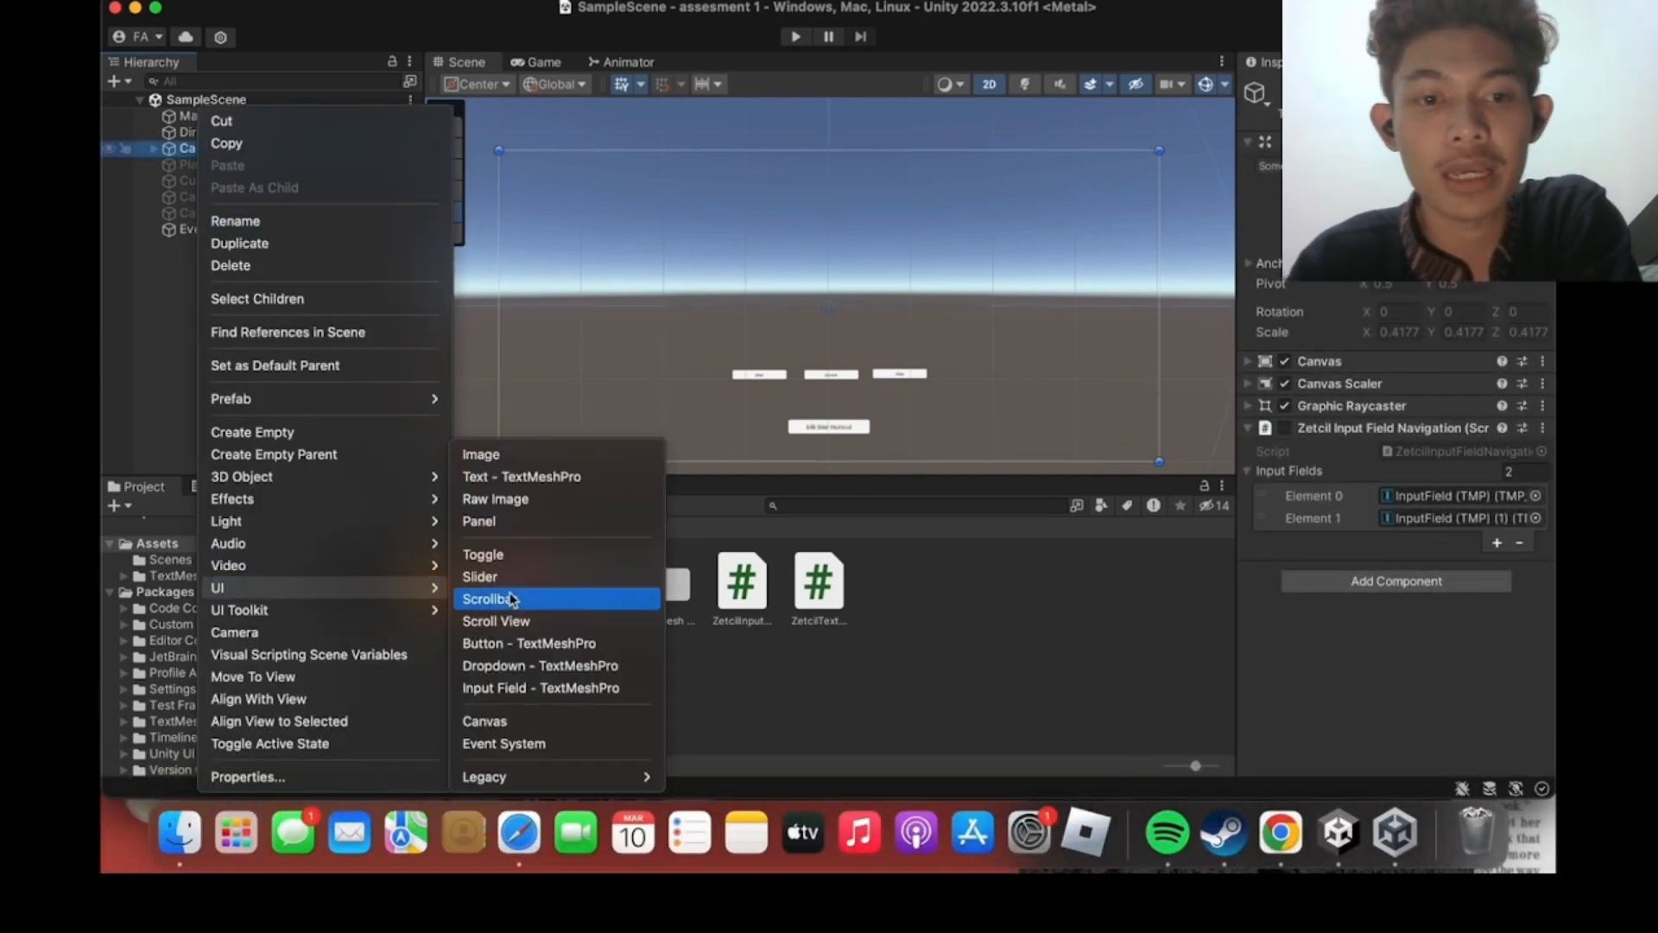
mouse_move(484, 776)
left_click(695, 730)
type("play vide")
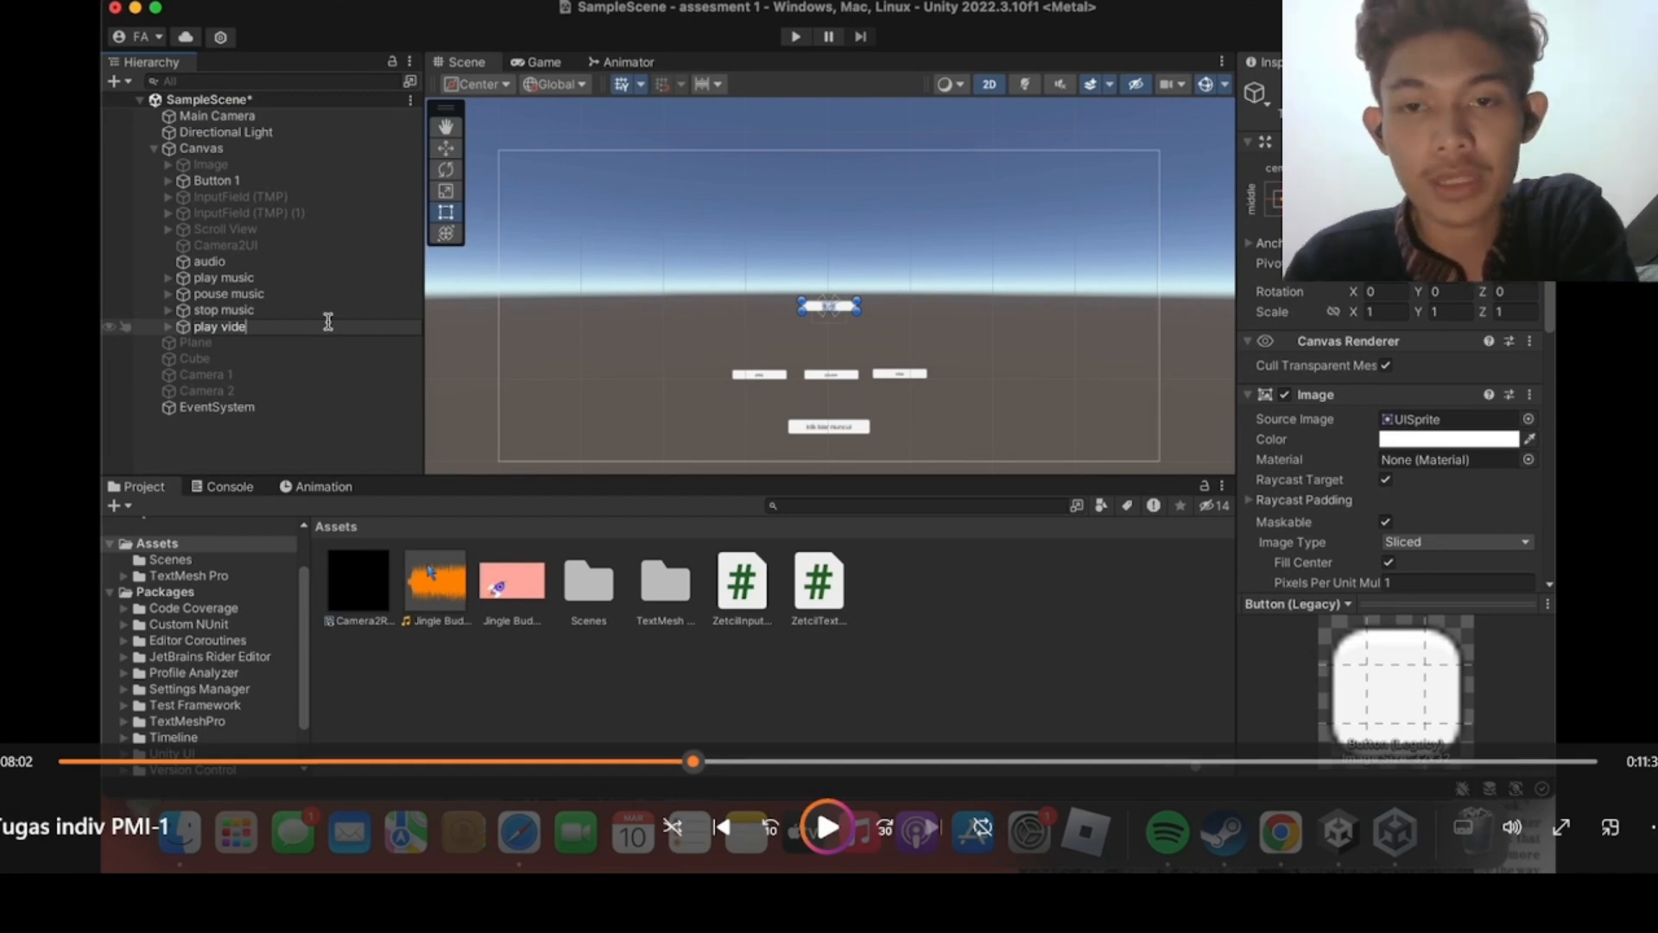
left_click(430, 572)
type("o")
key("Return")
Set the play video button's label to "Play Video" and move the button down toward the row of music buttons.
left_click(167, 326)
left_click(246, 343)
left_click(1284, 435)
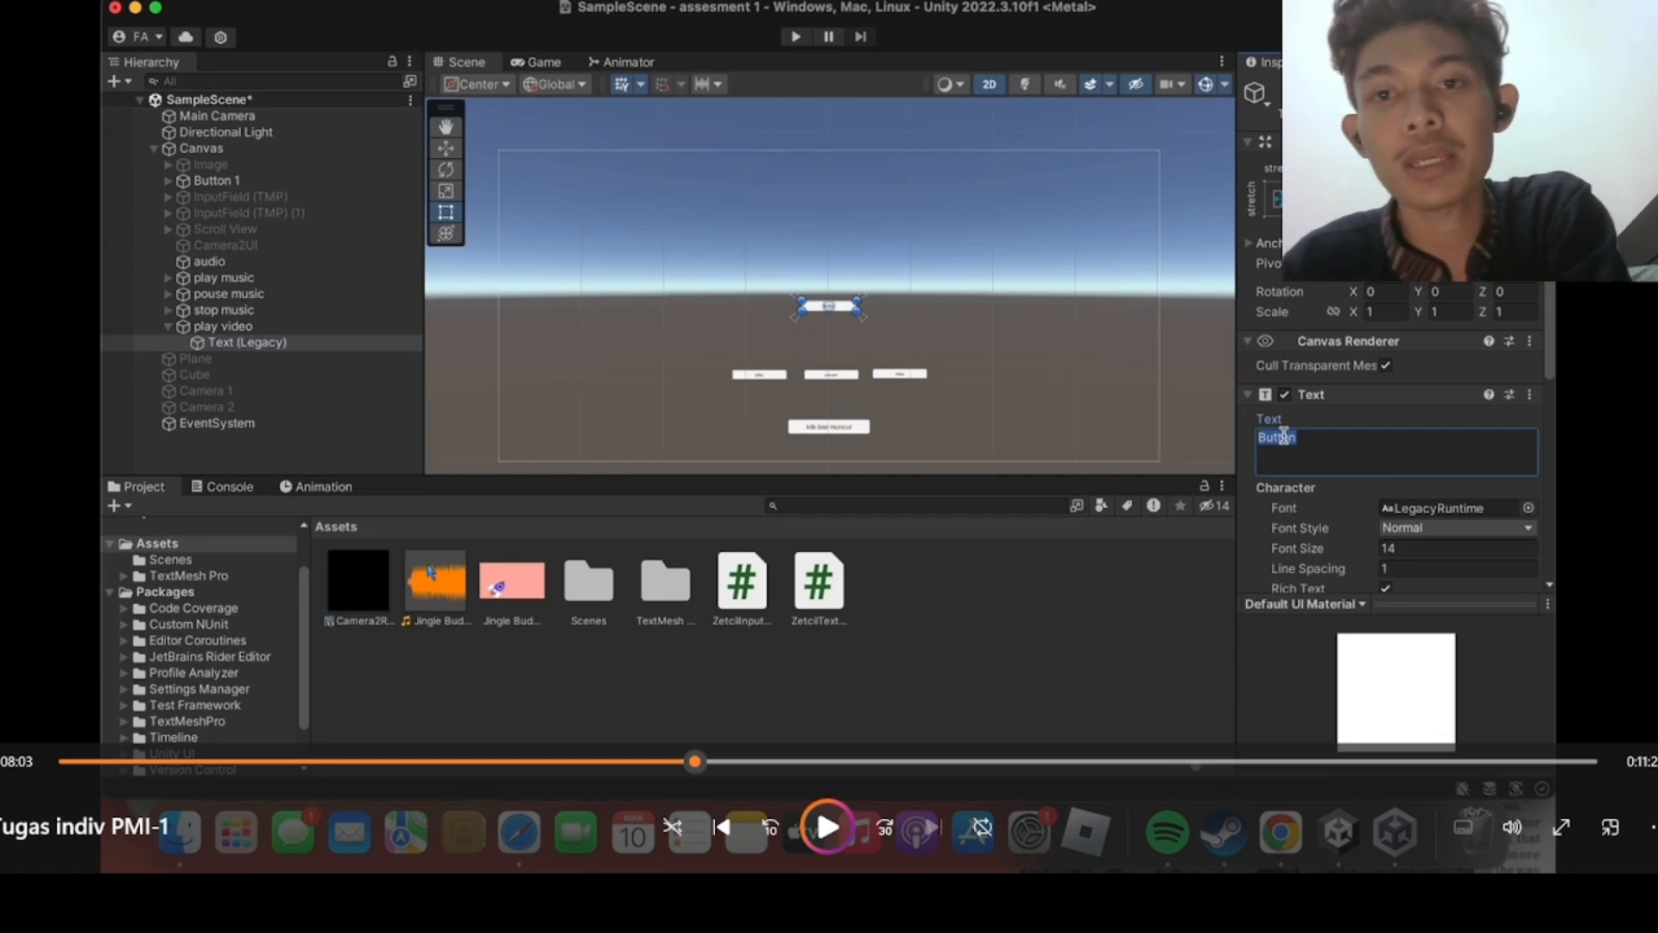
key("space")
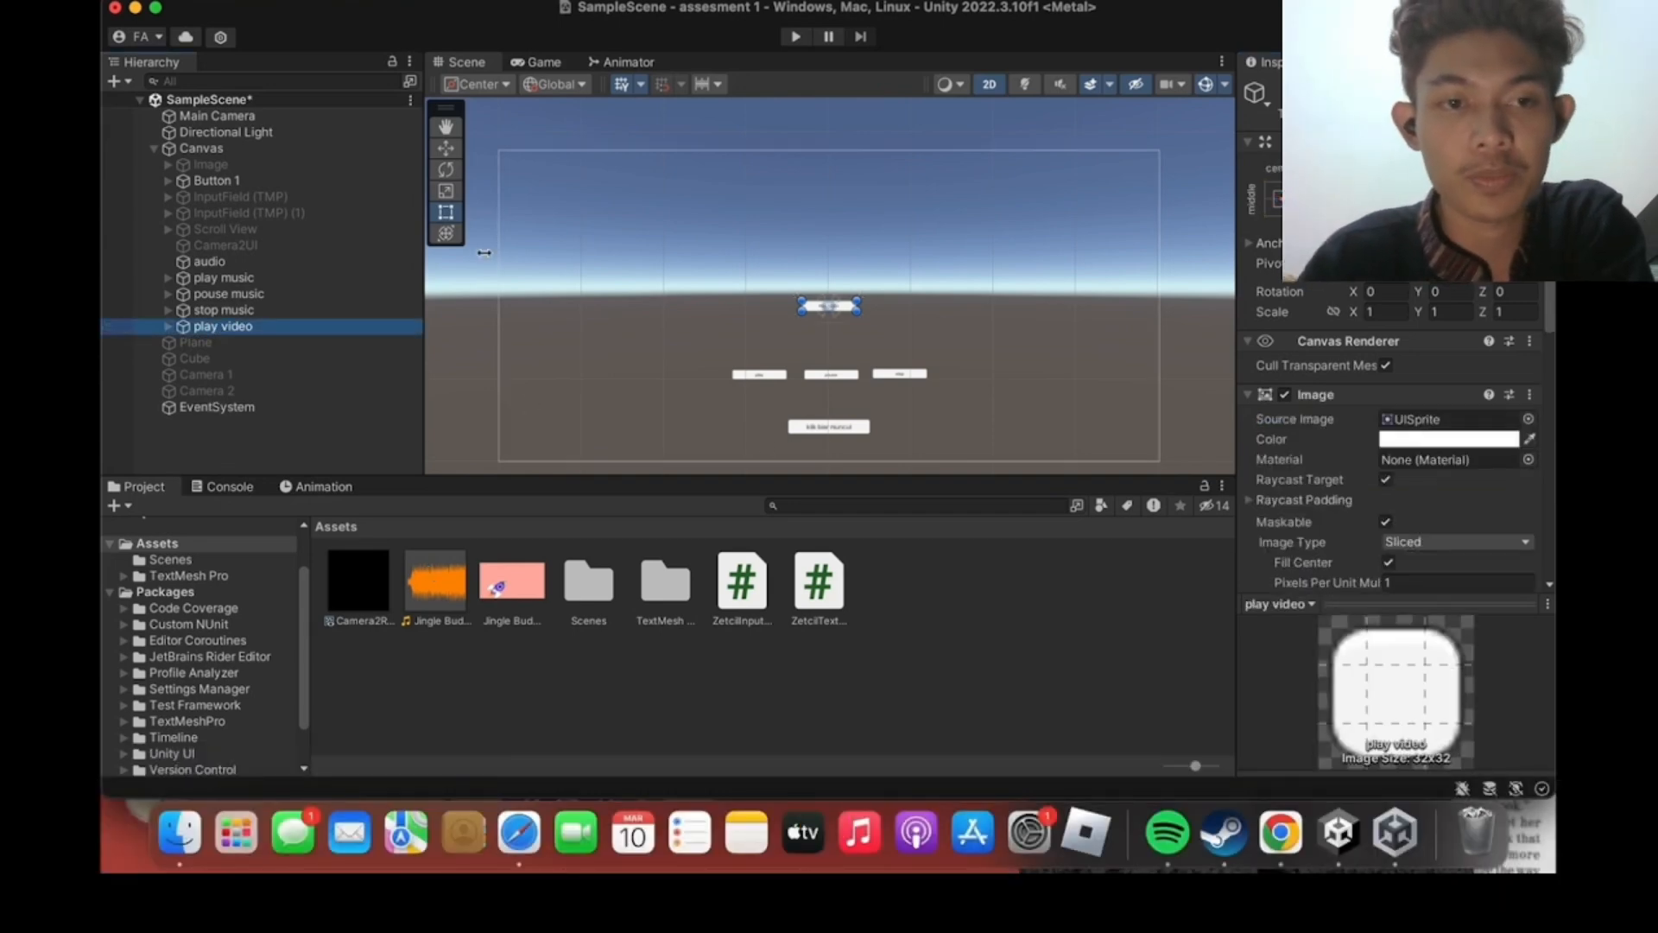
key("w")
left_click_drag(905, 307, 848, 352)
Duplicate the play video button twice and rename the first copy, placed above the pouse music button, as "pouse video".
key("super+d")
key("super+d")
right_click(264, 342)
left_click(328, 153)
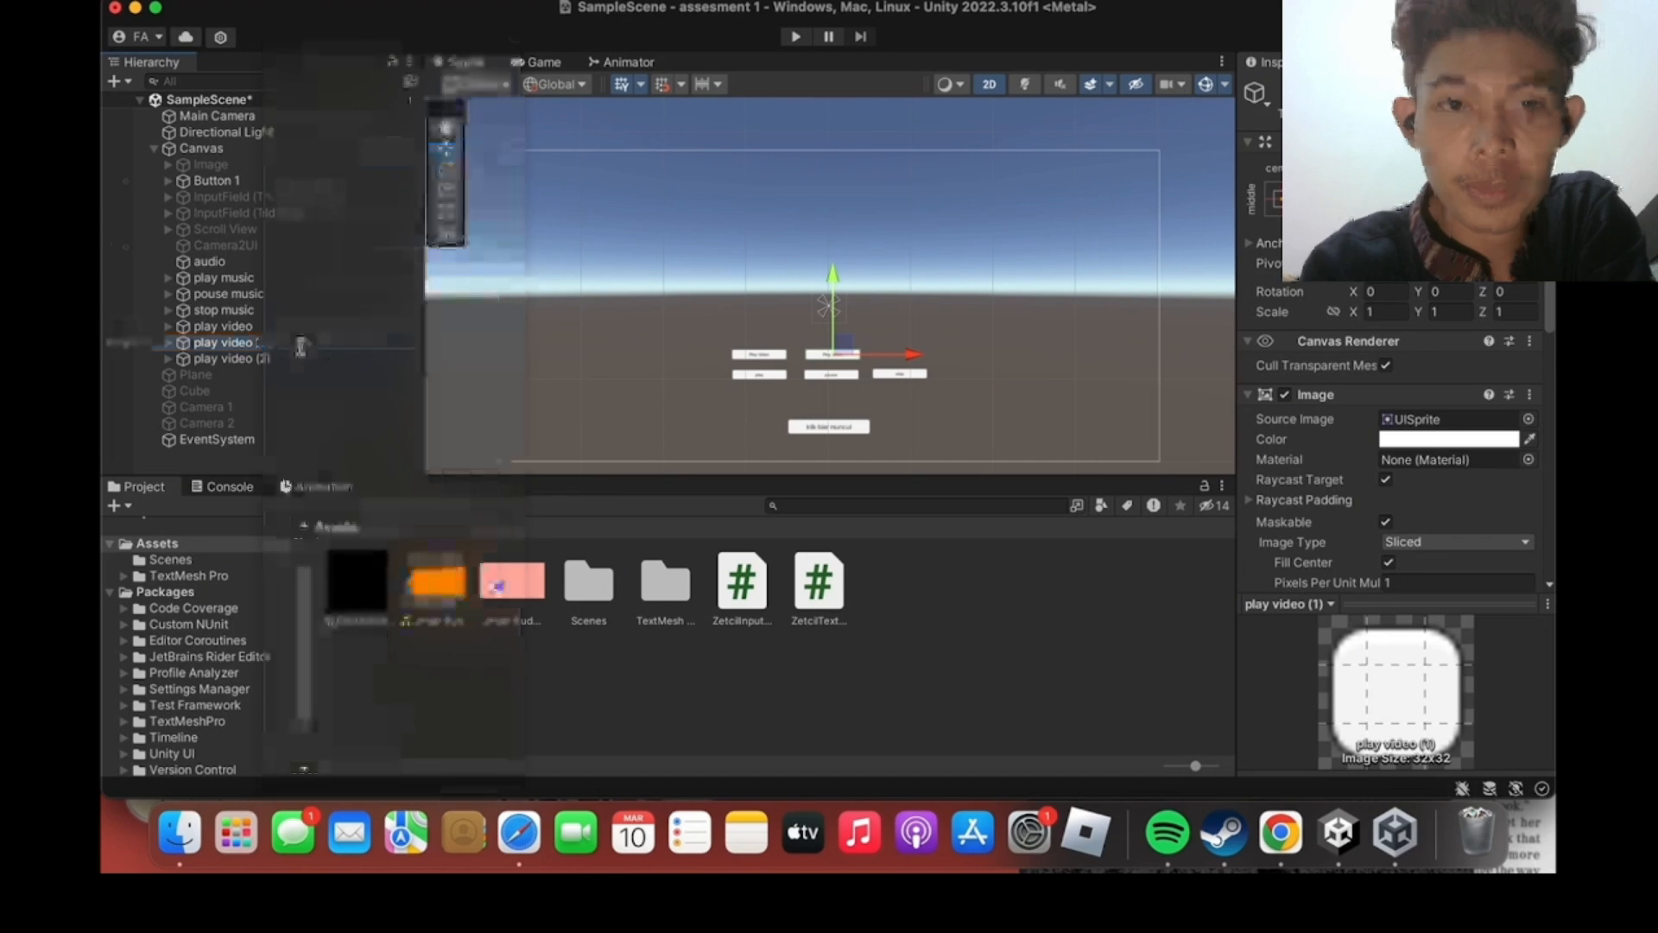
type("pouse video")
key("Return")
Change the pouse video button's text label to "Pouse video".
left_click(230, 344)
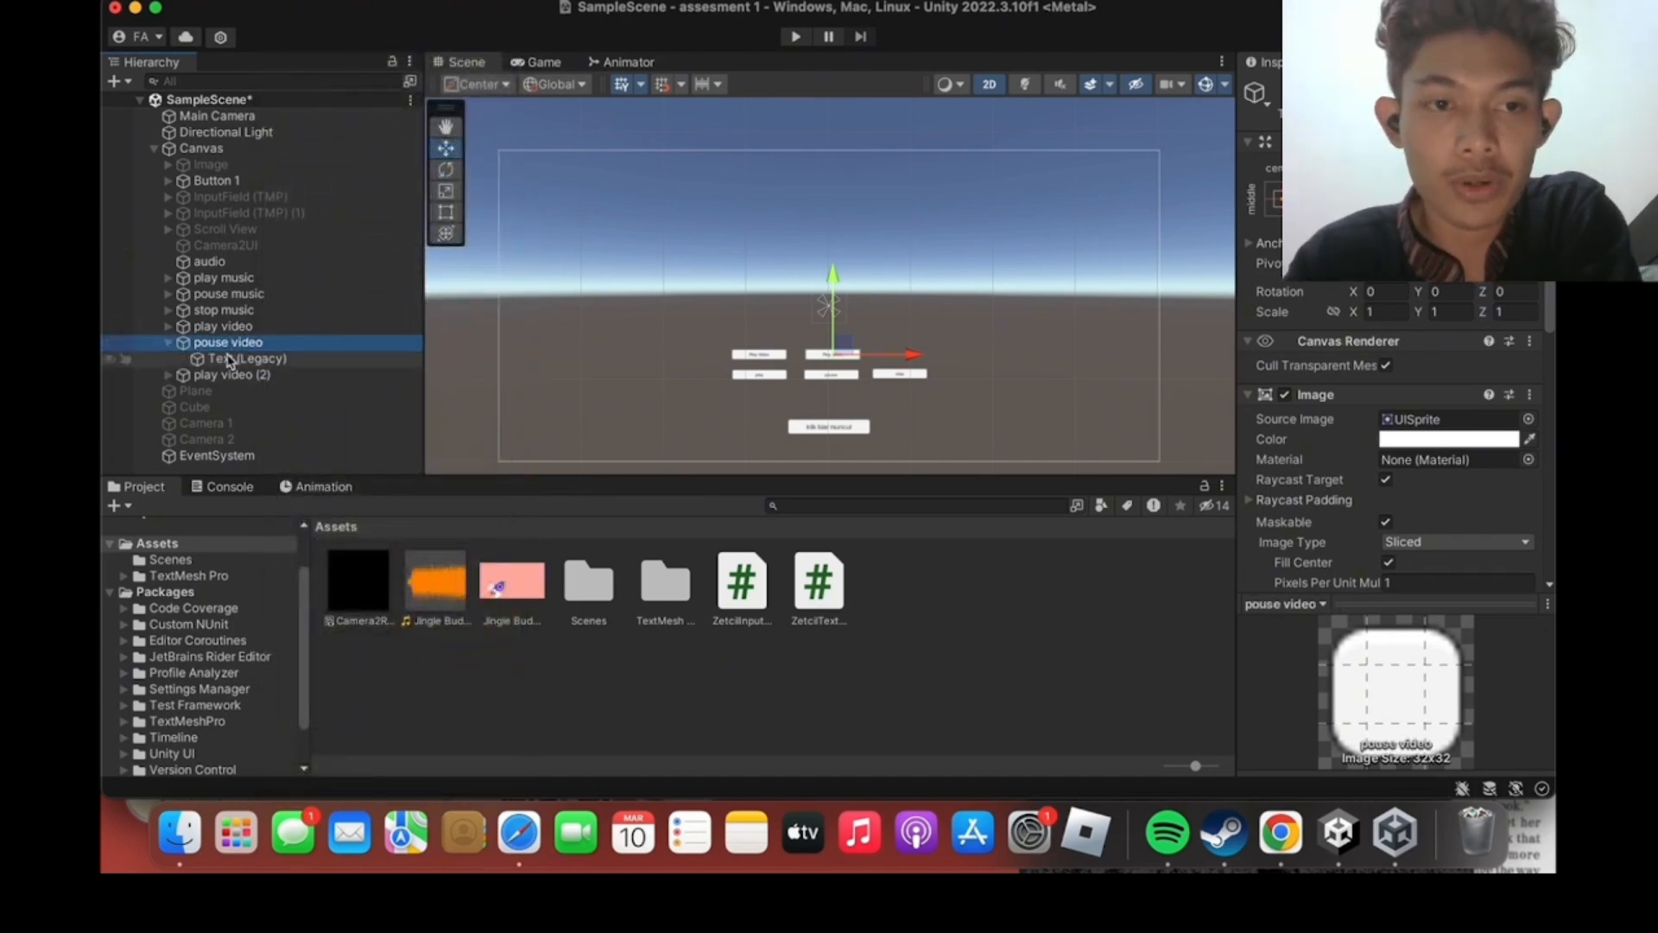
left_click(229, 361)
left_click(1321, 436)
type("Pou")
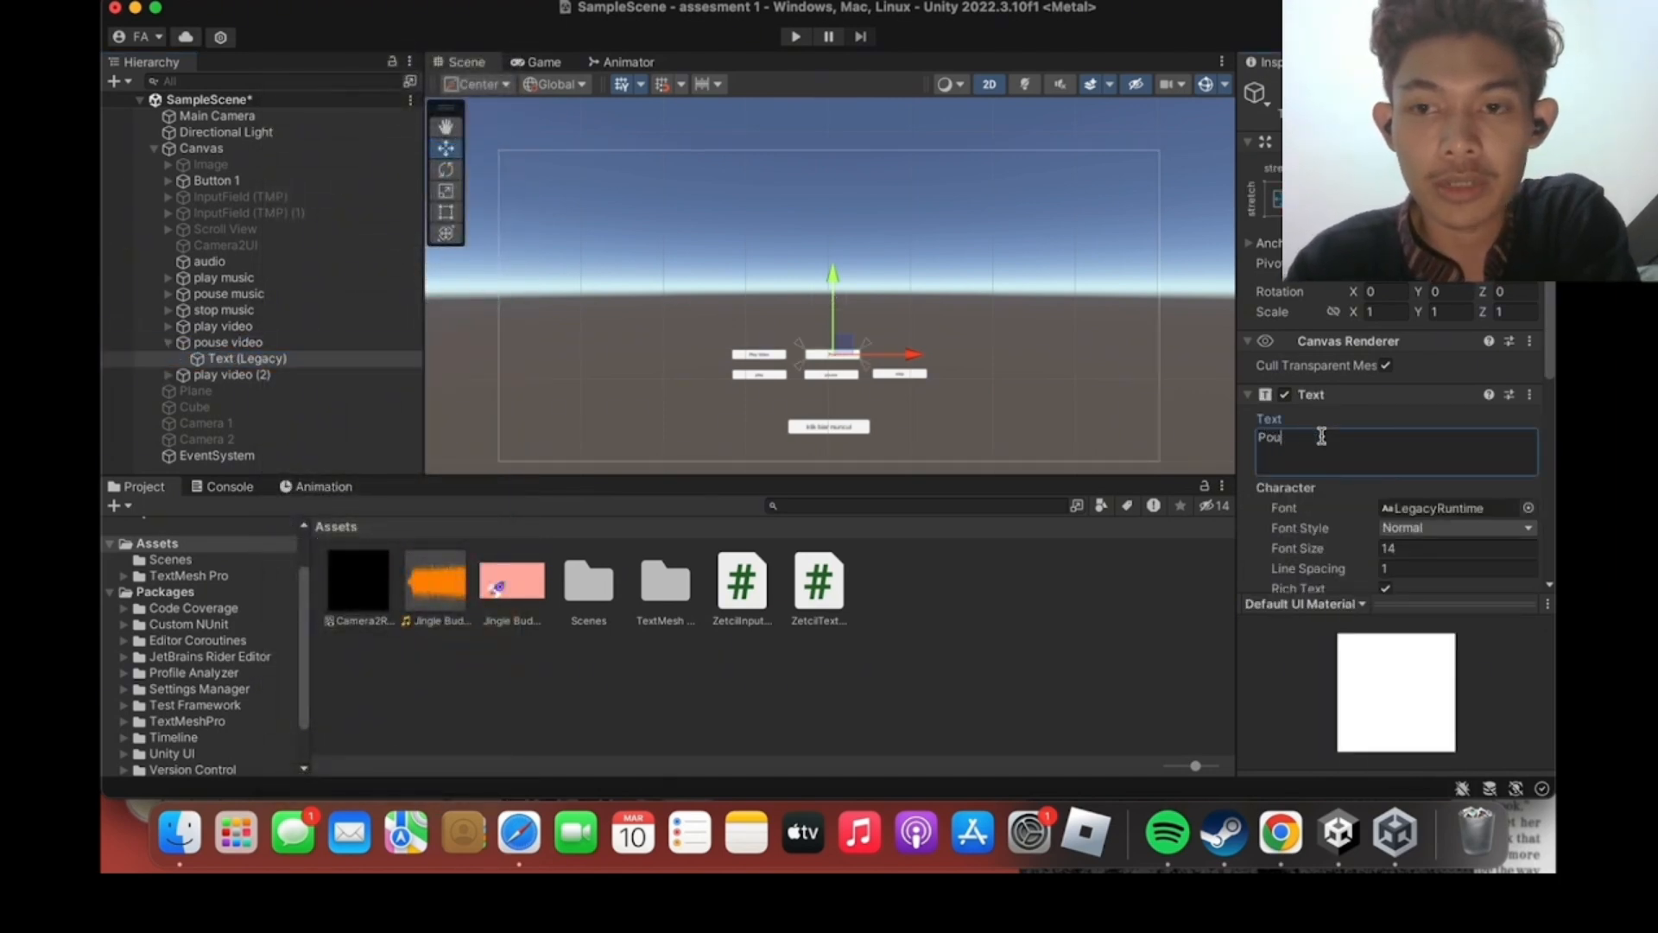
type("se video")
left_click(168, 343)
Move the play video (2) button directly above the stop music button.
right_click(269, 359)
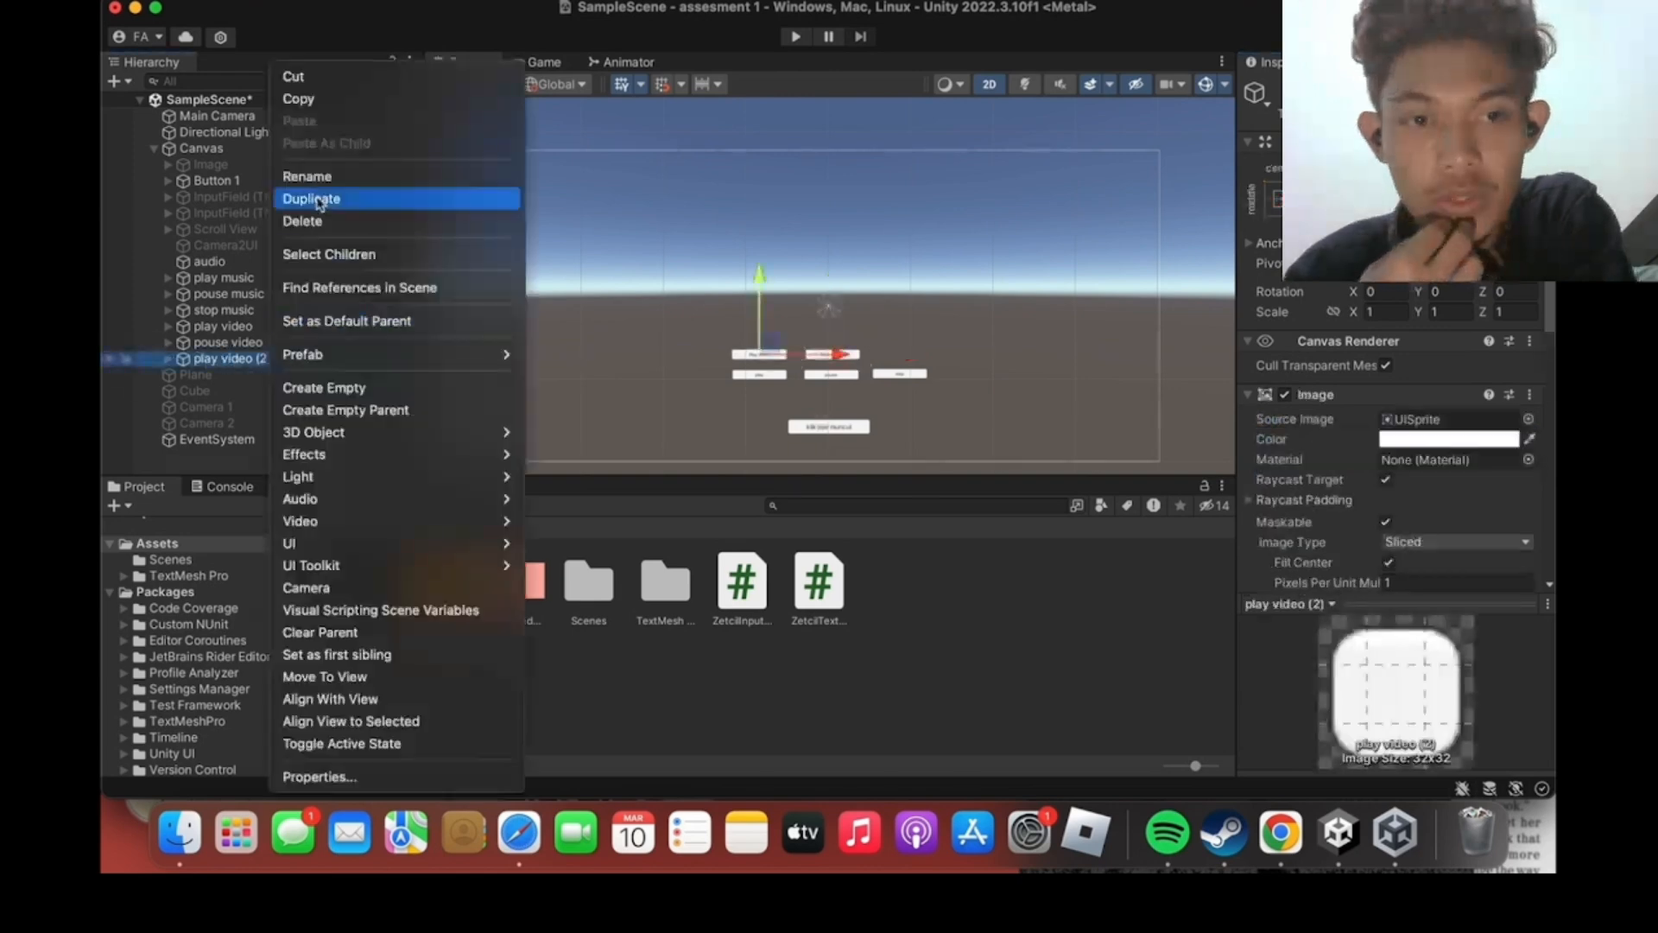
left_click(222, 358)
left_click_drag(839, 354, 980, 354)
Rename the play video (2) button as "stop video".
right_click(354, 356)
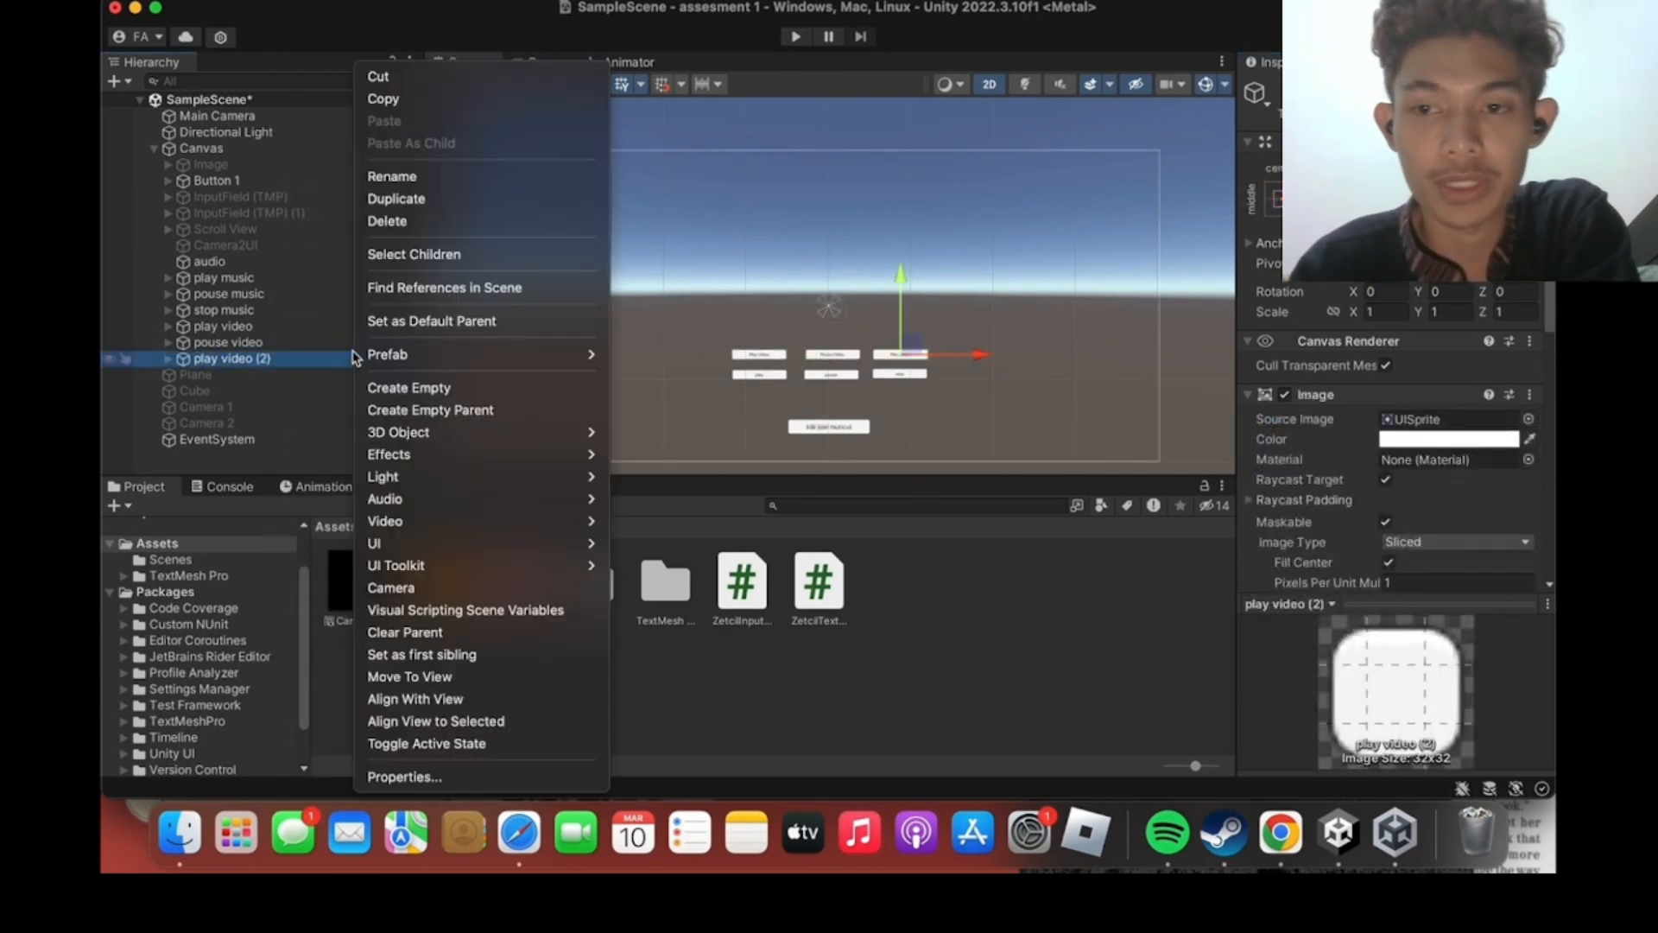
left_click(296, 355)
key("BackSpace")
key("BackSpace")
key("BackSpace")
key("Left")
key("Left")
key("Left")
key("Left")
key("Left")
key("Left")
key("BackSpace")
key("BackSpace")
key("BackSpace")
key("BackSpace")
type("s")
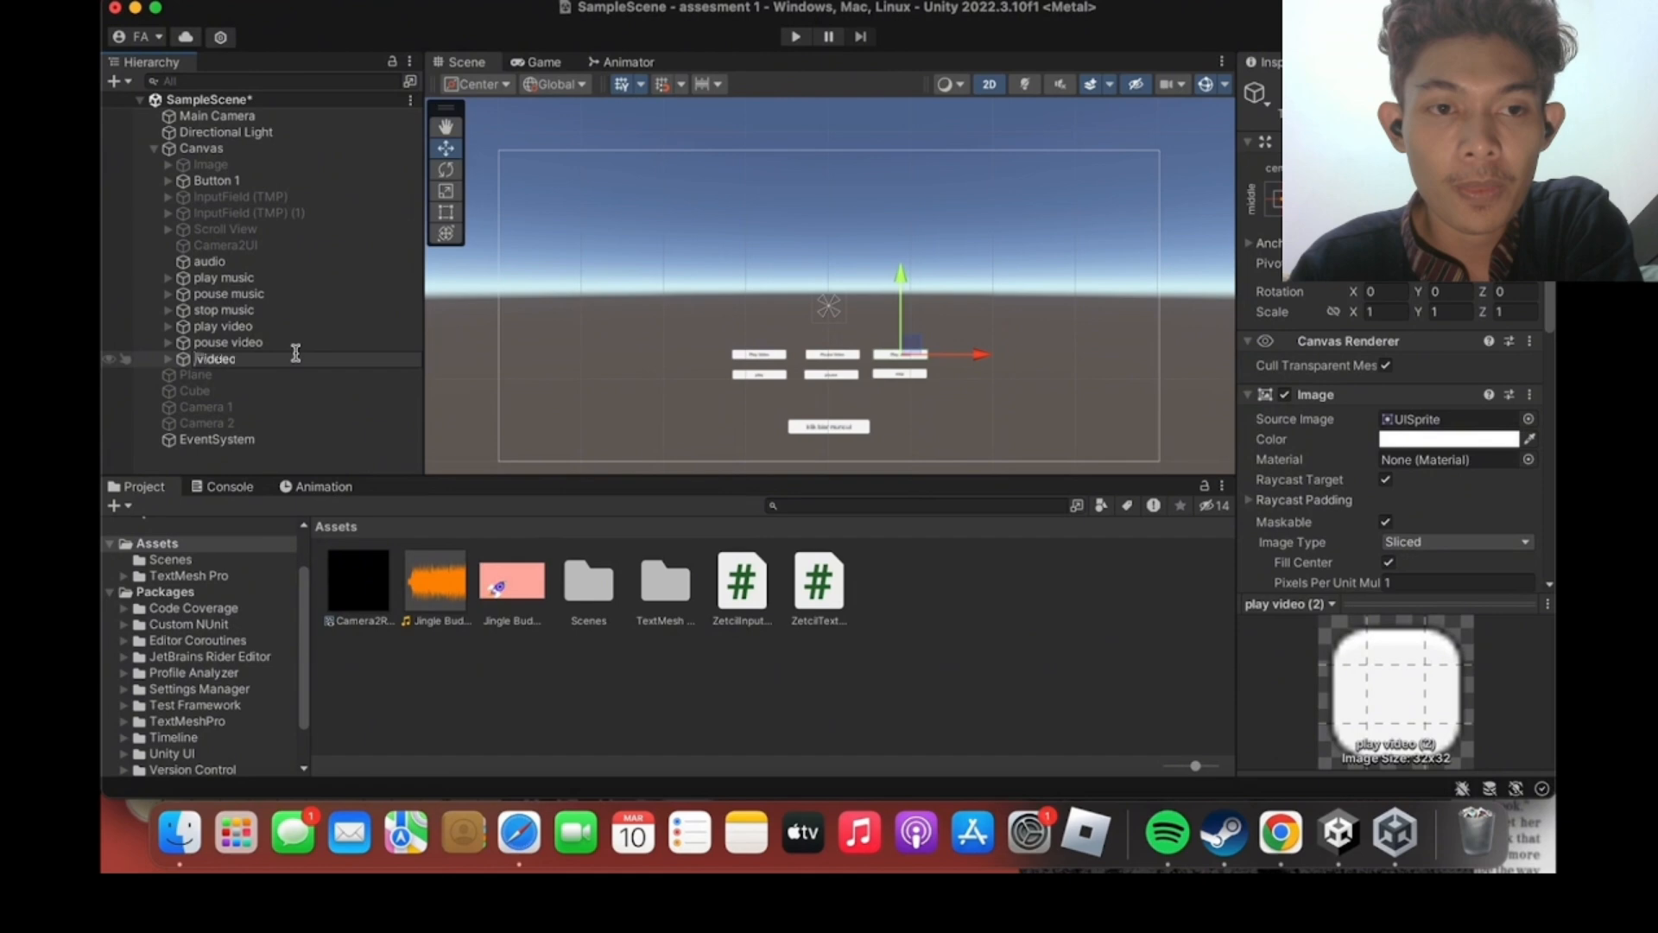
type("top")
left_click(177, 361)
Replace "Play" with "Stop" in the stop video button's text label.
left_click(168, 358)
left_click(247, 375)
double_click(1271, 443)
type("S")
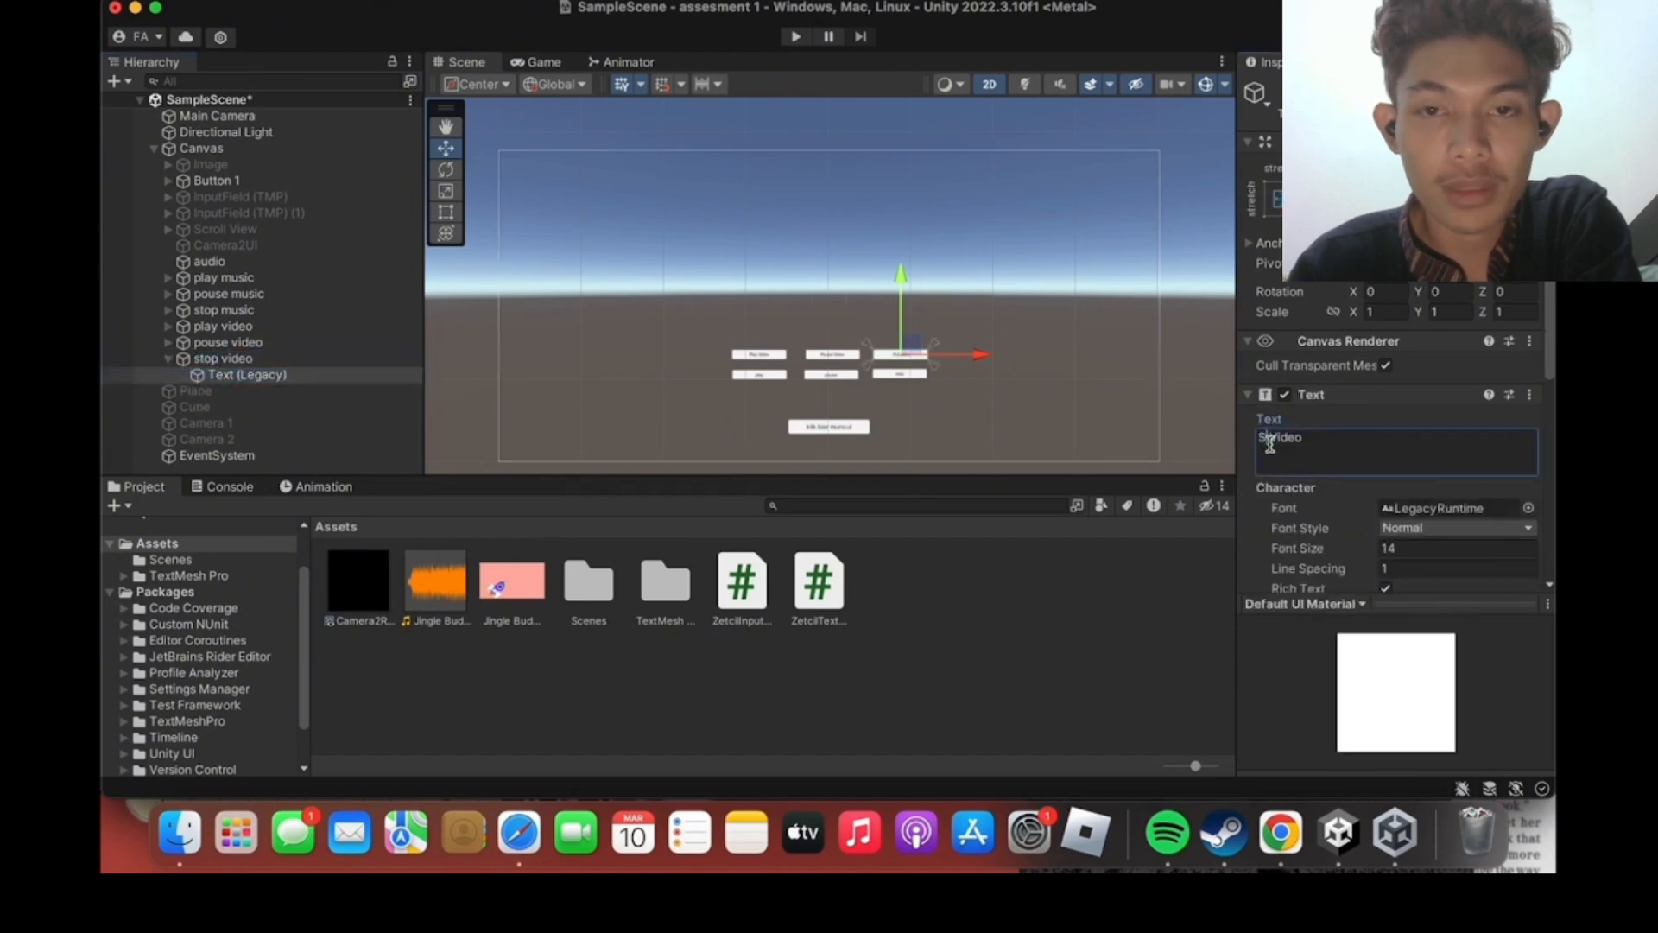
type("top")
left_click(169, 359)
Deactivate the play music, pouse music and stop music buttons.
left_click(257, 312)
left_click(258, 280, "shift")
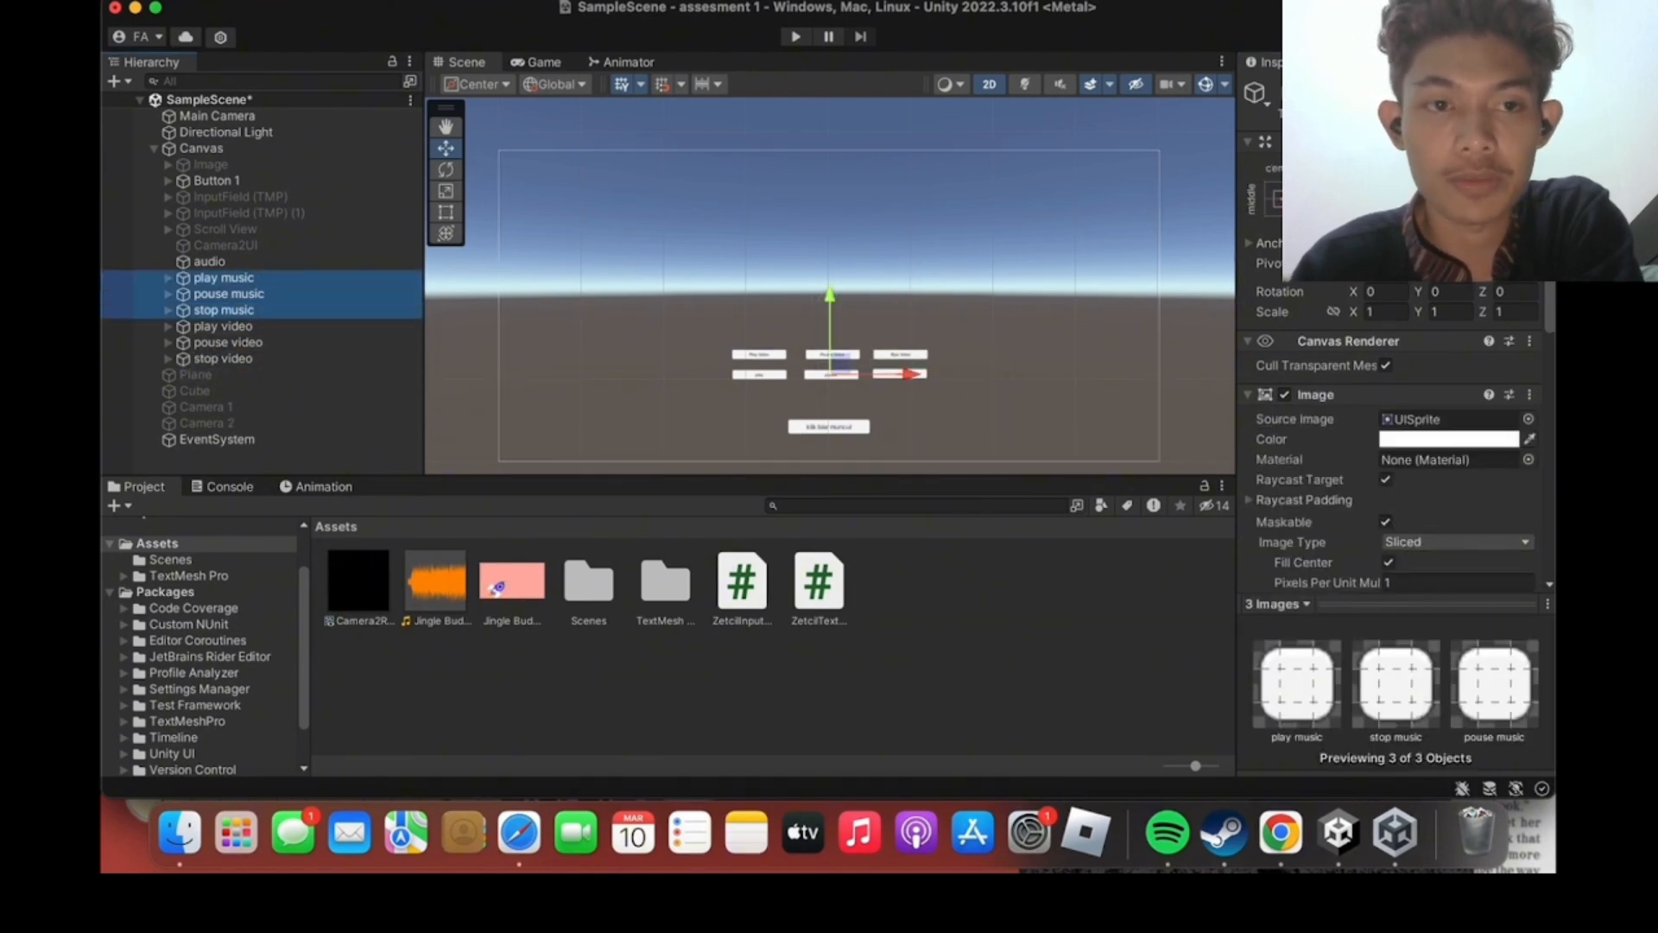
left_click(1287, 89)
Add the Jingle Budaya video to the Main Camera as a Video Player.
left_click(303, 120)
left_click(513, 596)
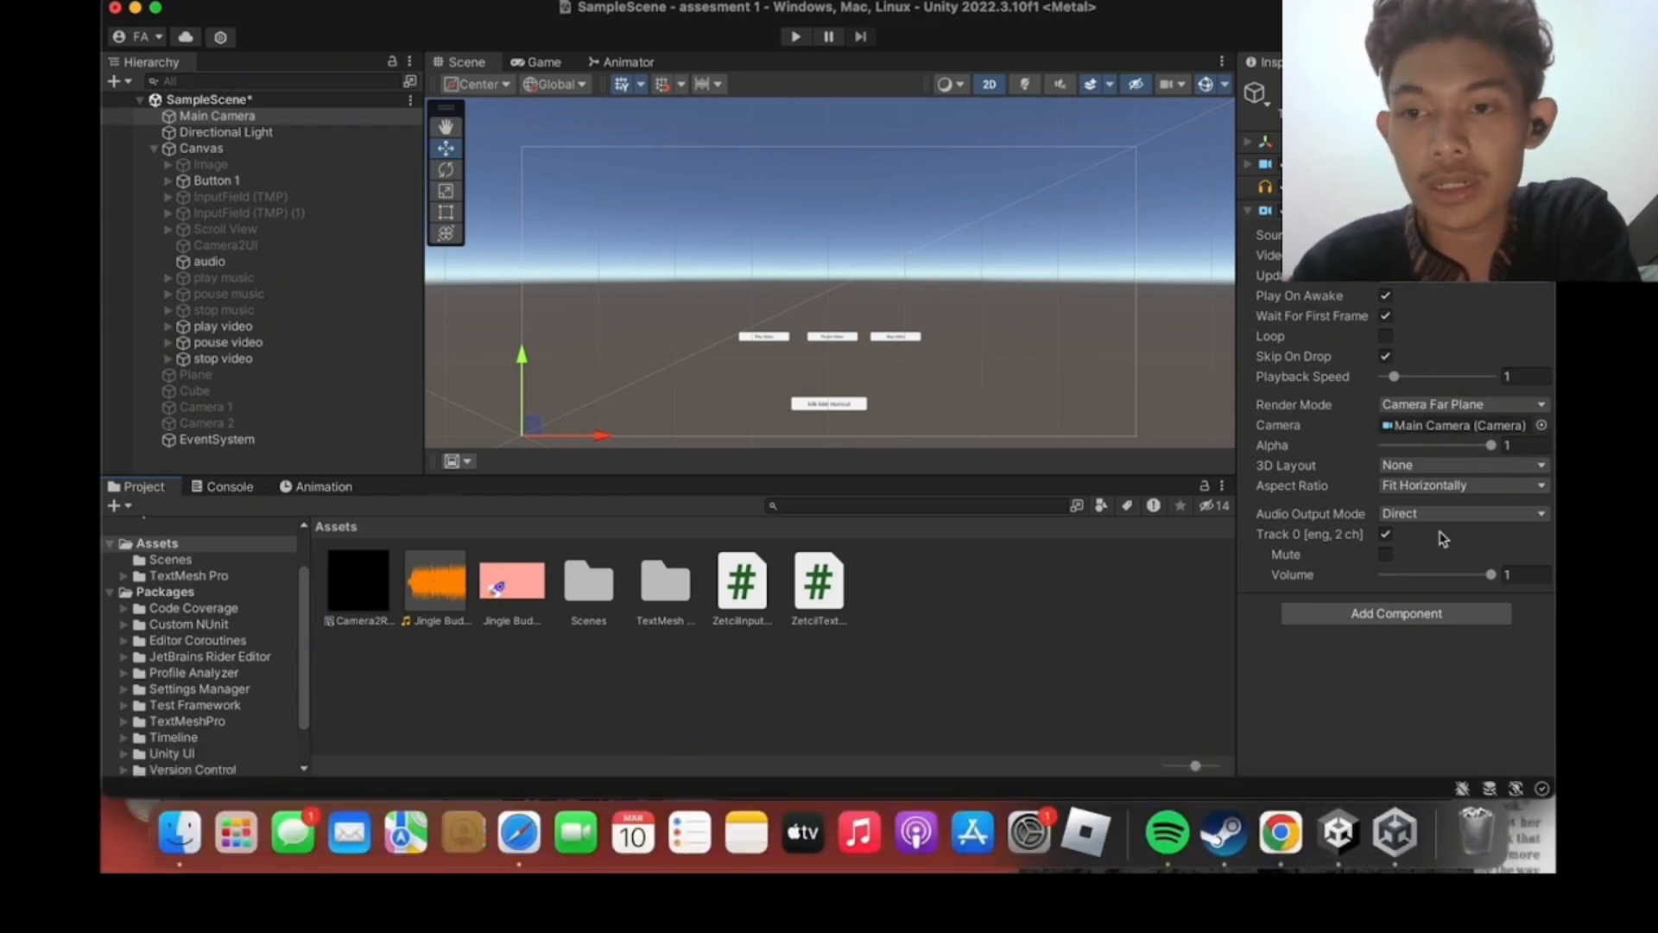
Run the scene to preview the Jingle Budaya video on the Main Camera.
left_click(795, 37)
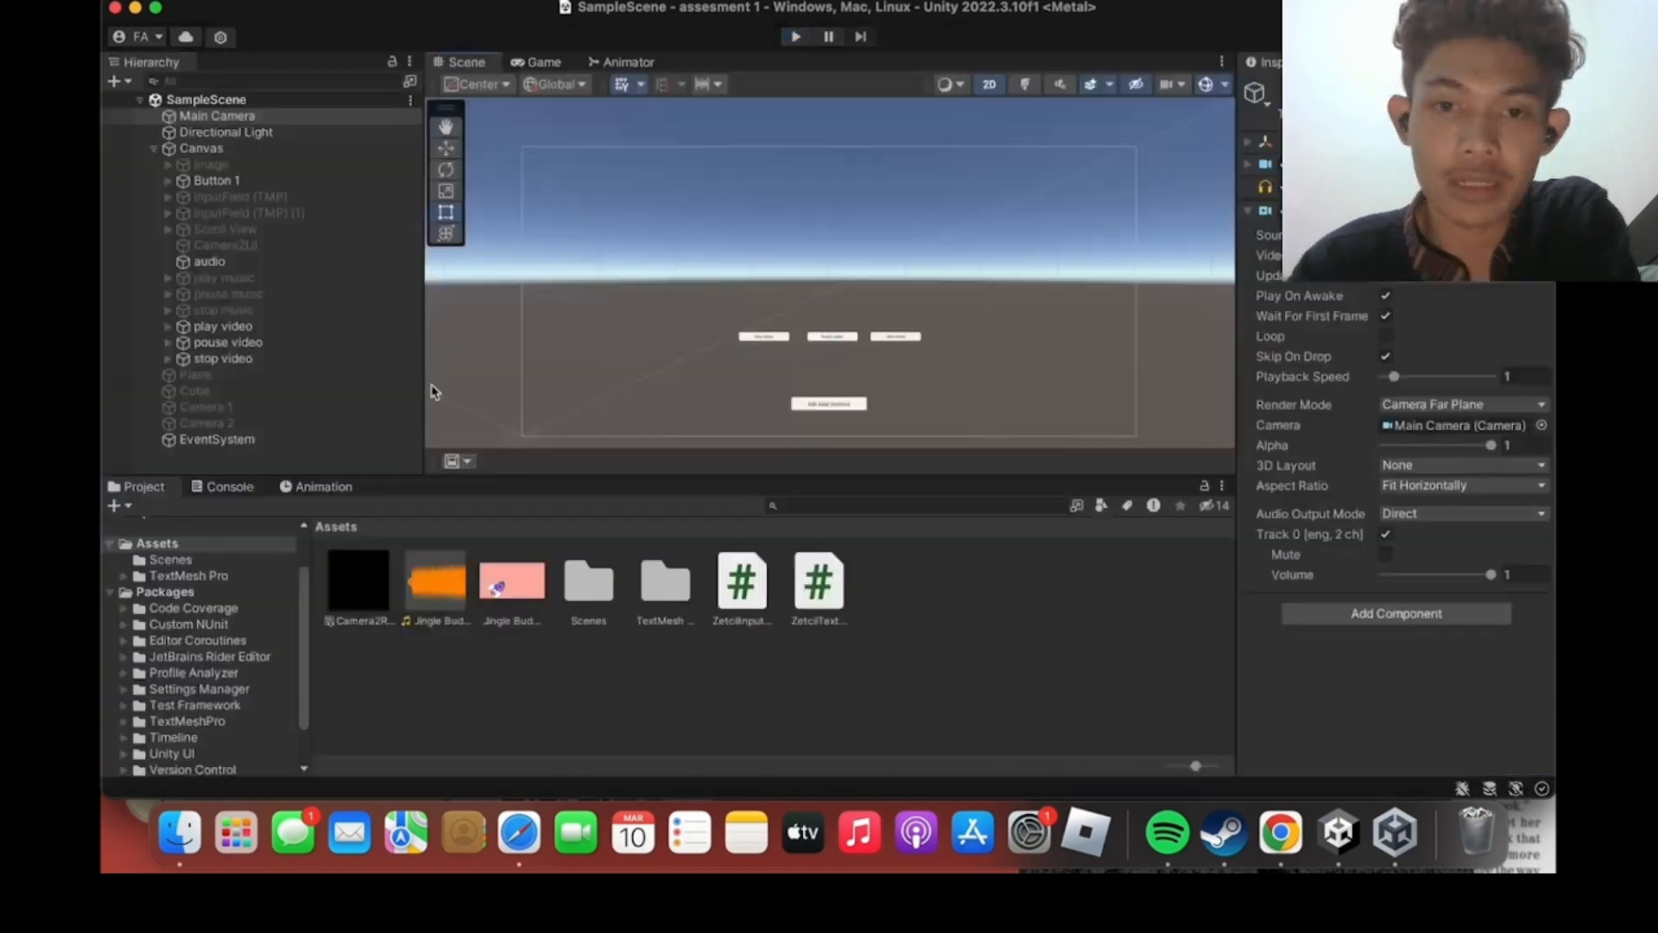
Add an On Click event to the play video button that calls VideoPlayer.Play on the Main Camera.
scroll(1399, 426, "down", 2)
left_click(1486, 462)
left_click_drag(300, 120, 1313, 434)
left_click(430, 572)
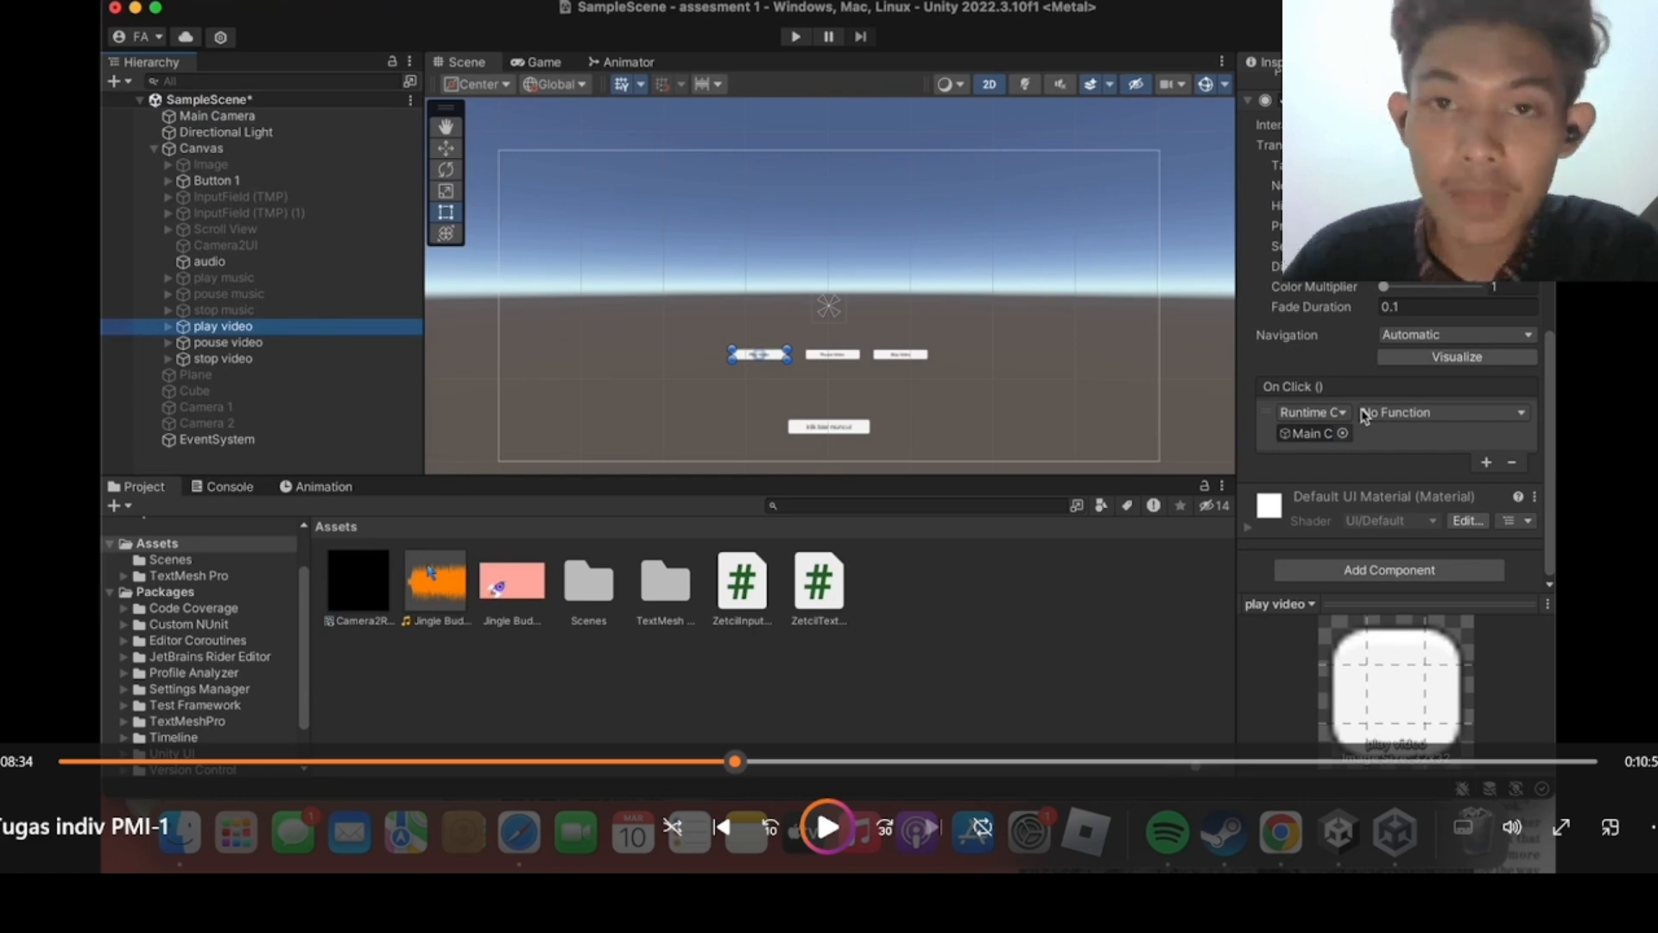
left_click(431, 572)
left_click(1365, 415)
mouse_move(1414, 551)
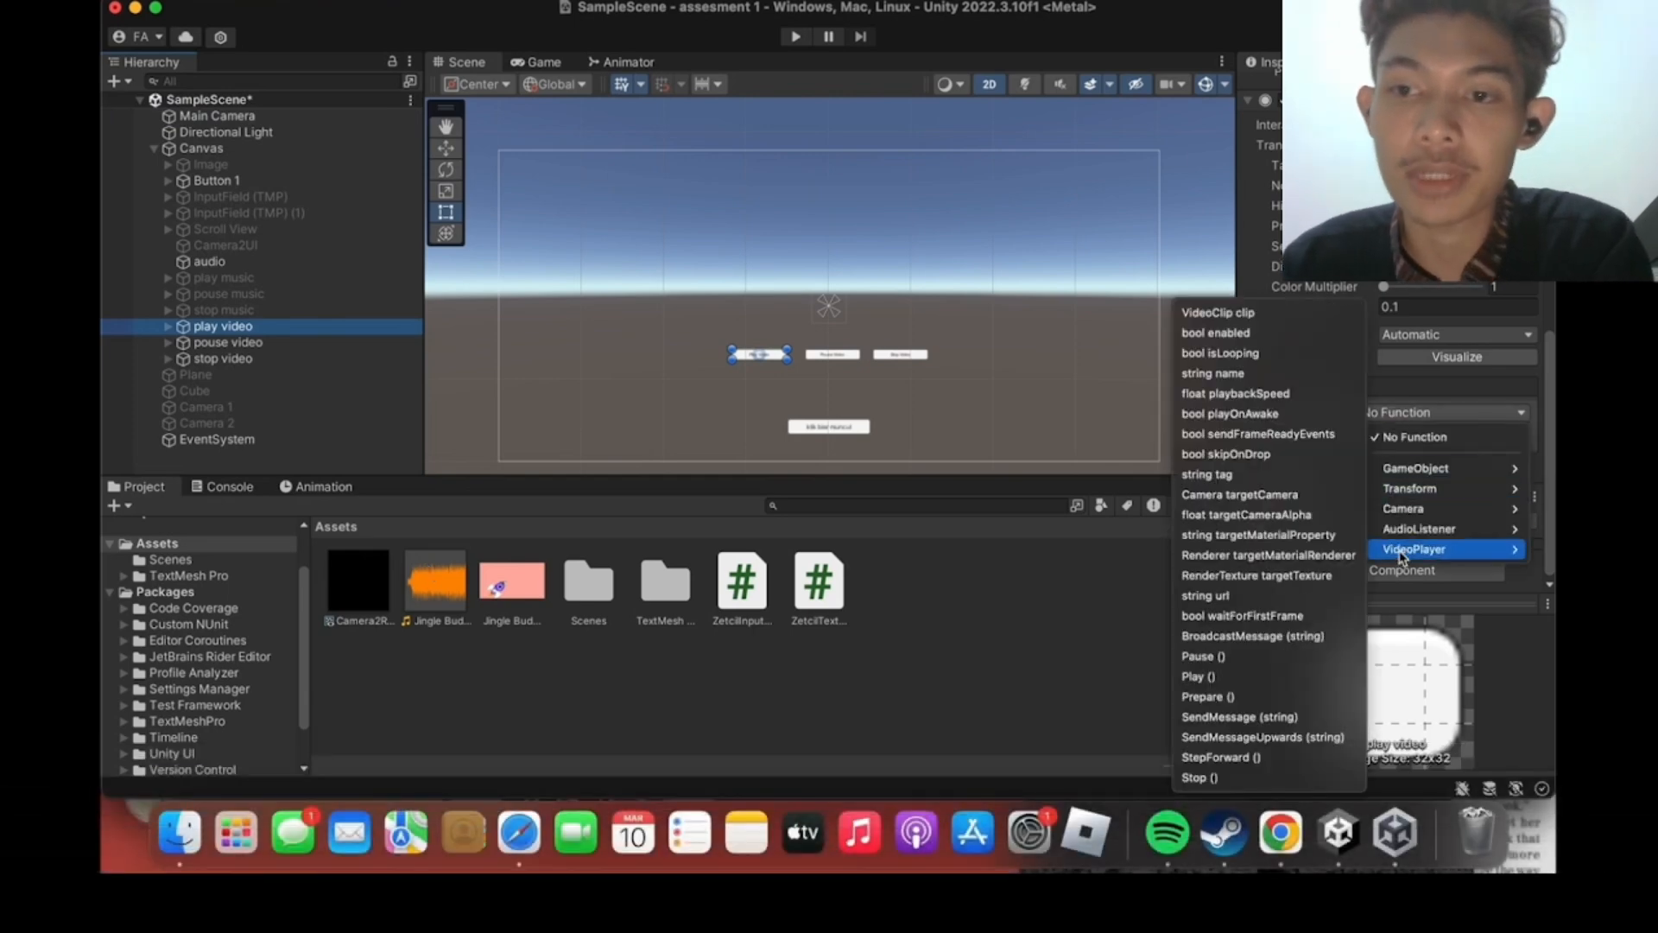
left_click(1258, 678)
Add an On Click event to the pouse video button with Main Camera as its target, and open its function choices.
left_click(331, 344)
left_click(430, 571)
left_click(430, 572)
left_click(1486, 466)
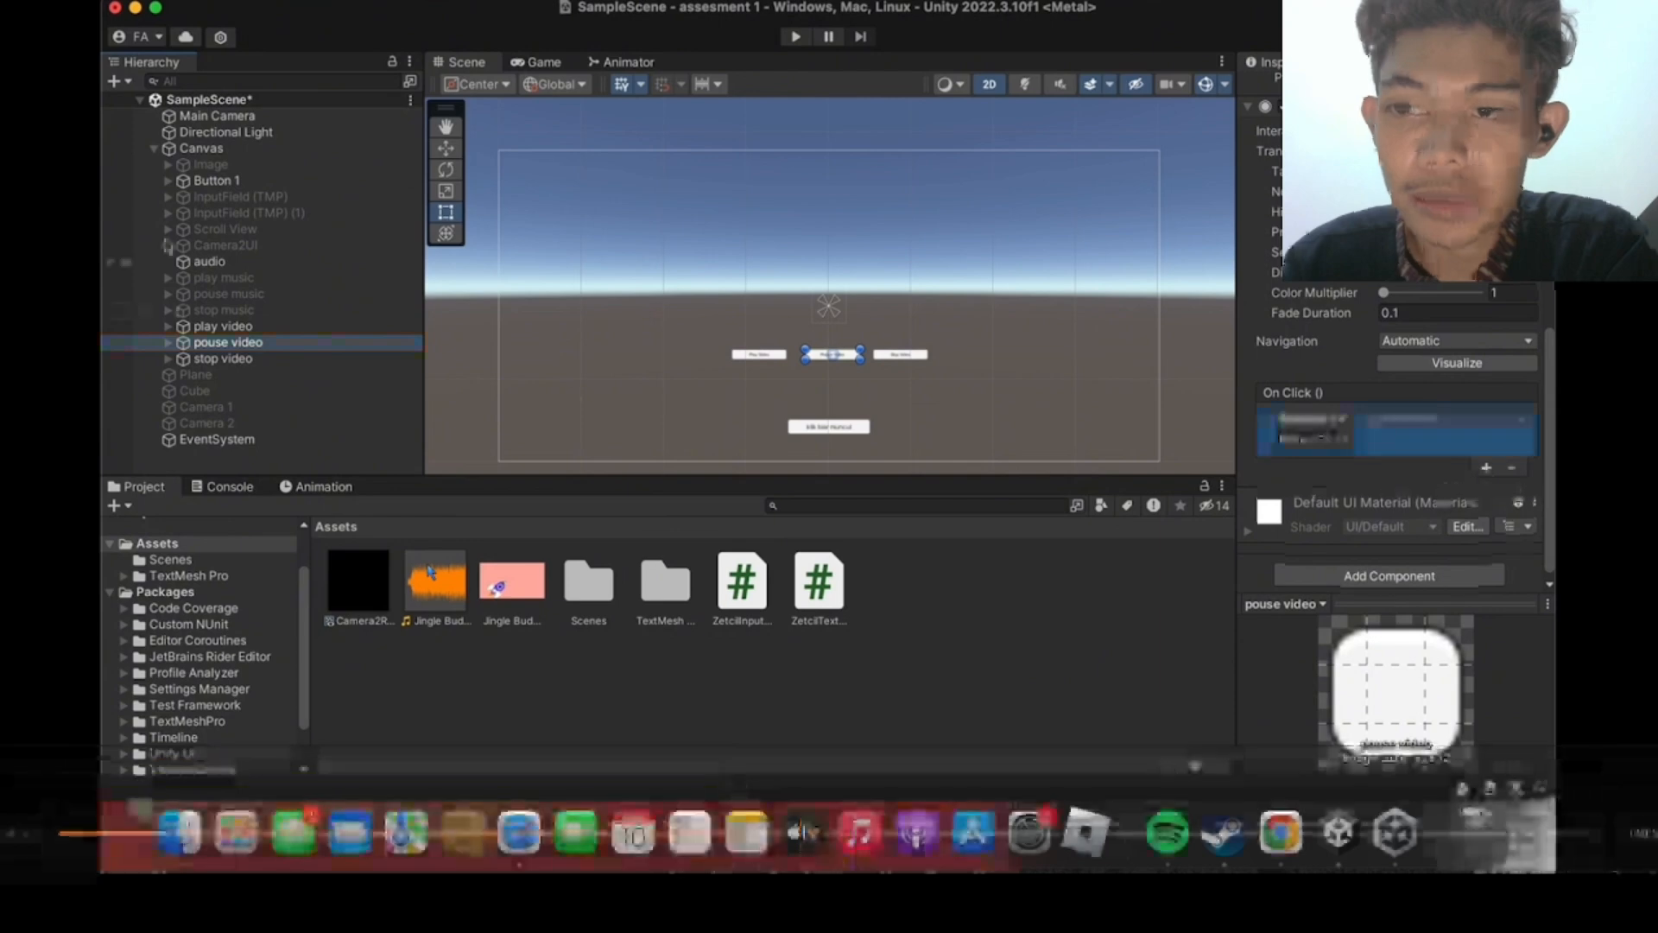
left_click_drag(217, 115, 1315, 441)
left_click(1384, 419)
left_click(430, 572)
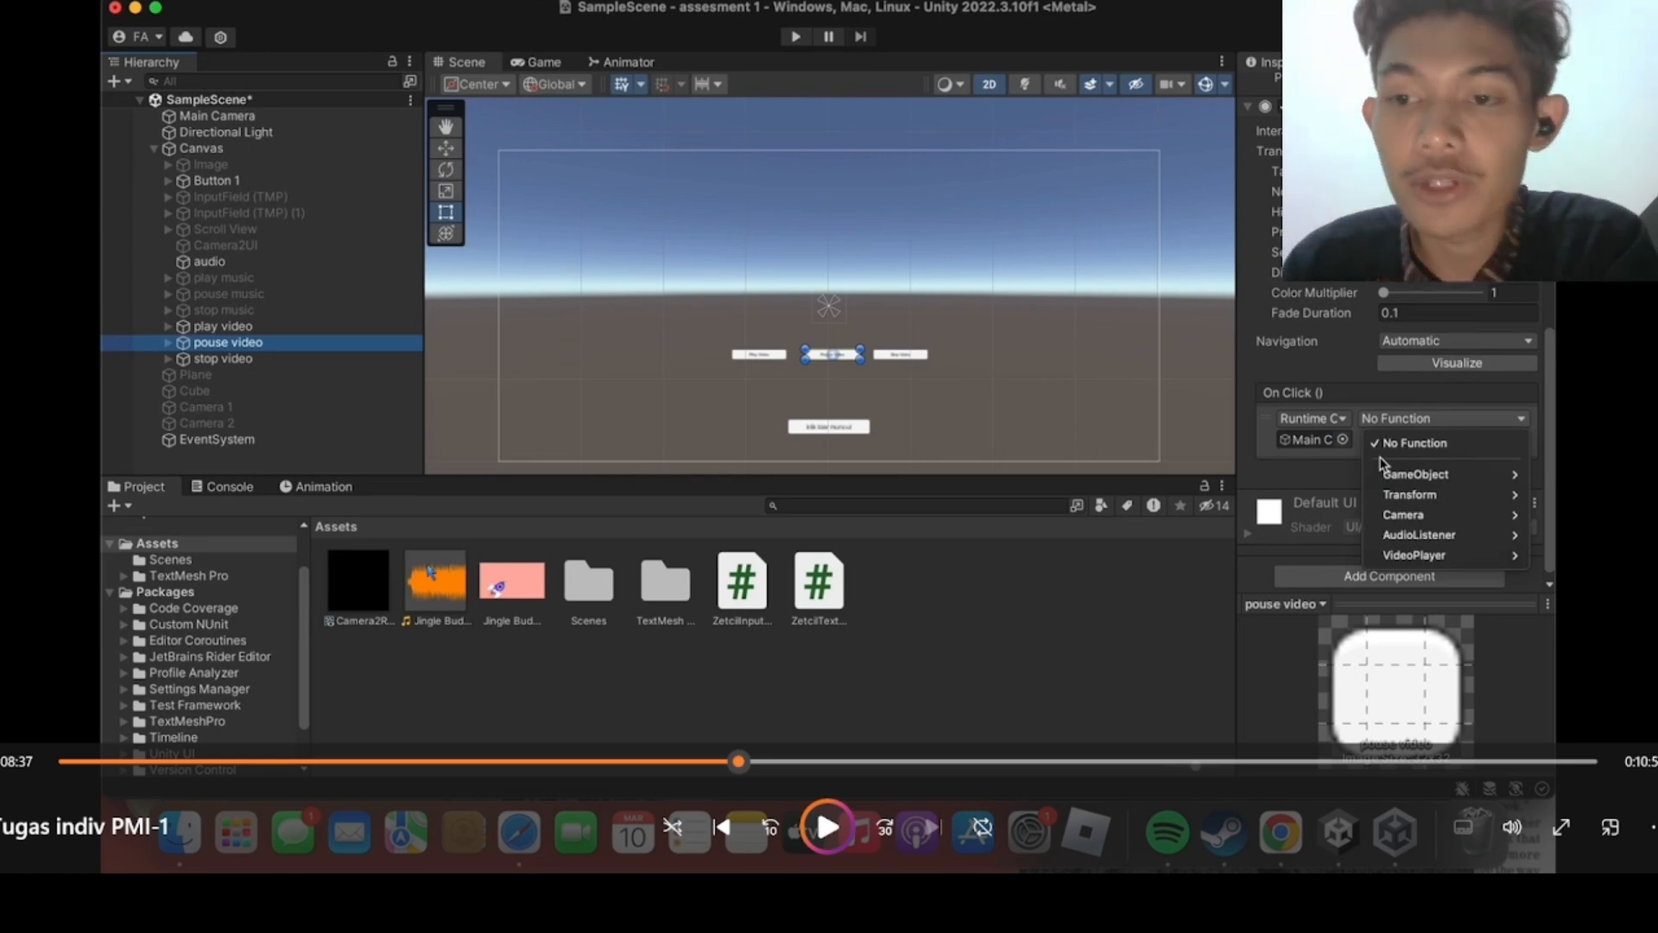
key("space")
key("space")
key("space")
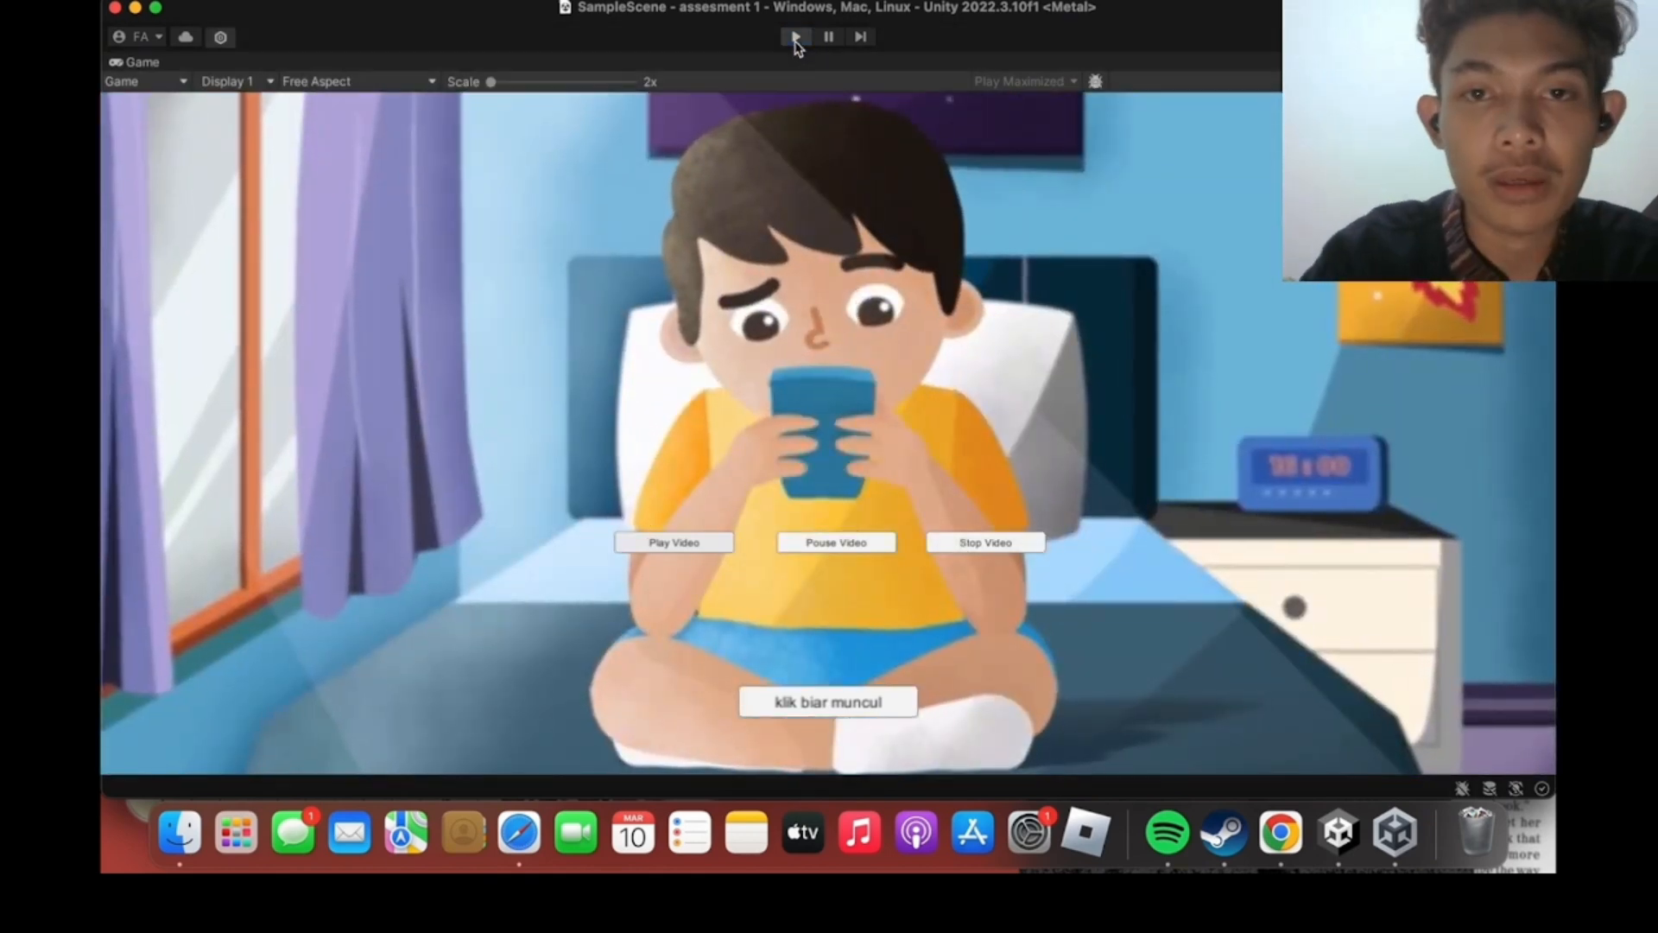
Stop the running scene, and close the code editor showing the ZetcilSliderVideo script.
left_click(795, 36)
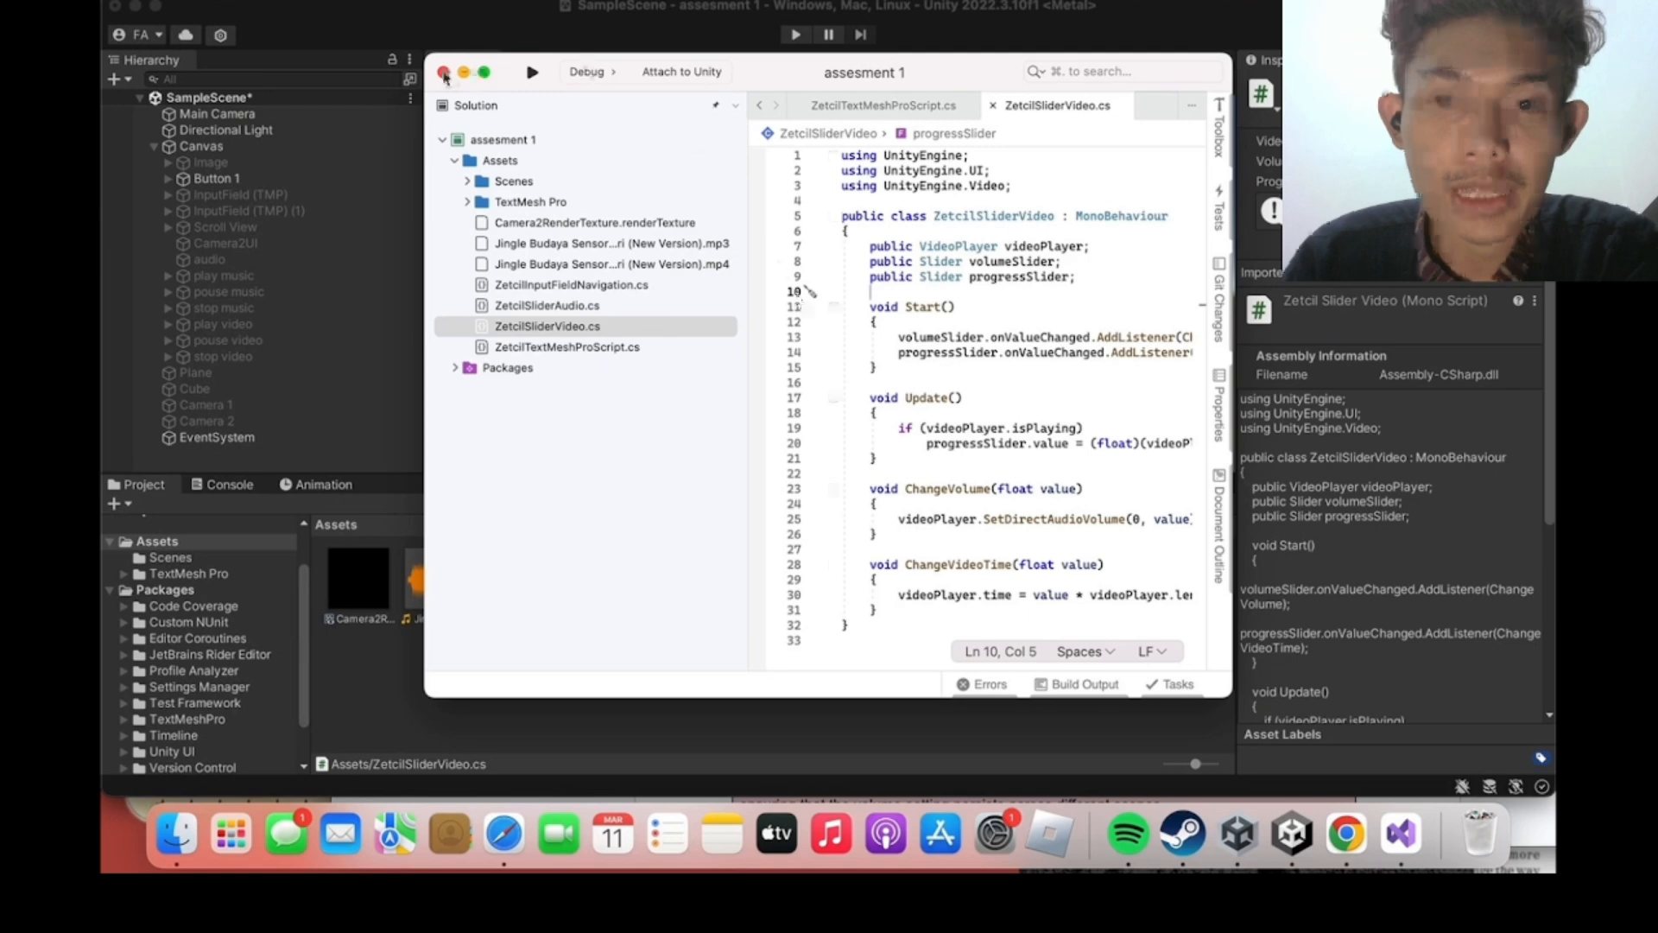
left_click(444, 72)
left_click(488, 196)
left_click(154, 147)
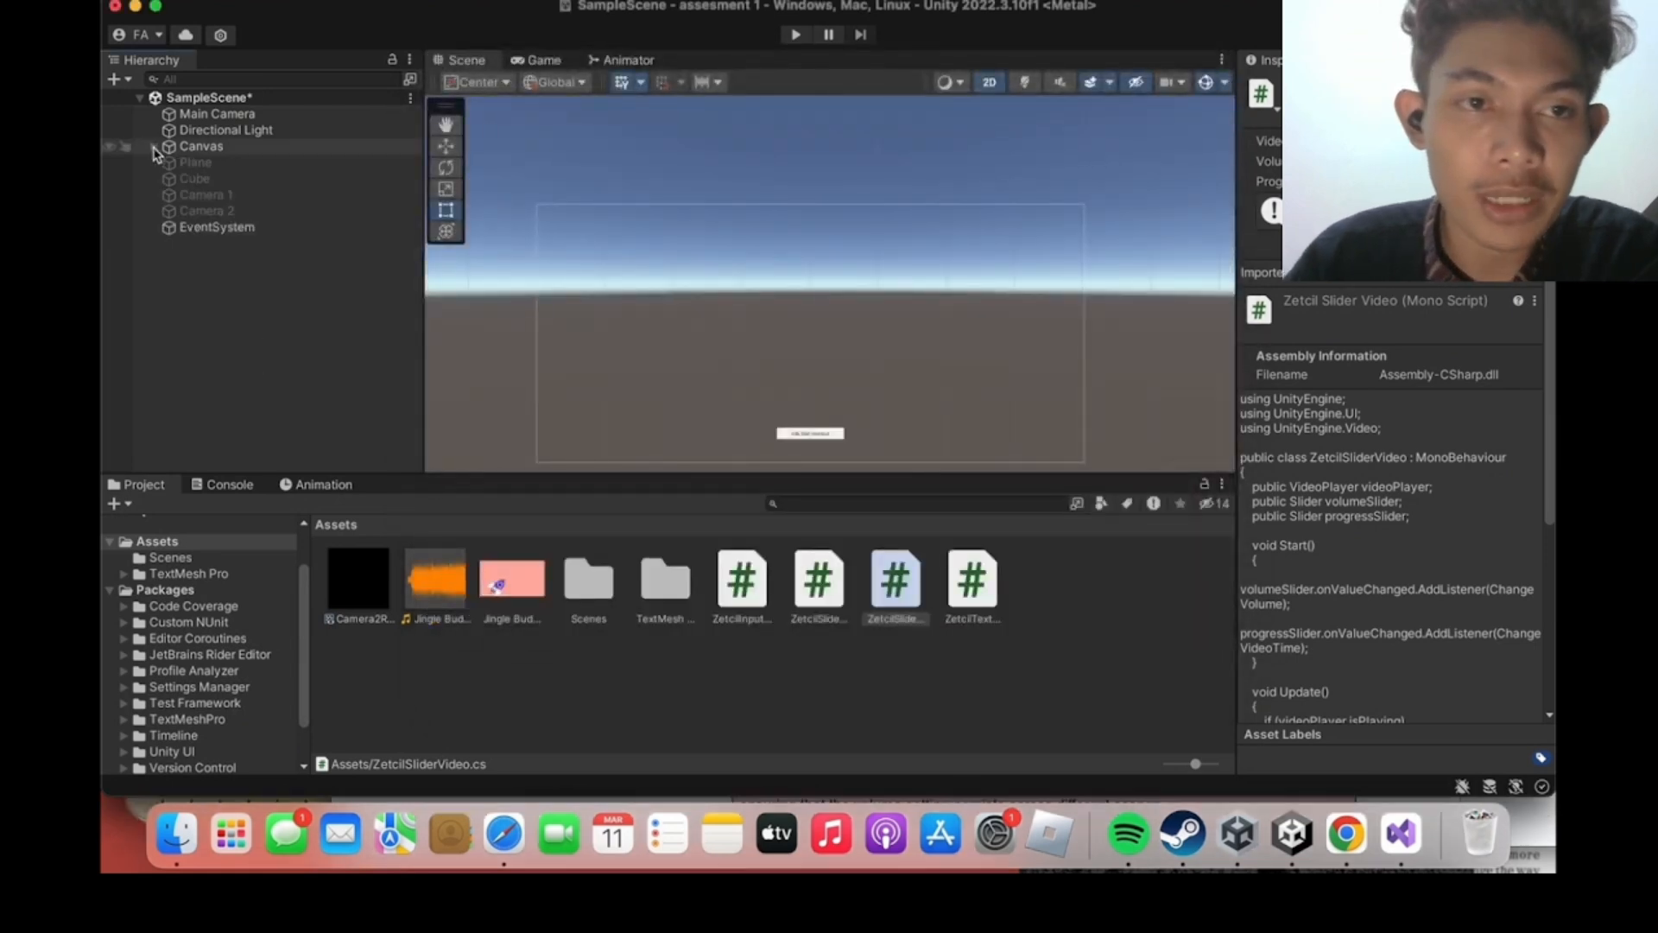
Create an empty videoplayer object with the ZetcilSliderVideo script, and add the Jingle Budaya clip as a scene object named "video".
right_click(202, 275)
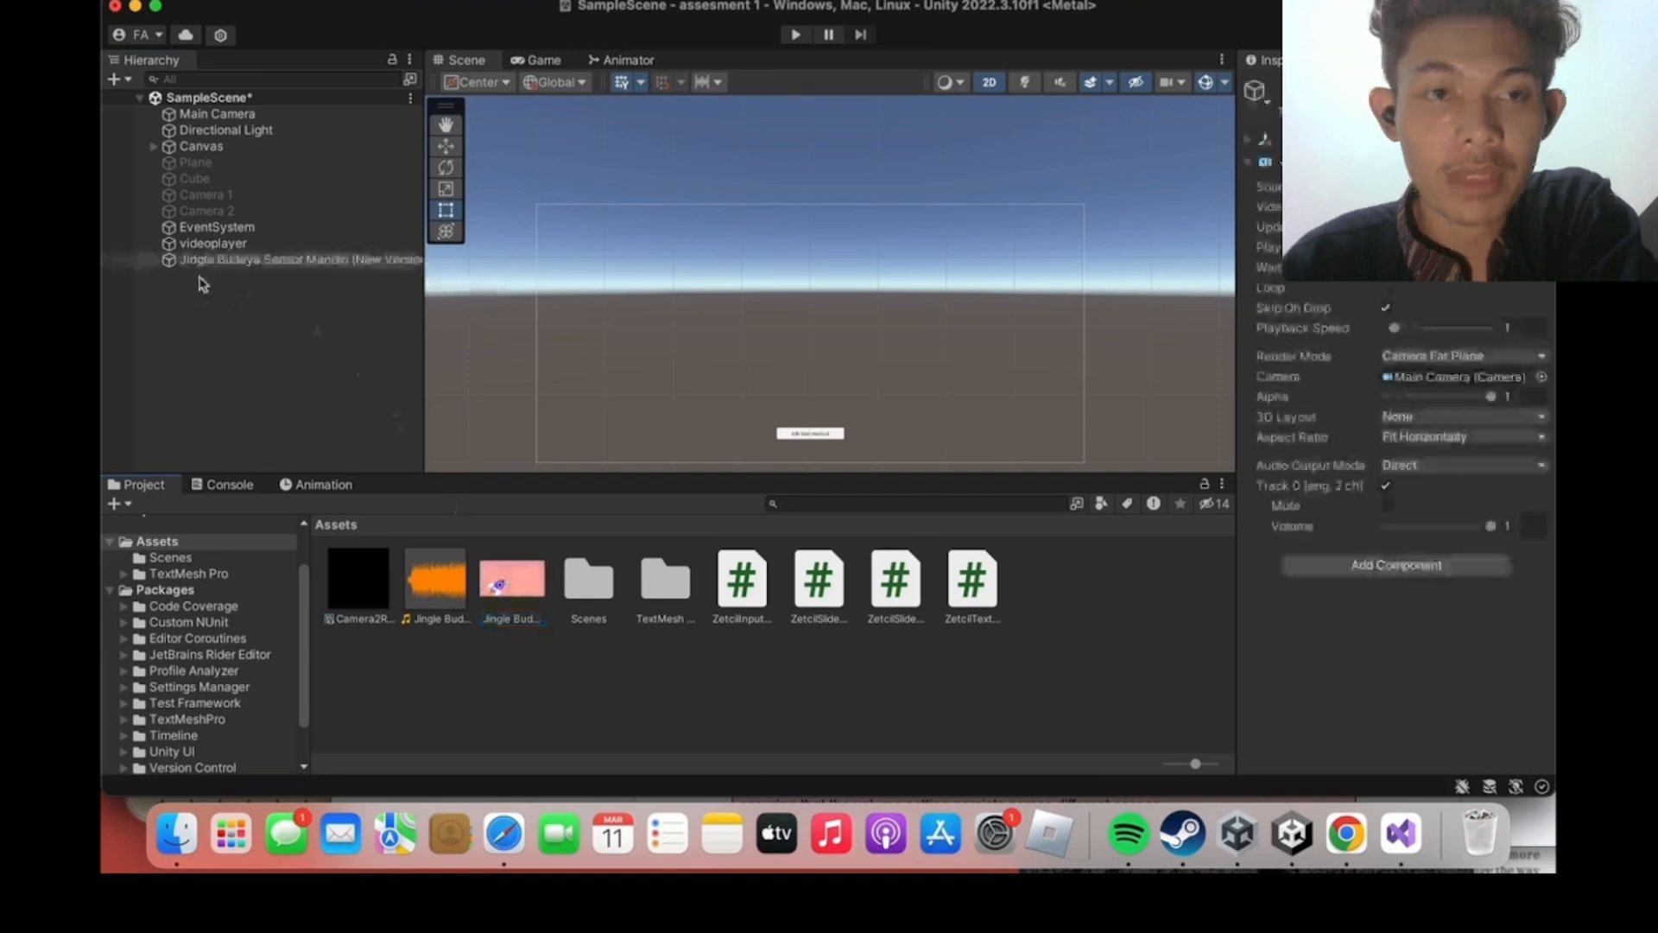
left_click(795, 592)
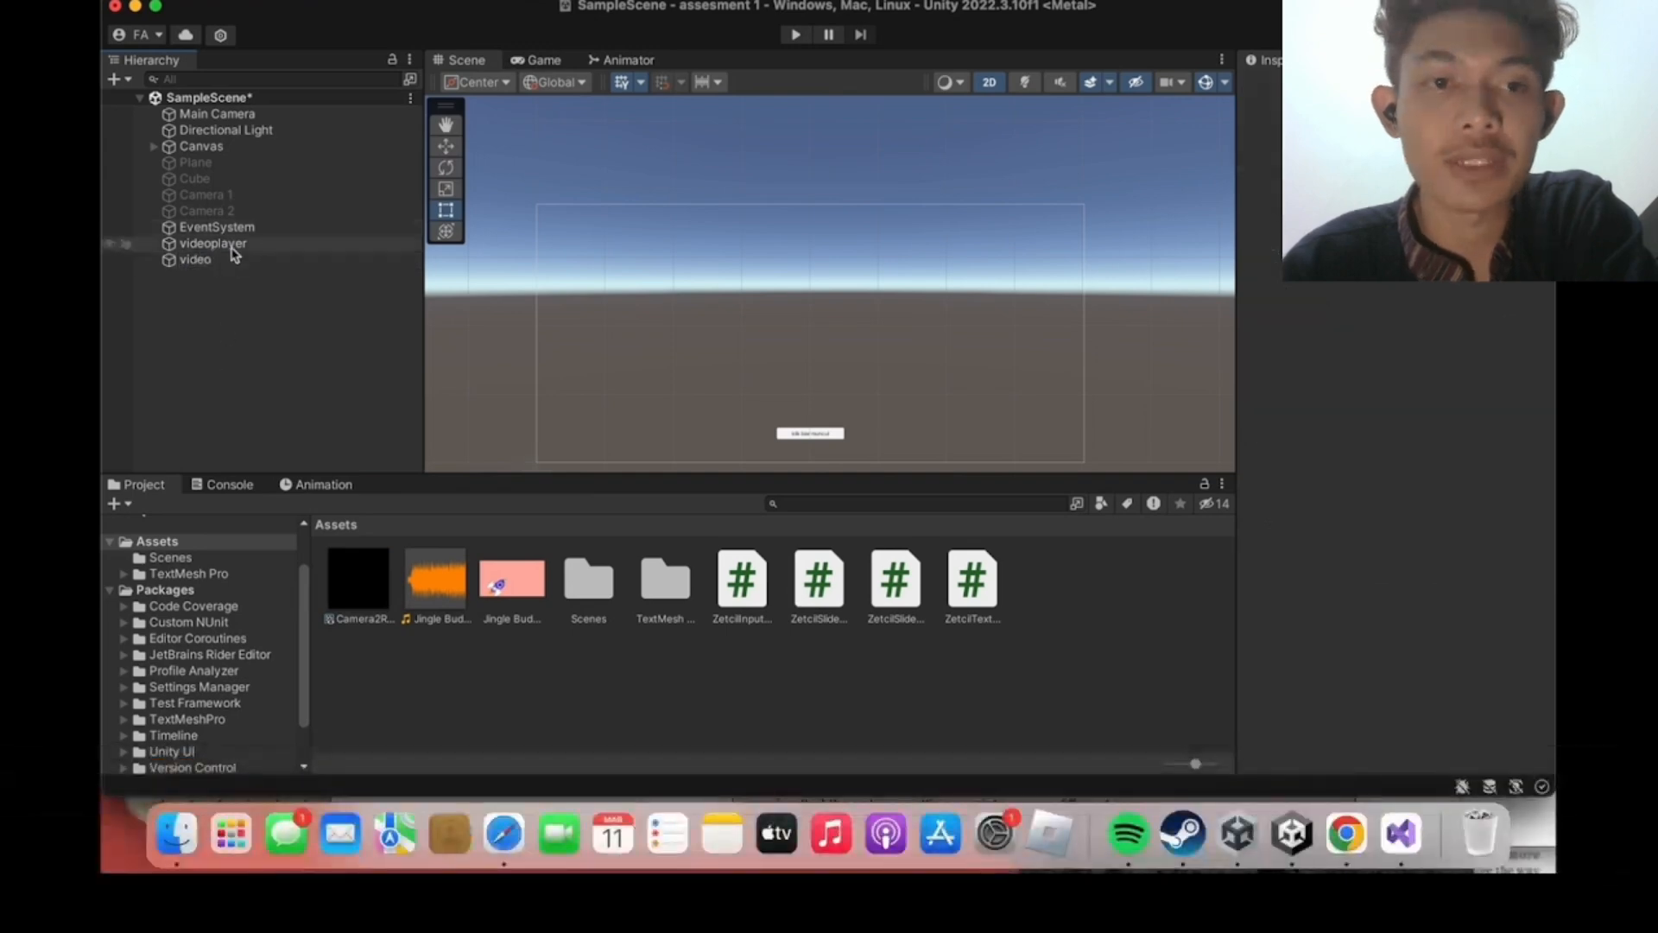
left_click(792, 585)
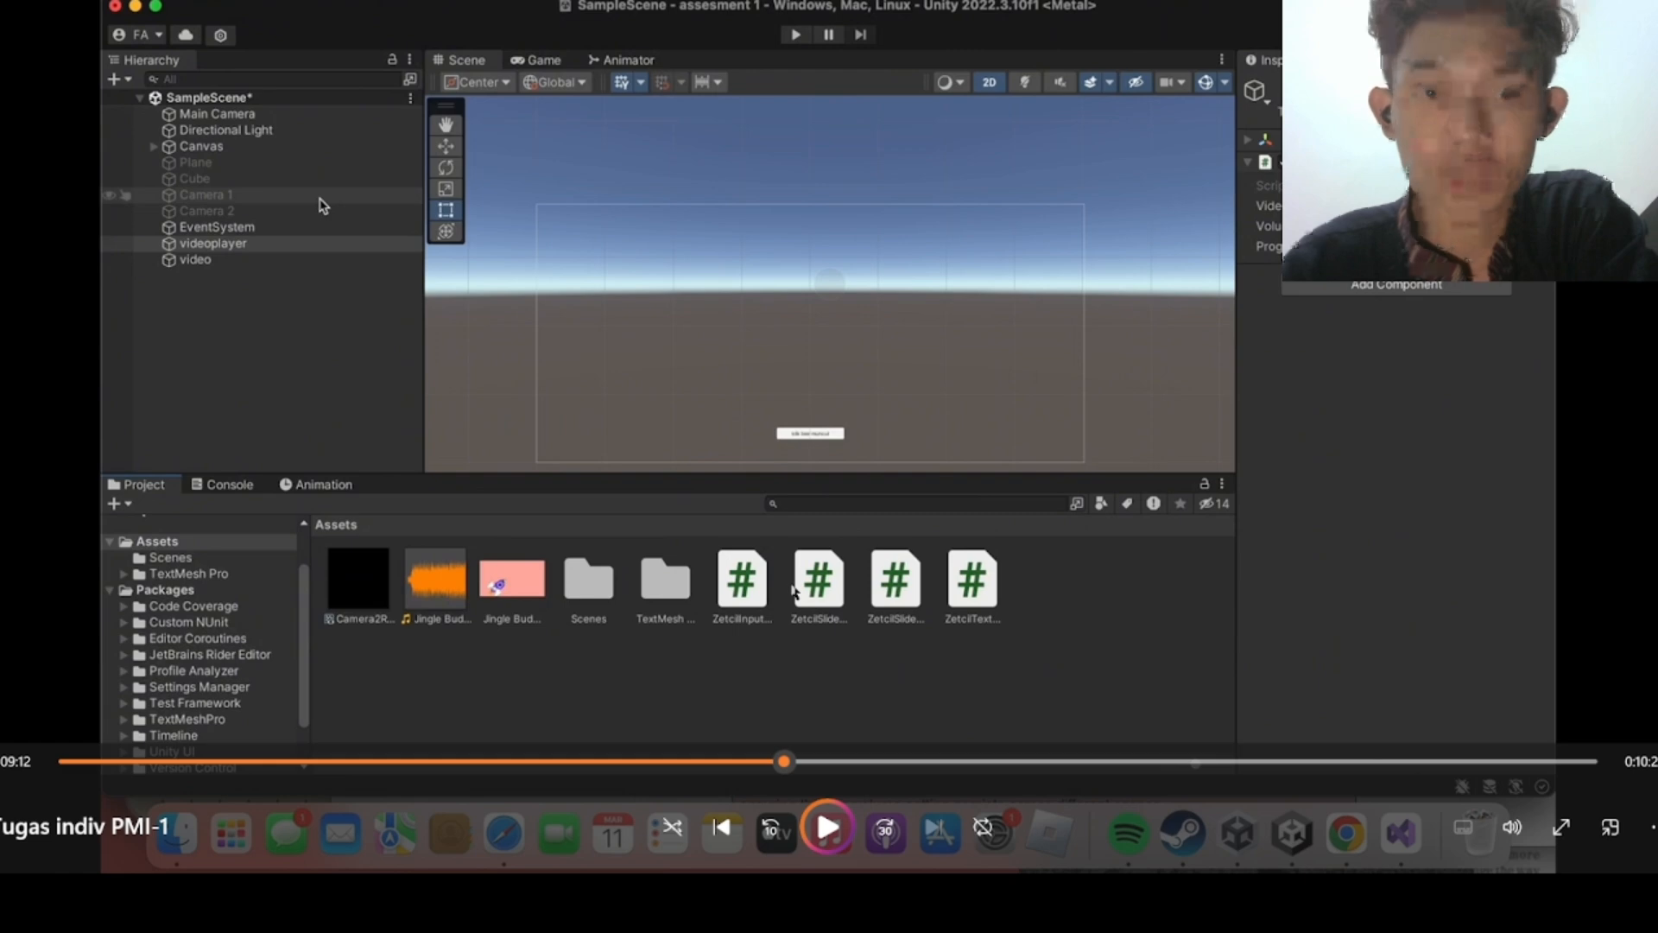
left_click(792, 586)
left_click(792, 586)
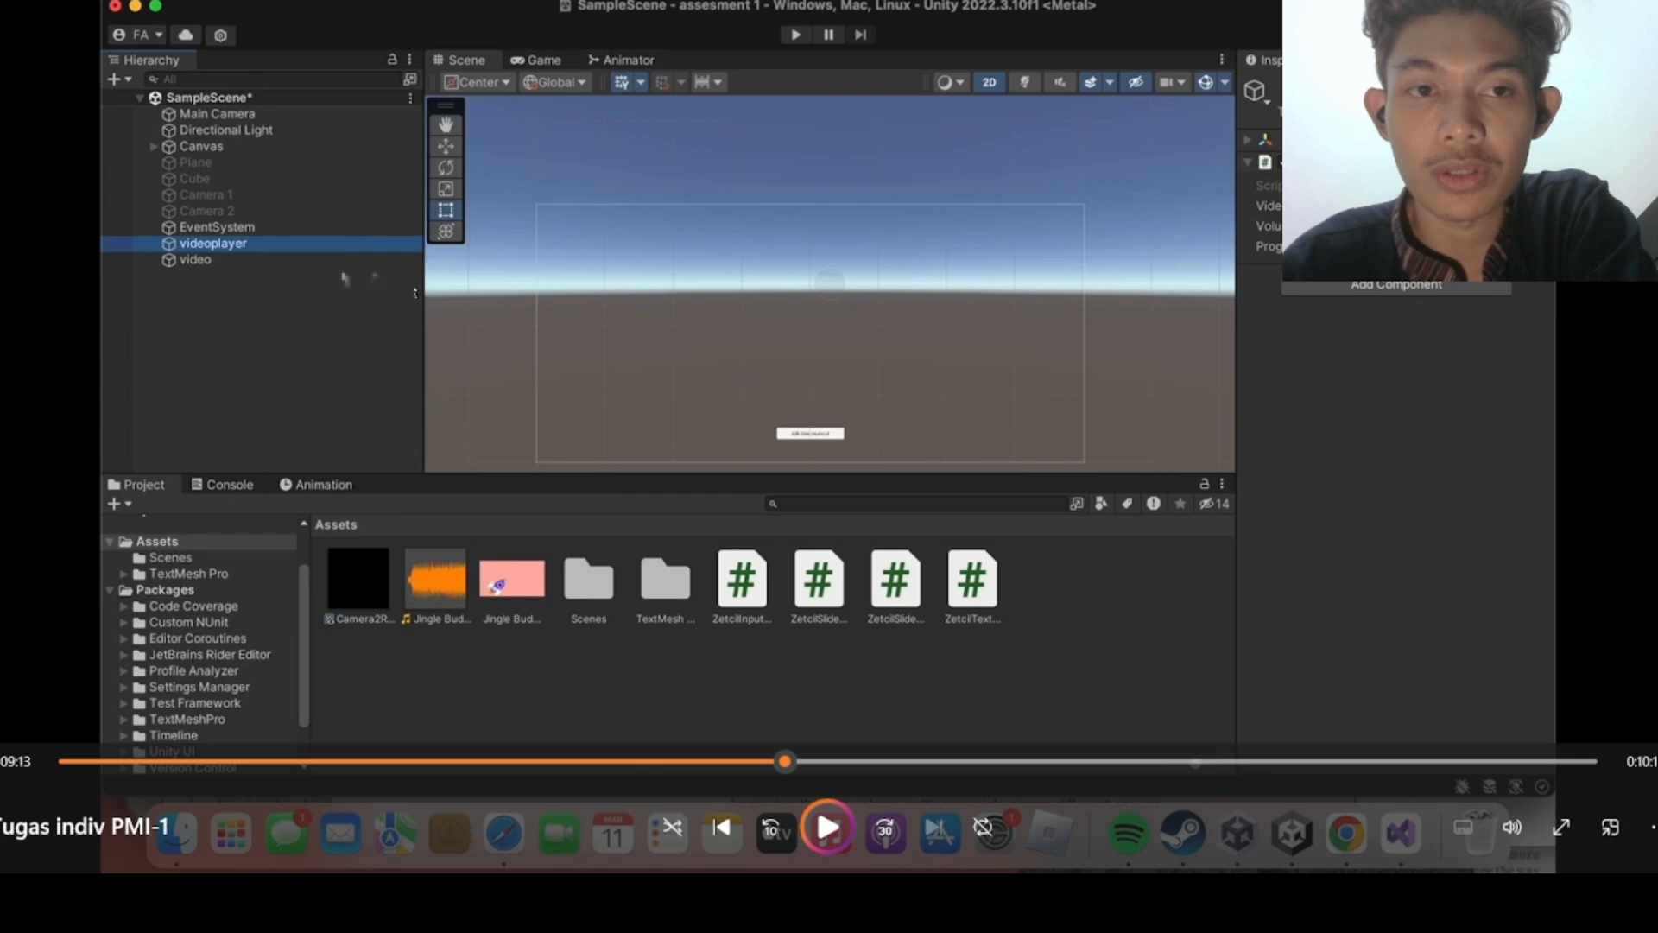
Add a UI Slider named ViseoSlider to the Canvas, scaled to about 1.65 and placed just above Button 1.
left_click(431, 255)
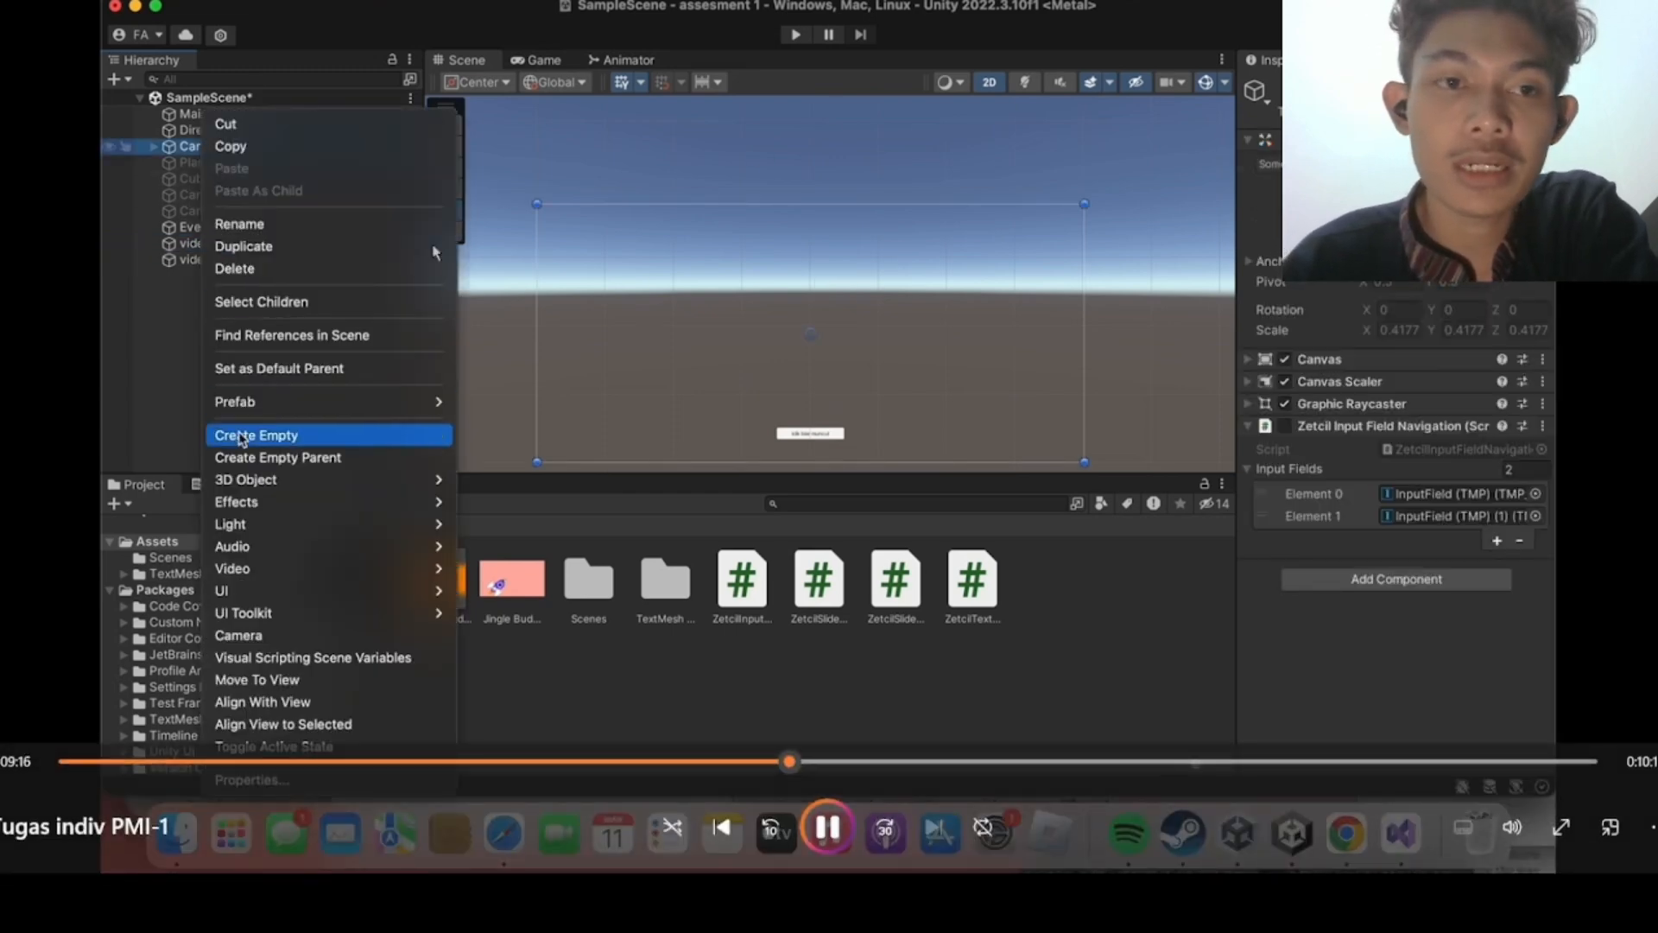
left_click(435, 252)
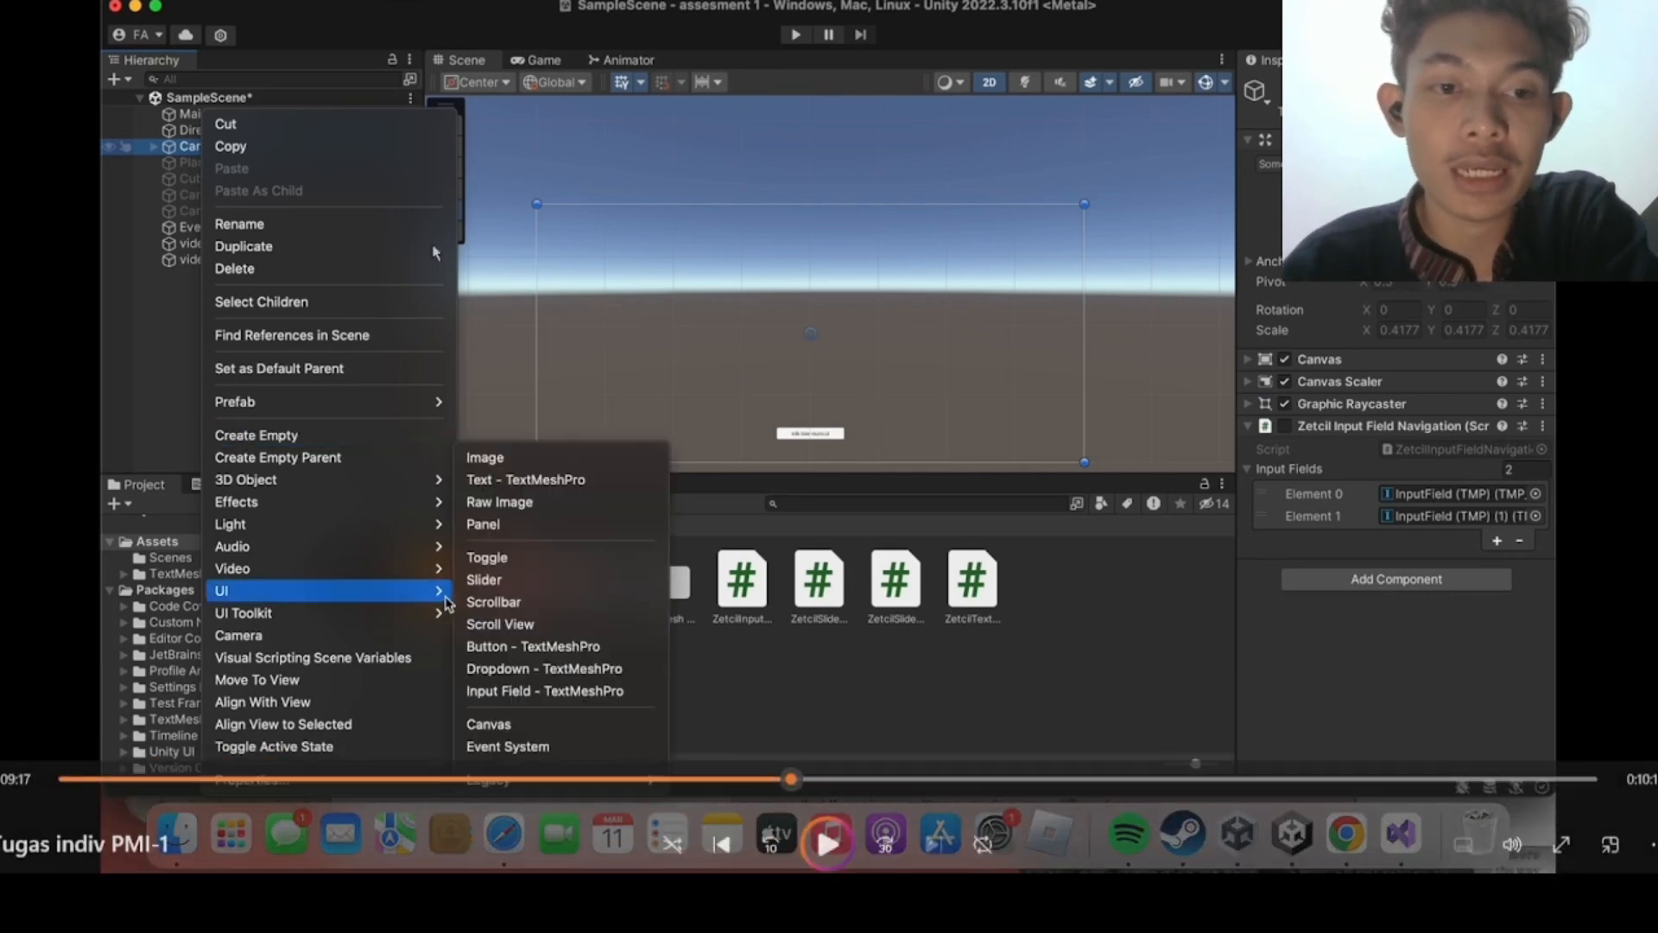
left_click(435, 252)
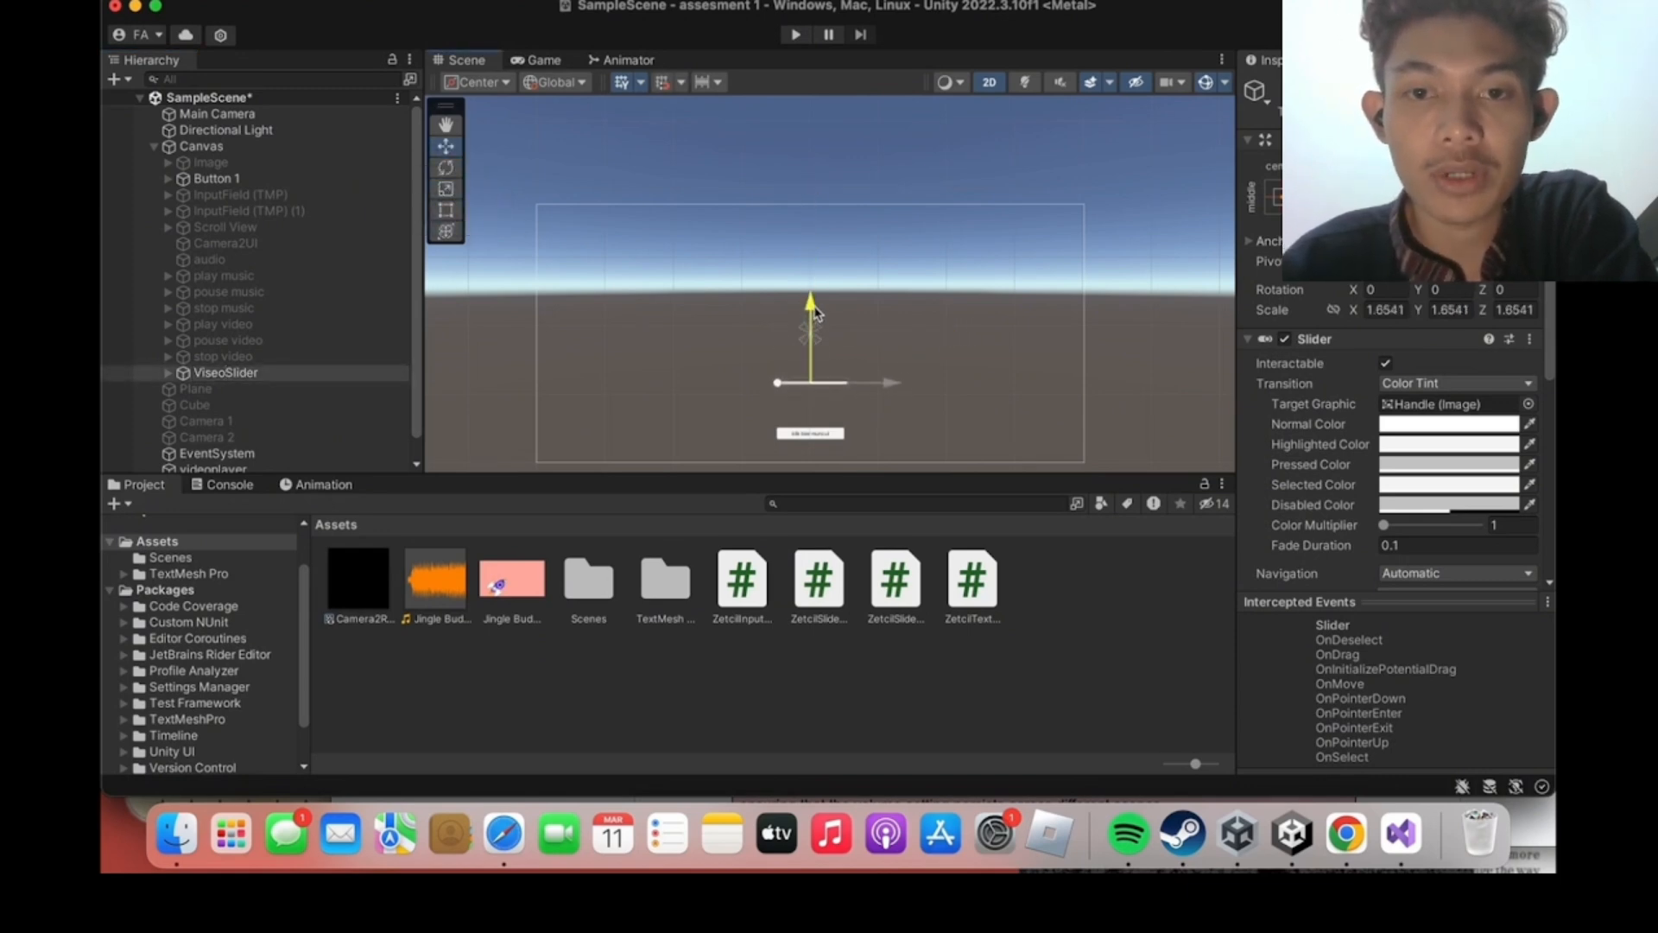
Duplicate ViseoSlider as VolumeSlider and place the copy just below the original slider.
right_click(287, 392)
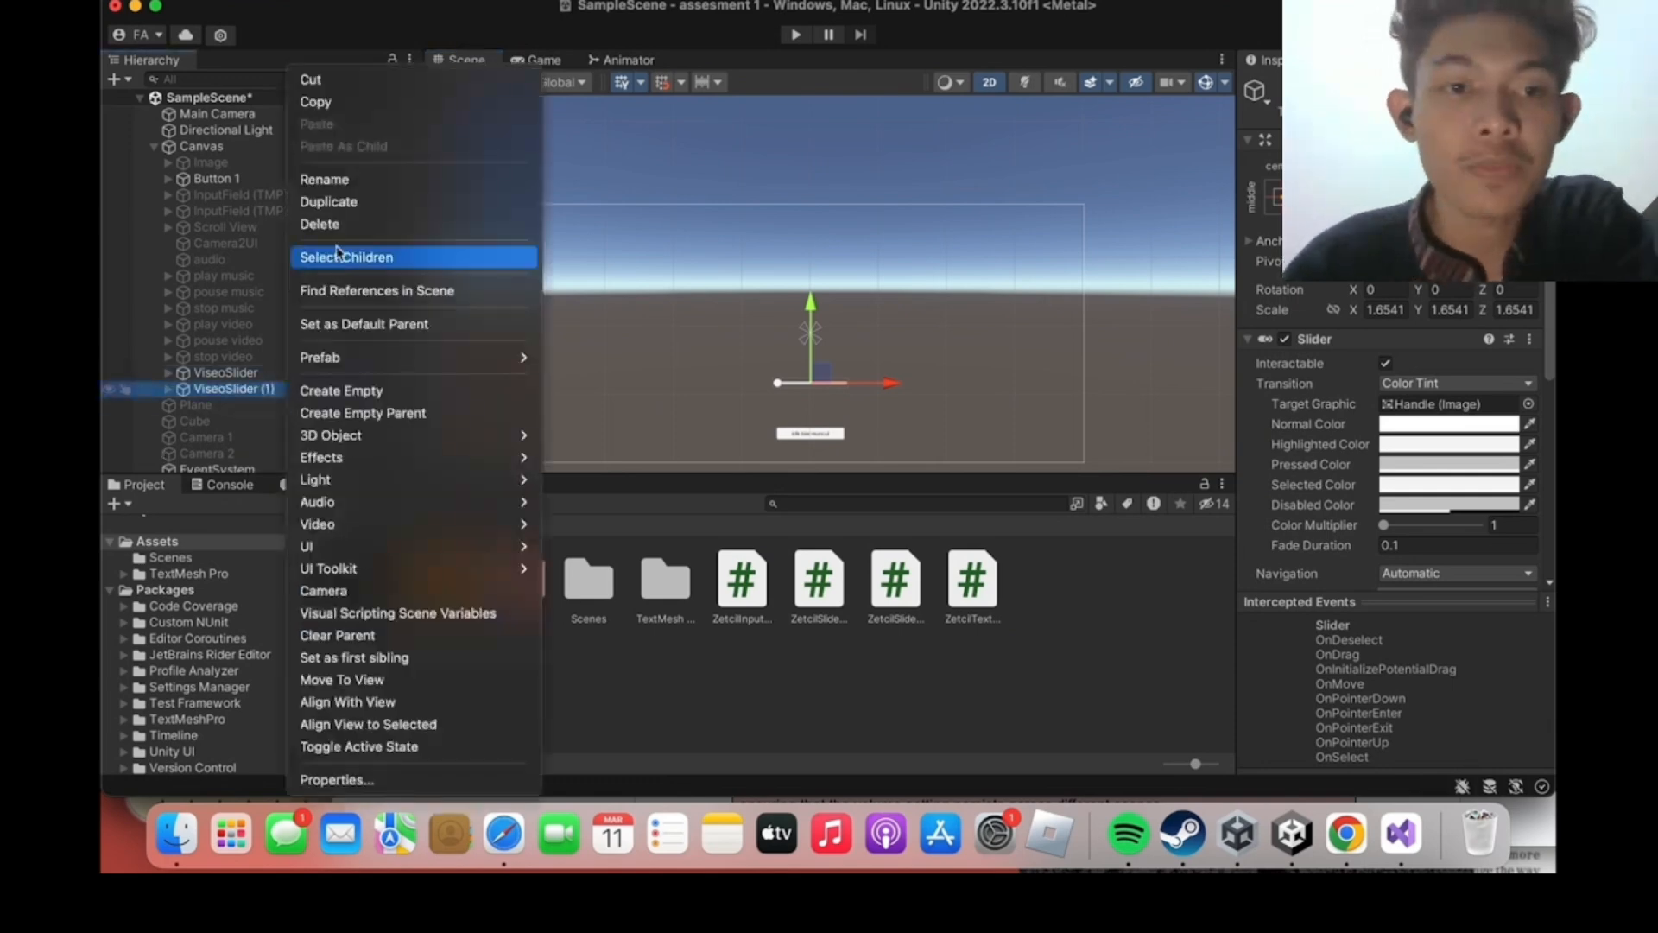
left_click(337, 178)
left_click(296, 388)
key("BackSpace")
key("BackSpace")
key("BackSpace")
key("BackSpace")
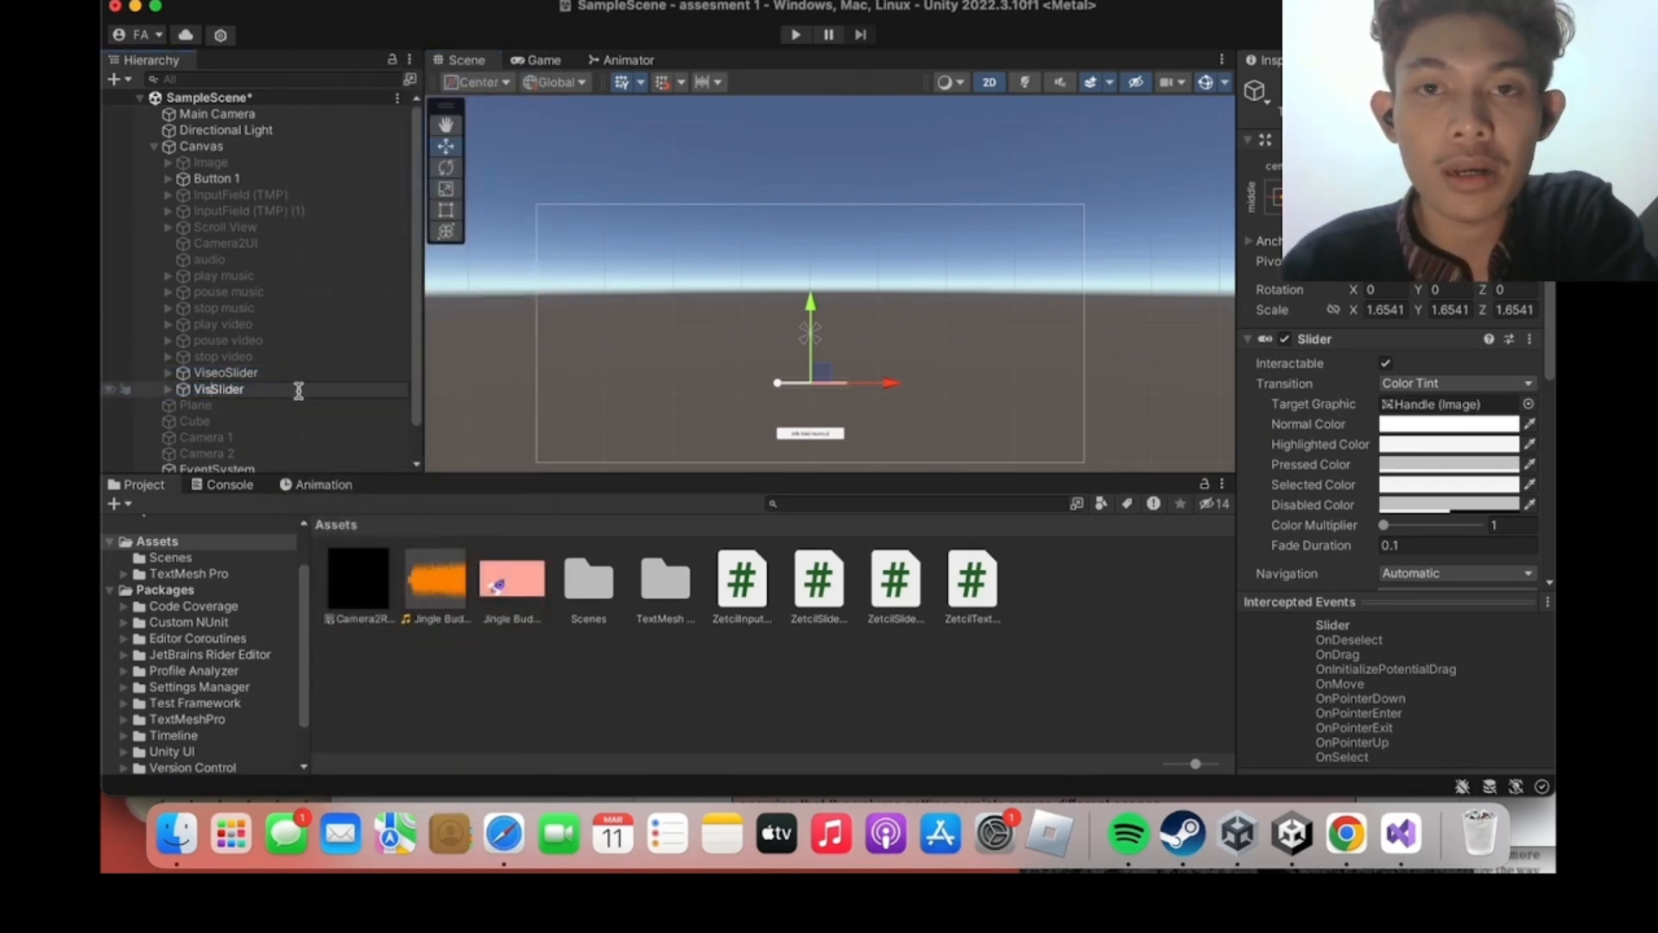
left_click(436, 252)
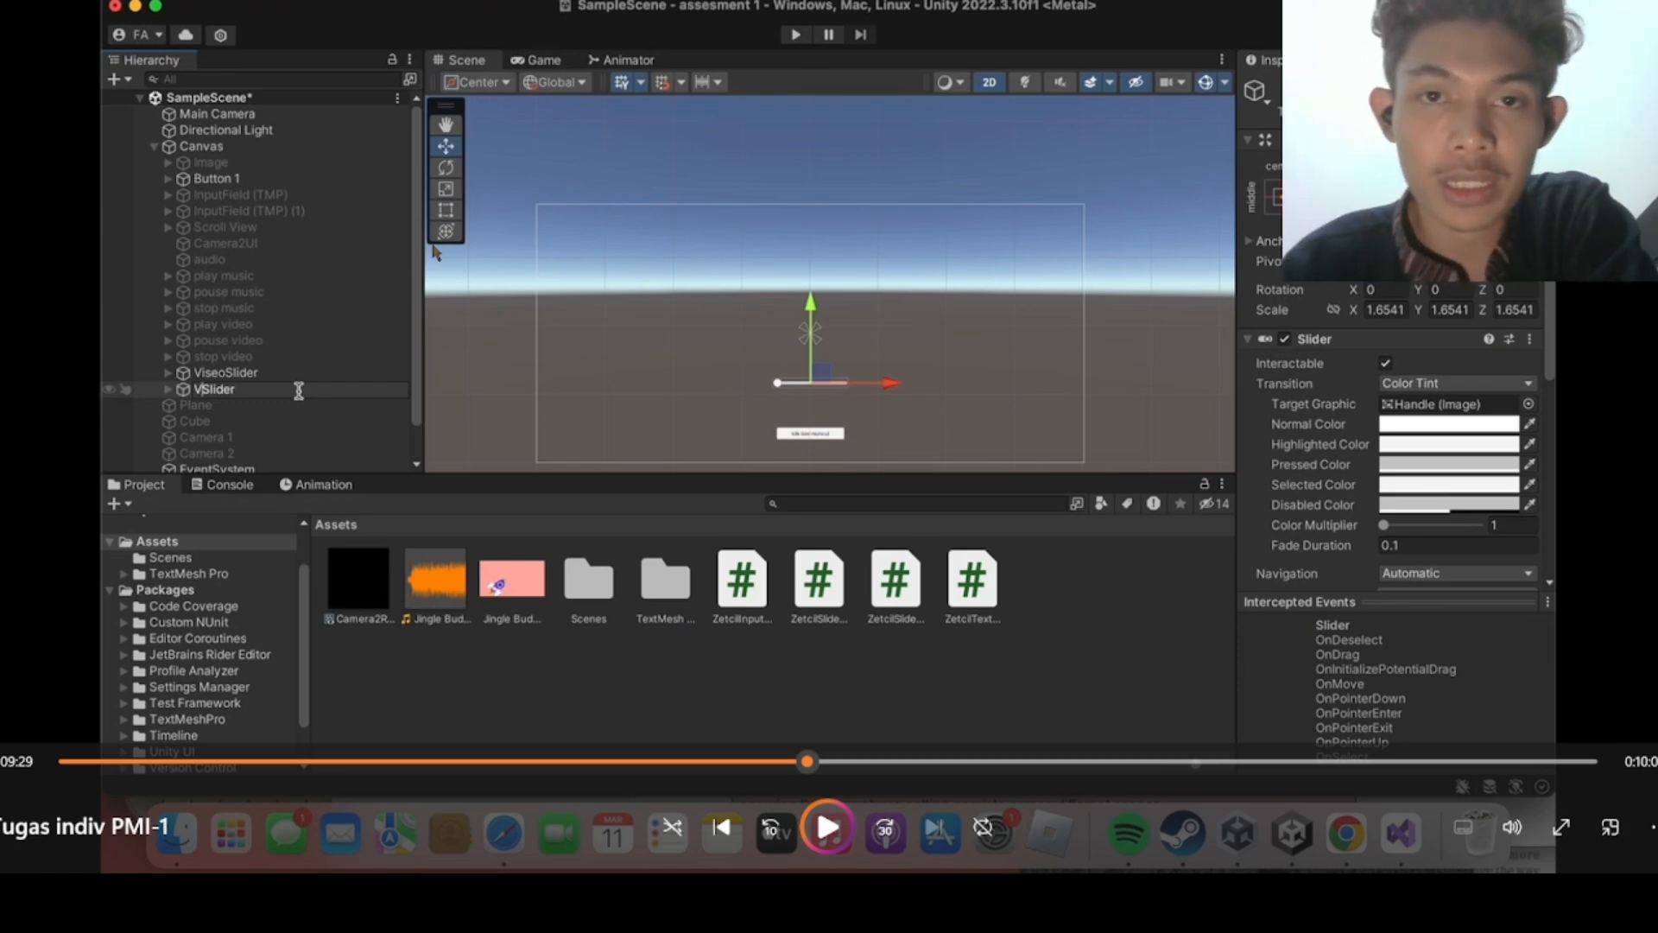
left_click(436, 252)
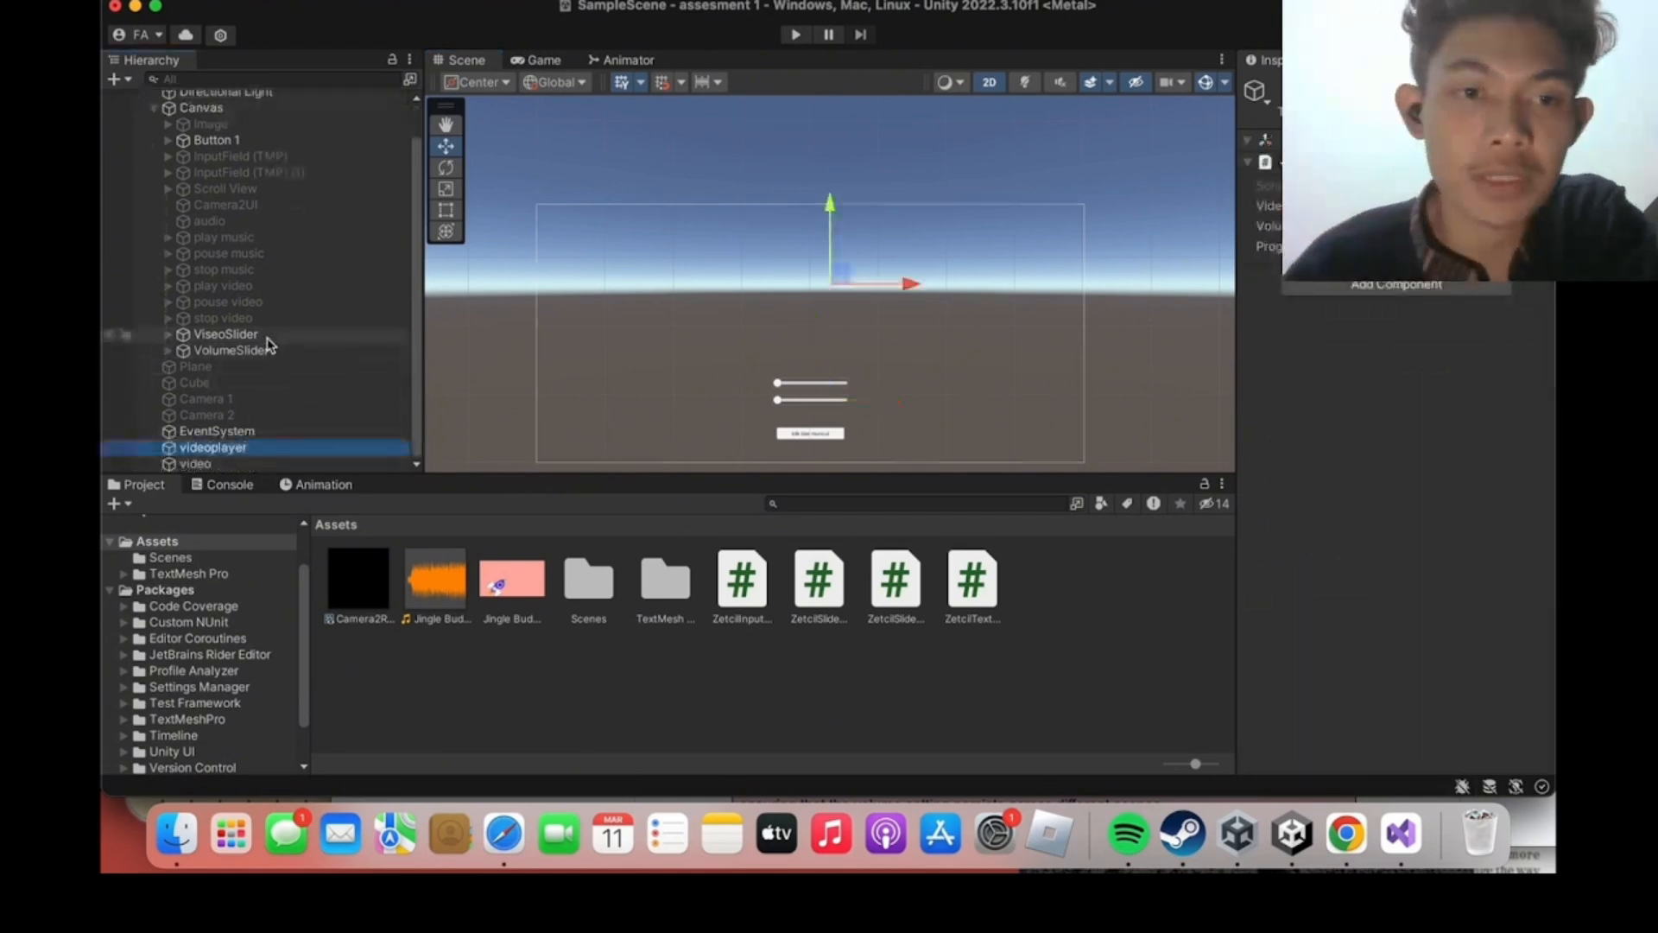
Run the scene, test seeking with the upper slider and changing the volume with the lower one, and stop it.
left_click(436, 252)
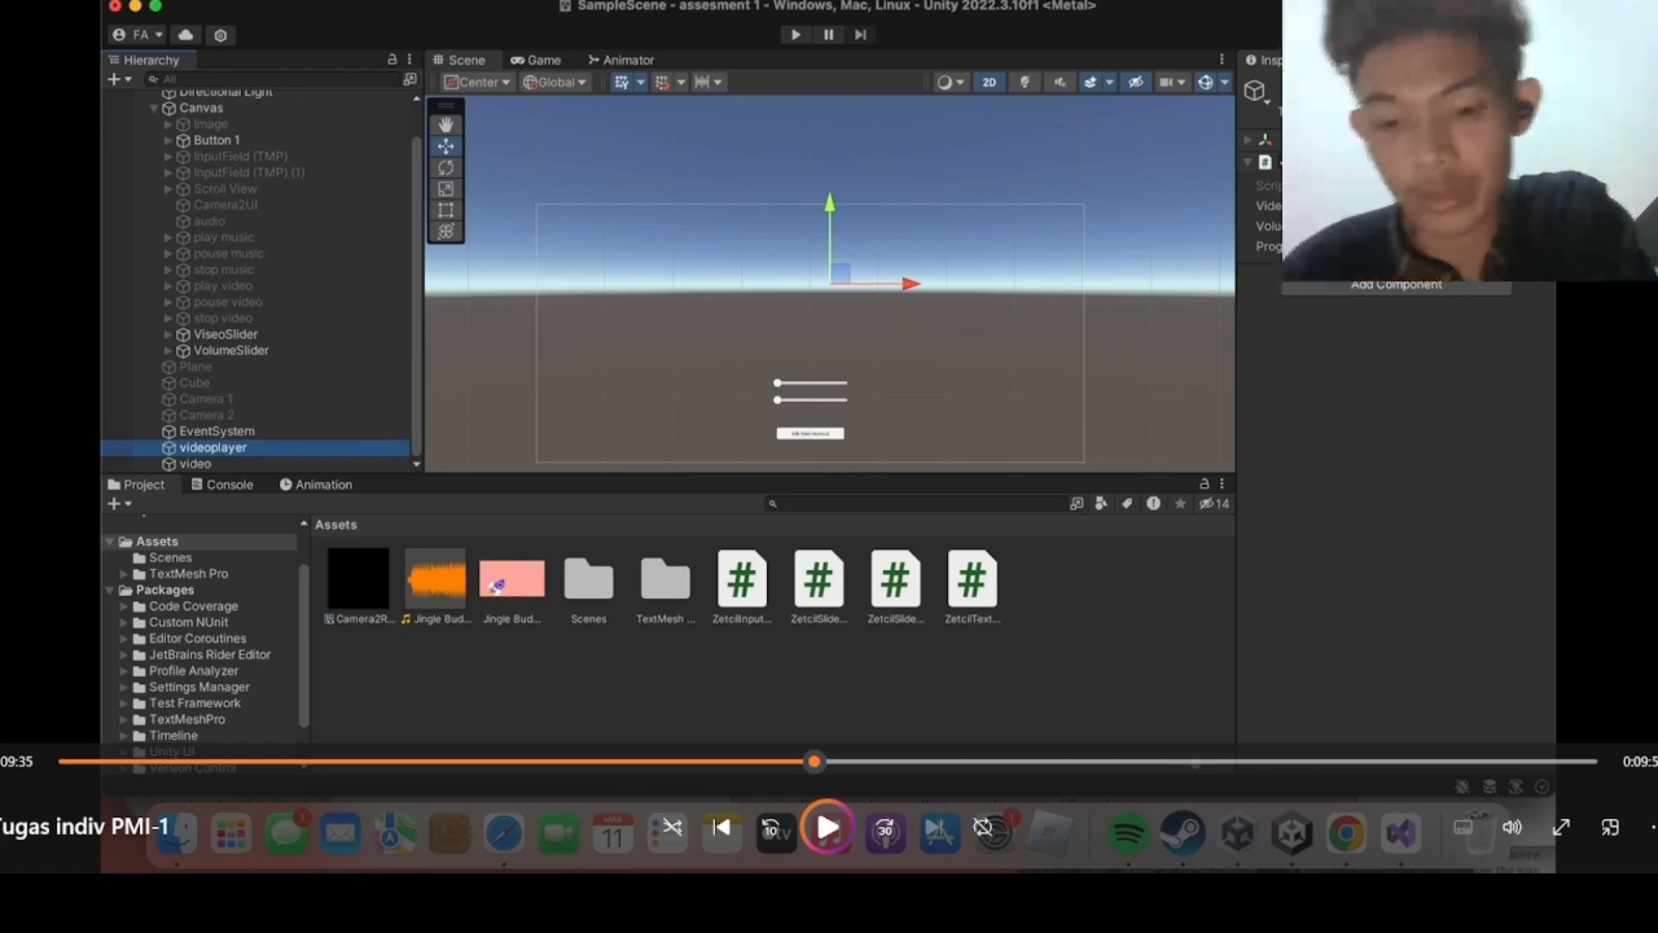
key("space")
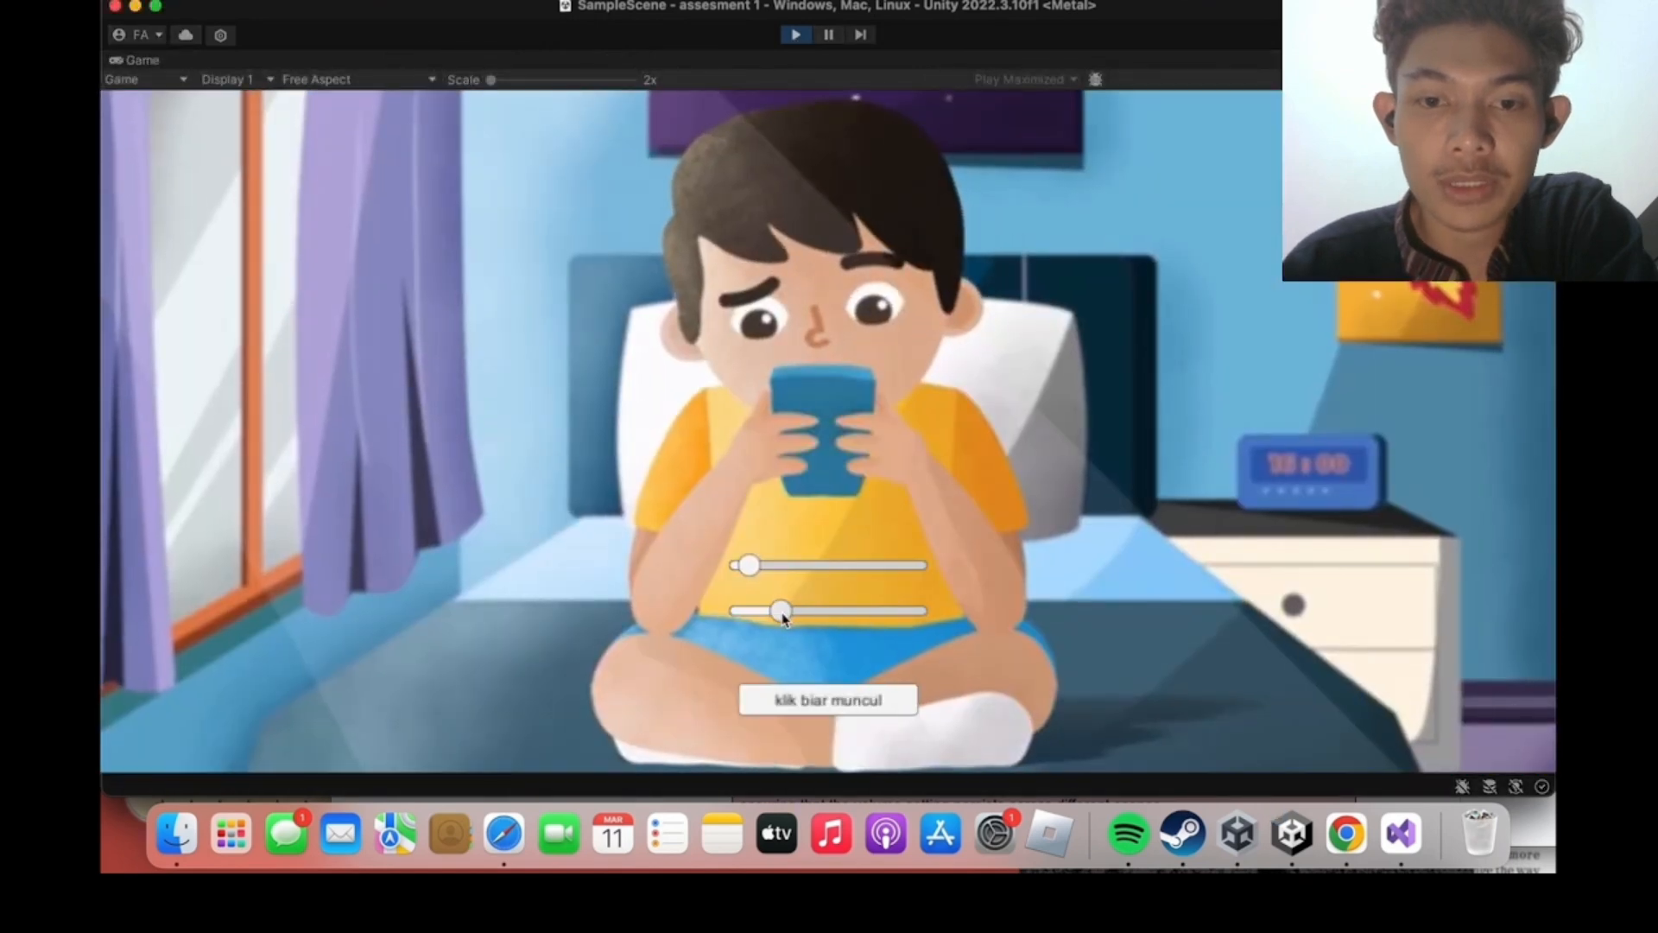
left_click_drag(792, 567, 843, 569)
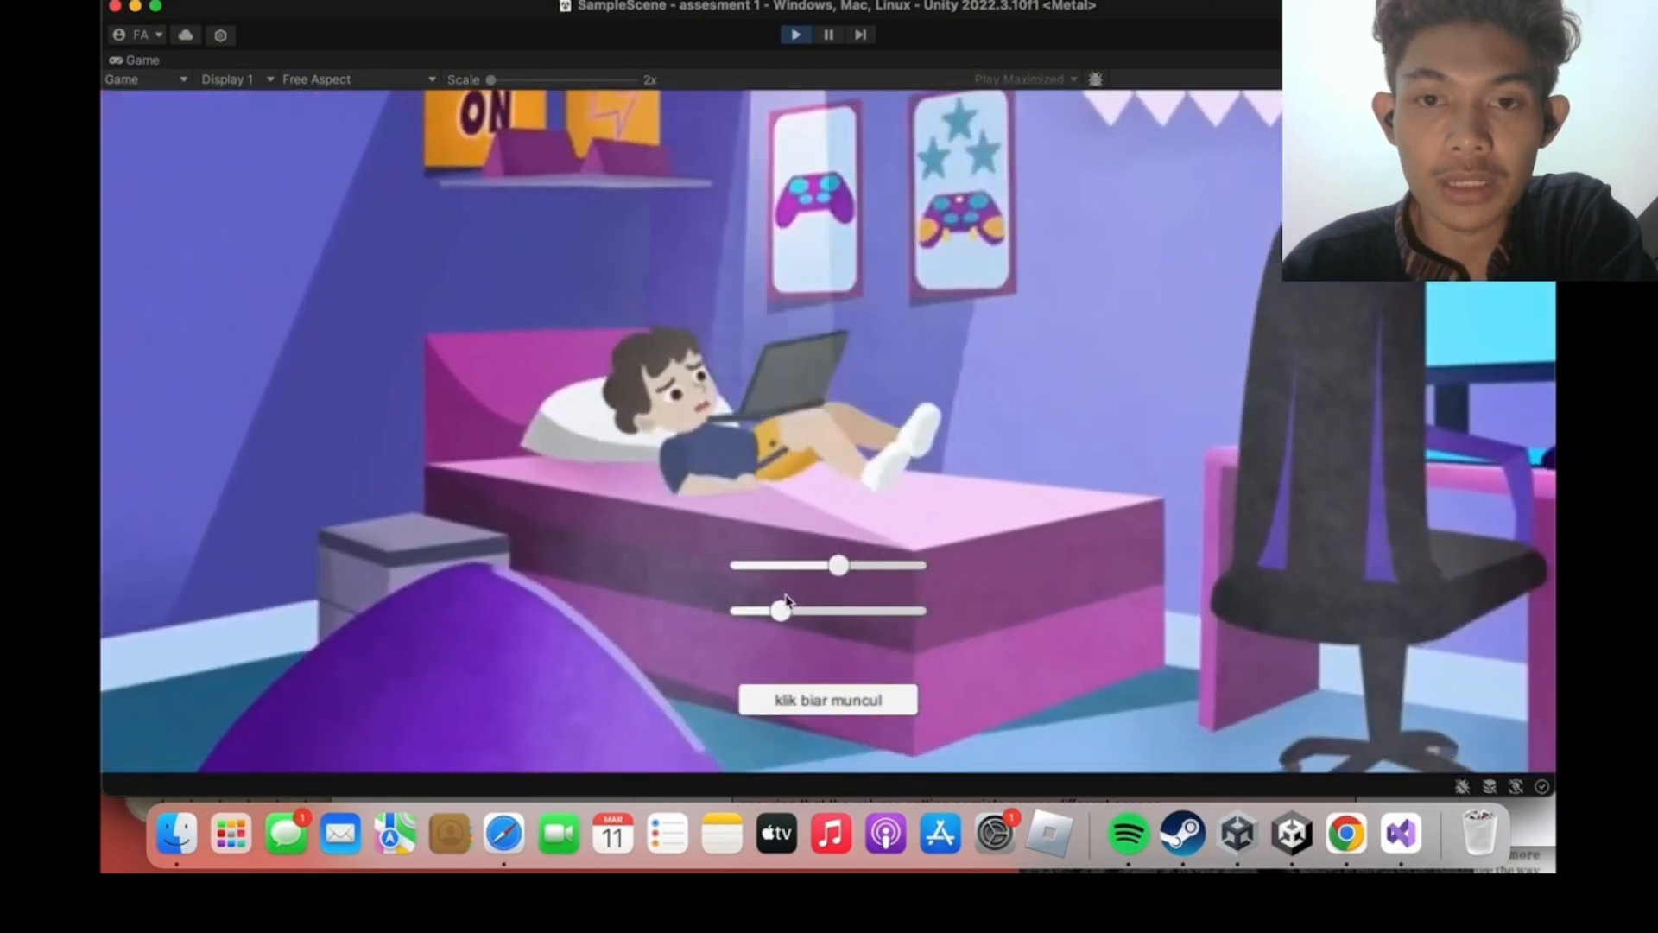
left_click_drag(784, 609, 750, 612)
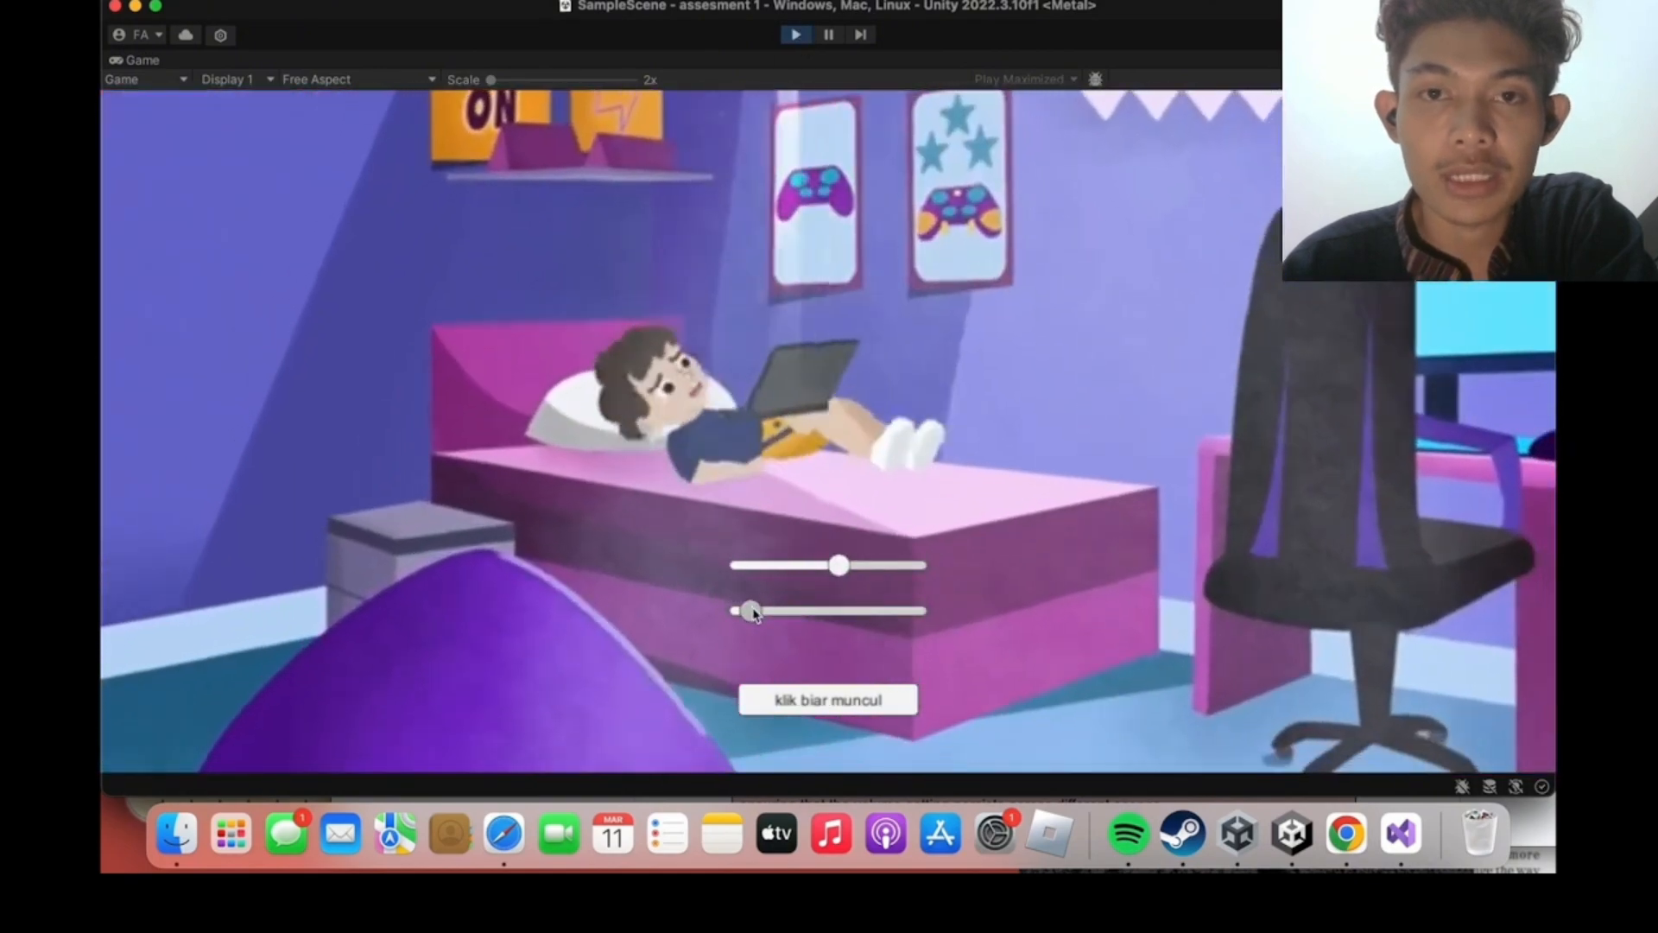
left_click(795, 36)
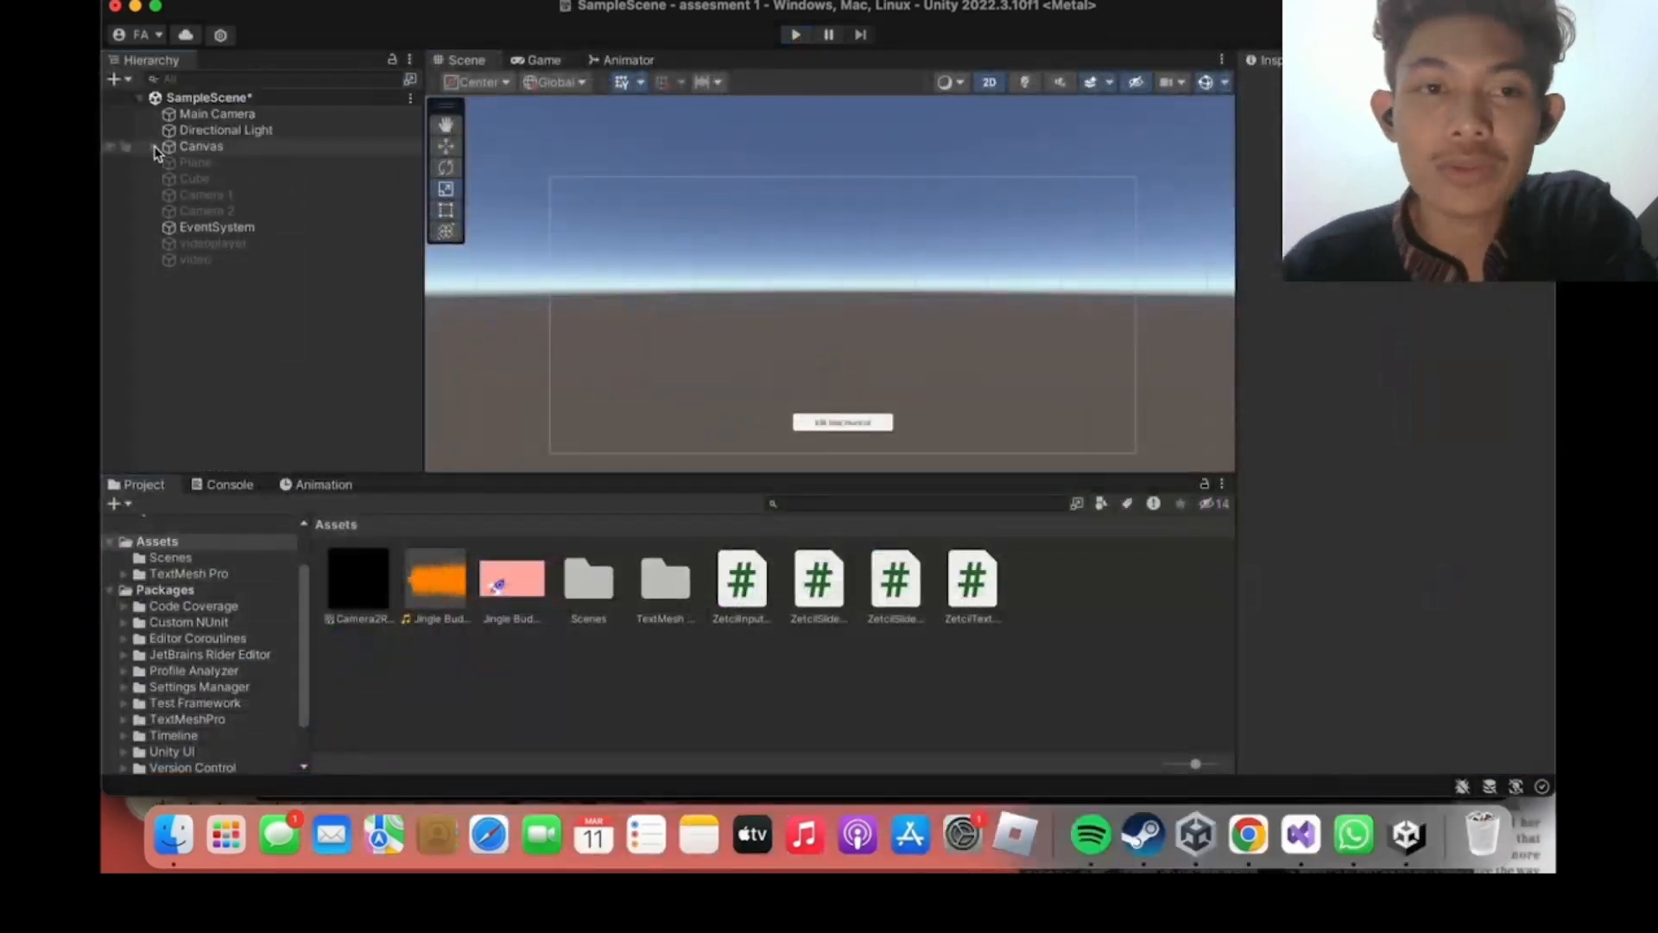
Add a UI Toggle to the Canvas and scale it up uniformly to about 4.14.
right_click(226, 308)
mouse_move(302, 715)
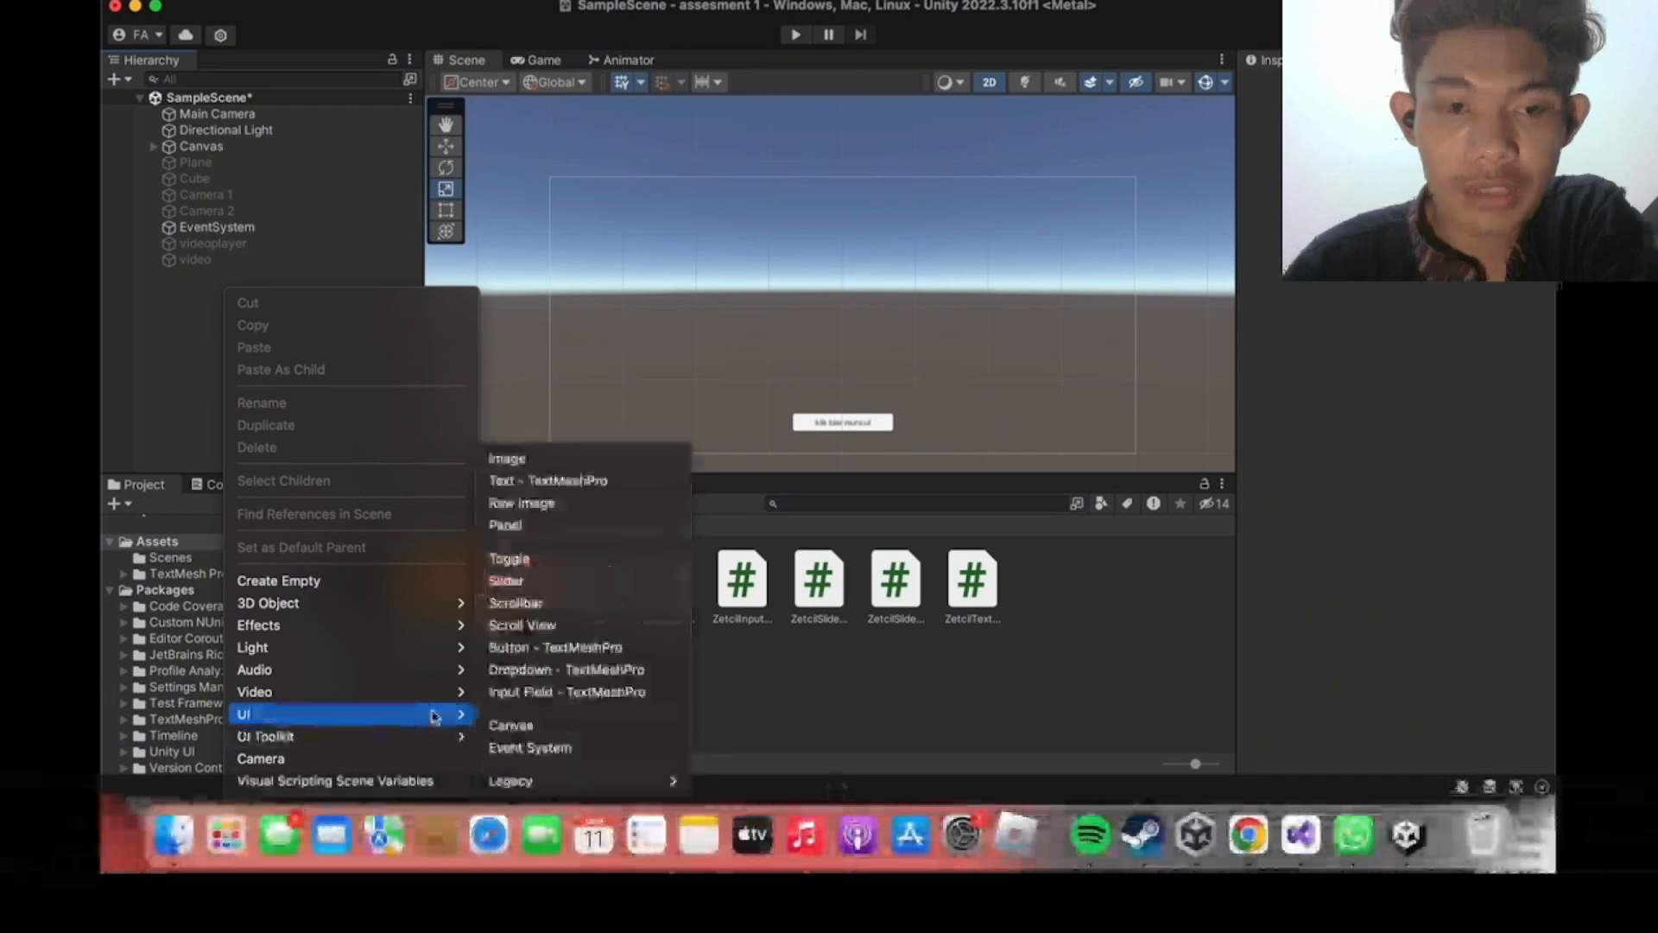
left_click(521, 567)
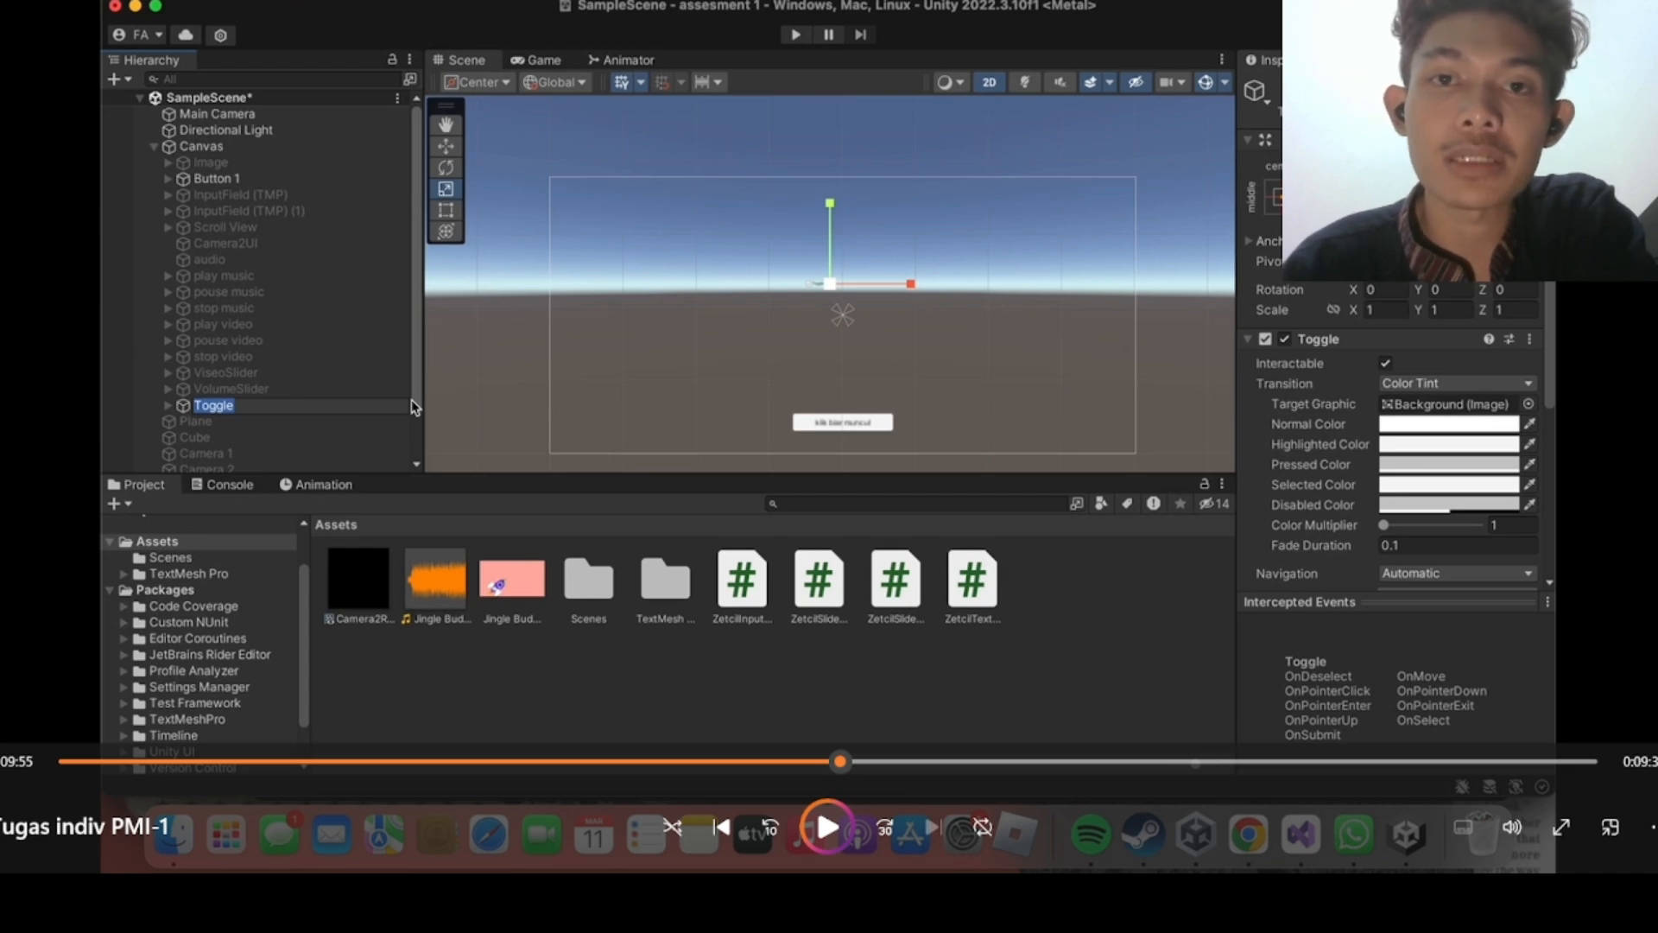
left_click_drag(829, 283, 1189, 285)
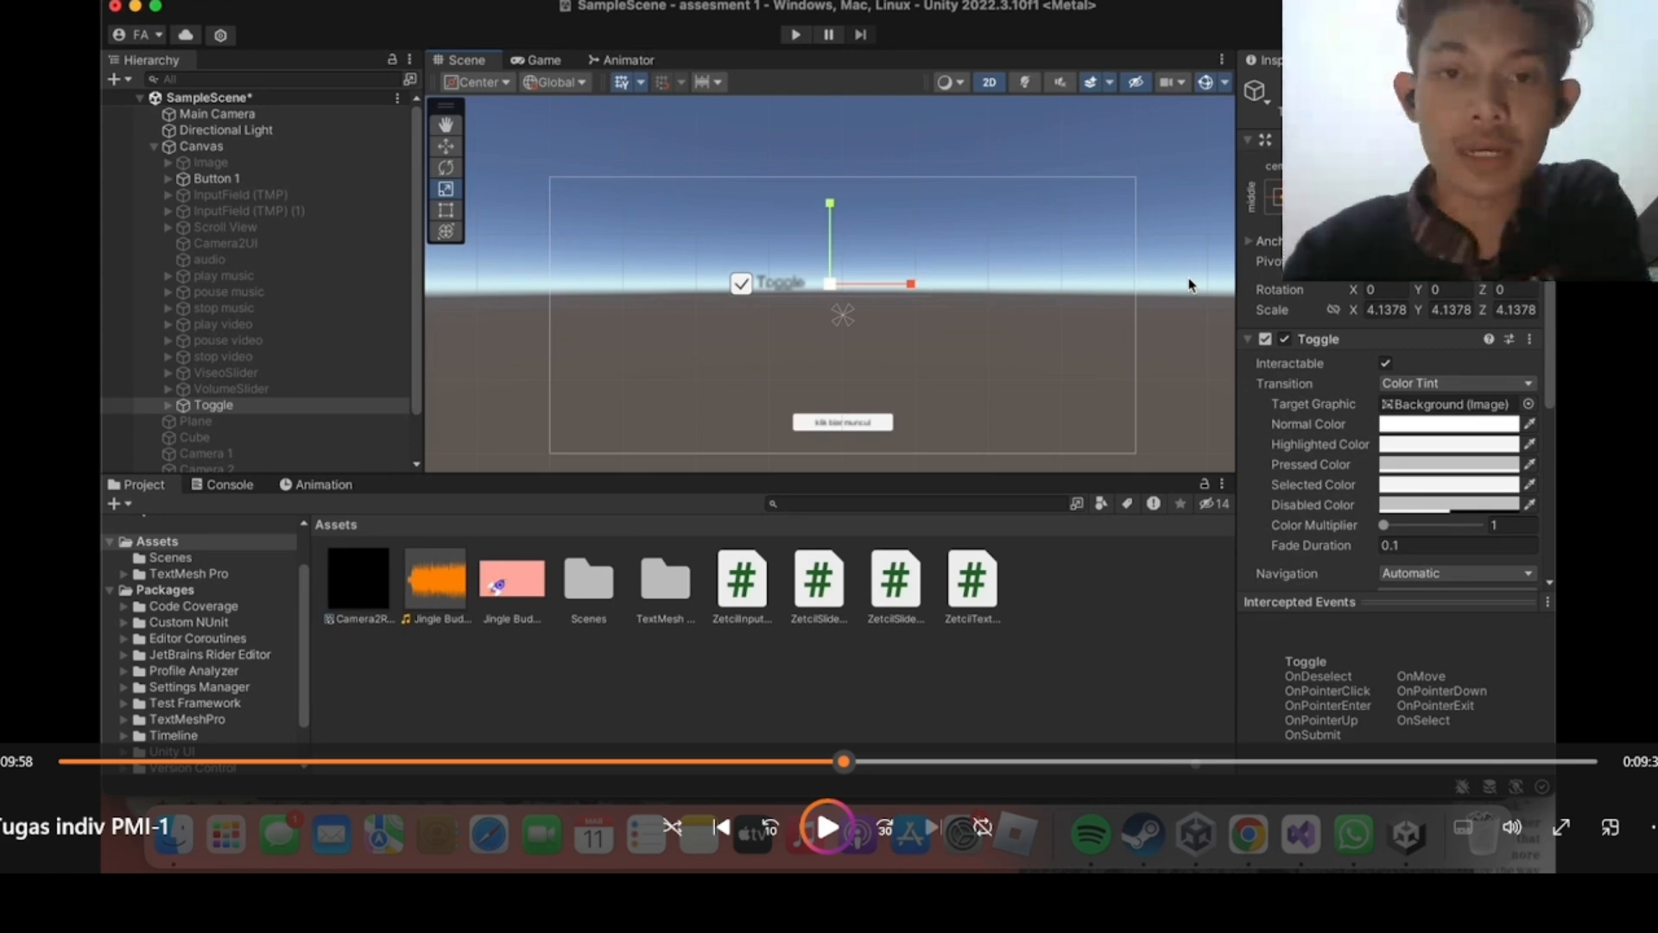
Anchor the Toggle to the canvas's top-left corner and move it into that corner of the canvas.
left_click(1285, 198)
left_click(1350, 359)
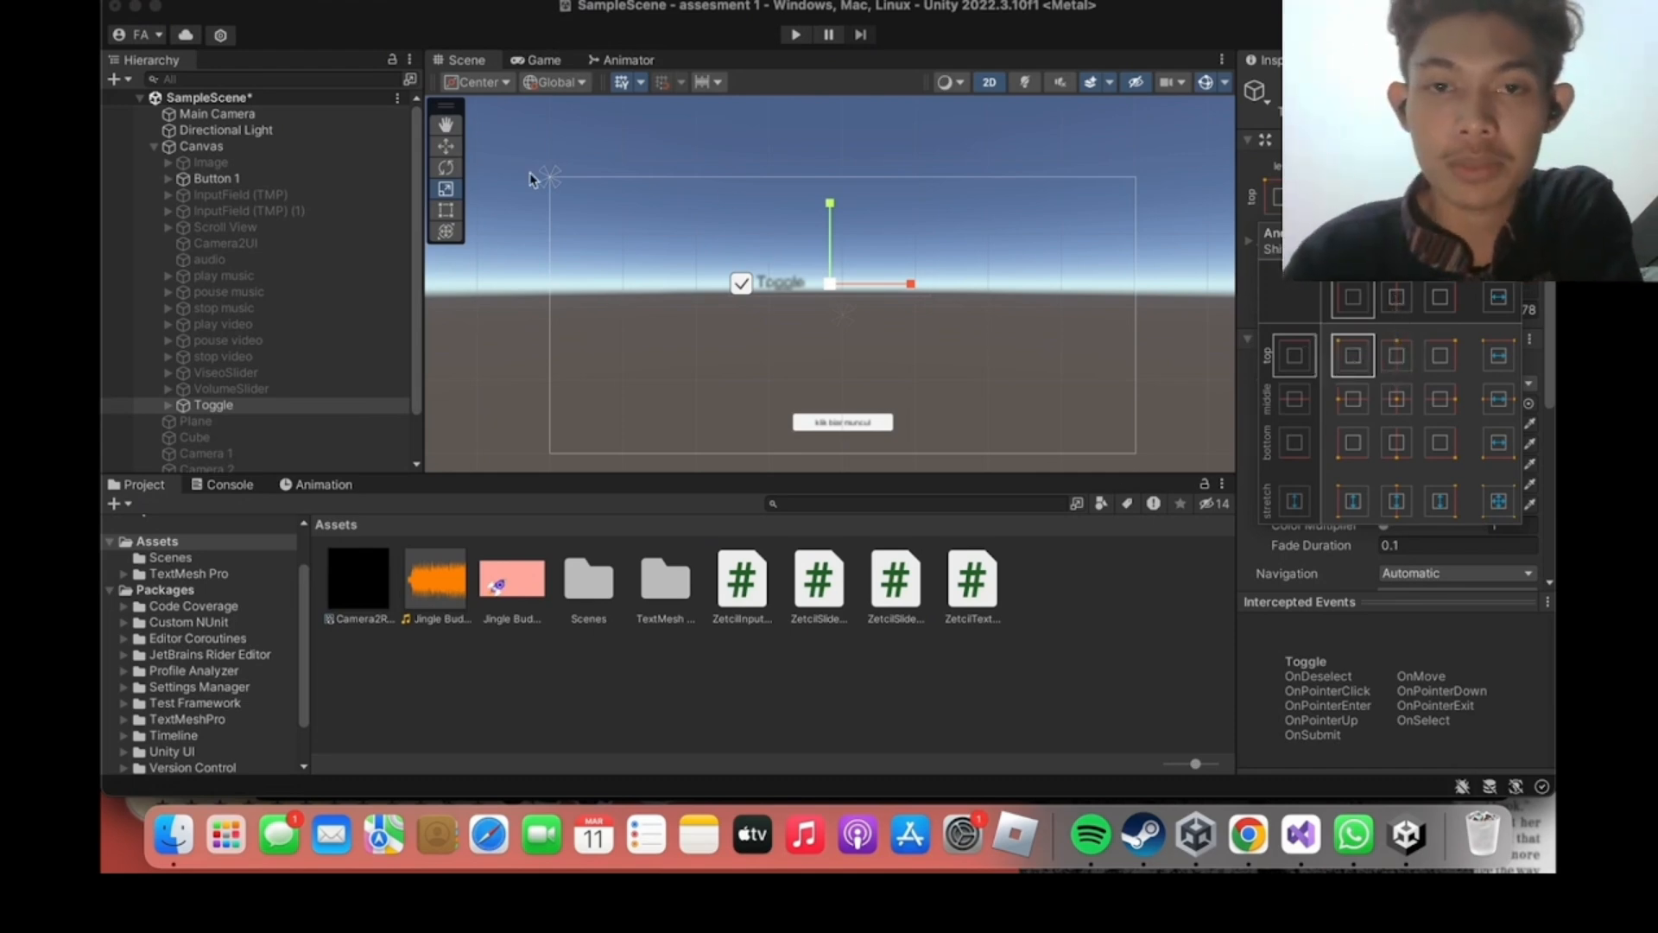
left_click(451, 147)
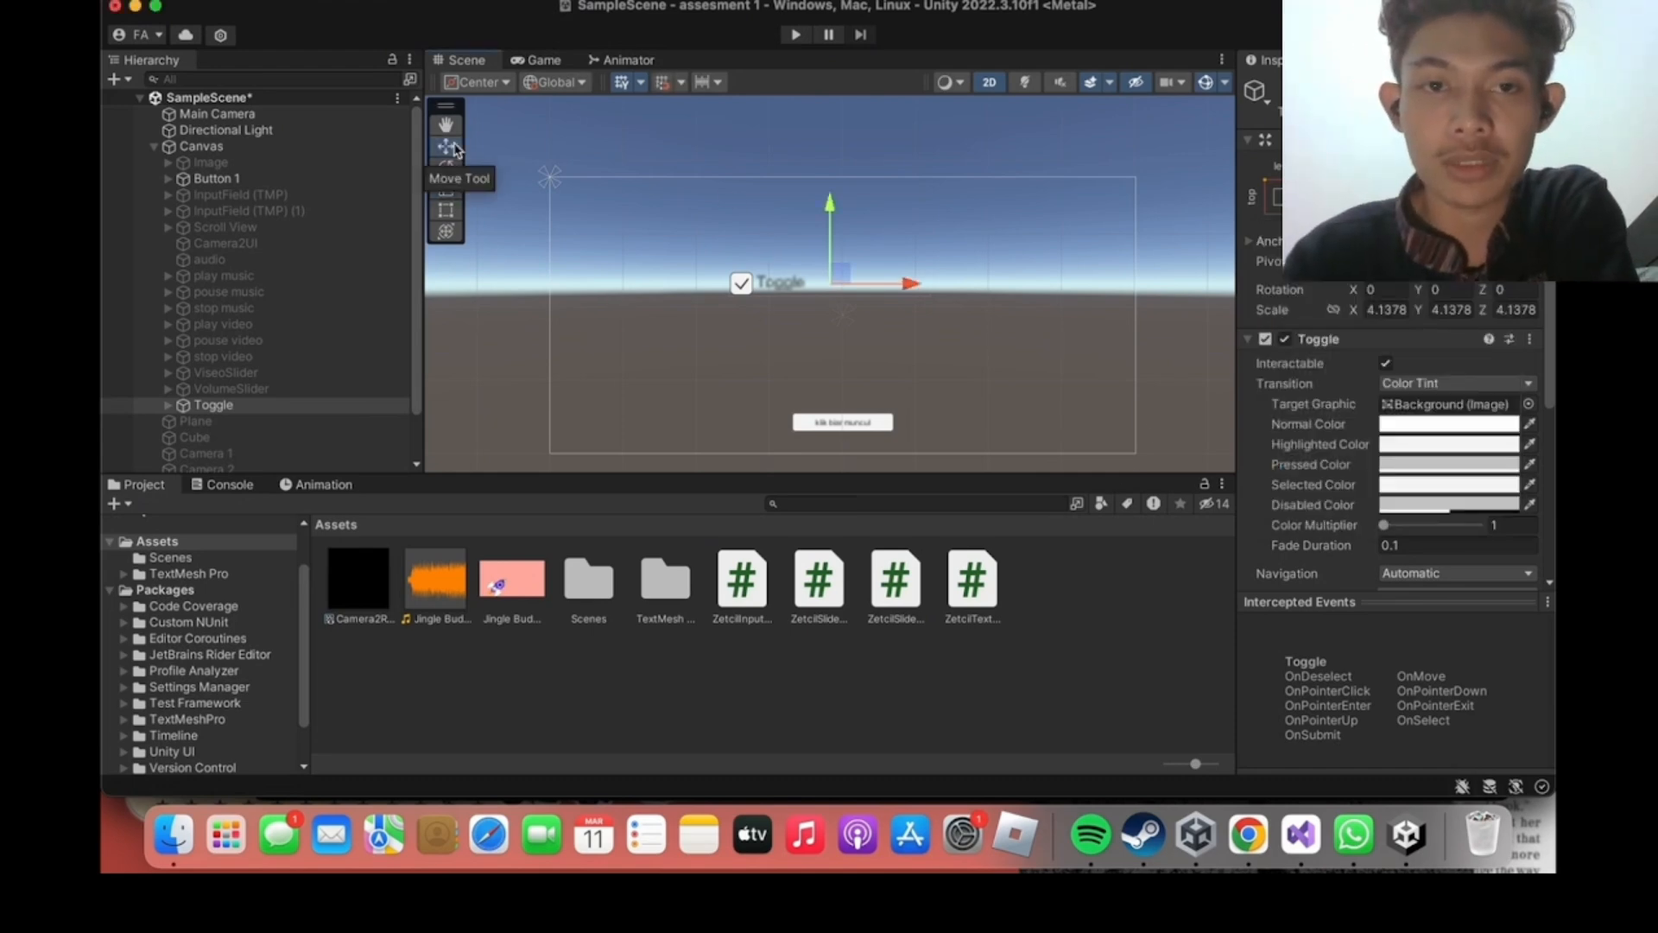
left_click(566, 63)
left_click(467, 60)
left_click_drag(907, 285, 754, 288)
left_click_drag(669, 216, 672, 135)
left_click_drag(749, 207, 743, 210)
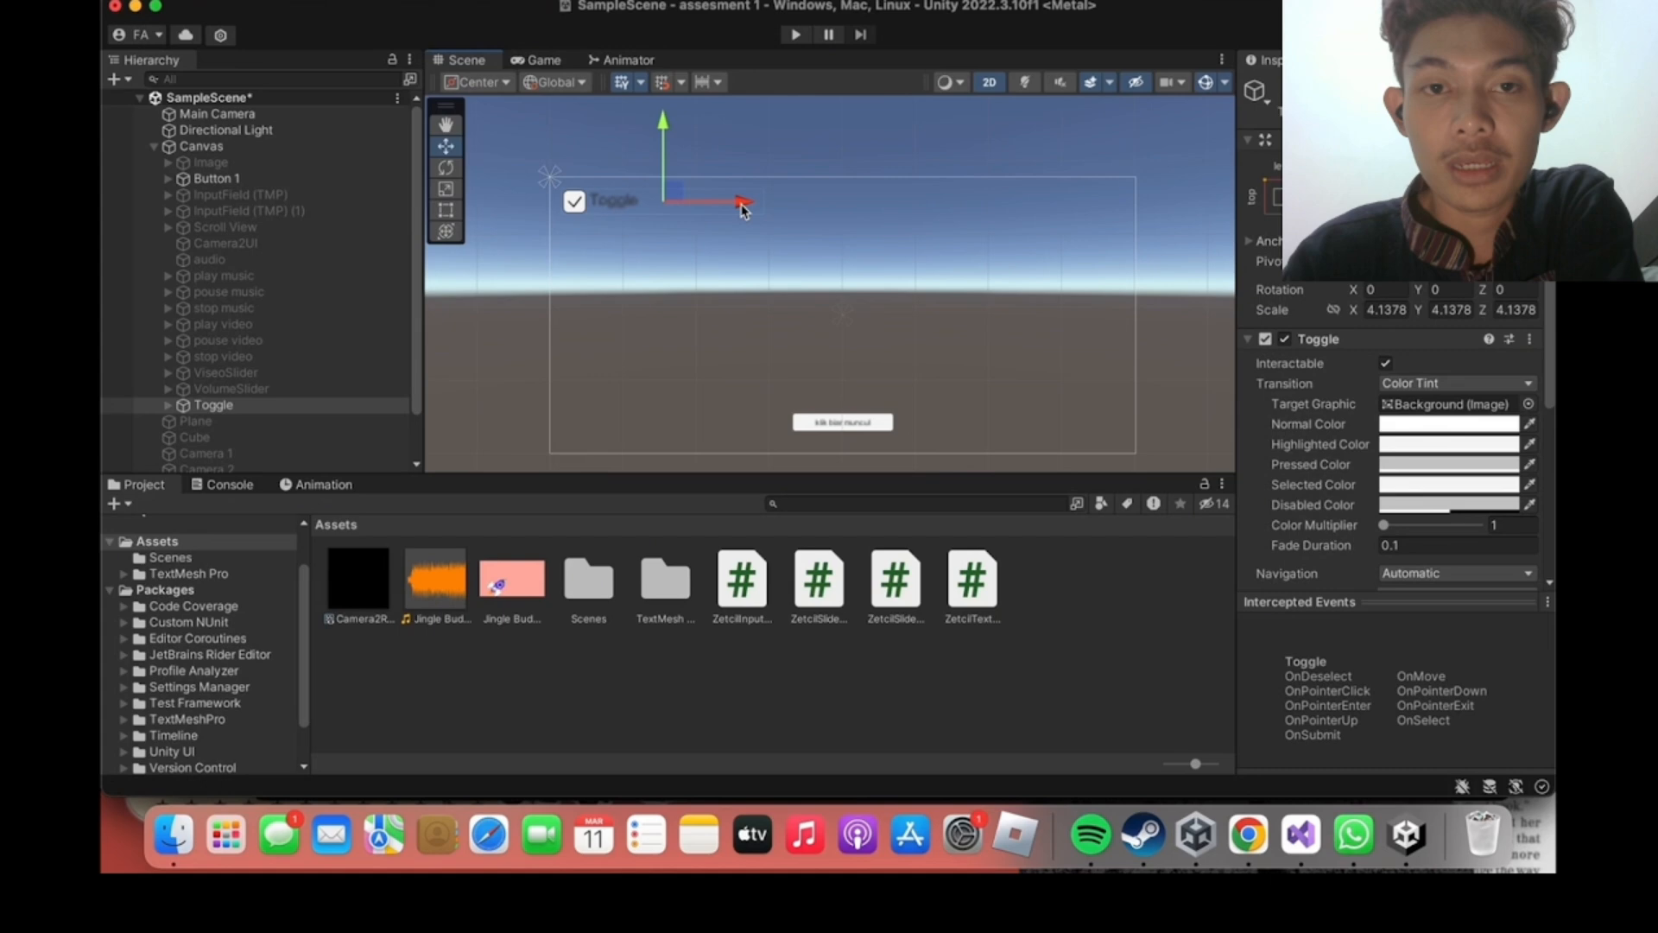
Change the text of the Toggle's Label to "SHOW BUTTON".
scroll(1313, 432, "down", 5)
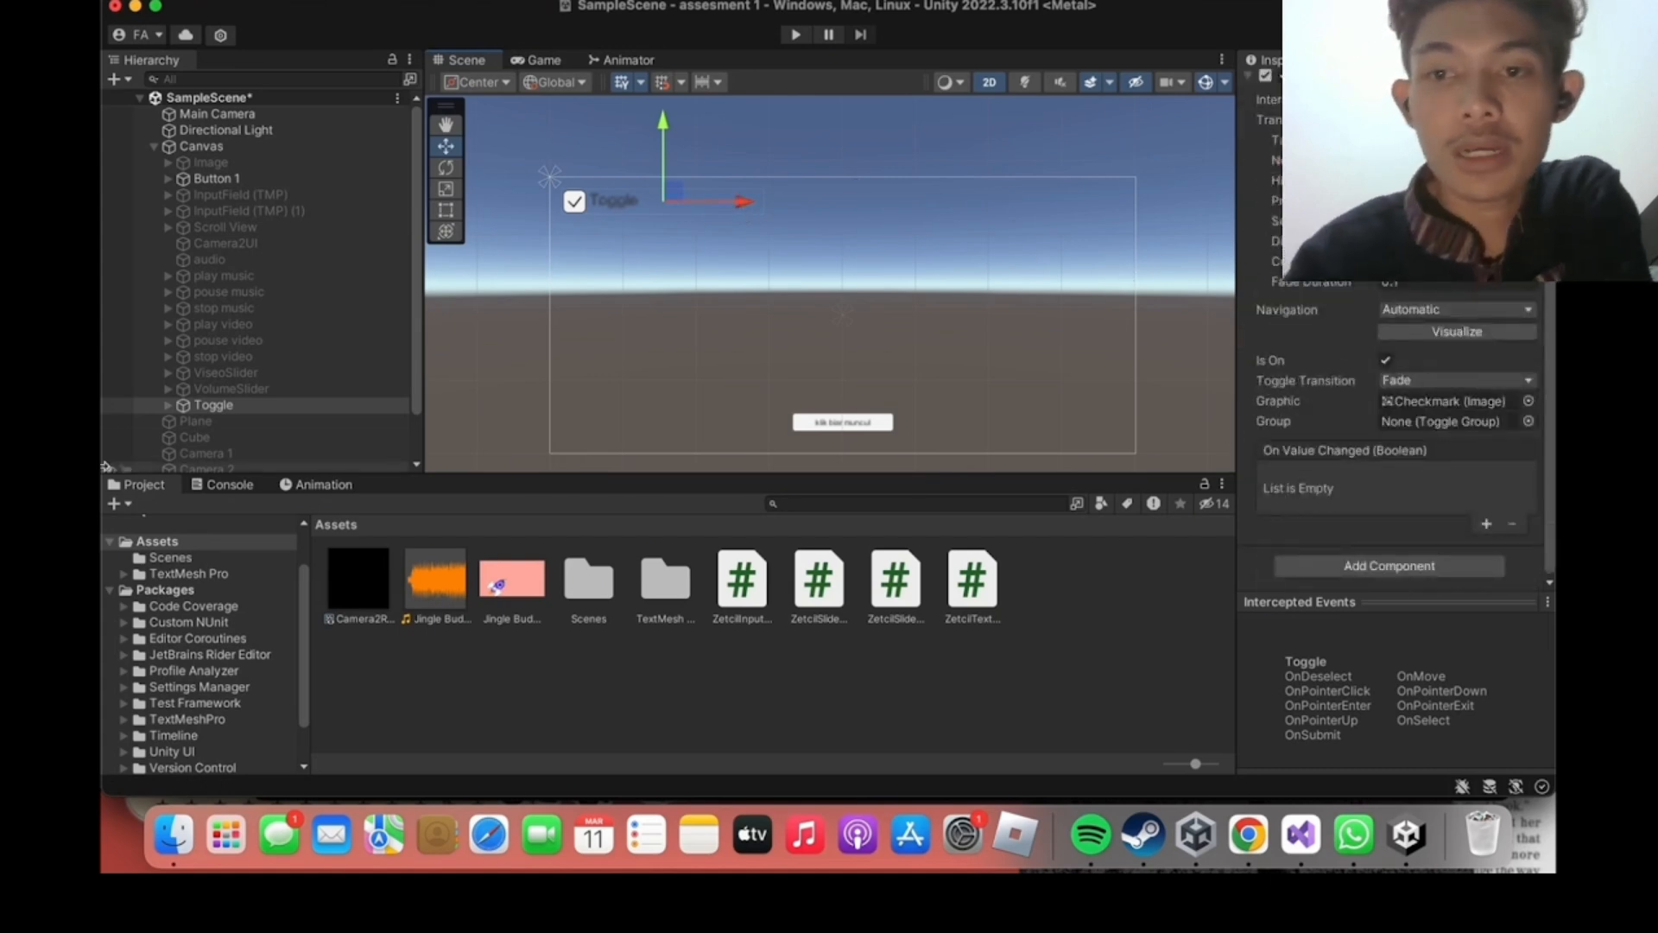
left_click(167, 405)
scroll(319, 363, "down", 2)
left_click(298, 335)
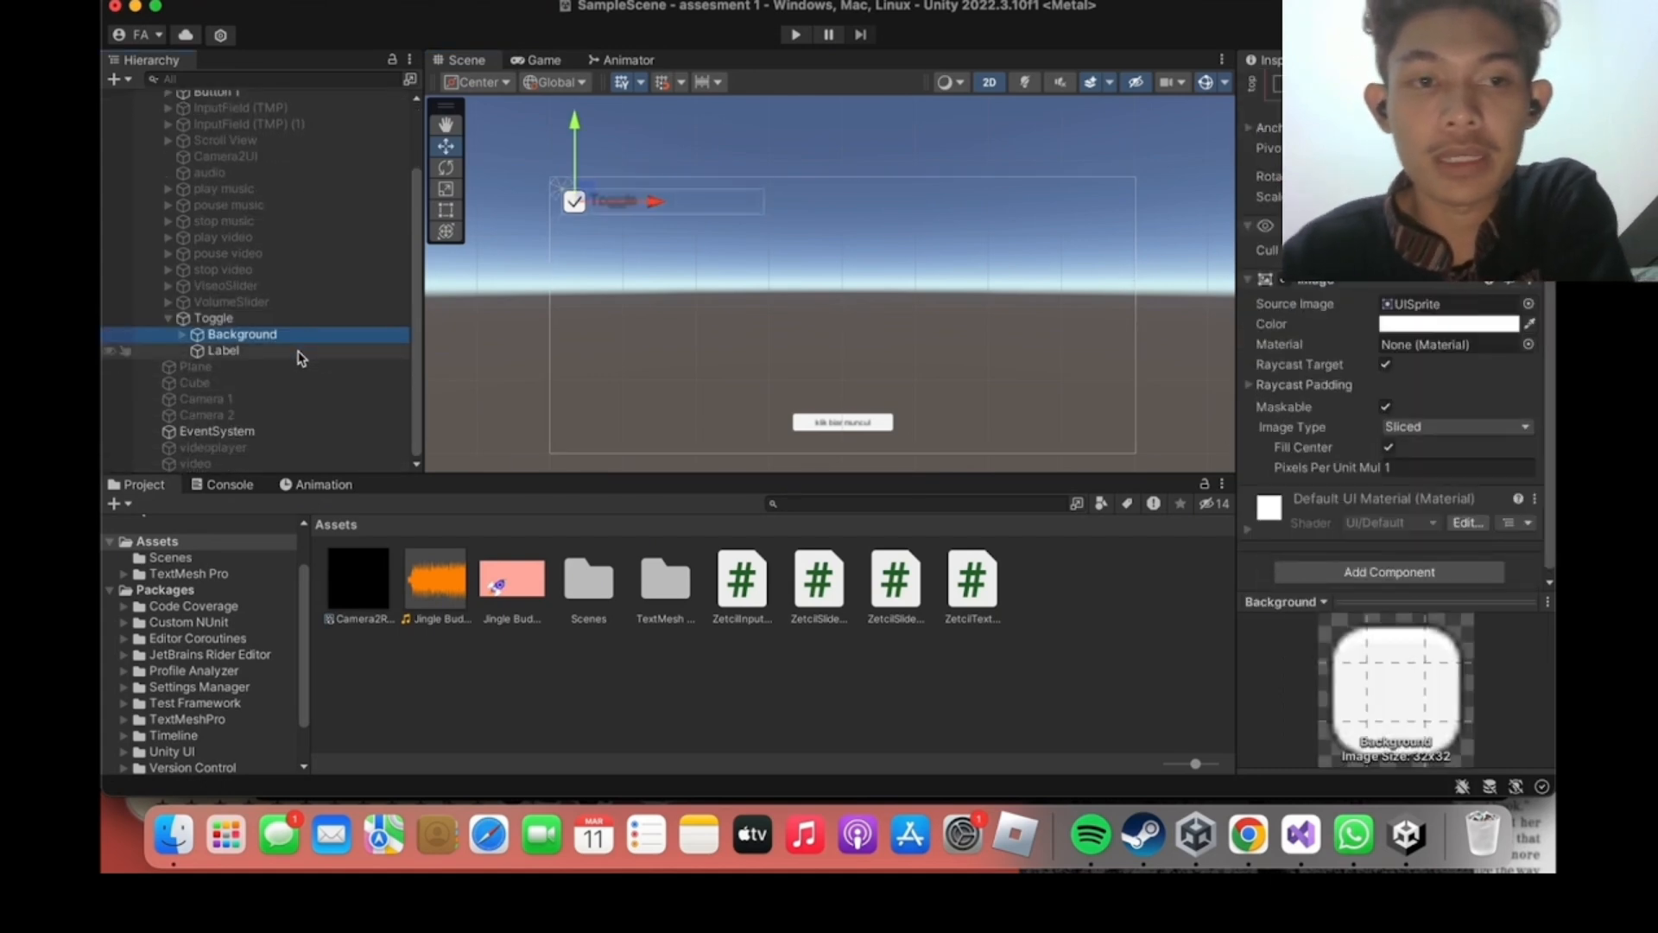
left_click(259, 350)
scroll(1263, 370, "up", 1)
left_click(1295, 294)
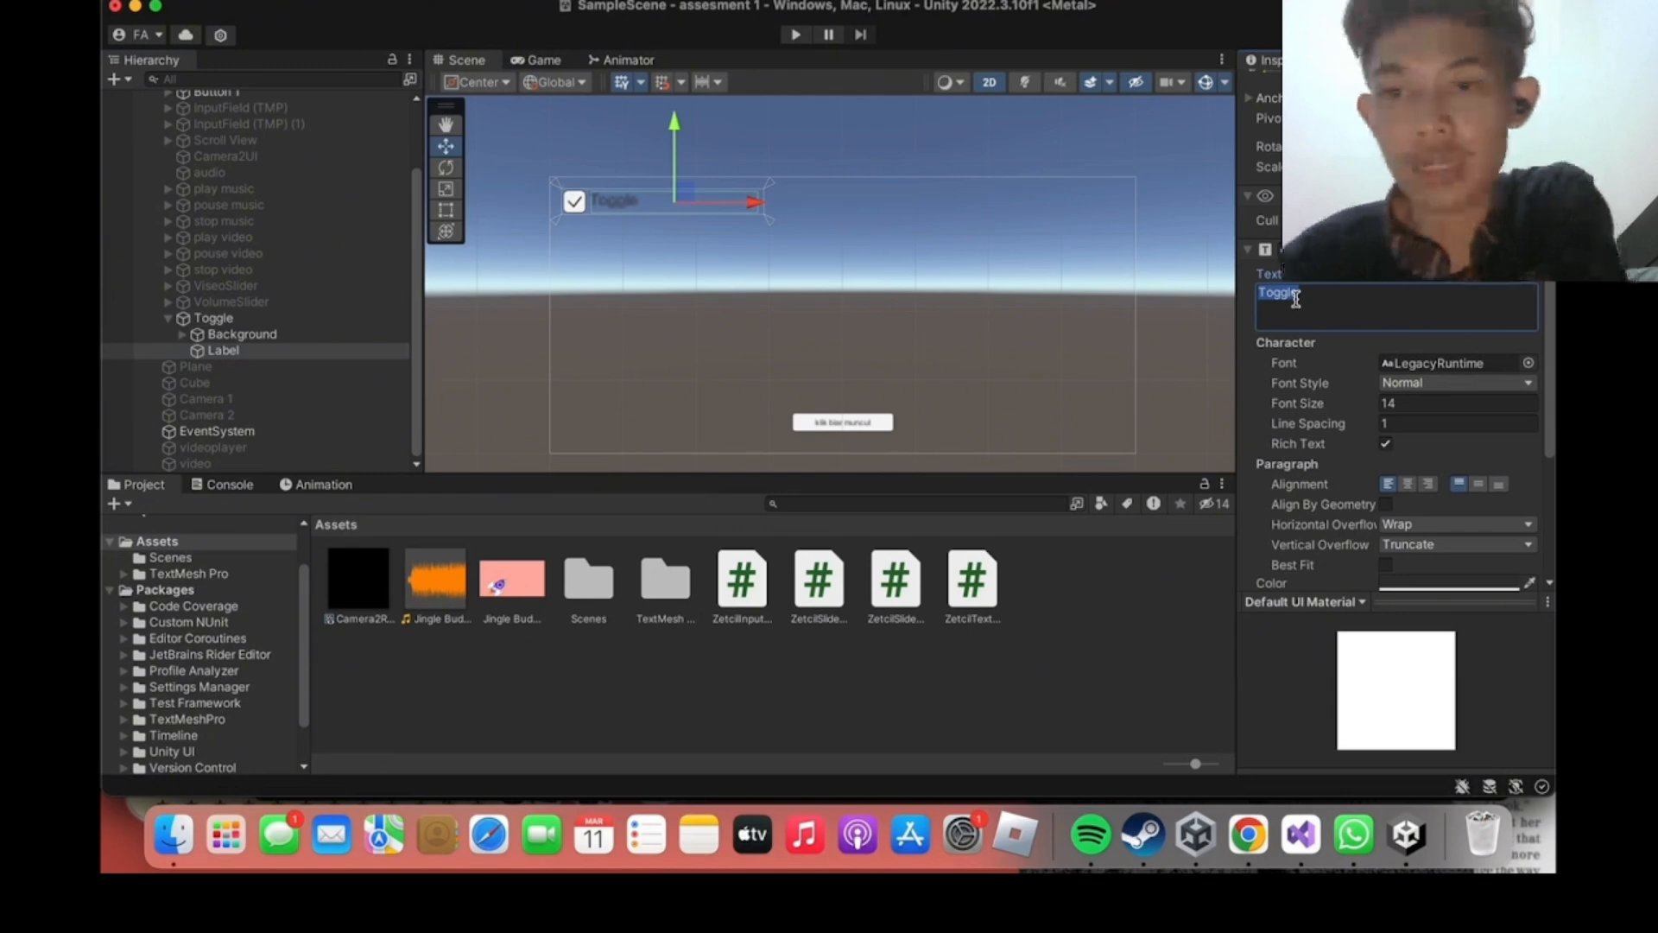
type("SHOW BUTTON")
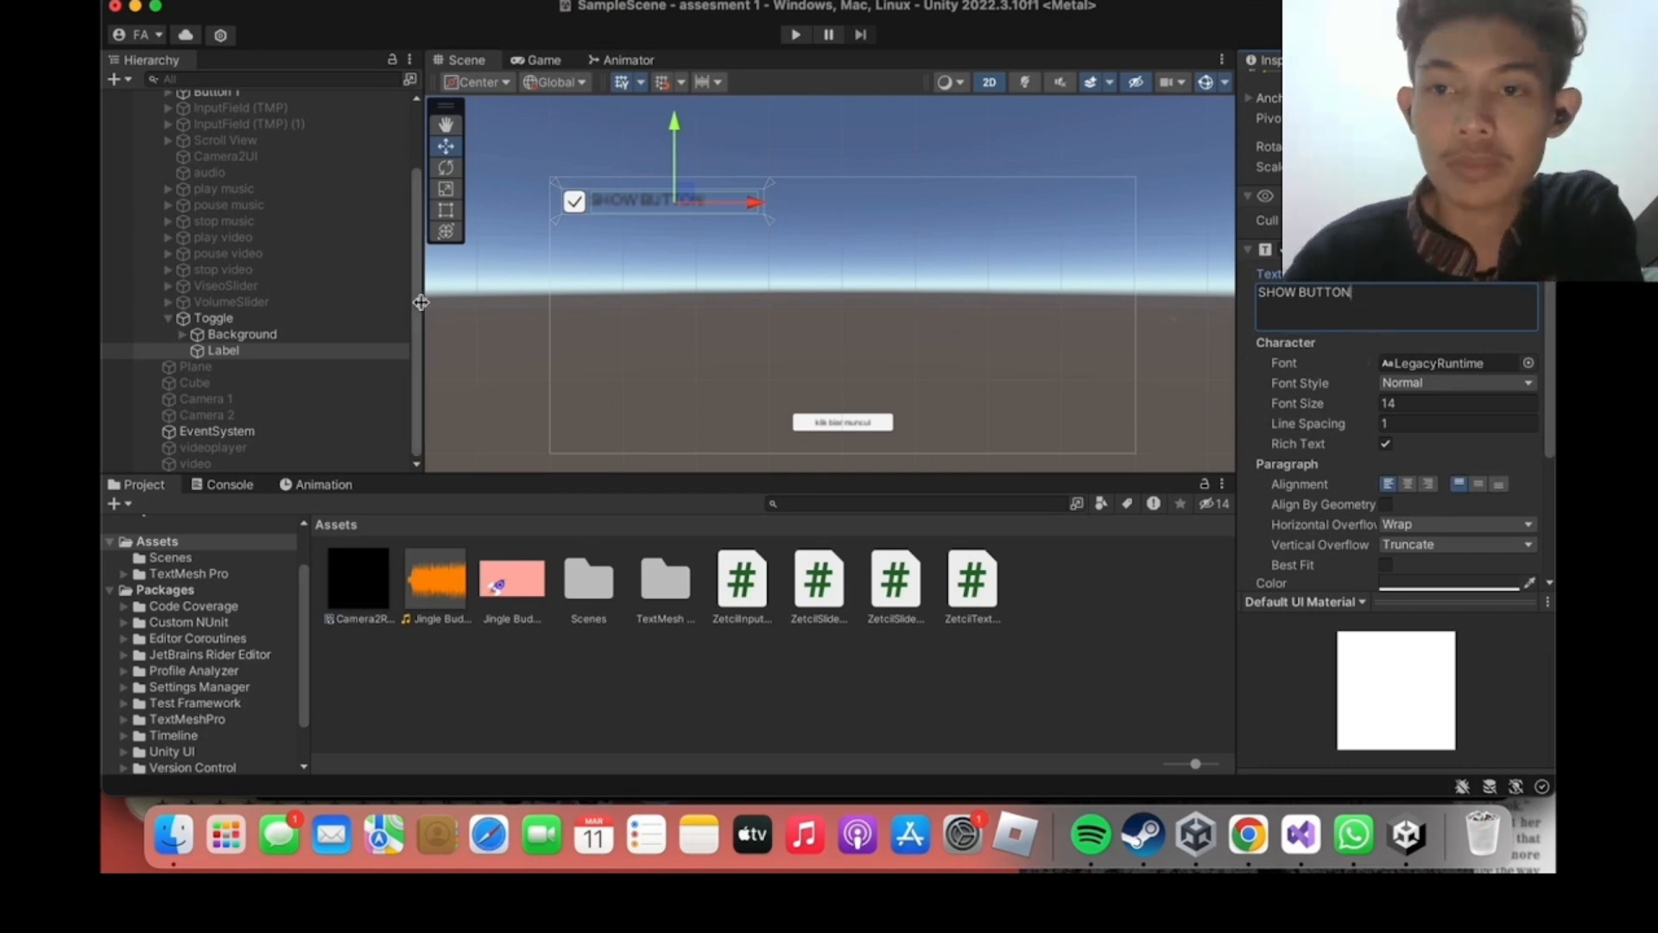
left_click(216, 350)
left_click(168, 318)
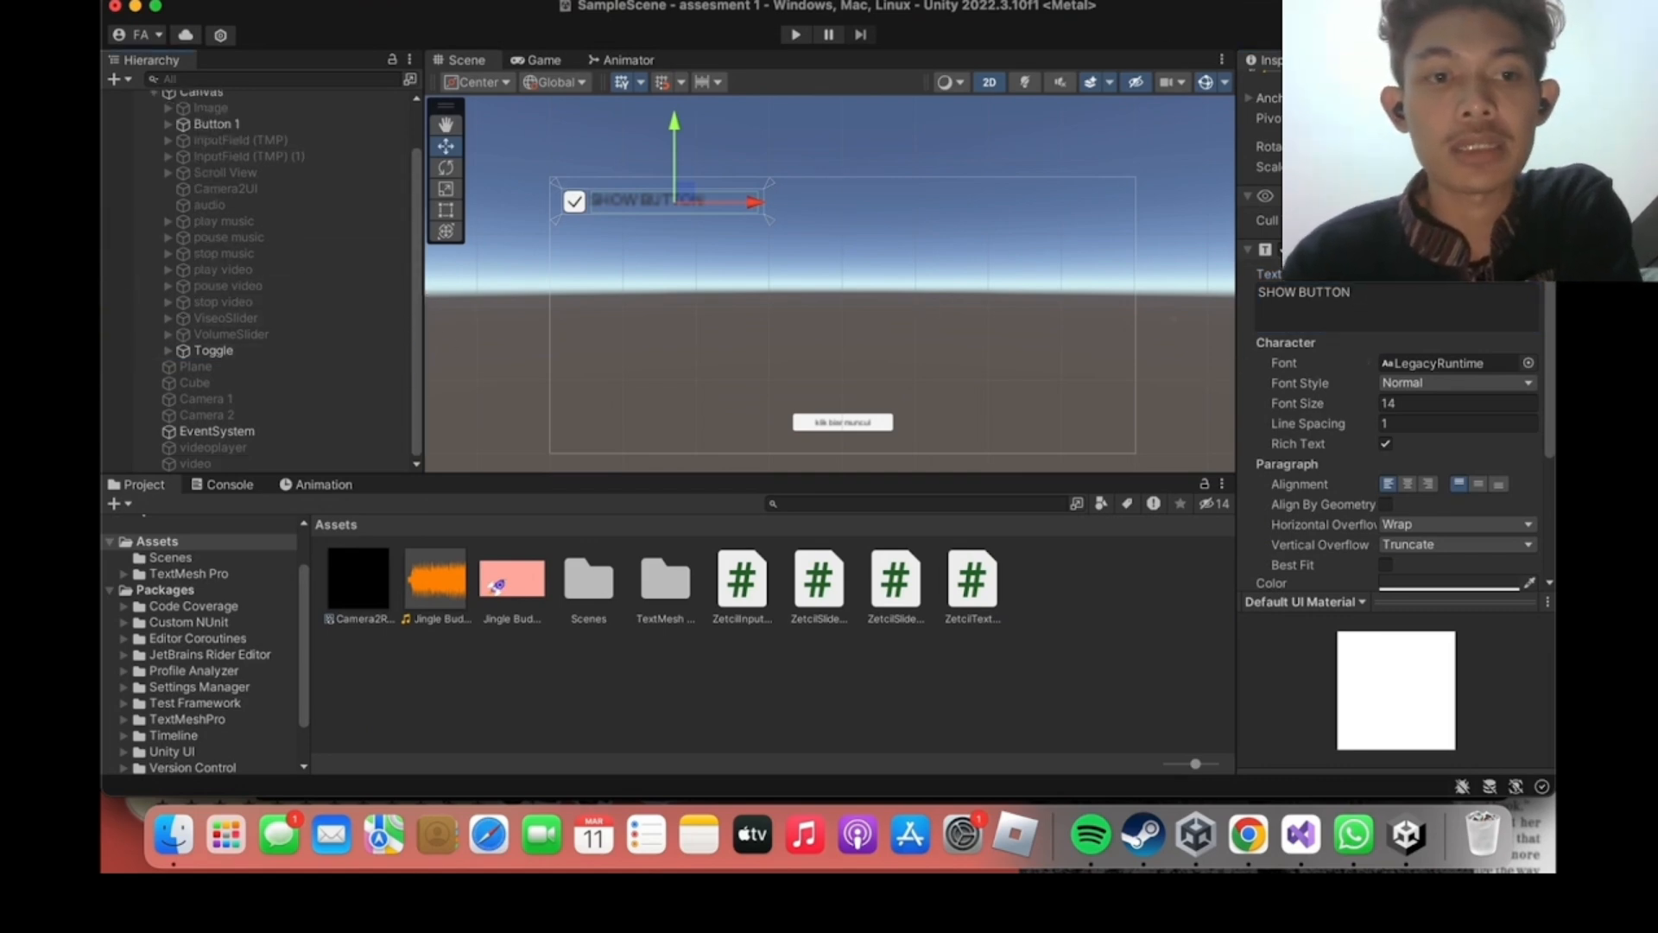
Add an On Value Changed event to the Toggle that calls GameObject.SetActive on Button 1.
scroll(1395, 432, "down", 5)
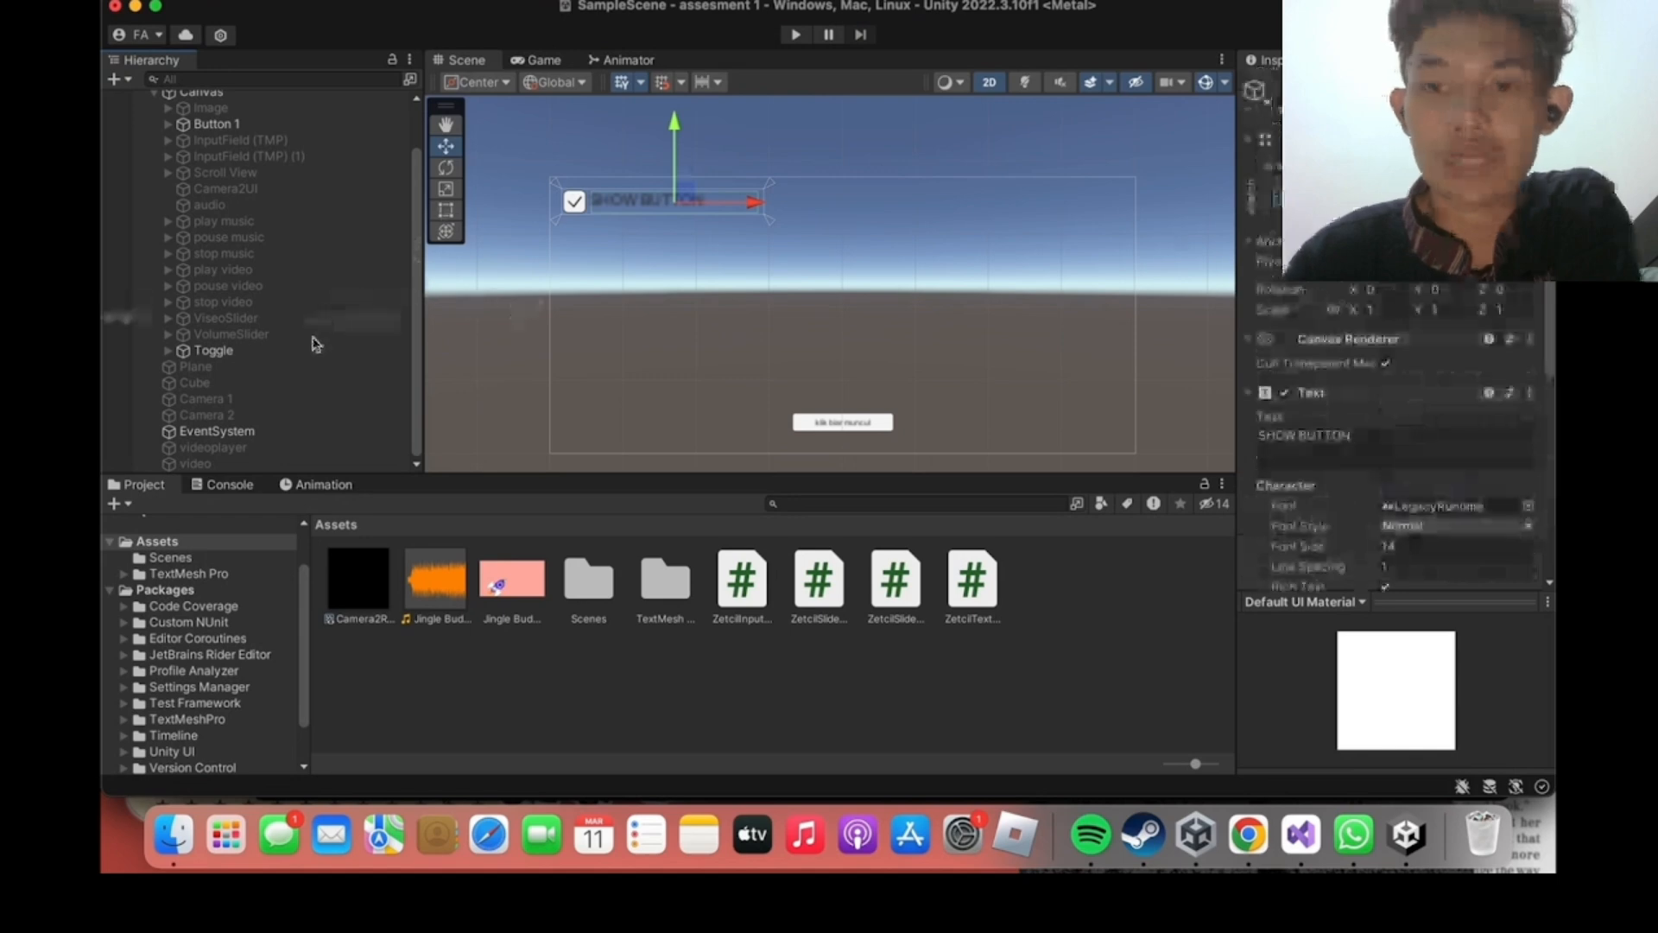
left_click(211, 350)
scroll(1454, 530, "down", 5)
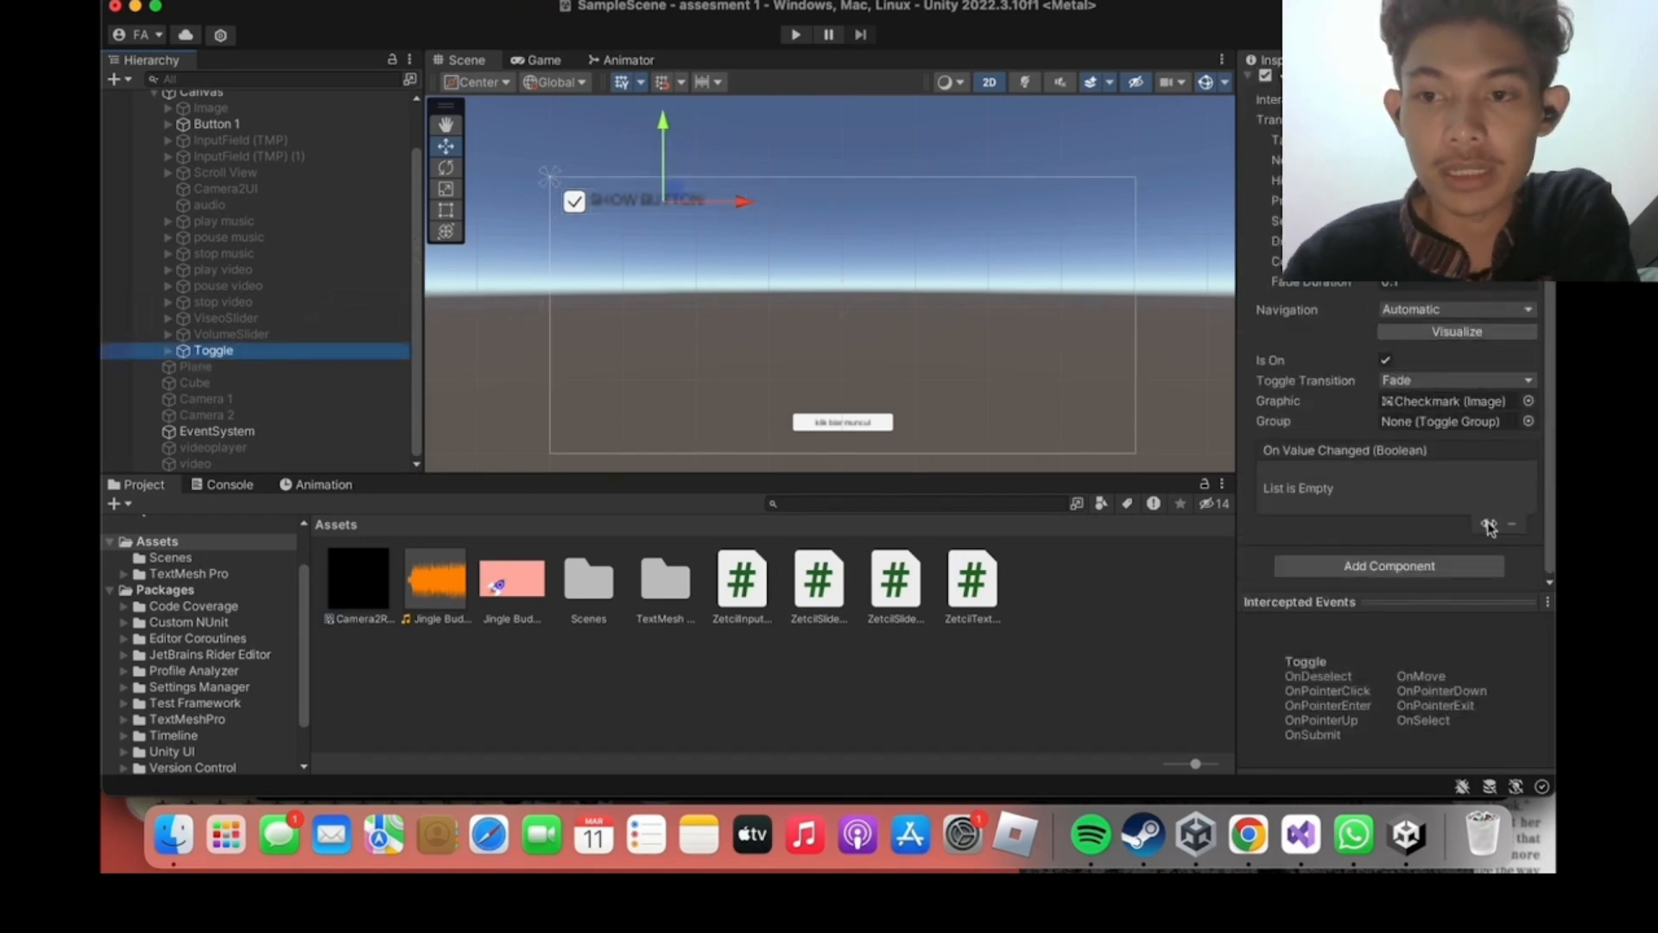
left_click(1486, 525)
left_click_drag(216, 124, 1313, 498)
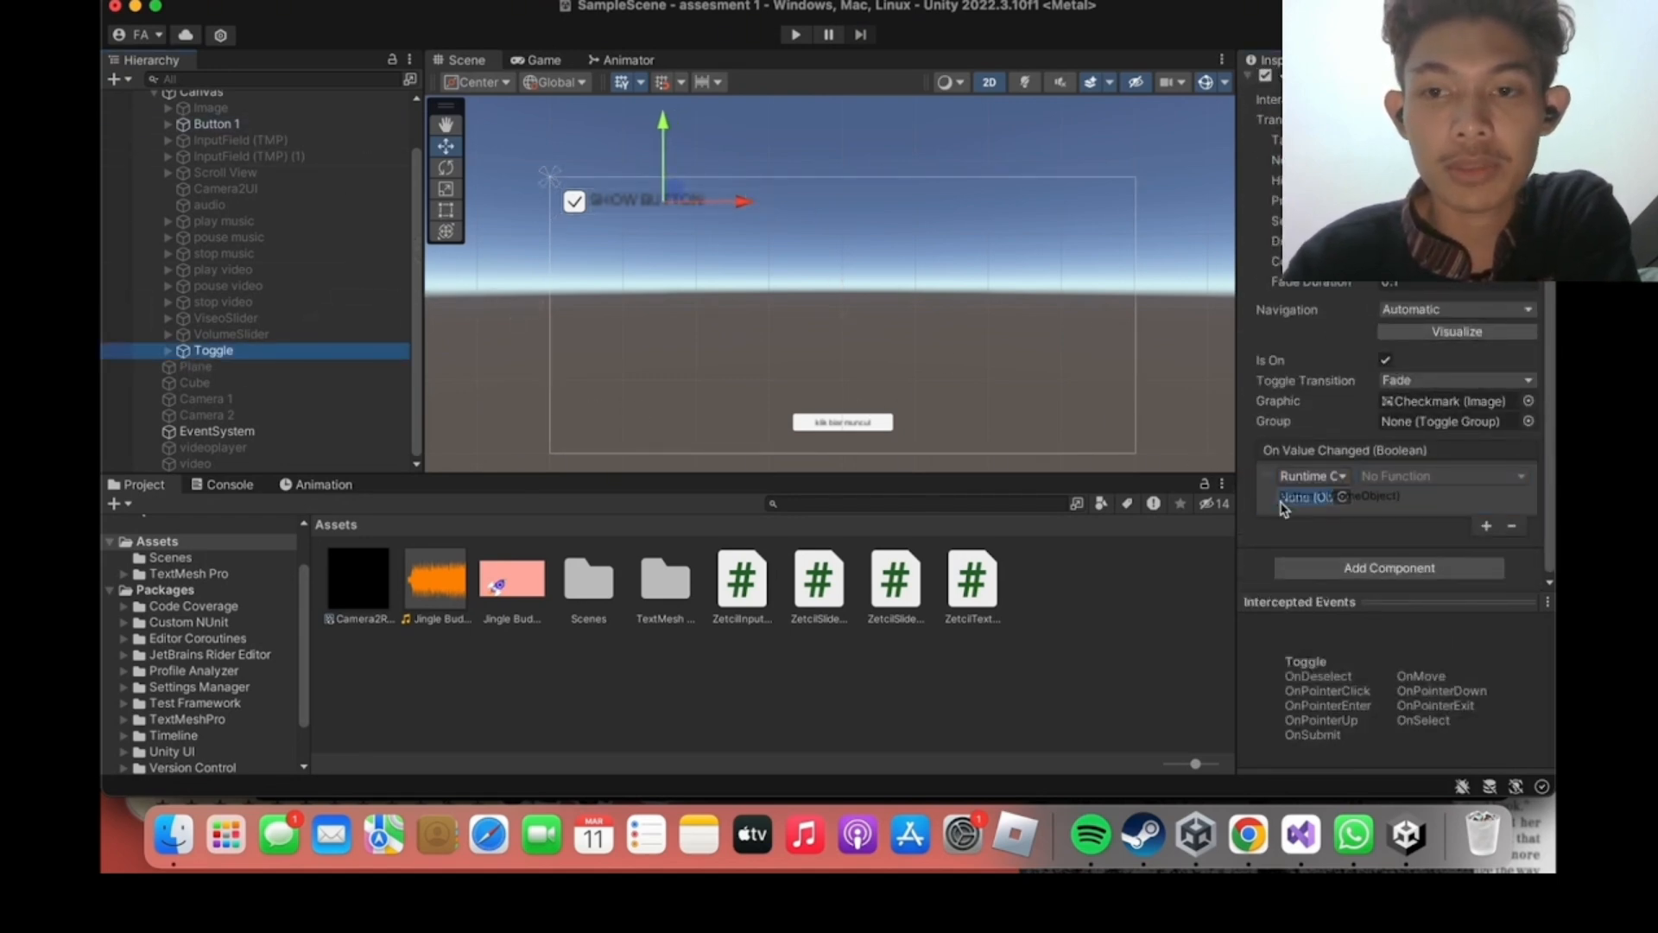
left_click(1384, 476)
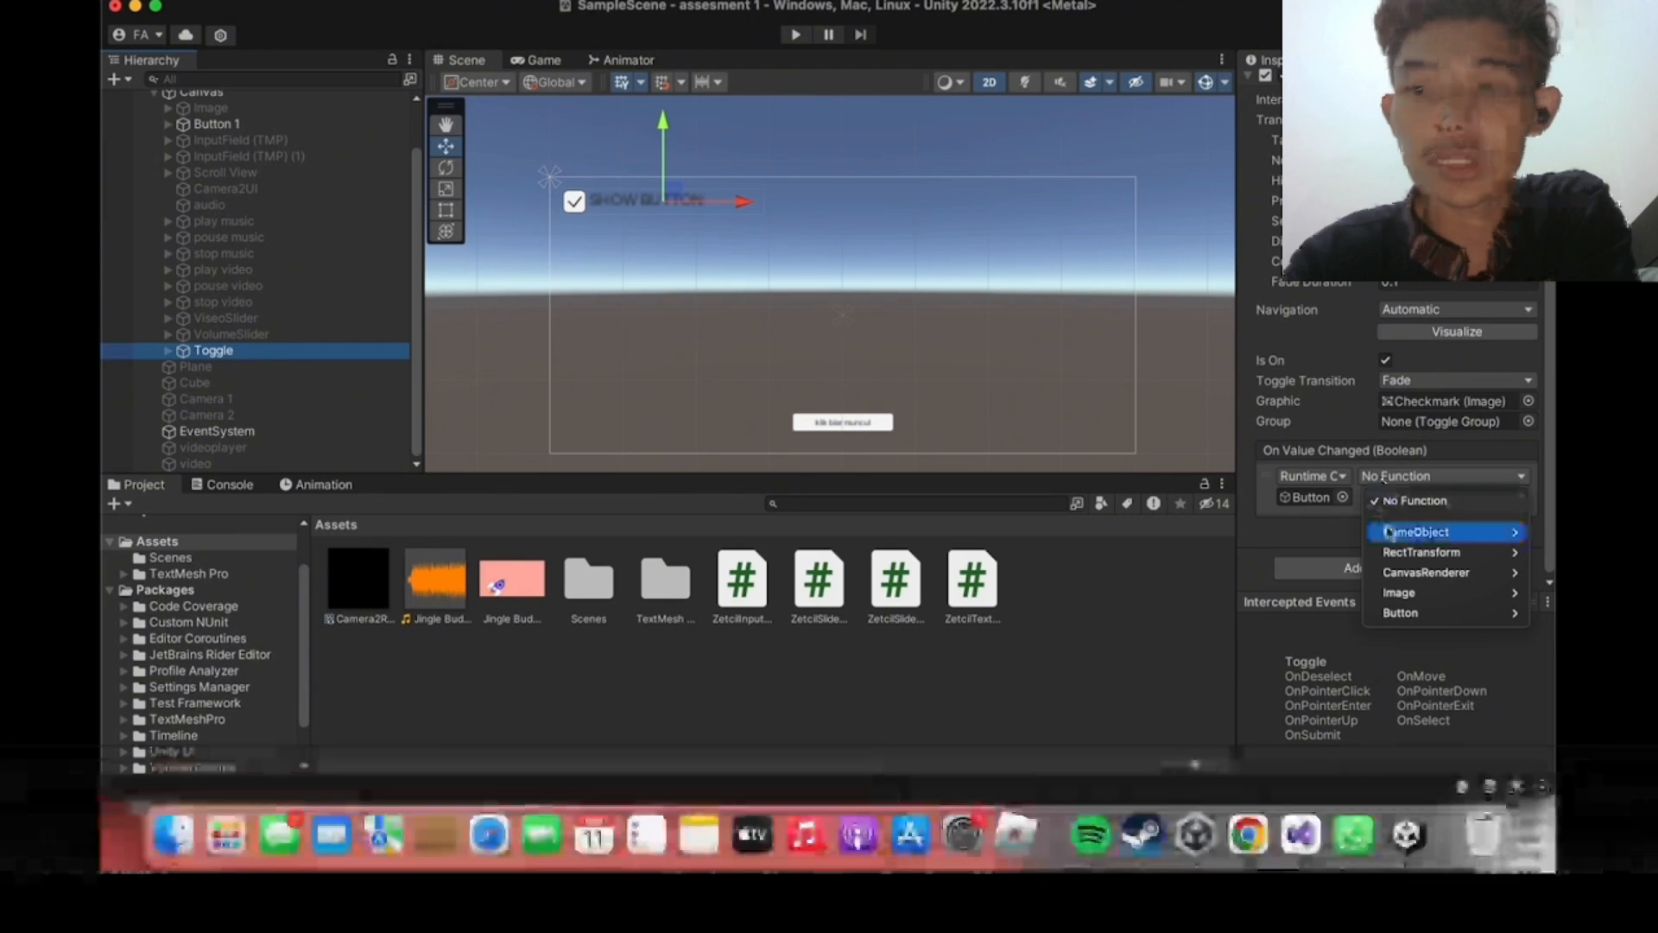
mouse_move(1425, 531)
left_click(1226, 568)
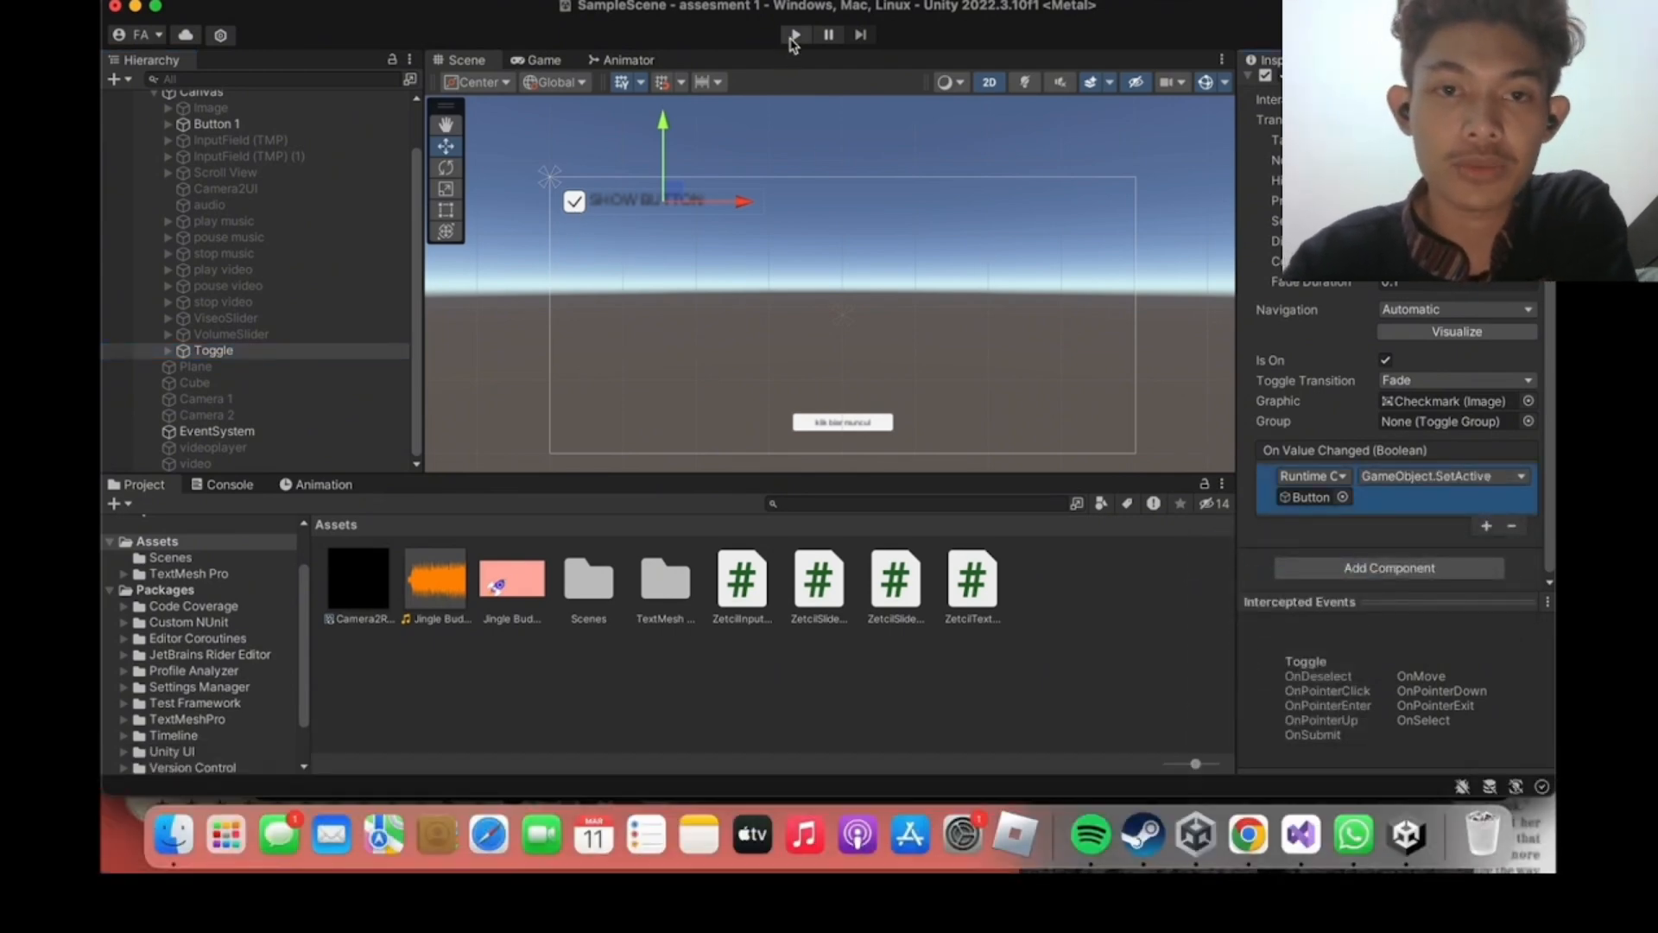
Run the scene and test the SHOW BUTTON toggle by switching it off and on.
left_click(794, 36)
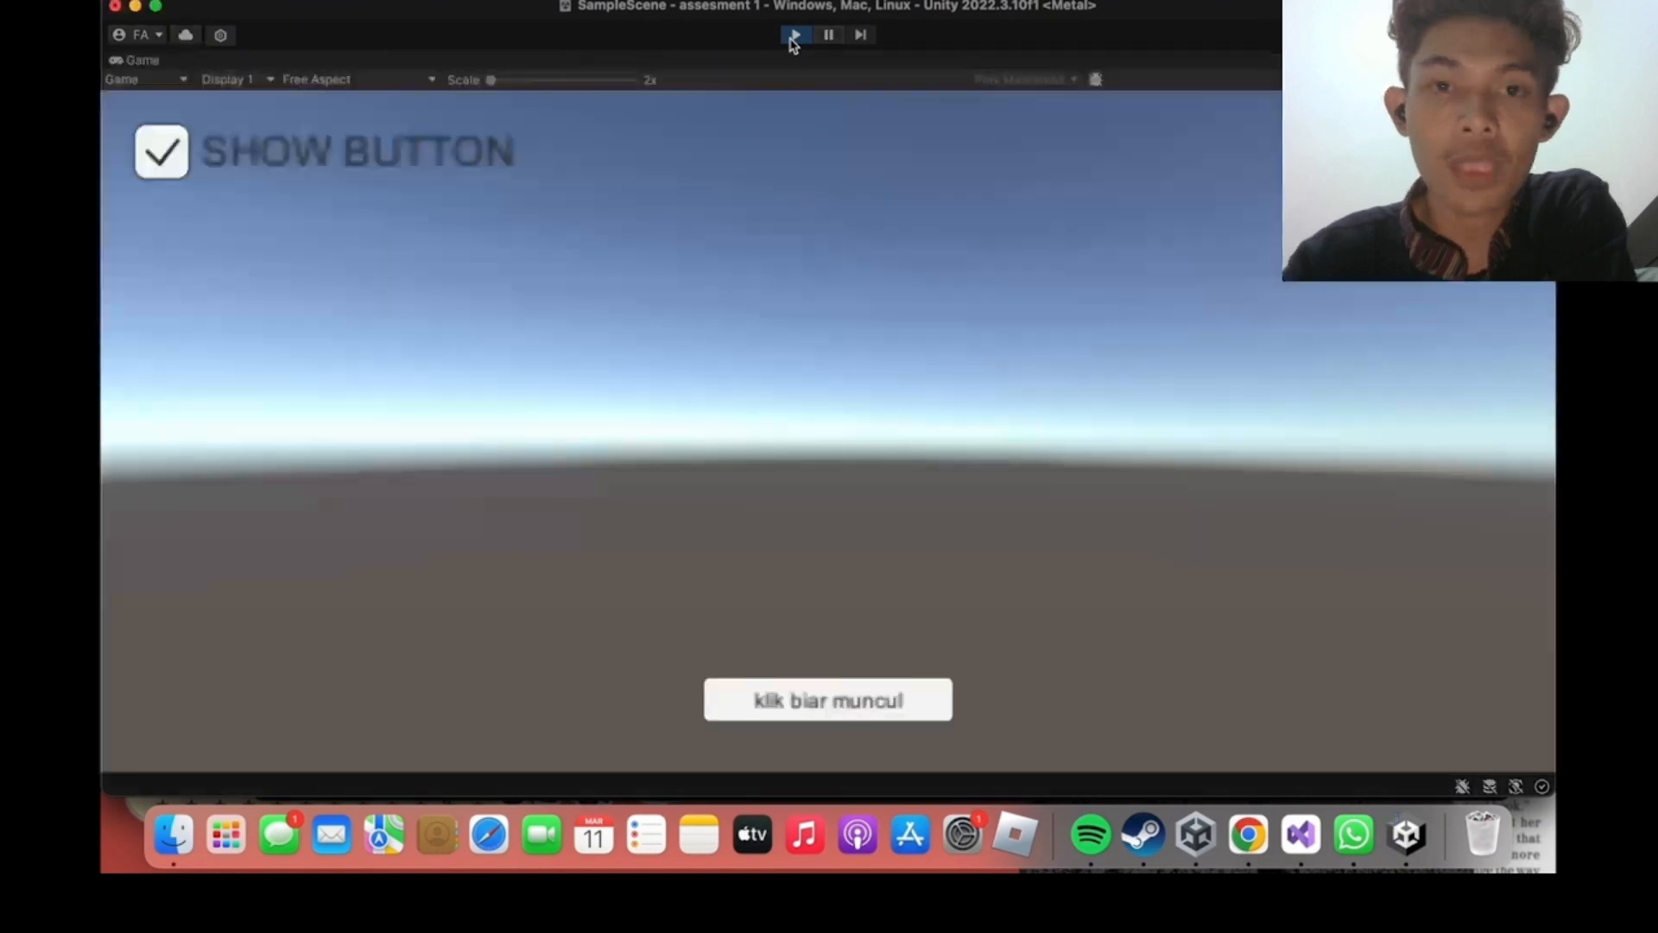
left_click(160, 153)
left_click(158, 168)
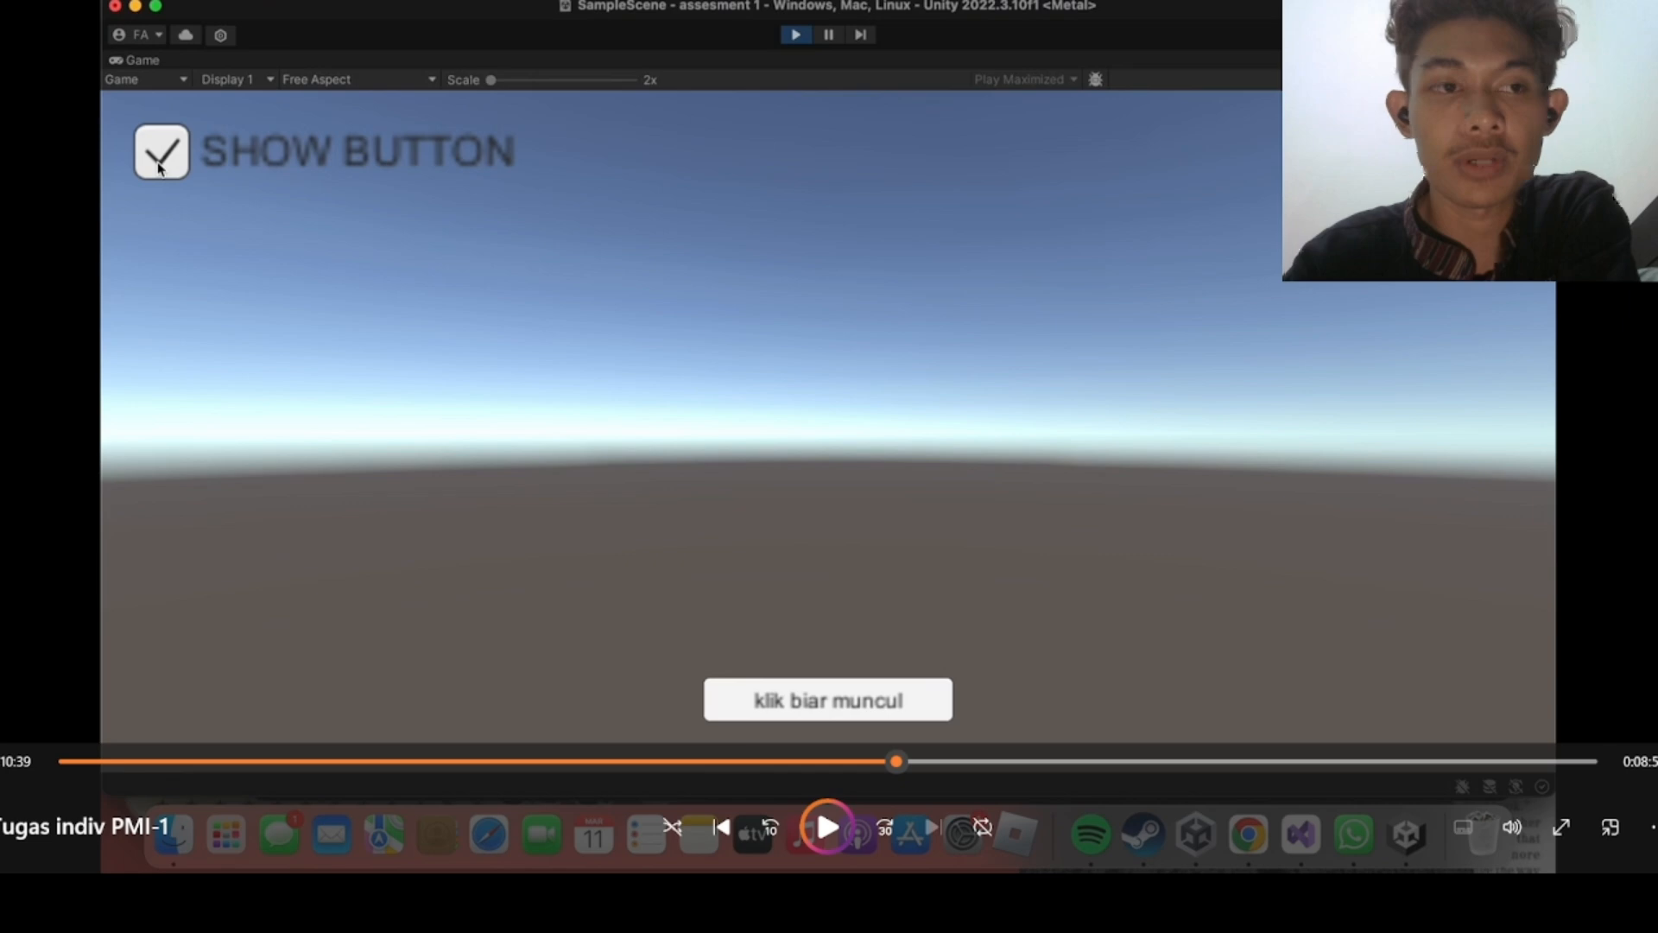
key("space")
left_click(160, 168)
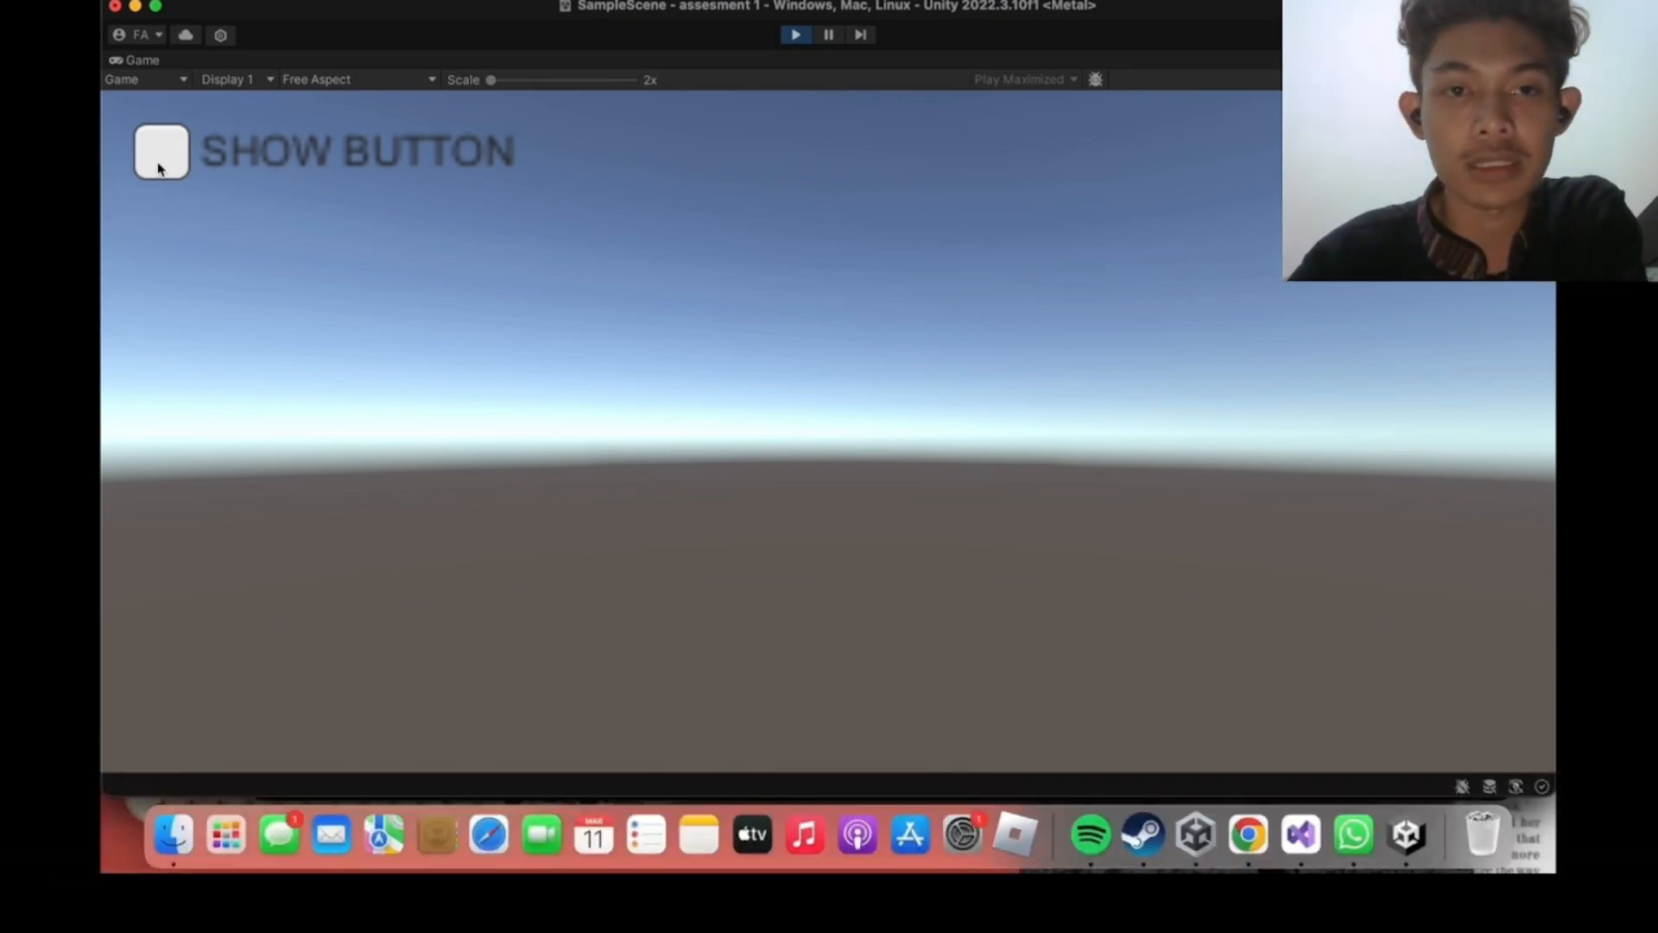
left_click(164, 161)
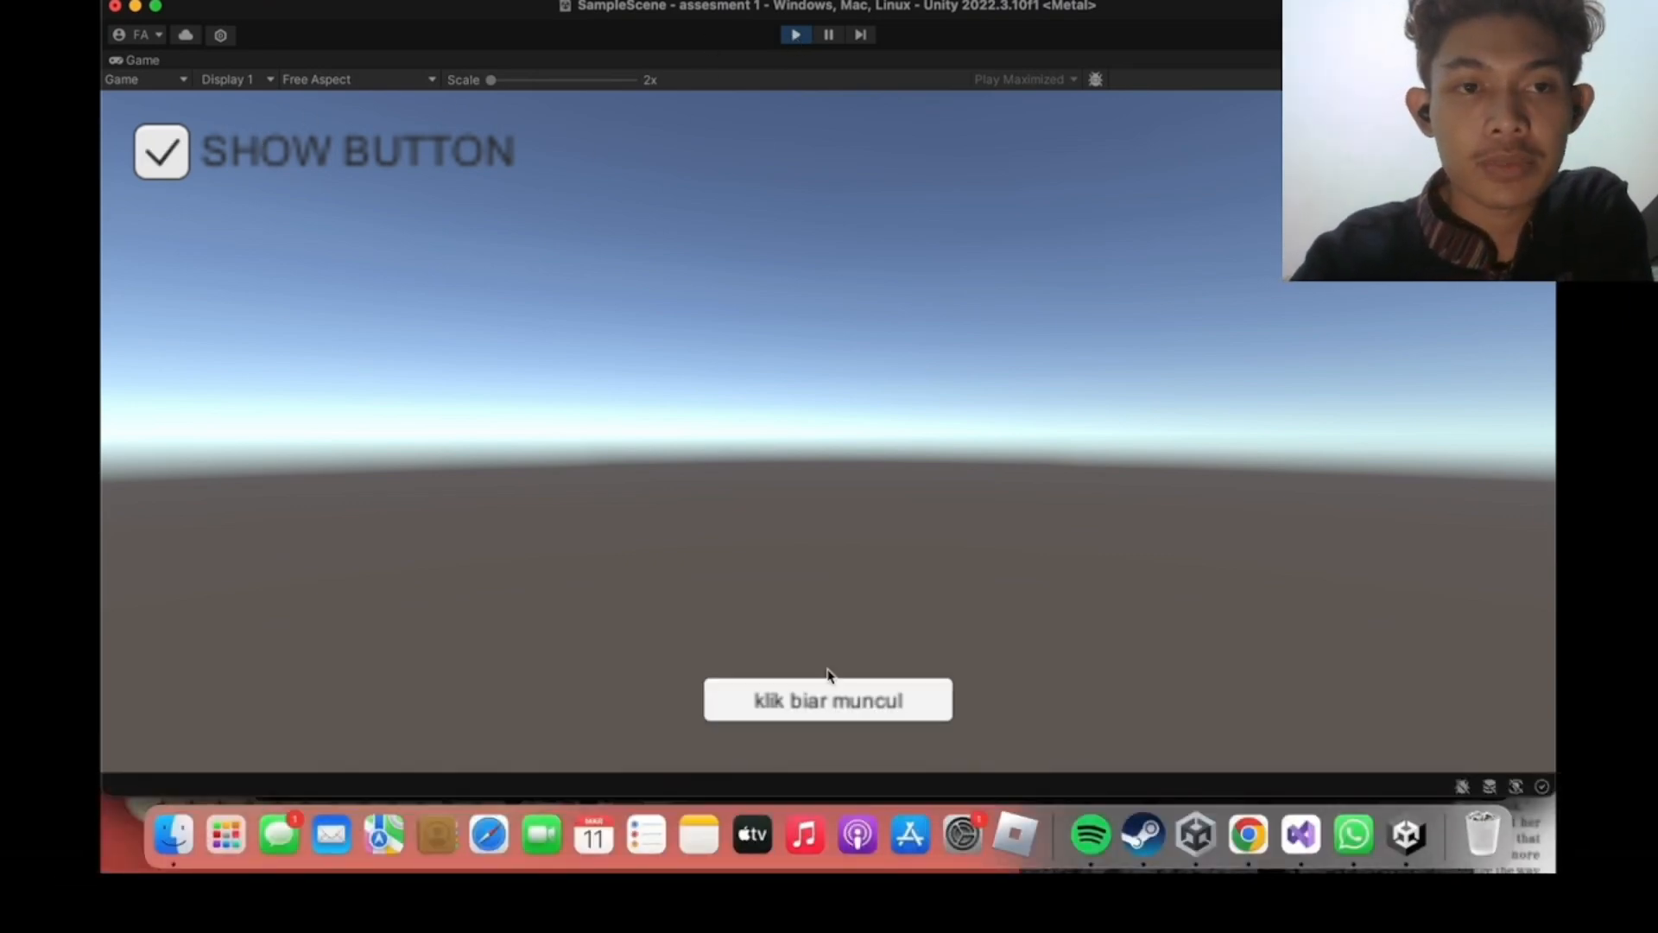
Test the "klik biar muncul" and "klik lagi" buttons together with the toggle, and stop the running scene.
left_click(809, 695)
left_click(844, 522)
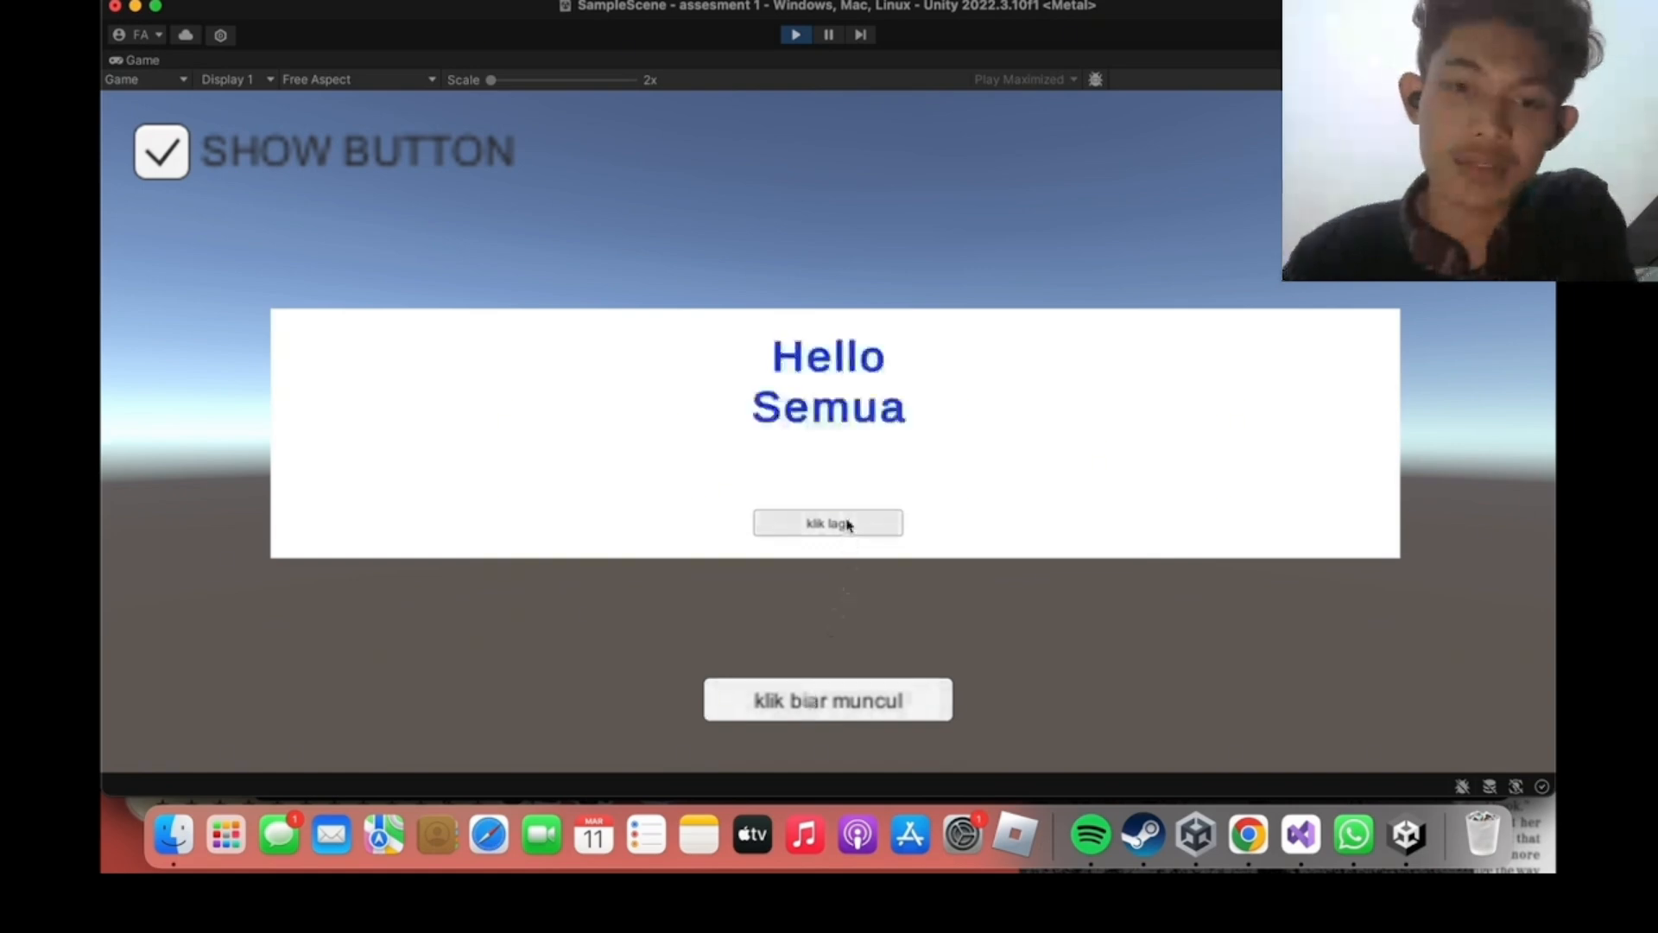
left_click(161, 152)
left_click(161, 152)
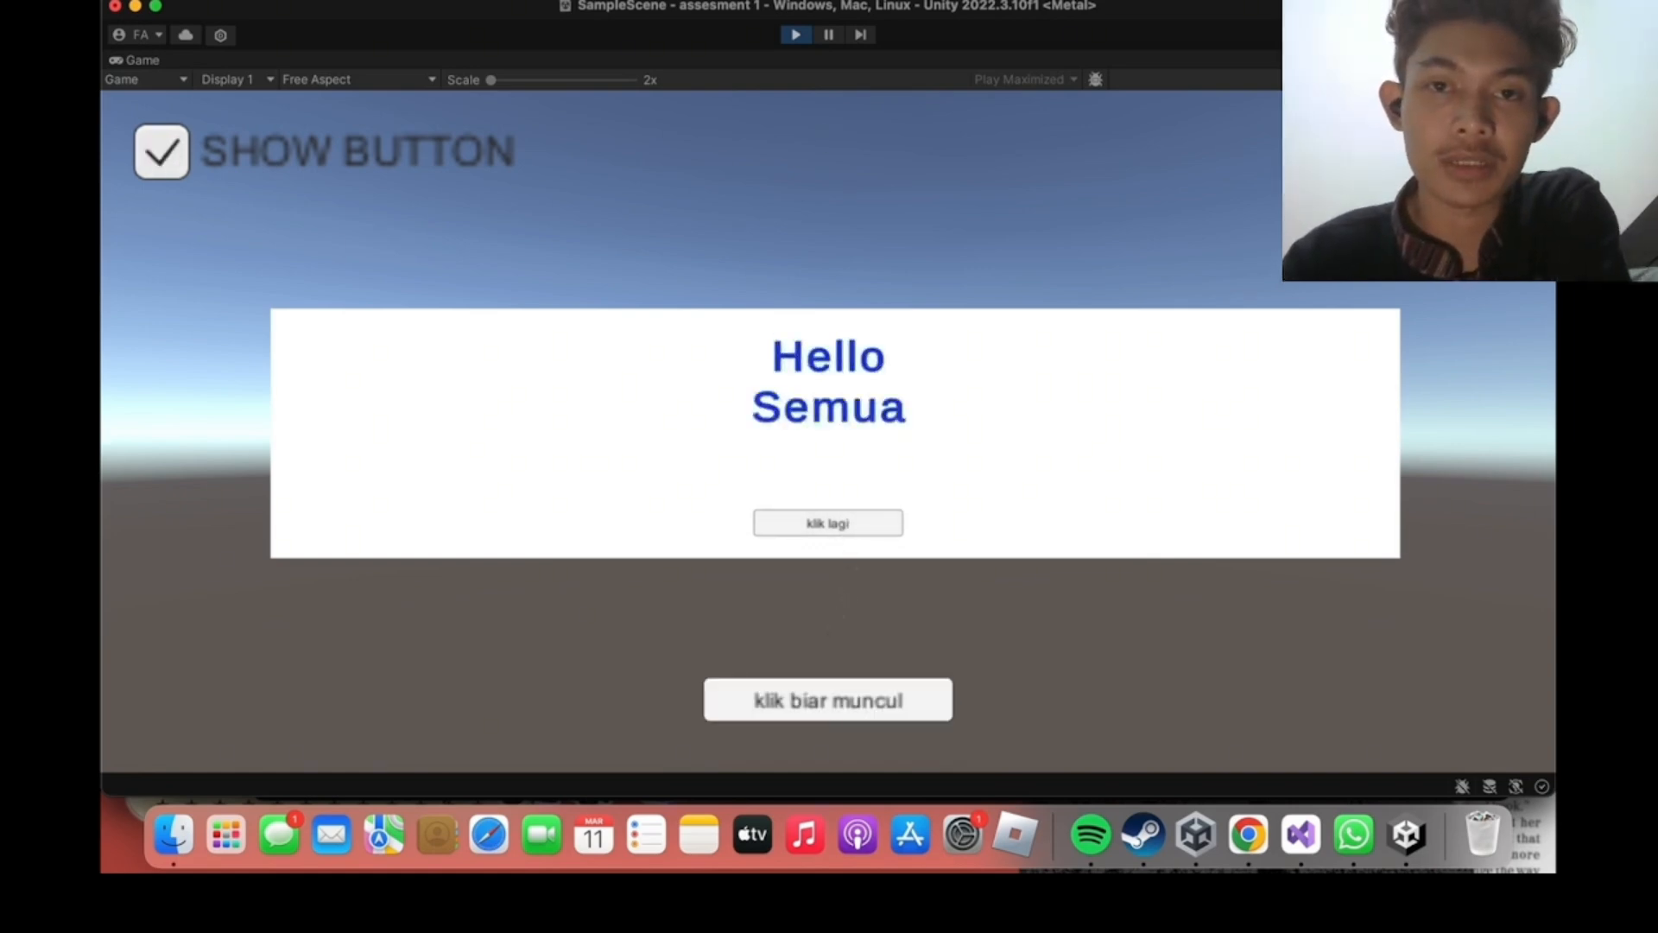
left_click(796, 37)
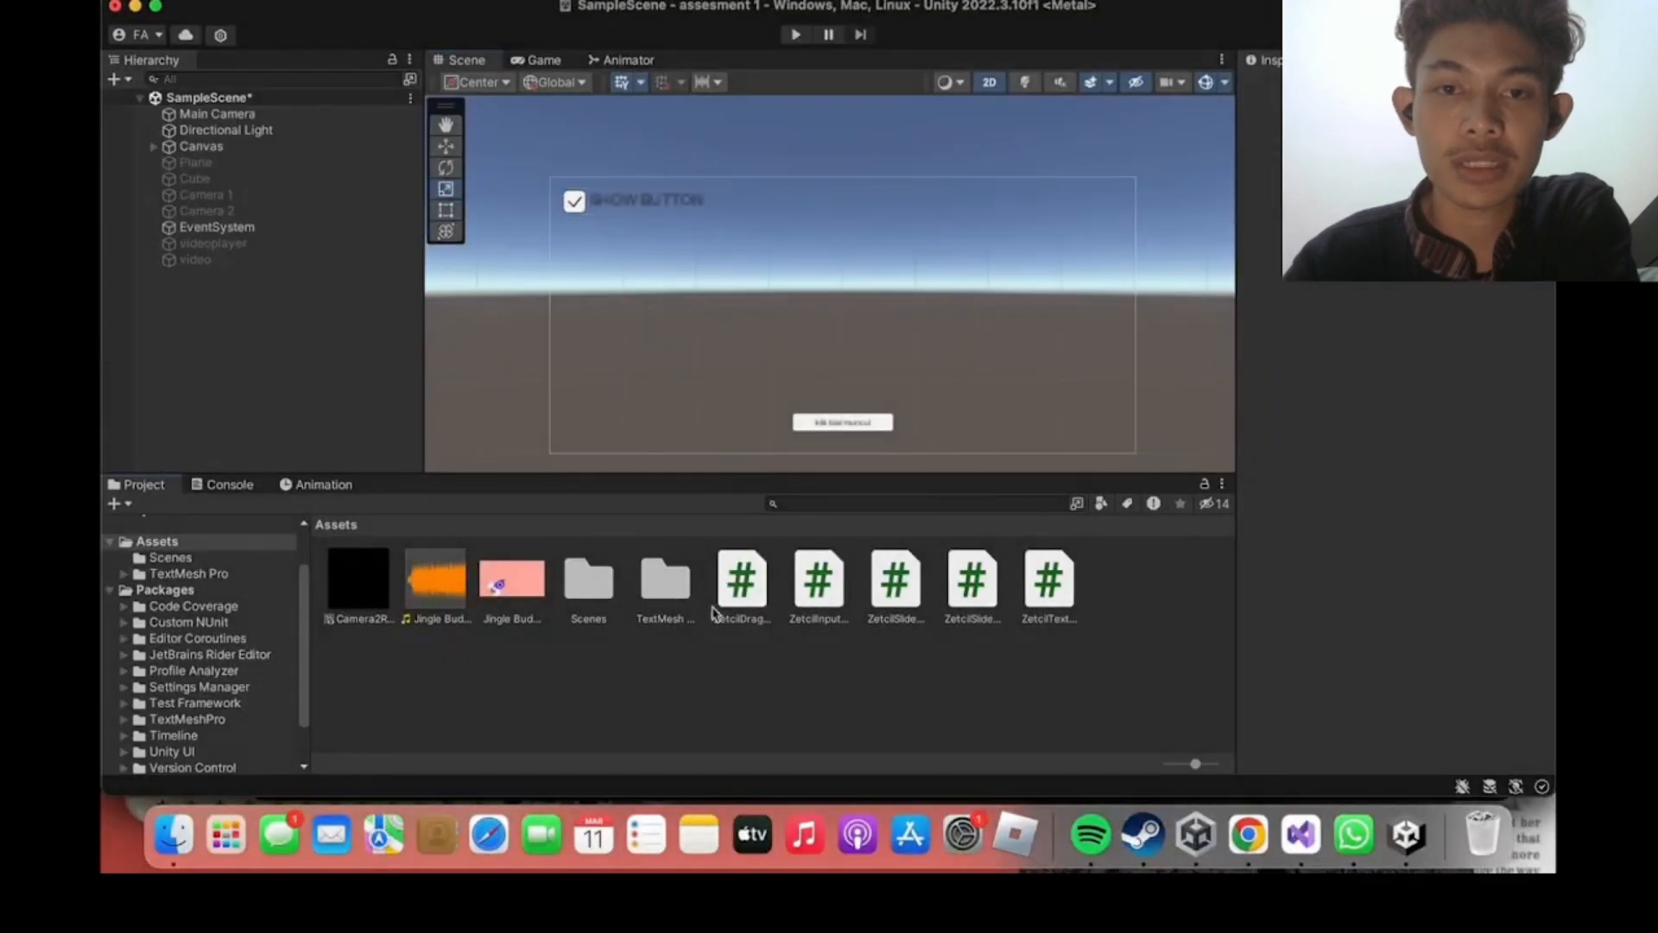
Open the ZetcilDragDropImage.cs script in Visual Studio and examine its code.
double_click(734, 584)
scroll(894, 354, "down", 10)
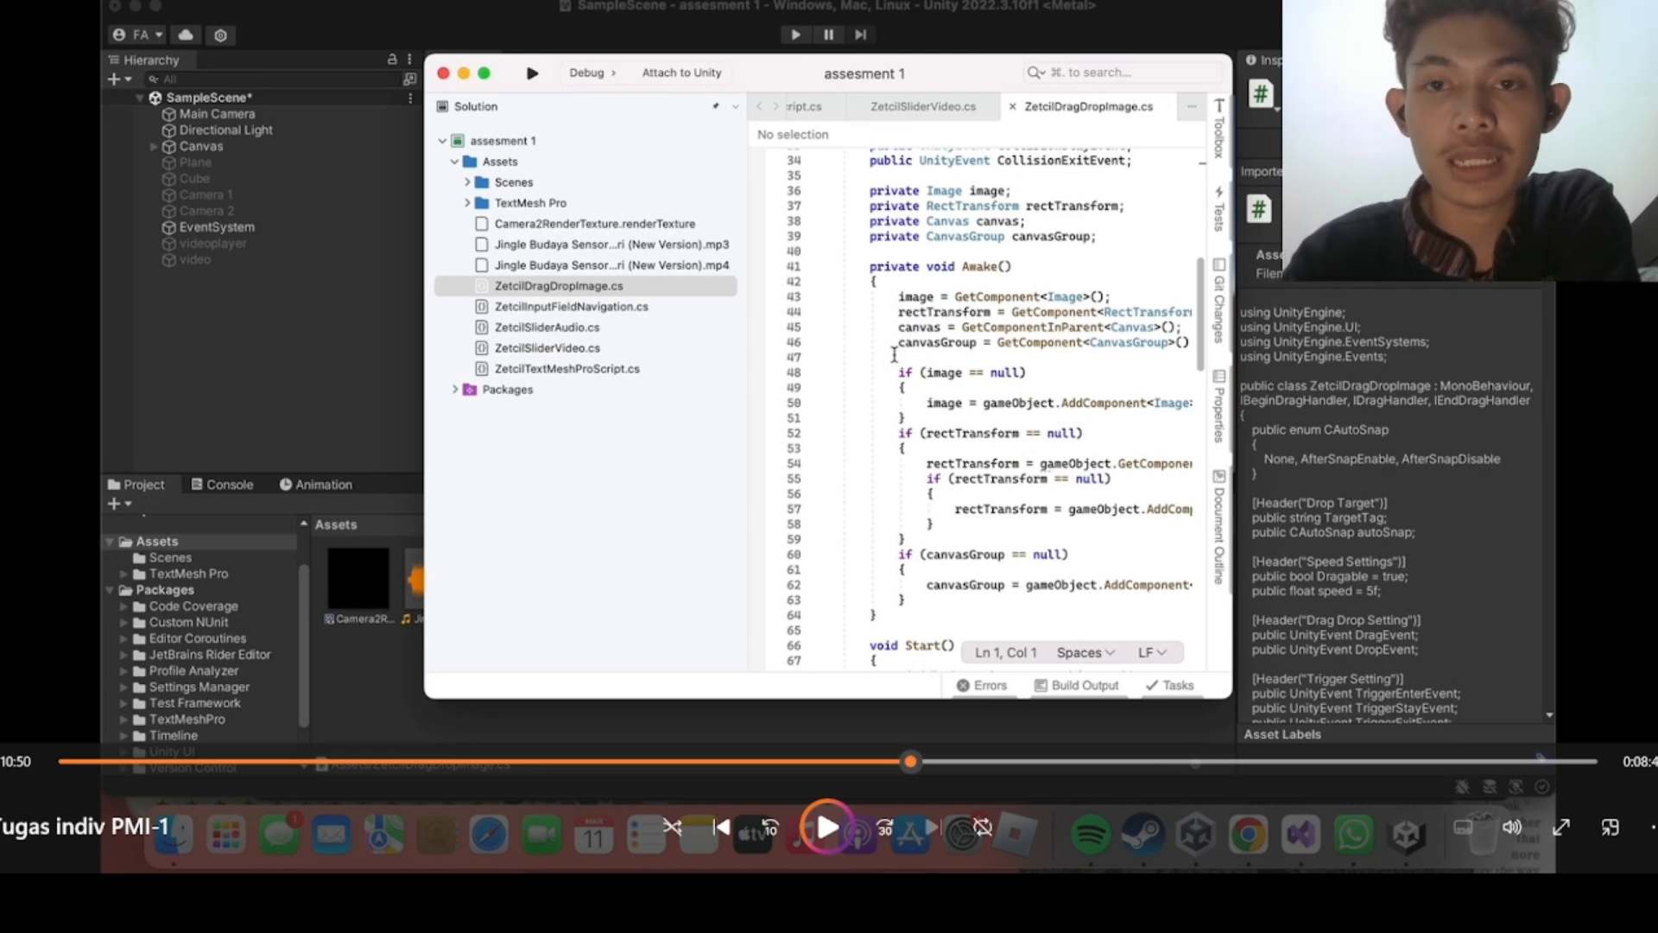
scroll(894, 354, "down", 10)
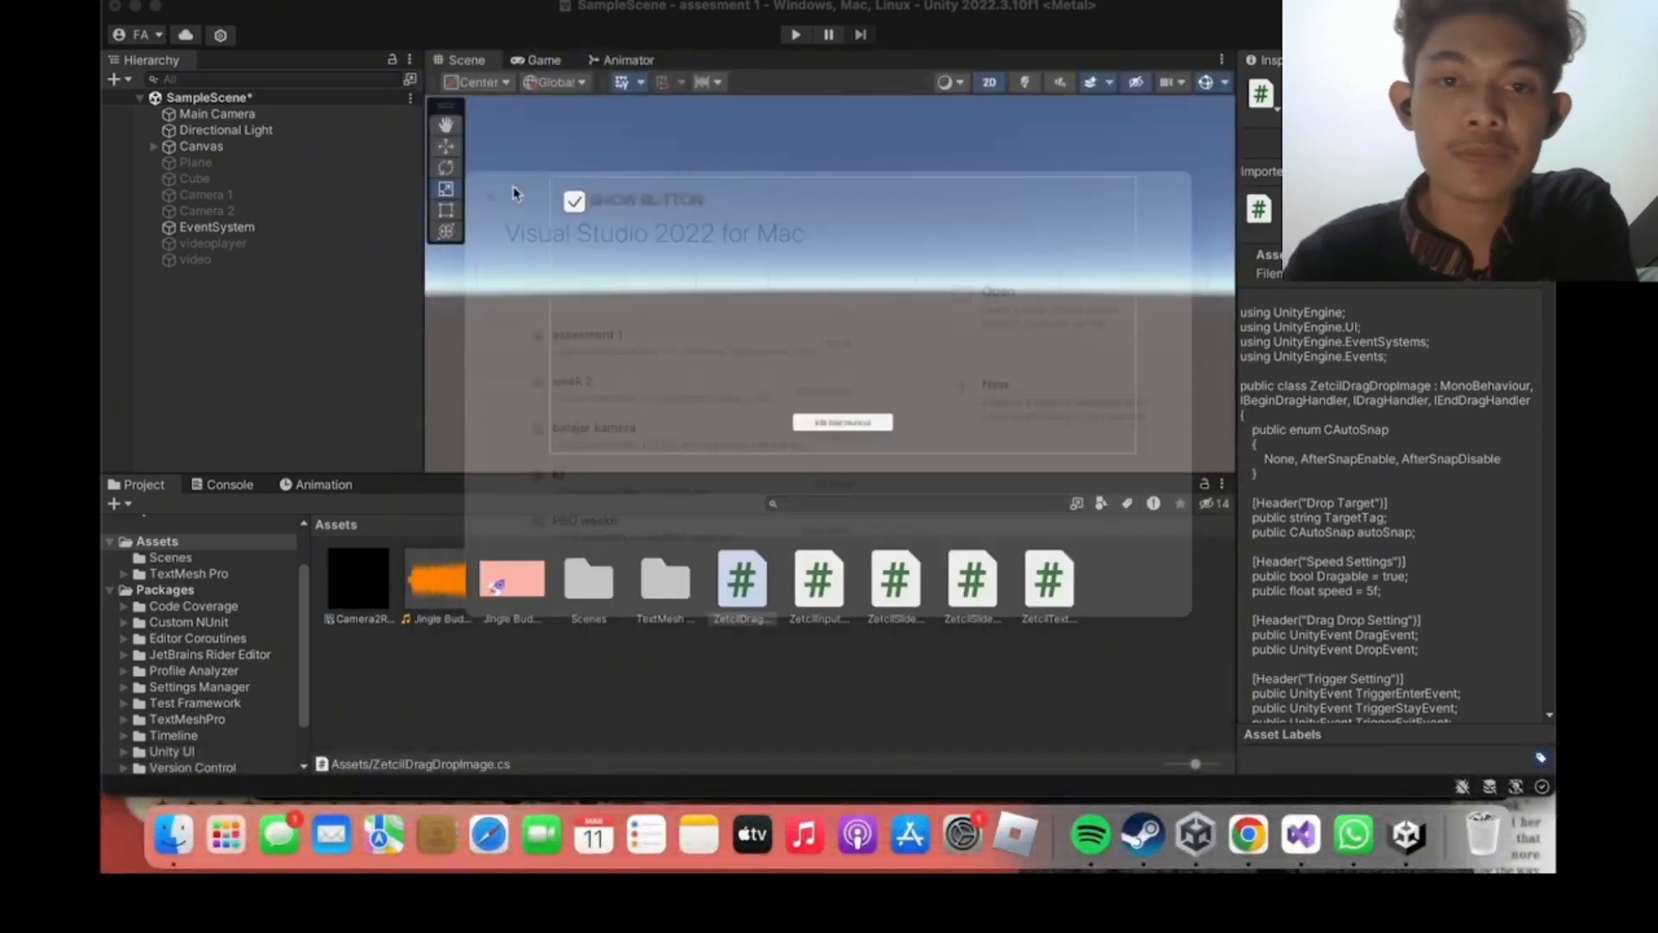
right_click(682, 675)
mouse_move(933, 206)
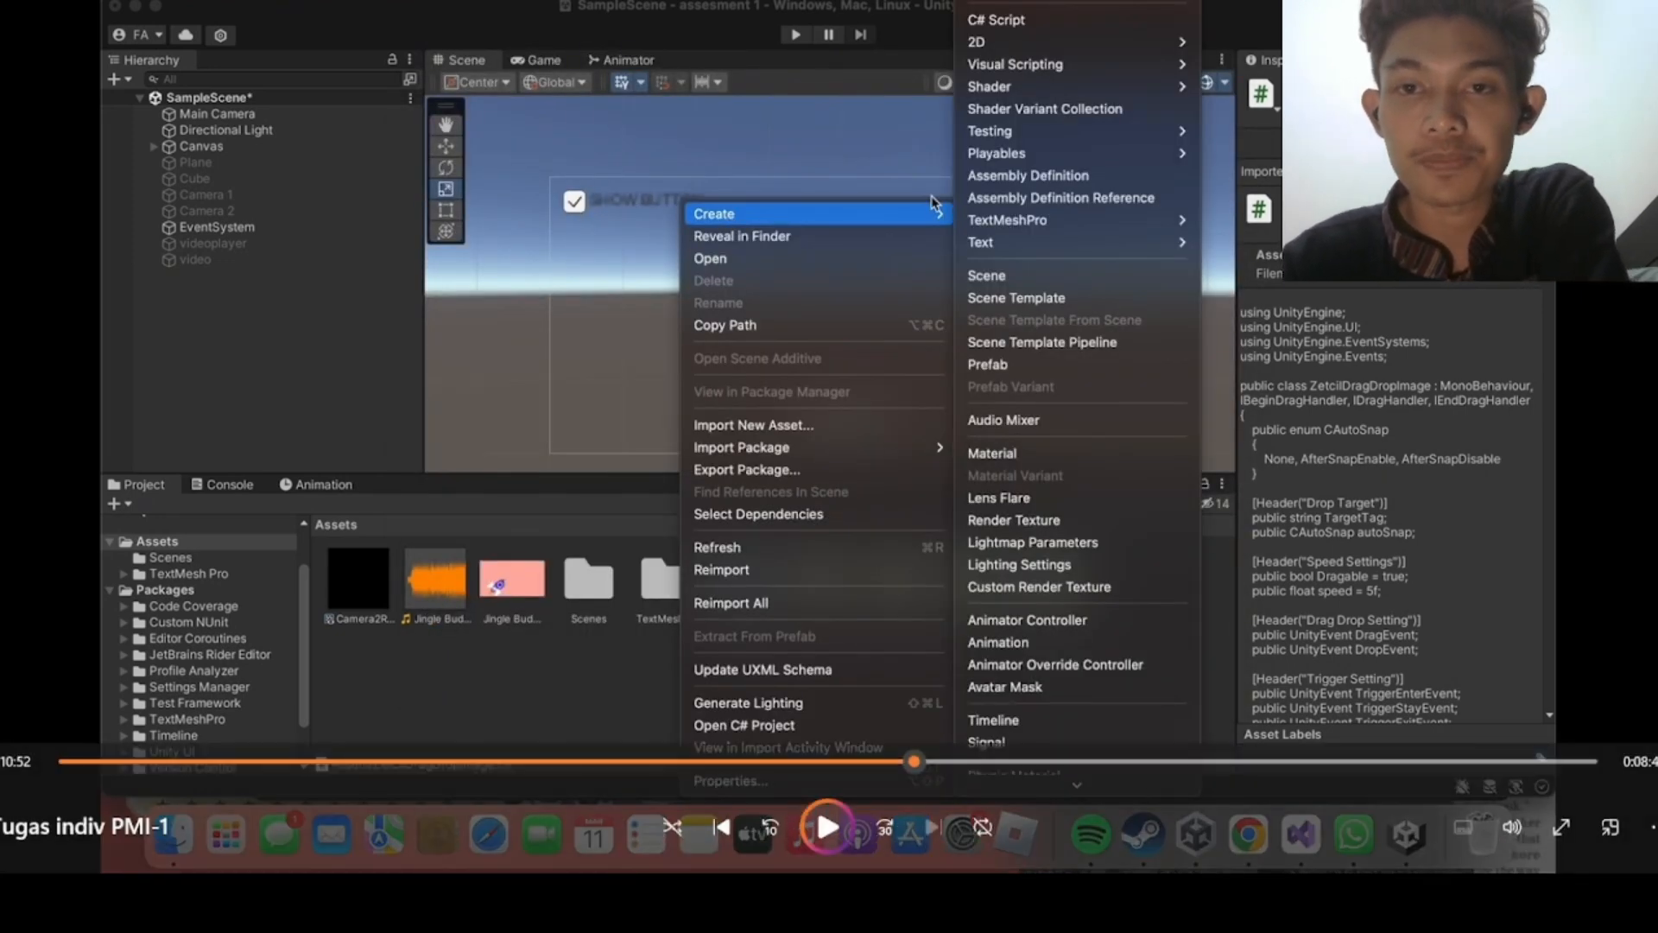
left_click(444, 636)
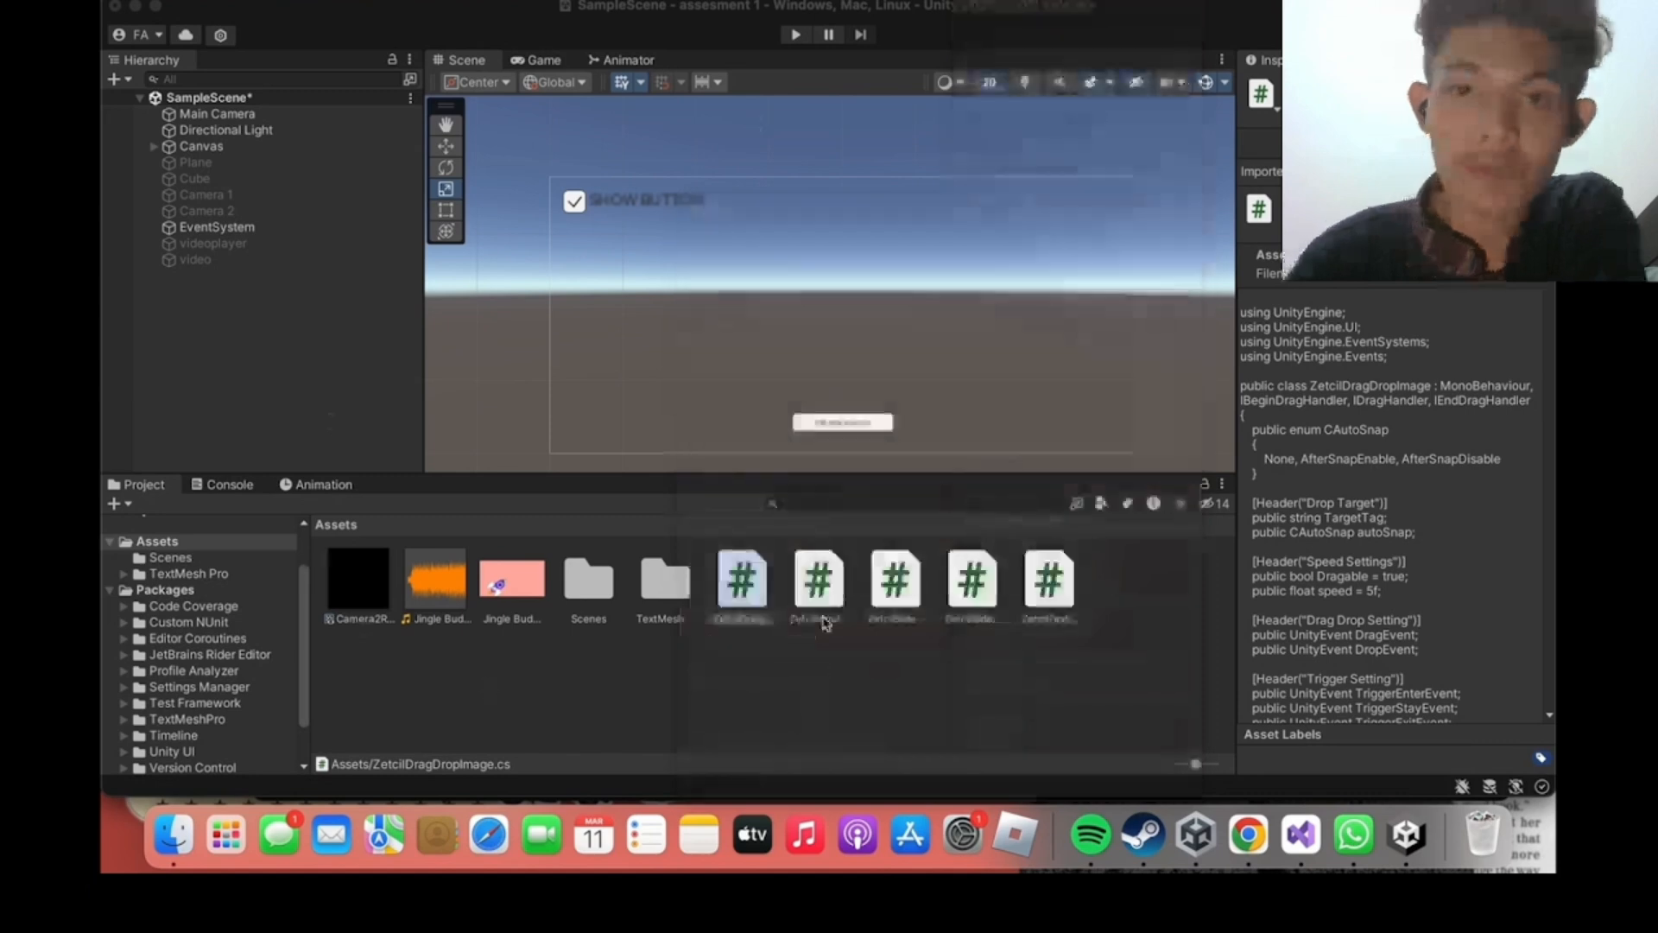
left_click(717, 664)
Add a UI Image named Image 1 under the Canvas, scaled to 2.4673 and placed left of the canvas centre.
right_click(237, 153)
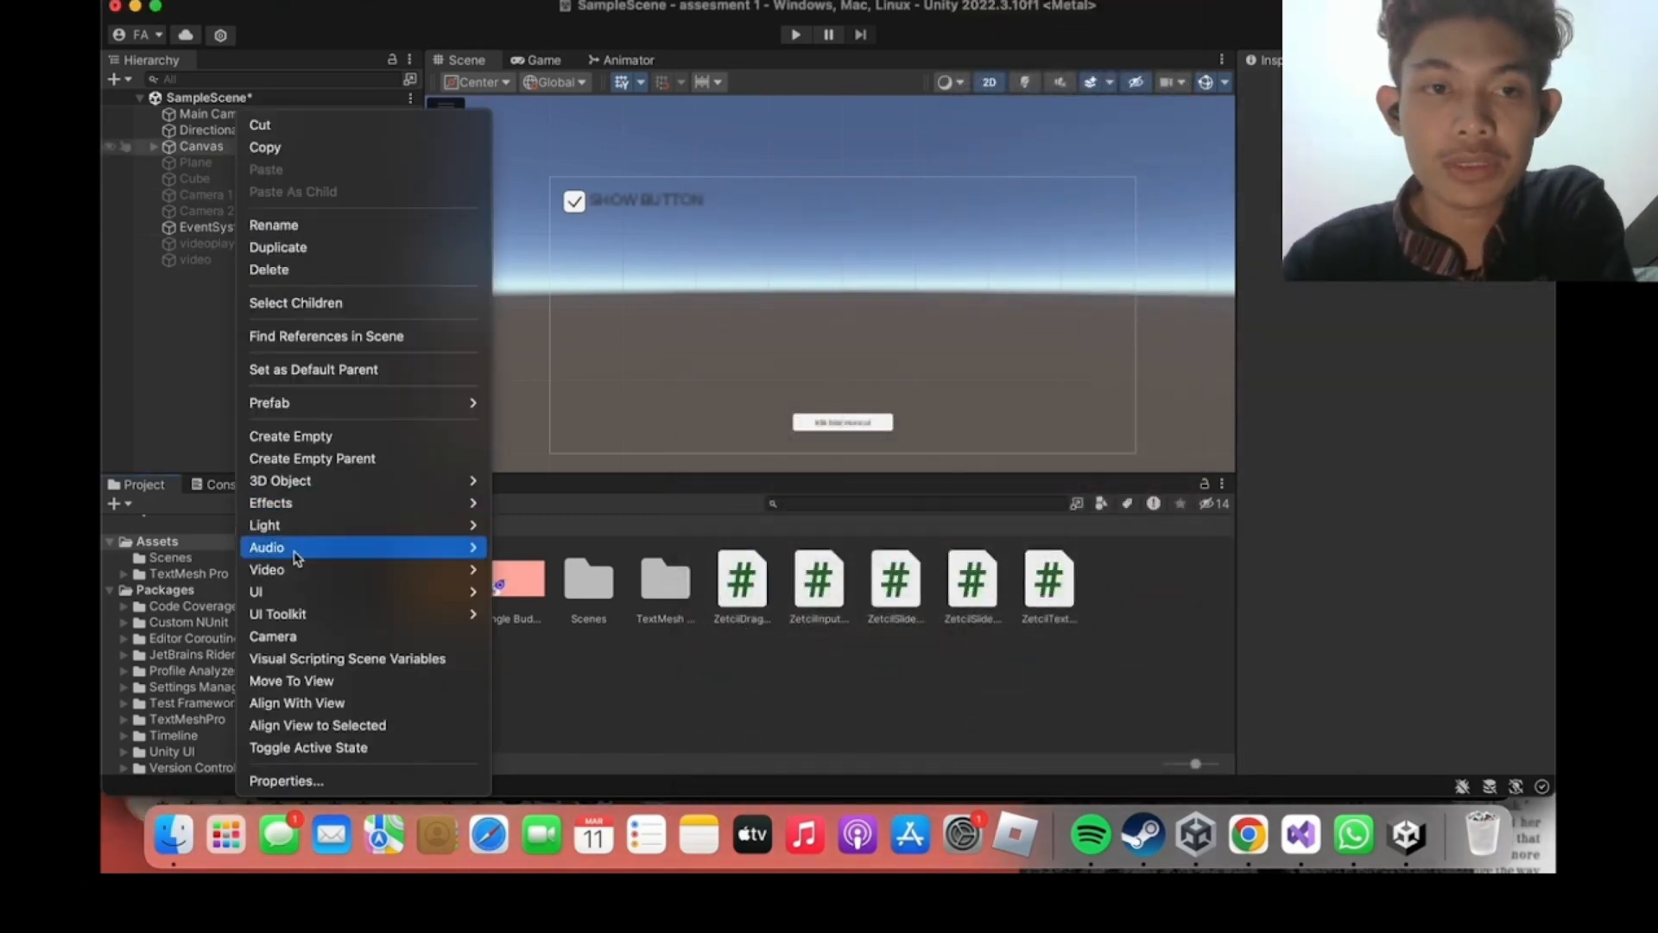
mouse_move(294, 602)
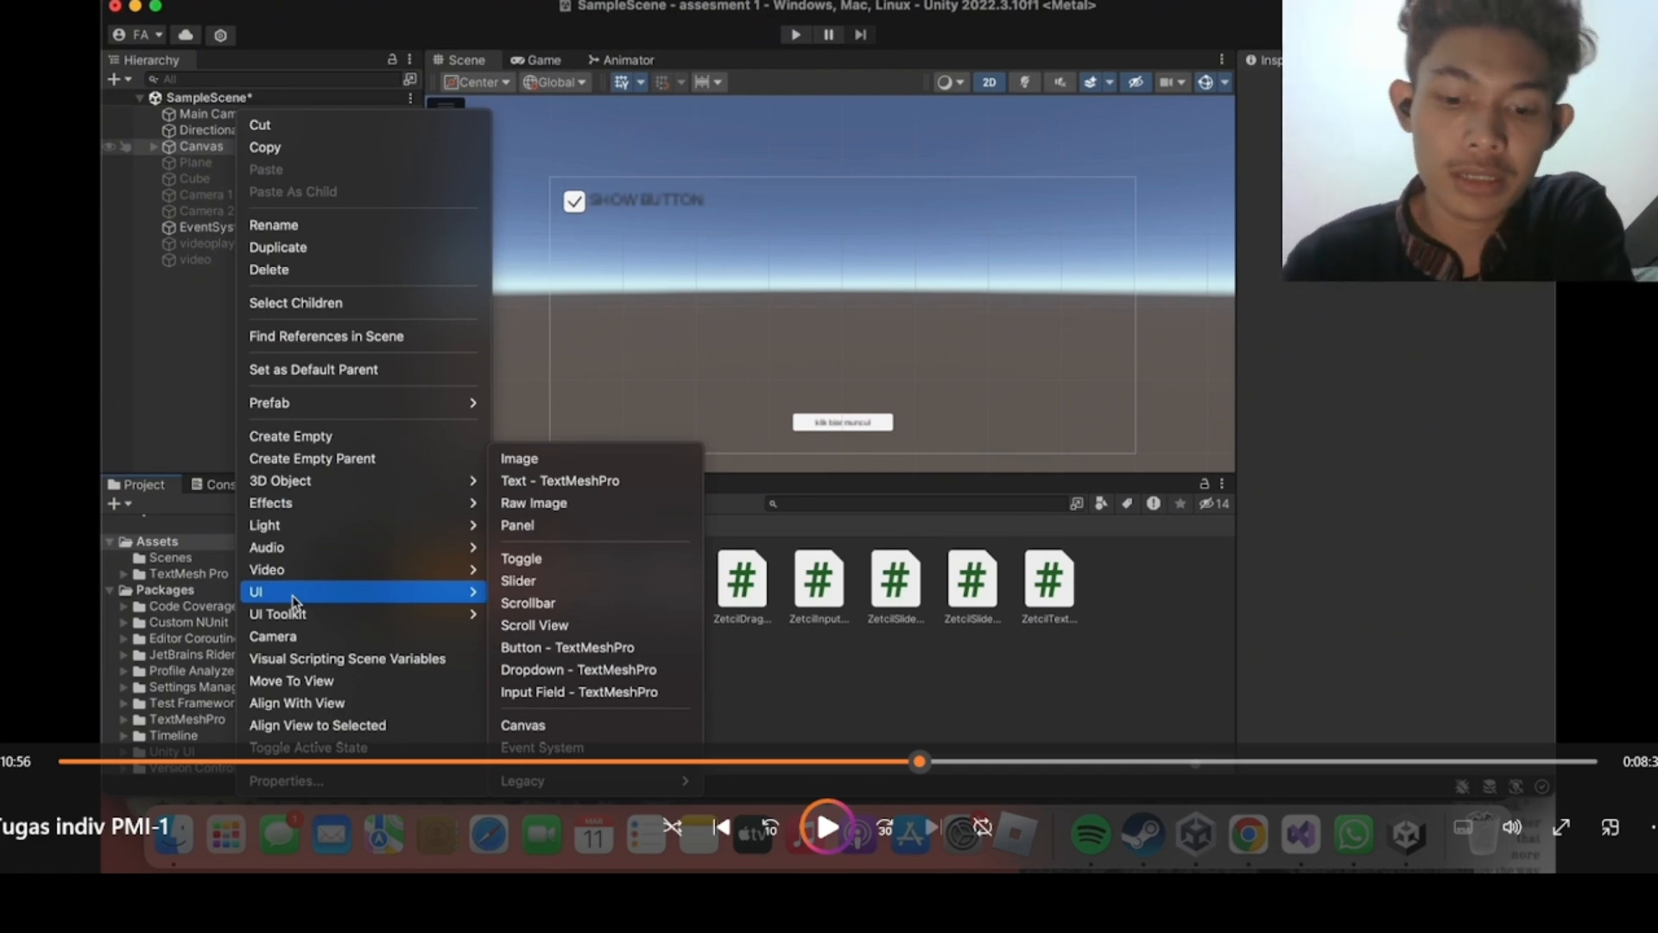
key("space")
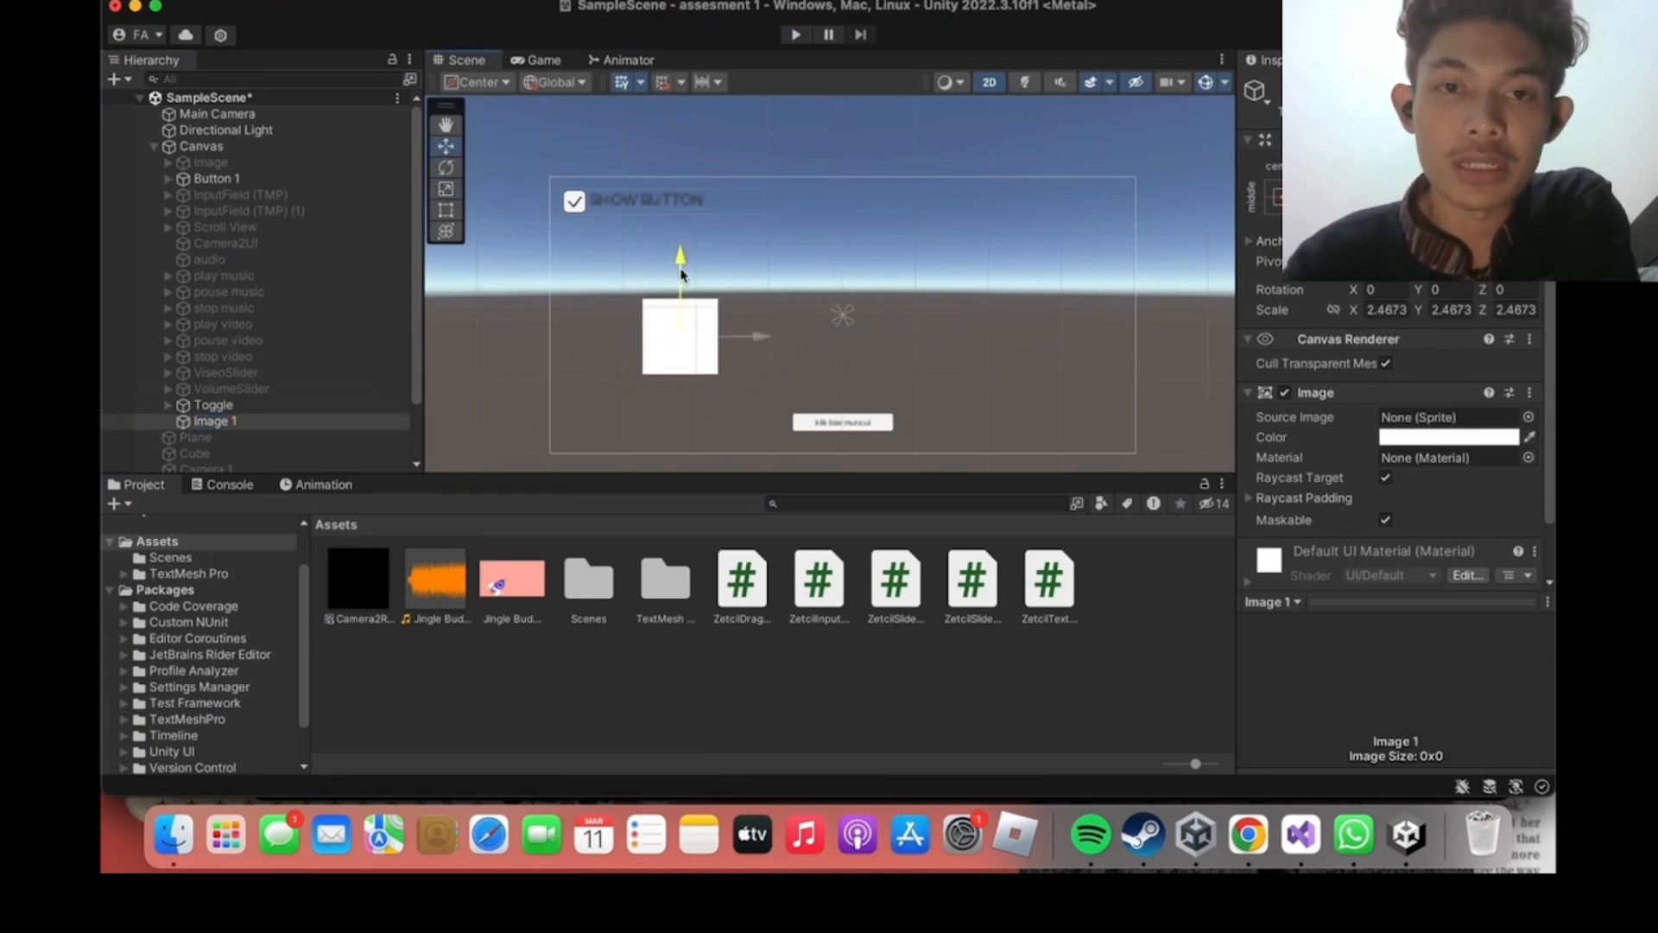
Duplicate Image 1 as Image 2 and place the copy on the right half of the canvas, level with the original.
key("super+d")
right_click(275, 438)
left_click(316, 180)
left_click(283, 443)
key("BackSpace")
key("BackSpace")
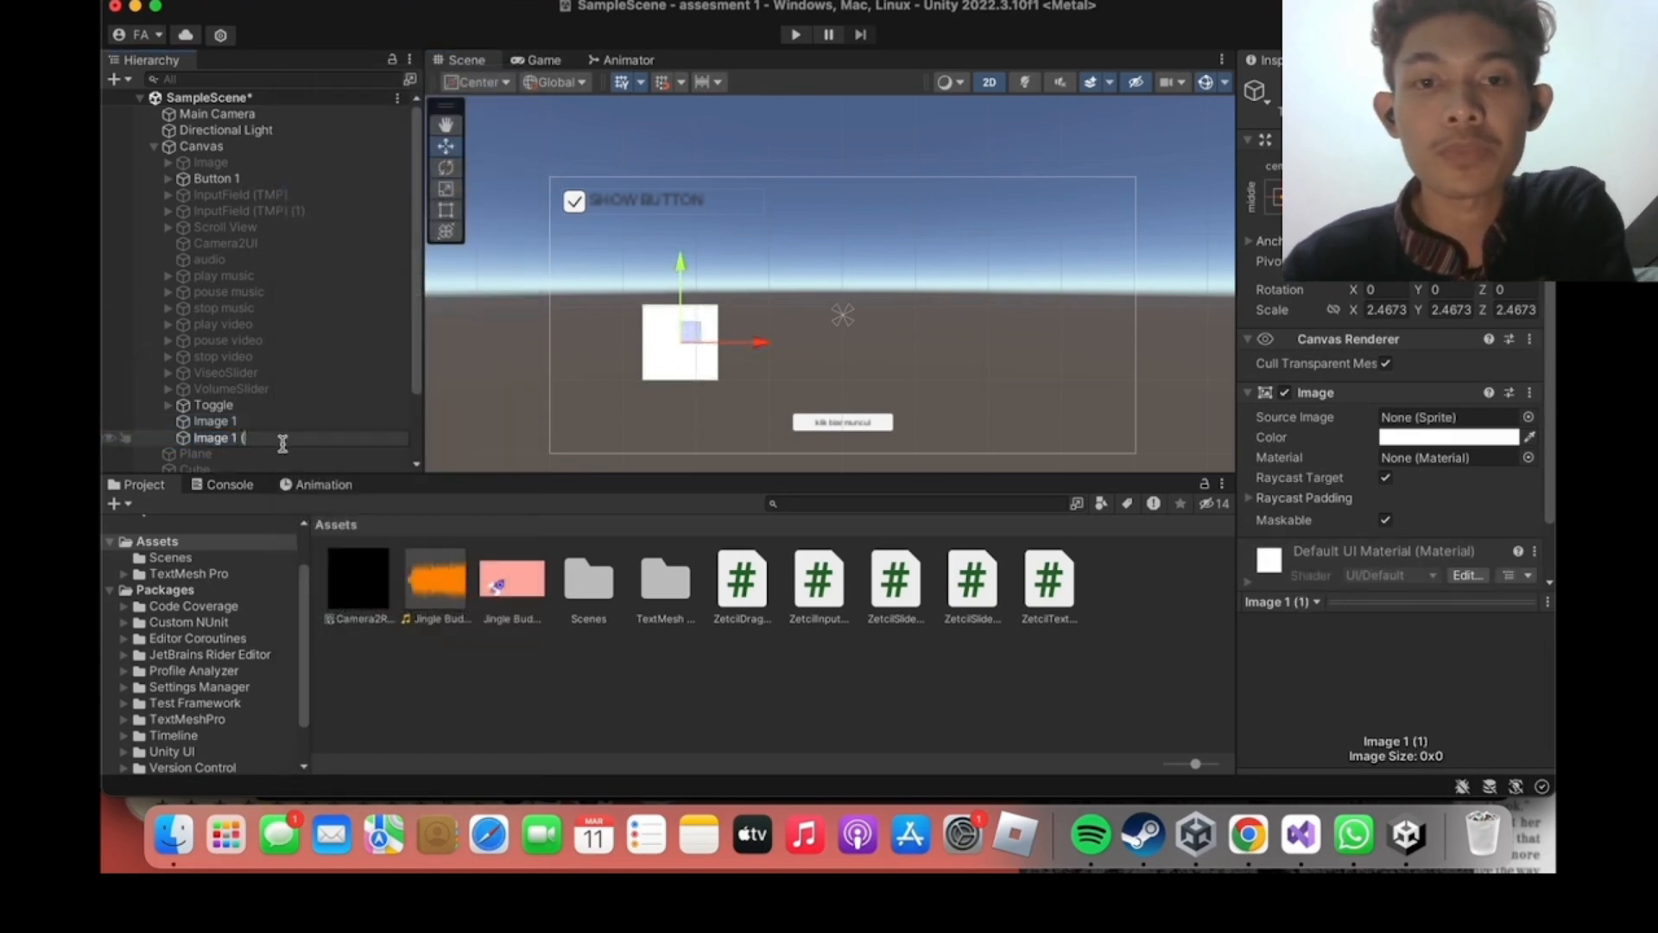
key("BackSpace")
key("BackSpace")
key("BackSpace")
type("2")
key("Return")
left_click_drag(753, 343, 1075, 378)
Attach the ZetcilDragDropImage script to Image 1 and review its drag-and-drop settings.
left_click(316, 420)
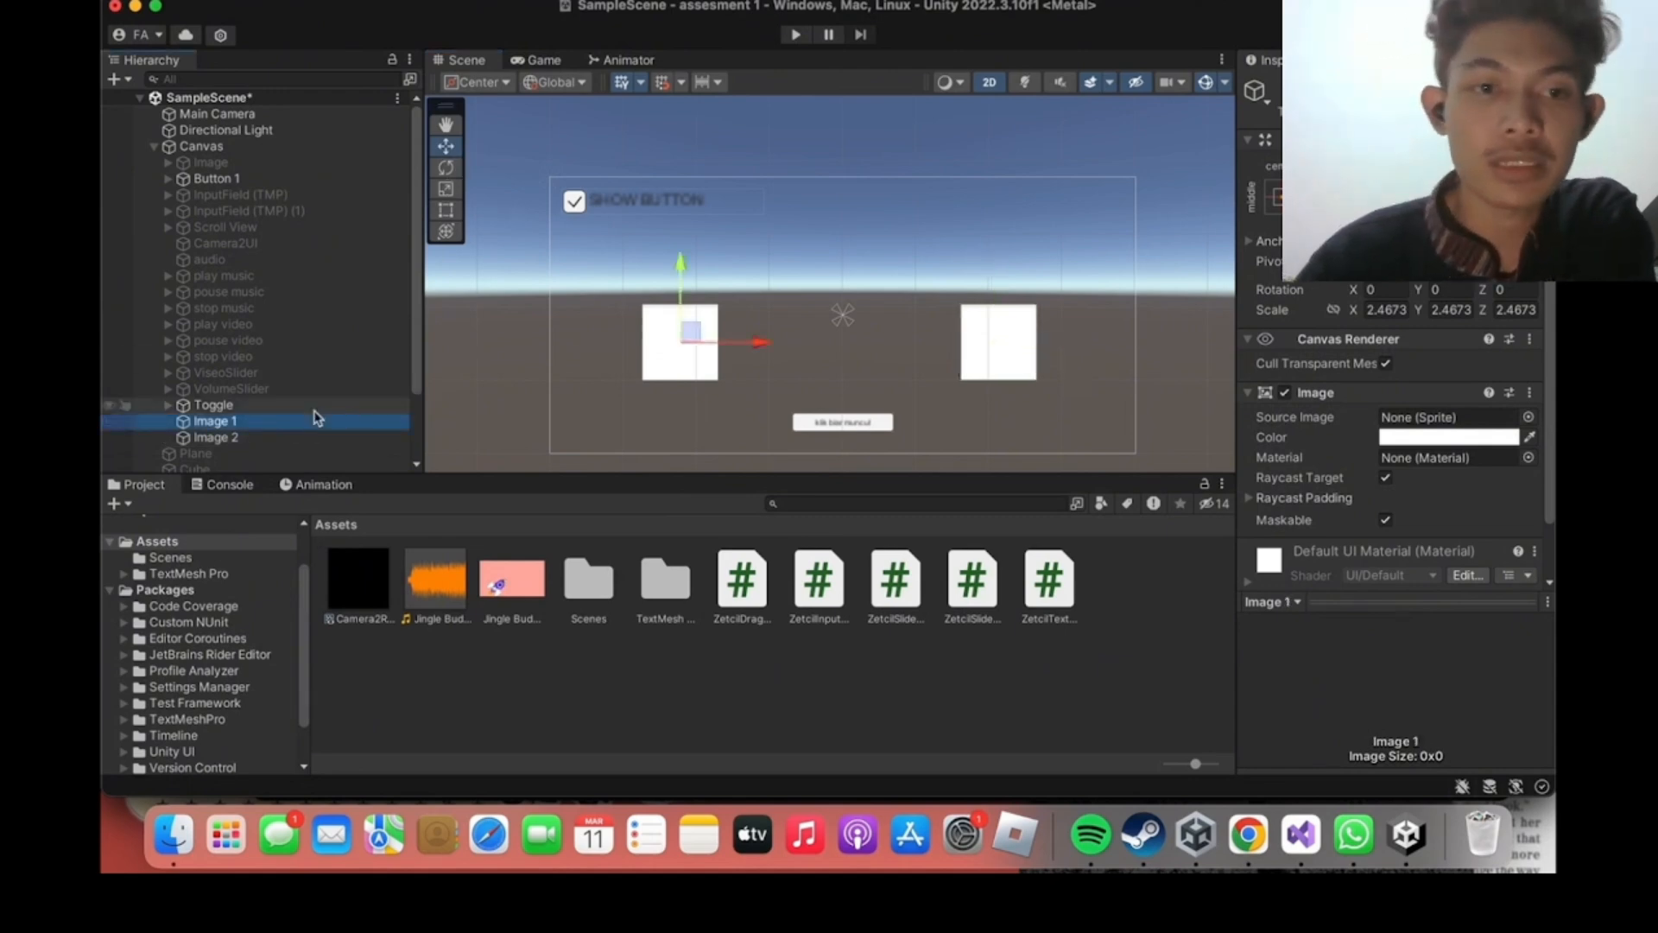
left_click_drag(741, 579, 233, 424)
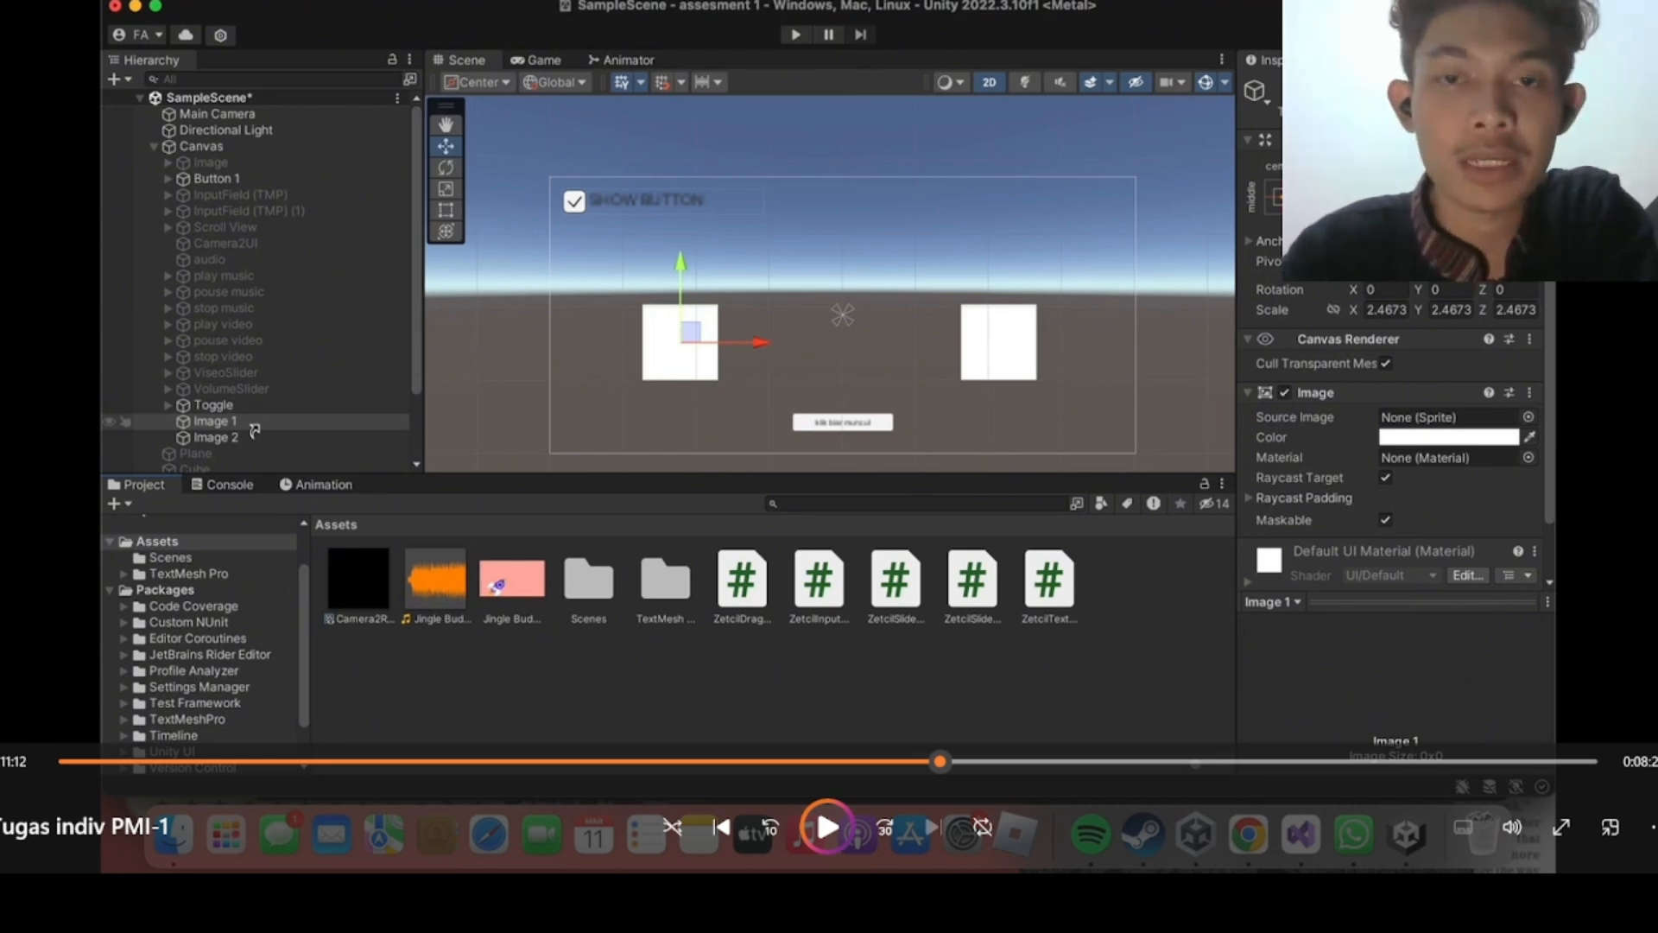
scroll(1364, 374, "down", 10)
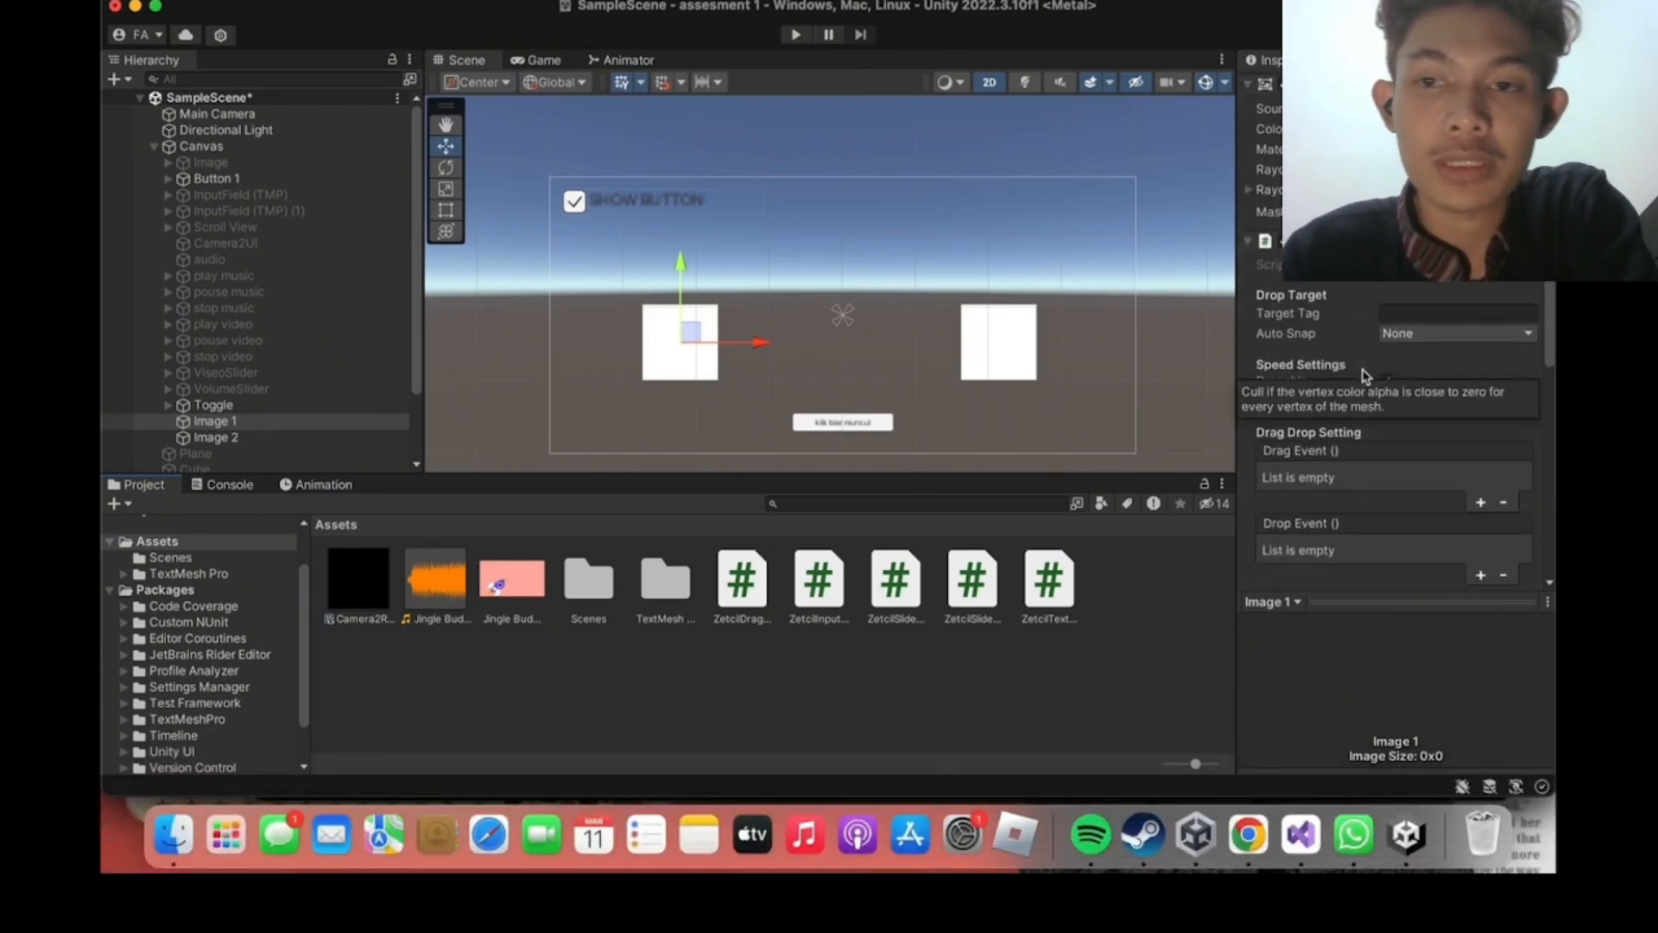
scroll(1365, 374, "up", 3)
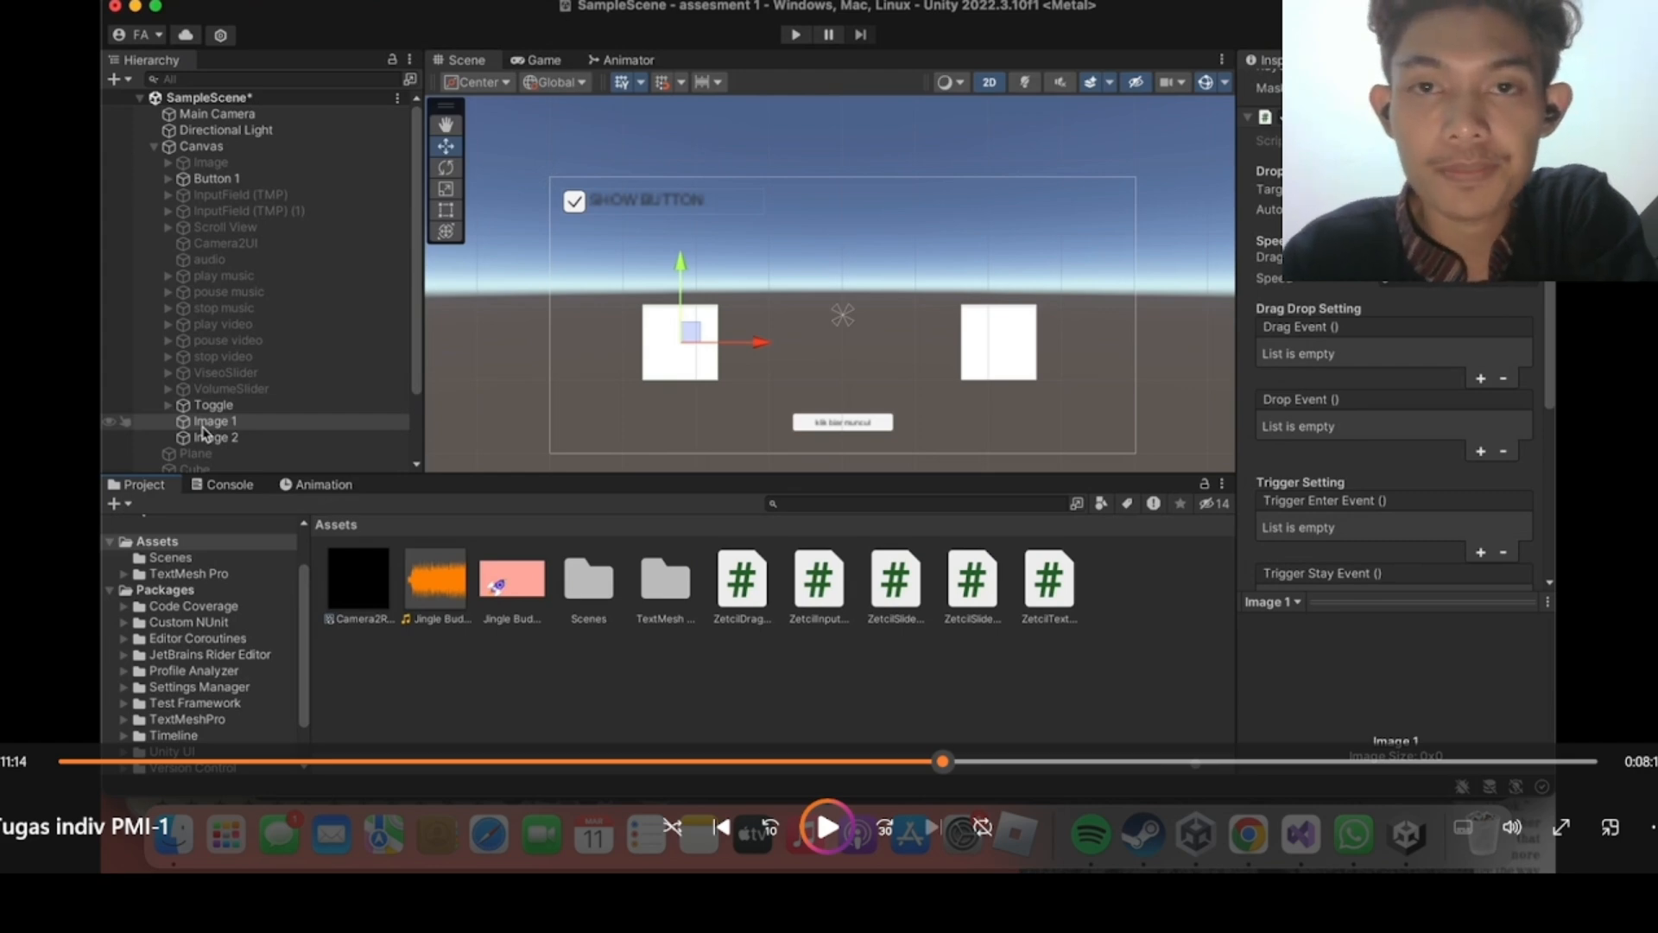
Create a new tag in the Tags and Layers settings for Image 2 and return to that image's properties.
left_click(206, 436)
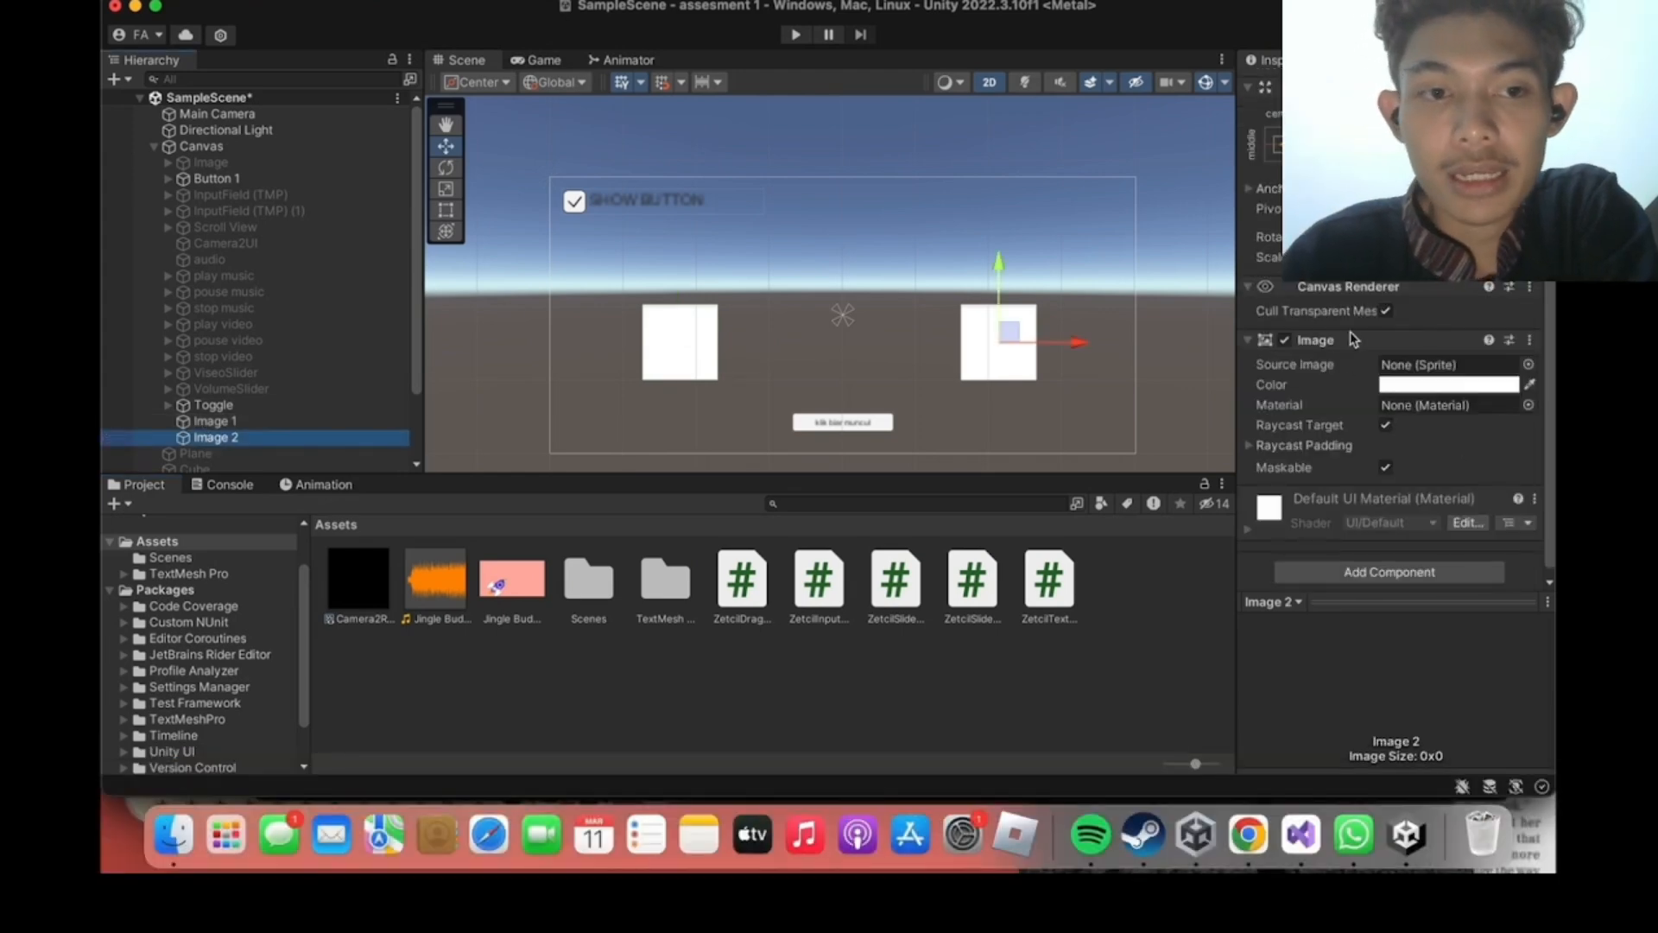
scroll(1354, 339, "down", 1)
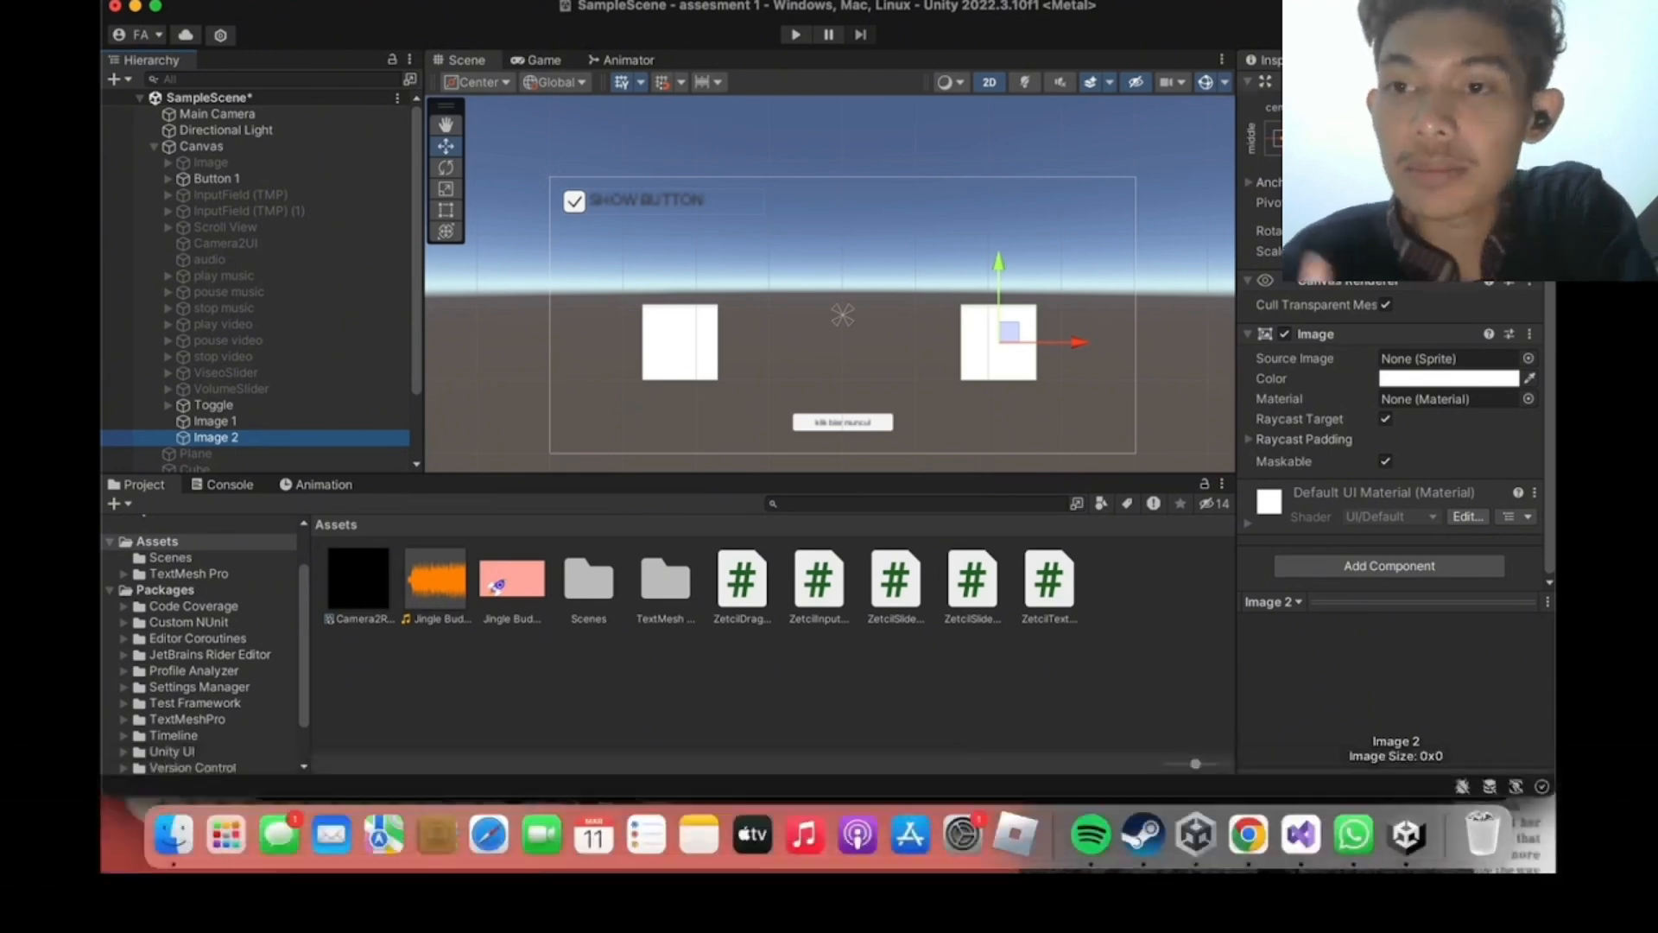
scroll(1390, 415, "up", 3)
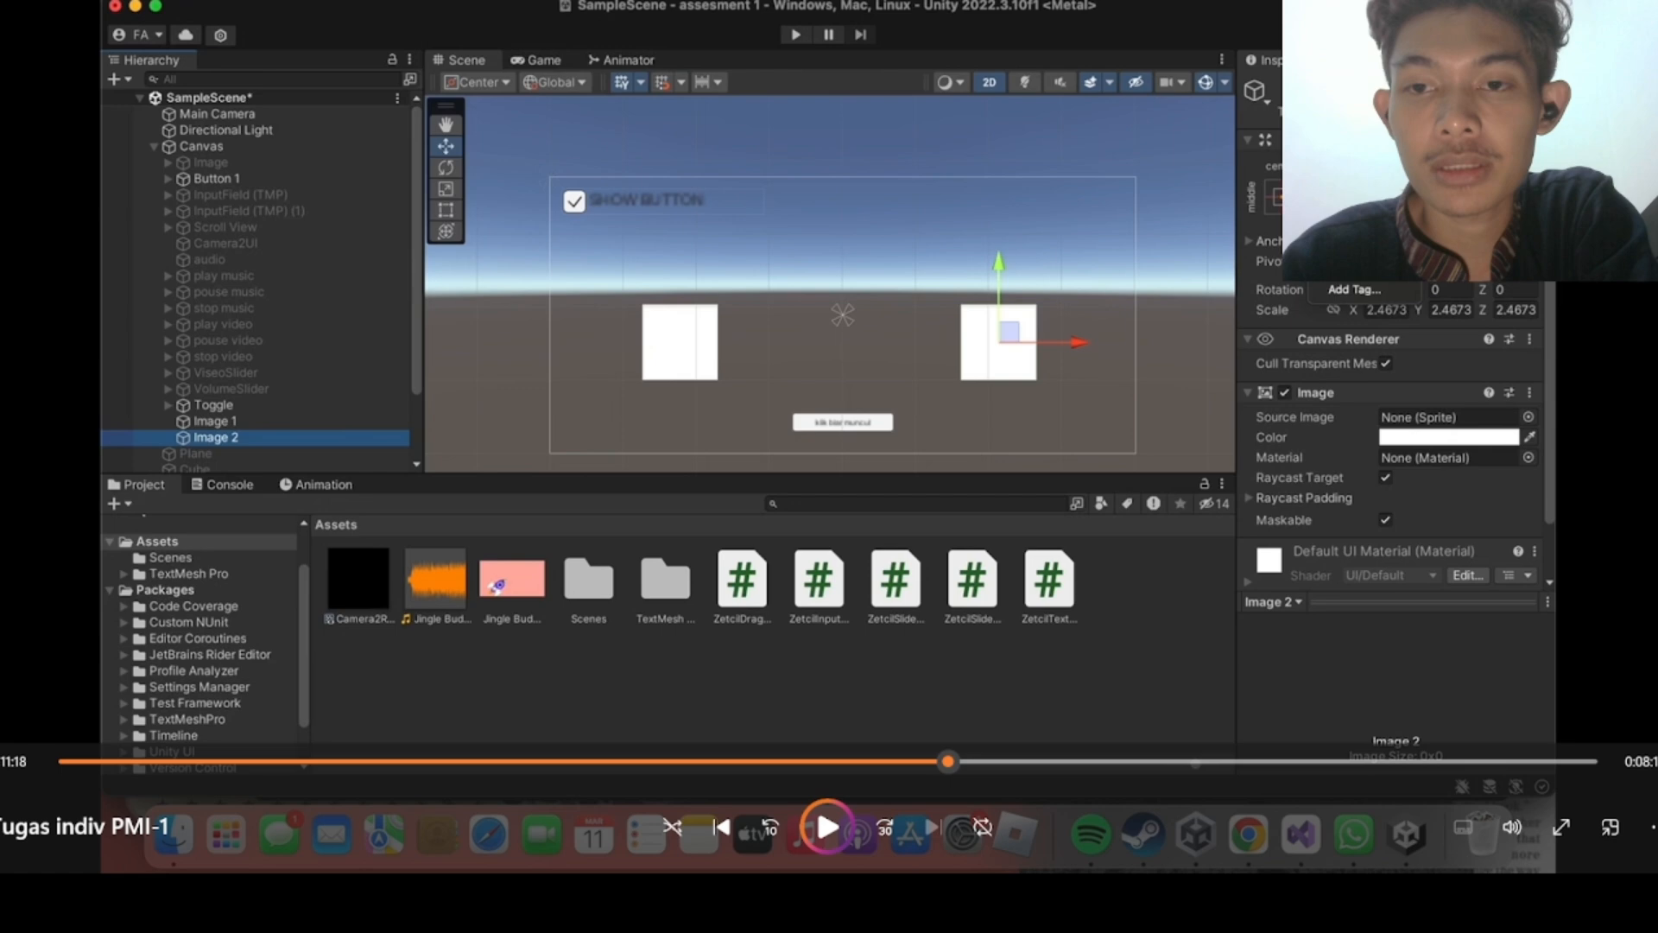
key("space")
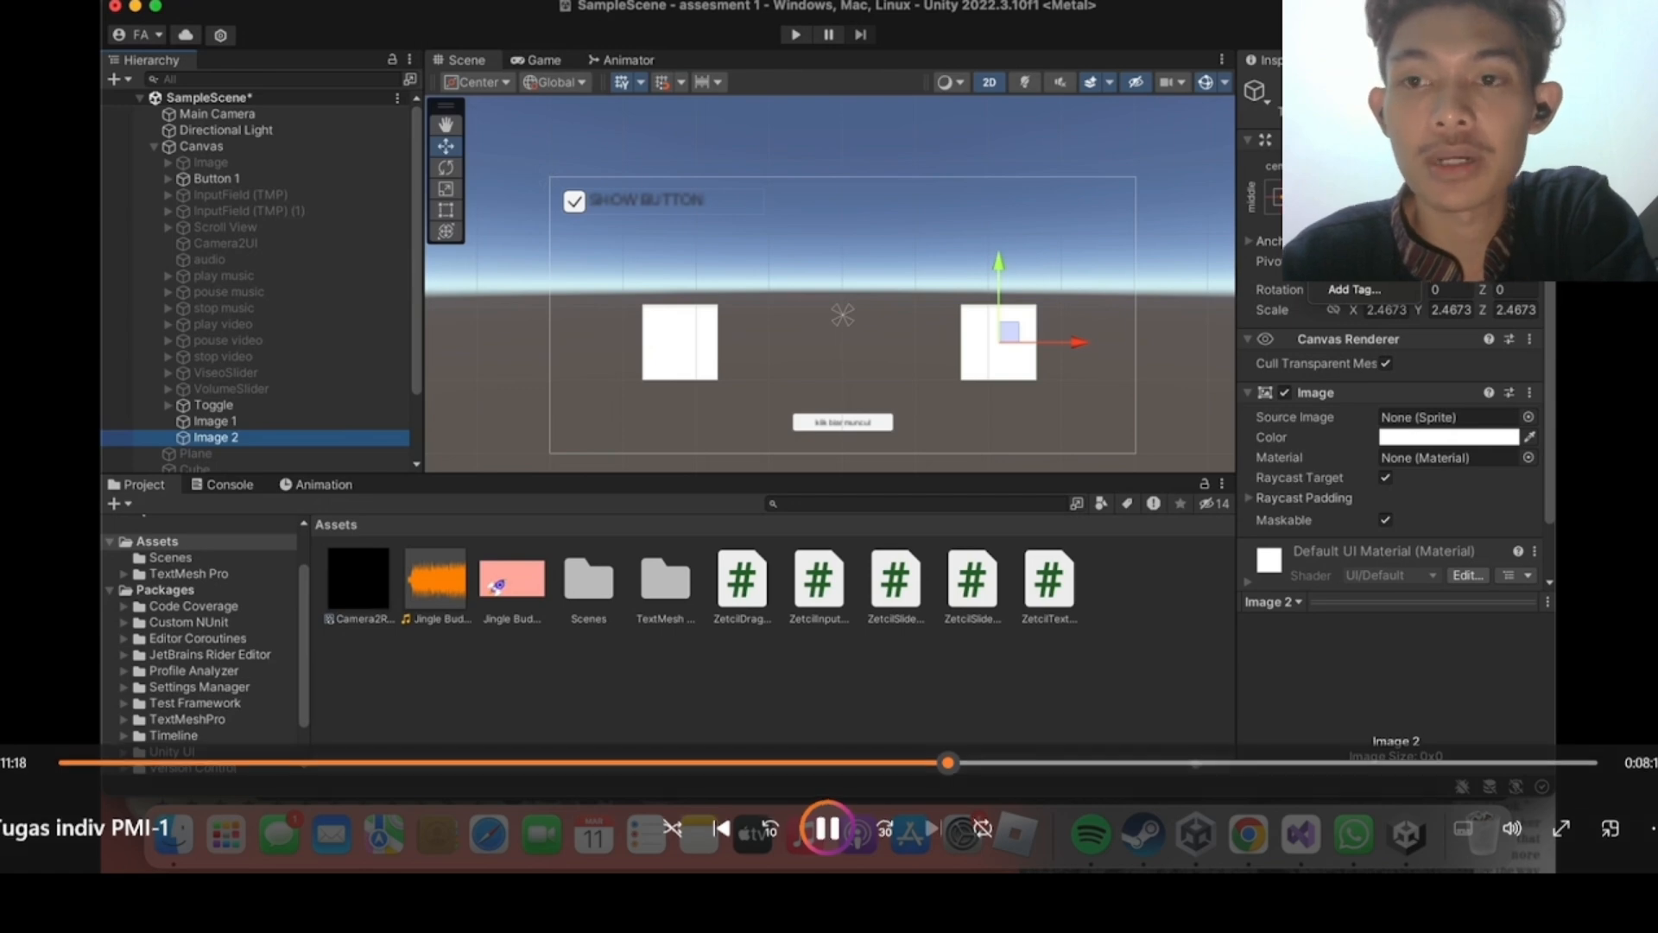
key("space")
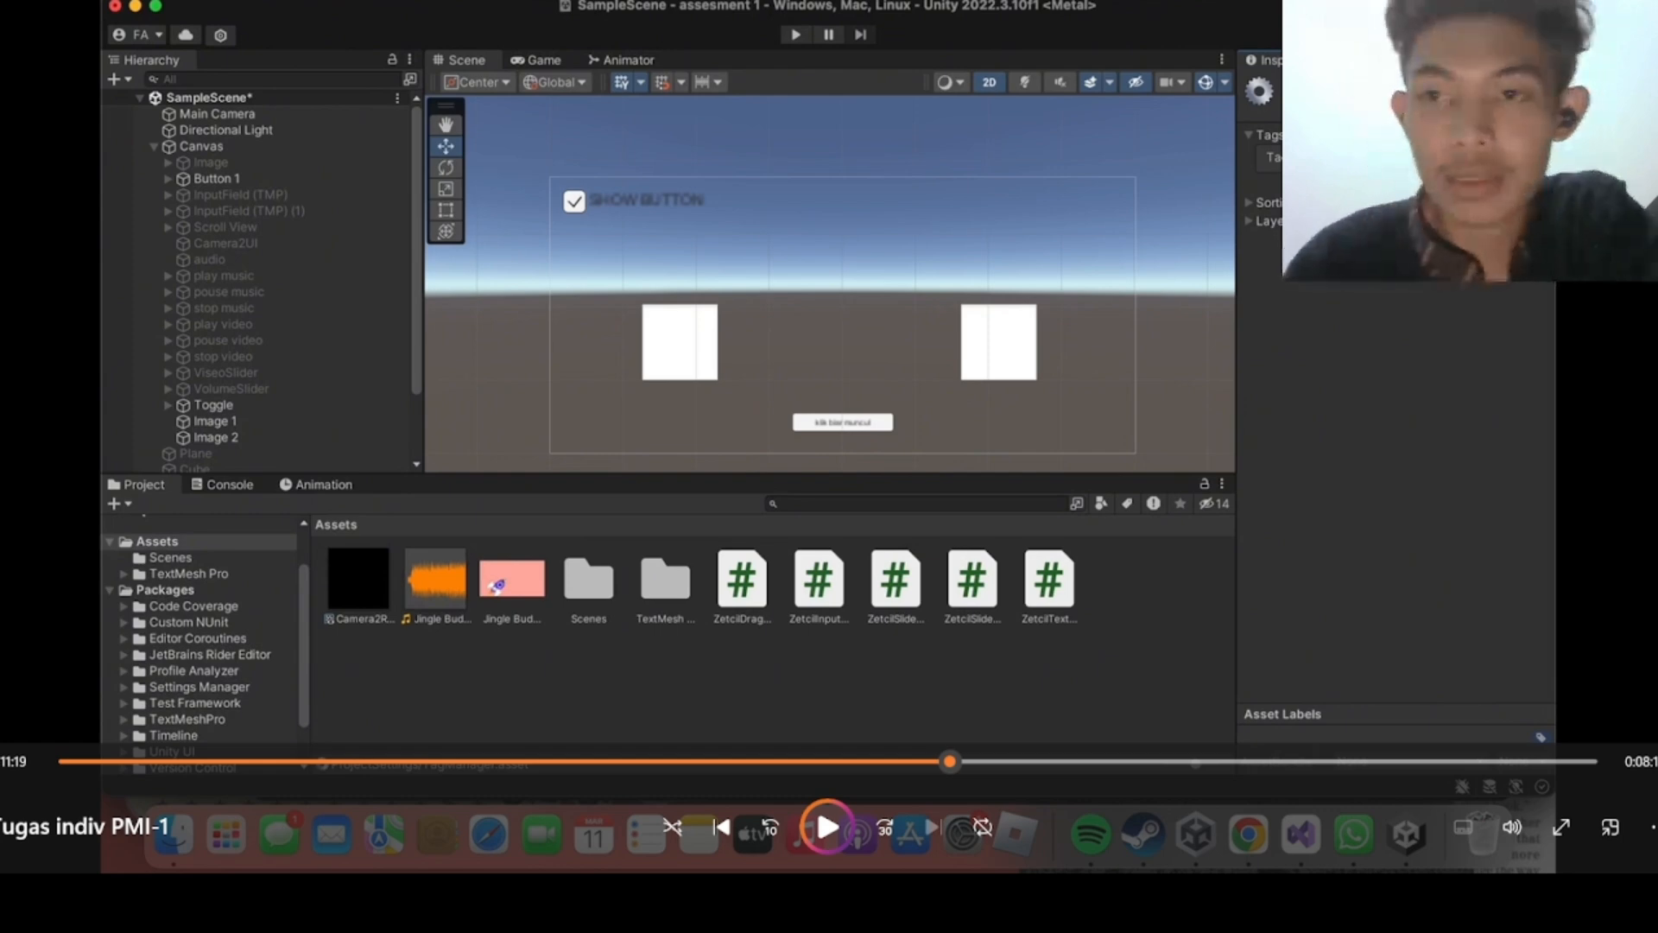
key("space")
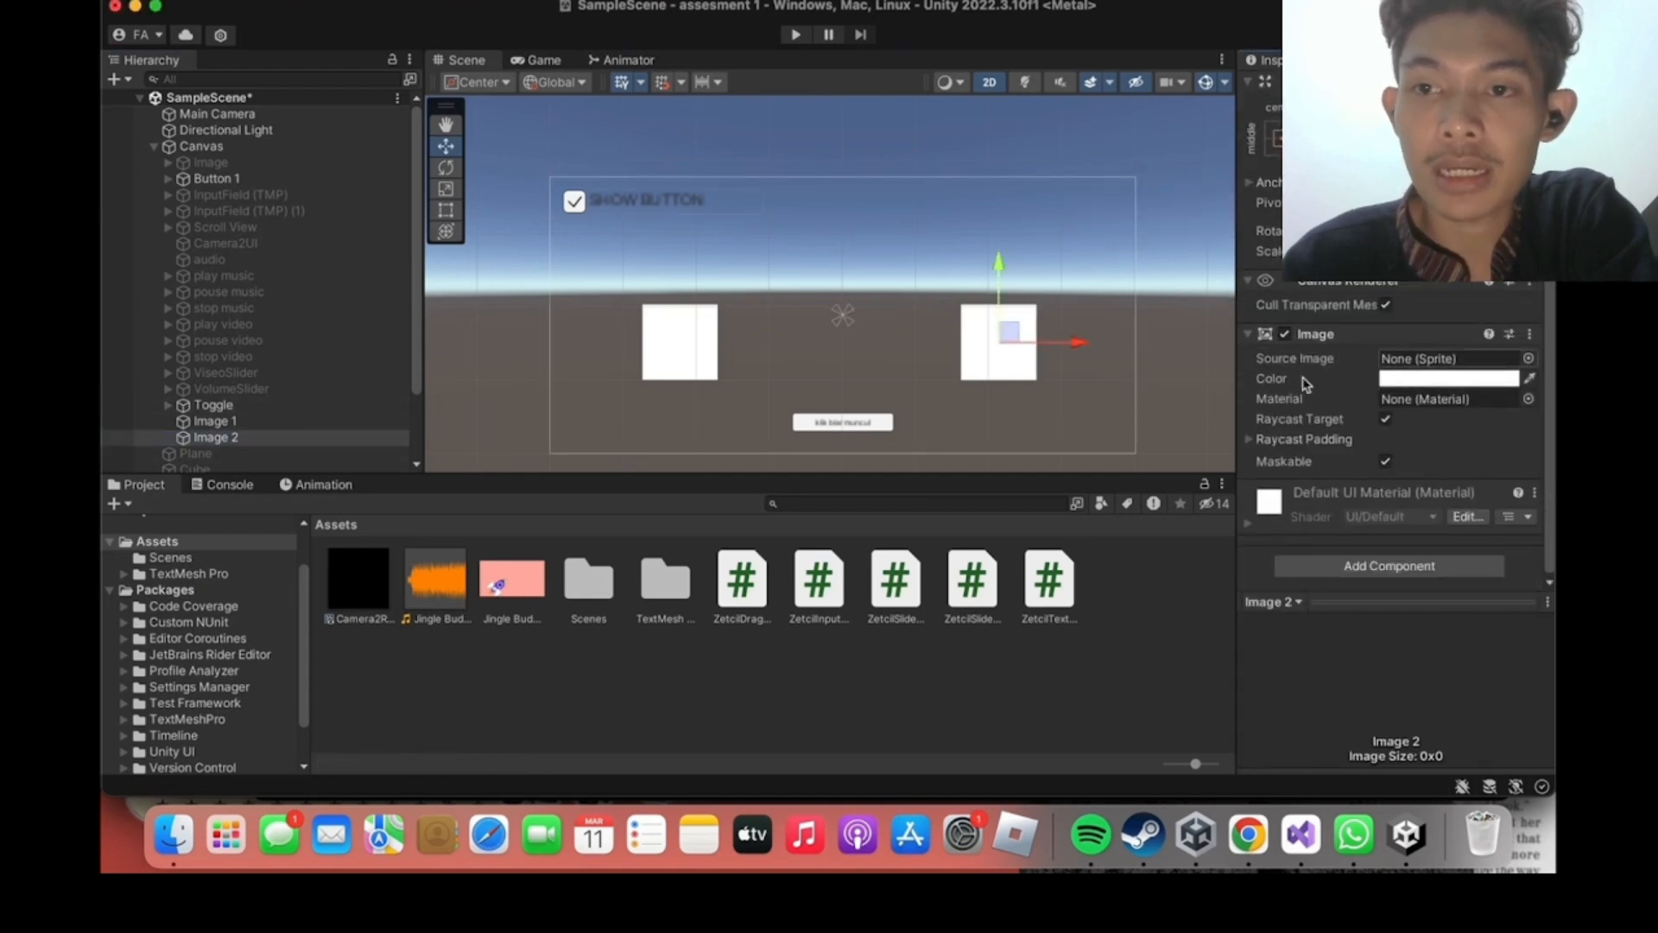
Add a Box Collider 2D component to Image 2.
key("space")
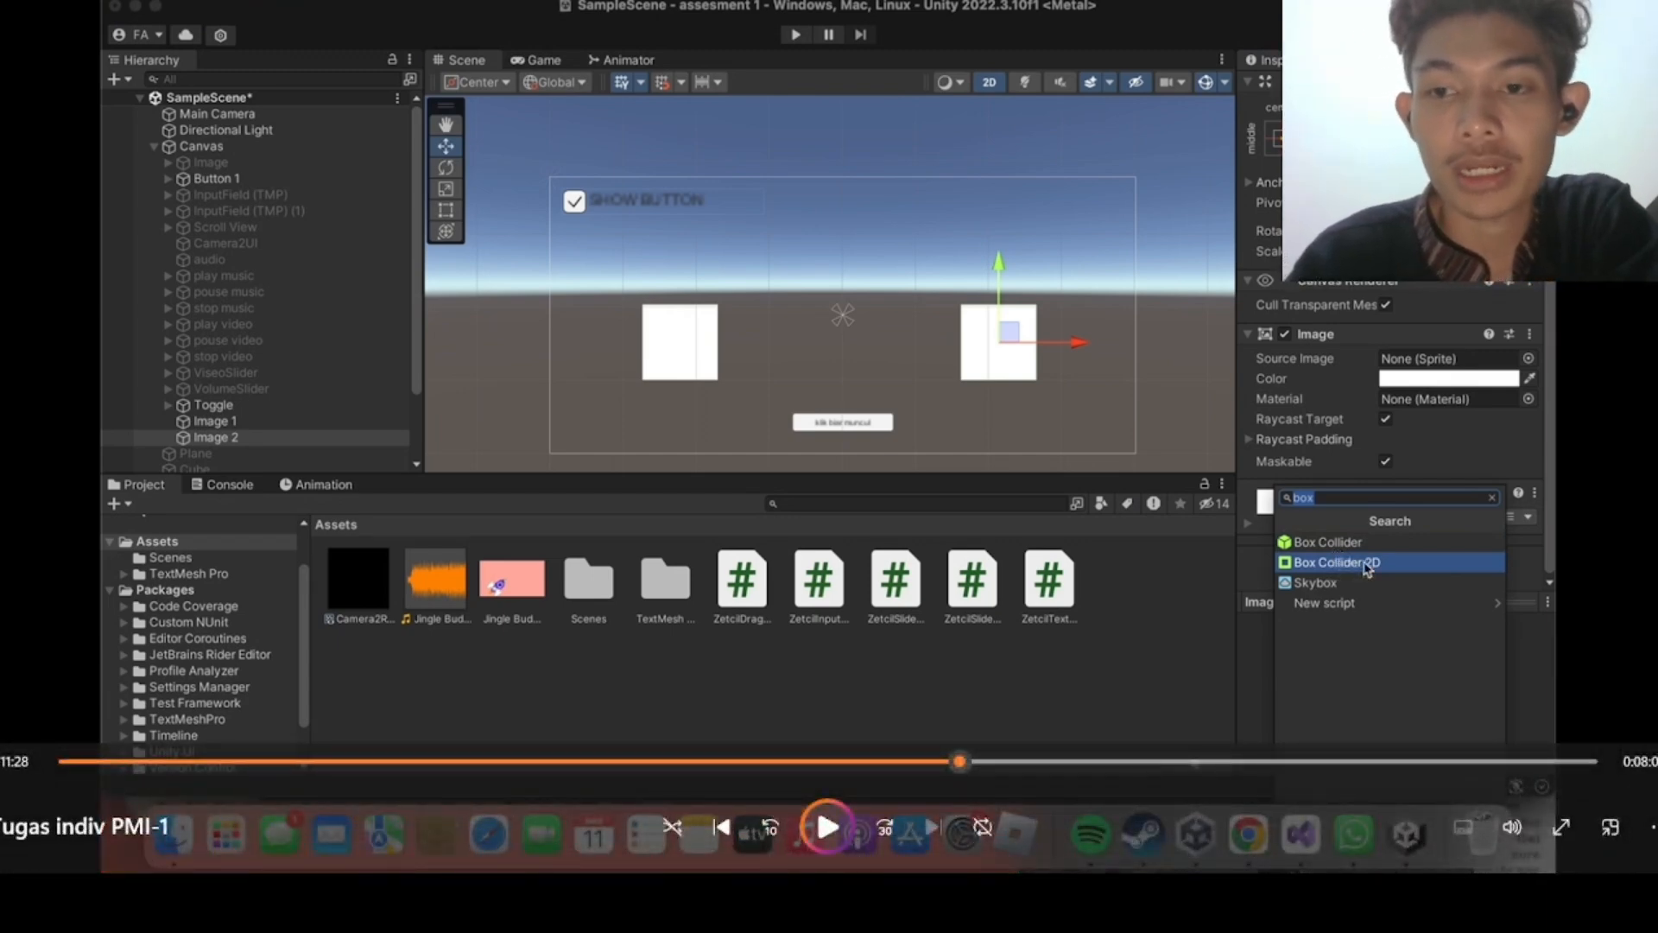
key("space")
key("space")
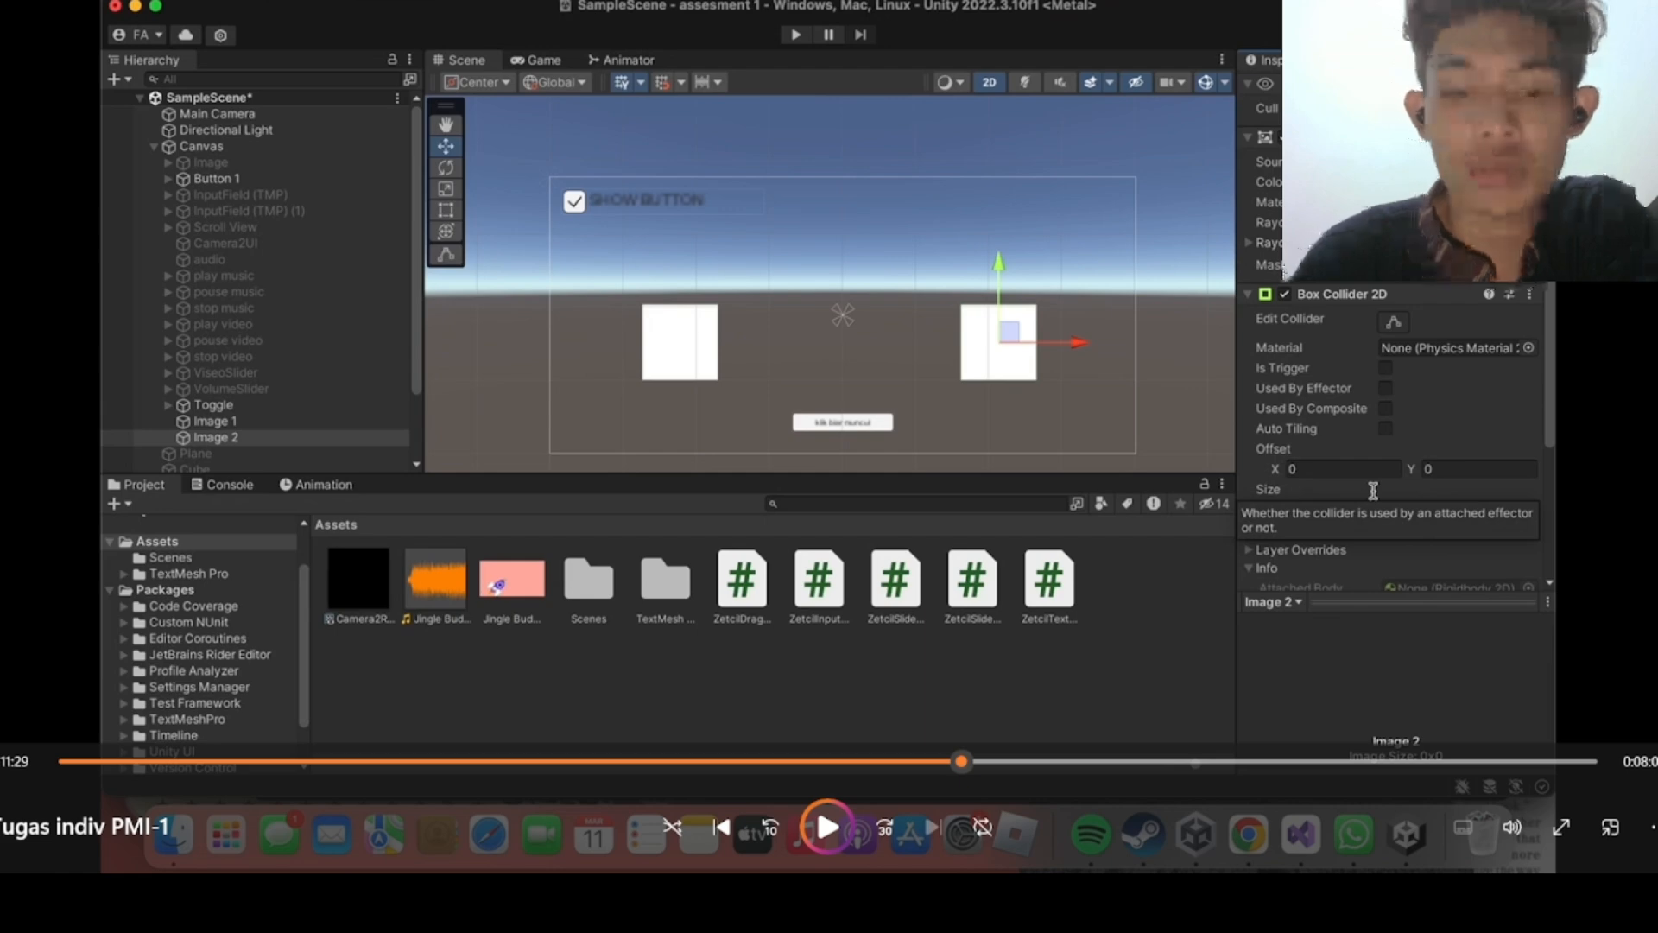
Set the Target Tag of Image 1's drag-and-drop script to DropZone and choose its Auto Snap option.
key("space")
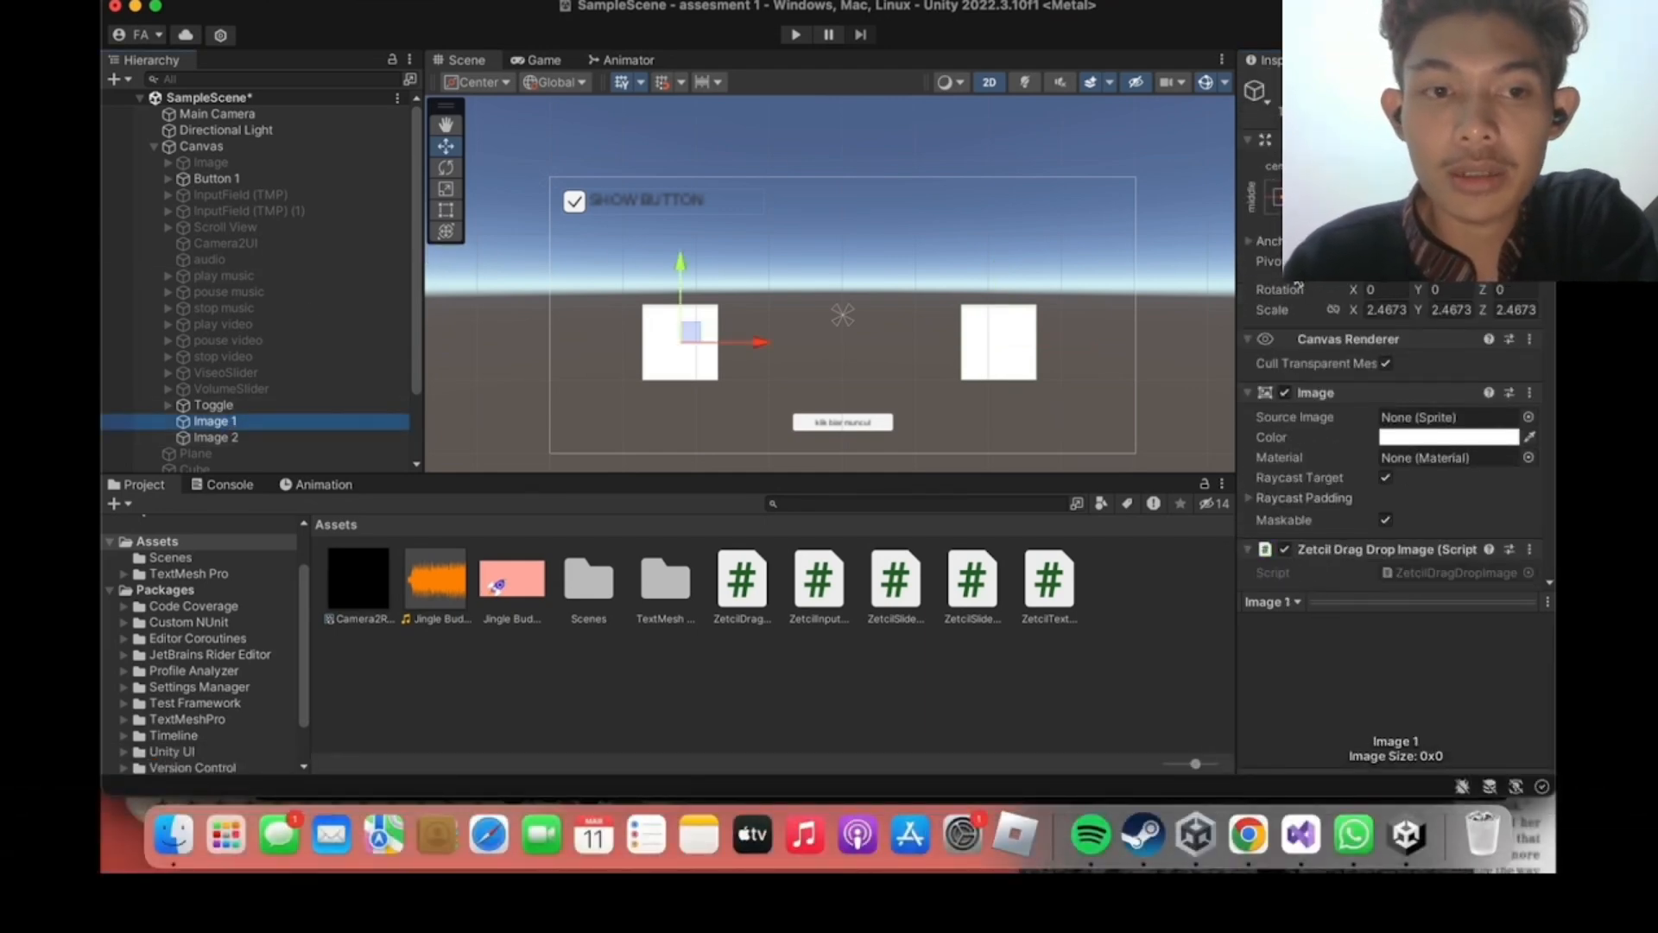
key("space")
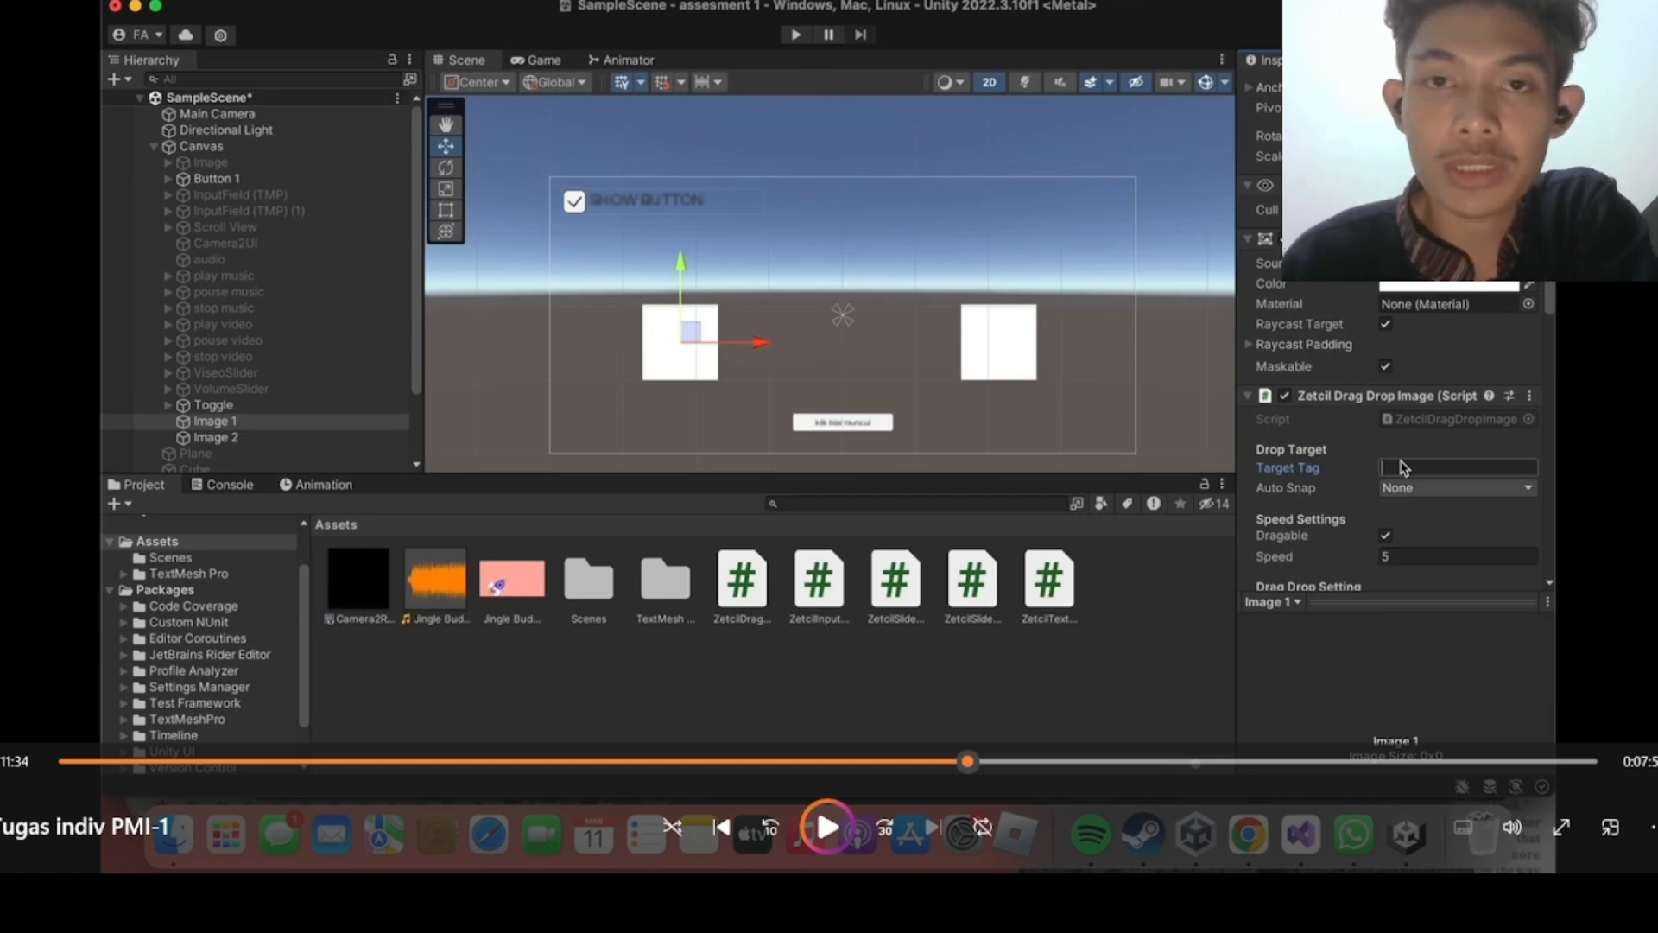
type("DropZone")
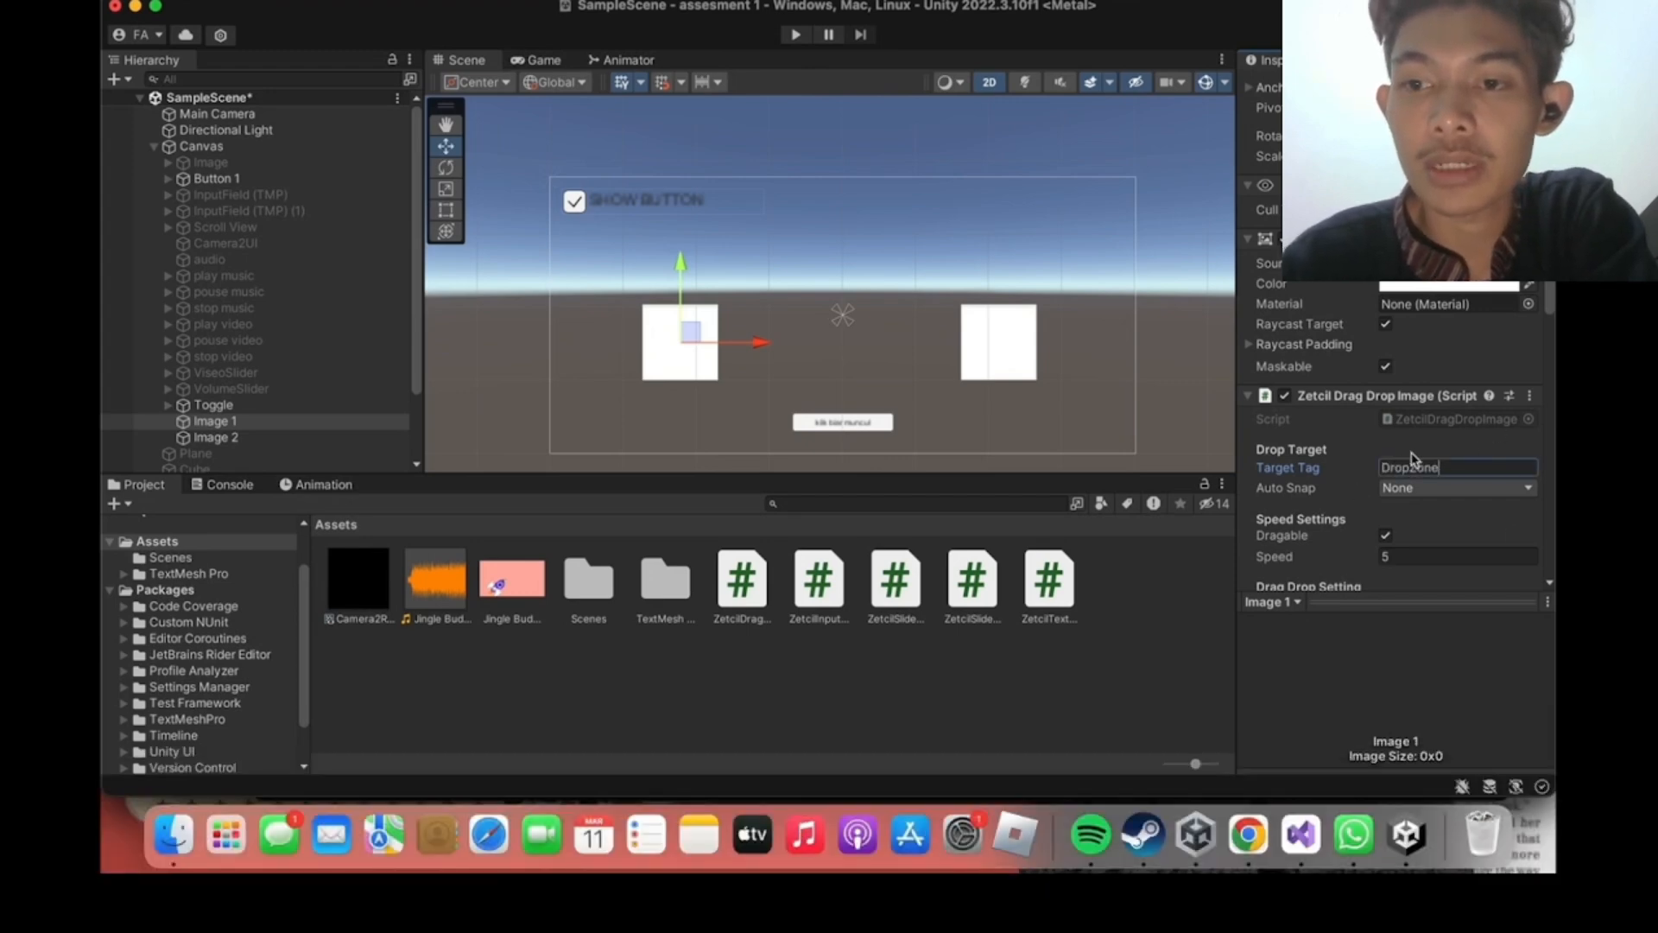
scroll(1413, 457, "down", 2)
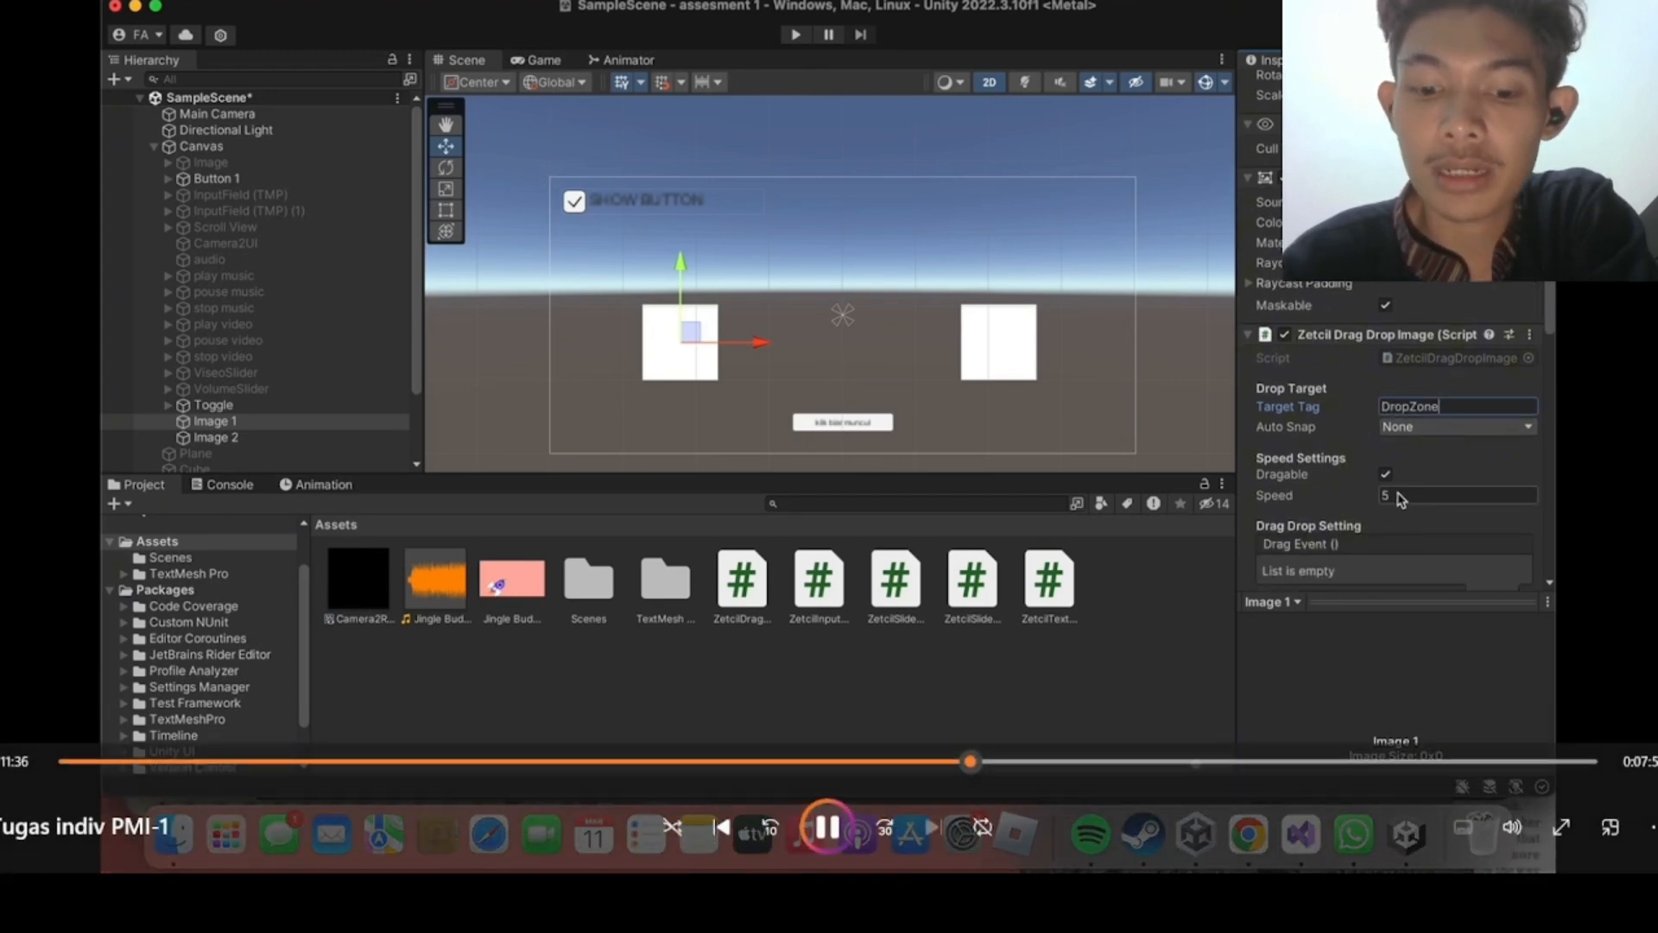
left_click(1444, 428)
left_click(1470, 476)
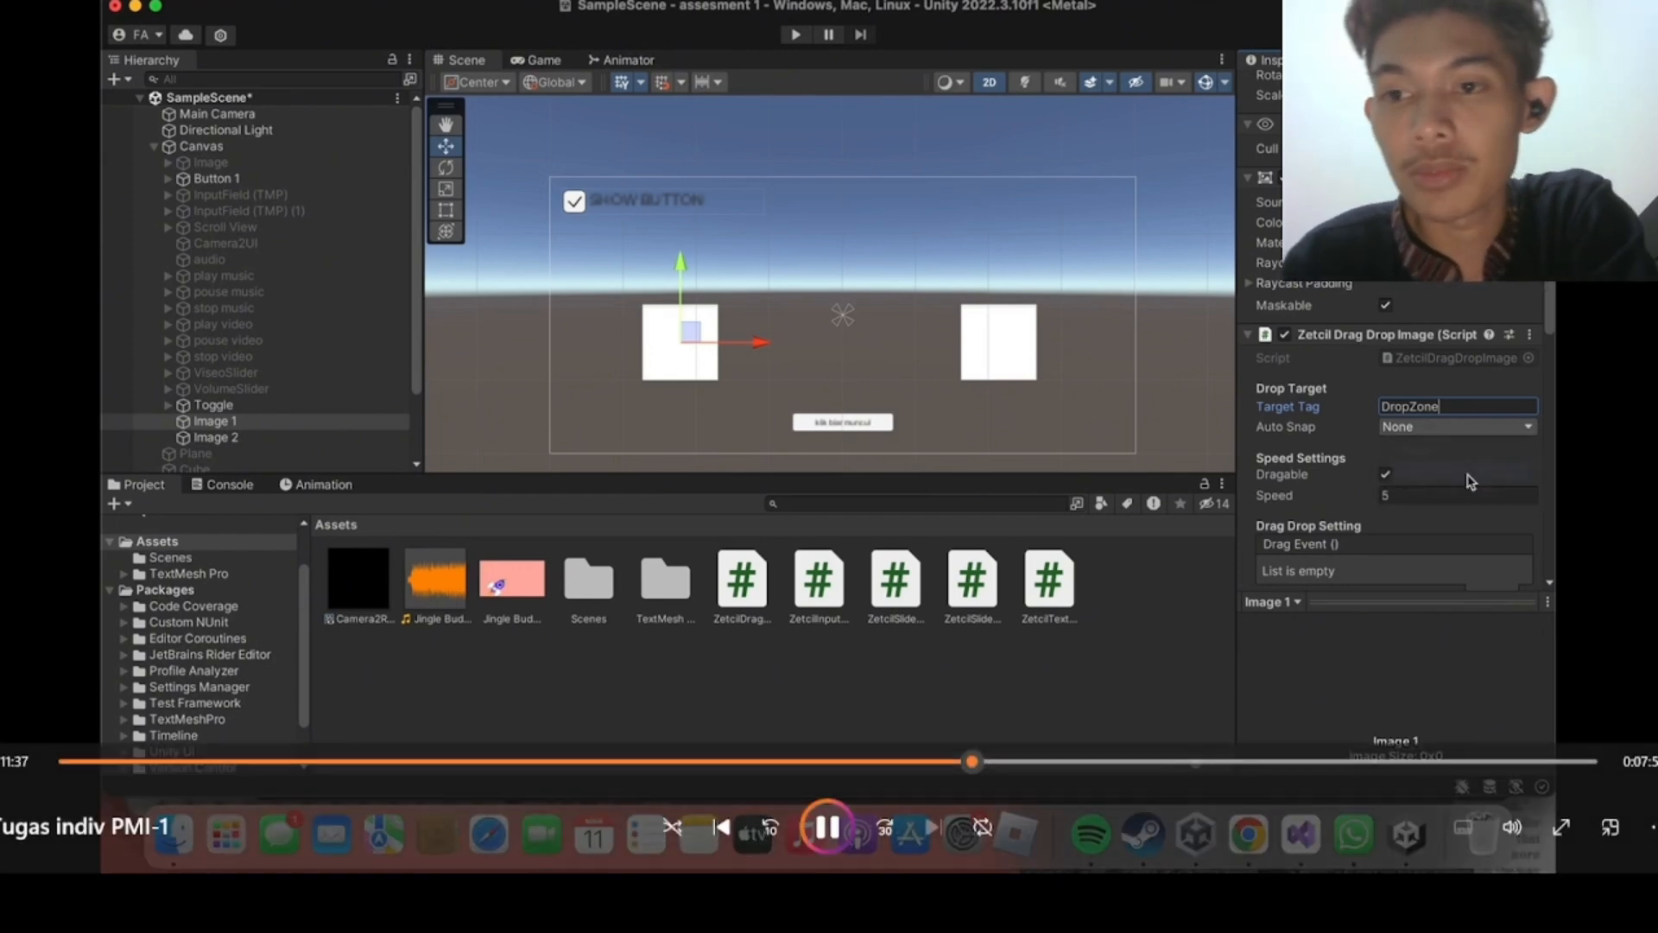
scroll(1406, 504, "down", 5)
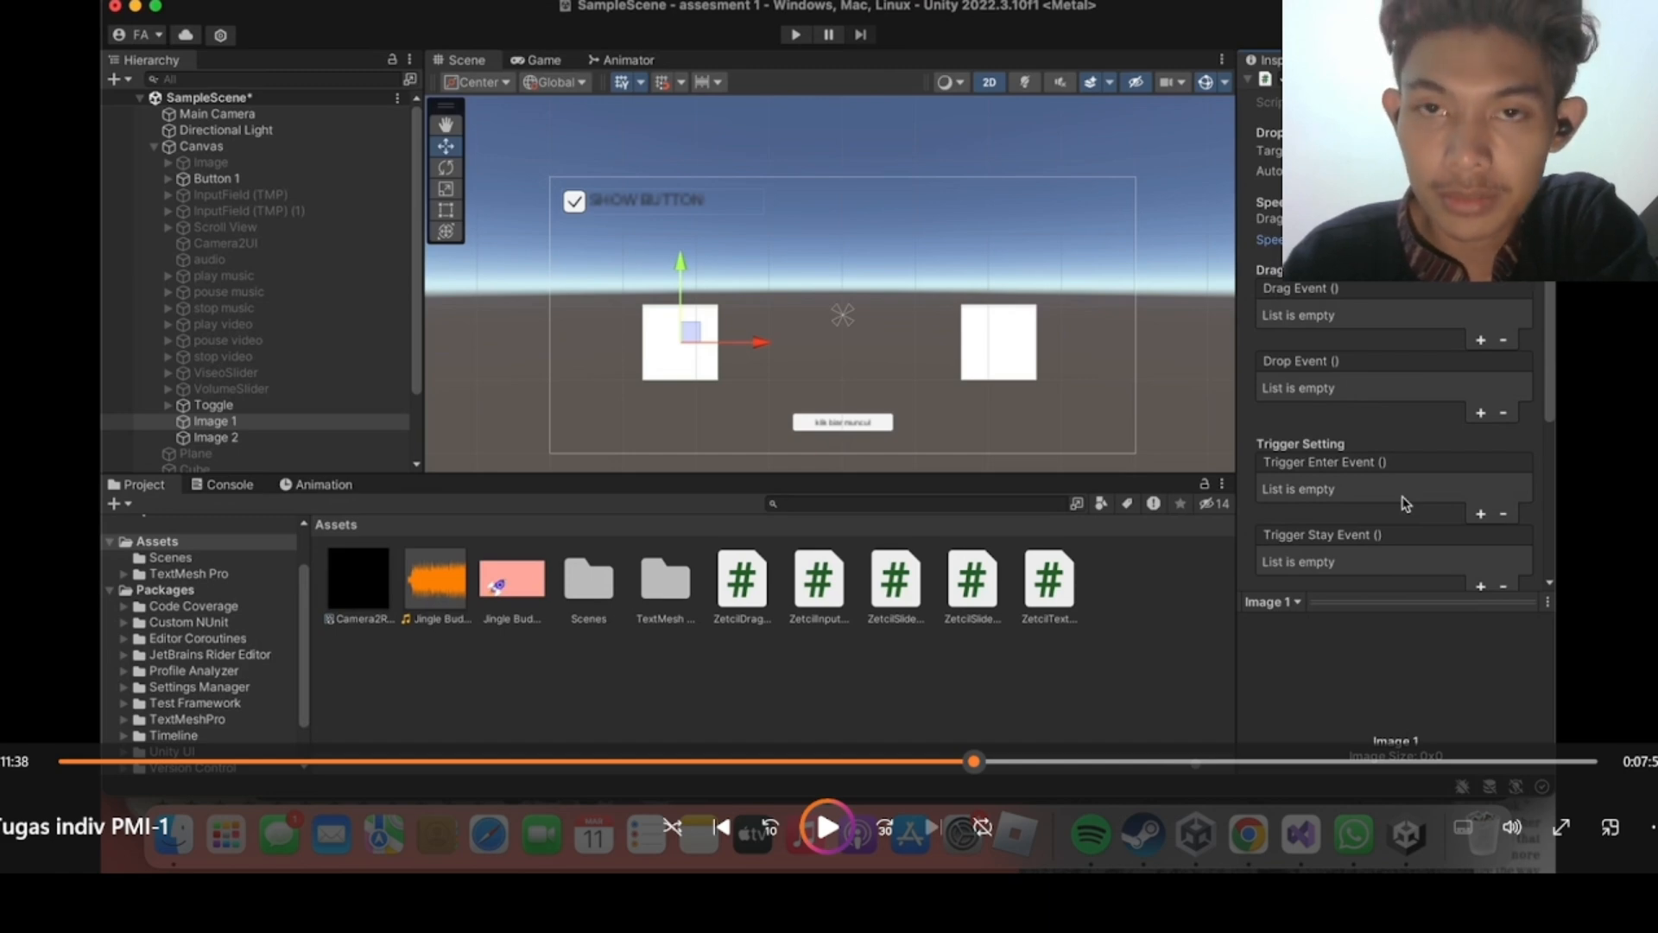
scroll(1406, 503, "down", 3)
scroll(1406, 503, "up", 10)
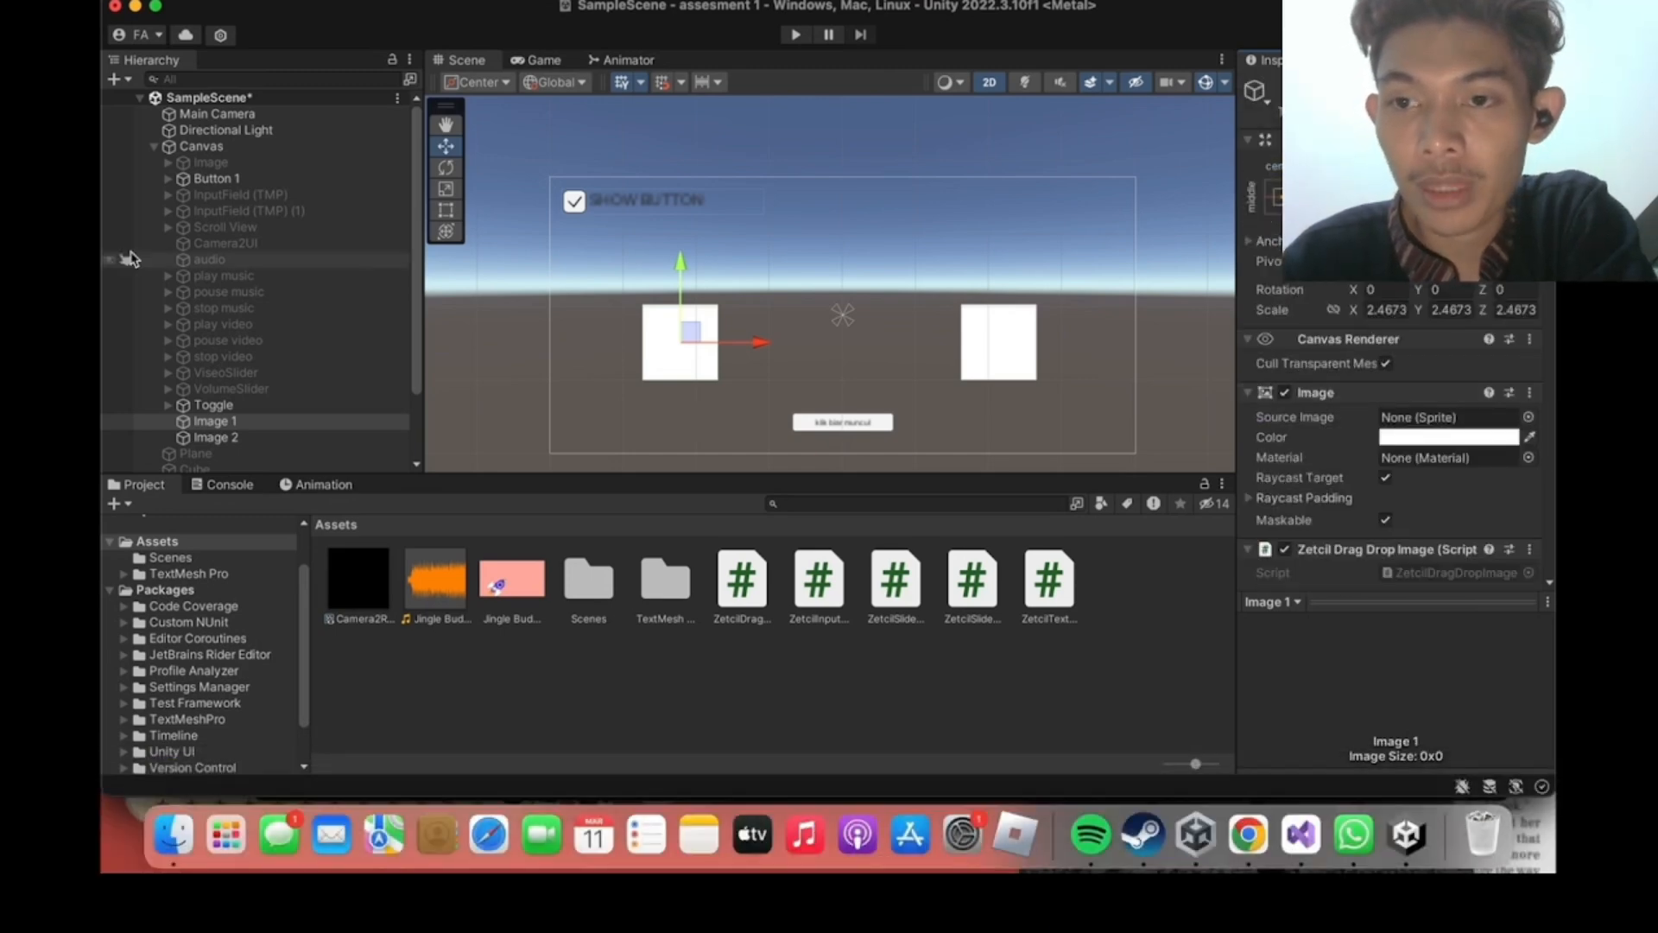
Run the scene, test moving Image 1 onto Image 2, and stop play mode.
left_click(795, 35)
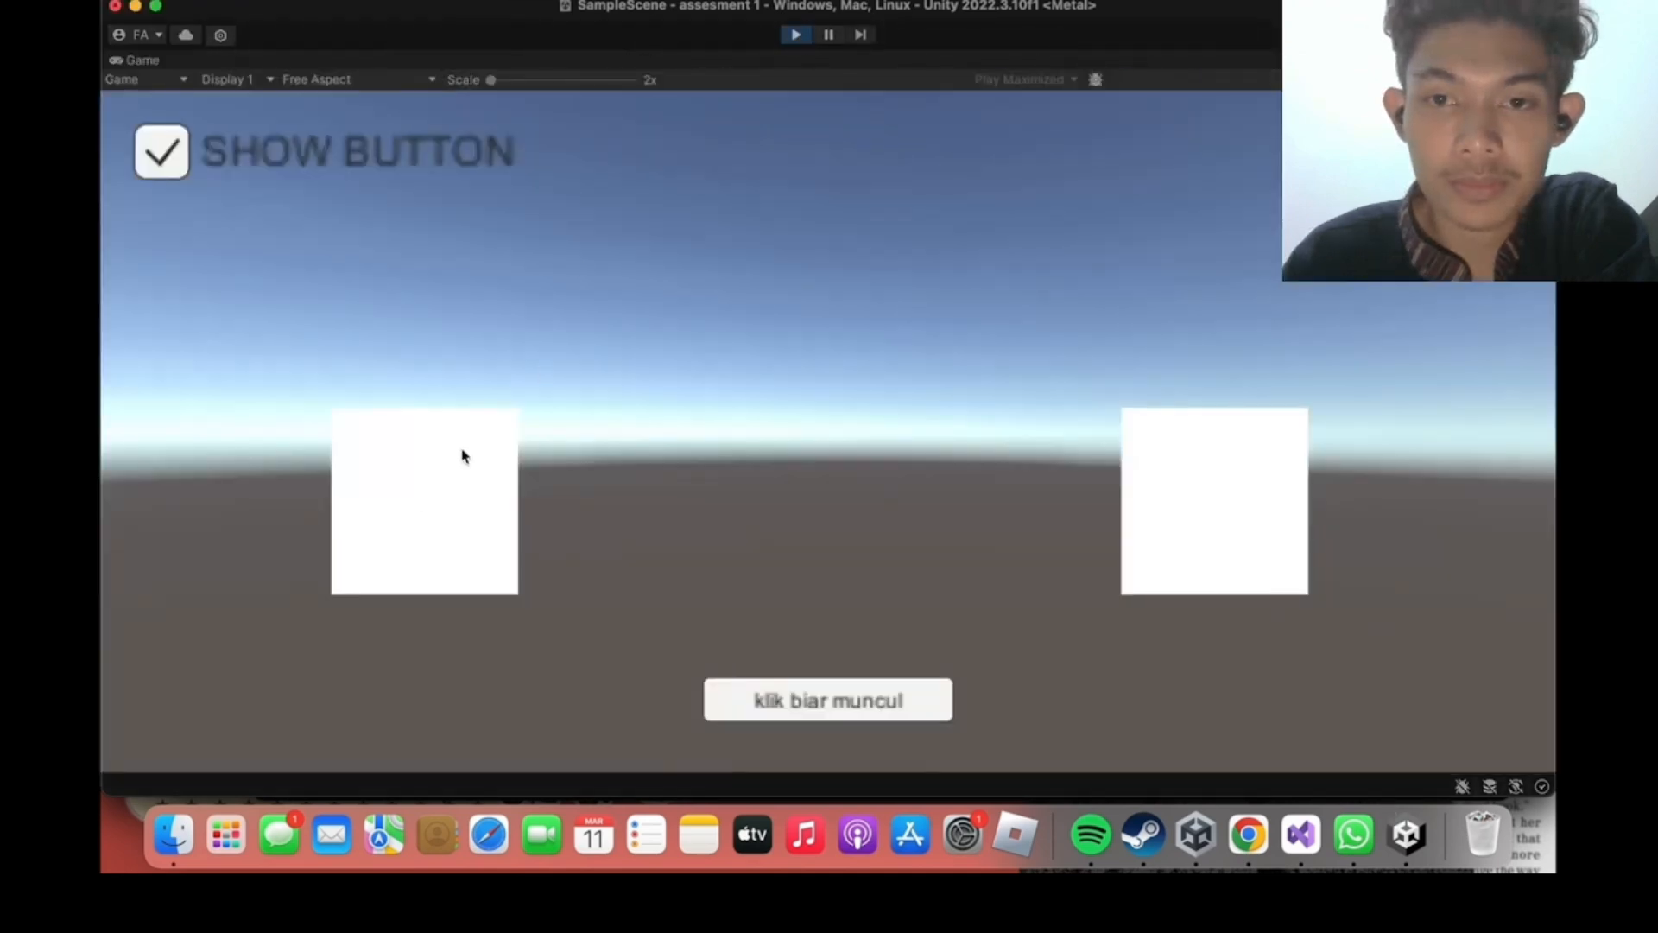
left_click_drag(463, 452, 1223, 491)
left_click(796, 35)
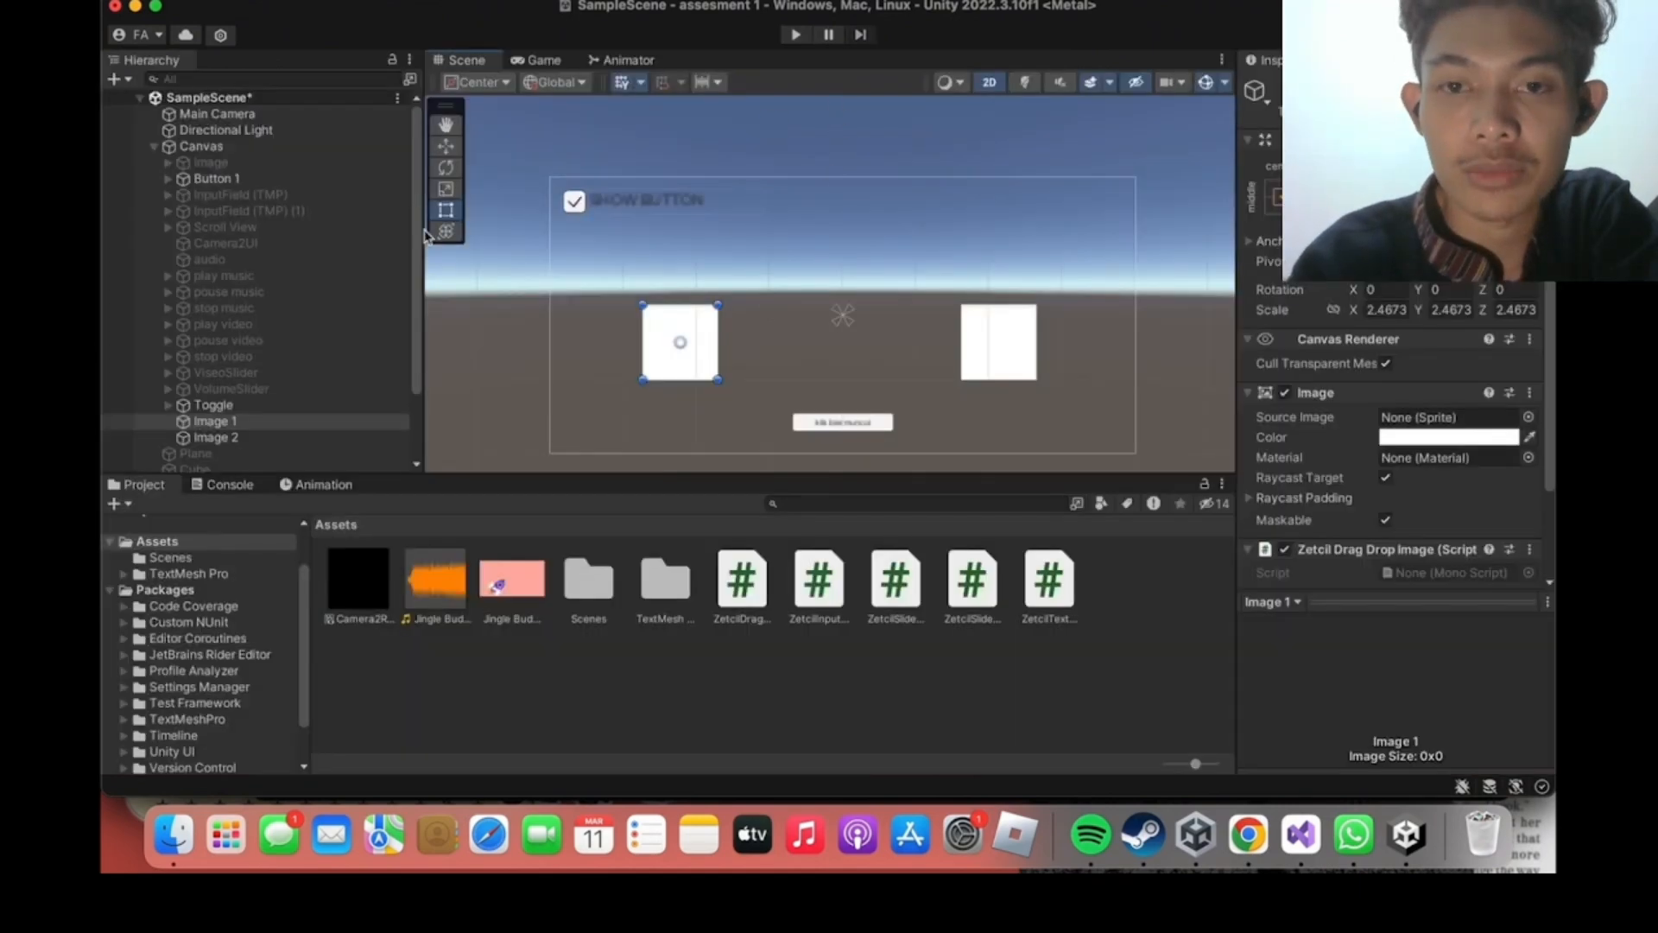
Change the colour of Image 2 to light blue, hexadecimal 6BBCD7.
left_click(1448, 437)
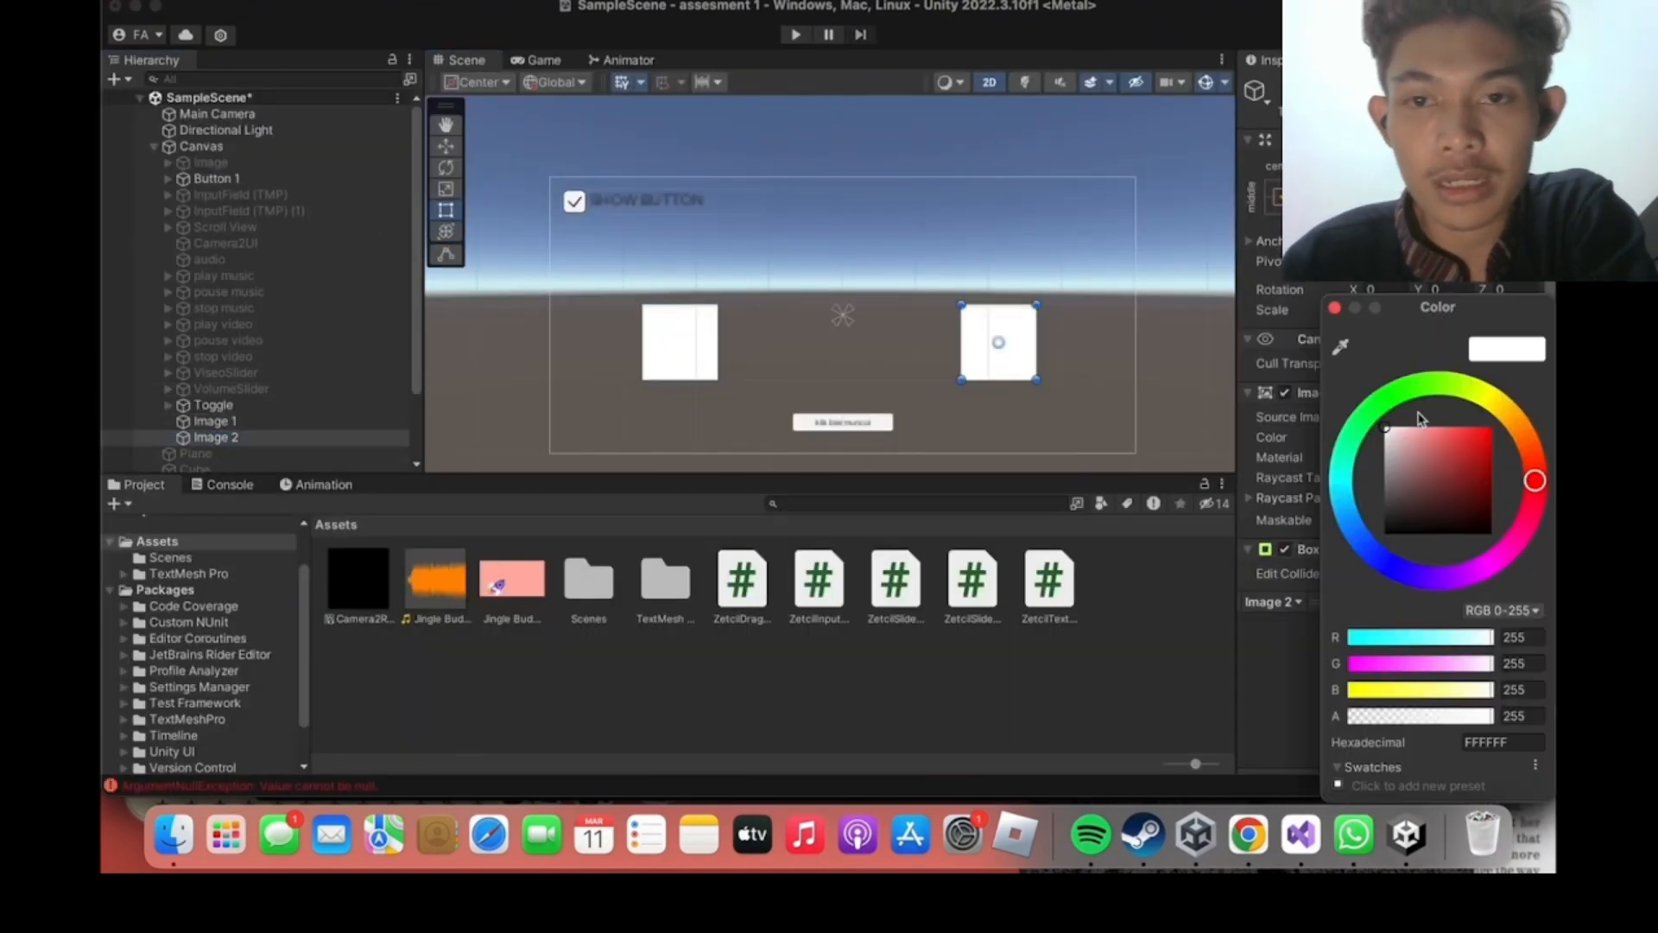
left_click(1432, 445)
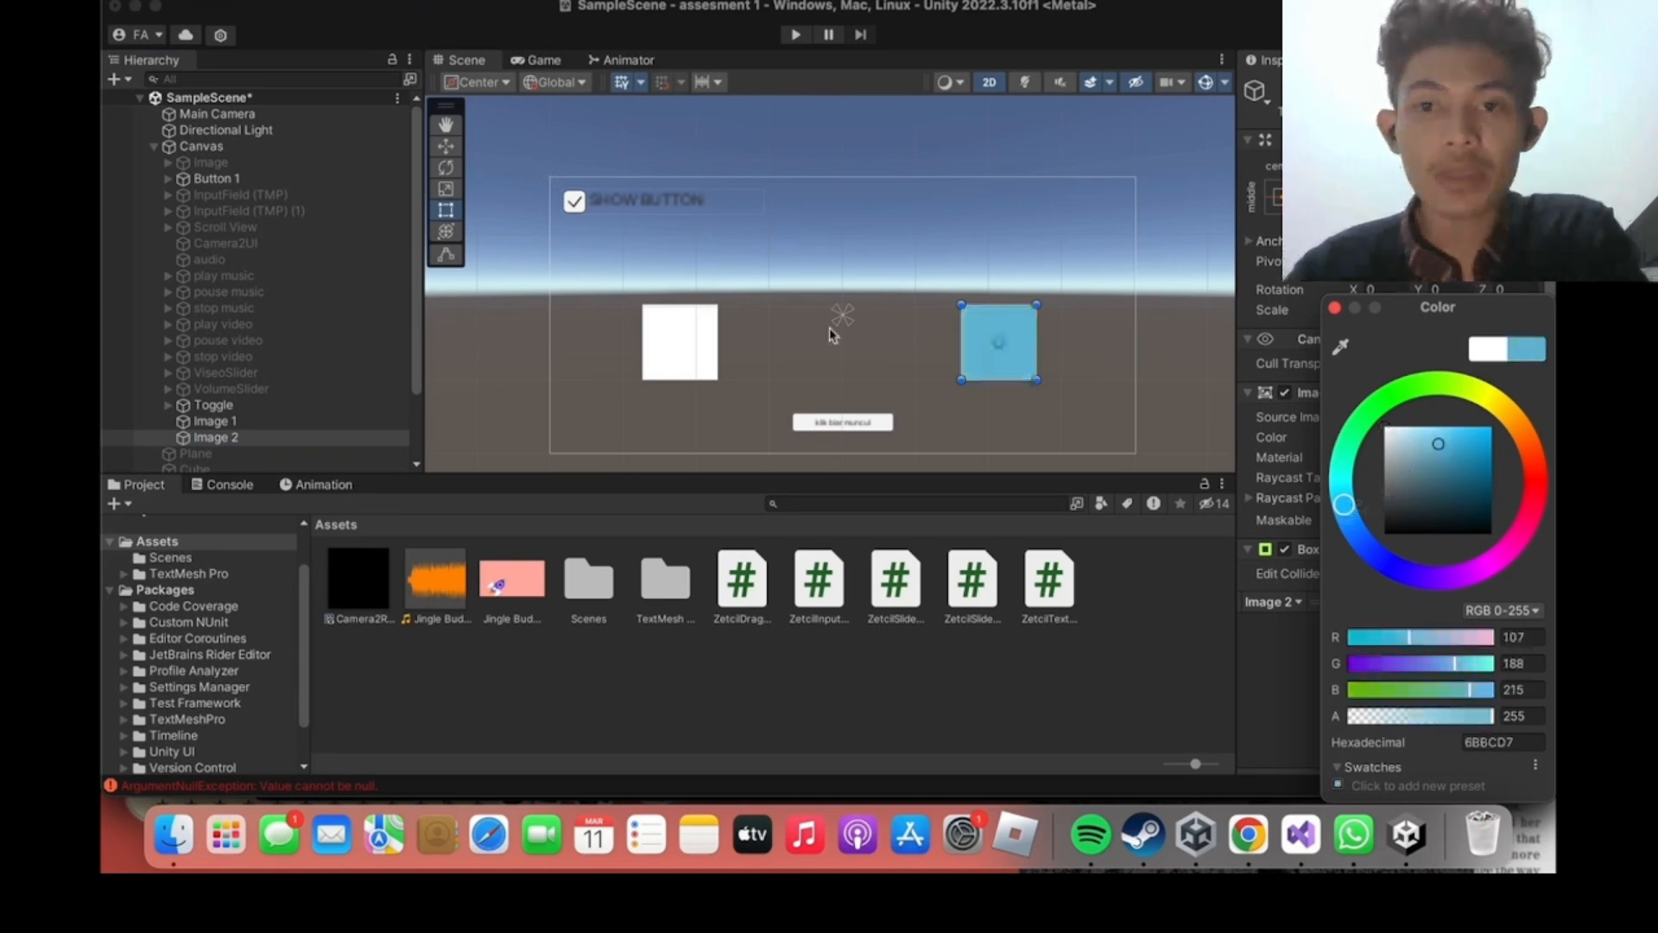
Shrink Image 1 to a scale of about 2.15 by 2.18 and order it after Image 2 in the hierarchy.
left_click(680, 342)
left_click(445, 188)
left_click_drag(680, 342, 737, 343)
left_click_drag(680, 263, 681, 292)
left_click_drag(755, 342, 749, 343)
left_click_drag(285, 435, 278, 416)
Run the scene again, test dropping the smaller white image on the blue one, and stop play mode.
left_click(795, 37)
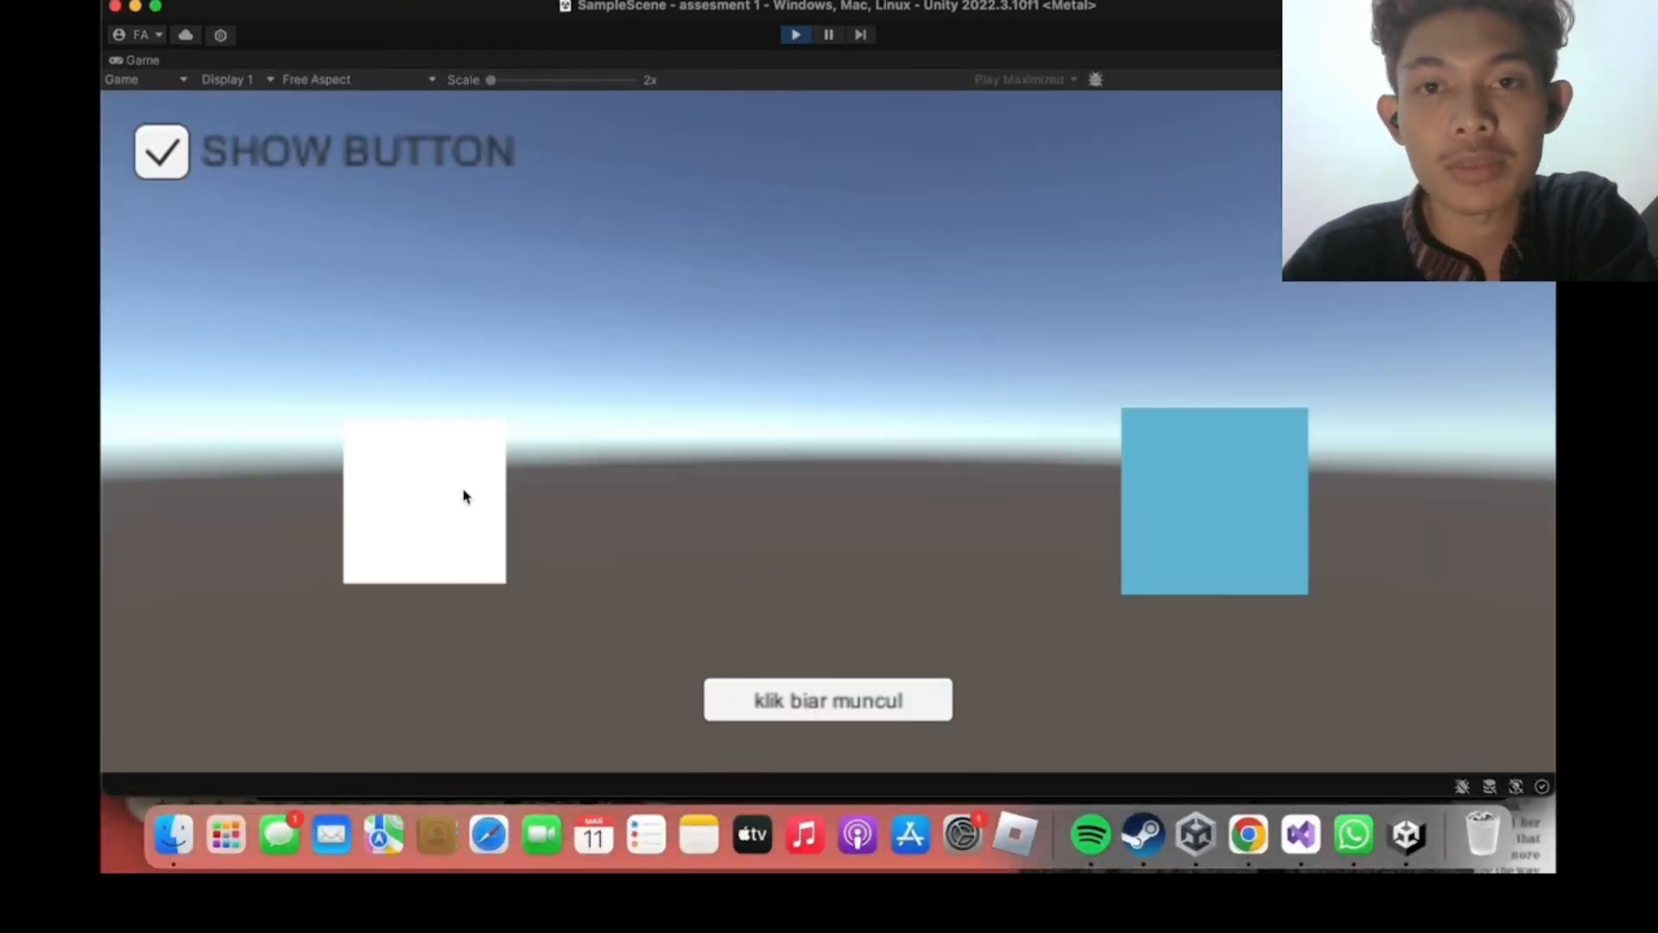
left_click_drag(462, 489, 1074, 475)
left_click(796, 35)
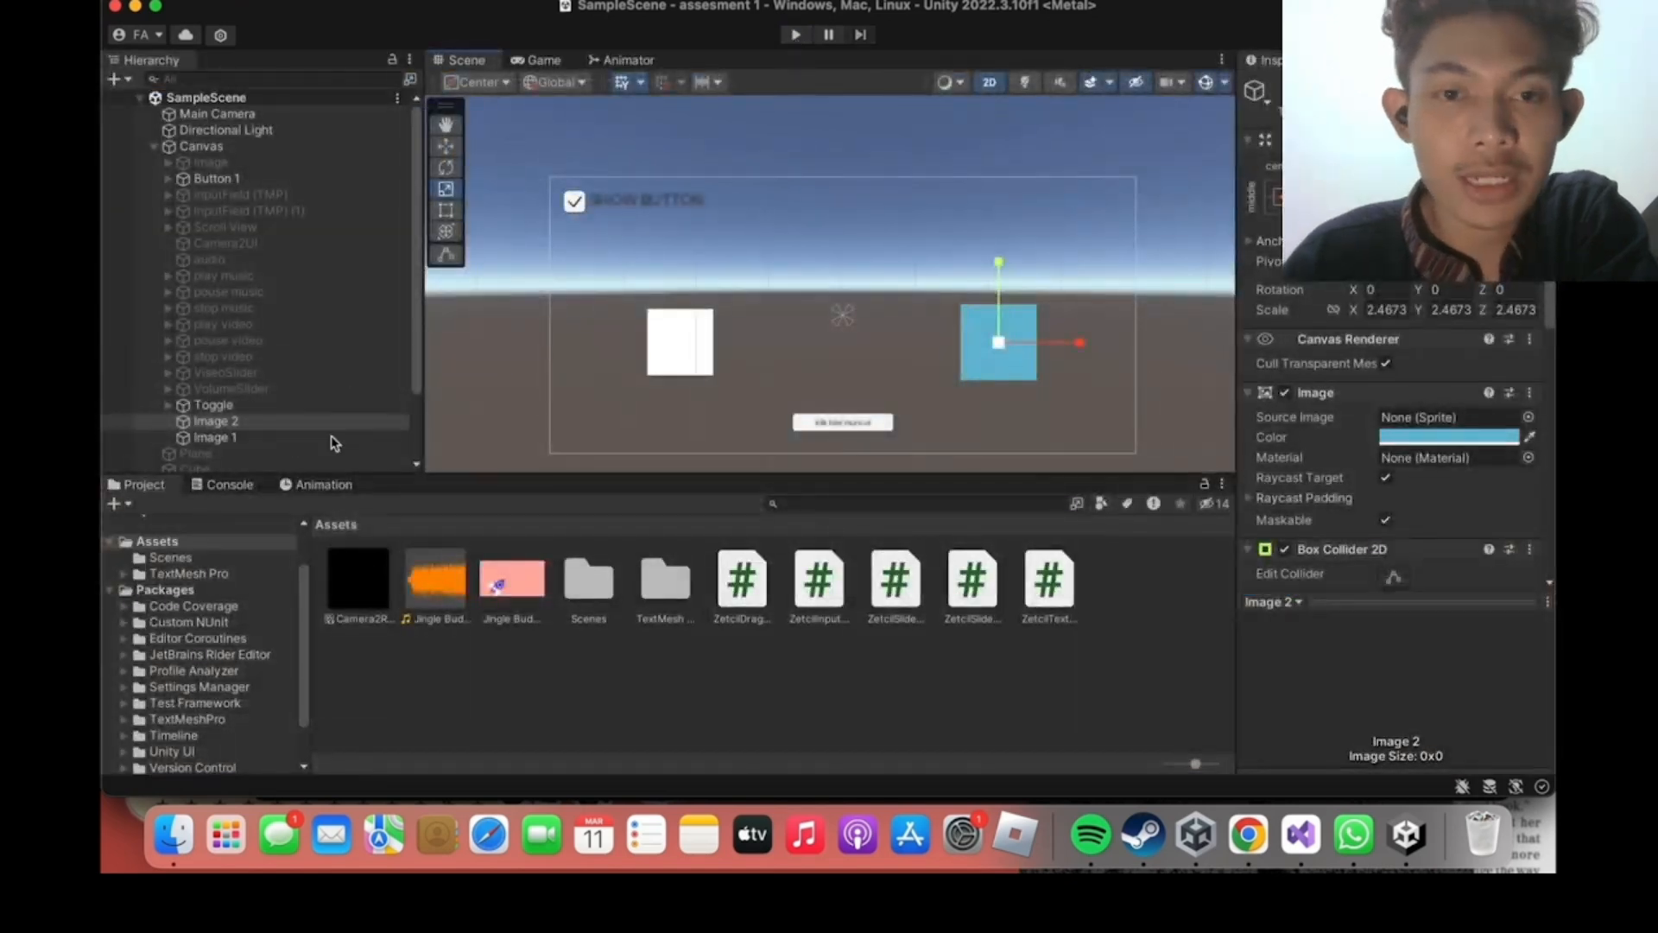
Add a Trigger Enter Event to Image 1 that calls GameObject.SetActive on Toggle with the value enabled.
left_click(232, 438)
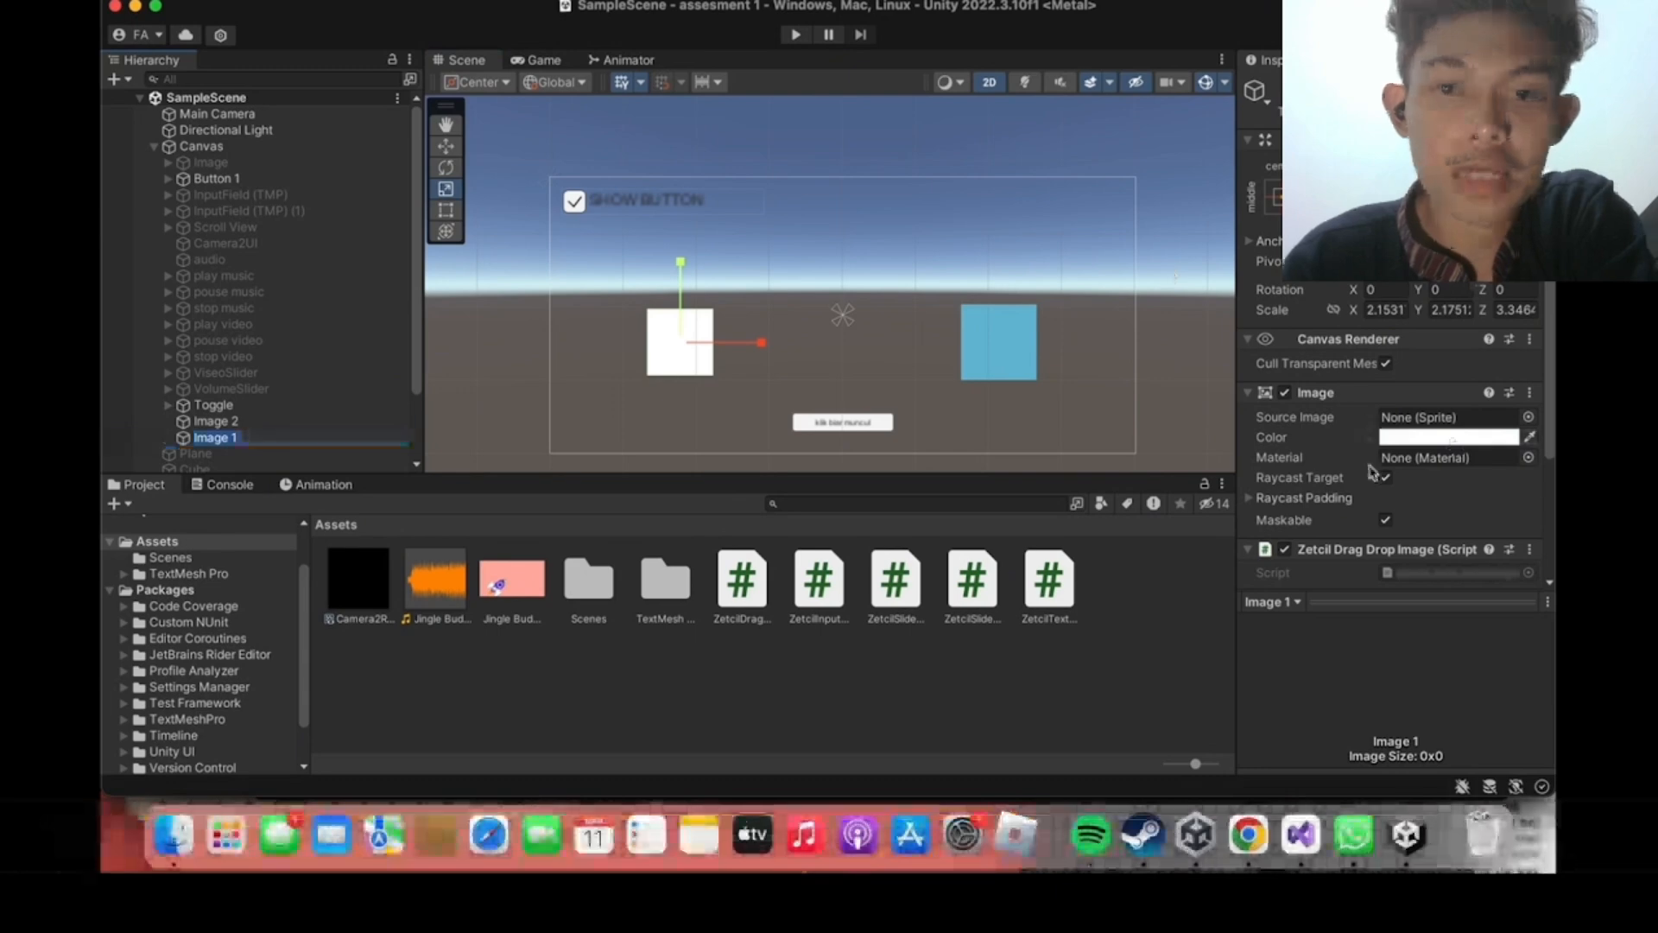
scroll(1460, 453, "down", 10)
left_click(1481, 462)
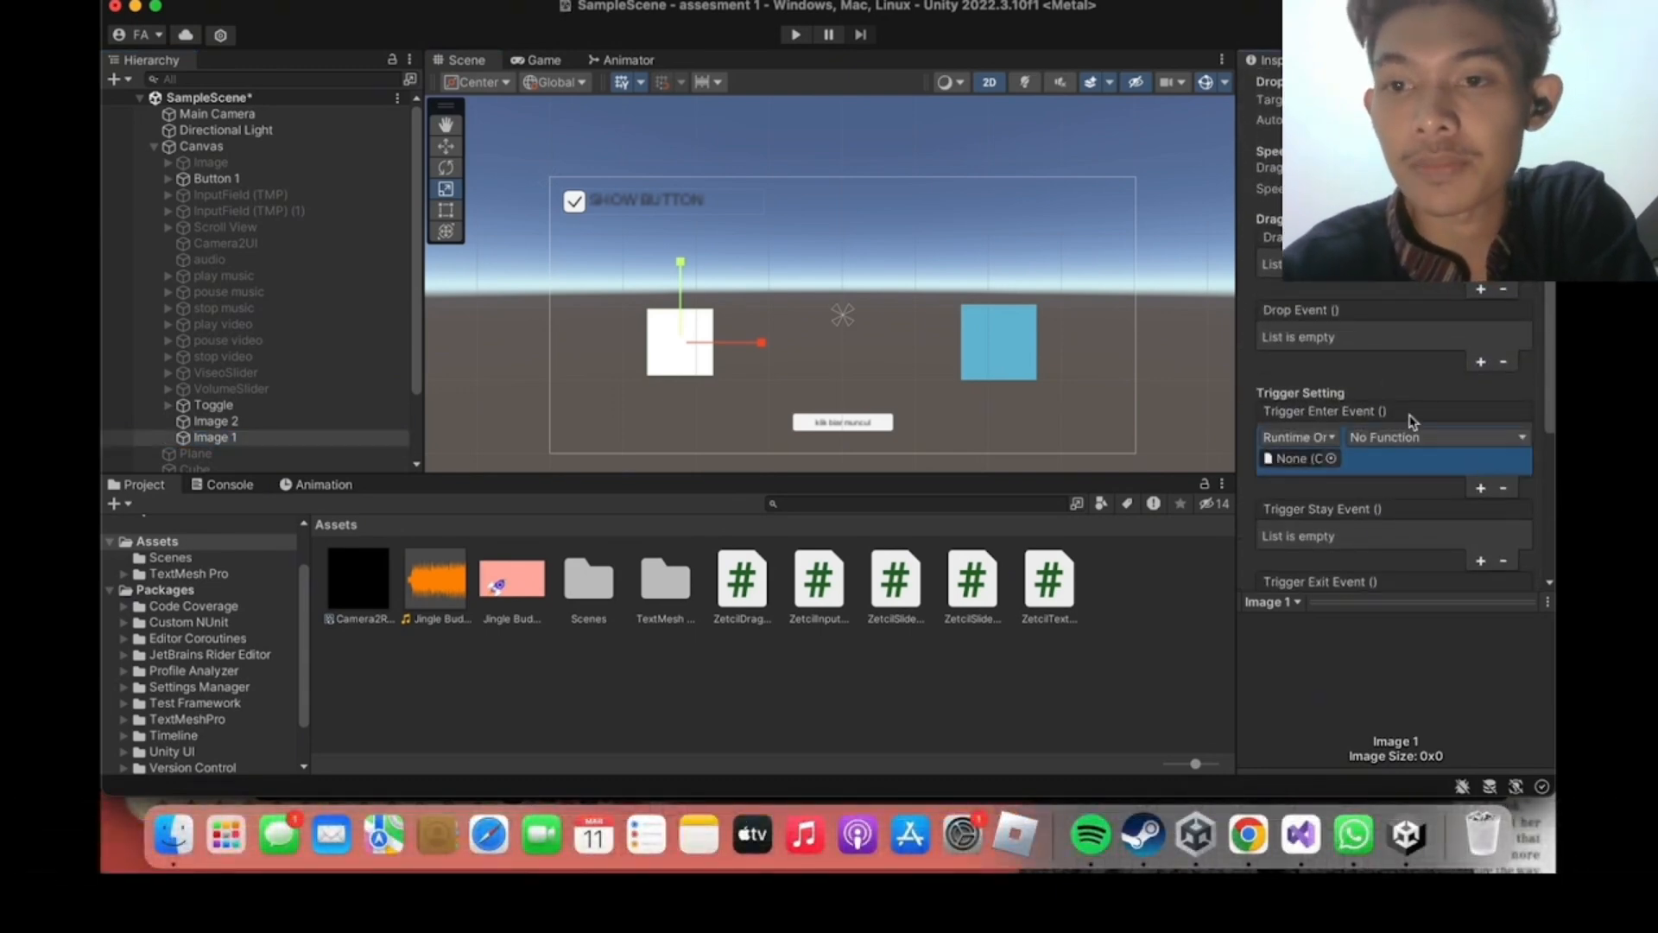
left_click_drag(251, 405, 1304, 458)
left_click(1399, 437)
mouse_move(1408, 493)
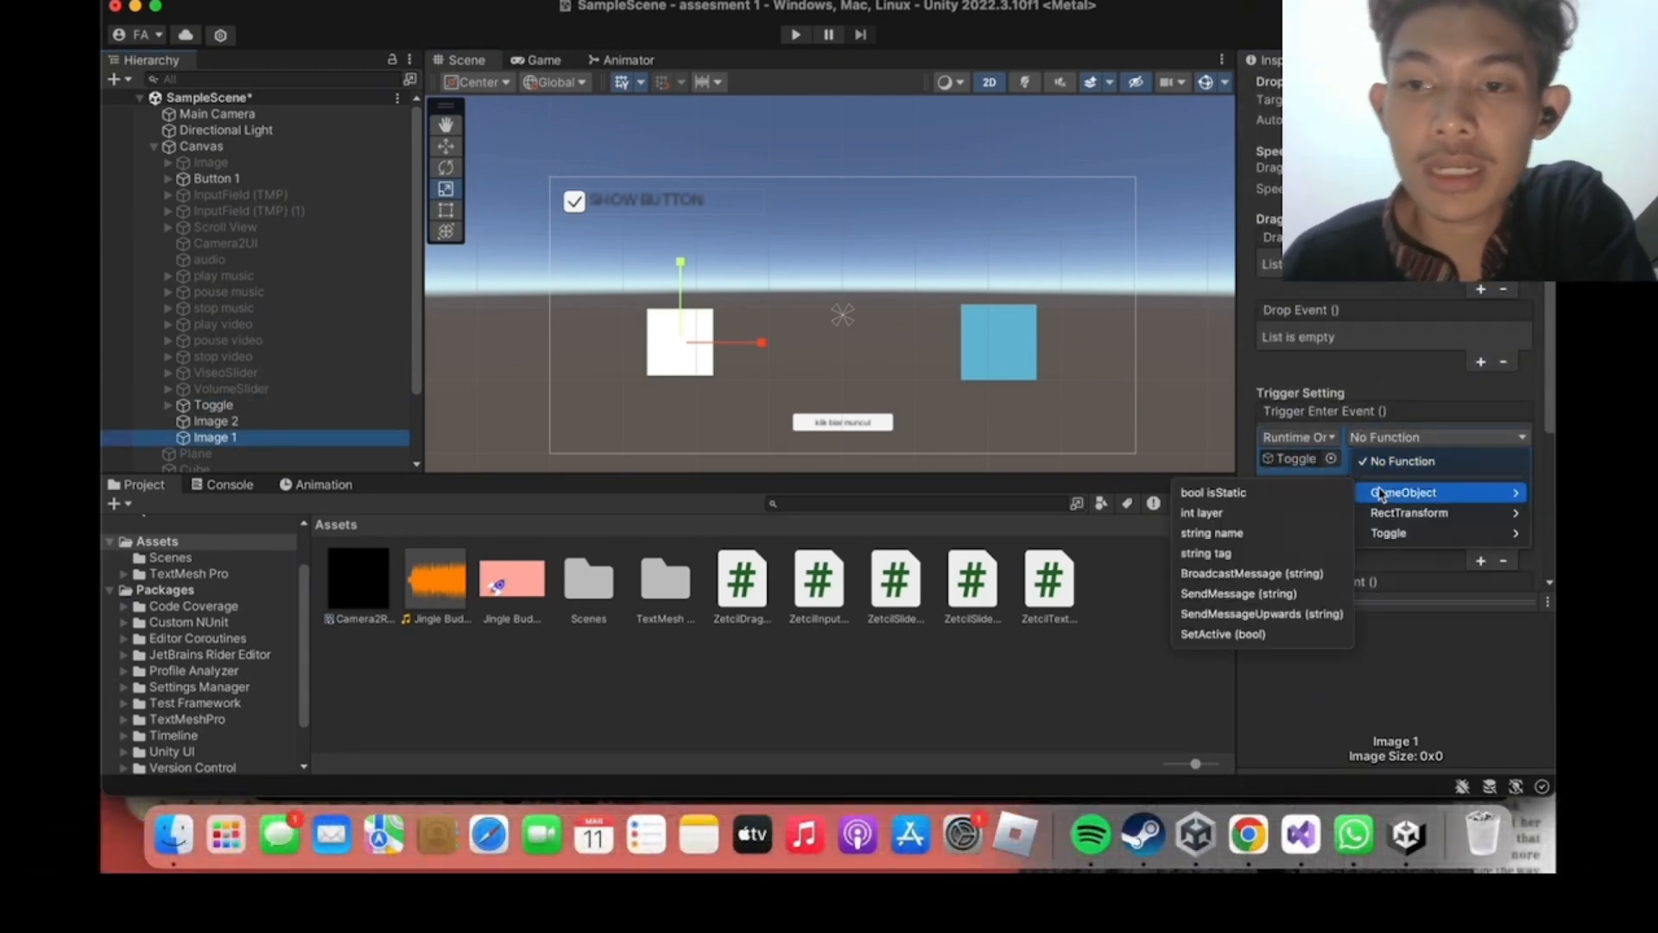
left_click(1209, 636)
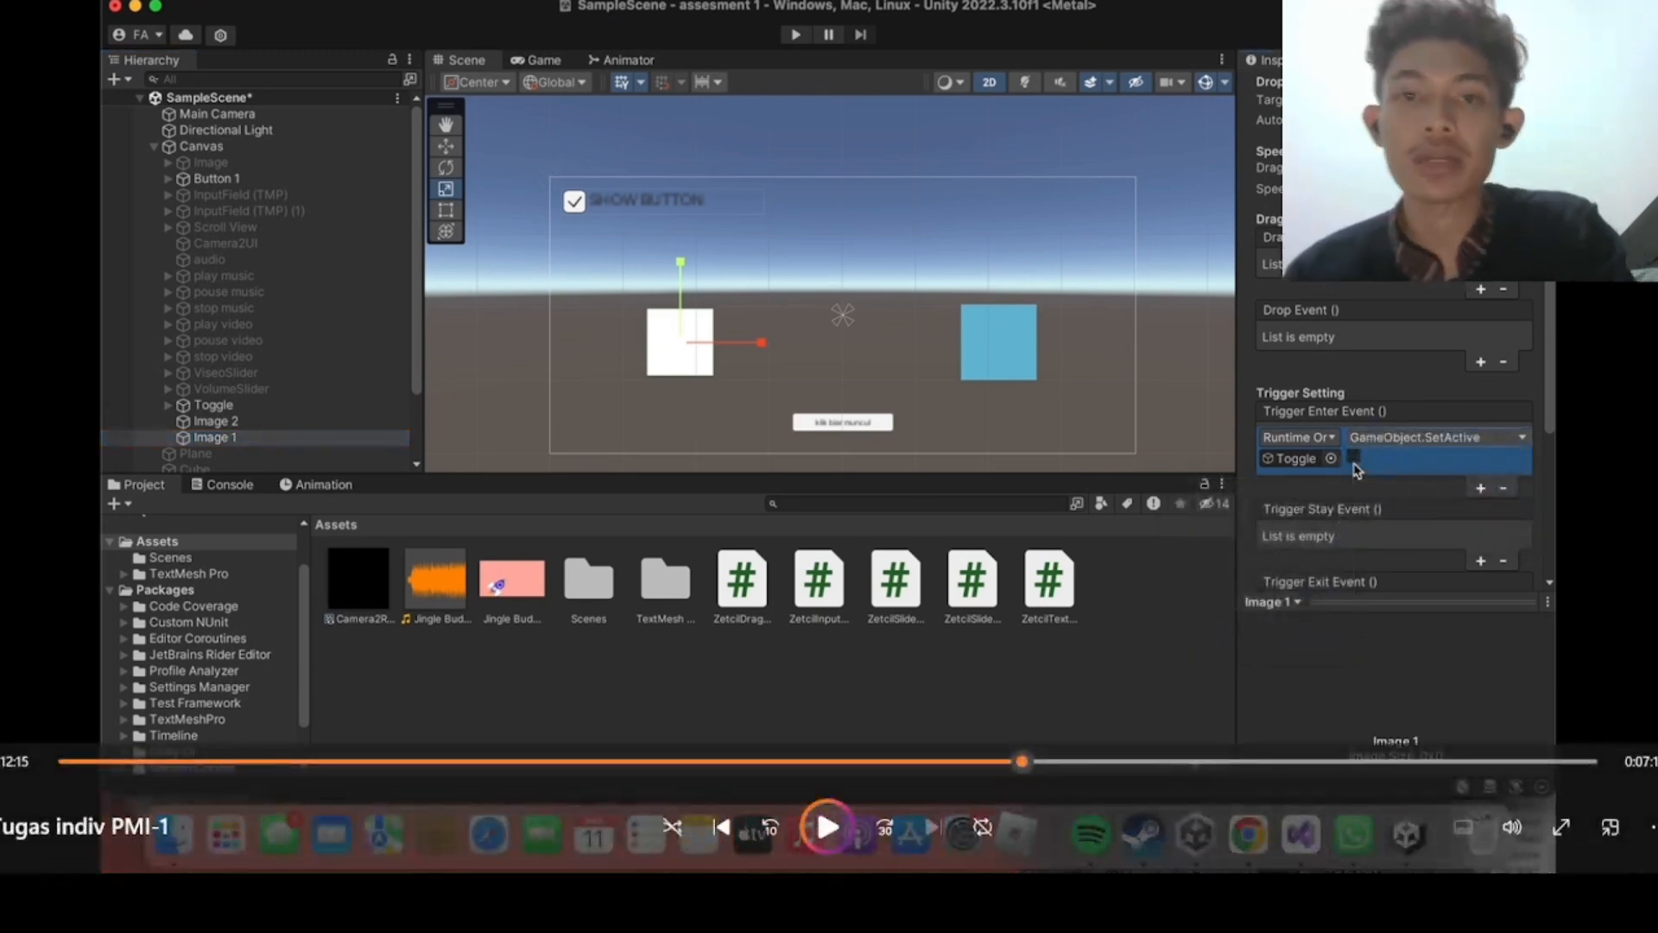
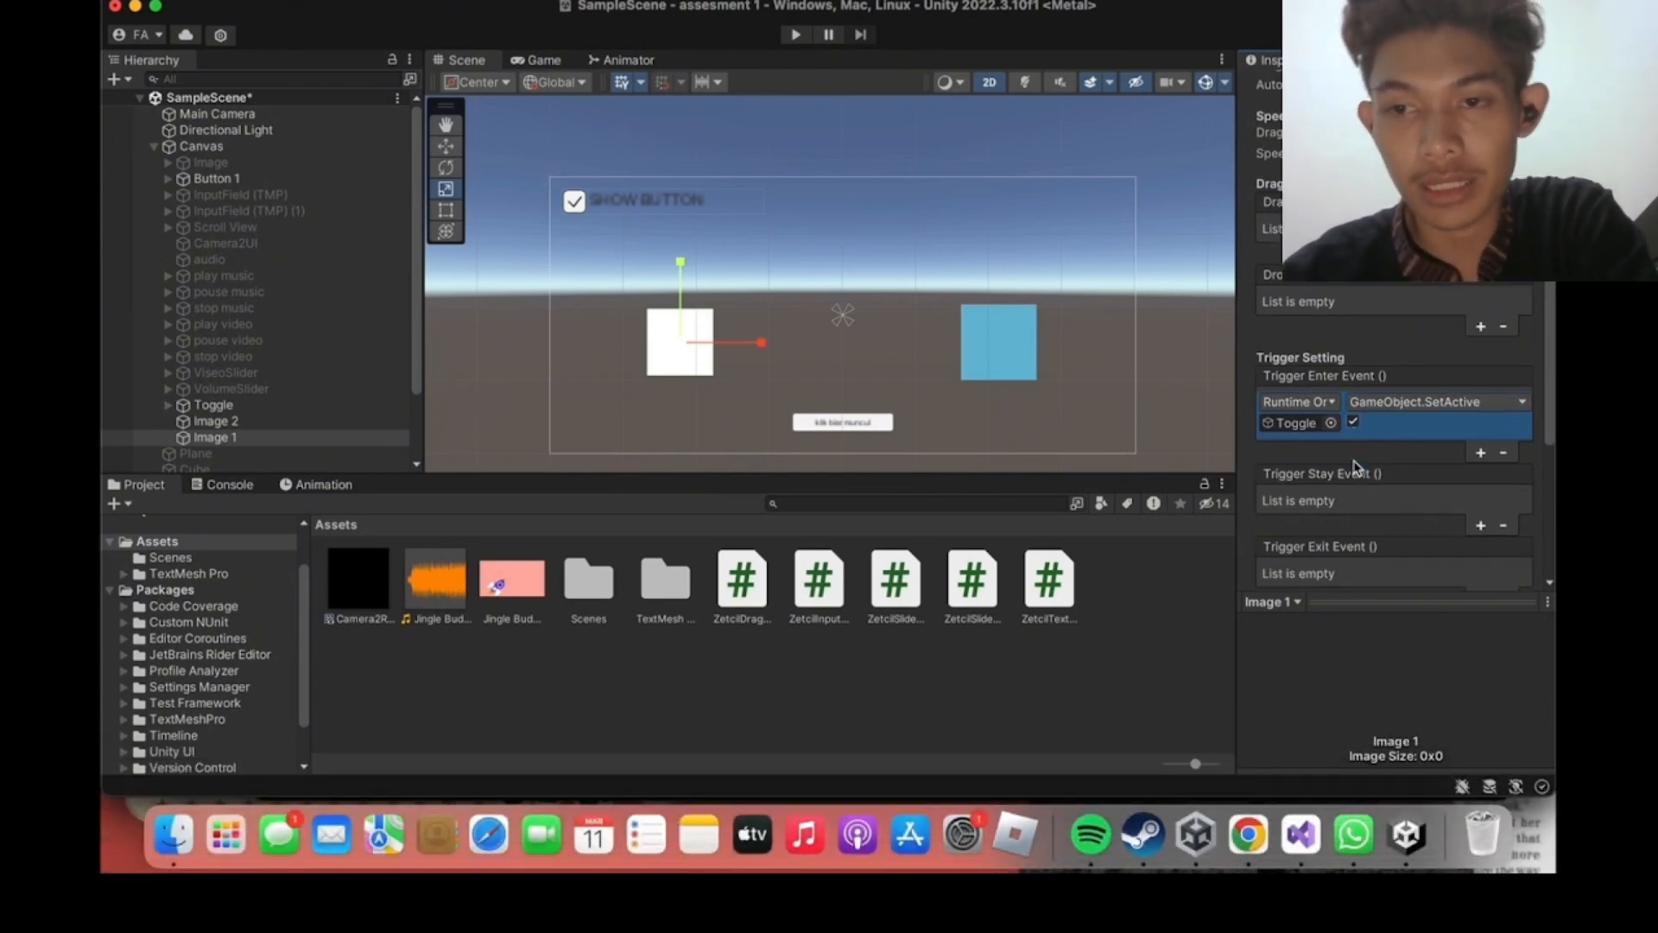
Add an entry to Image 1's Trigger Exit Event, deactivate the Toggle object, and run the scene.
key("space")
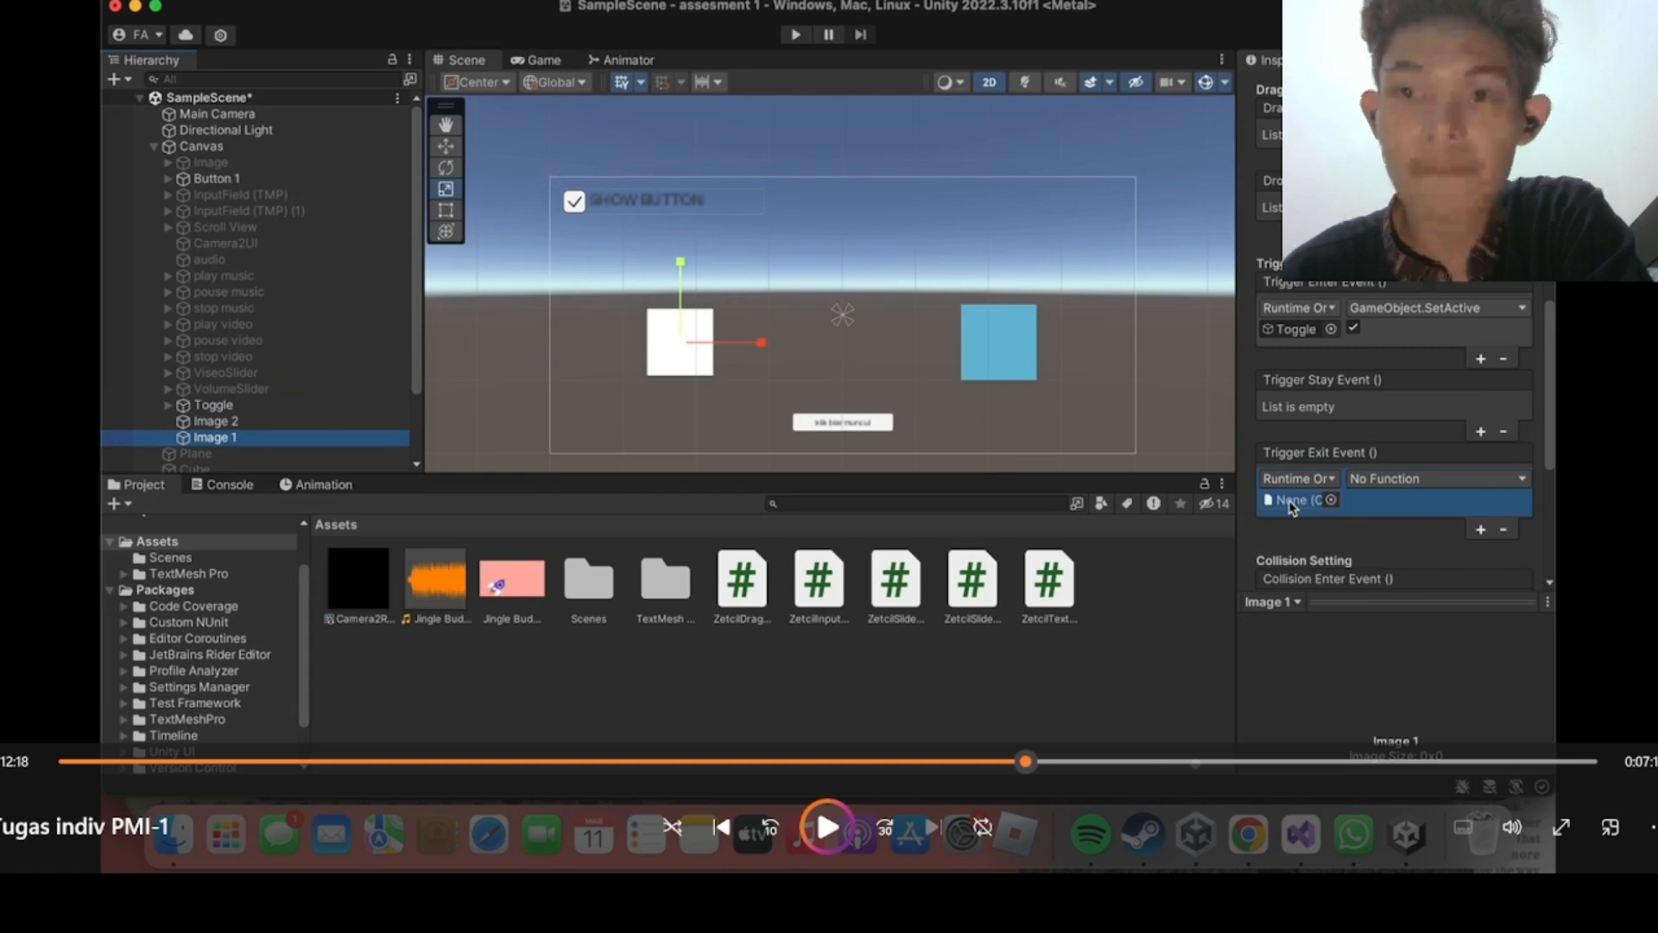
key("space")
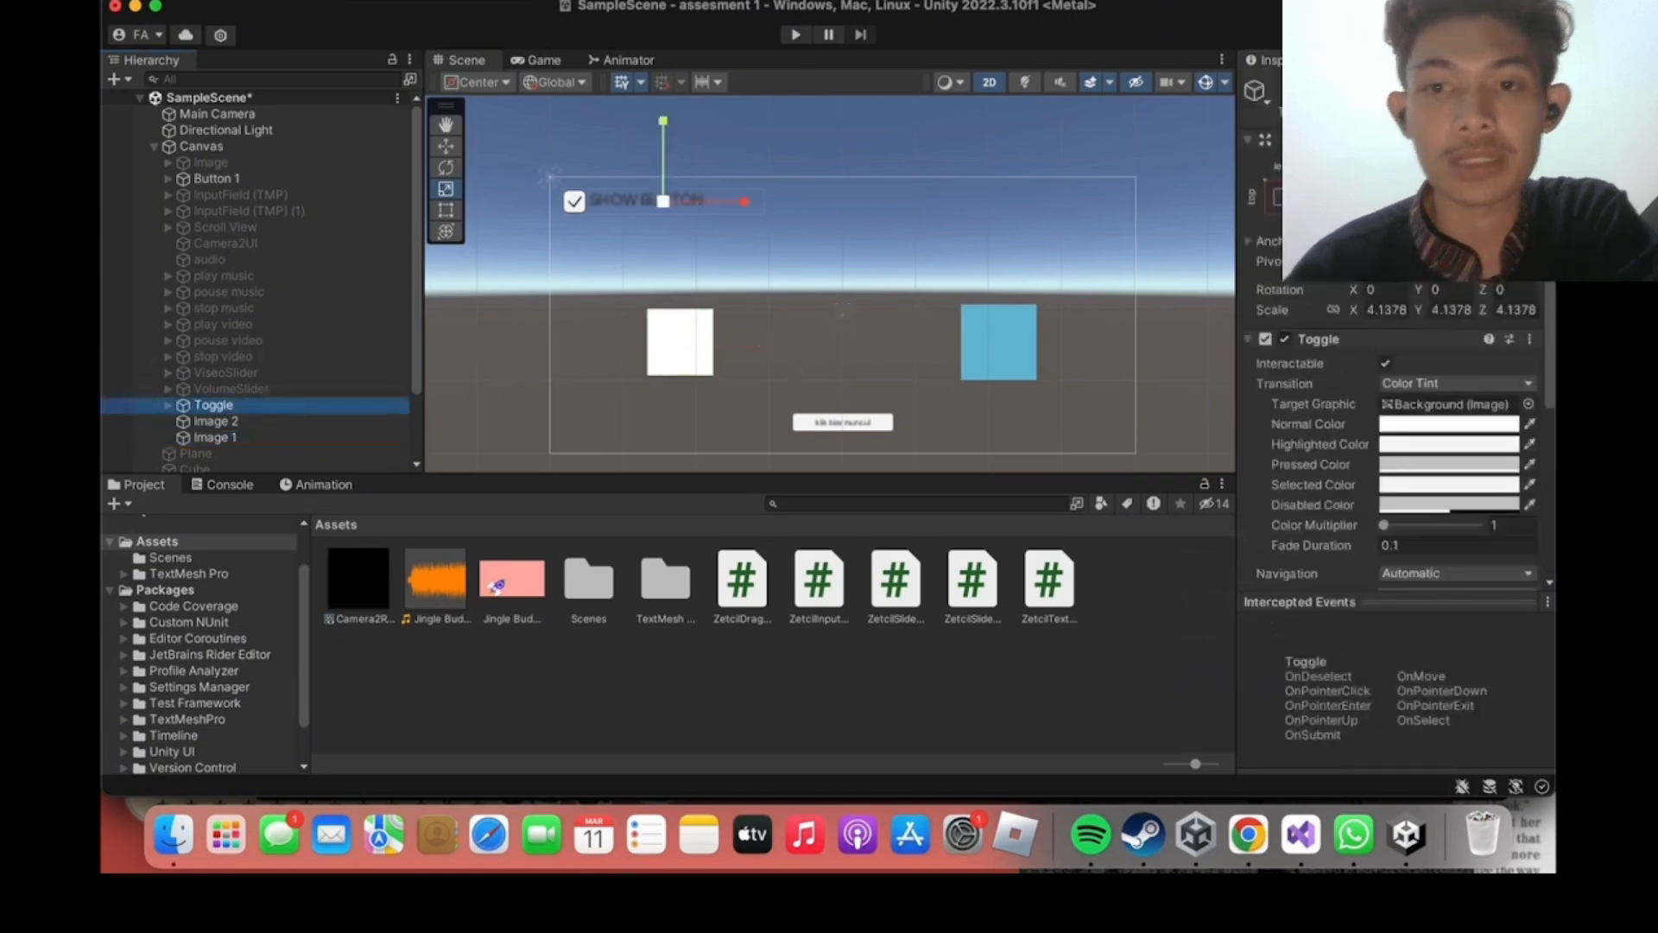
key("space")
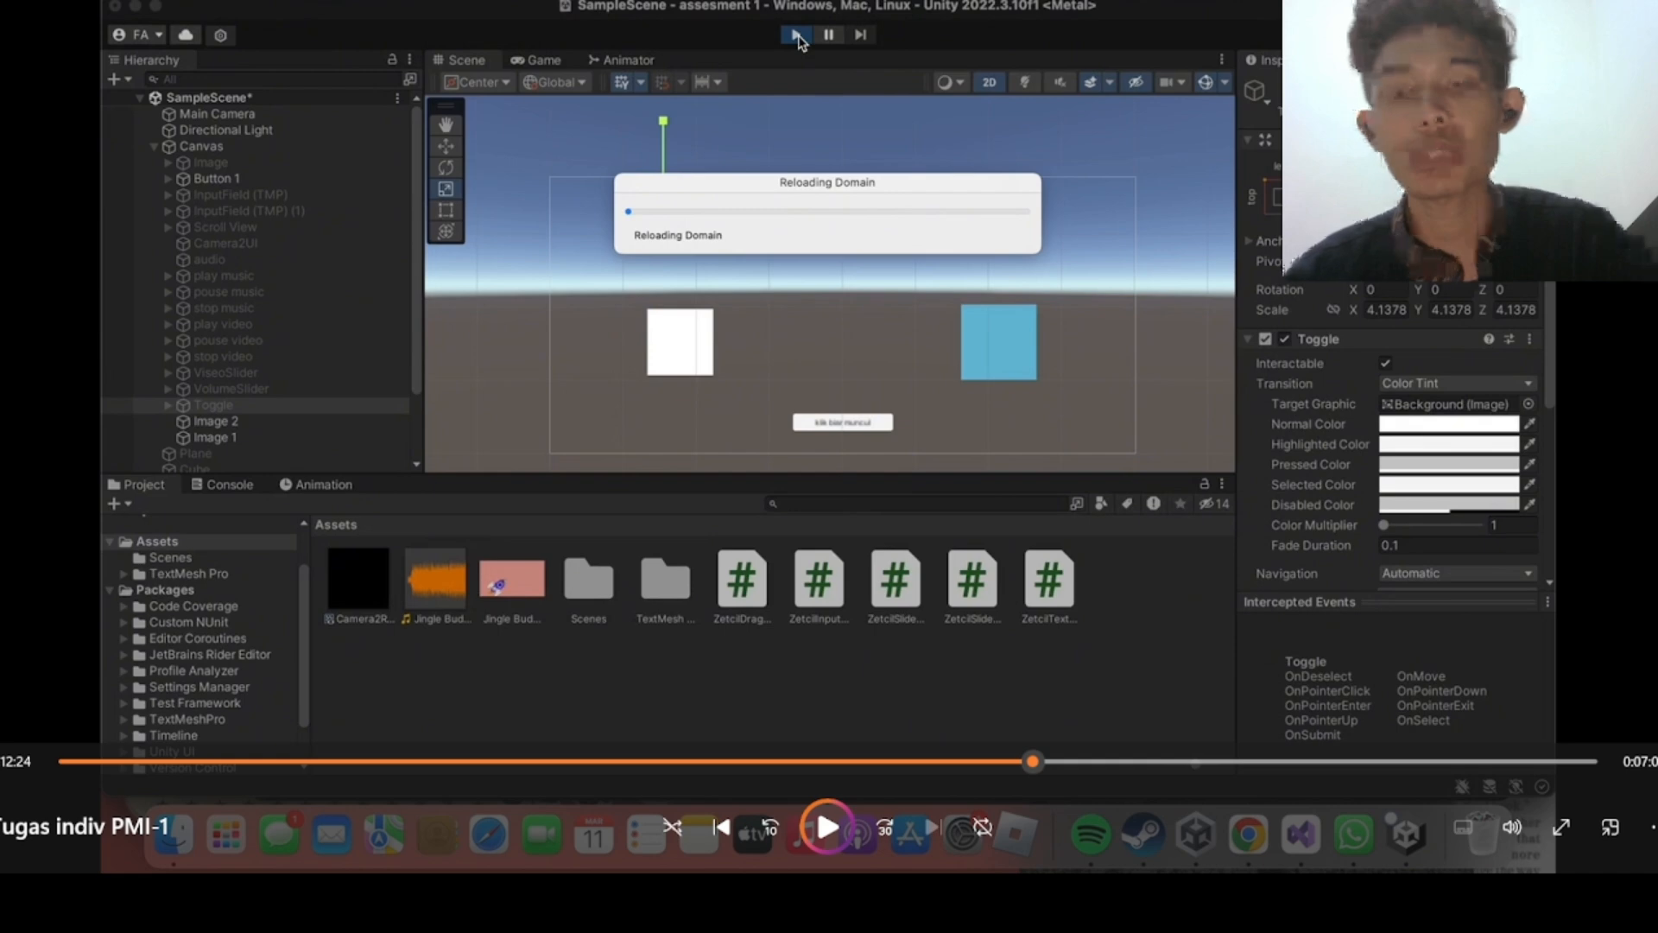
Test the trigger in play mode by dropping the white image on the blue one and unchecking the SHOW BUTTON toggle.
key("space")
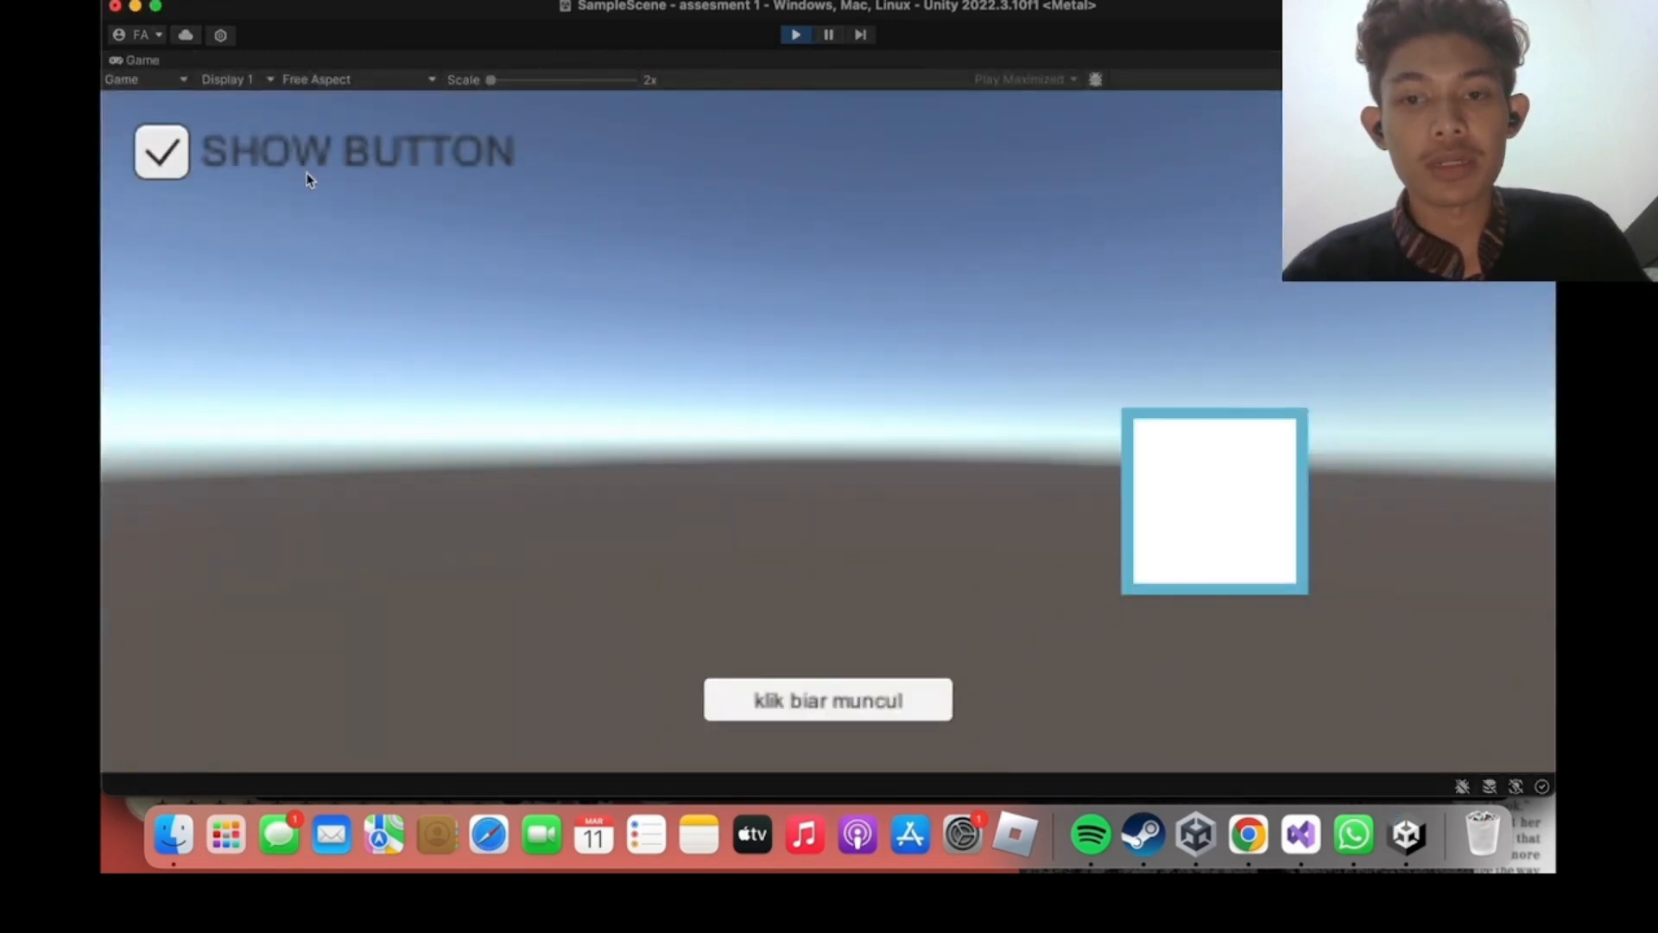
key("space")
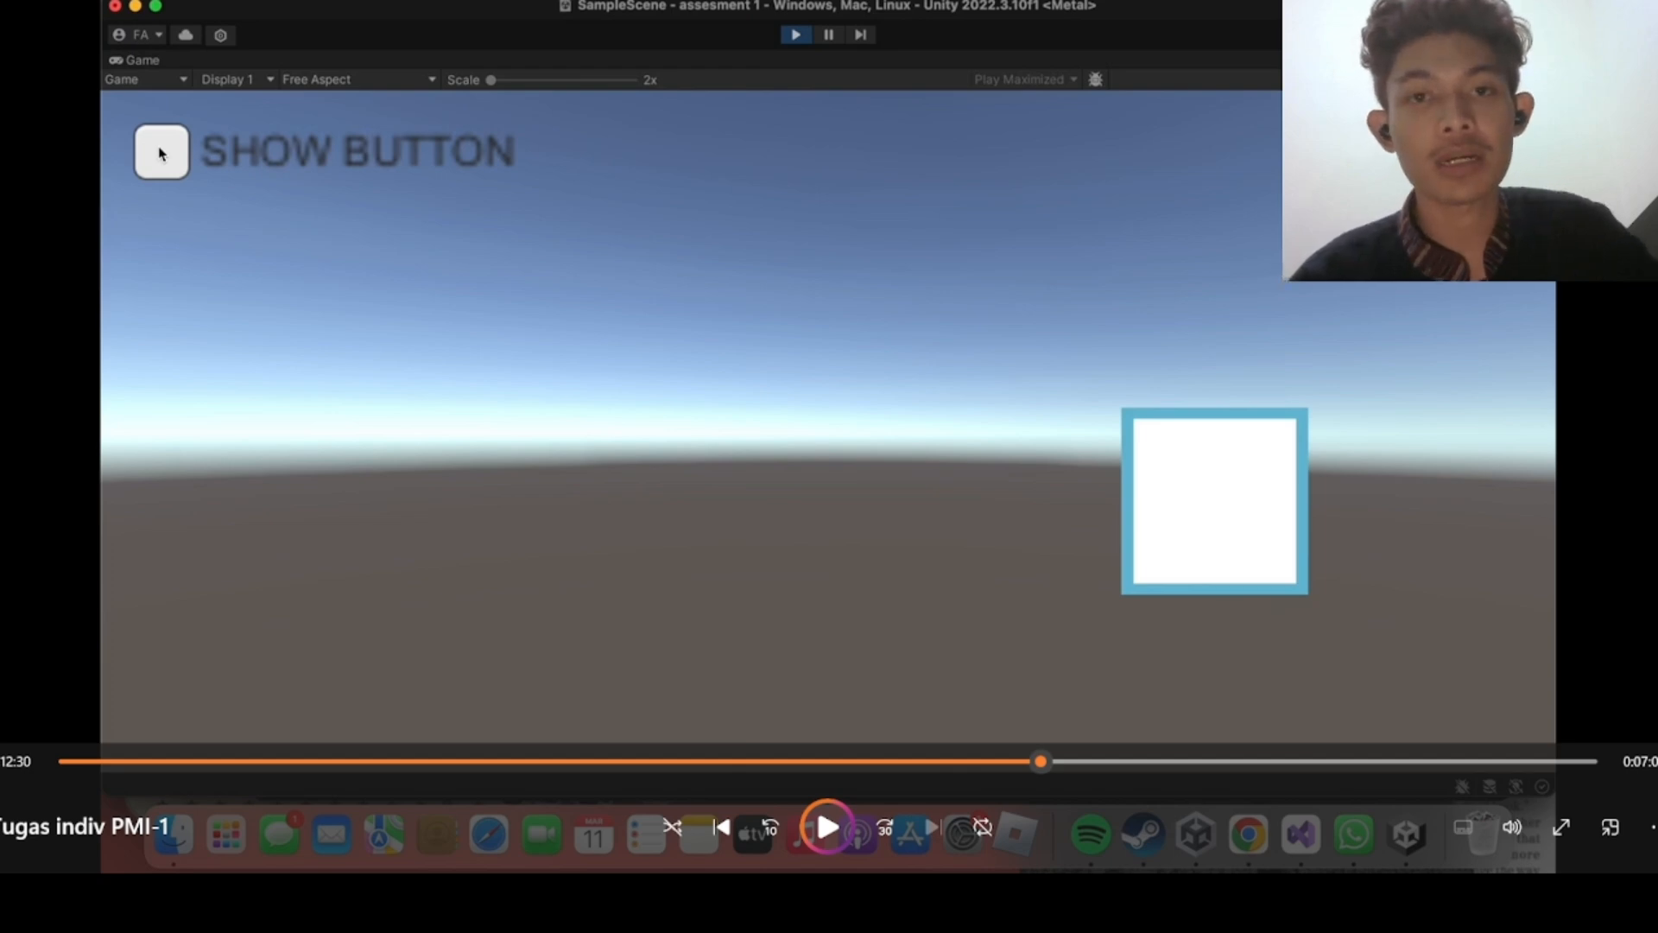
key("space")
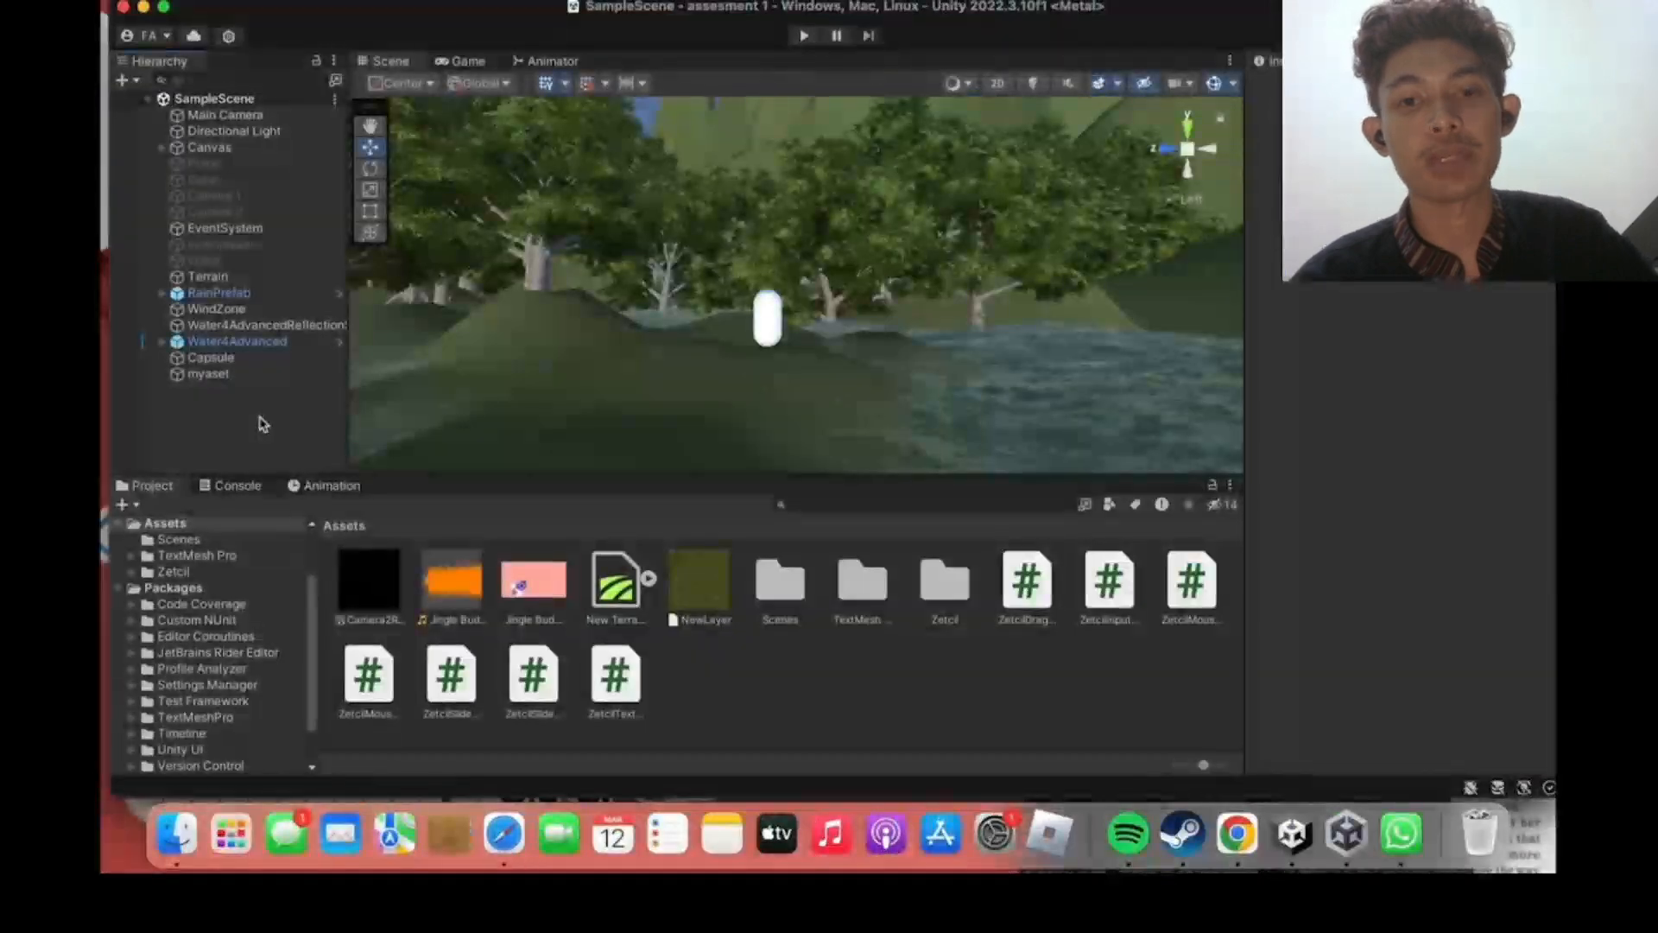
Add a 3D cube to the scene and place it on the ground in front of the trees, beside the Capsule.
key("space")
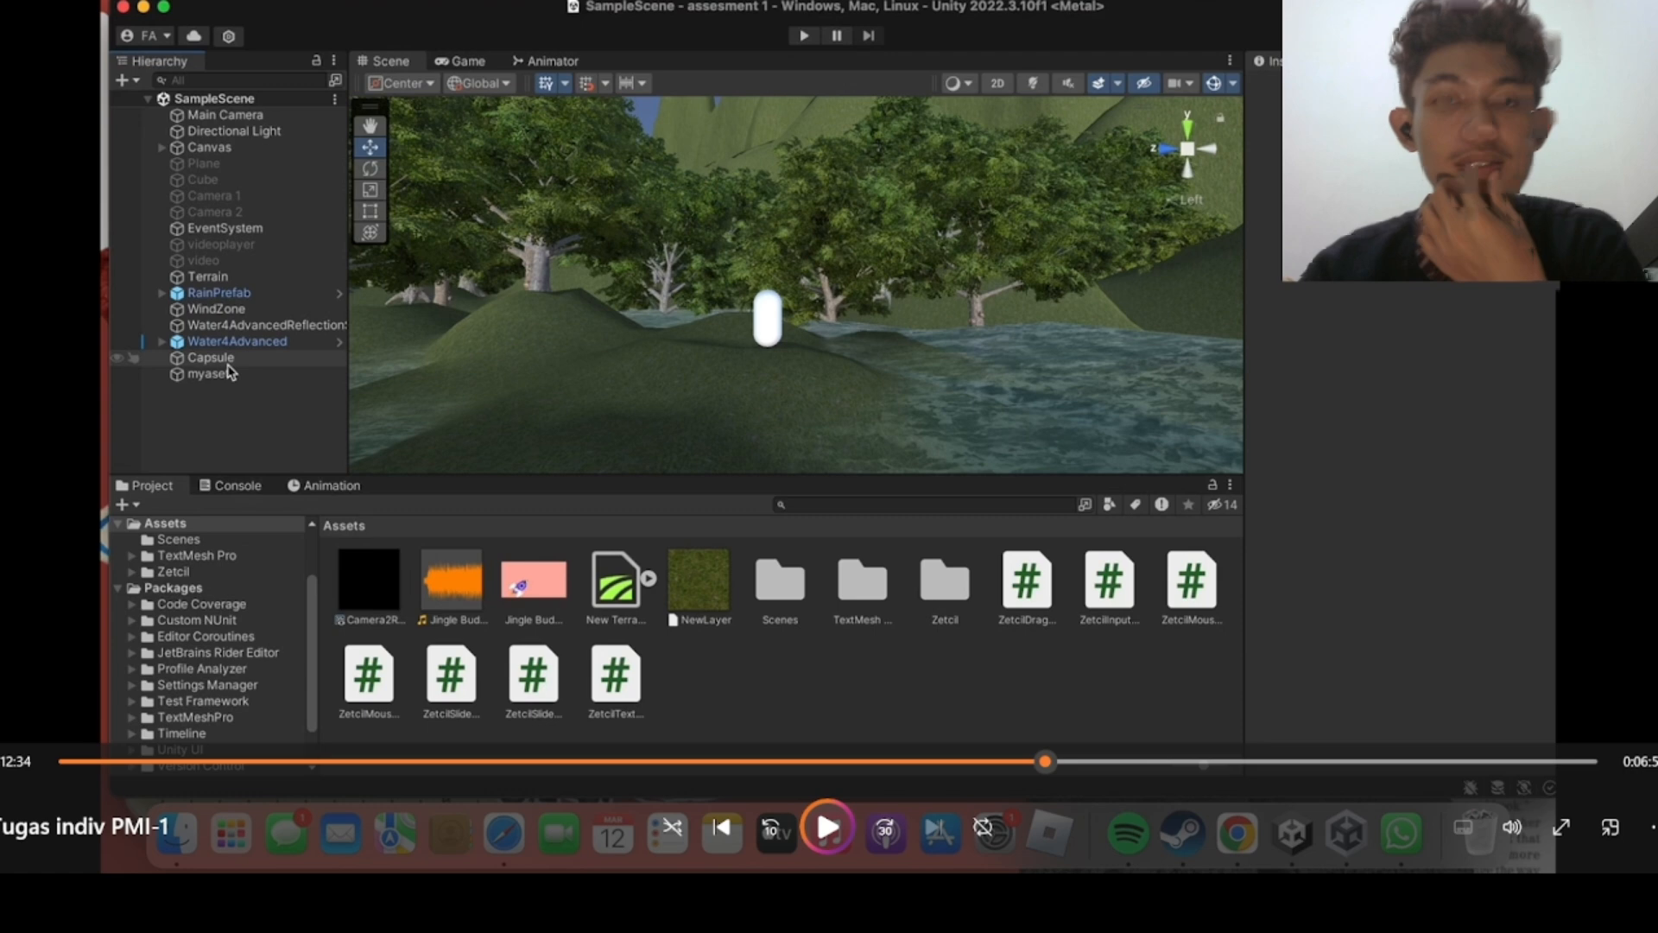
key("space")
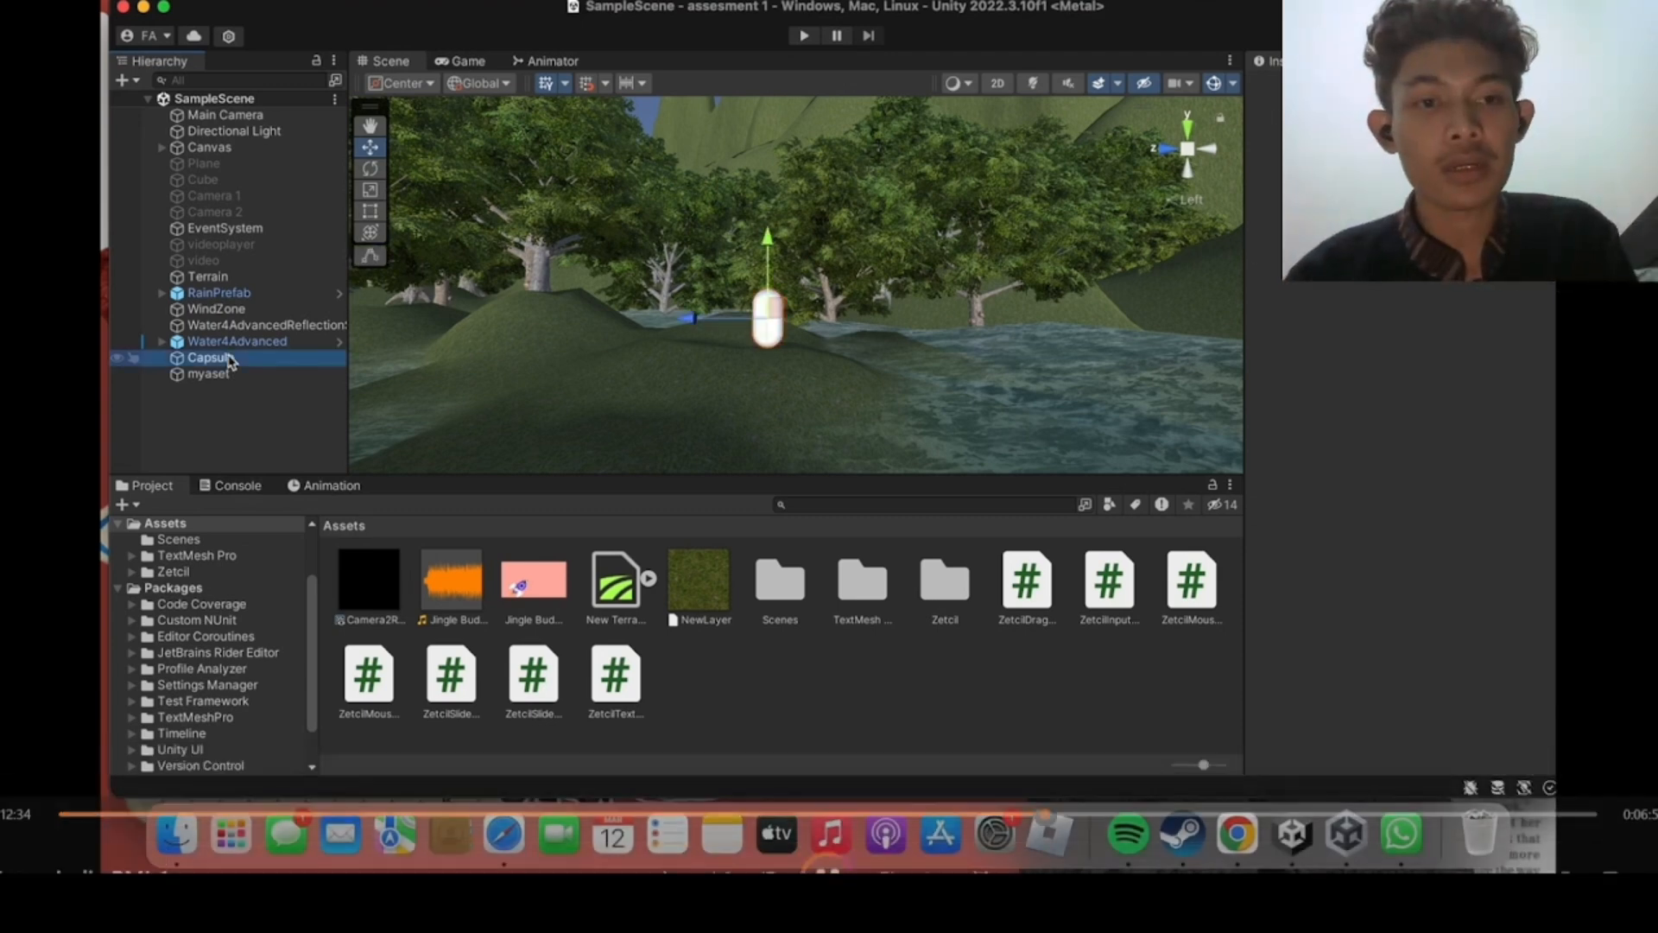
right_click(261, 429)
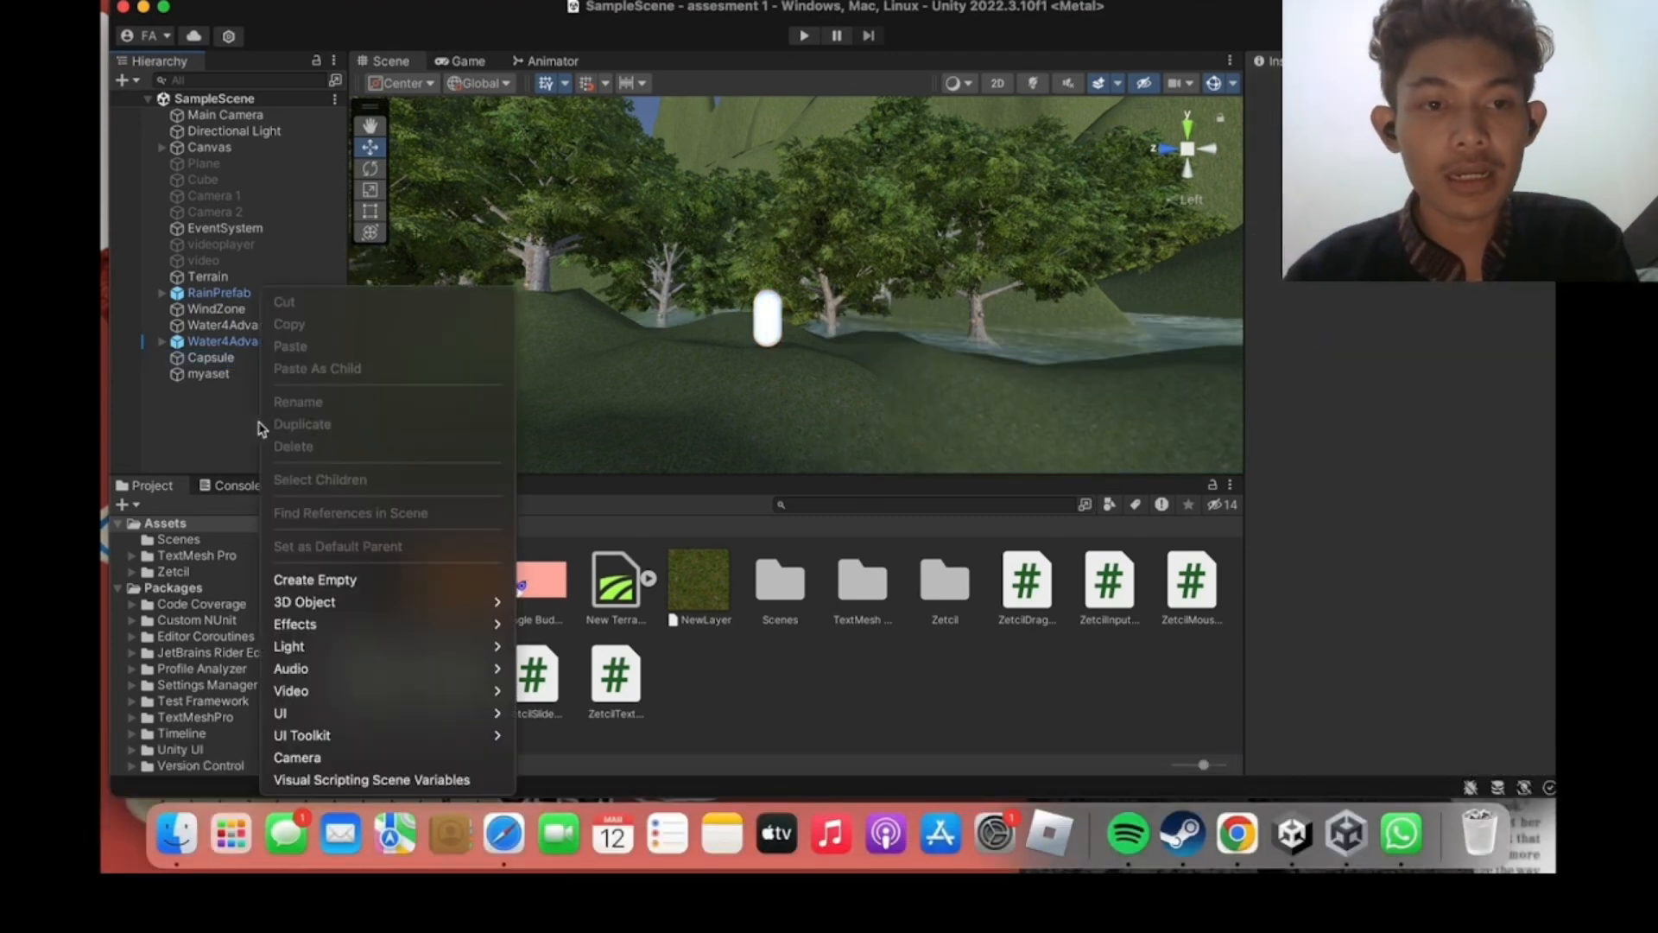
mouse_move(484, 602)
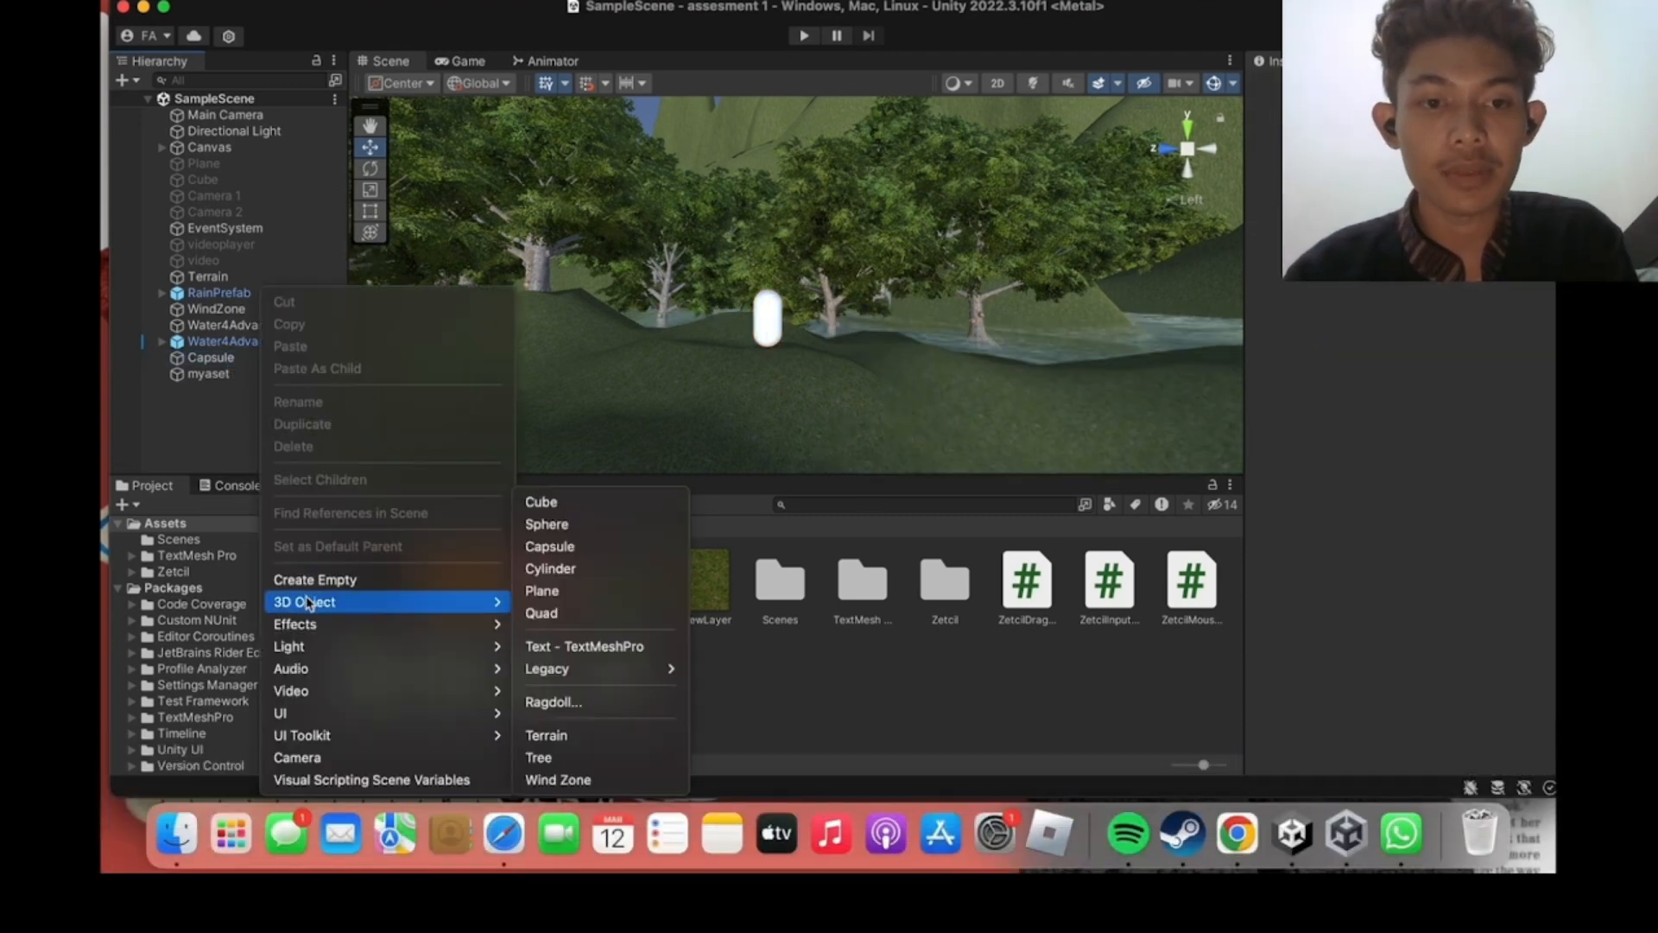
left_click(548, 511)
key("space")
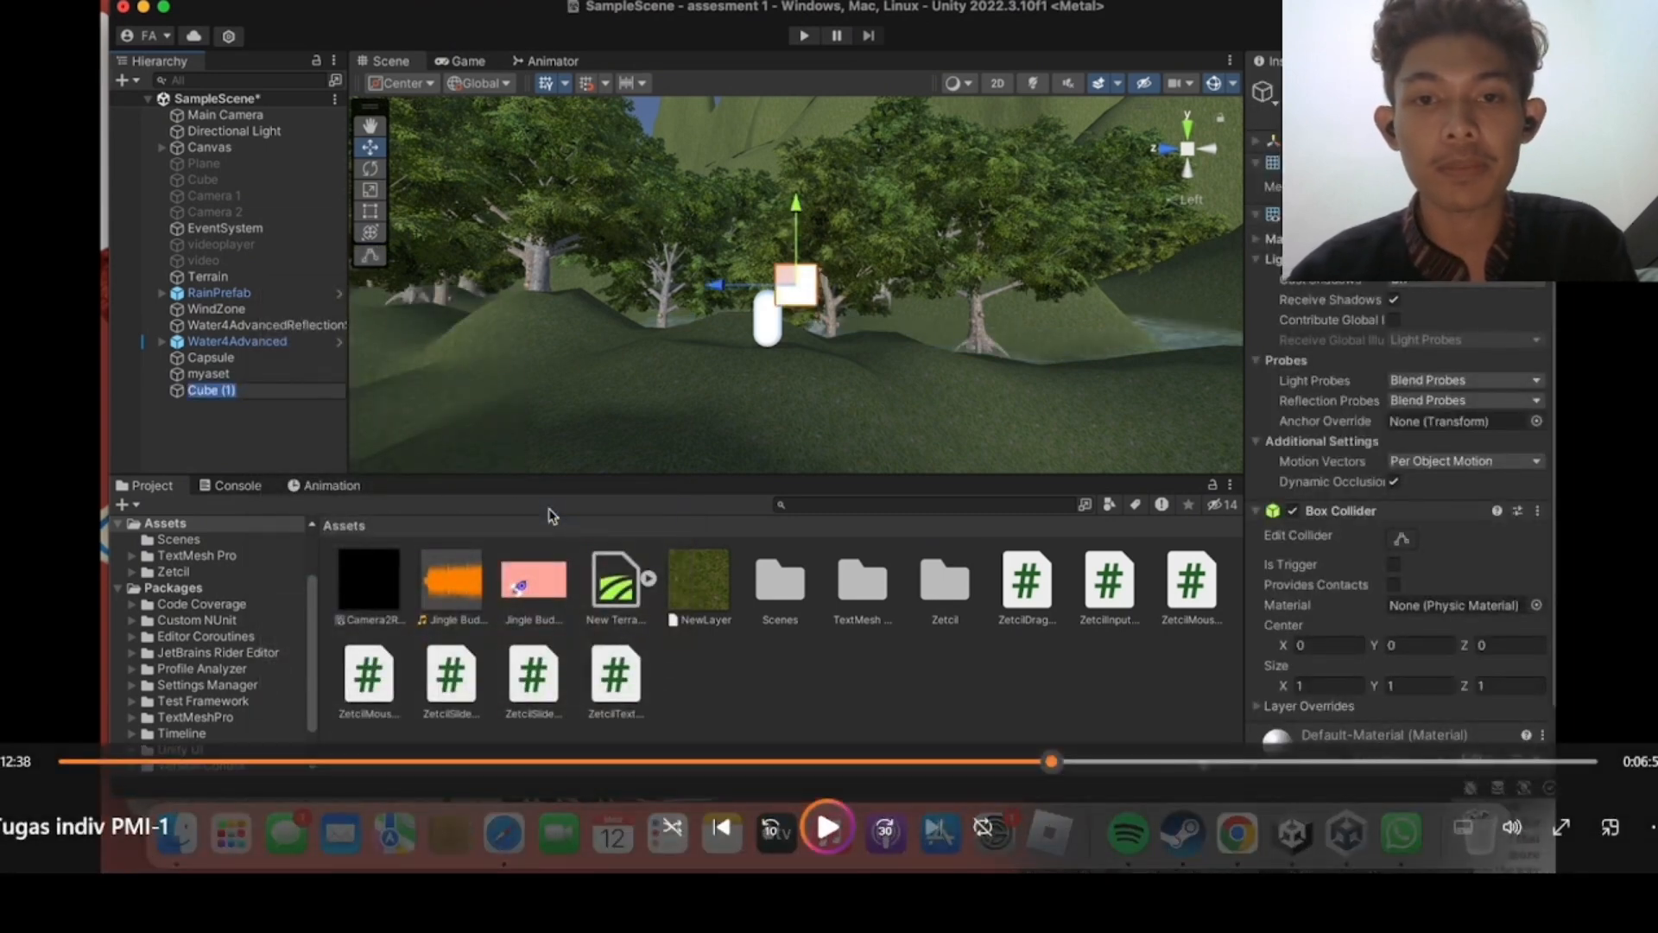
key("space")
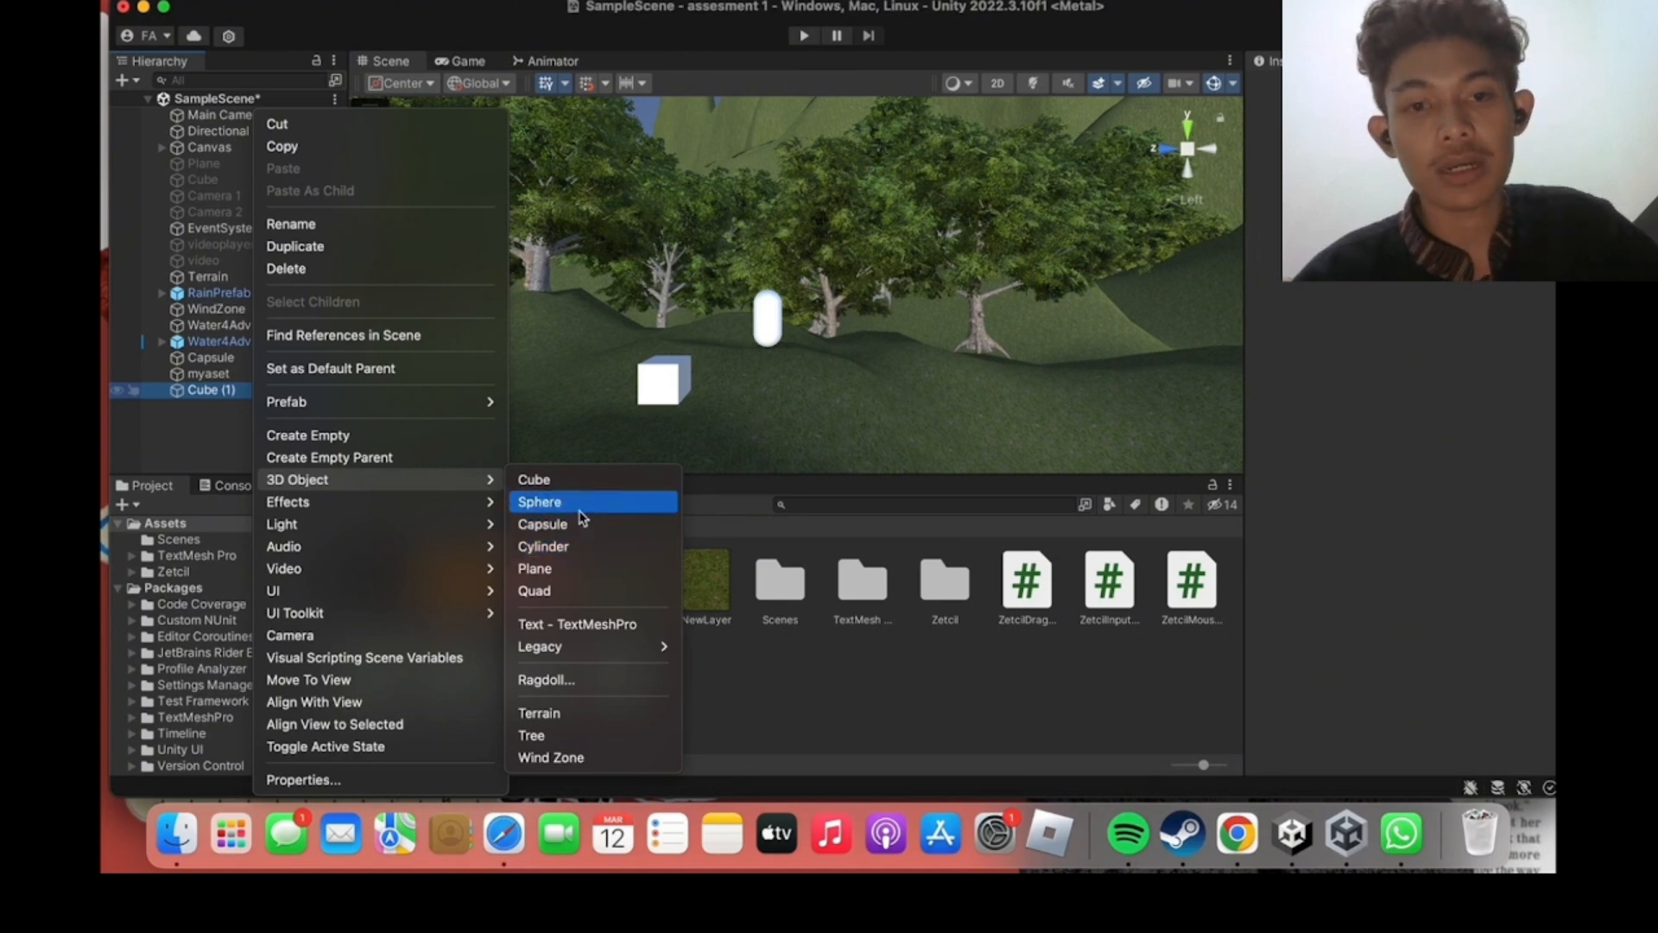
Add a cylinder as a child of Cube (1) and raise it so it stands on the cube.
left_click(574, 549)
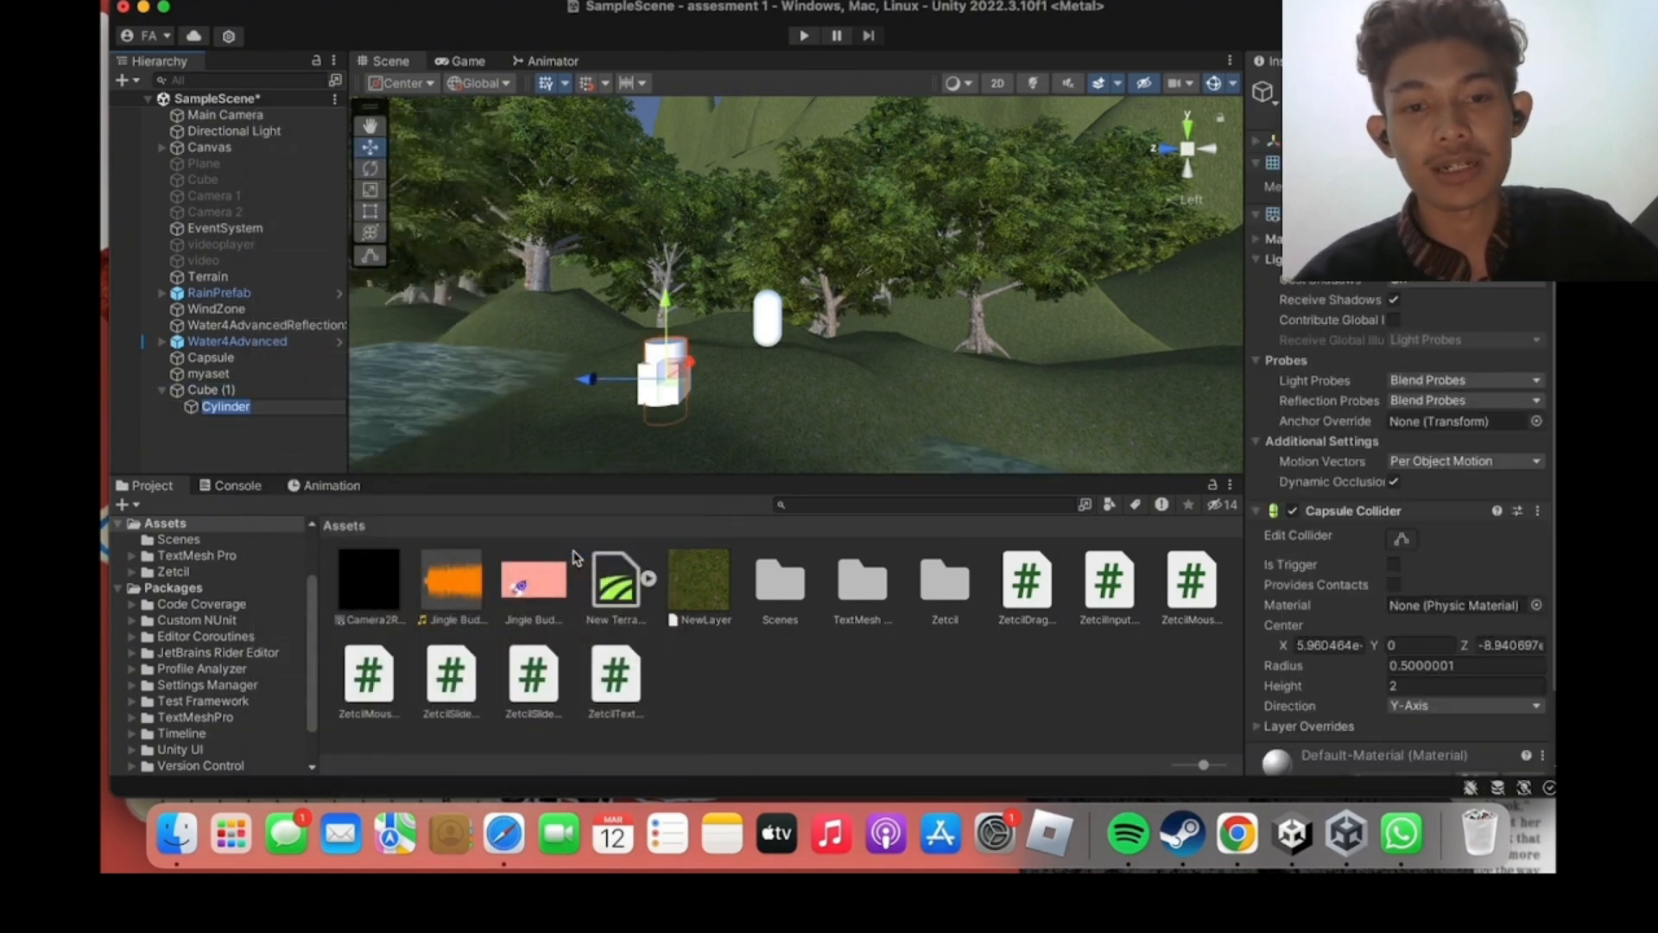
left_click(297, 448)
left_click(284, 405)
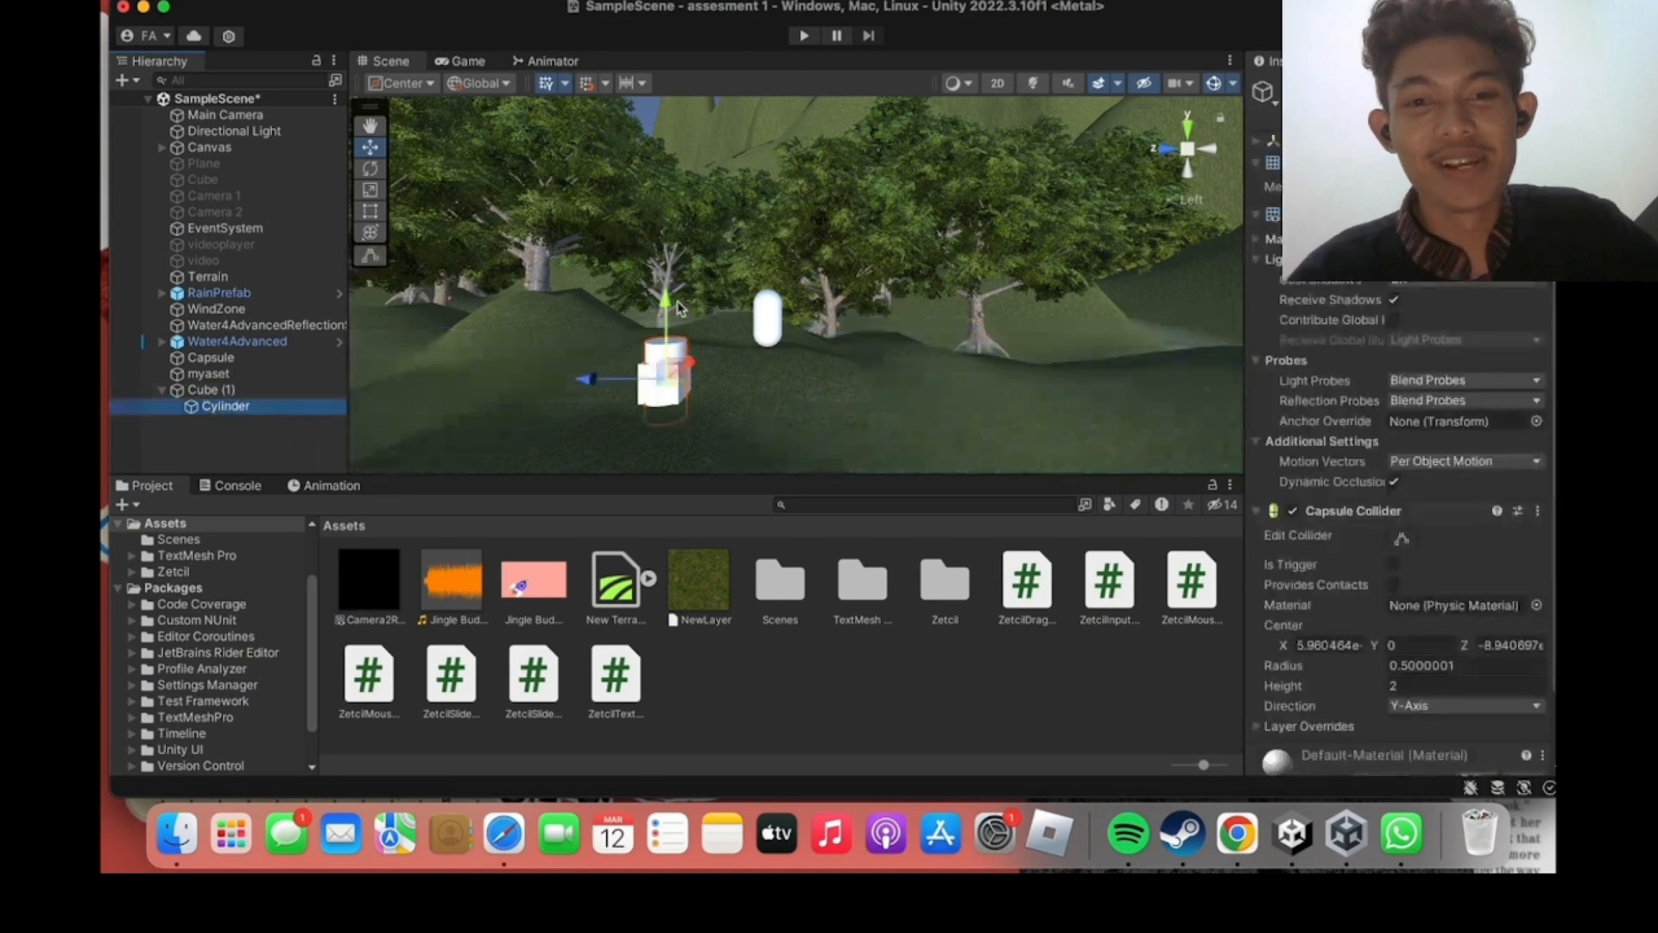
left_click_drag(678, 308, 672, 289)
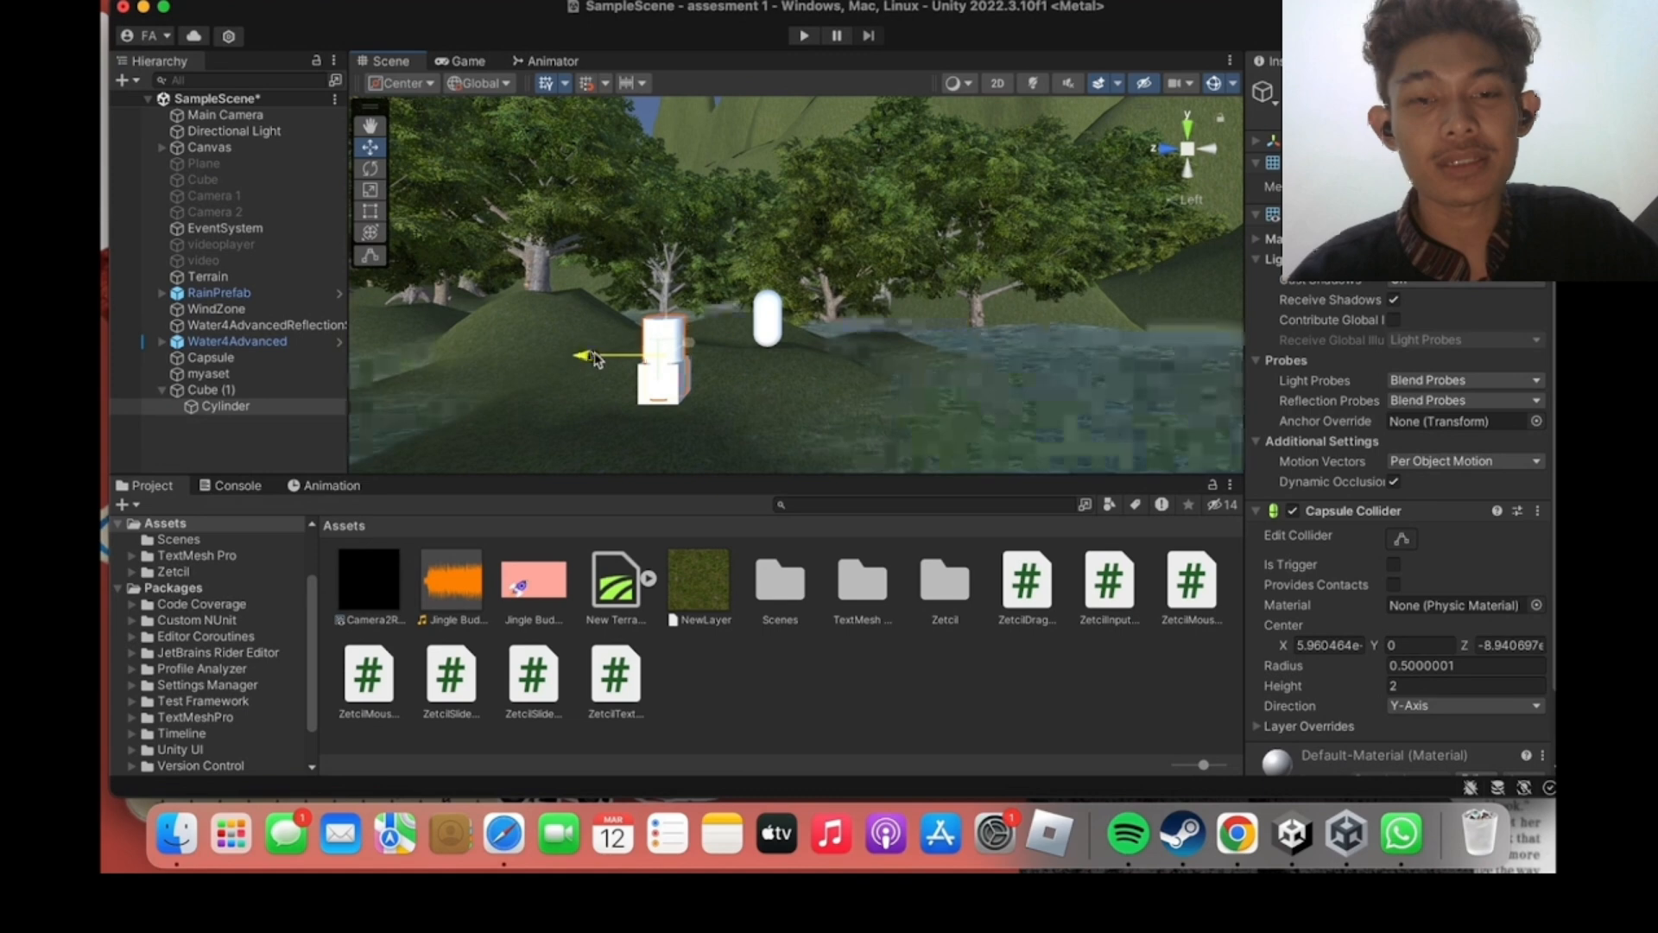
left_click(299, 429)
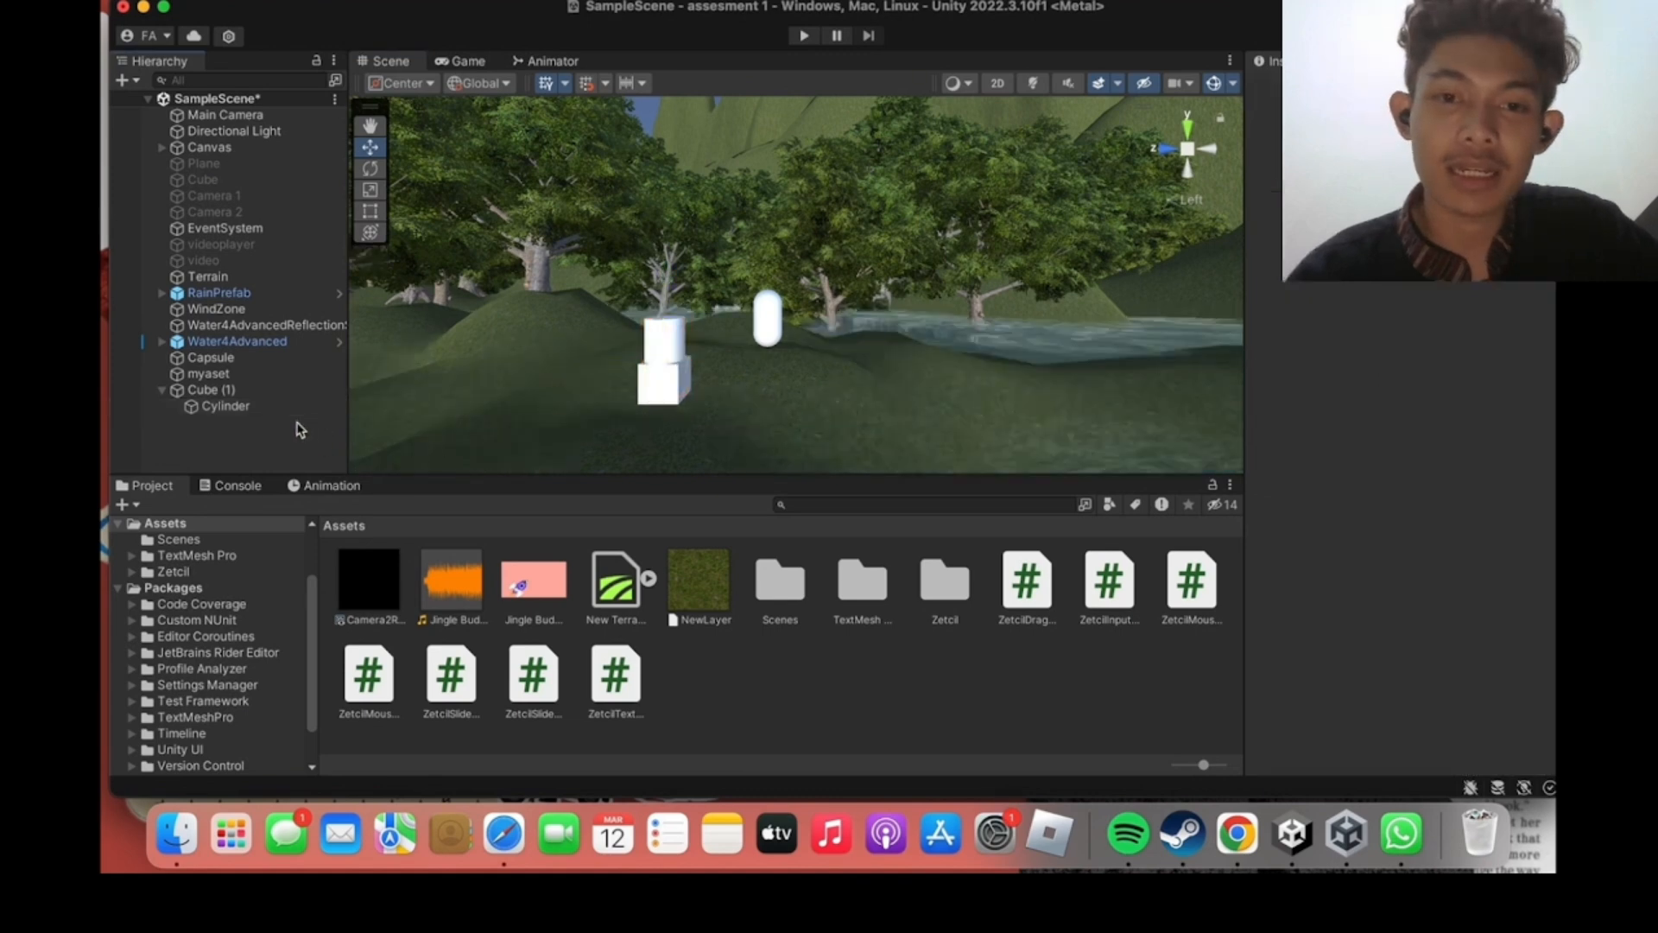
Save Cube (1) with its cylinder as a prefab in the Assets folder and rename the prefab aset.
left_click(164, 390)
left_click_drag(177, 390, 724, 698)
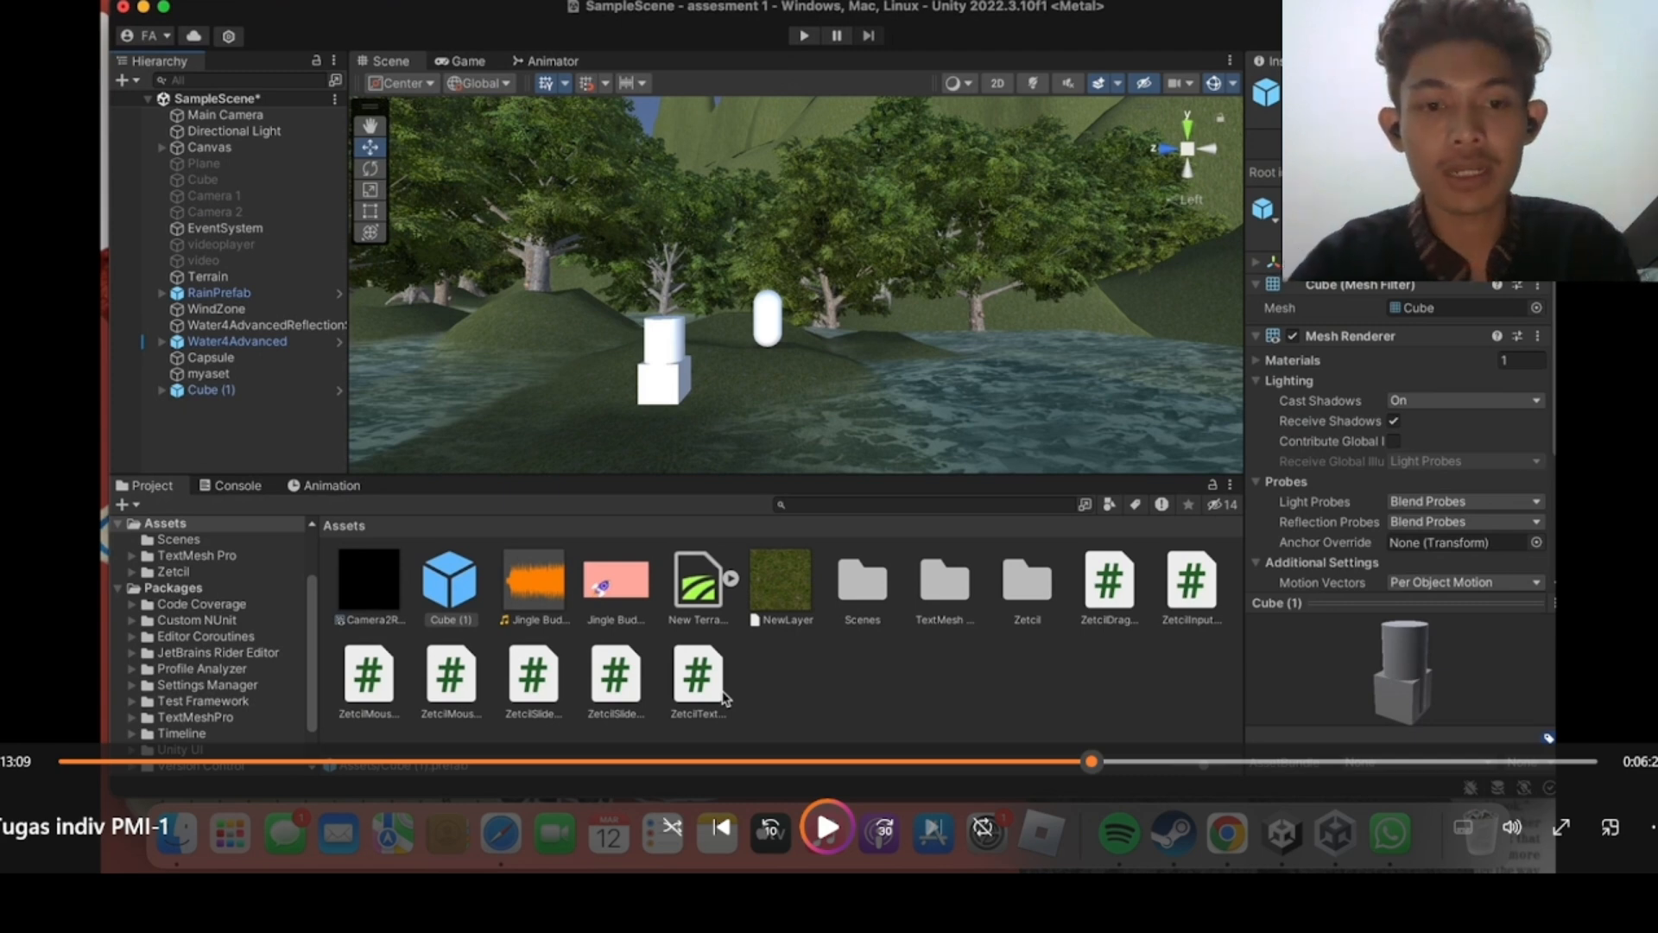
right_click(458, 619)
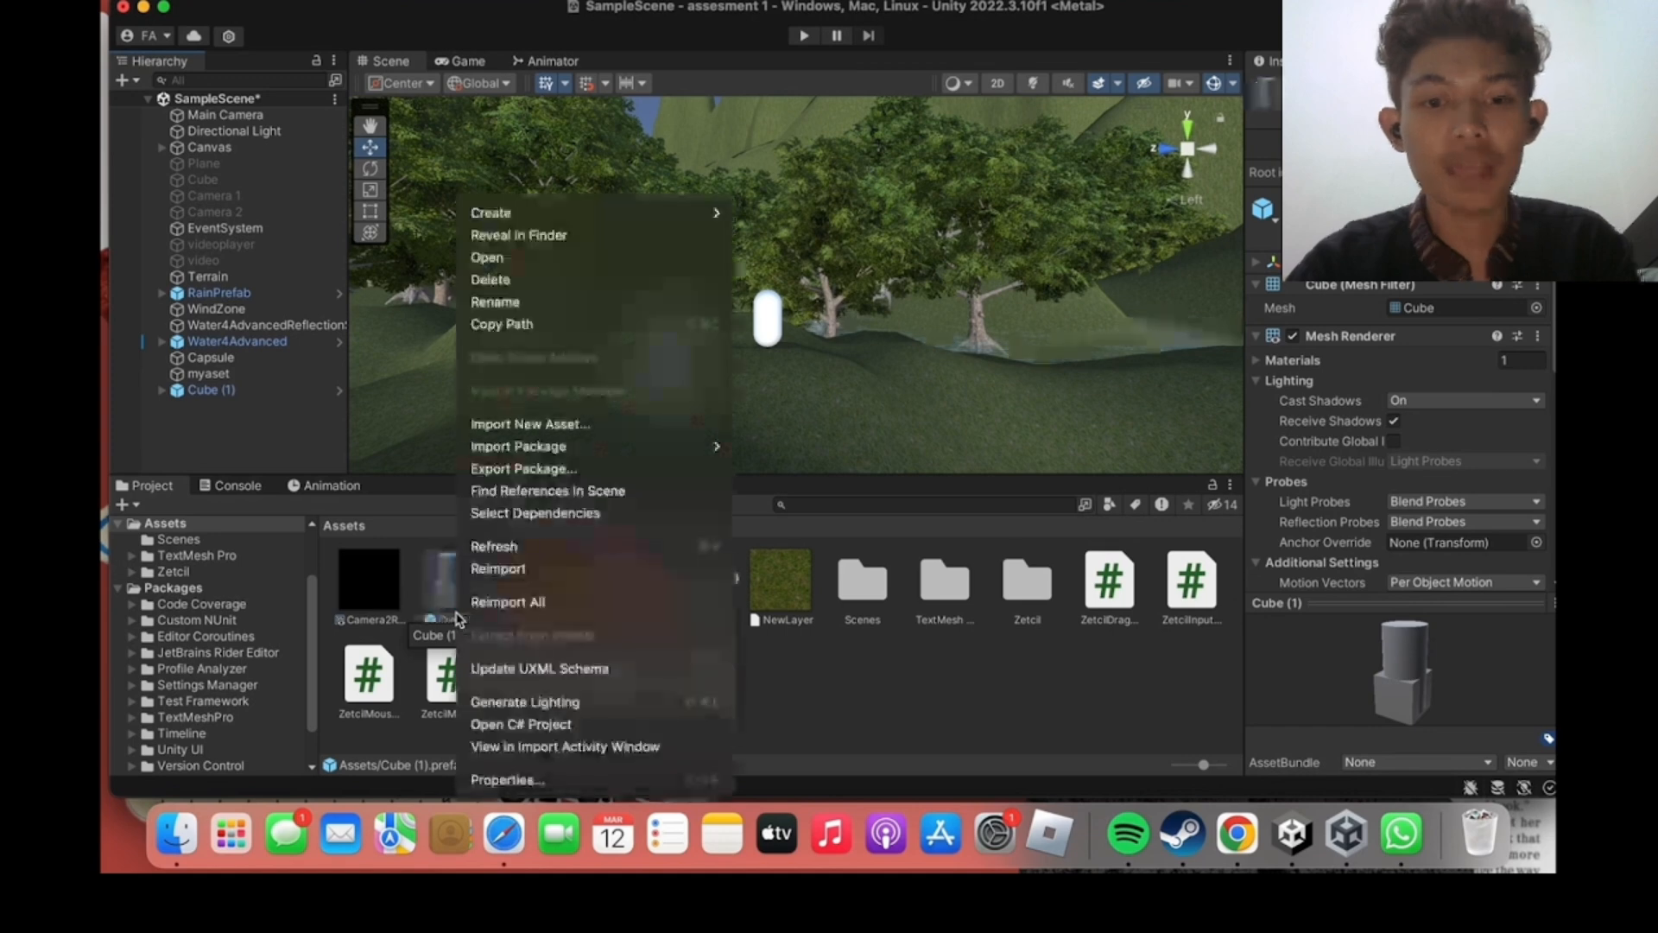
left_click(523, 310)
key("space")
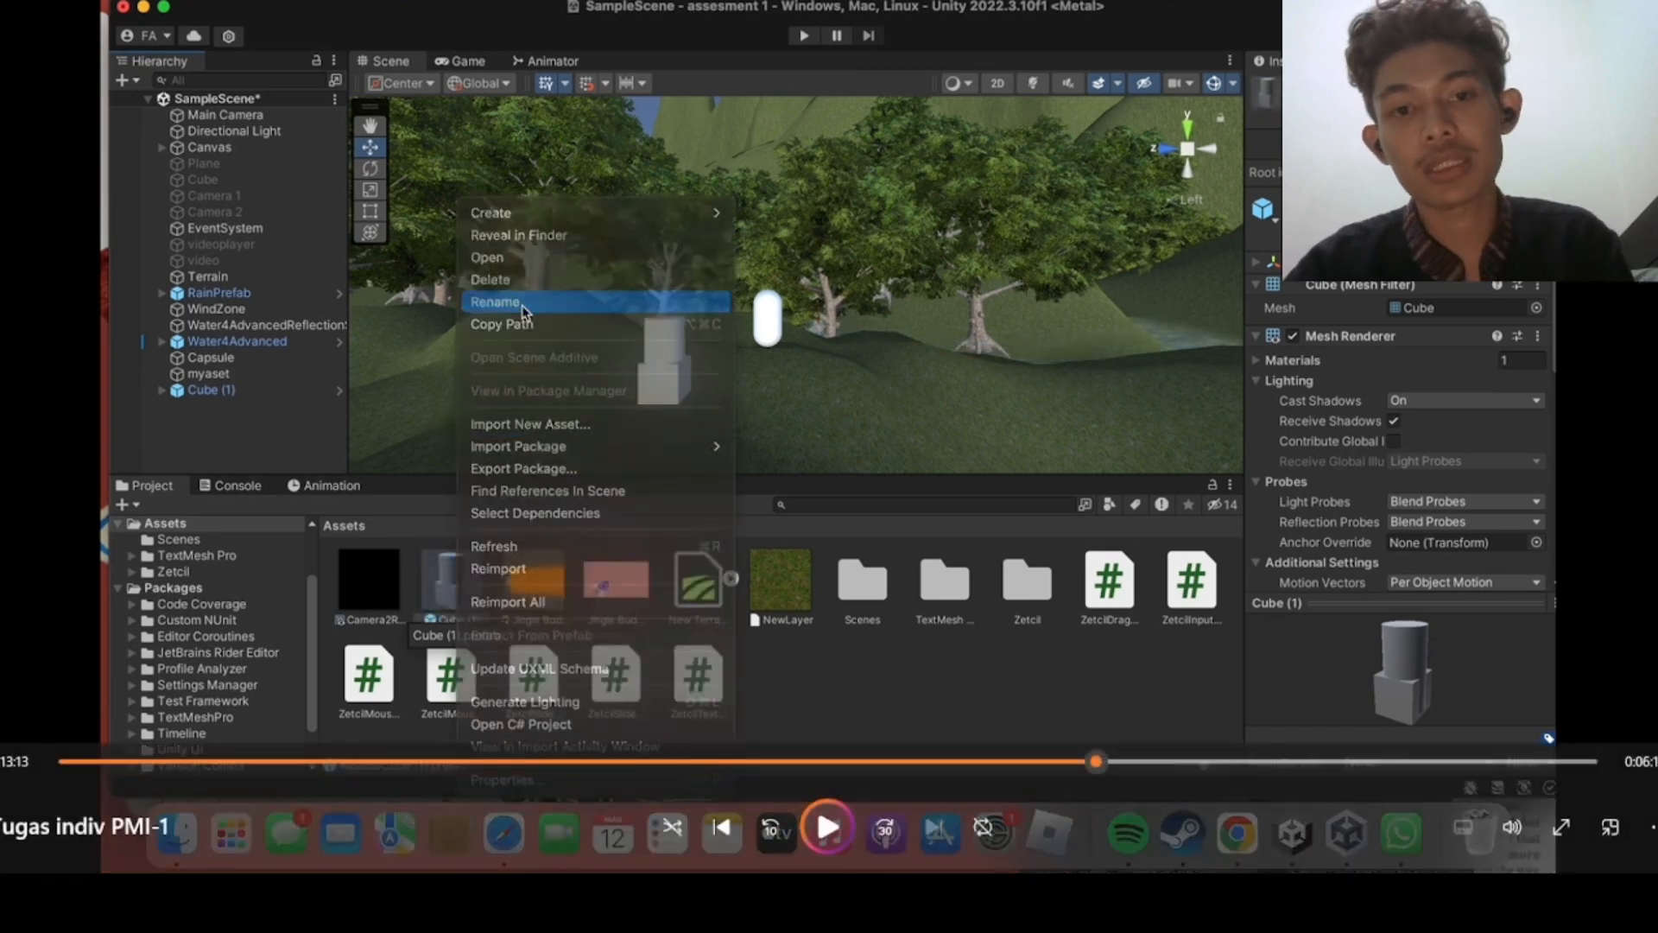
key("space")
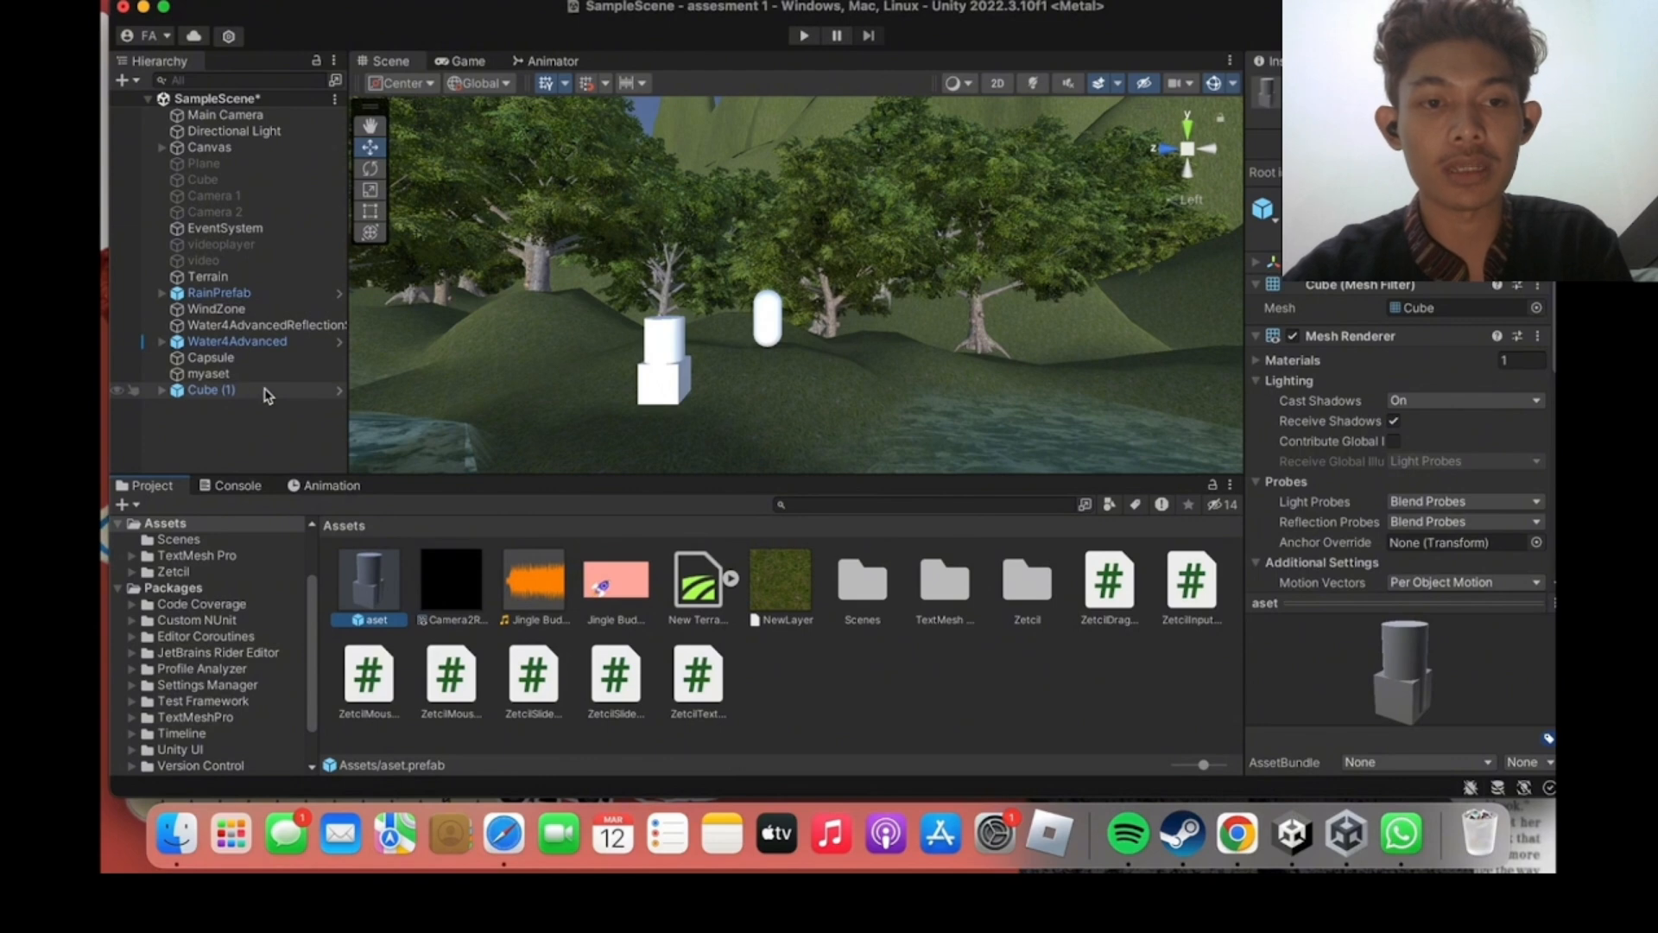
Delete Cube (1) from the scene and place an instance of the aset prefab on the terrain instead.
left_click(298, 268)
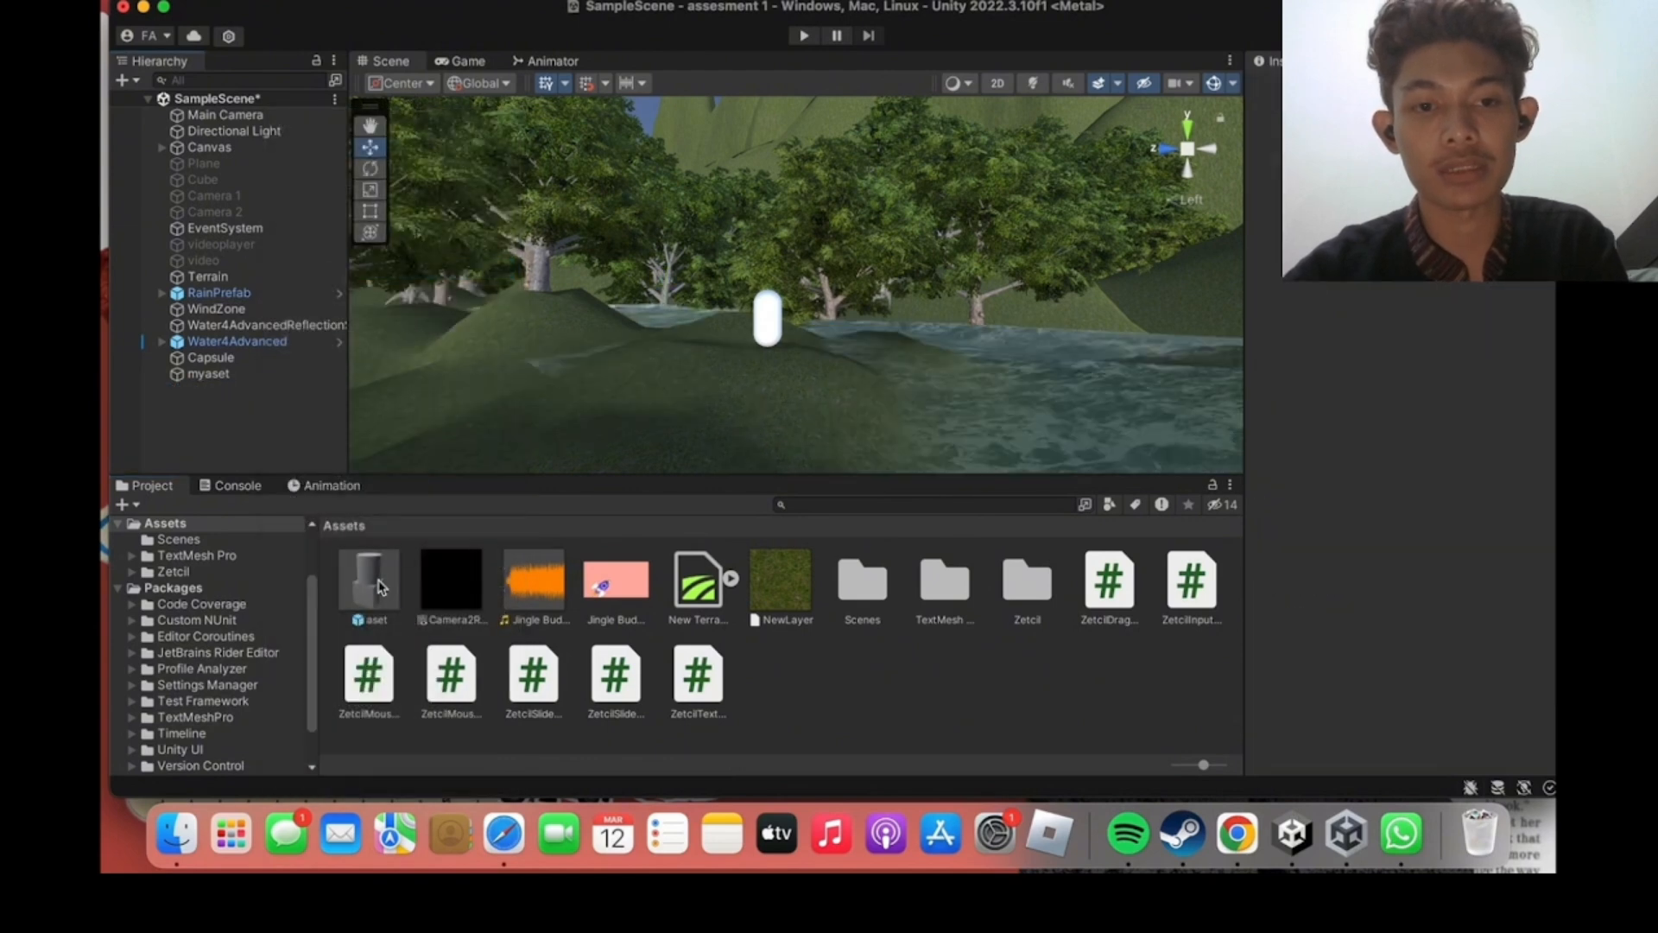
left_click_drag(369, 581, 733, 397)
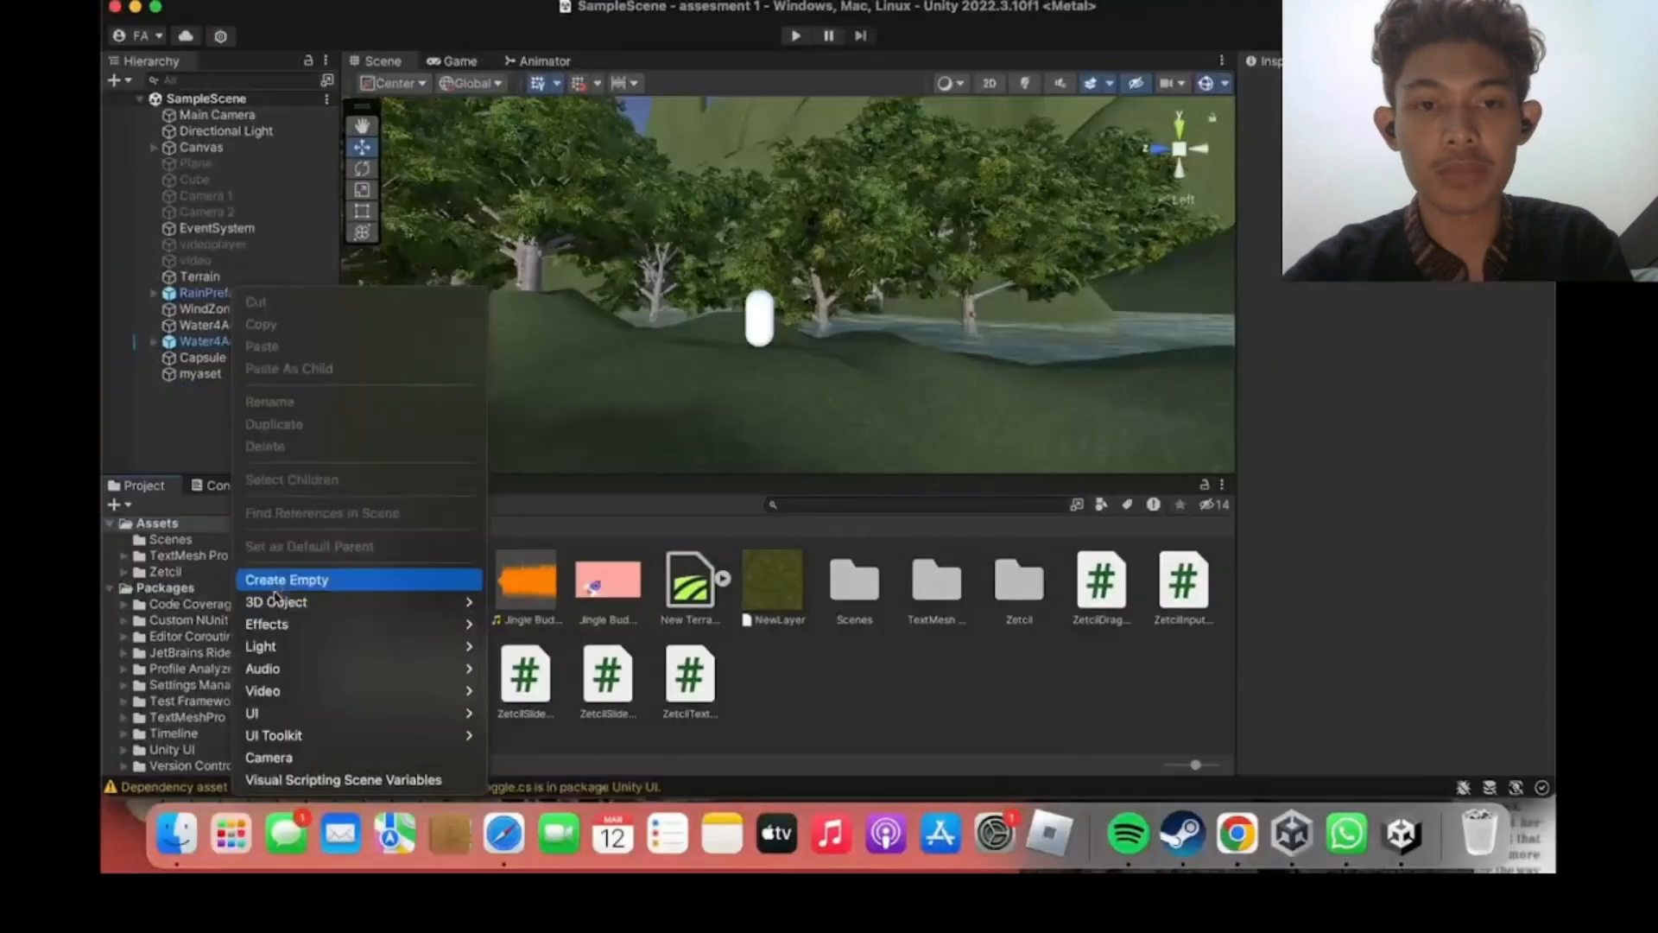
Add a second 3D capsule and place it on the ground in front of the bare tree.
mouse_move(285, 602)
left_click(516, 554)
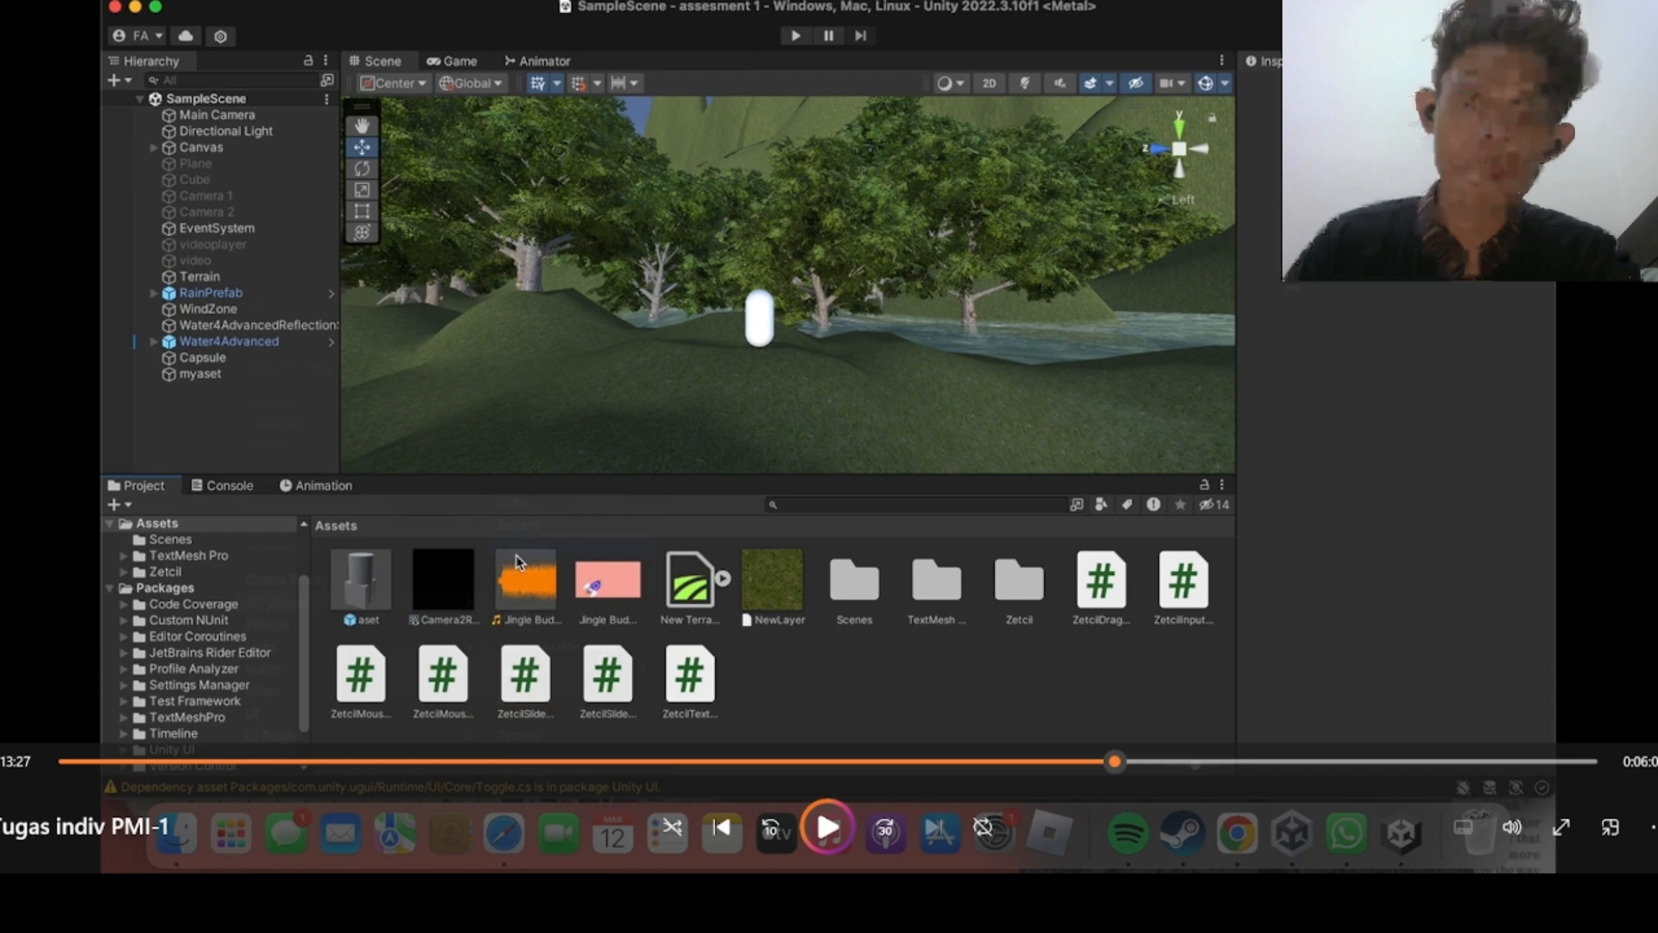
left_click_drag(705, 278, 564, 277)
left_click_drag(643, 220, 645, 311)
left_click(222, 429)
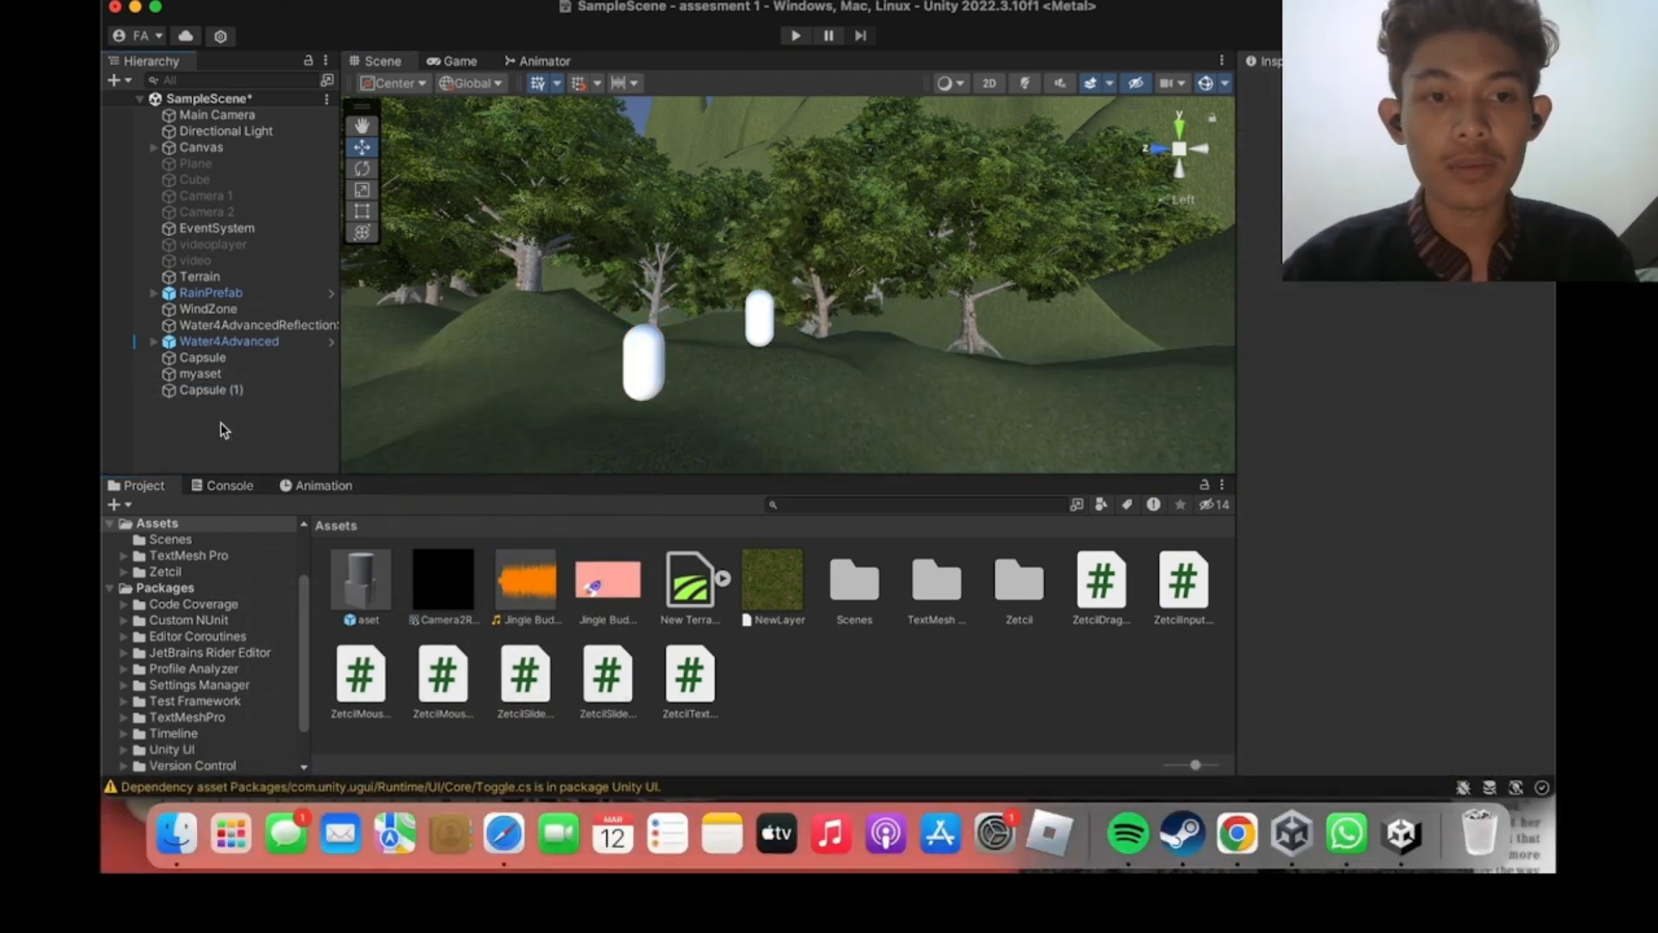
Add a sphere, seat it on top of Capsule (1) as a head, and parent it to that capsule.
right_click(222, 429)
left_click(518, 521)
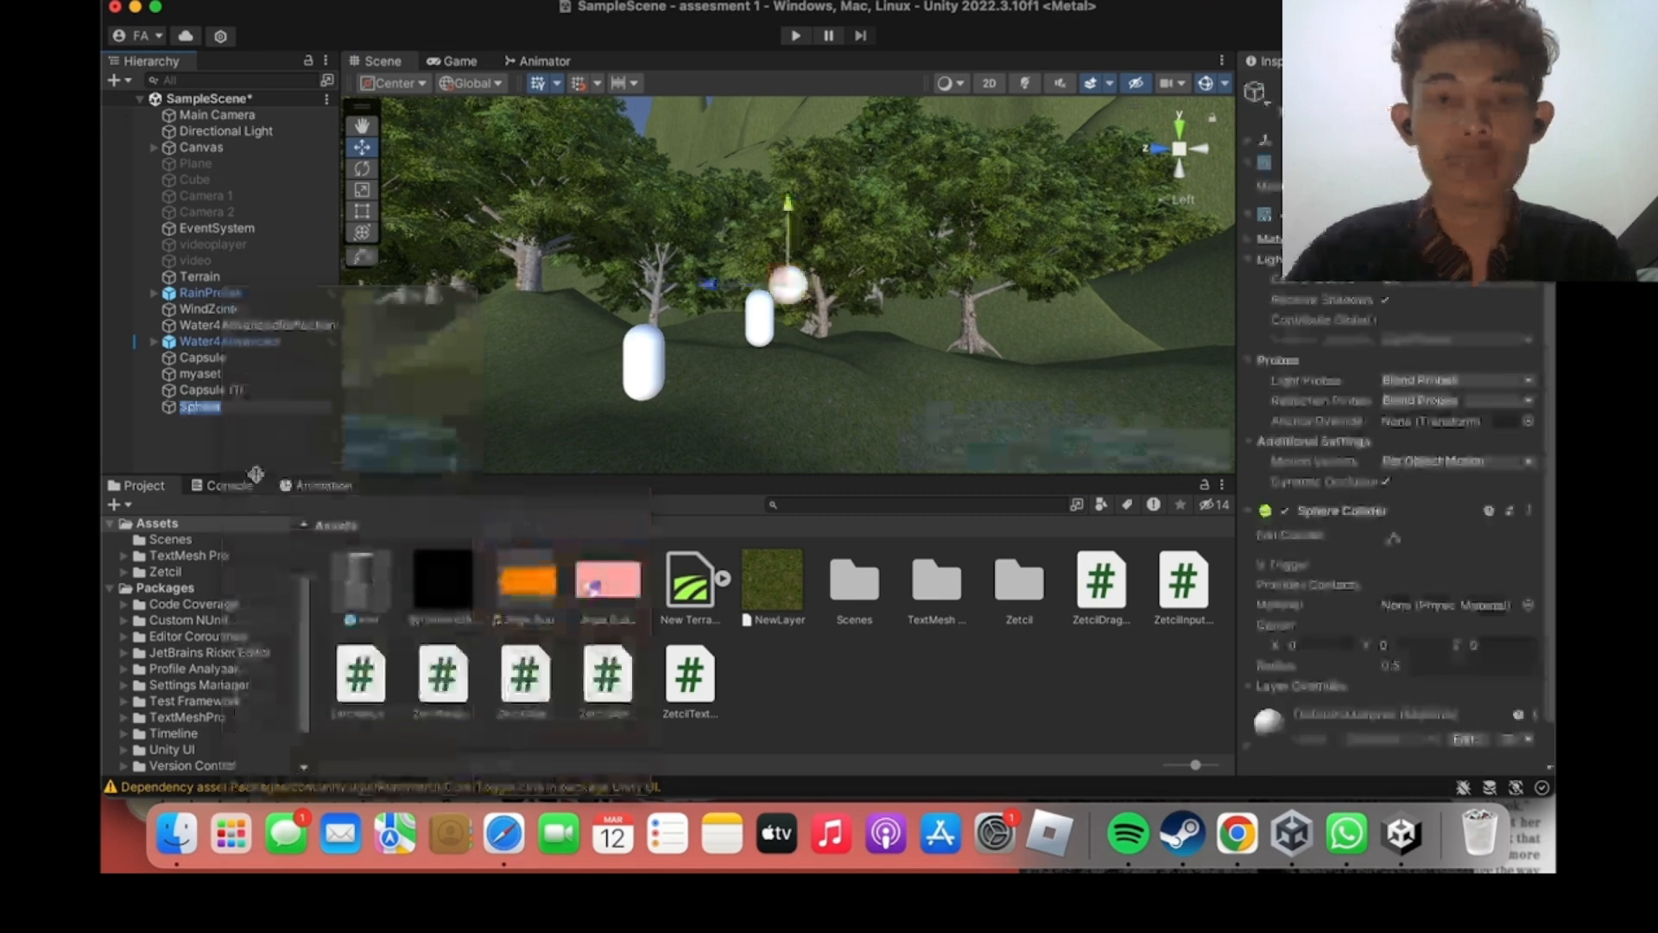
left_click_drag(652, 283, 563, 283)
left_click_drag(645, 207, 645, 236)
left_click(295, 429)
left_click_drag(237, 407, 245, 392)
left_click(154, 391)
Duplicate the Capsule (1) figure twice and spread the copies across the terrain around the original Capsule.
left_click(225, 391)
key("super+d")
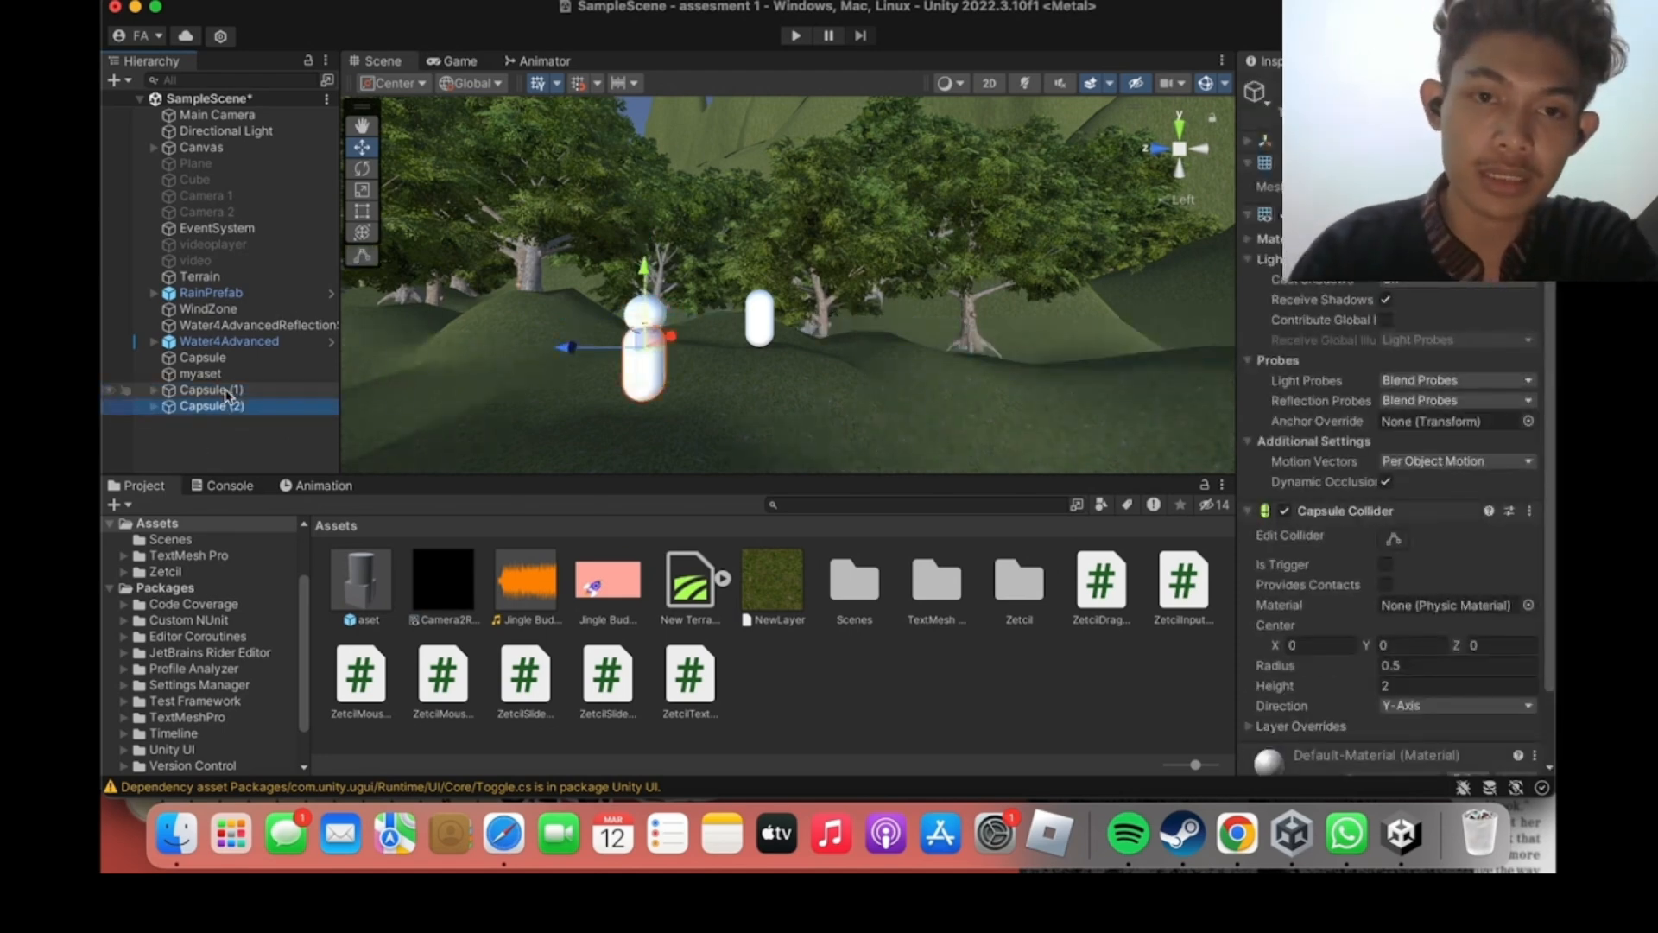
left_click_drag(577, 354, 891, 325)
key("super+d")
left_click_drag(943, 319, 716, 422)
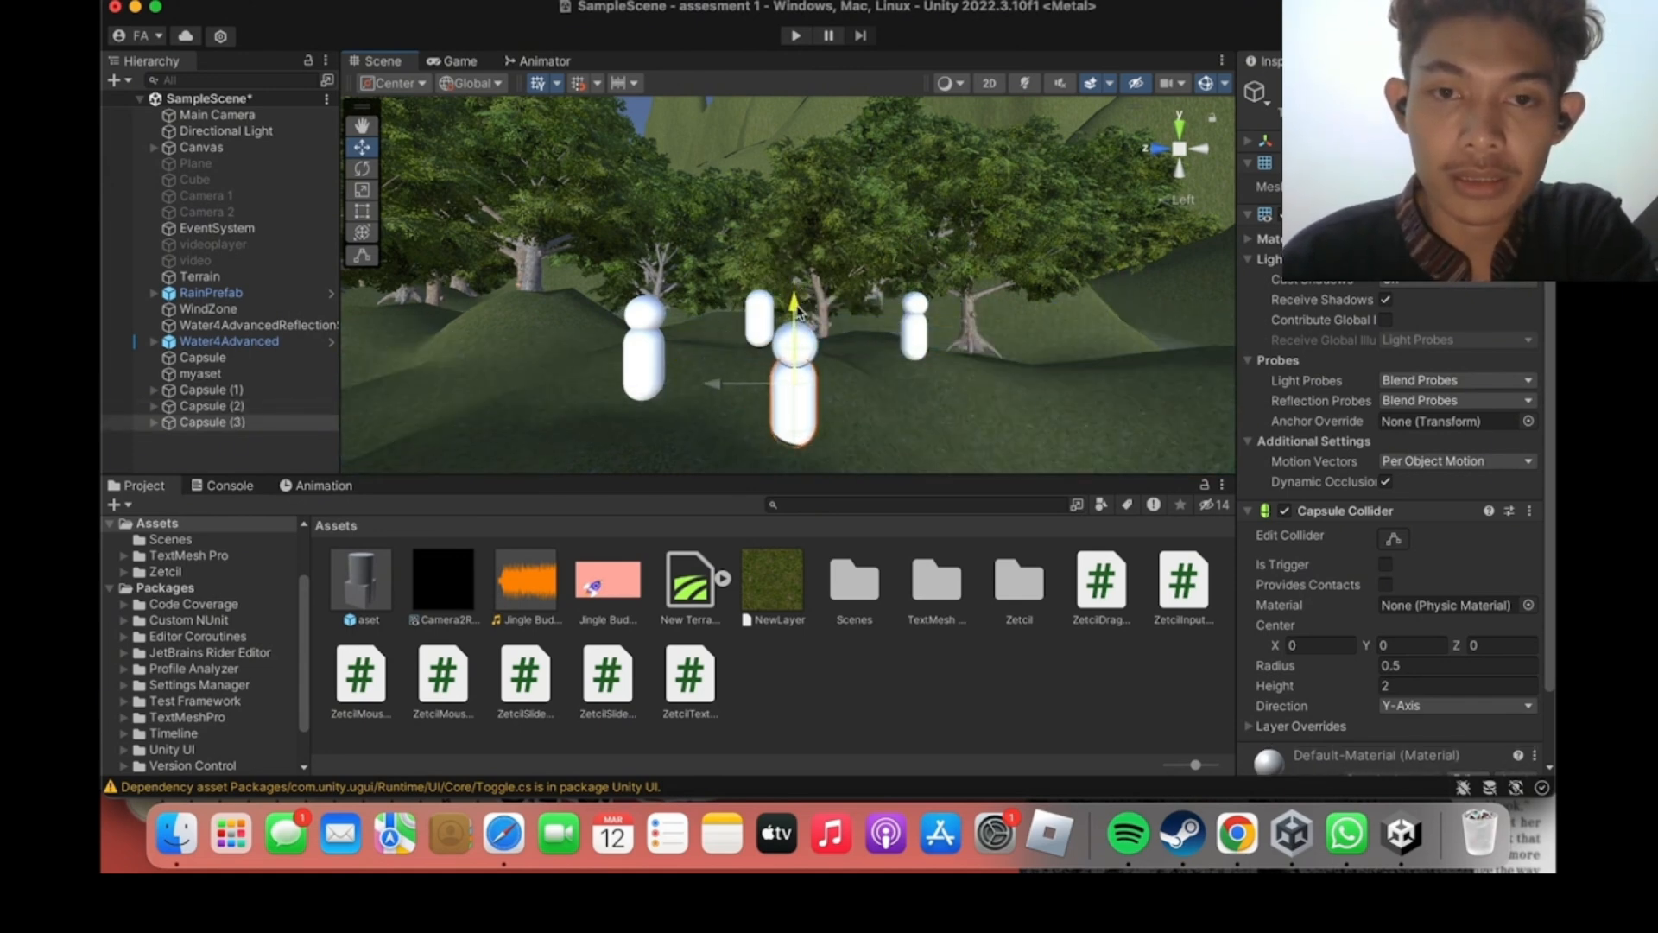
Create an empty object at the scene root and name it "ceritanya orang".
left_click(260, 447)
right_click(260, 447)
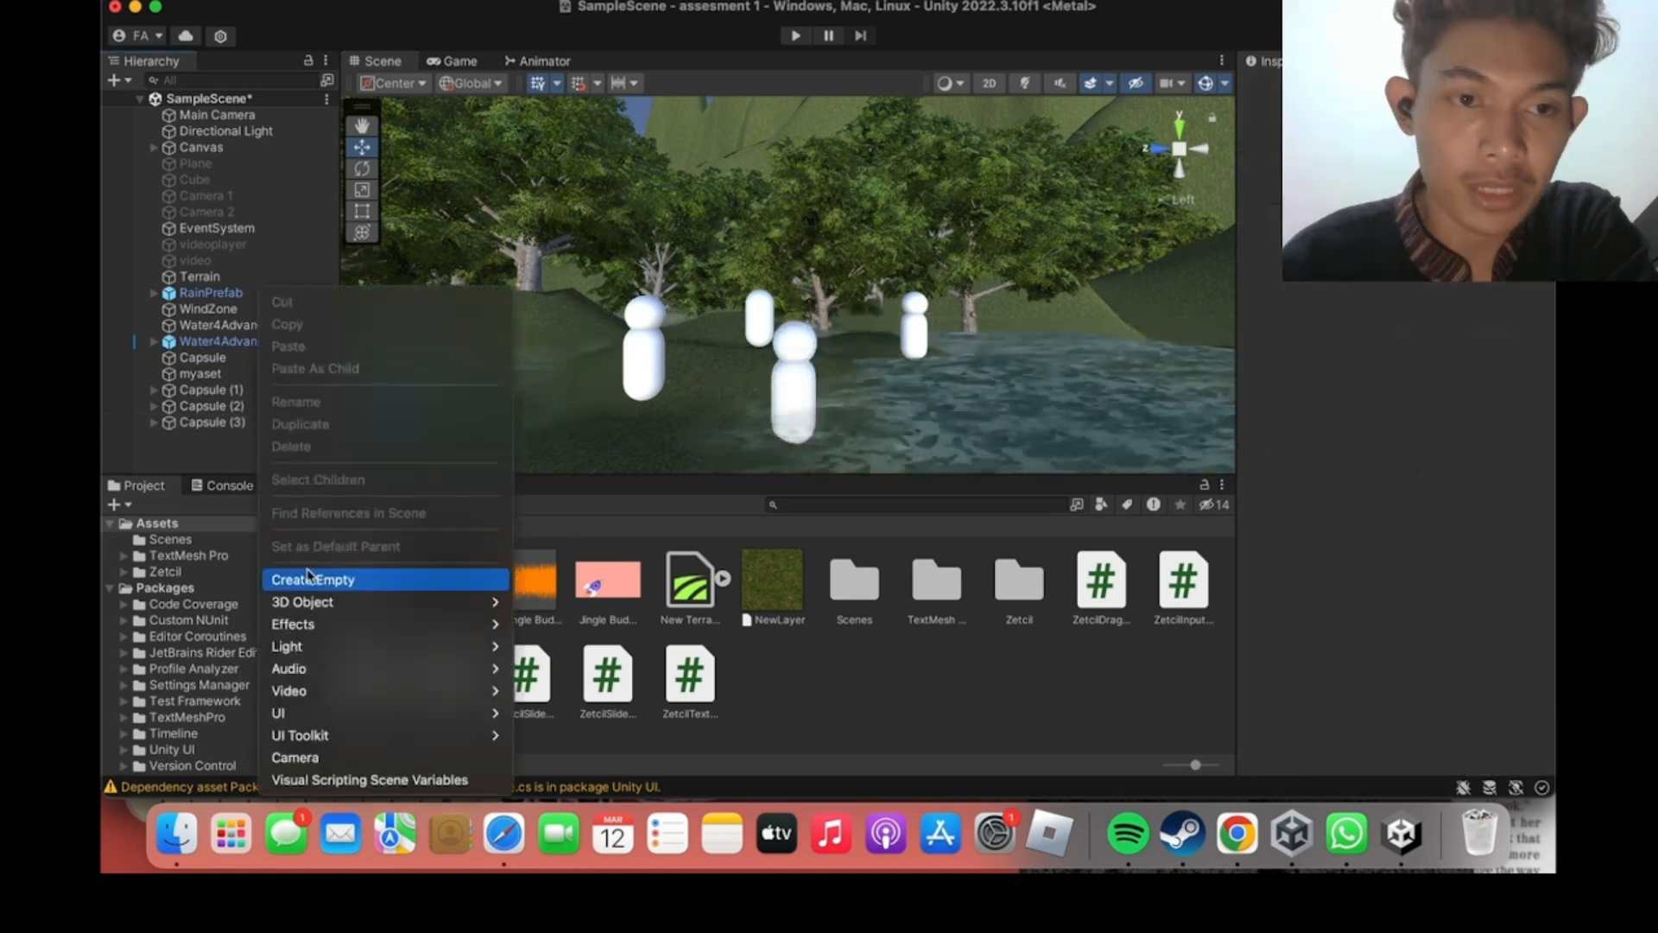
left_click(408, 578)
type("cenitanya o")
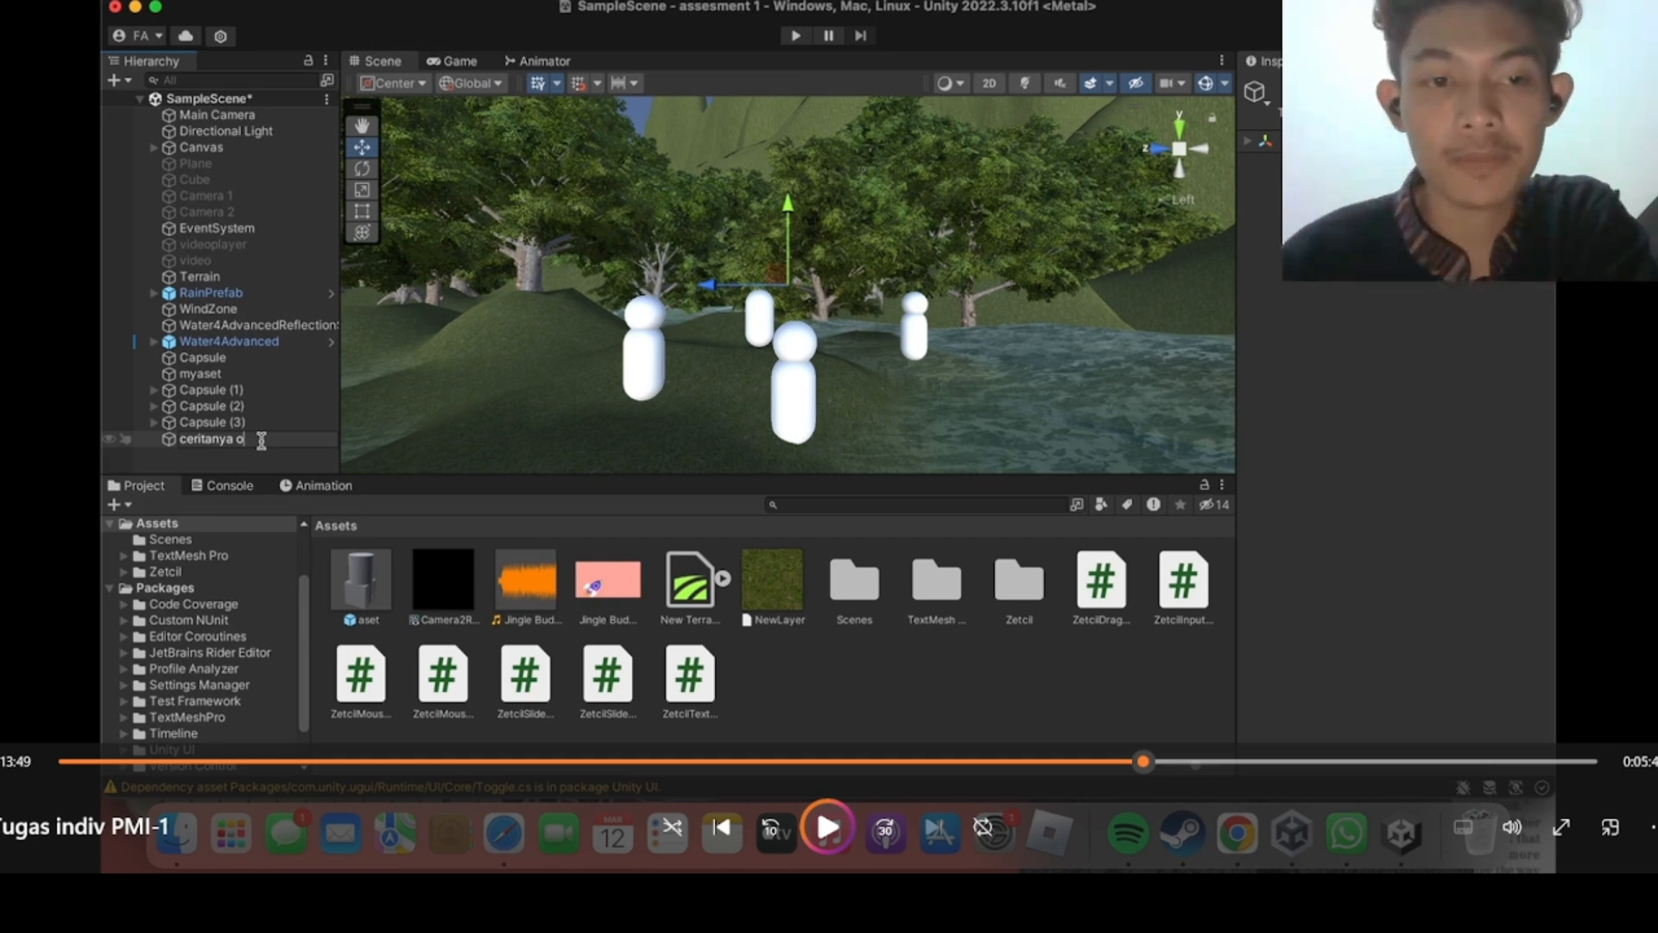
key("space")
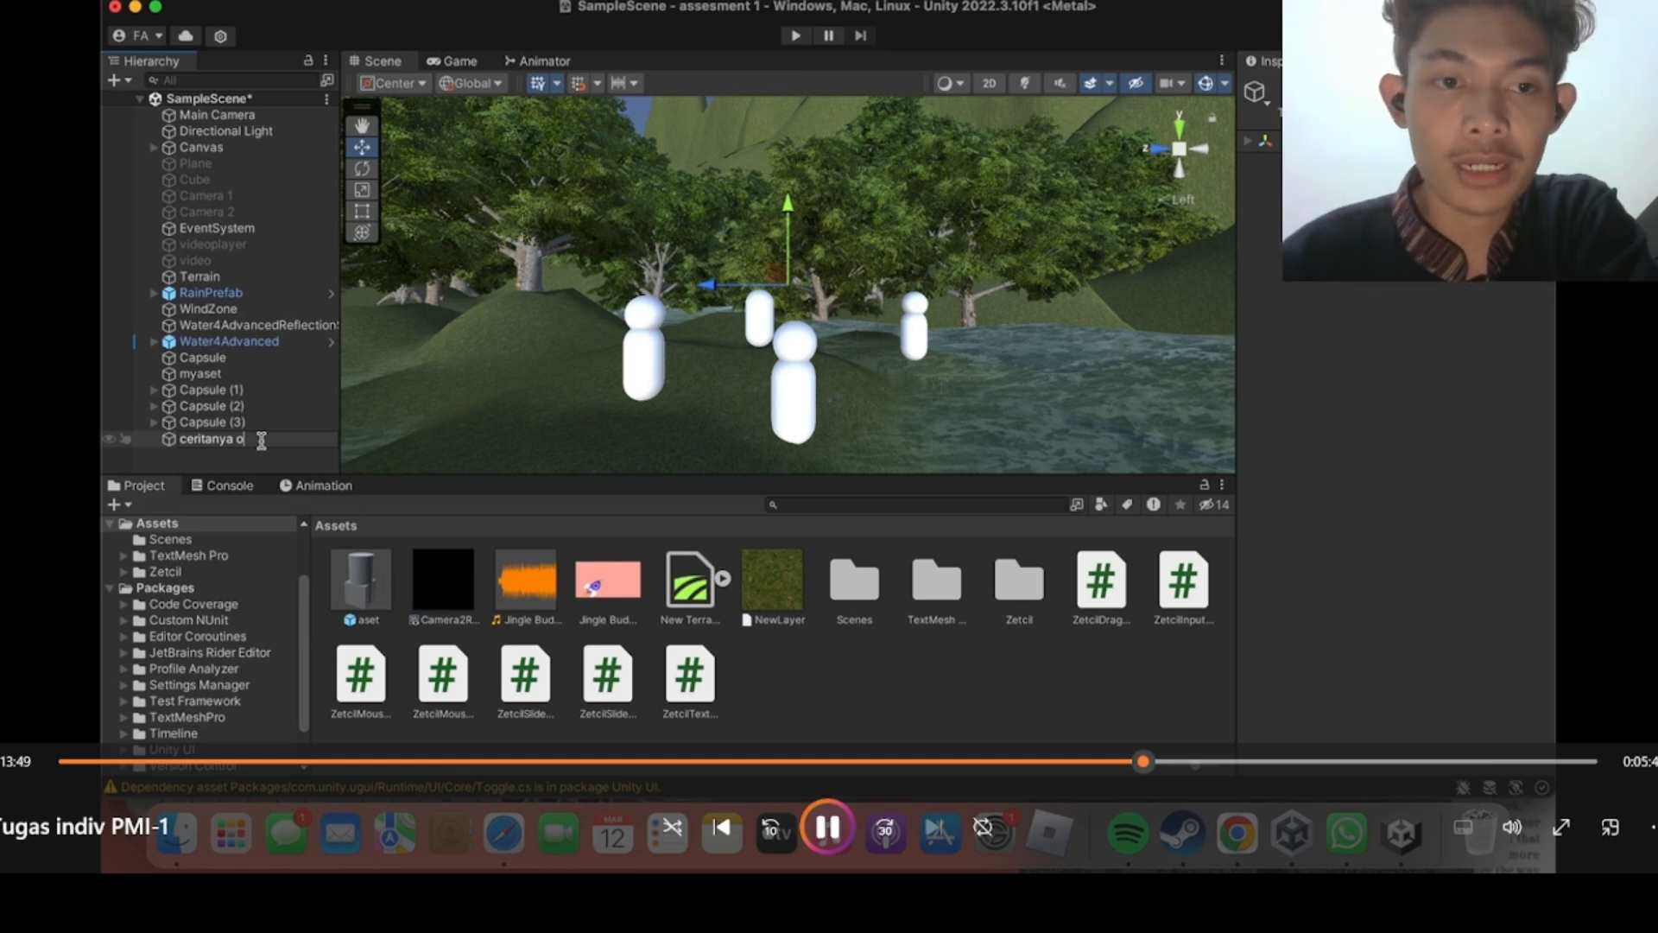
type("rang")
Make Capsule (1), Capsule (2) and Capsule (3) children of the ceritanya orang object.
left_click(213, 390)
left_click(212, 423, "shift")
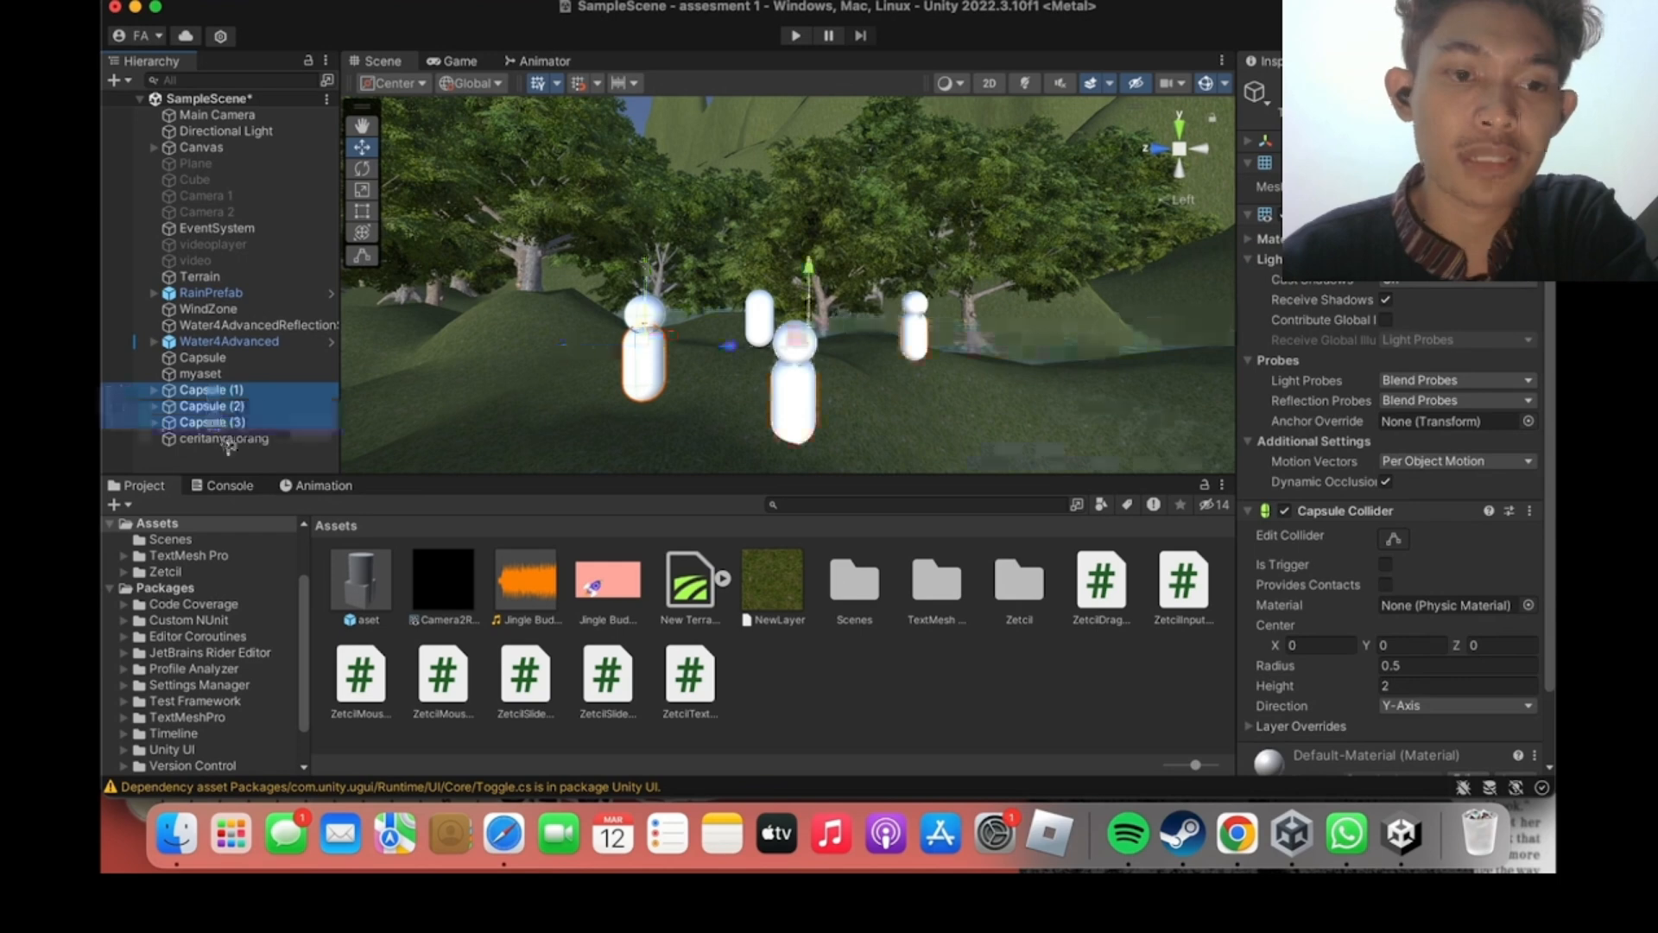
left_click_drag(212, 424, 211, 438)
key("space")
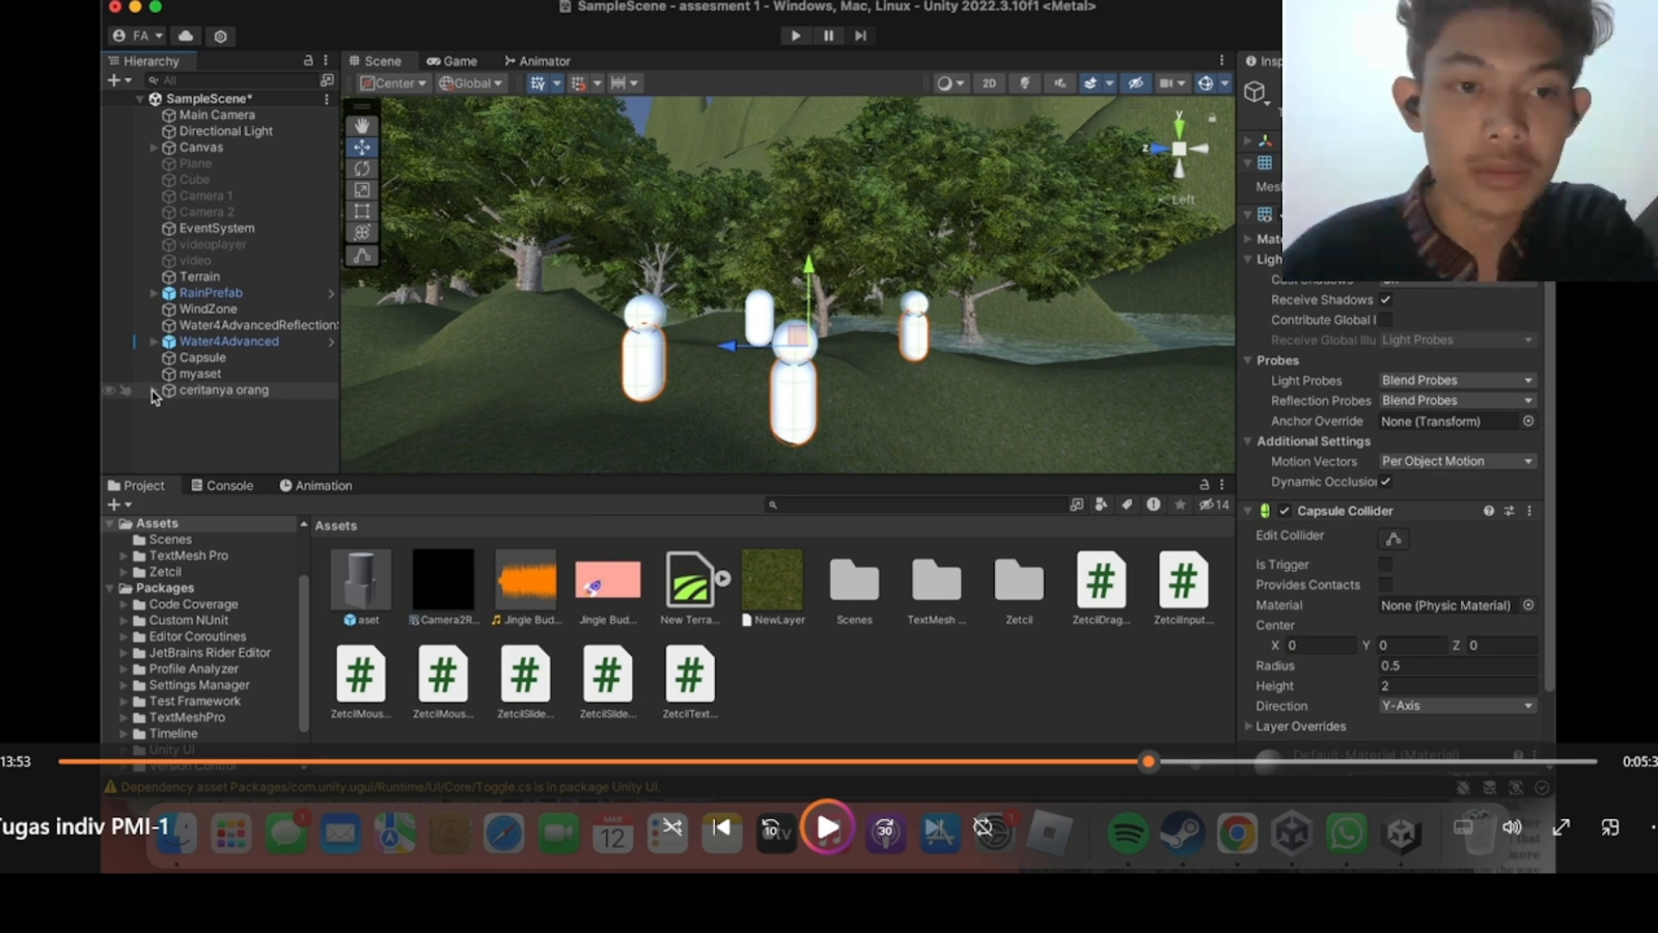
key("space")
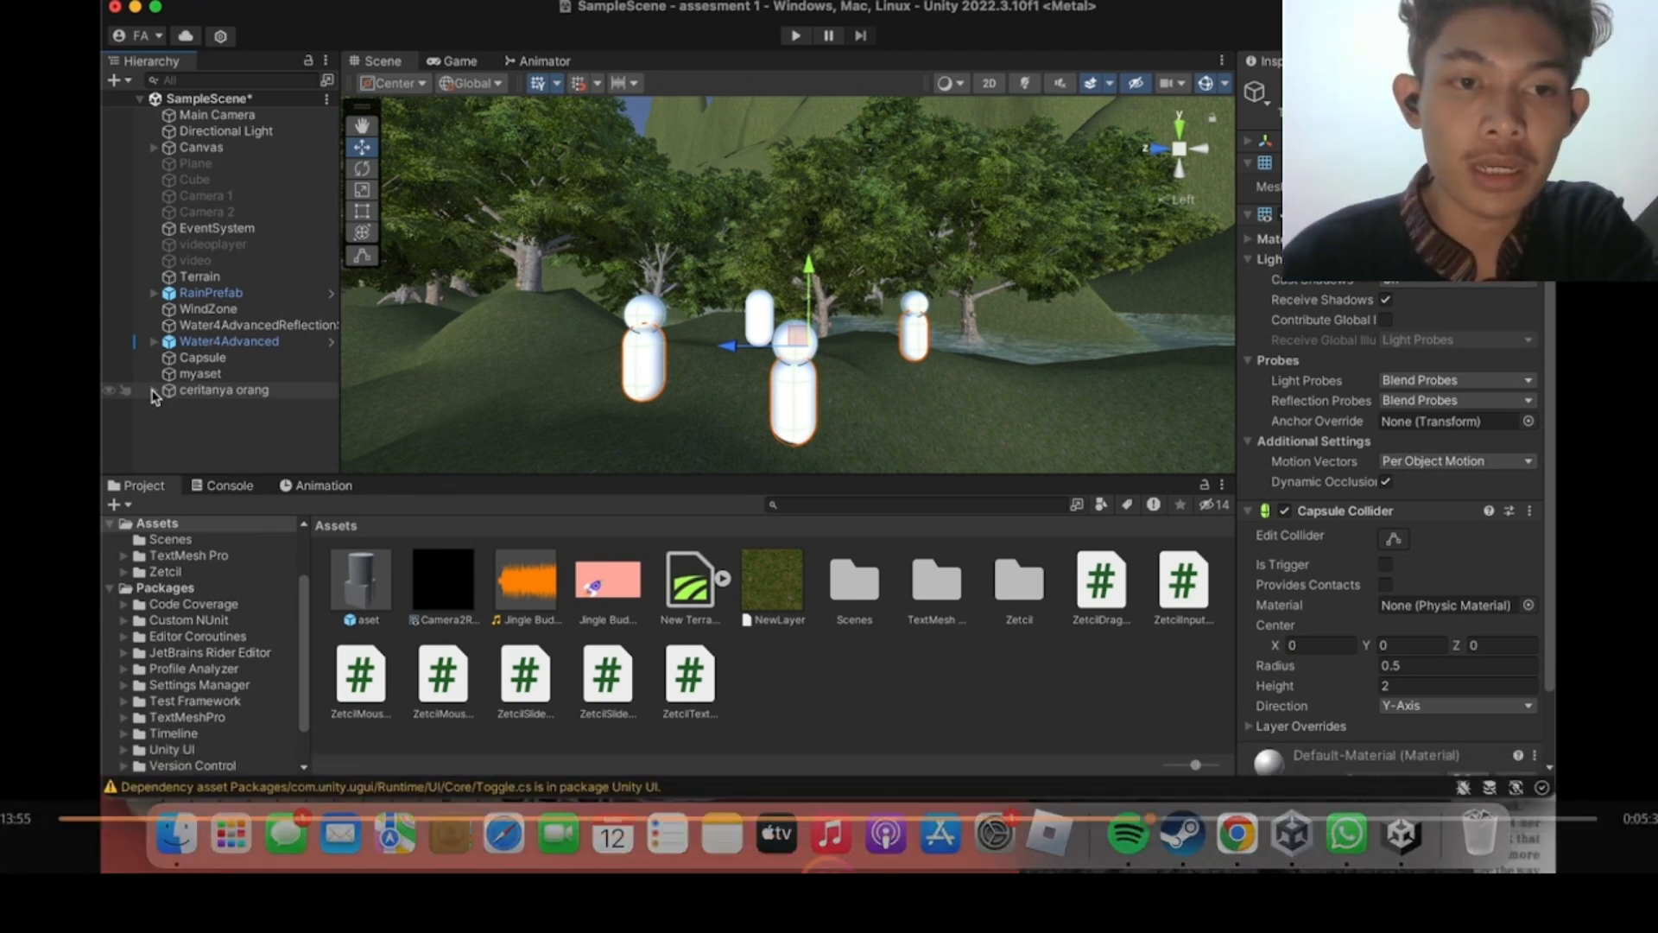
key("space")
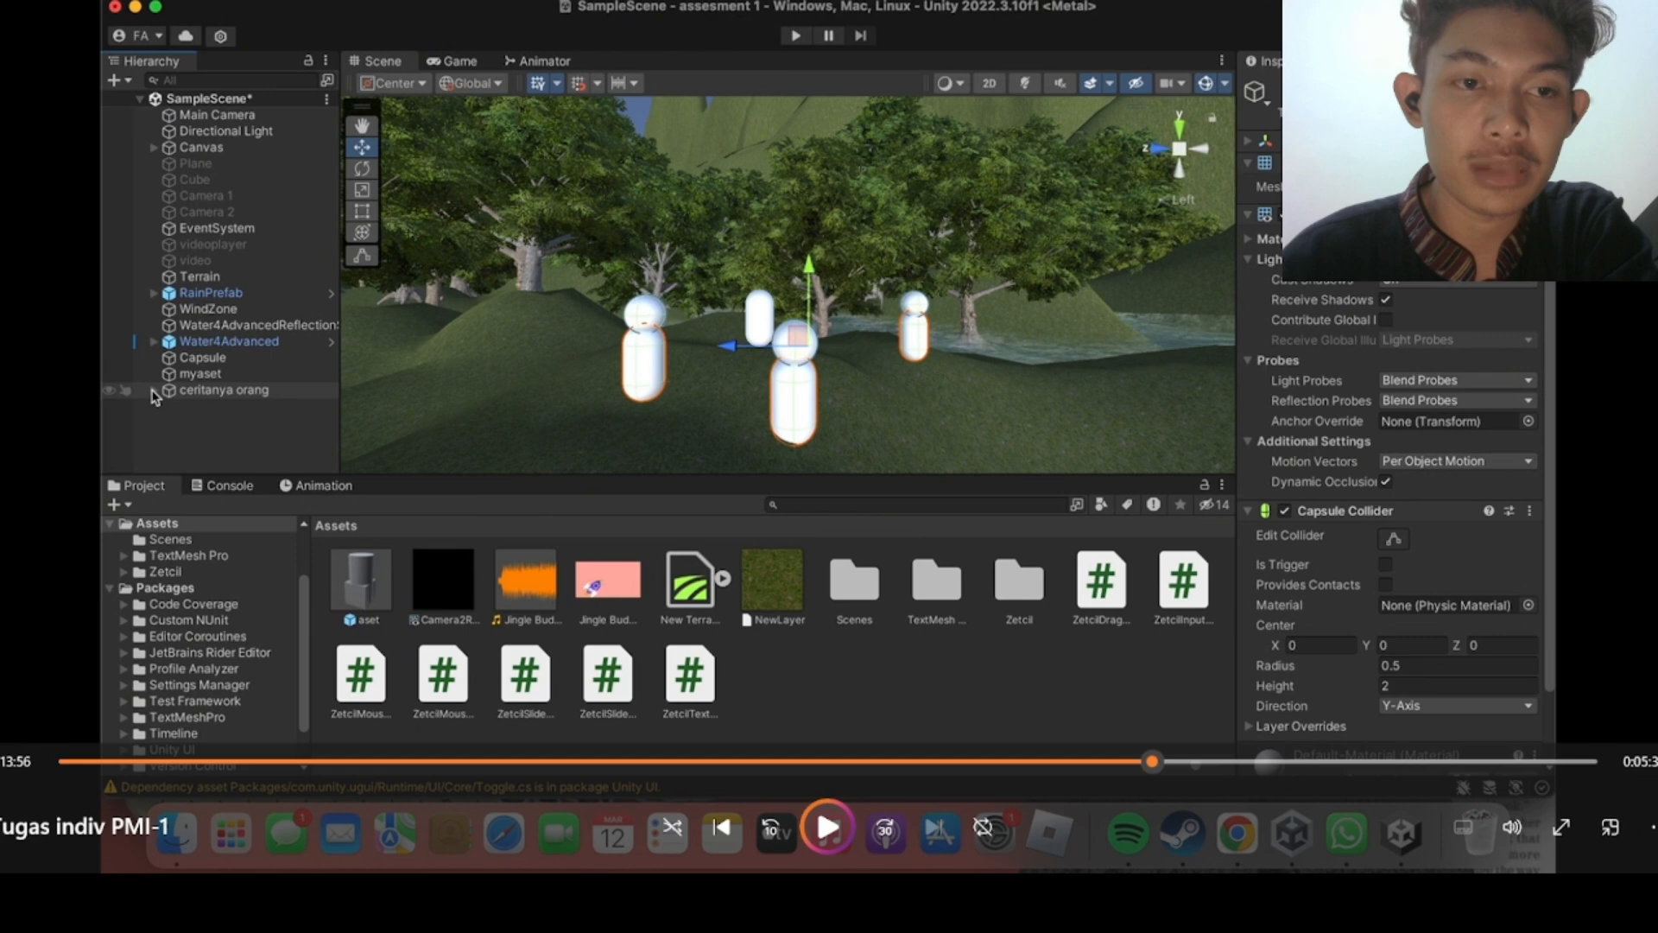
key("space")
Save the ceritanya orang group as a prefab in the Assets folder and export that prefab as a Unity package.
left_click_drag(155, 396, 532, 590)
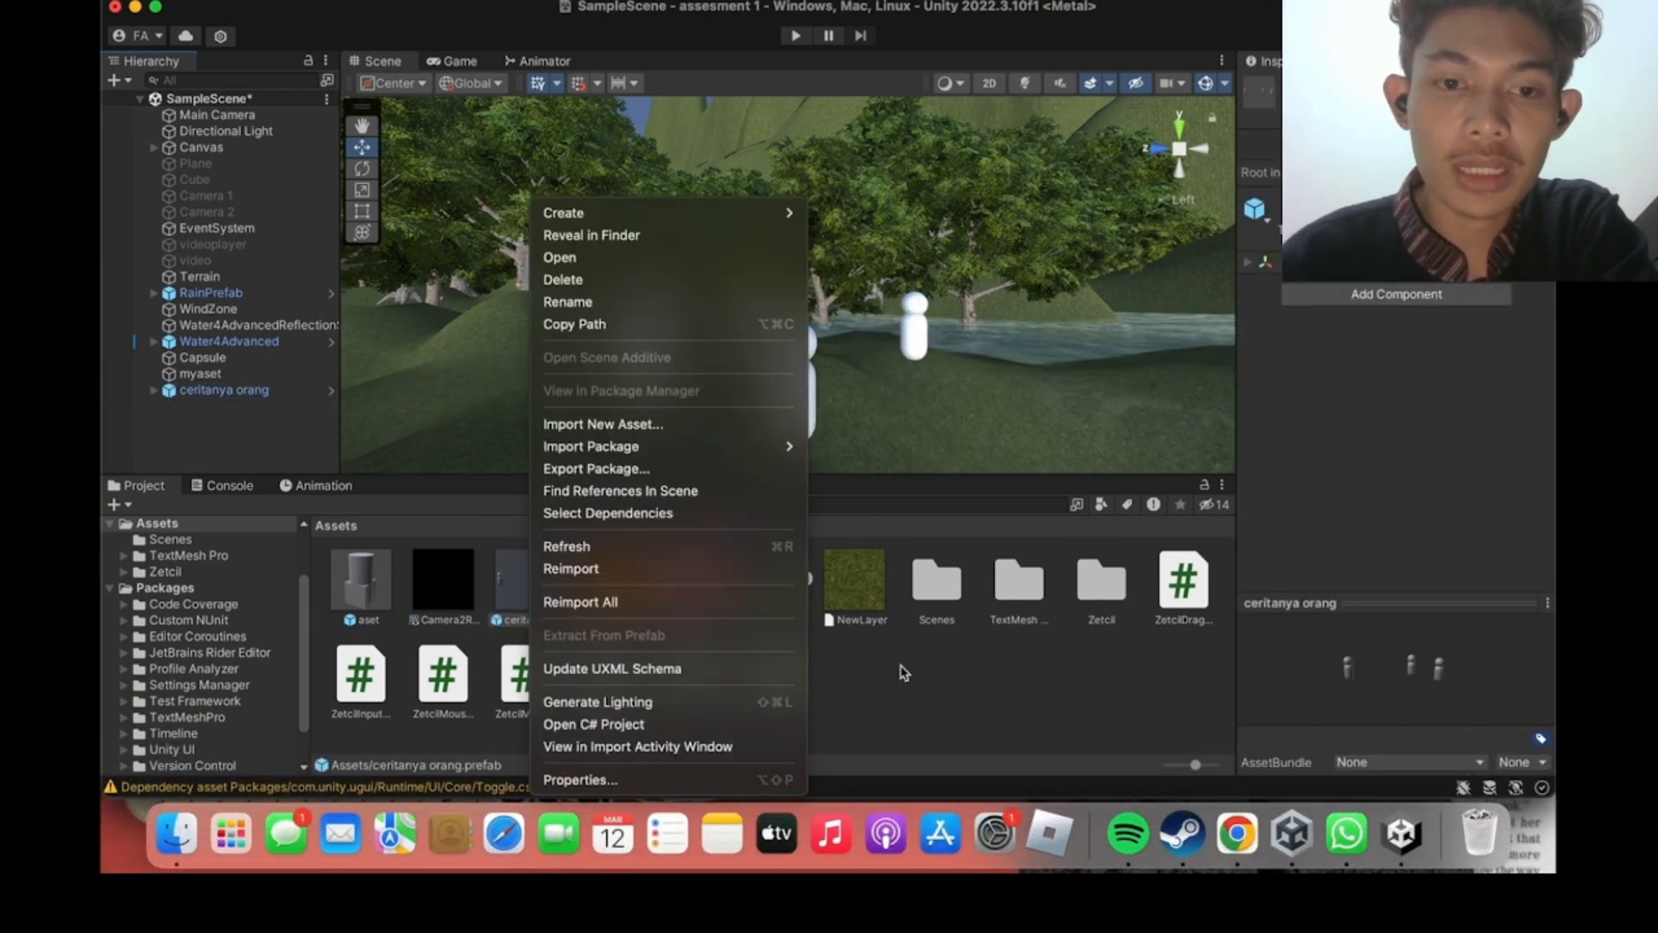
key("space")
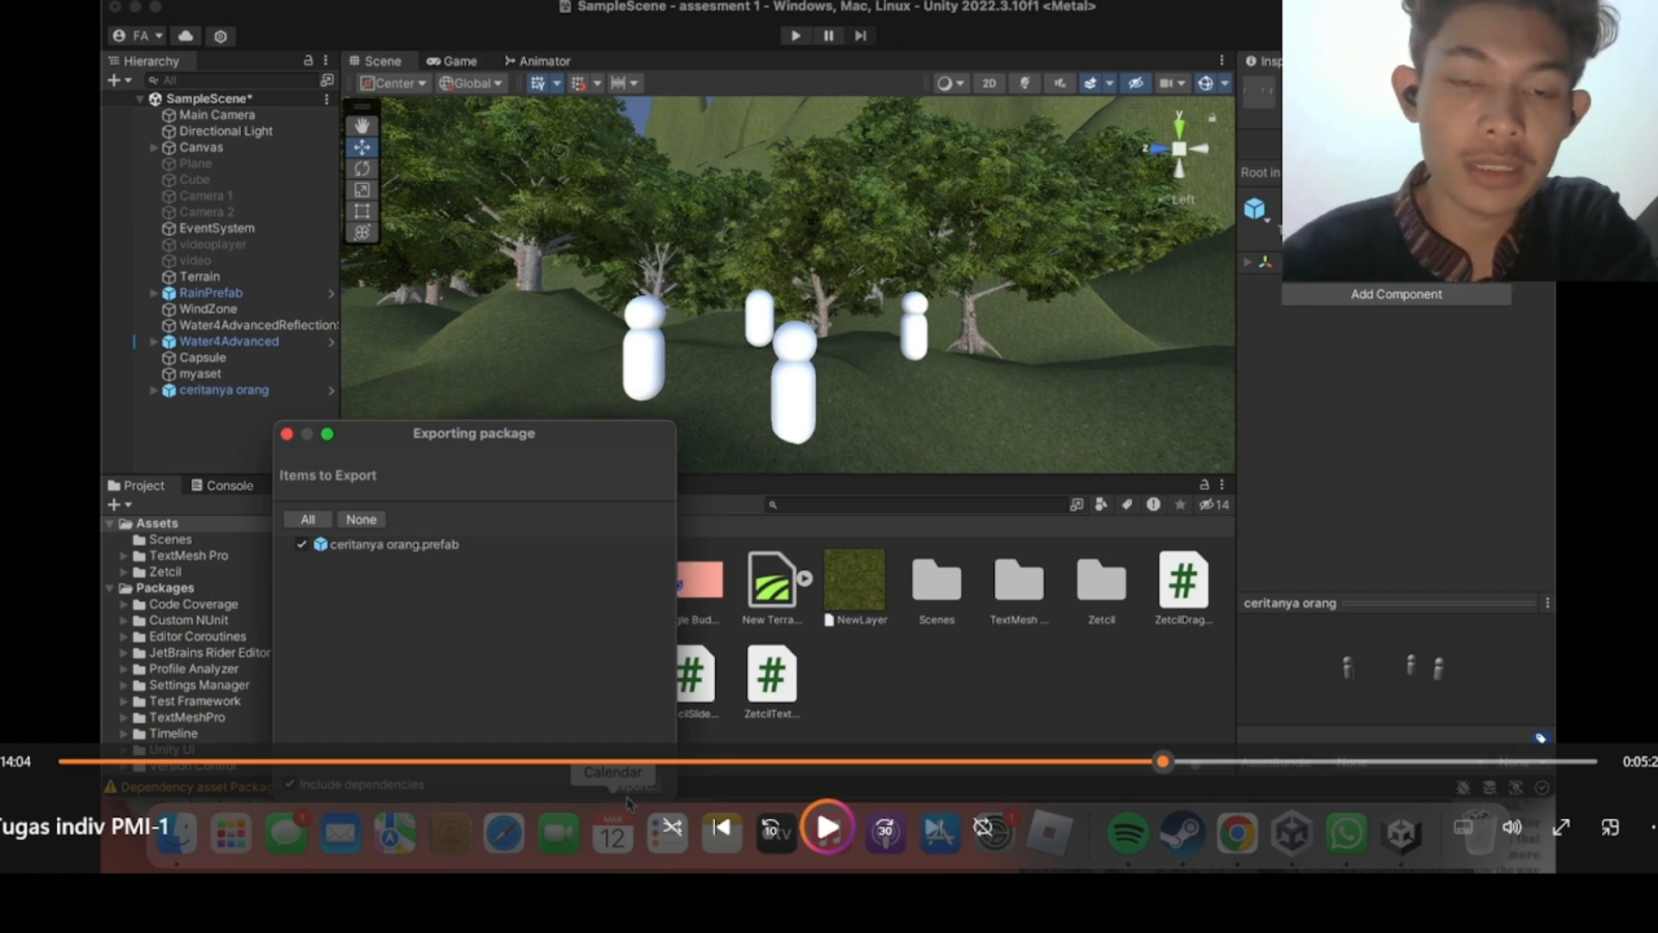
key("space")
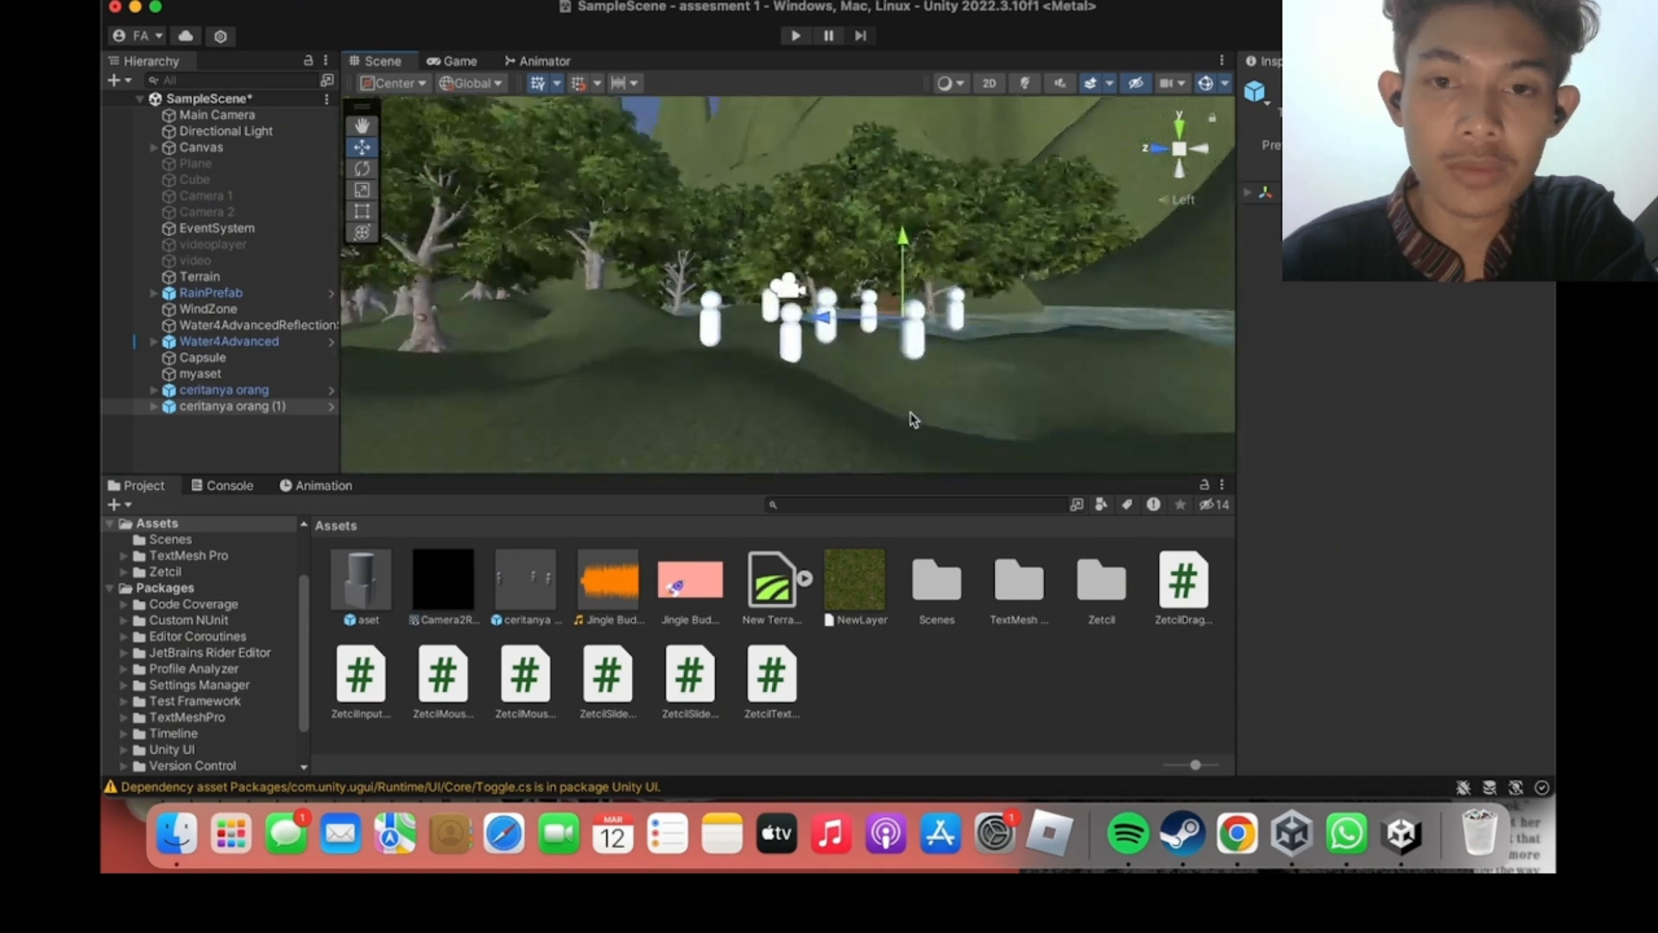
right_click(275, 407)
left_click(326, 276)
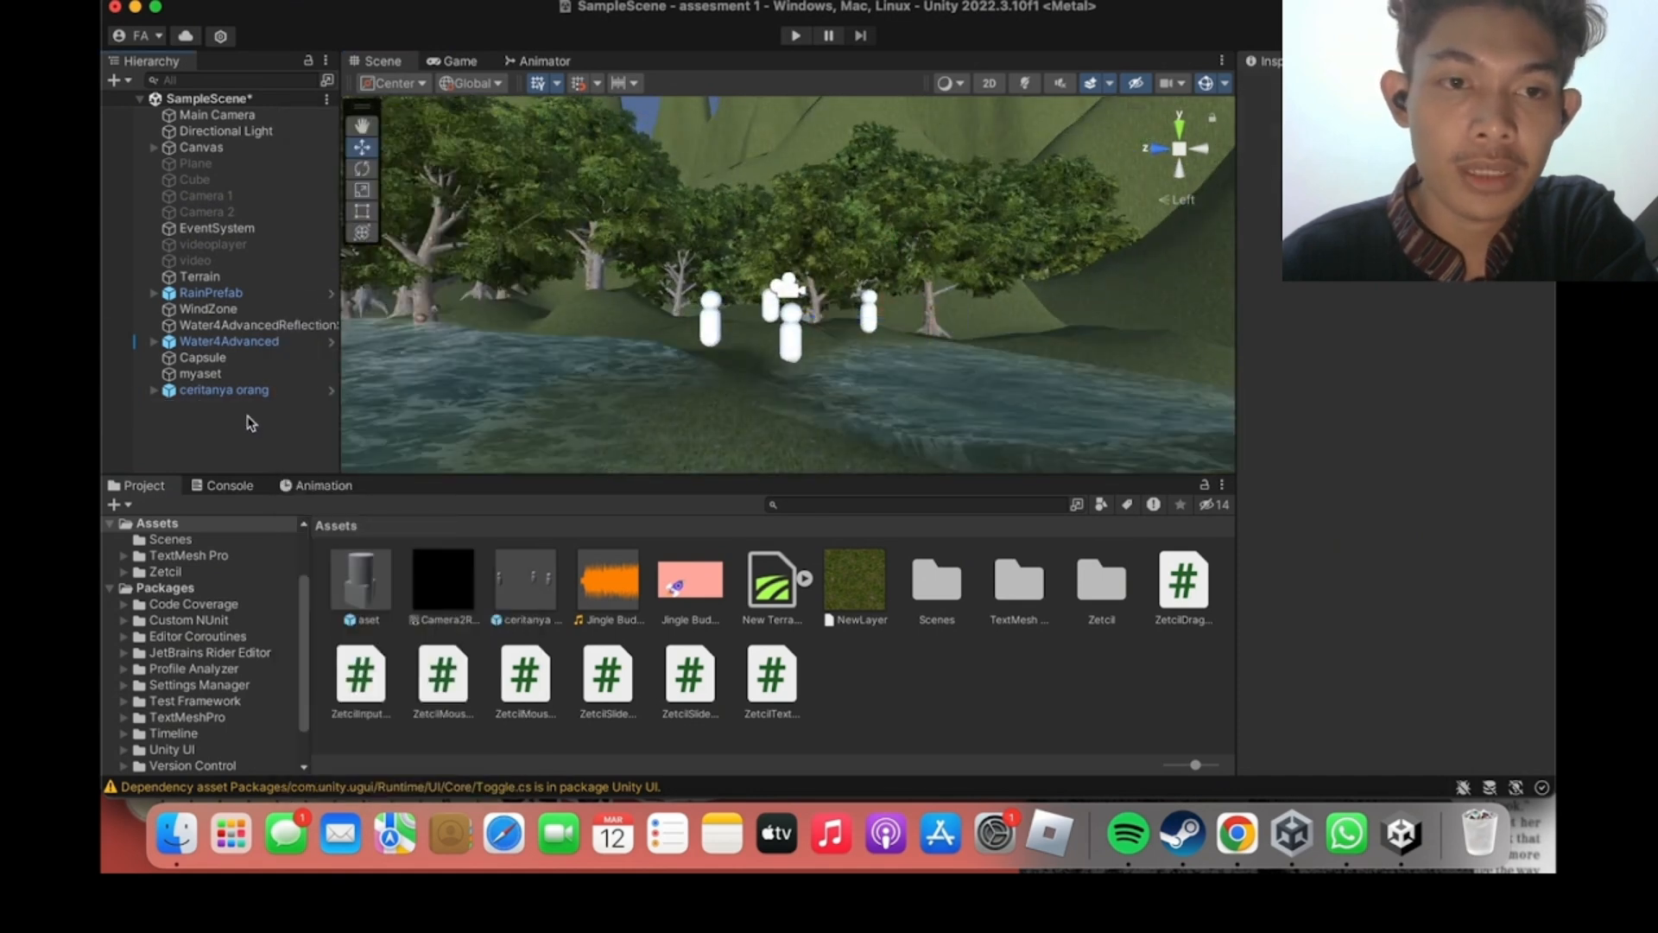
key("super+z")
Delete the ceritanya orang prefab from the Assets folder.
key("space")
key("space")
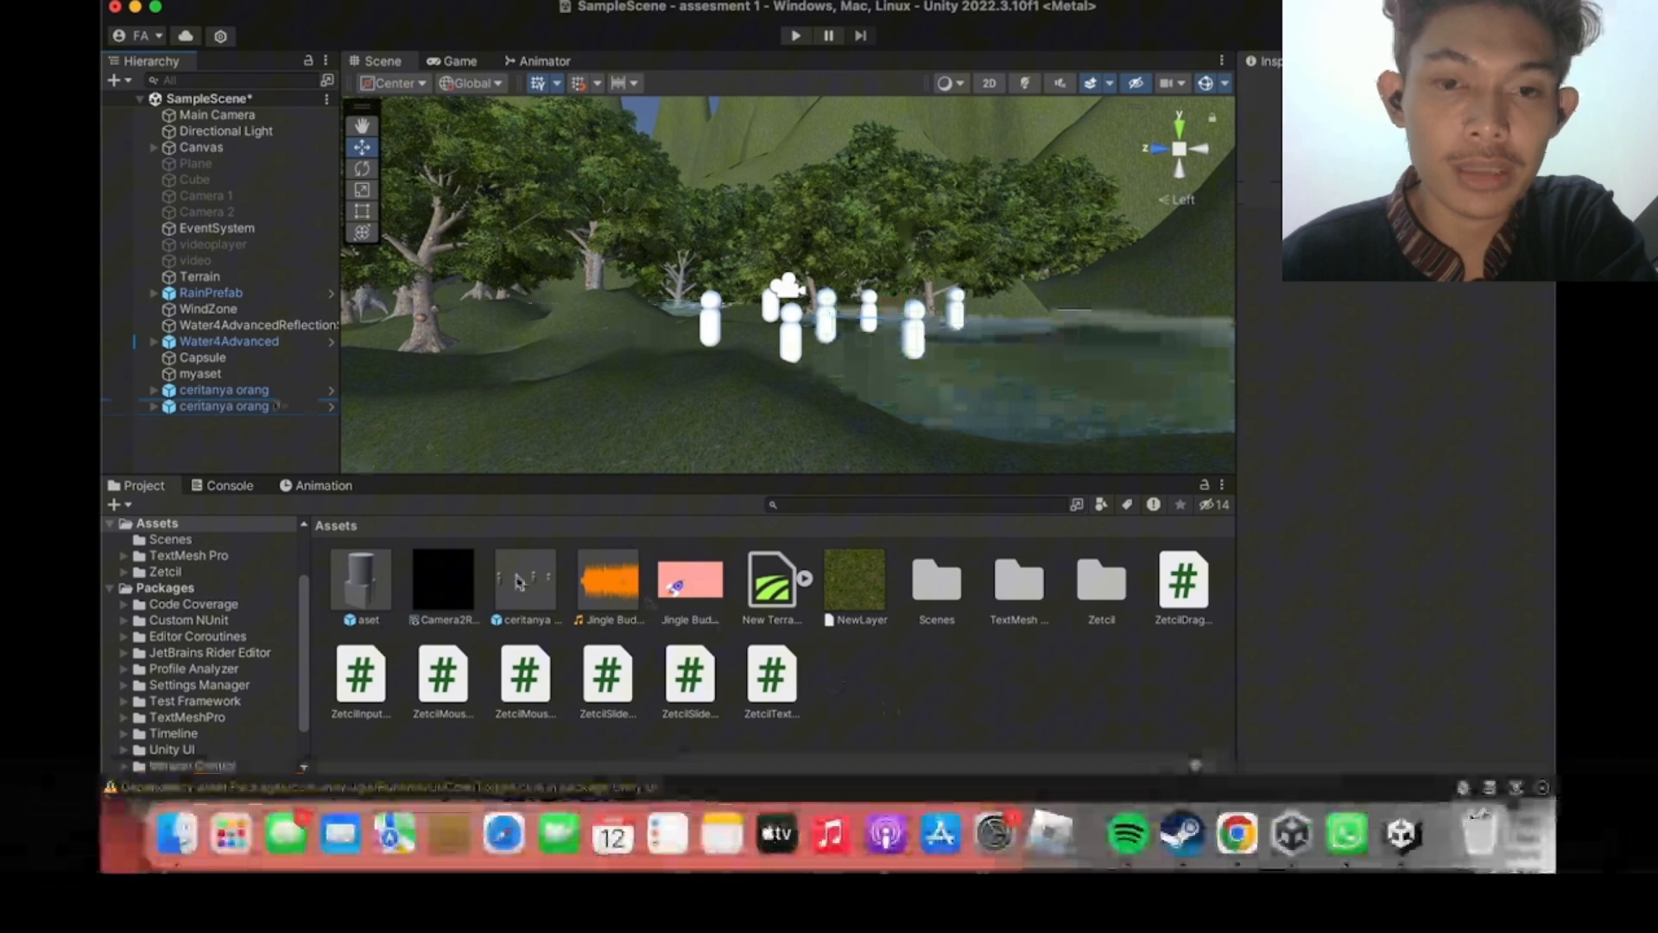
left_click(888, 359)
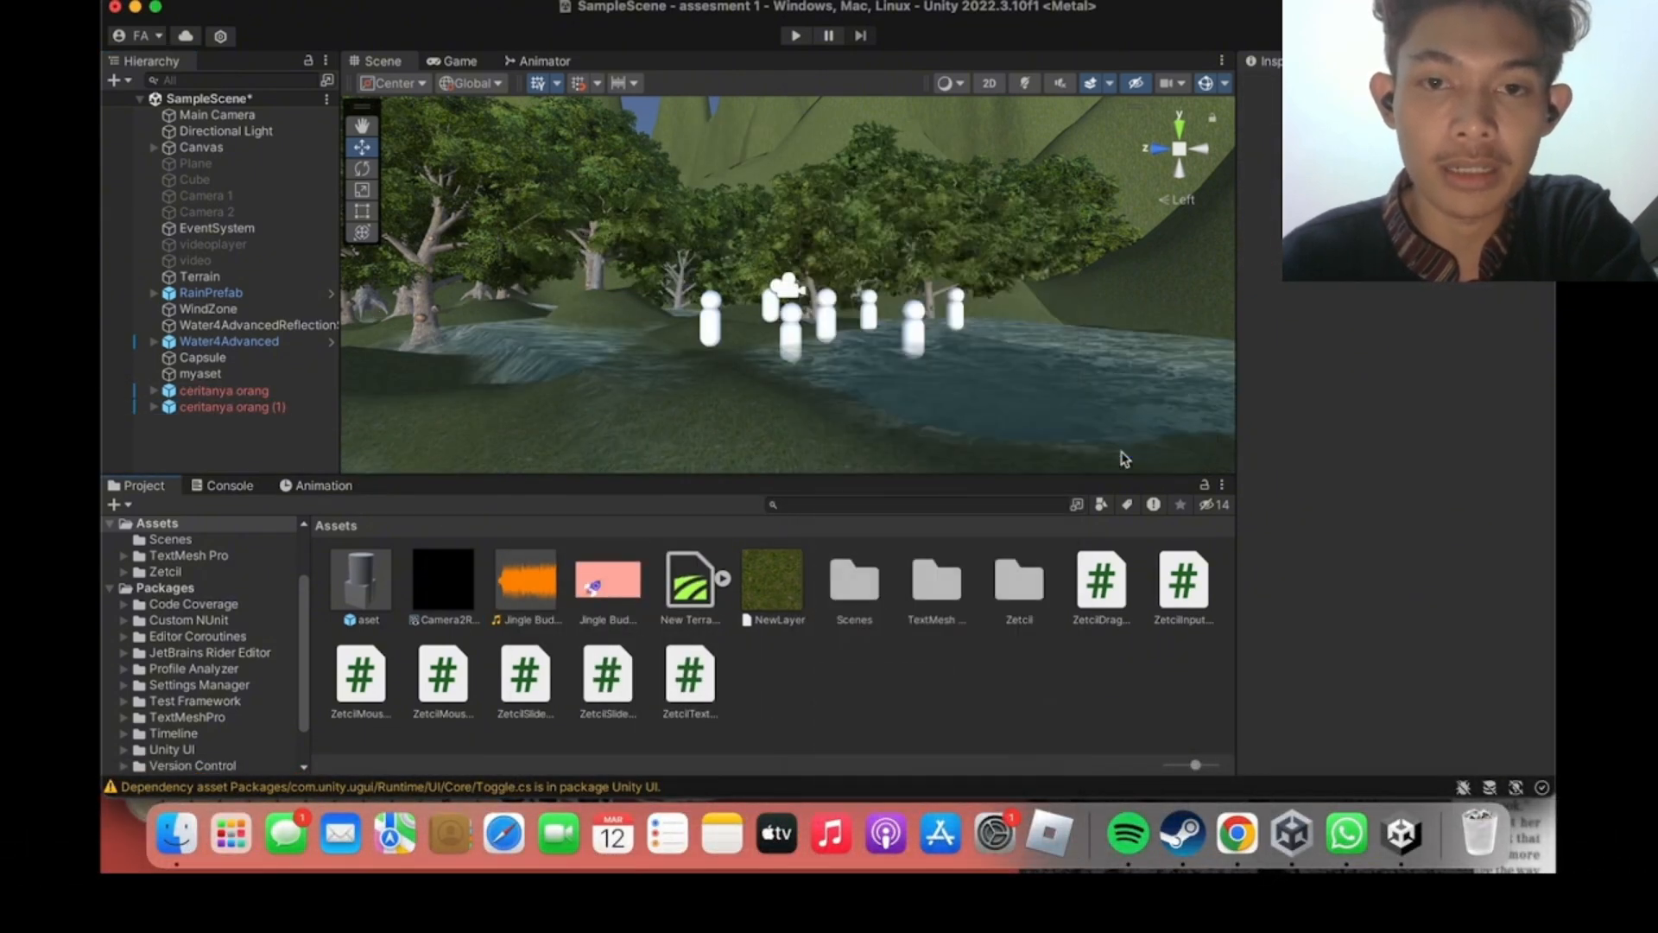
Import the aset ceritanya orang Unity package and place another instance of the ceritanya orang prefab in the scene near the existing capsule figures.
key("space")
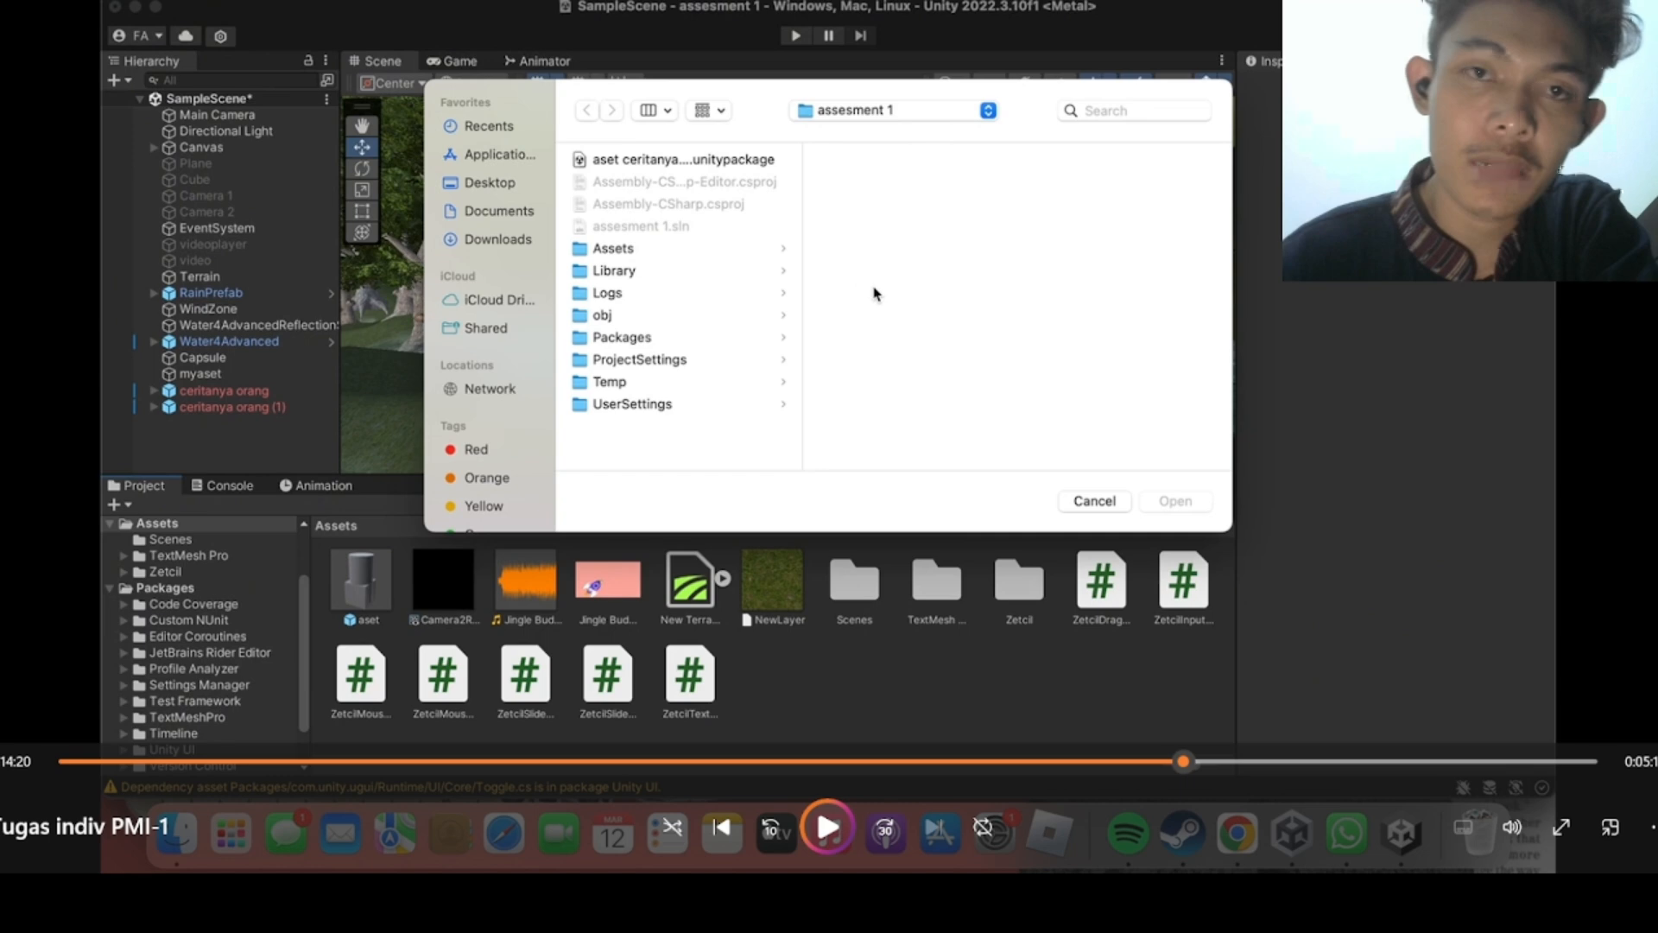
key("space")
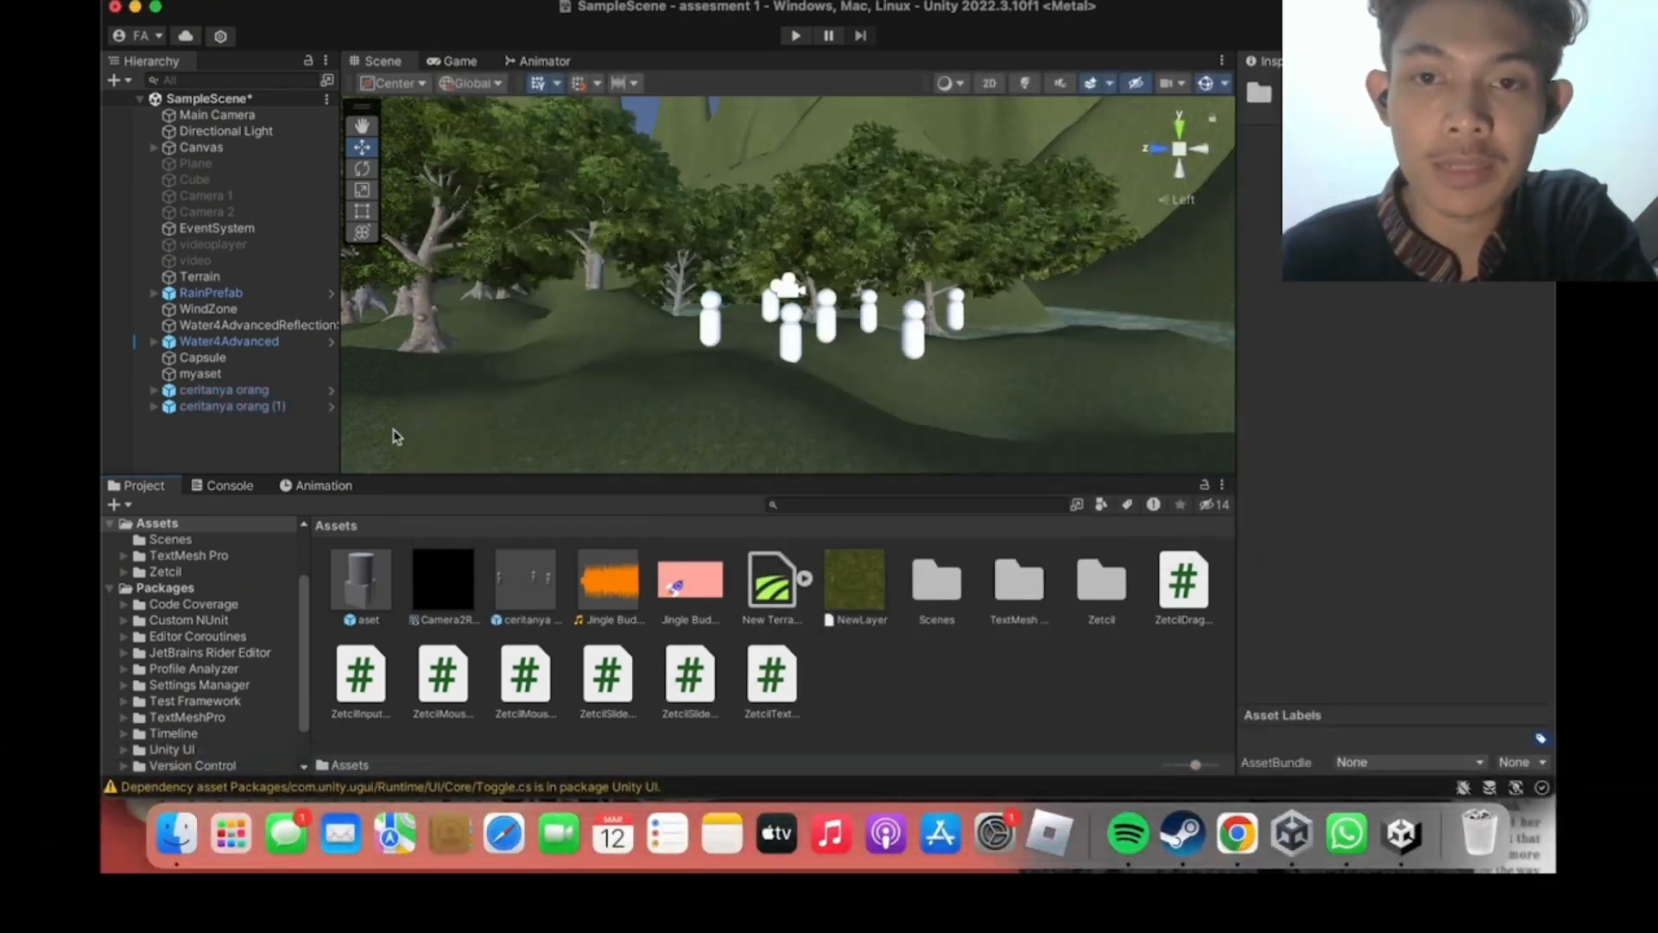
left_click_drag(525, 580, 975, 432)
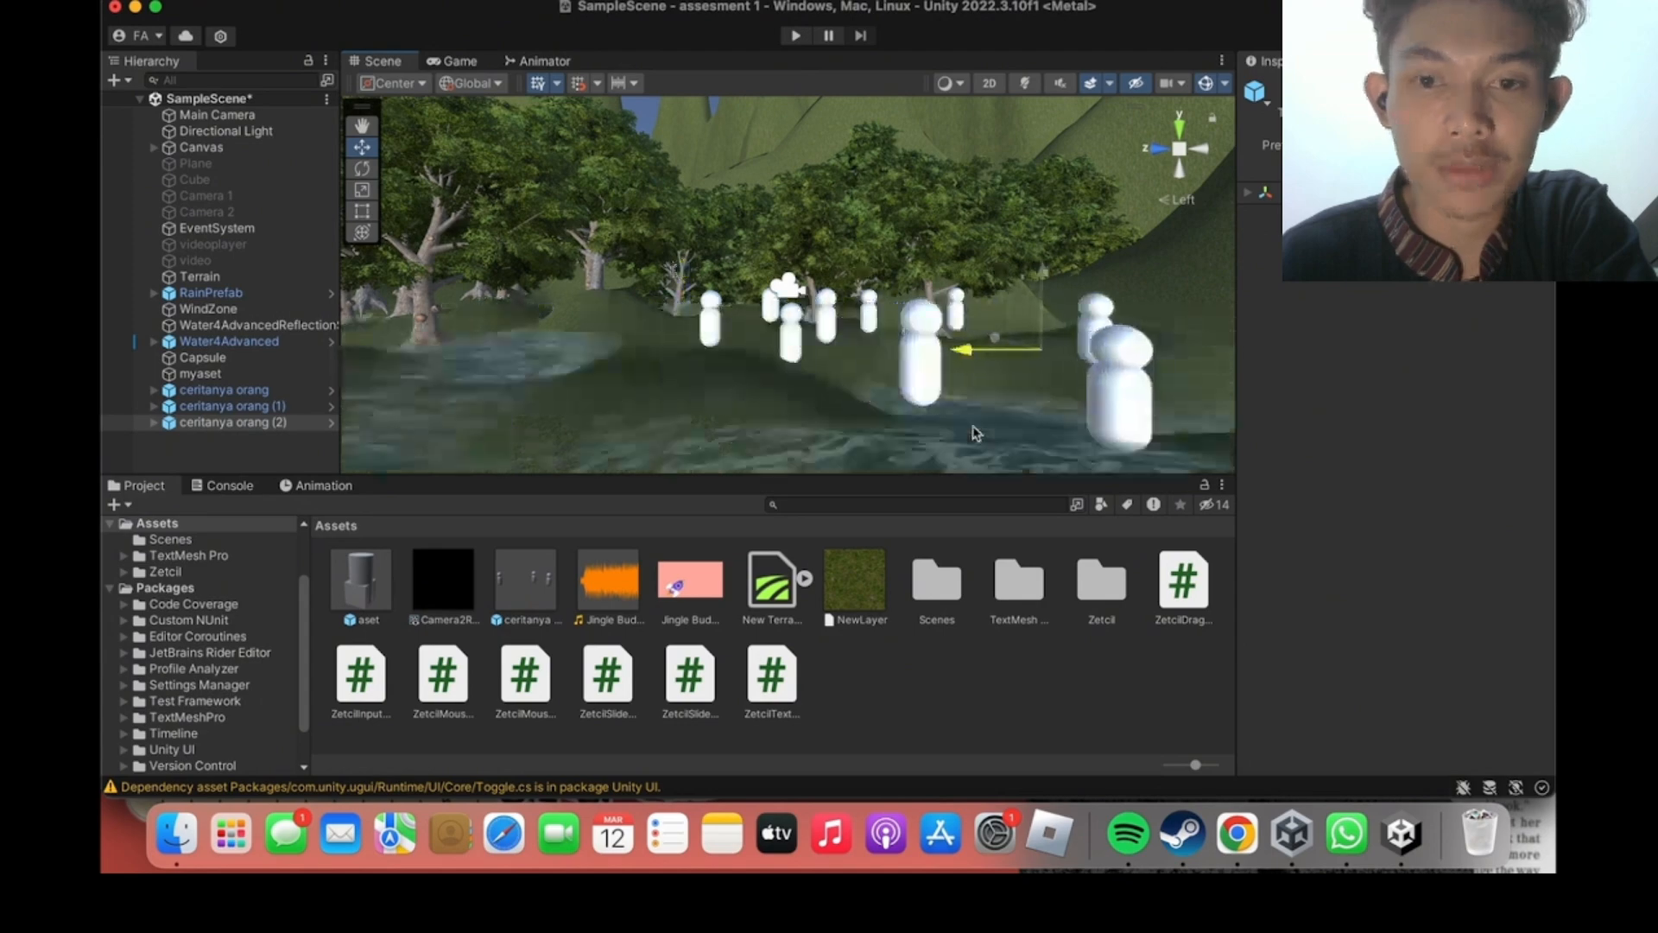
scroll(862, 415, "up", 5)
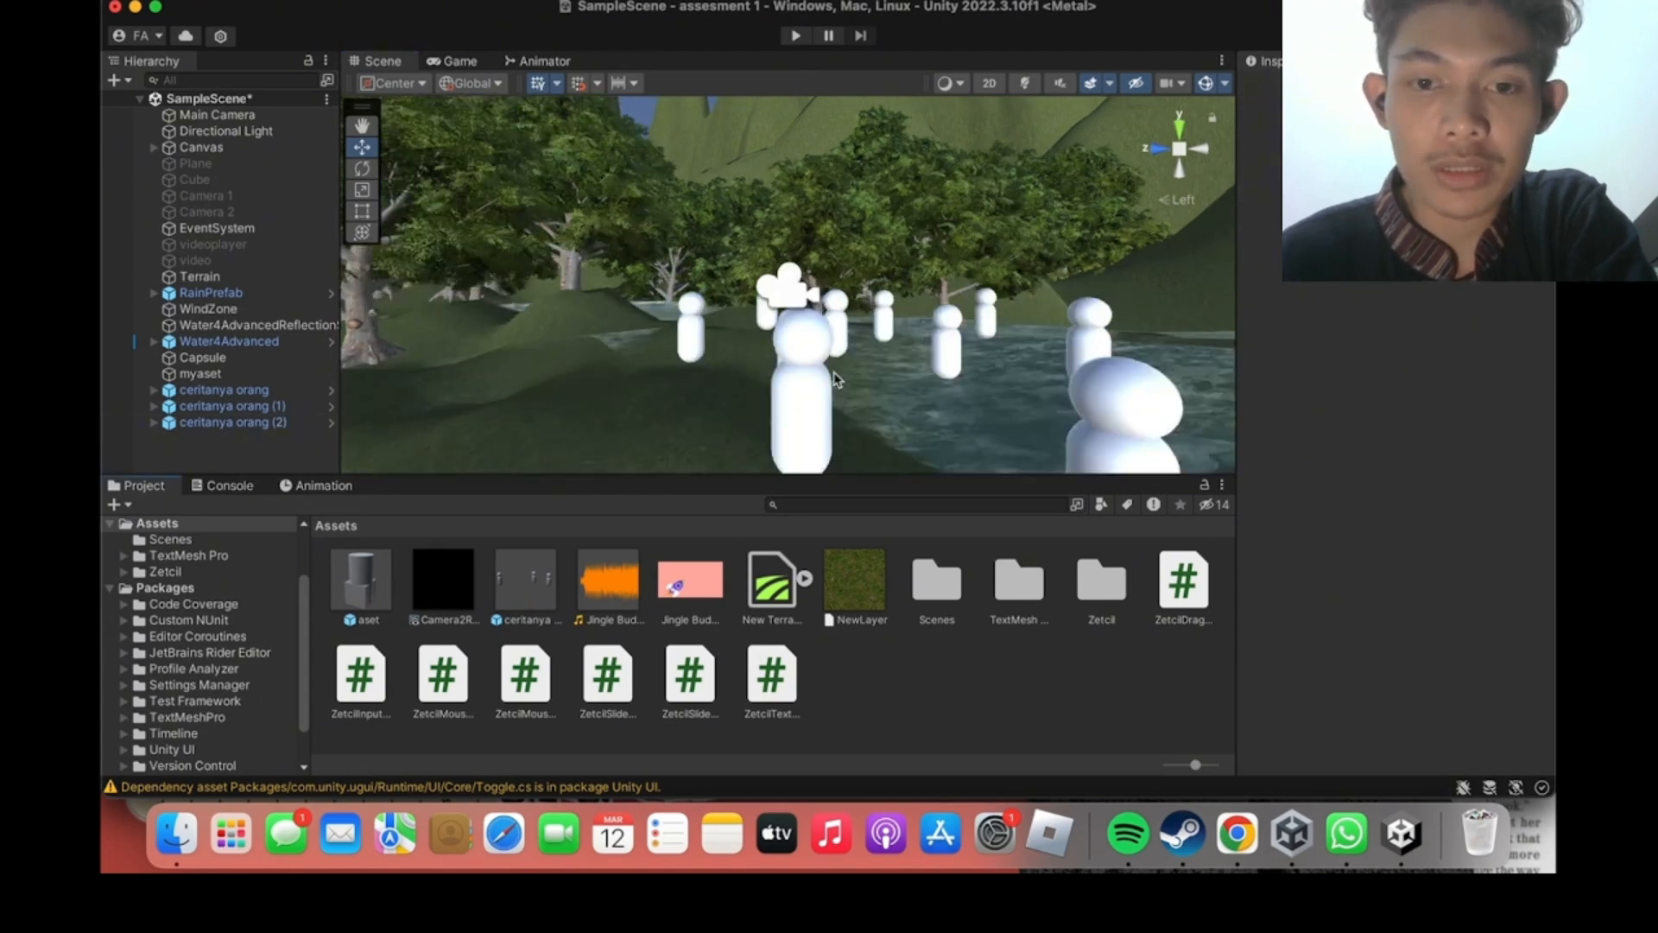
scroll(833, 373, "up", 4)
scroll(833, 373, "down", 5)
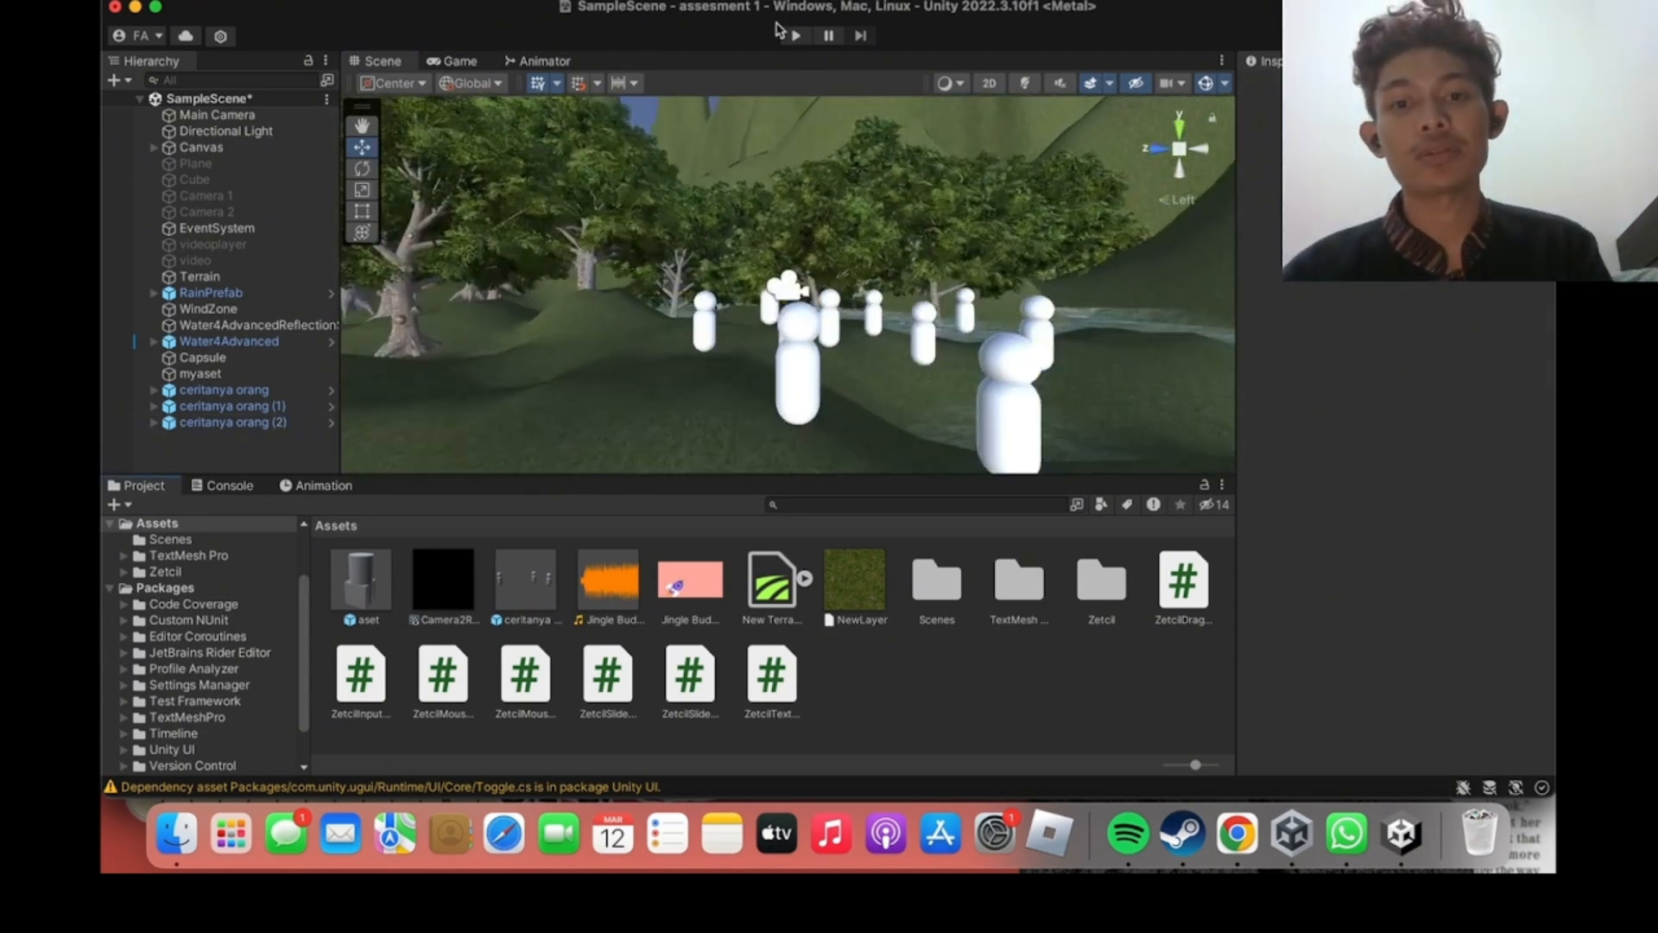
left_click(794, 35)
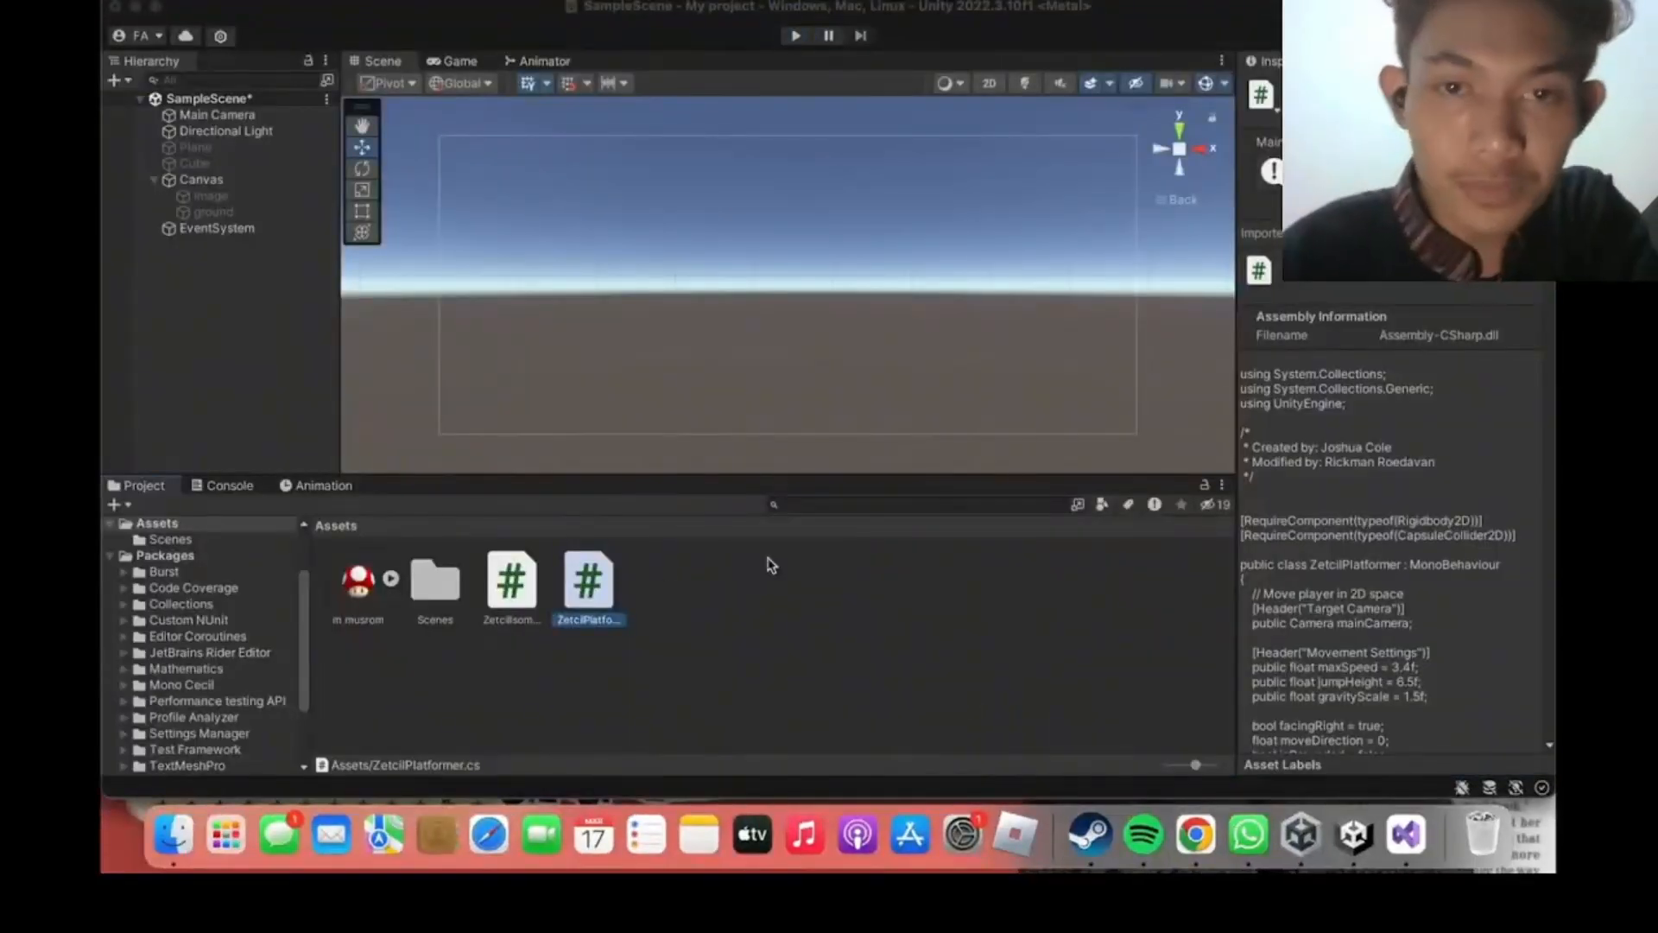
Open the ZetcilPlatformer.cs script from the Assets folder in Visual Studio.
double_click(595, 583)
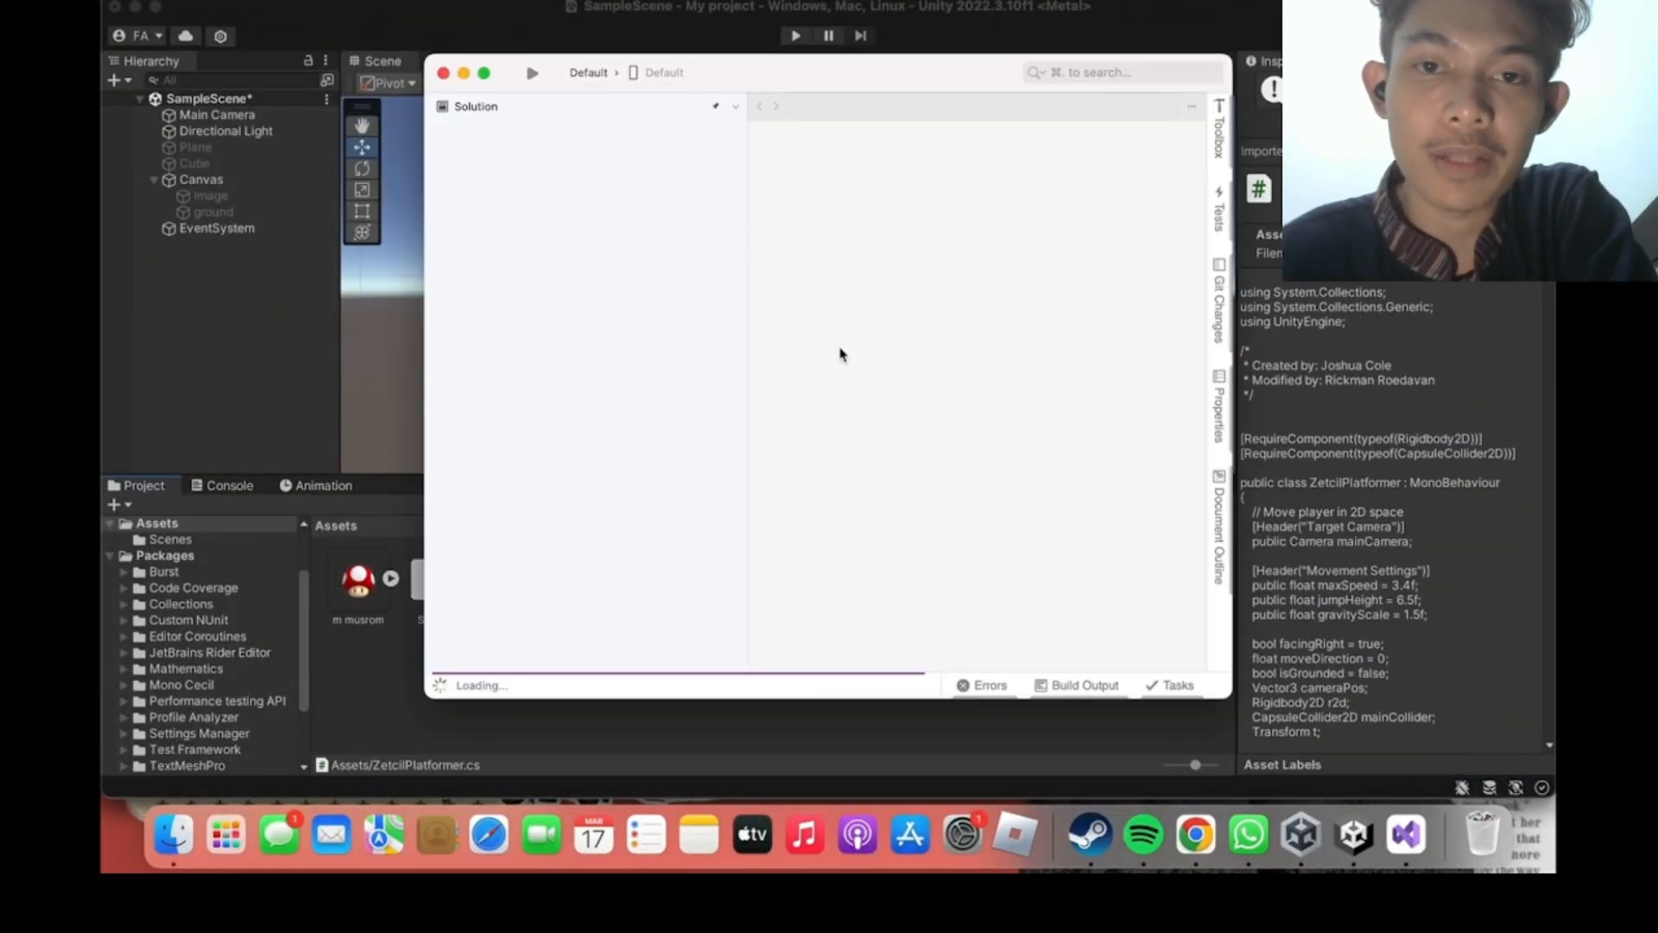
scroll(842, 354, "down", 5)
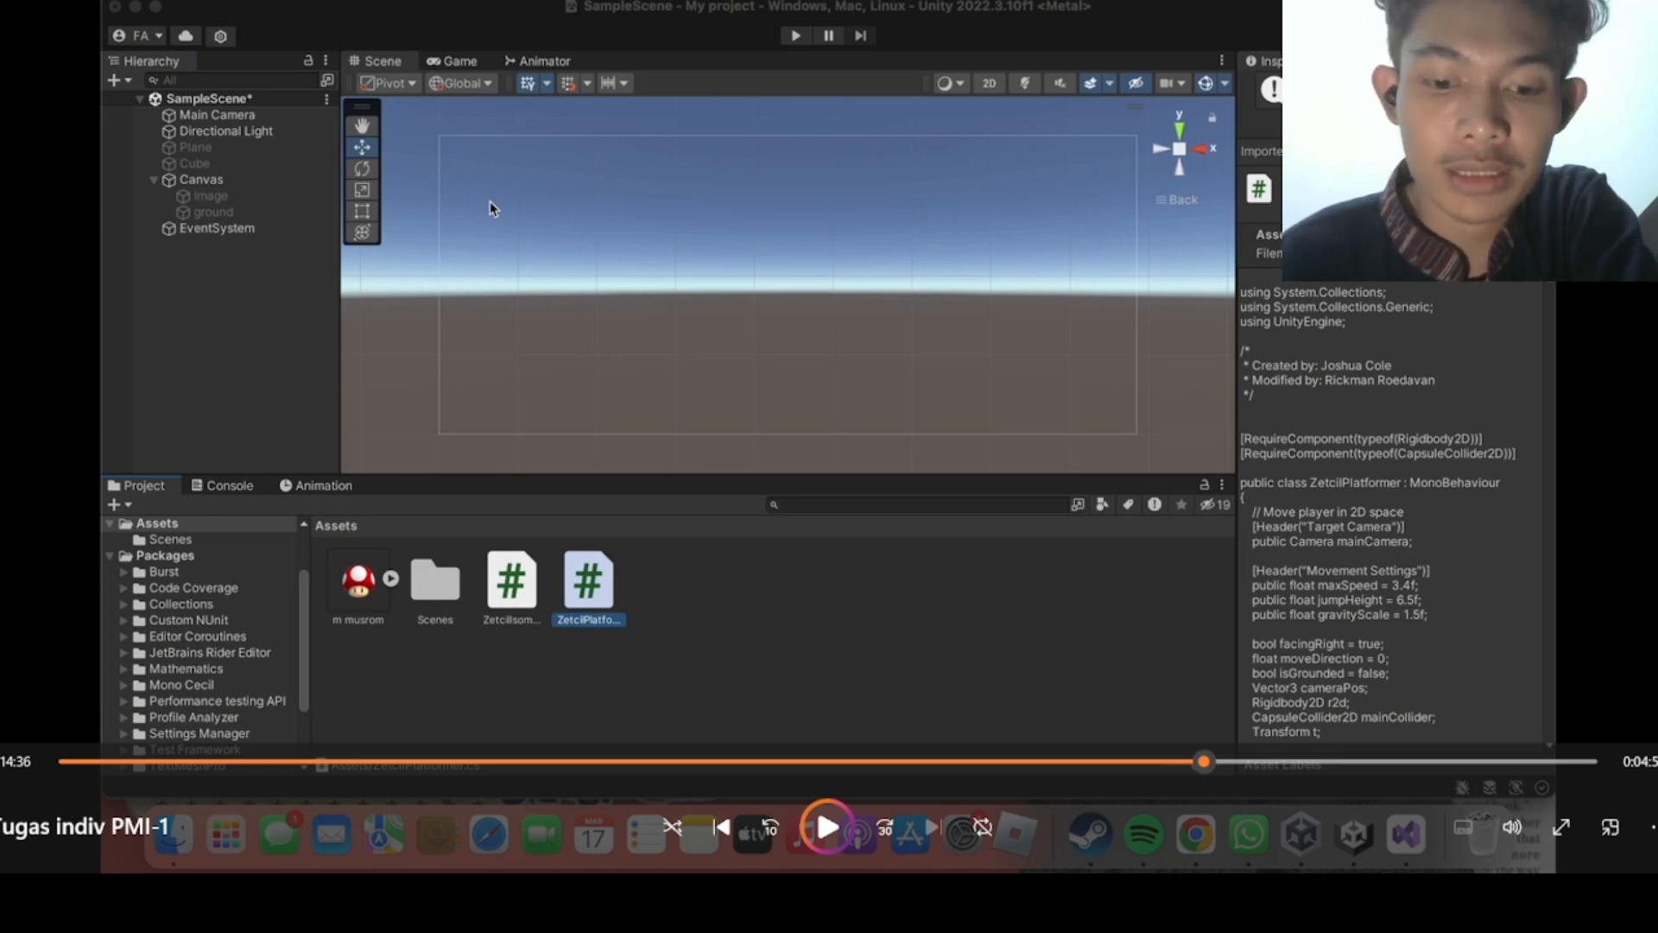
Activate the inactive Image and ground objects under the Canvas.
left_click(201, 178)
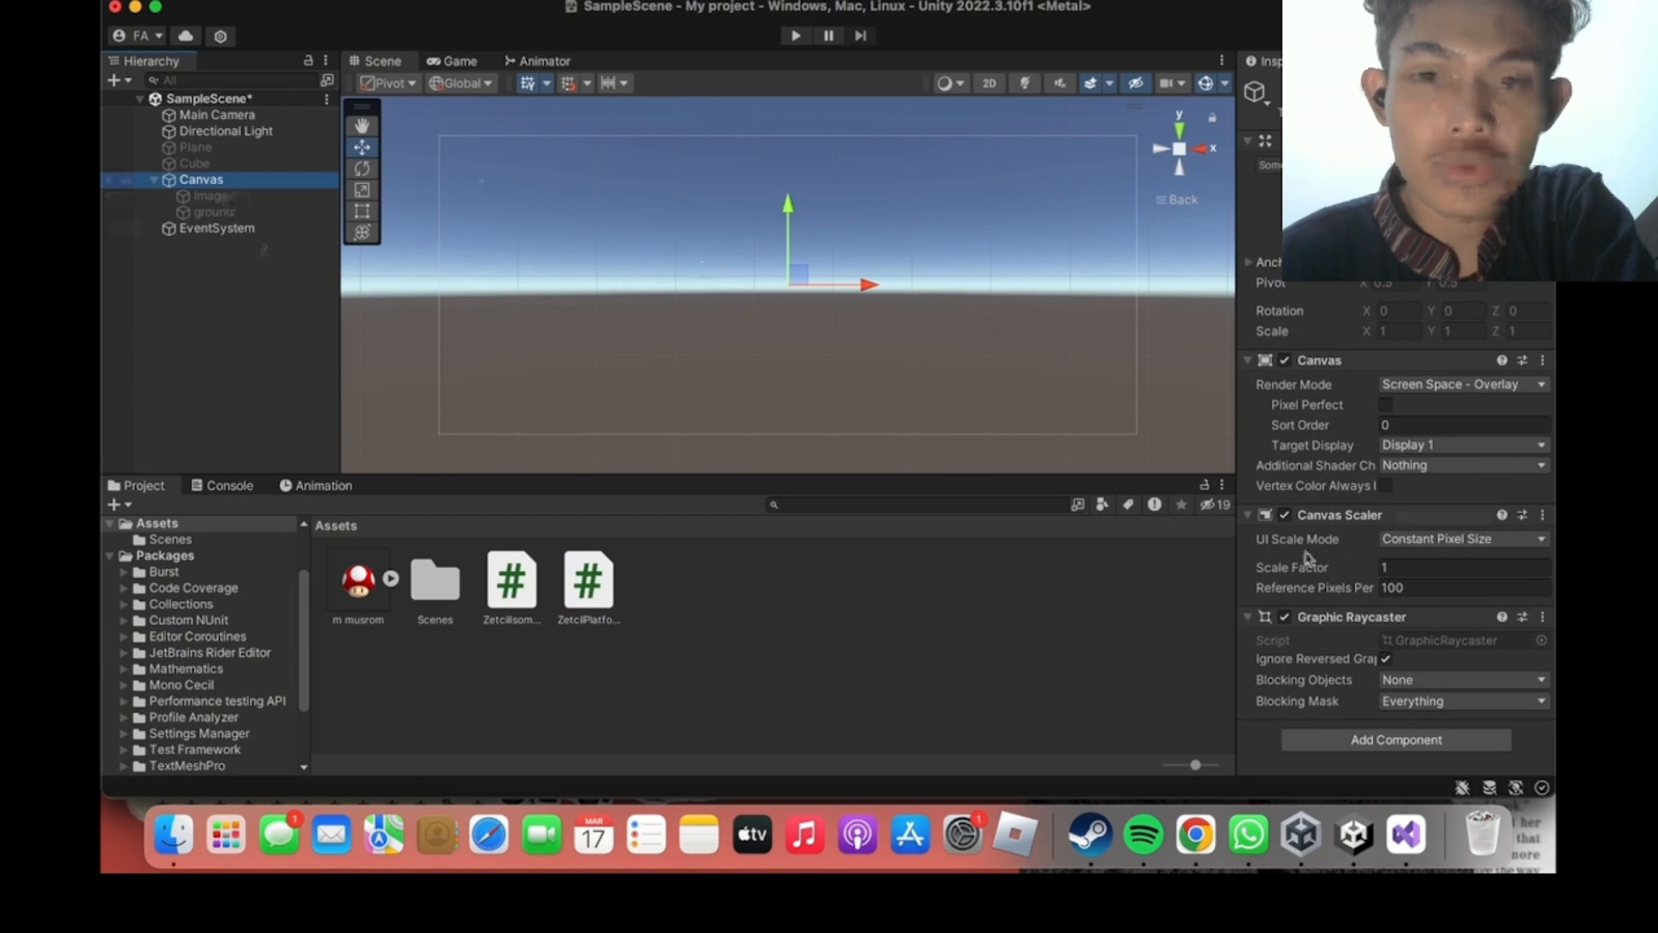
left_click(211, 196)
left_click(1284, 85)
left_click(214, 211)
key("space")
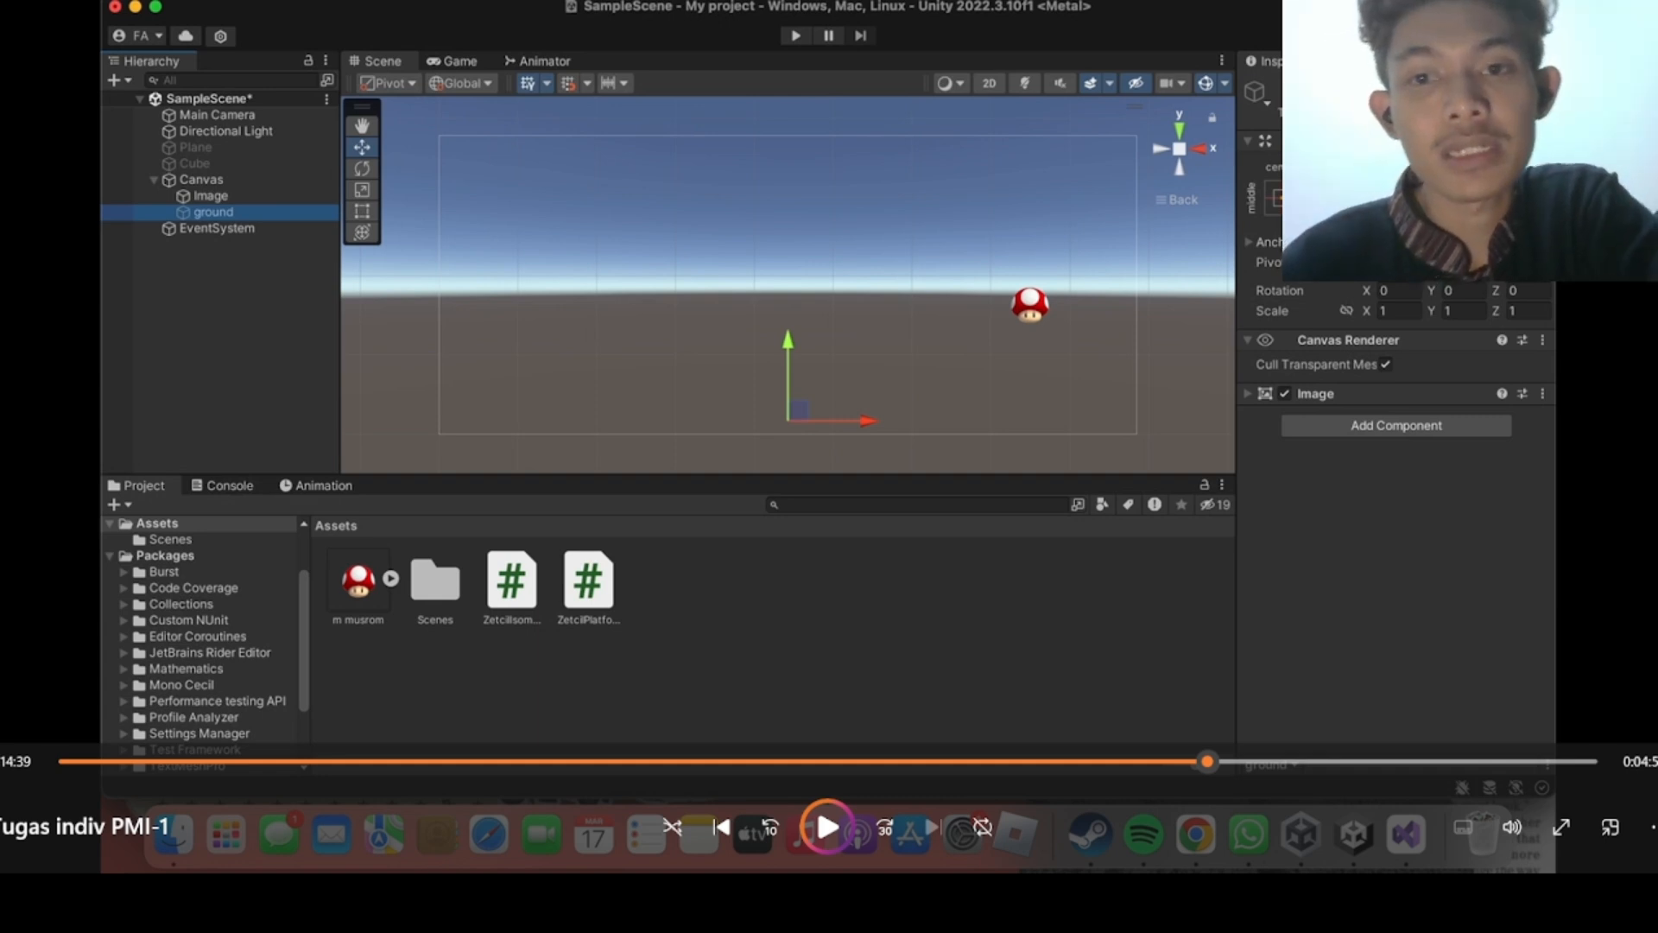
left_click(827, 826)
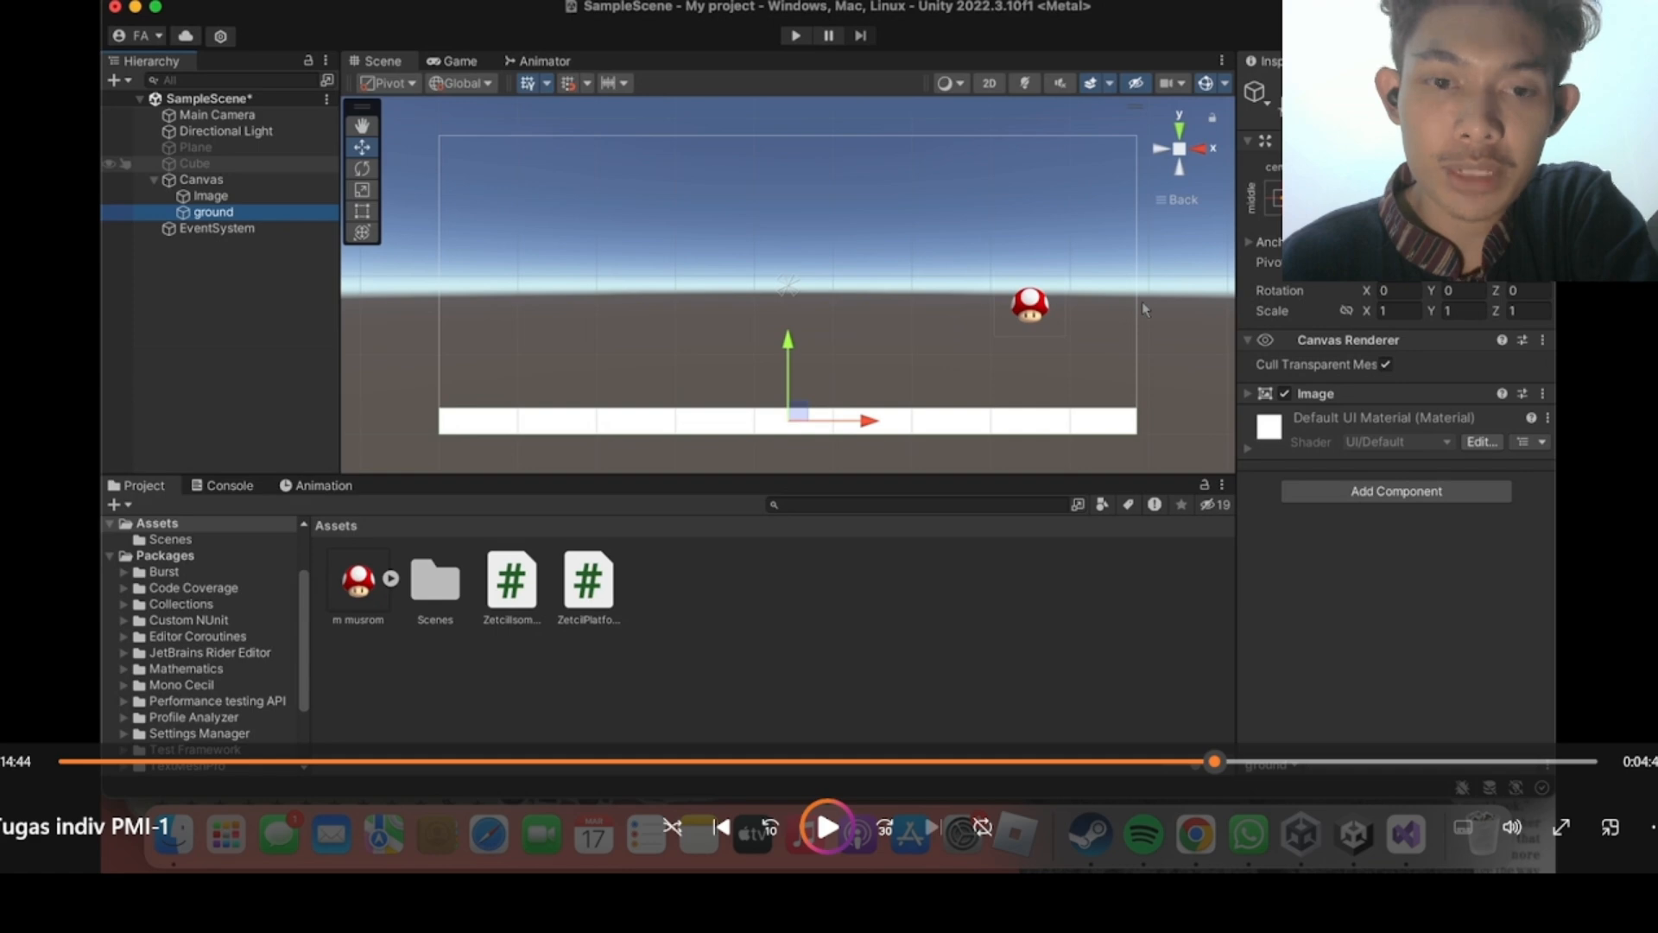
Import all items of ZetcilRain.unitypackage from the Downloads folder into the assesment 1 project.
key("space")
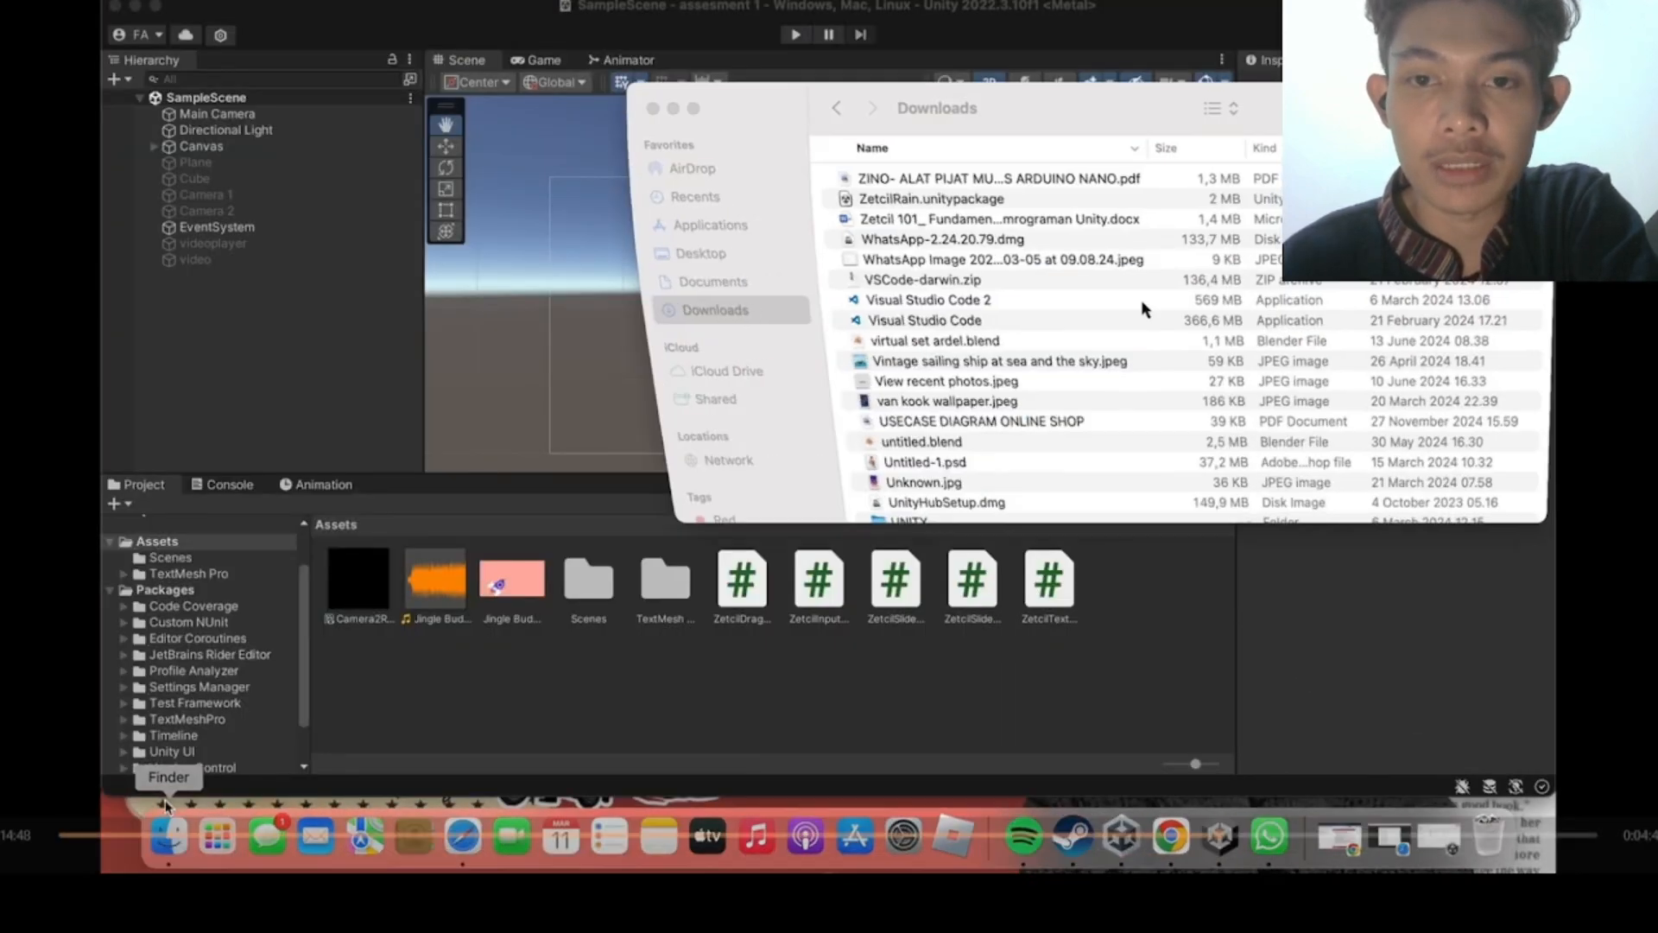
key("space")
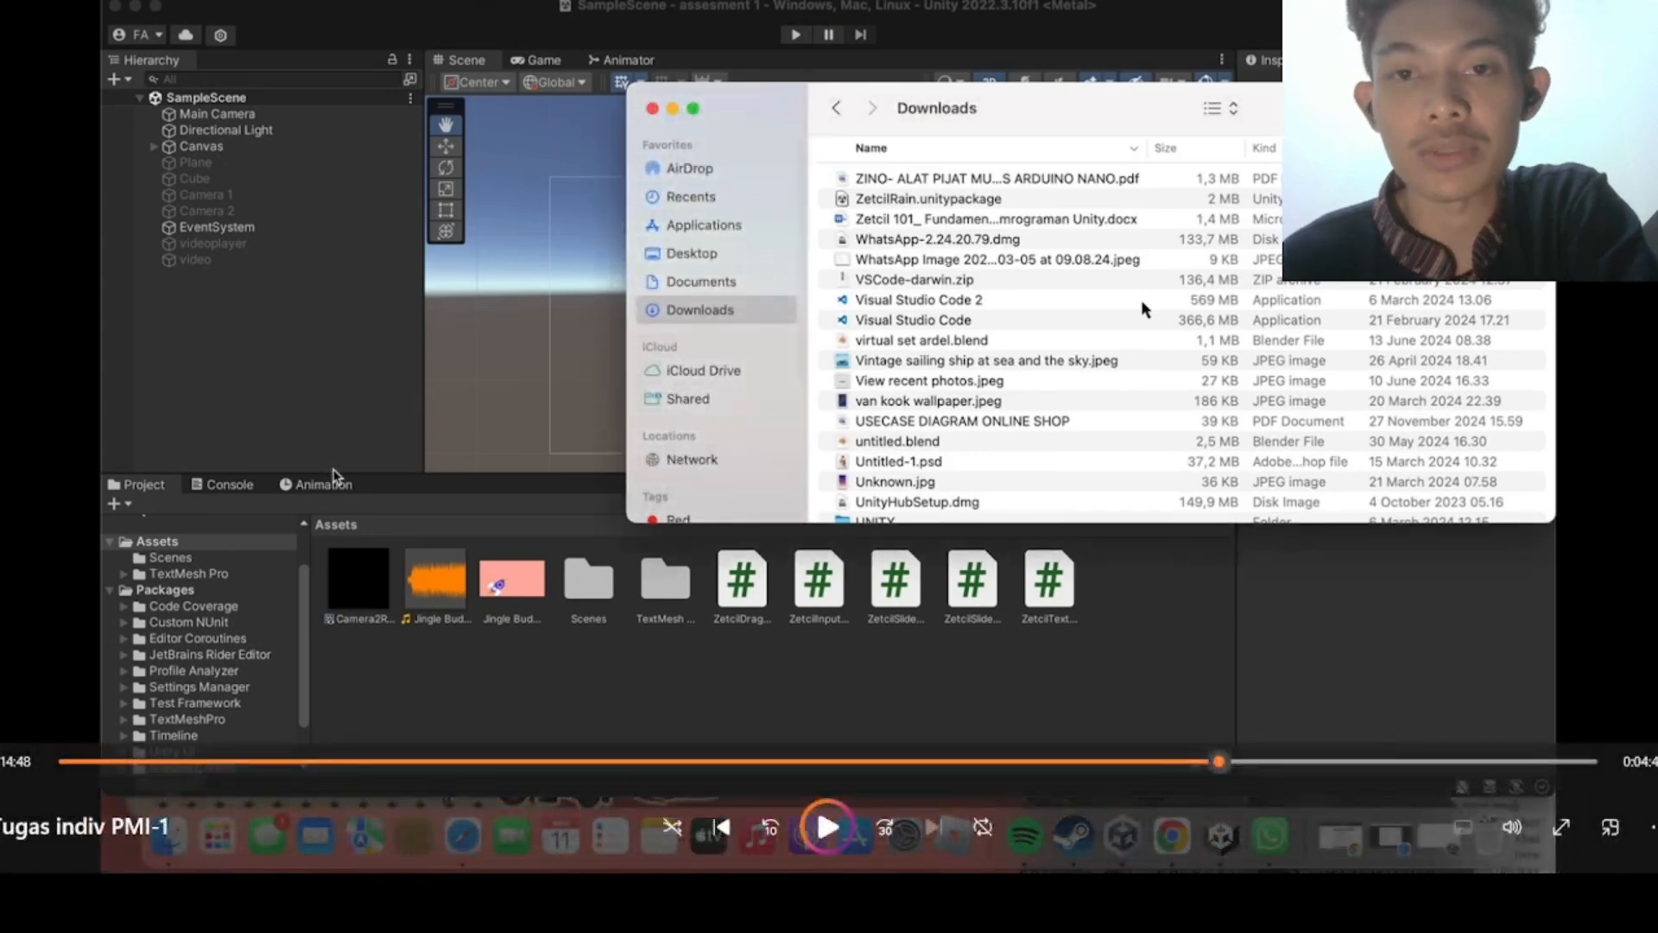
key("space")
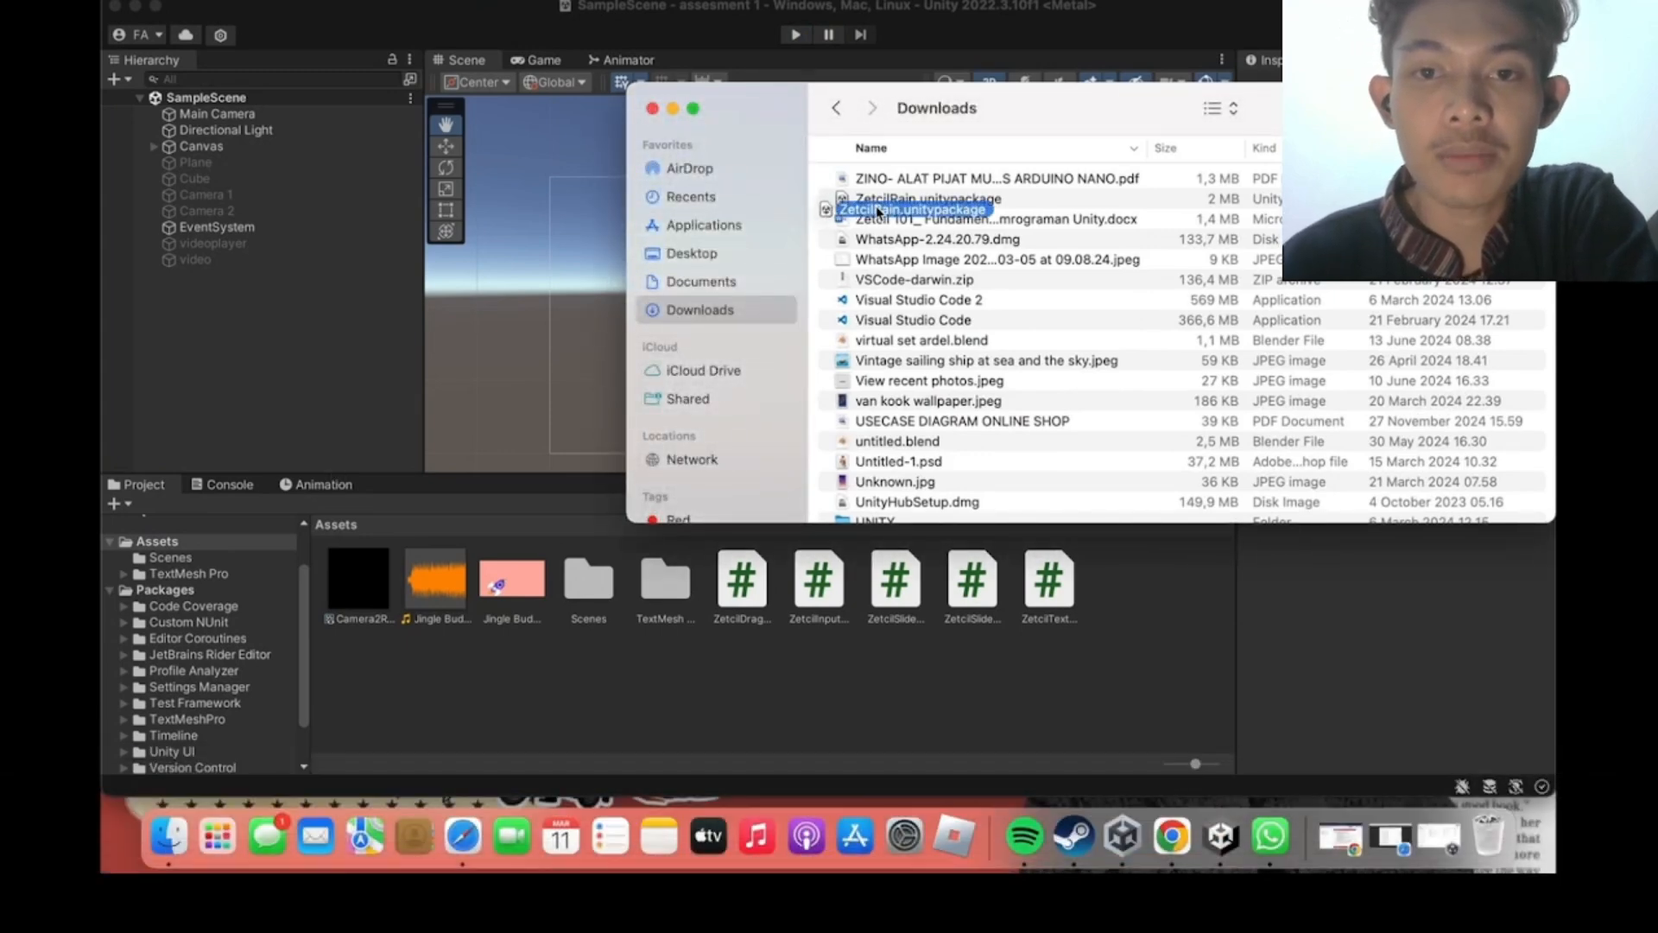
key("space")
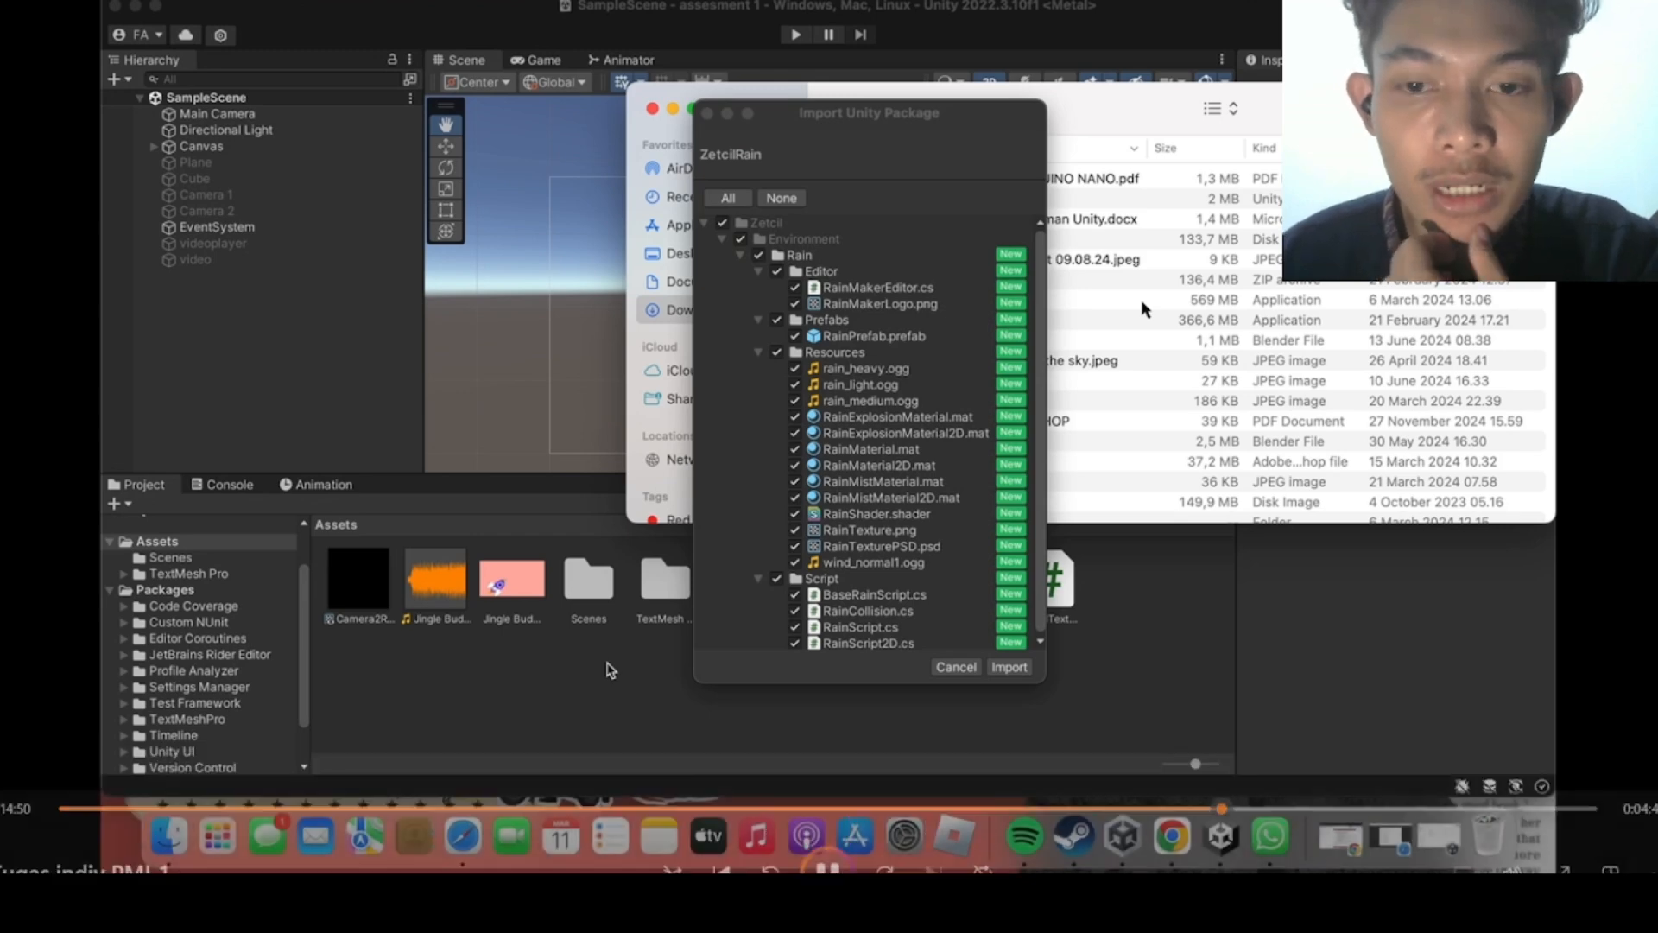
left_click(1009, 667)
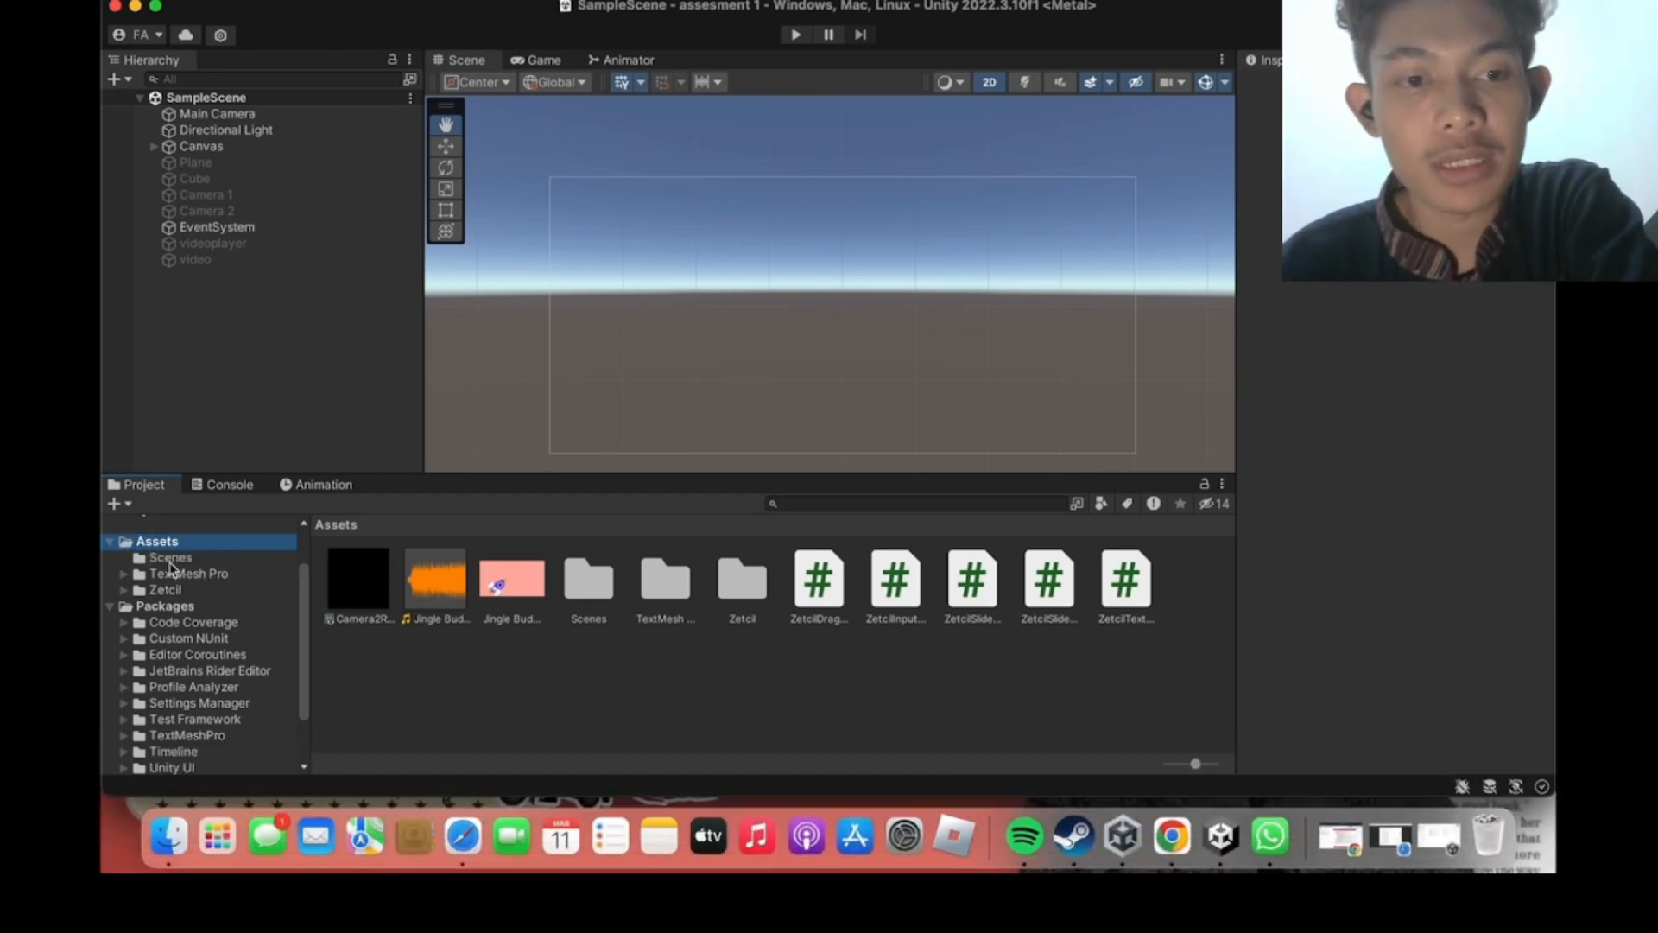
Create a 3D Terrain object in SampleScene and keep the name Terrain.
left_click(236, 336)
key("space")
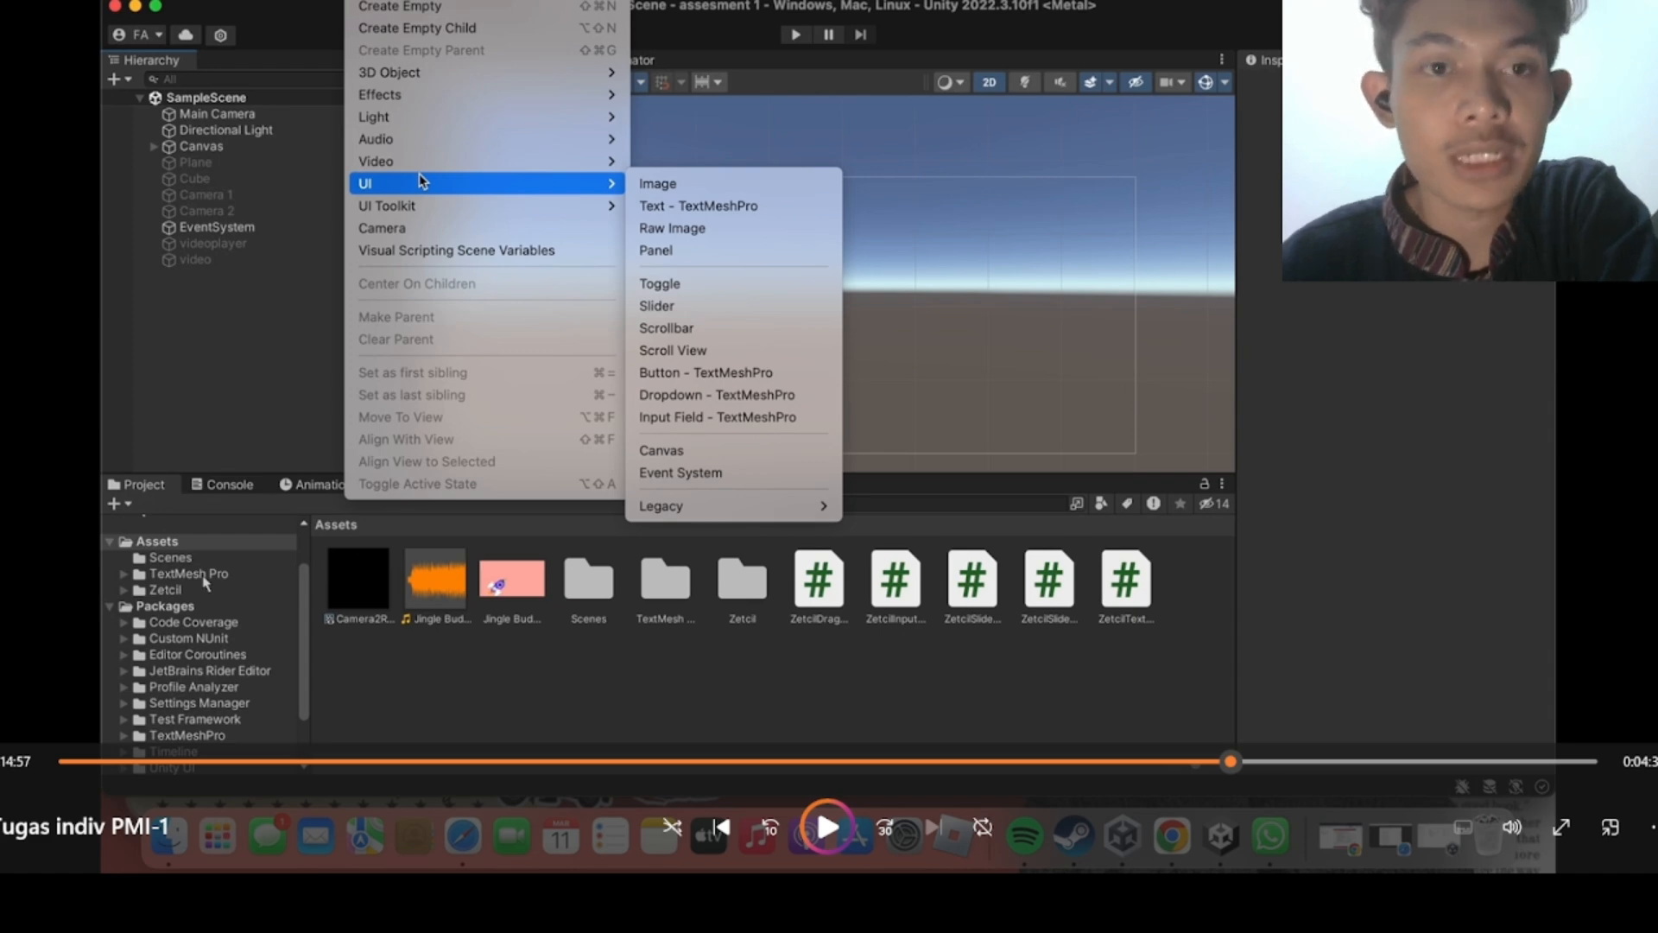
key("space")
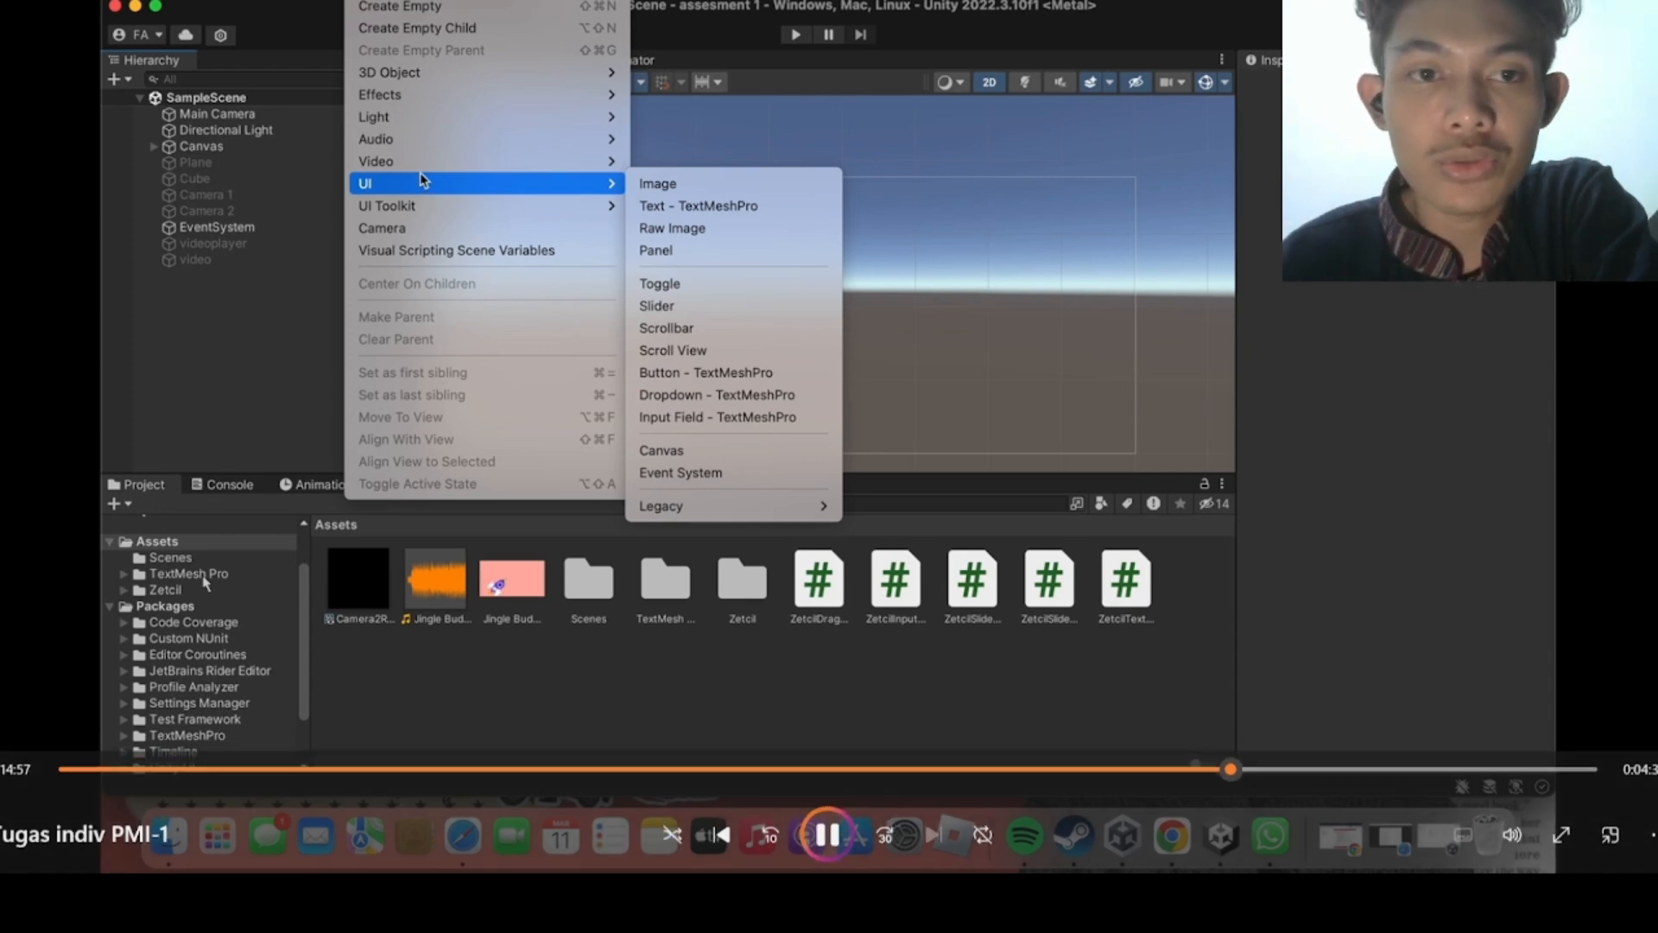
key("space")
key("space")
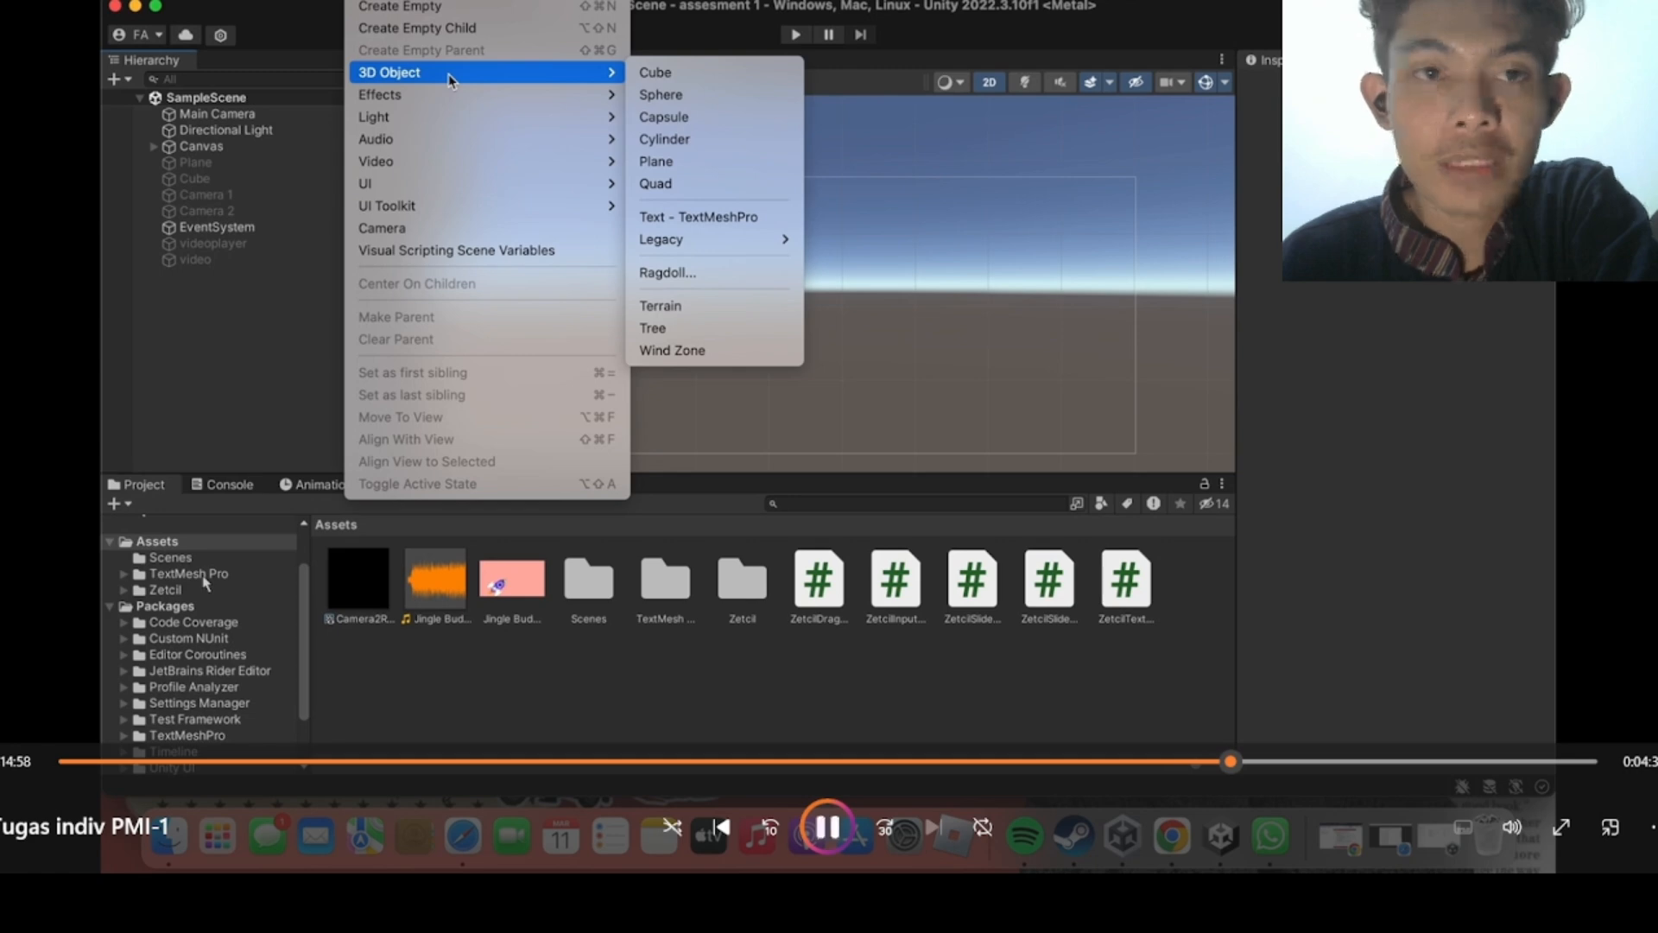
key("space")
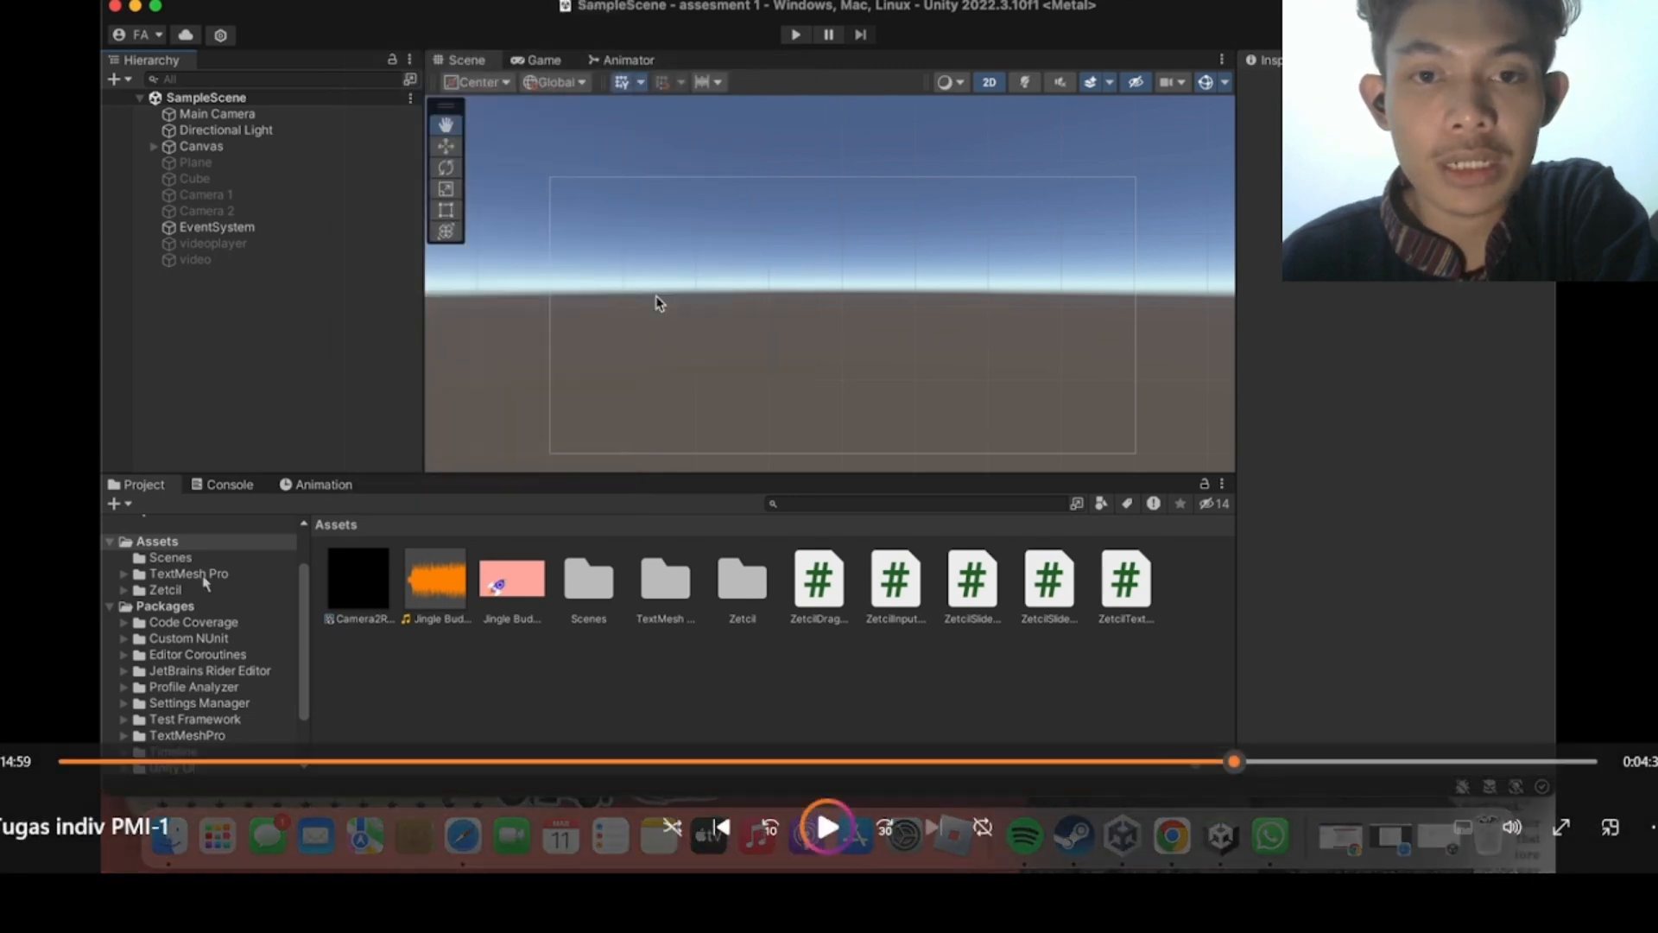
key("space")
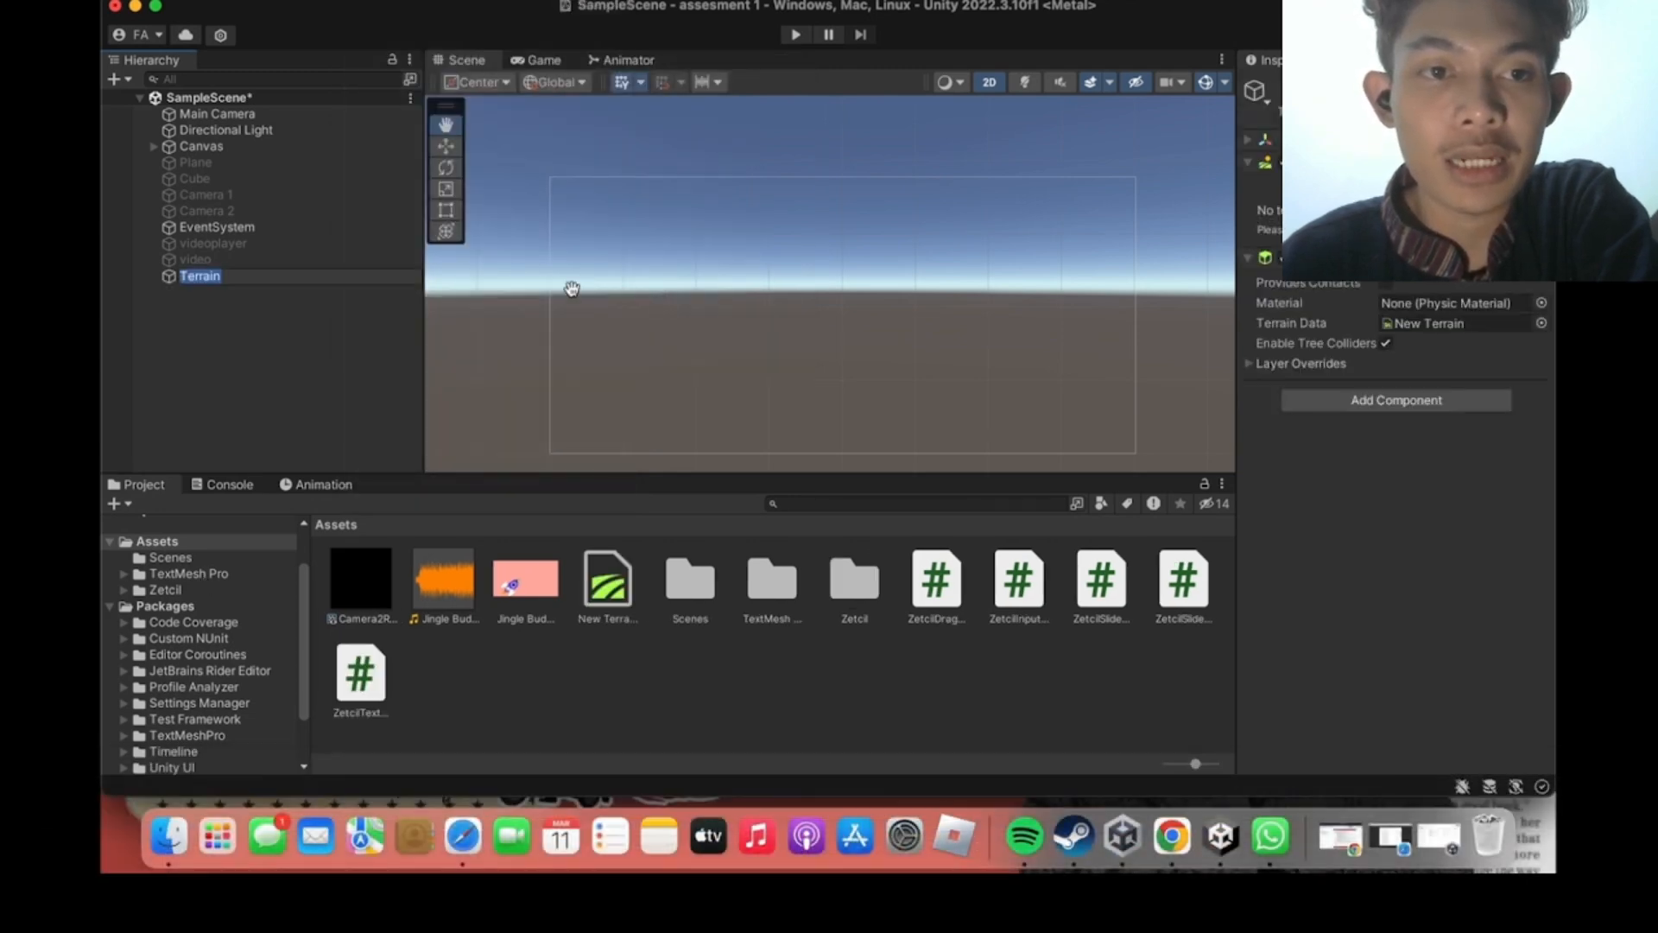
key("space")
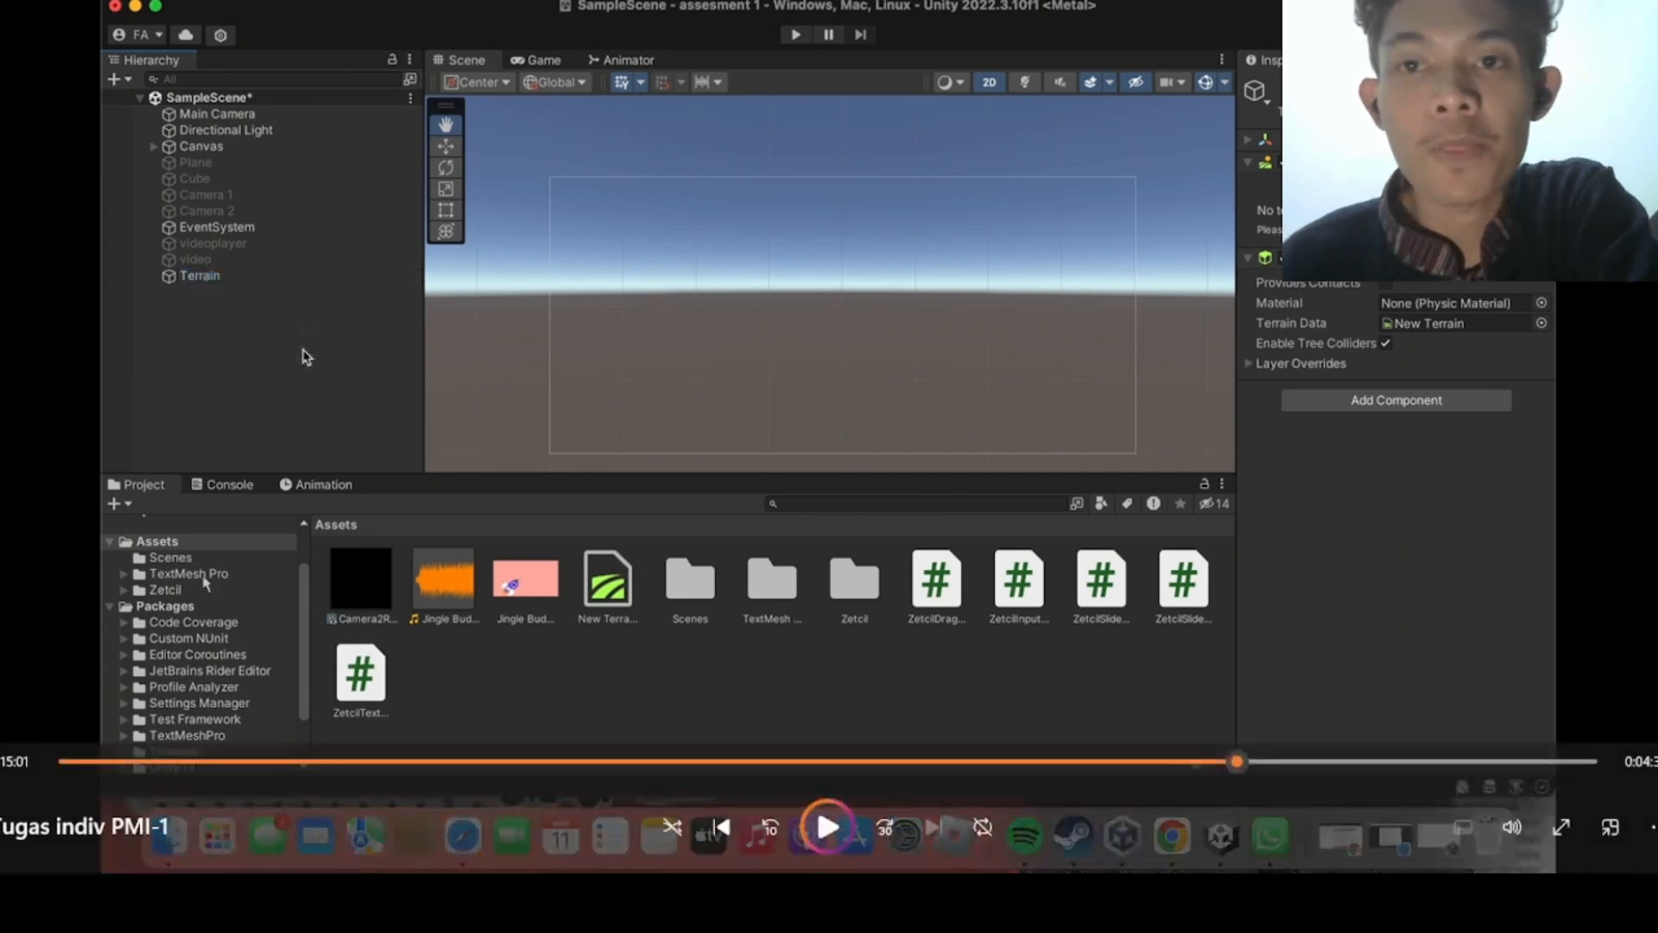
Add RainPrefab from Zetcil/Environment/Rain/Prefabs to the scene hierarchy below the Terrain.
key("space")
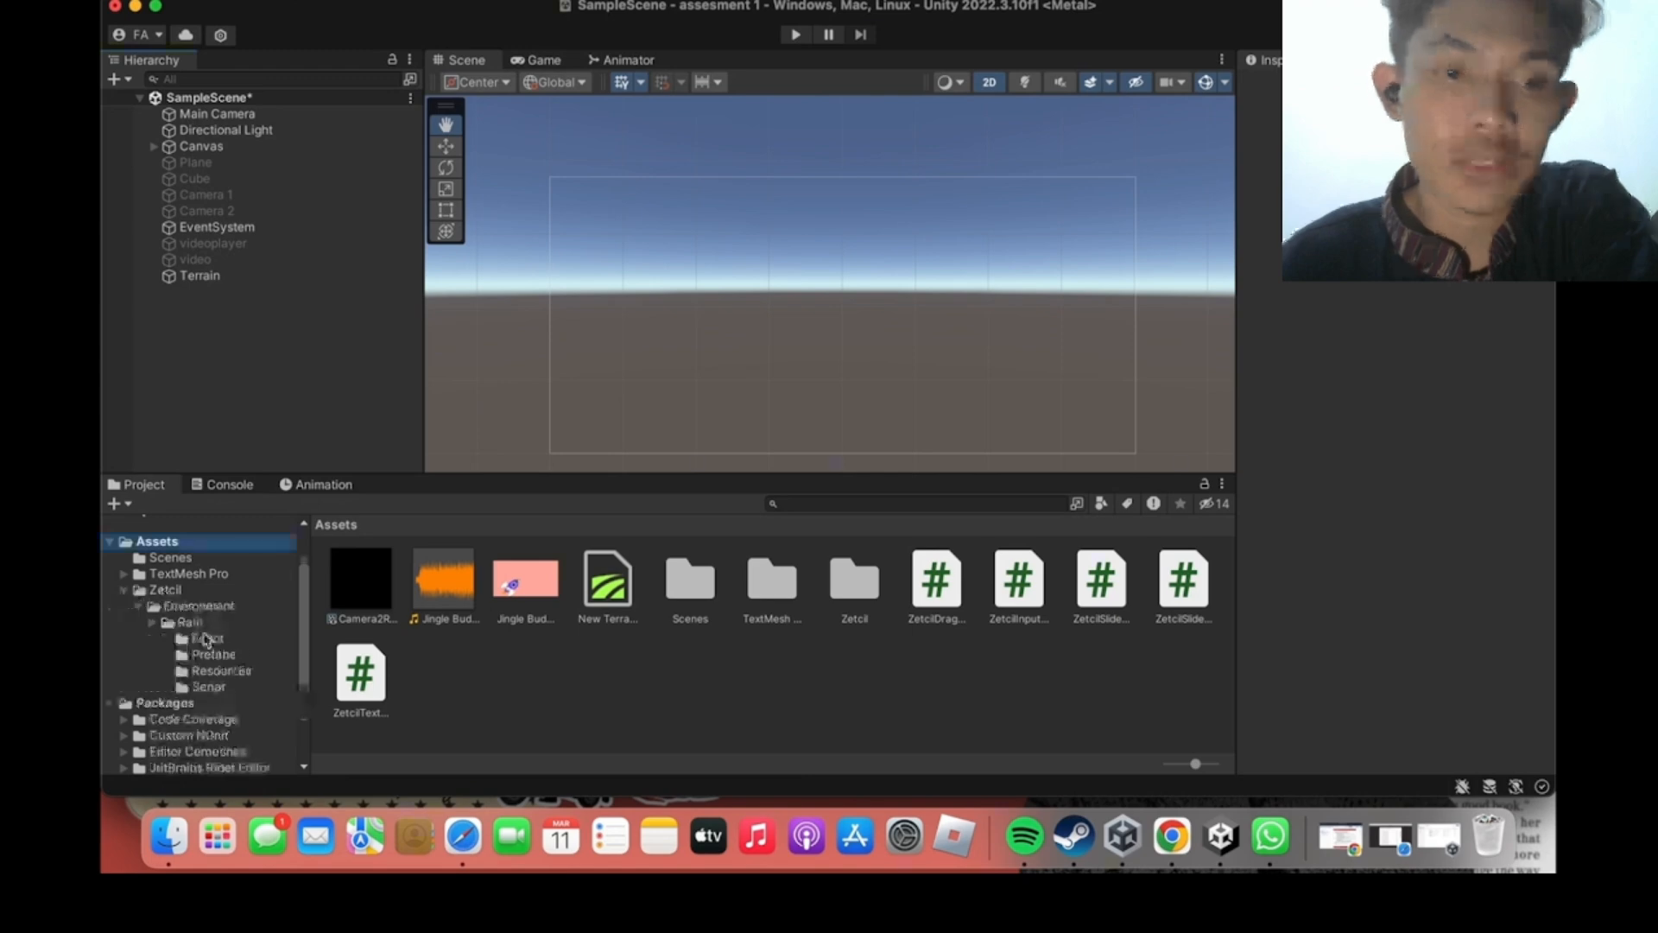
key("space")
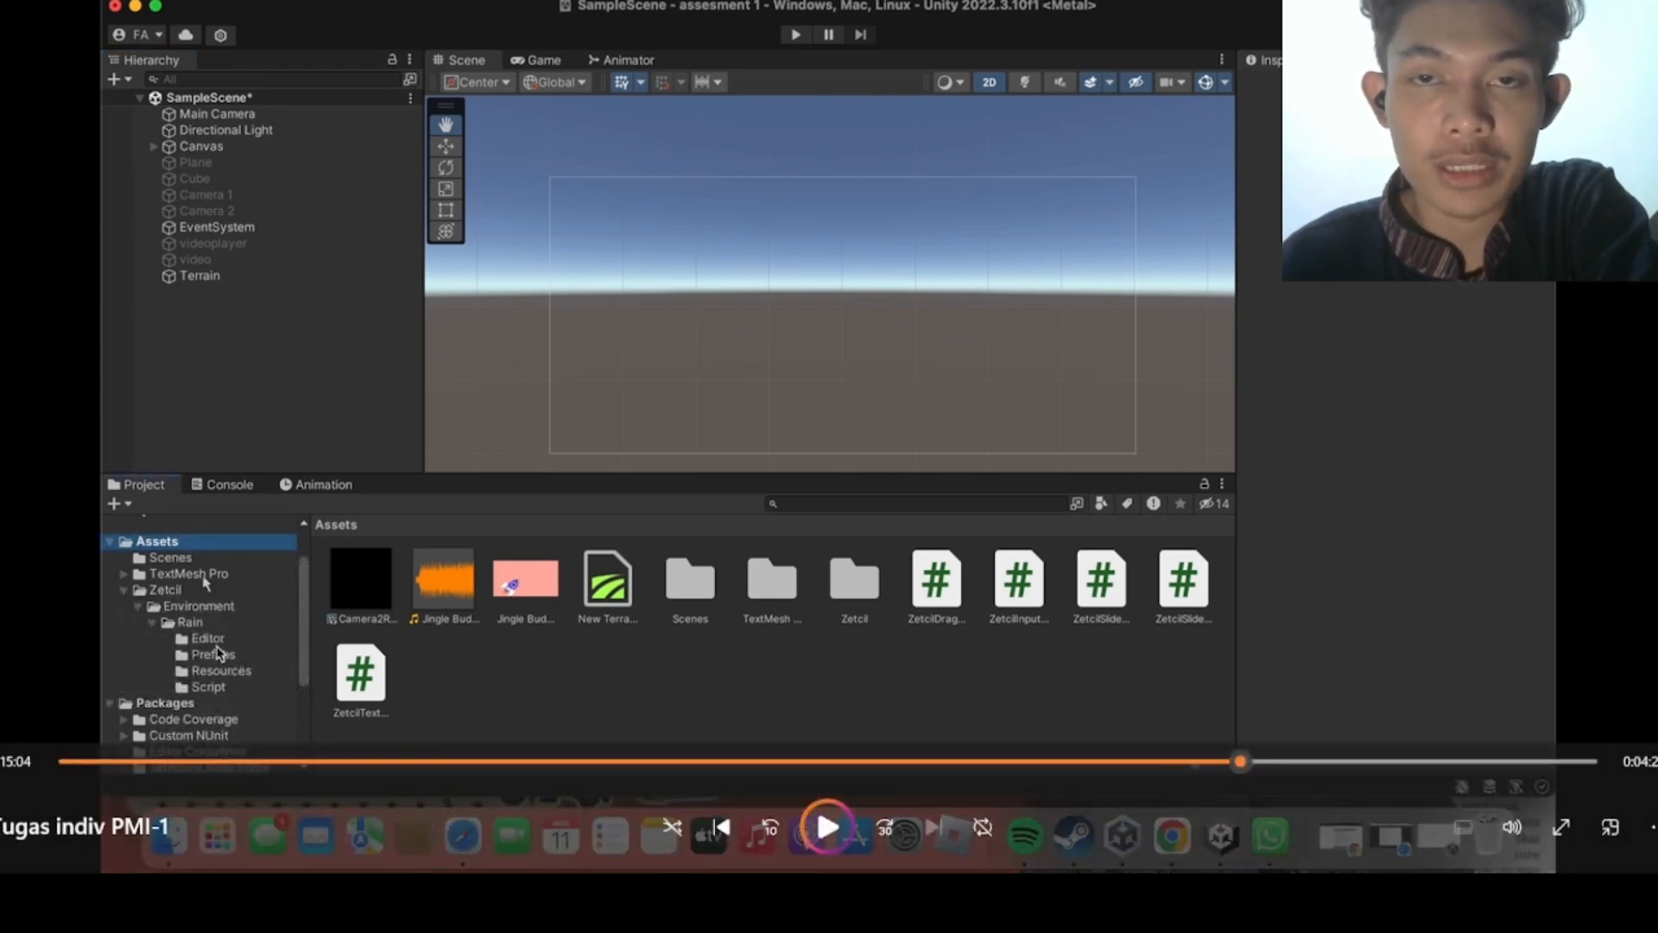
key("space")
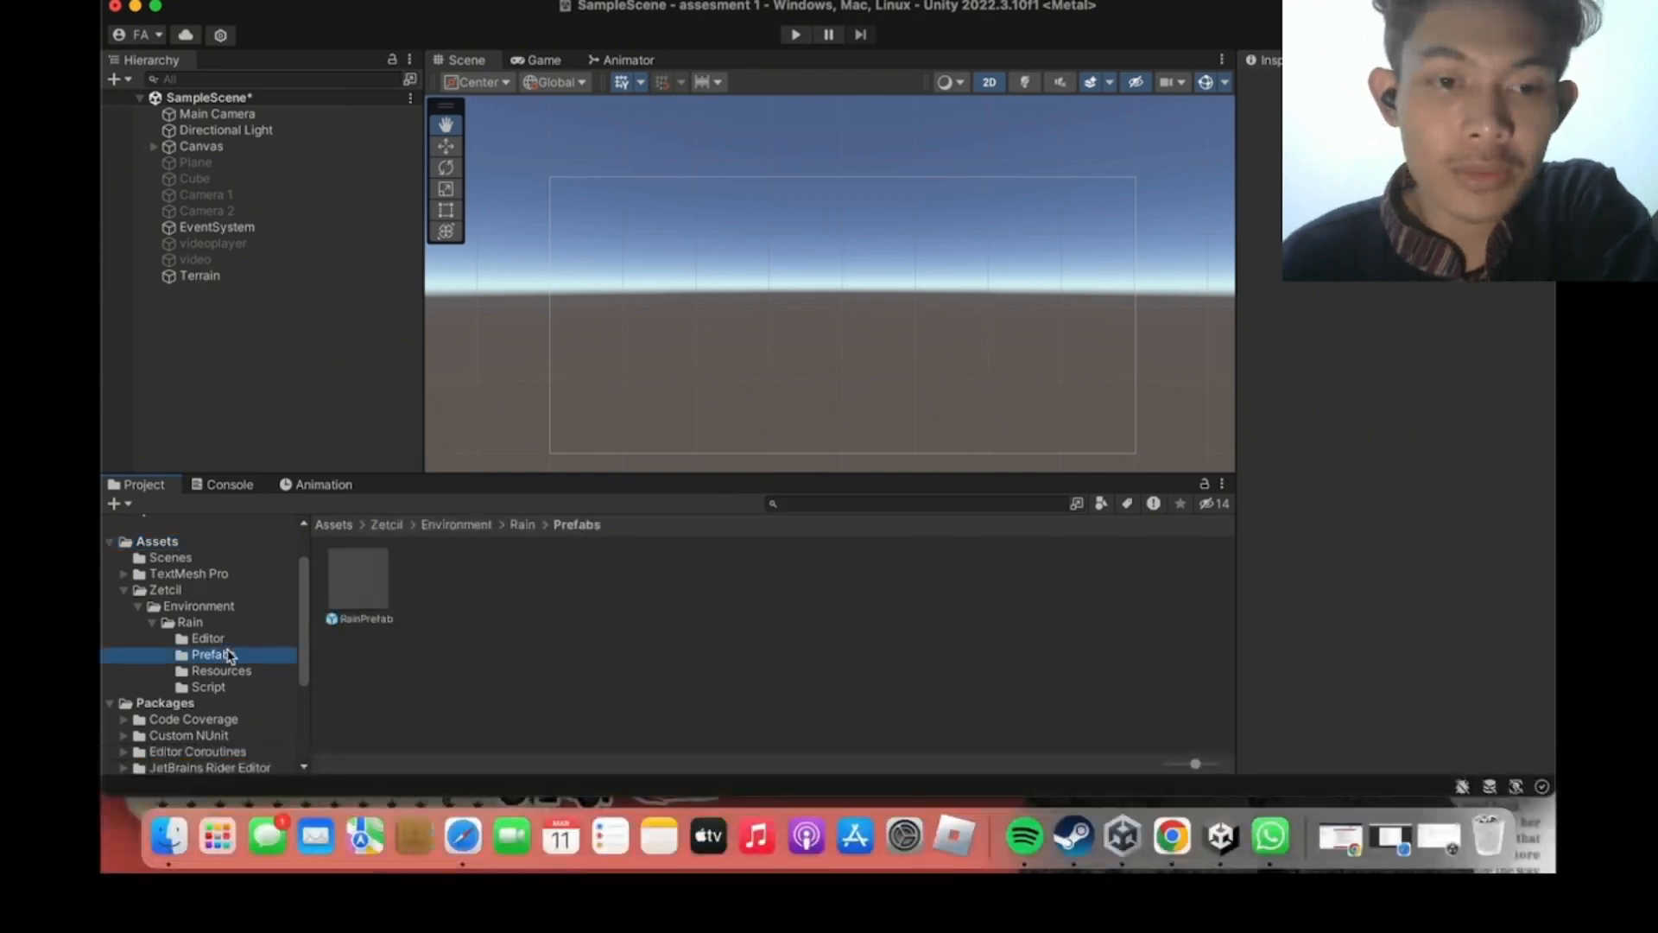
key("space")
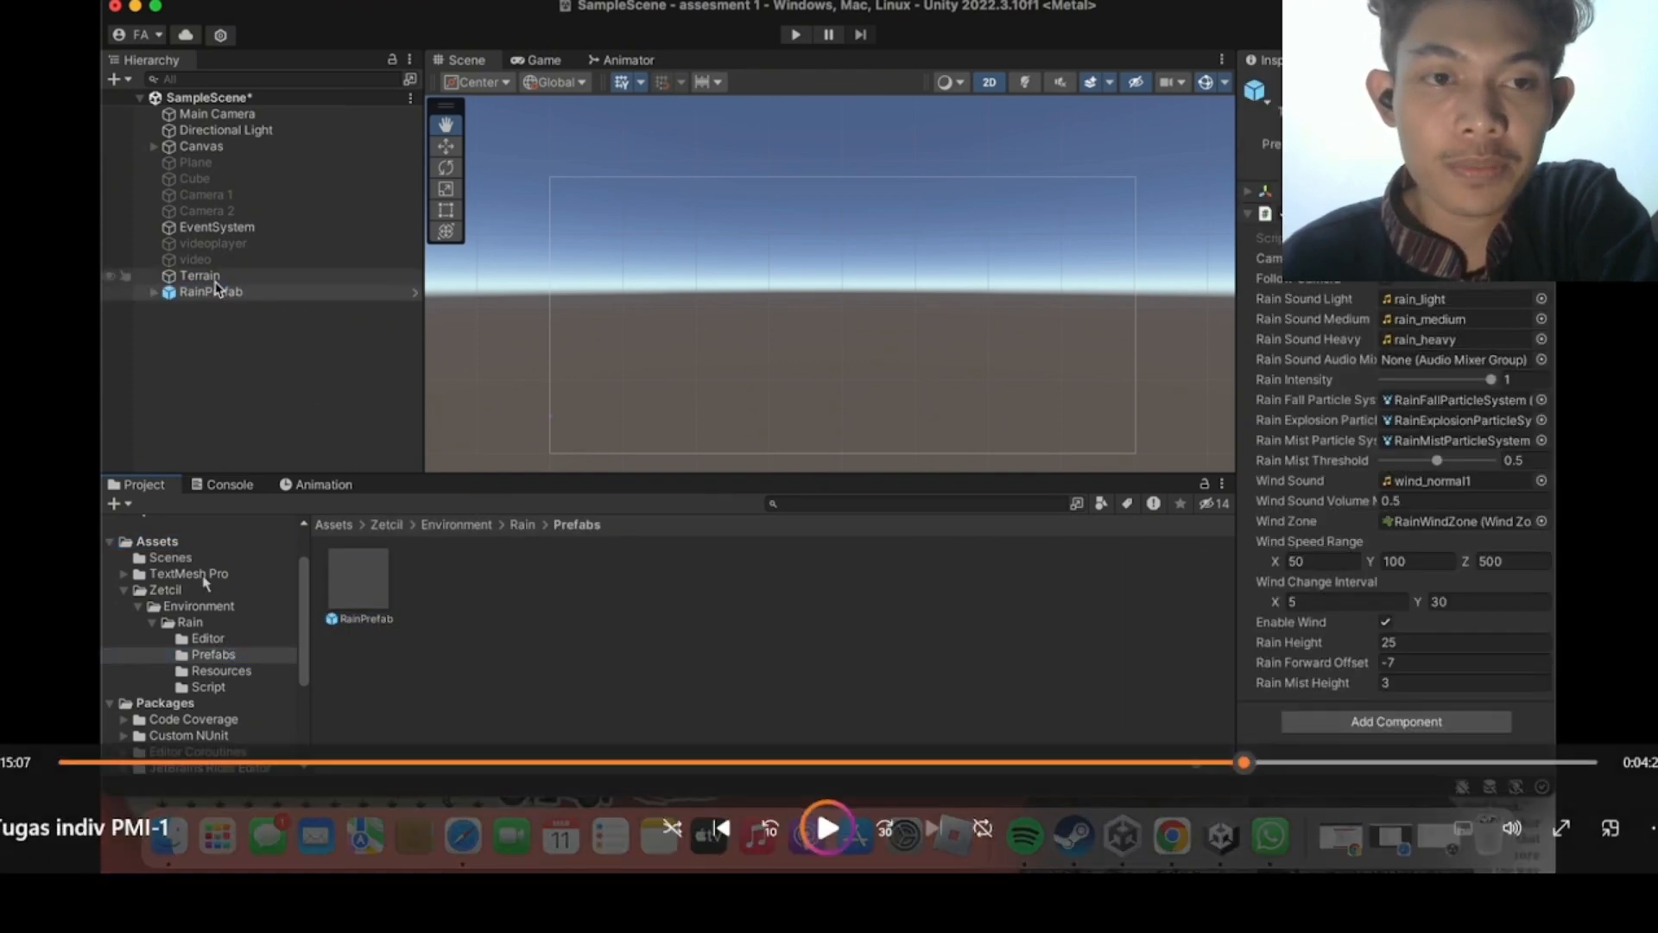
Define the Broadleaf SpeedTree prefab as a paintable tree for the Terrain and paint a cluster of it near the middle.
key("space")
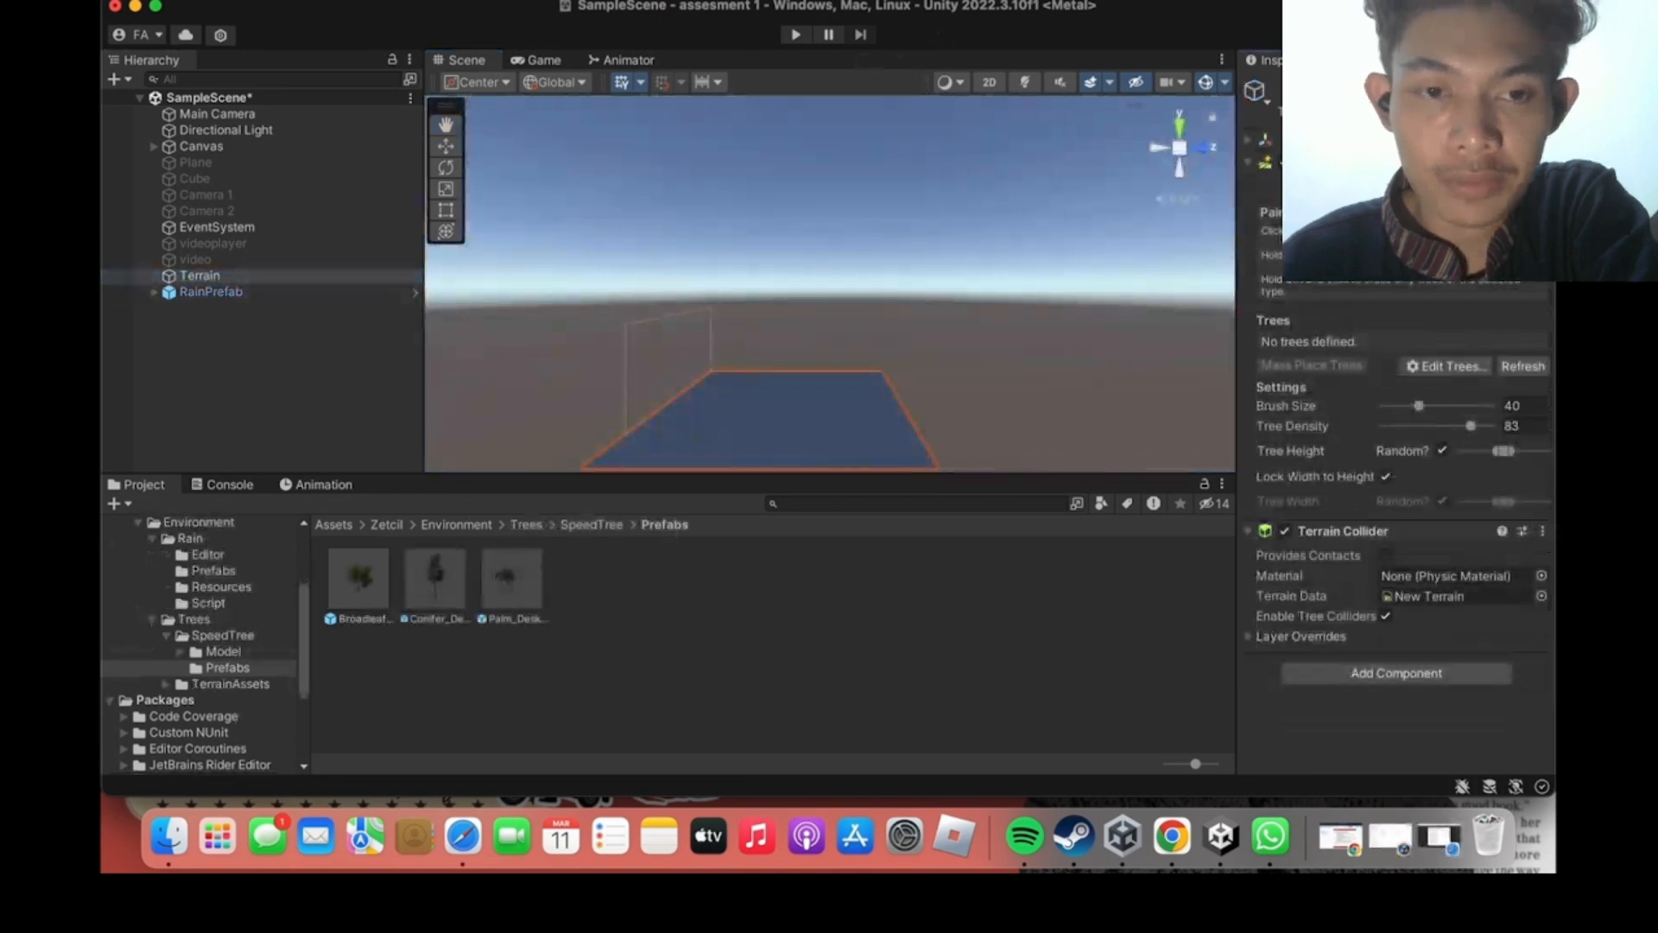
key("space")
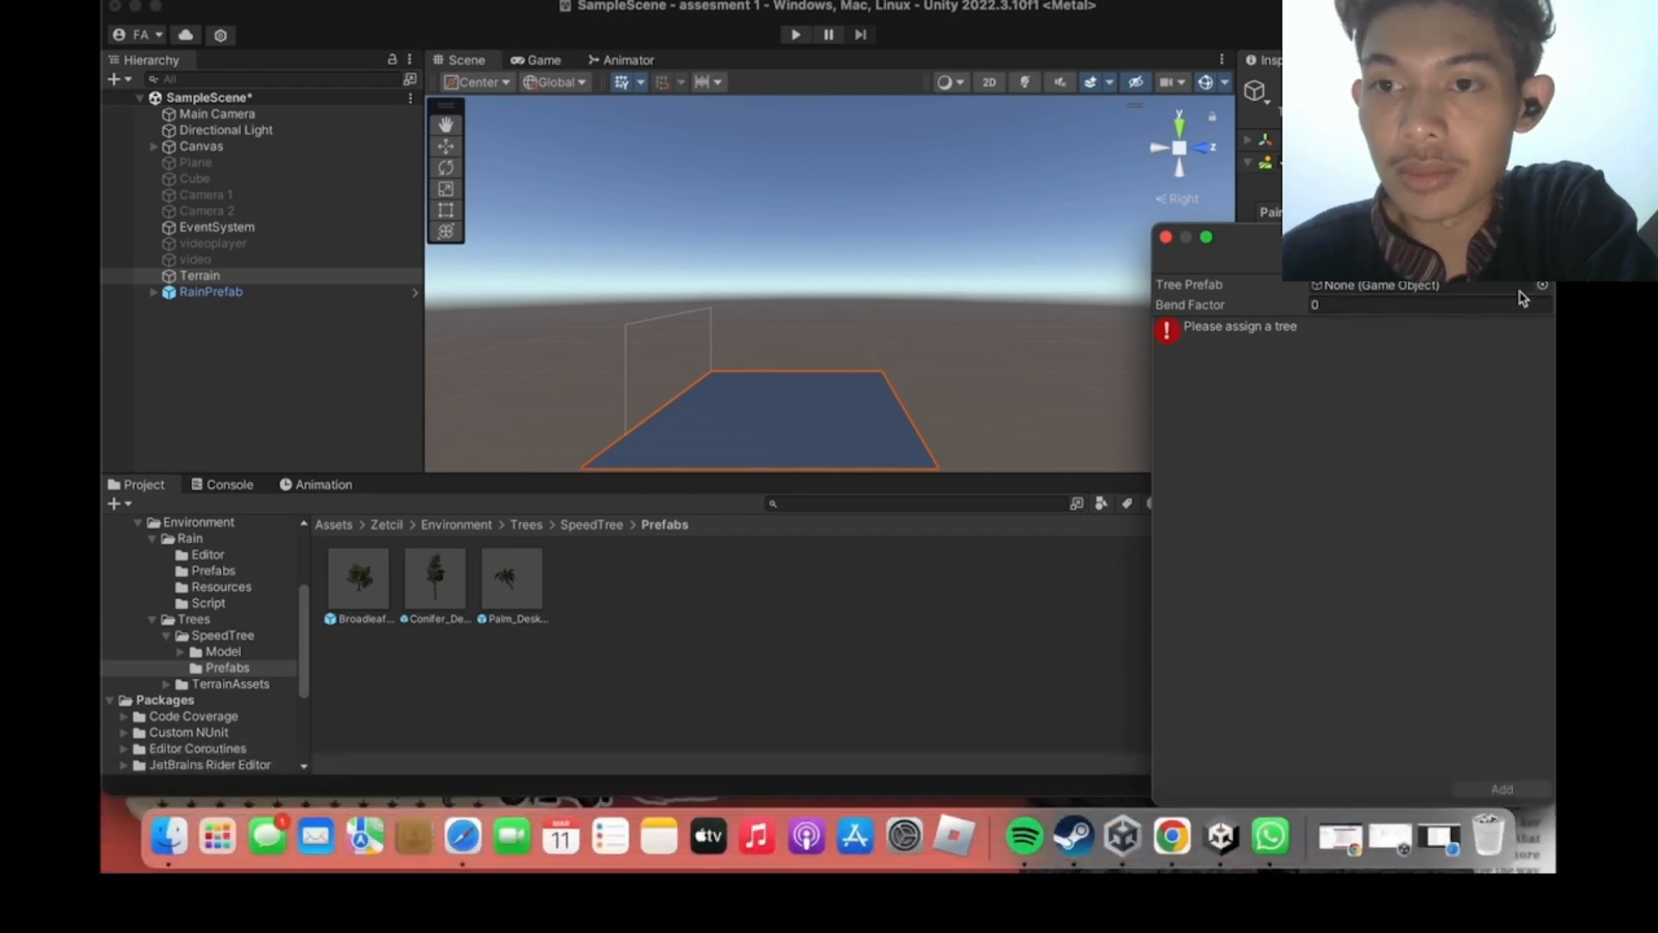
key("space")
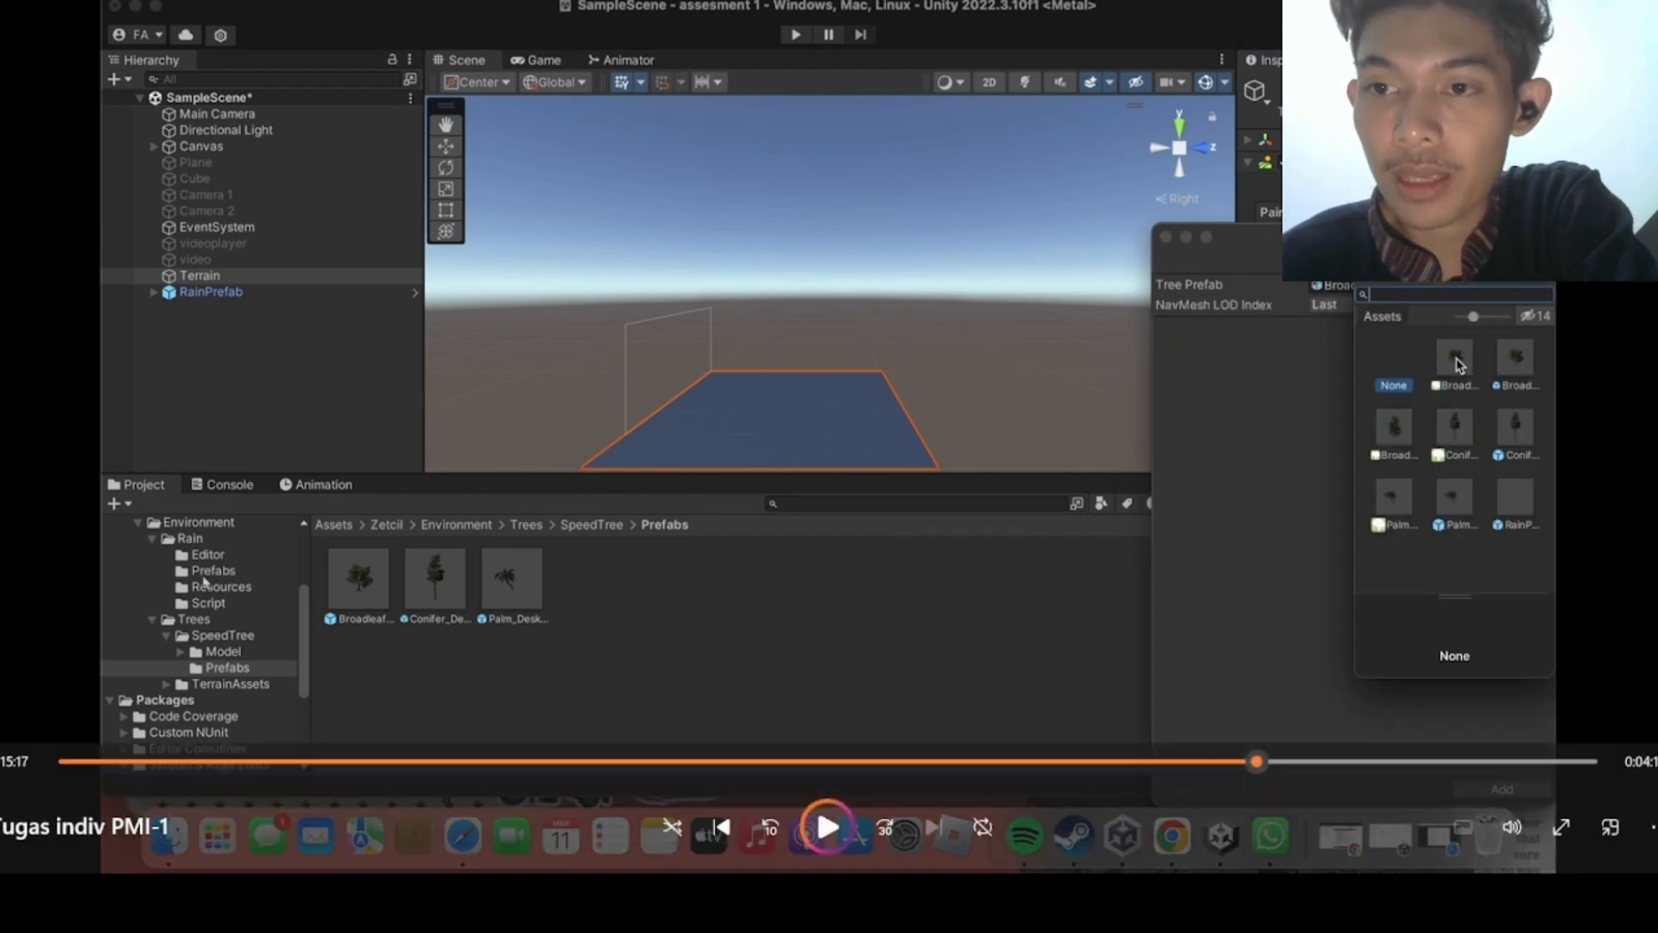
key("space")
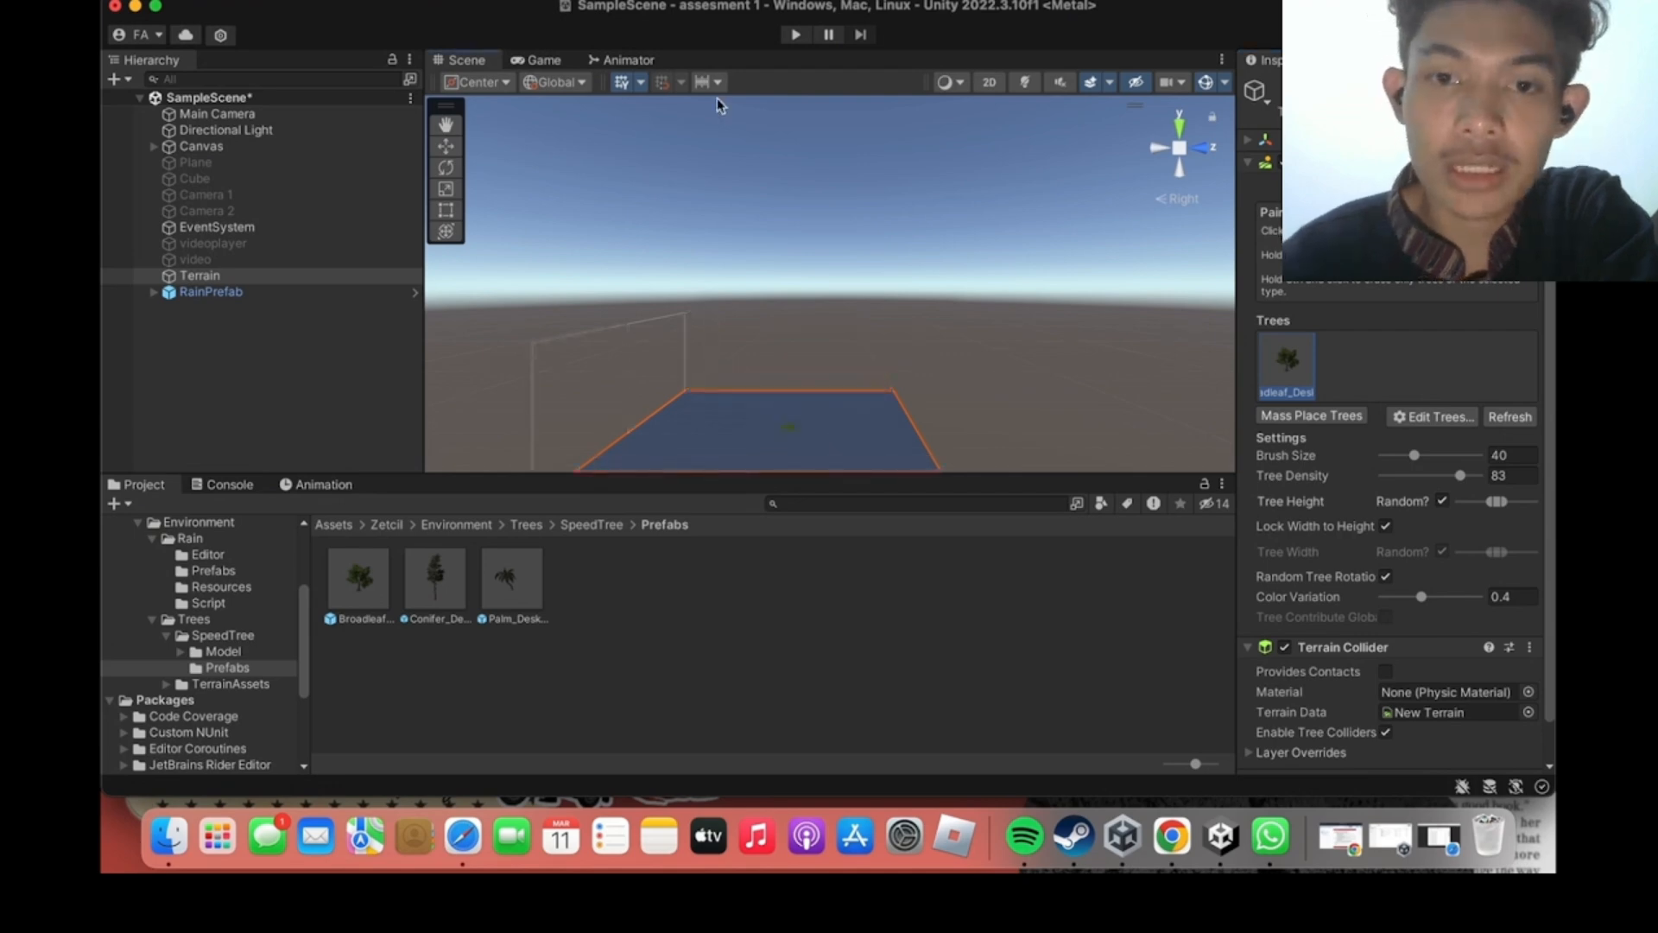
Inspect the painted Broadleaf cluster up close and reactivate tree painting on the Terrain.
left_click(447, 125)
mouse_move(800, 346)
left_mouse_down()
mouse_move(803, 251)
mouse_move(802, 267)
left_mouse_up()
scroll(802, 267, "up", 5)
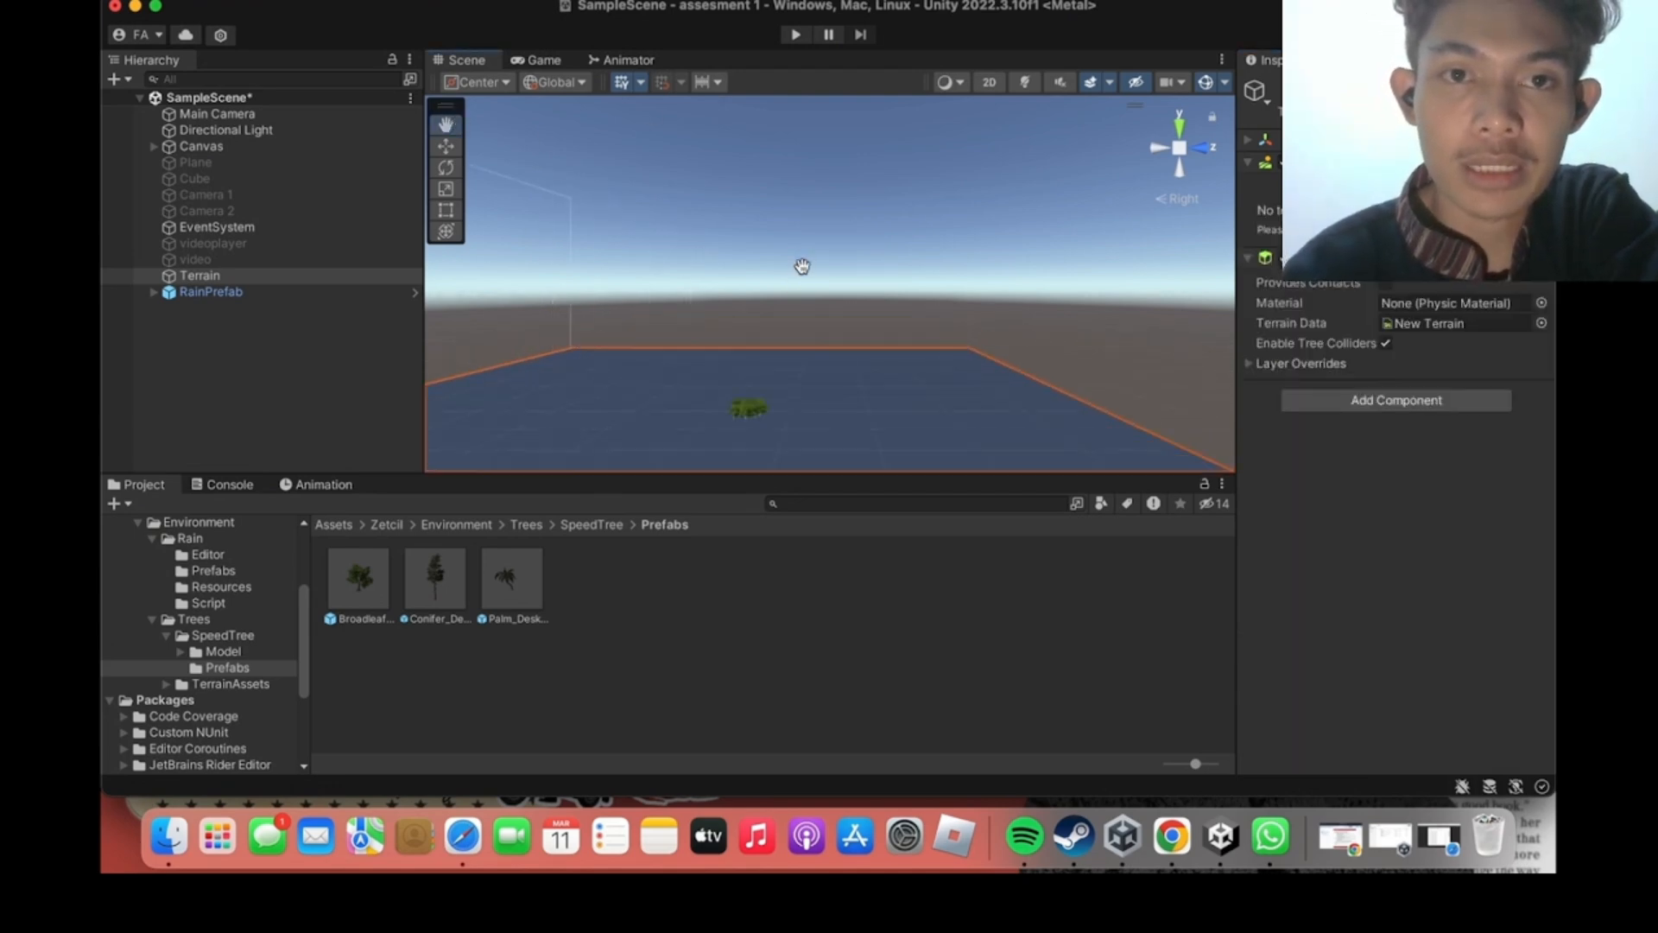
left_click_drag(799, 324, 834, 208)
scroll(704, 233, "up", 5)
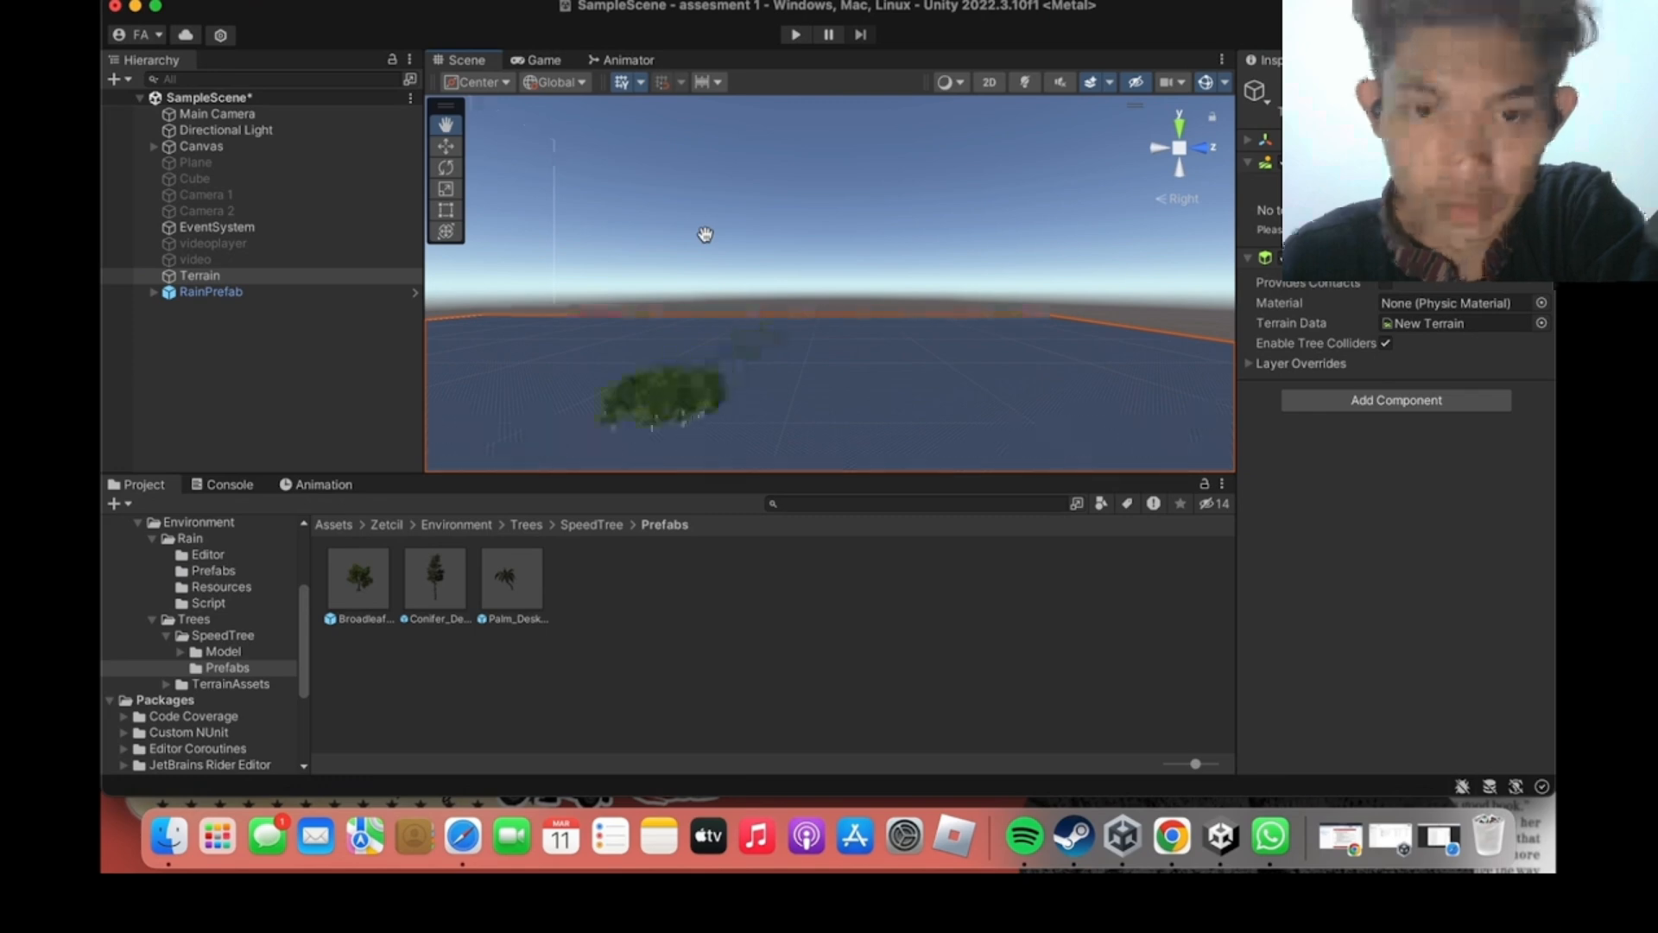
left_click_drag(704, 233, 771, 173)
left_click_drag(771, 281, 893, 209)
scroll(892, 210, "up", 5)
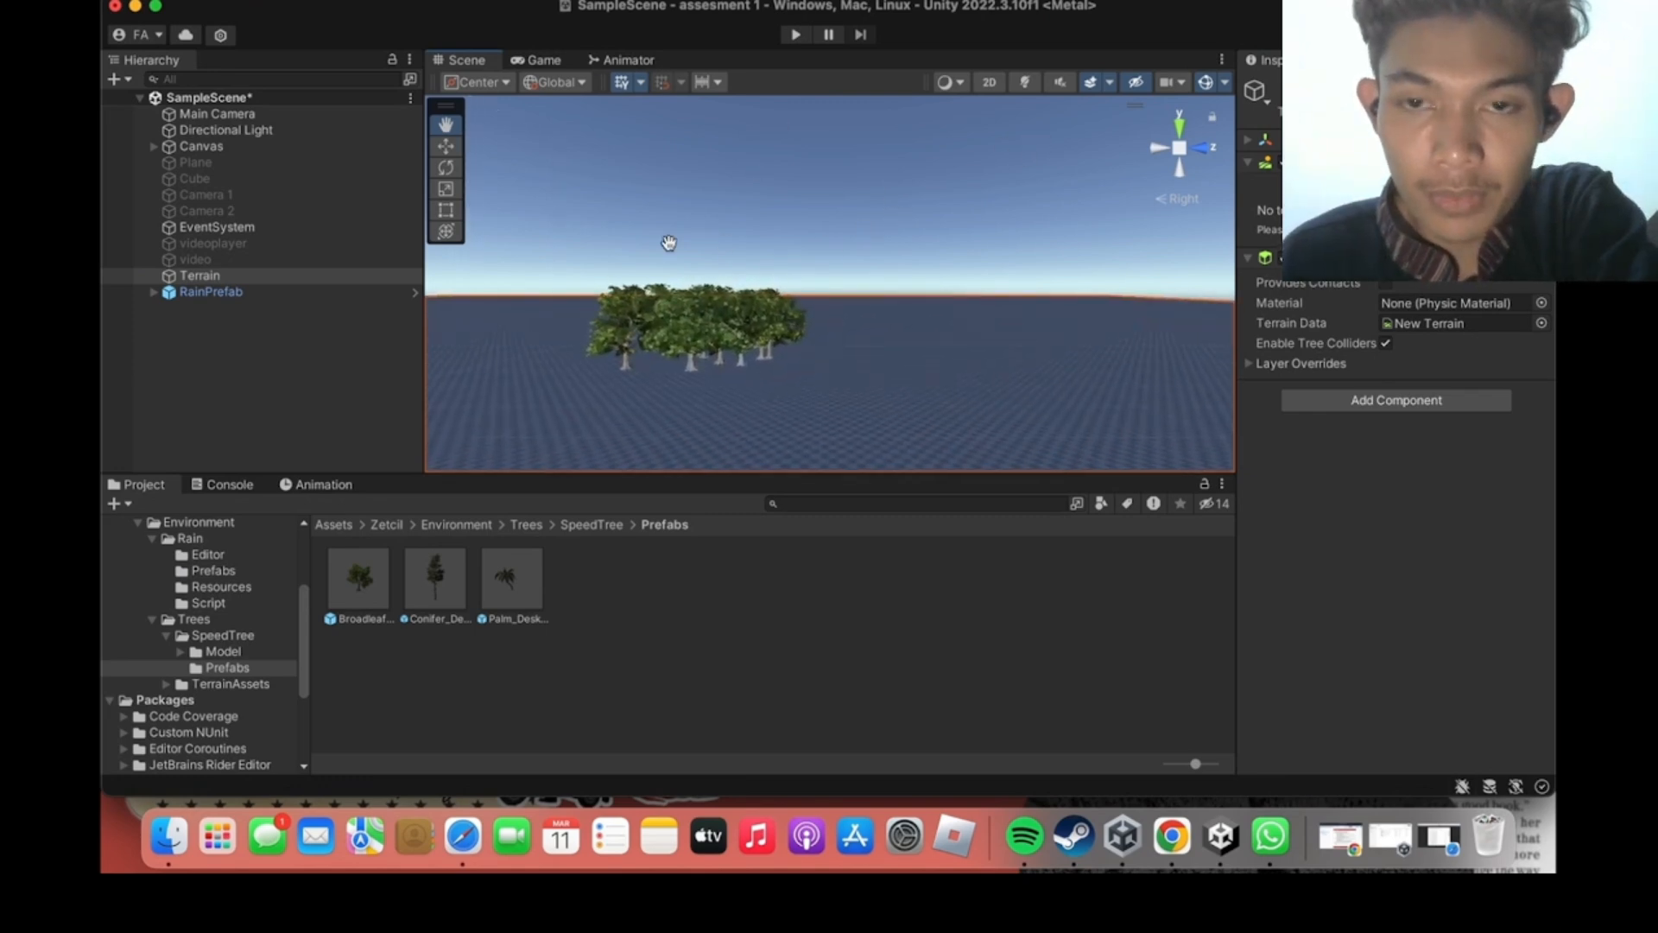
left_click(1397, 183)
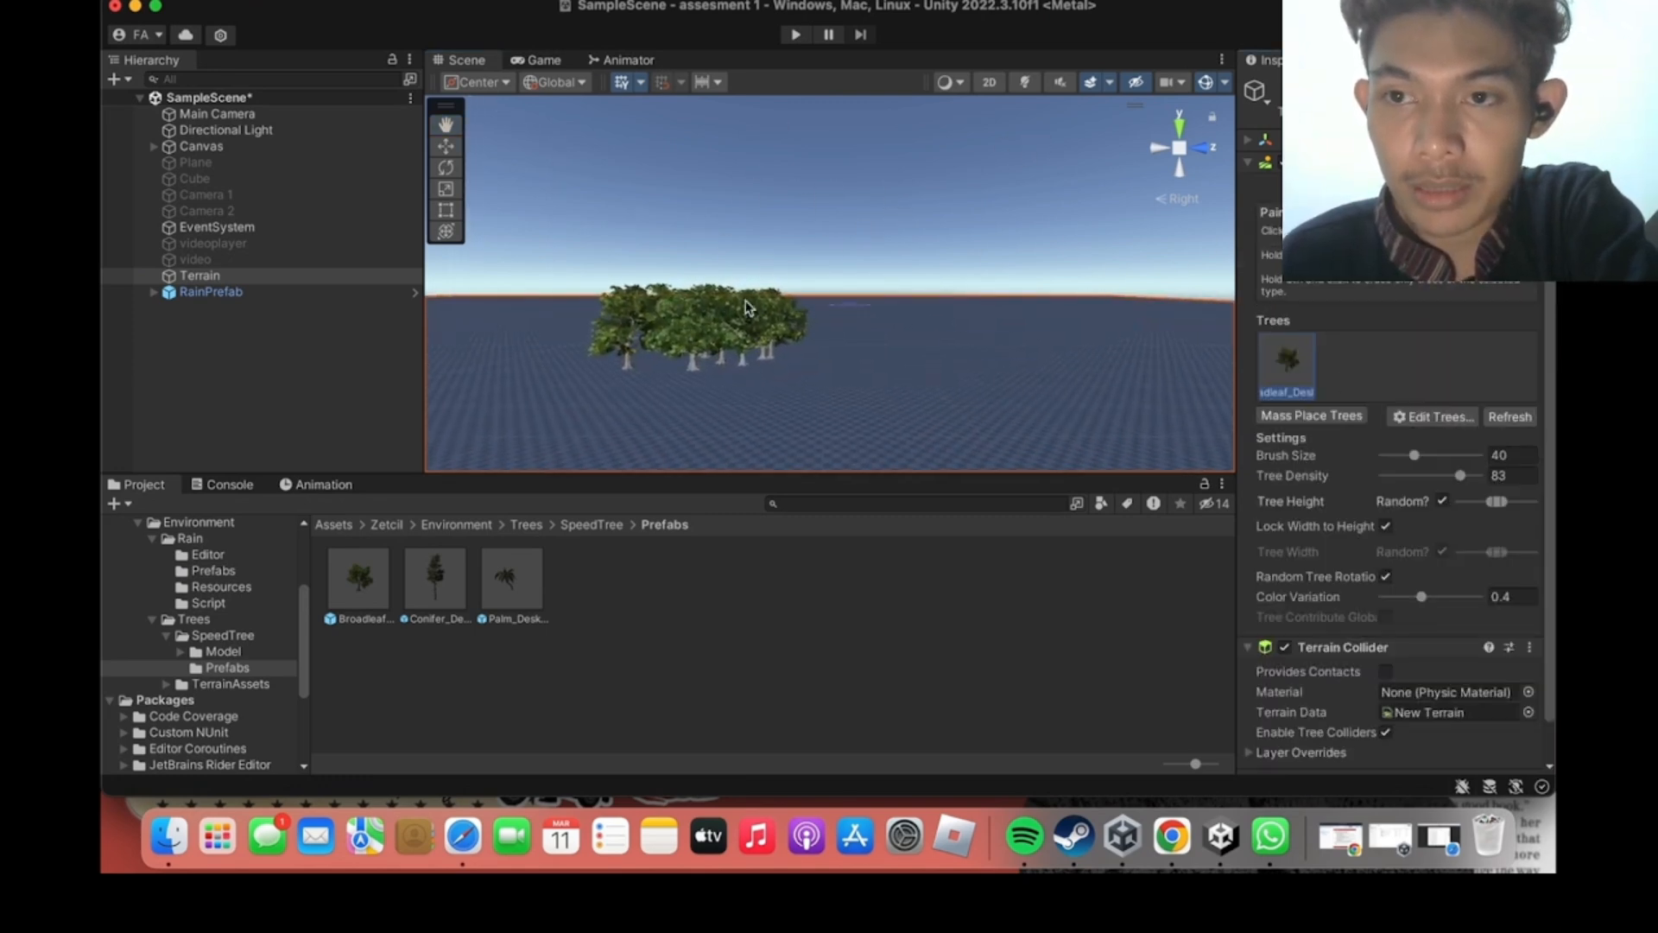
key("space")
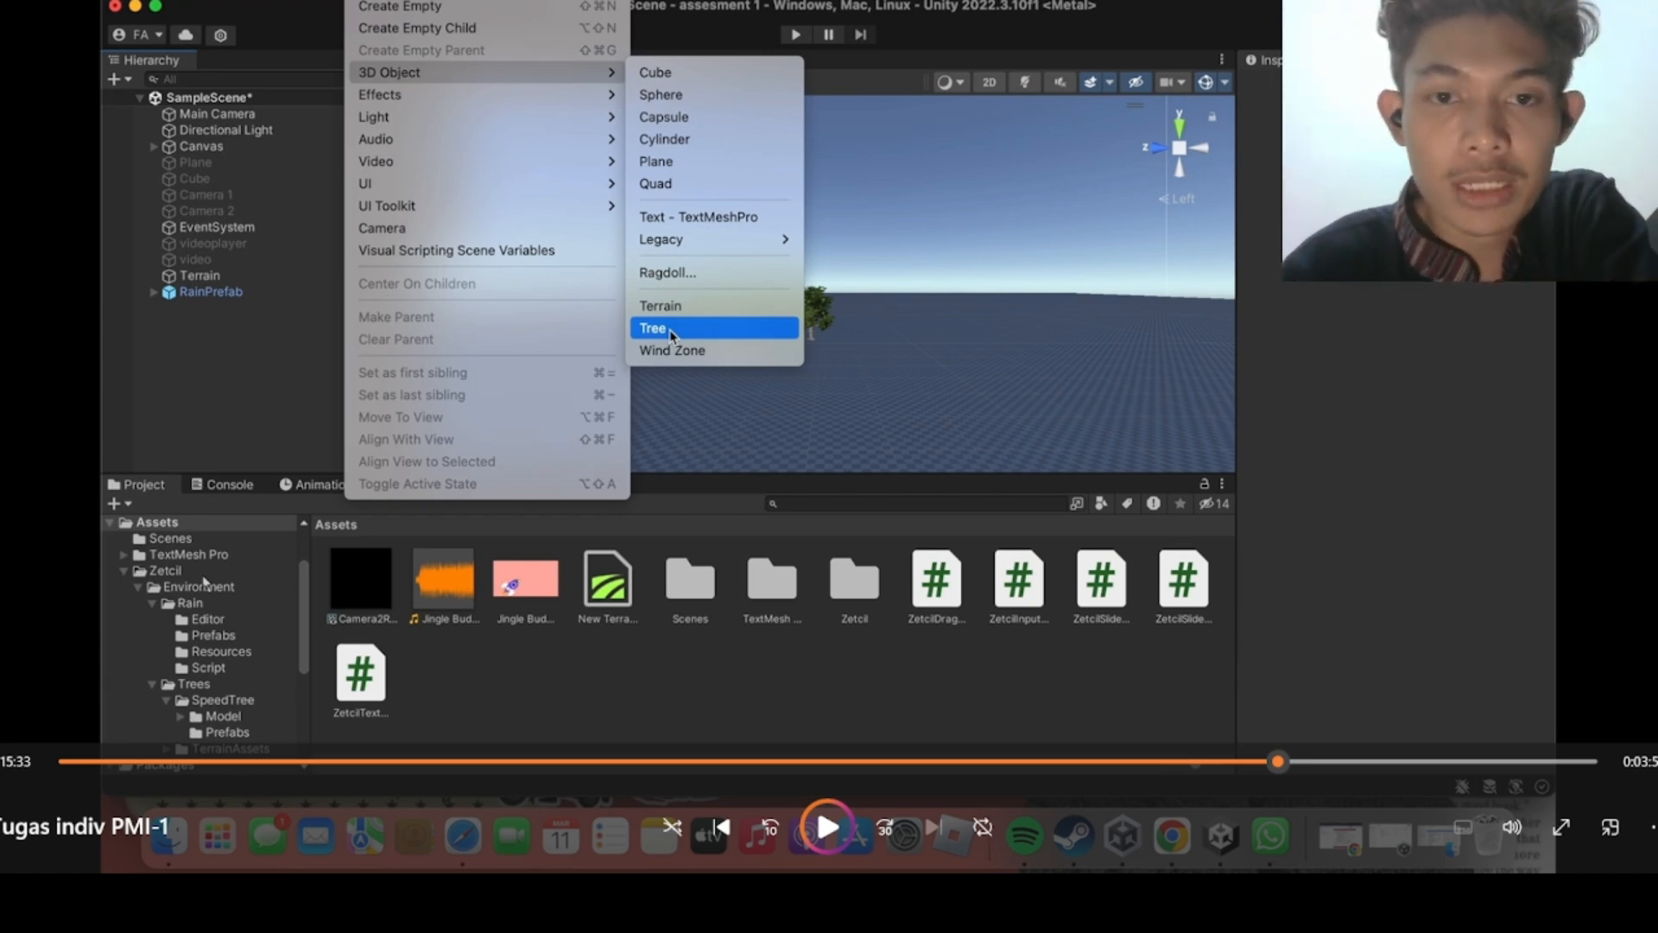
Add a Wind Zone object to SampleScene and play-test the scene with wind on the painted trees.
key("space")
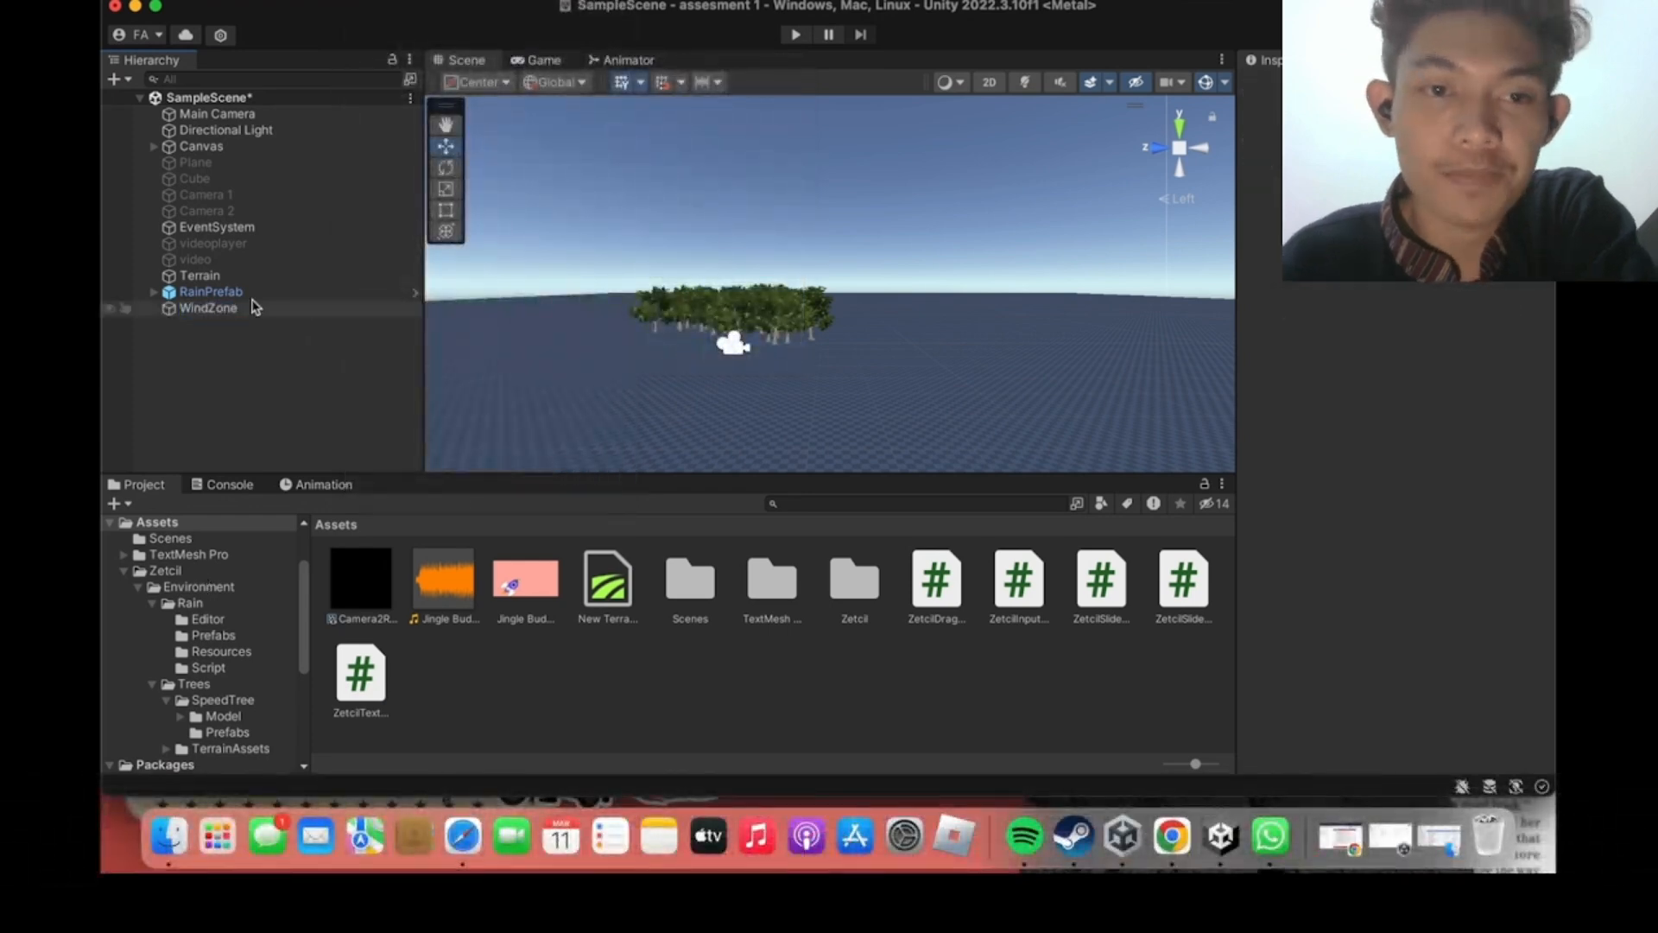
left_click(816, 810)
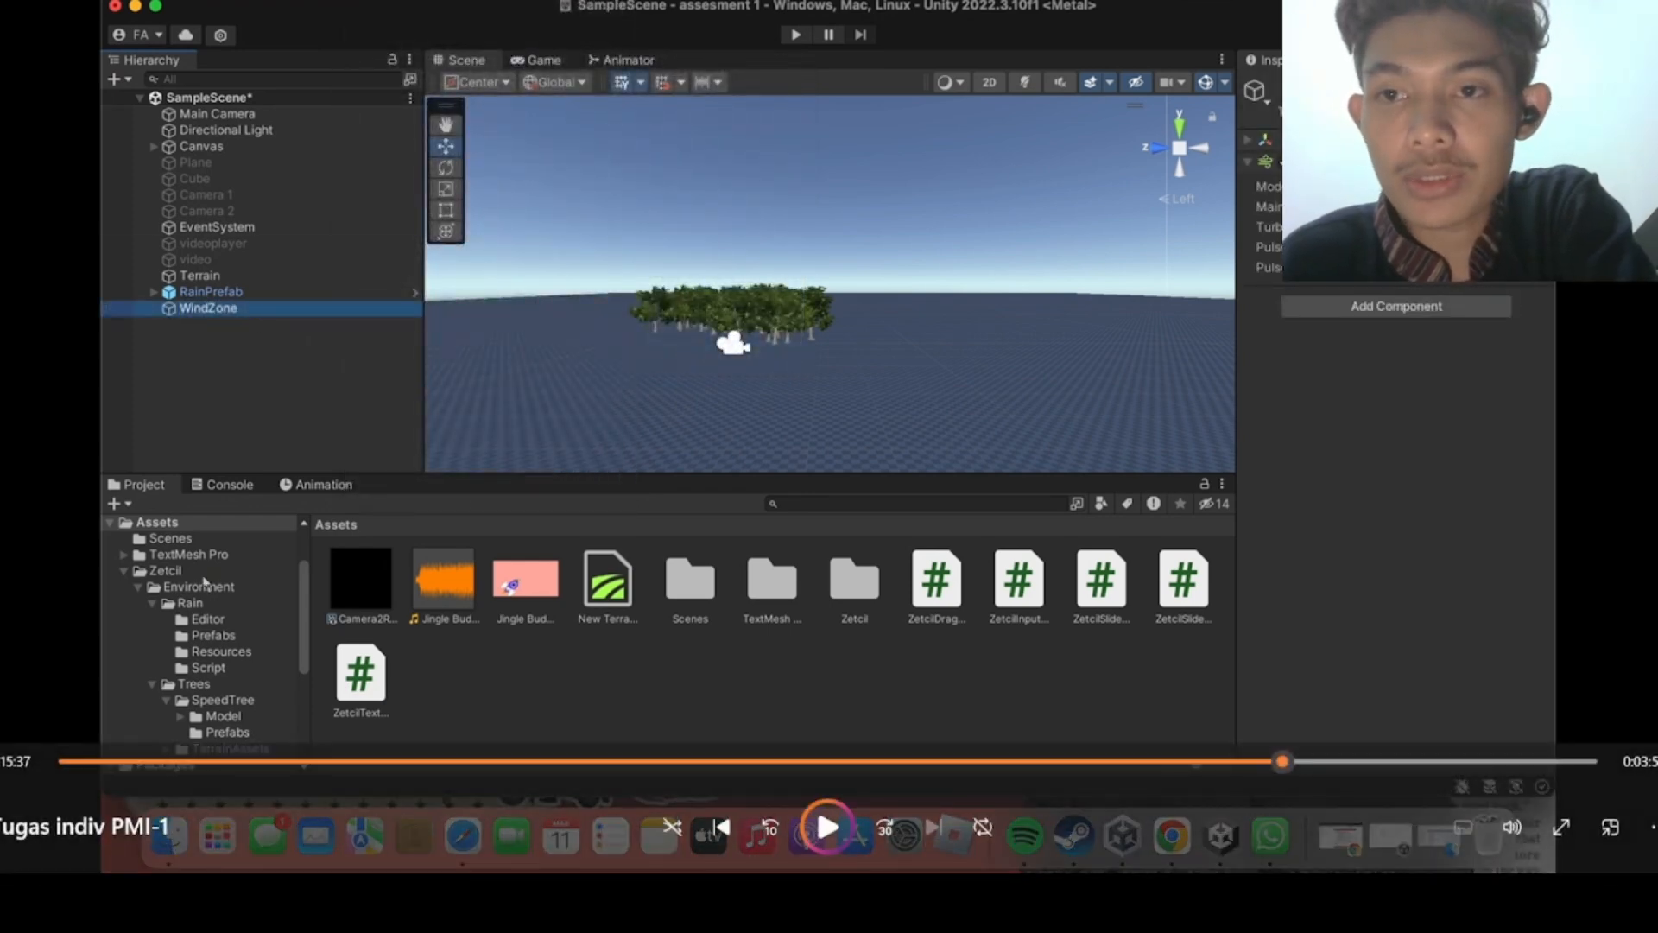
key("space")
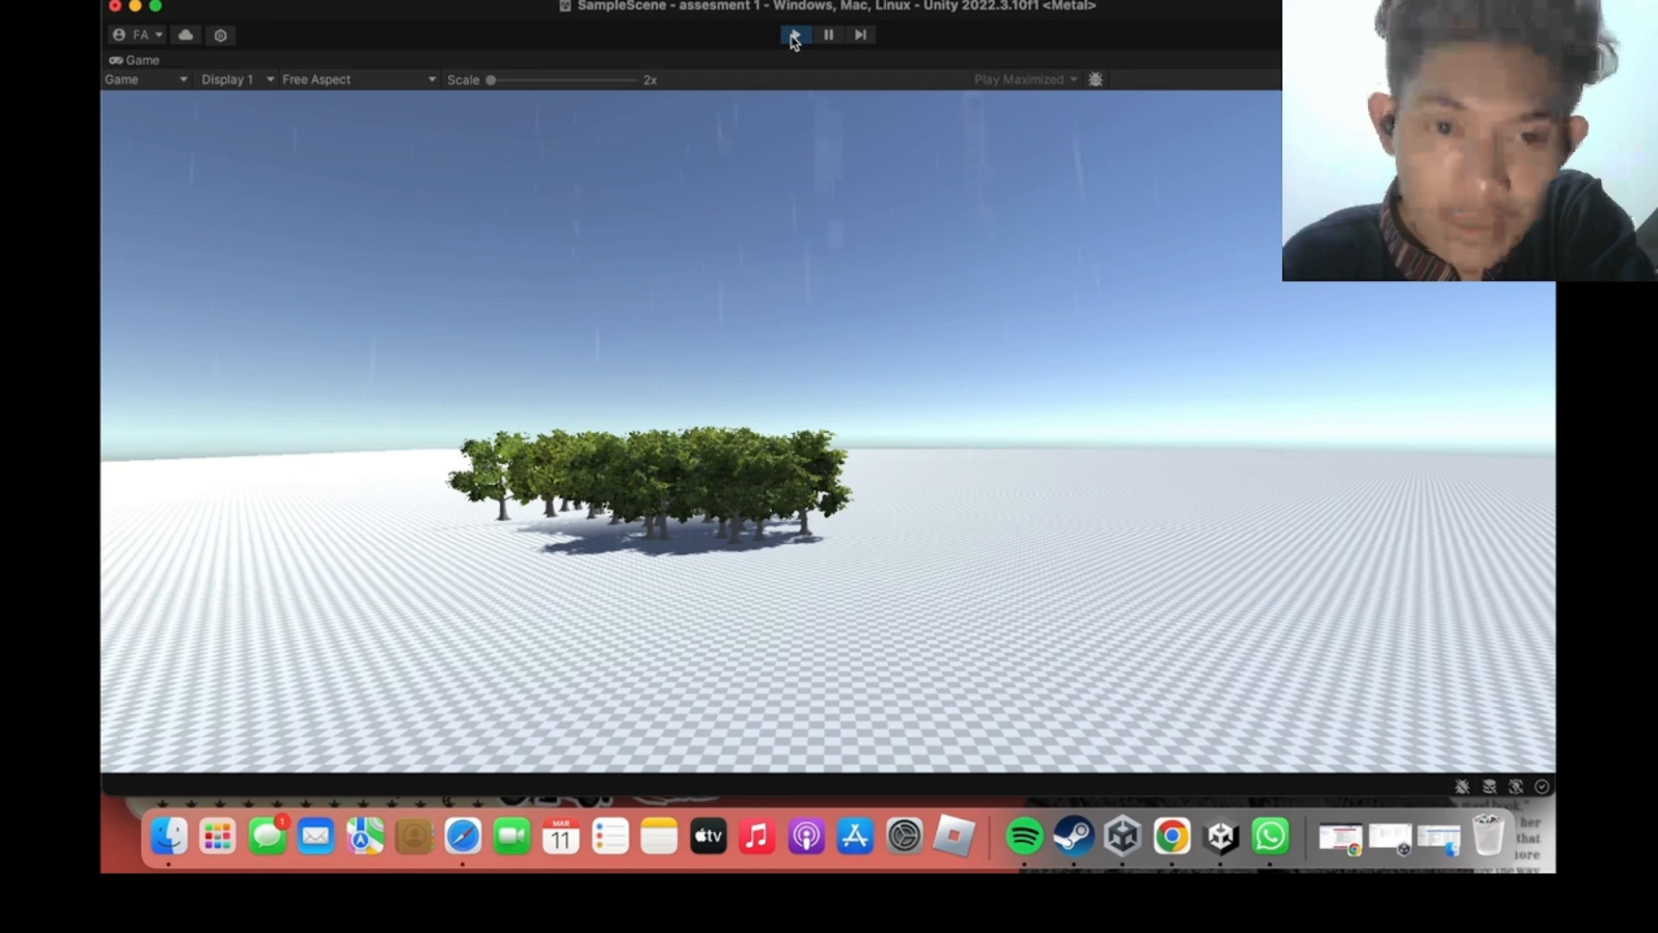
left_click(795, 37)
Create a Terrain layer from the dark grass texture found by searching "gr", and play-test the grass-covered scene.
left_click(244, 292)
left_click(276, 274)
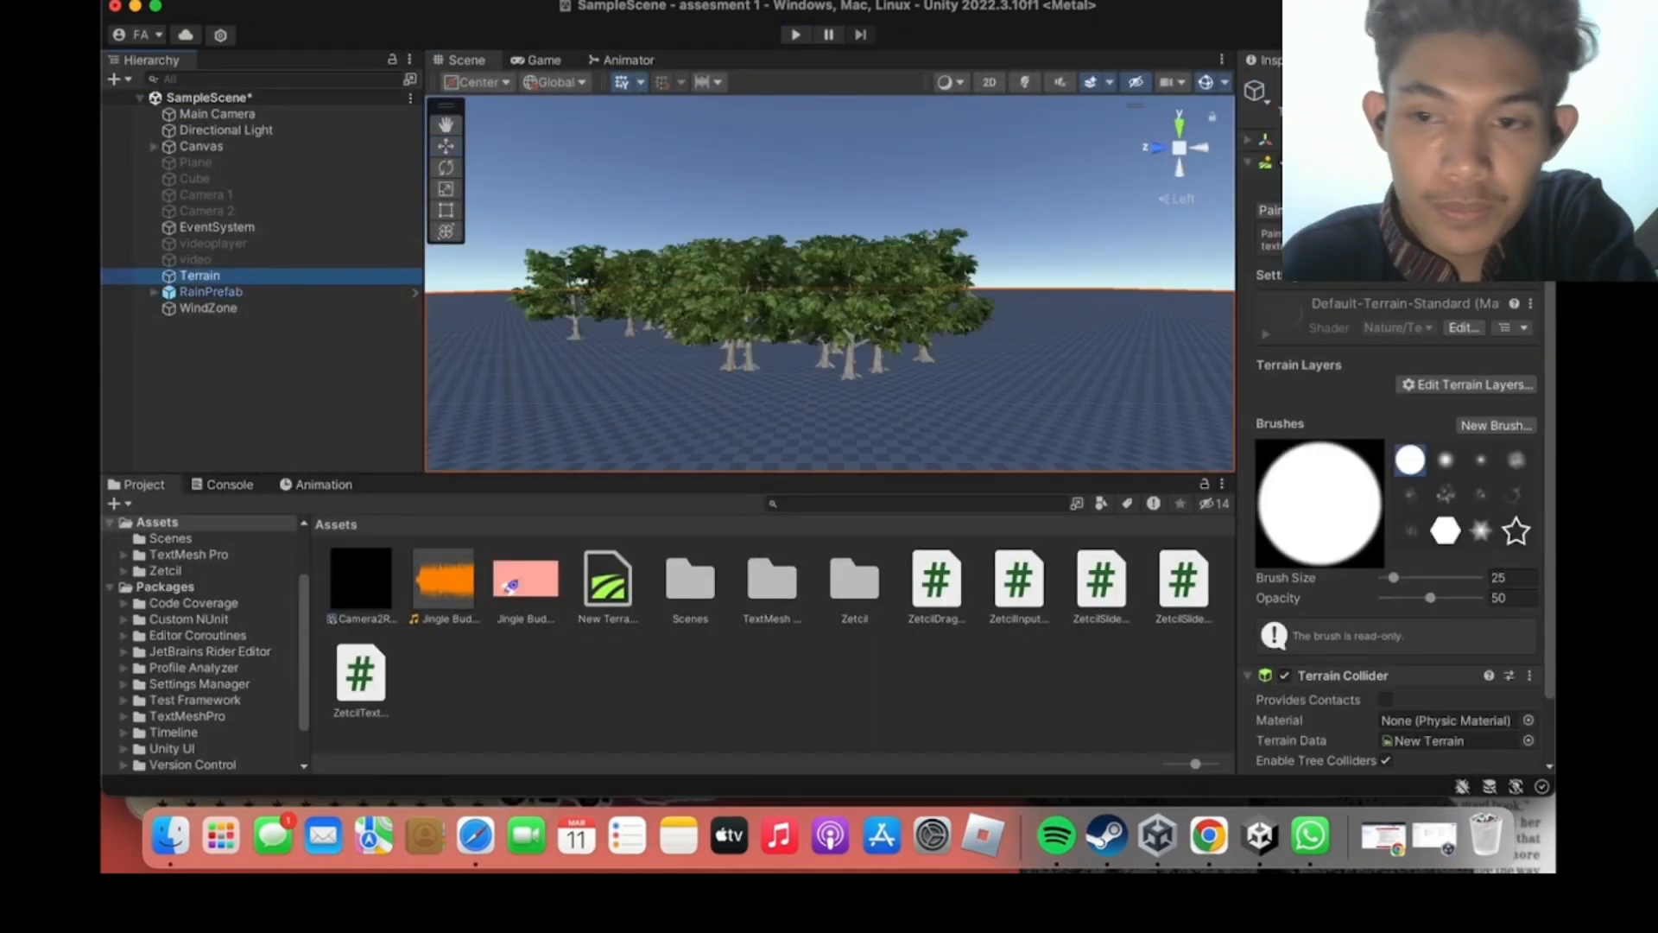
left_click(1466, 385)
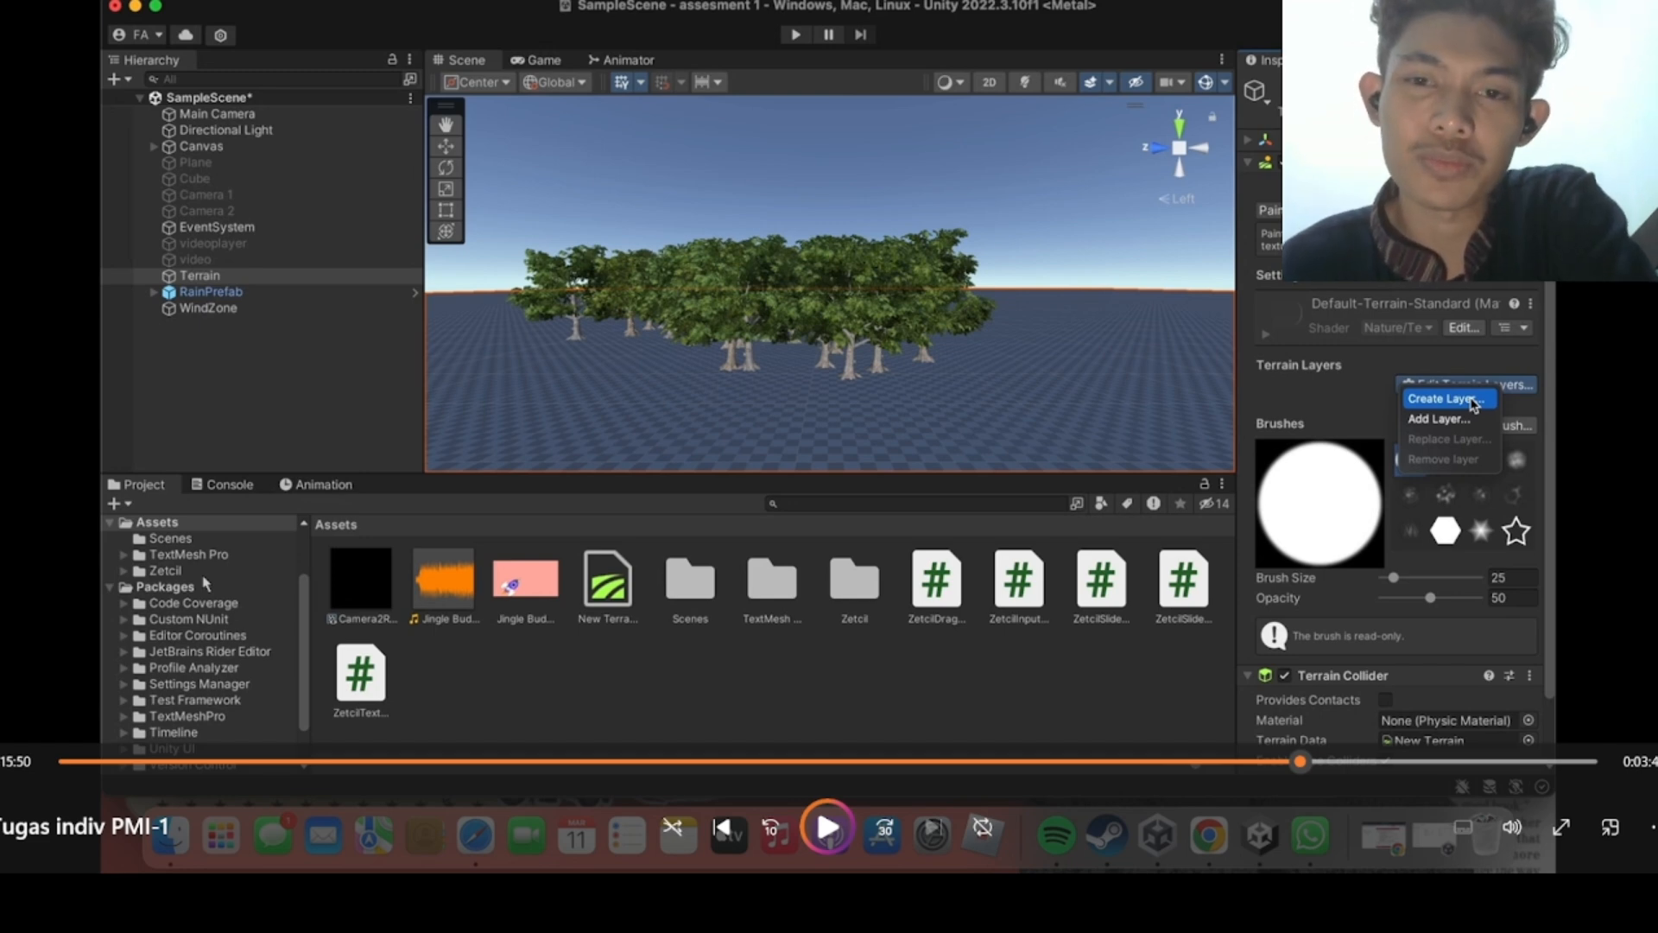
left_click(1474, 399)
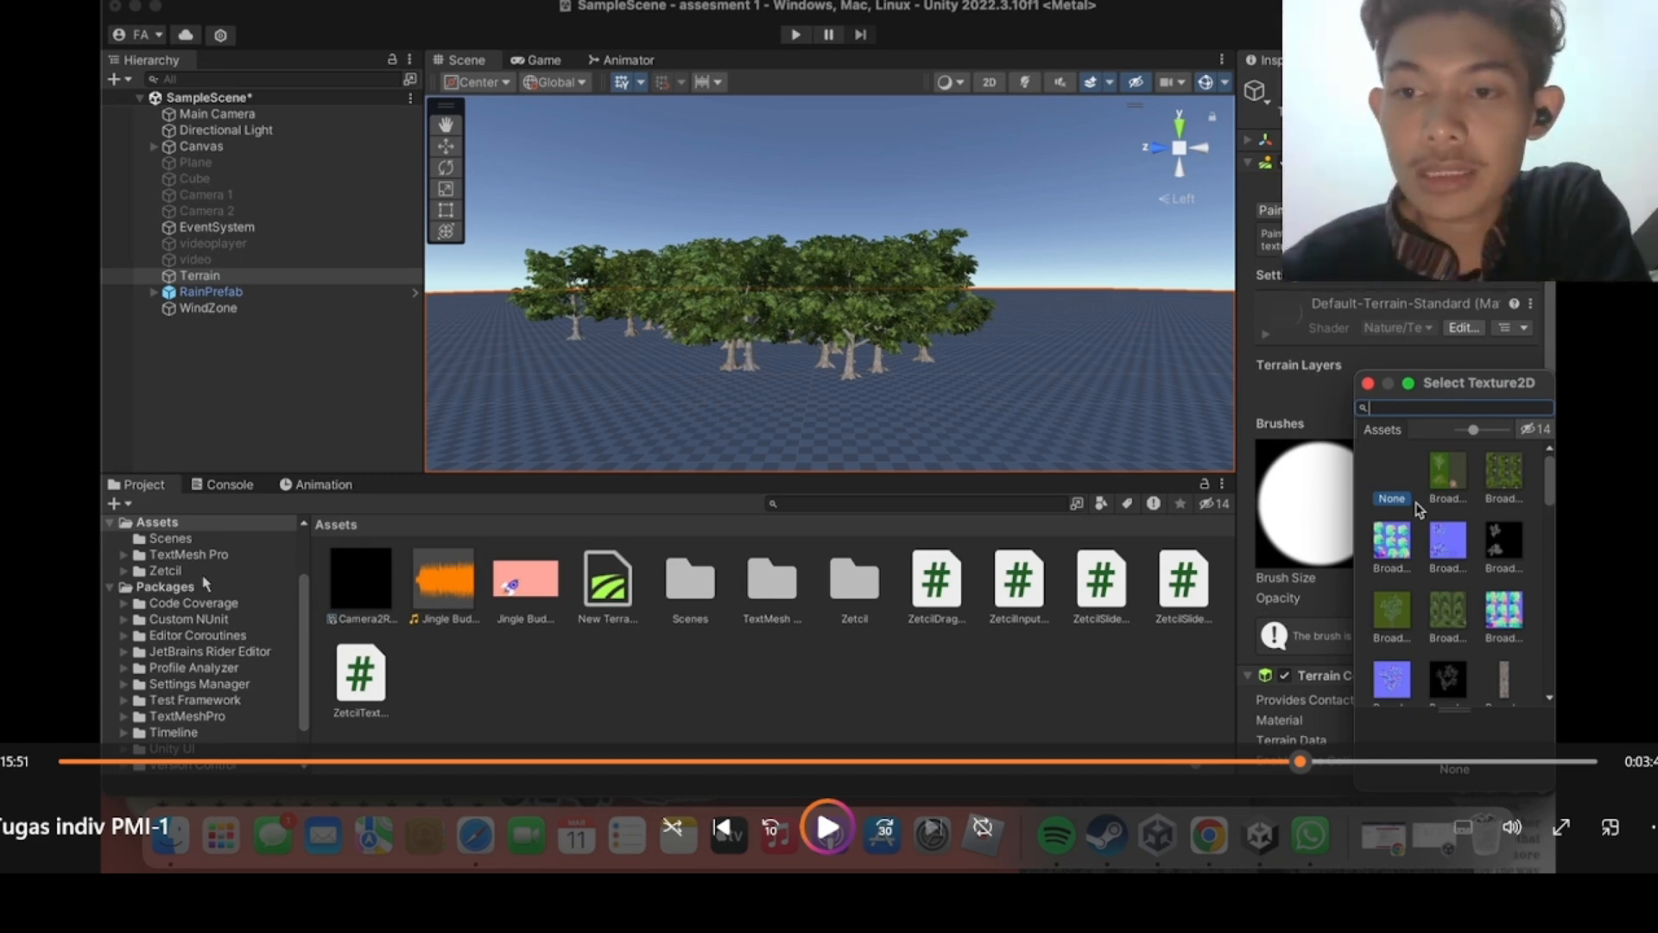
type("gr")
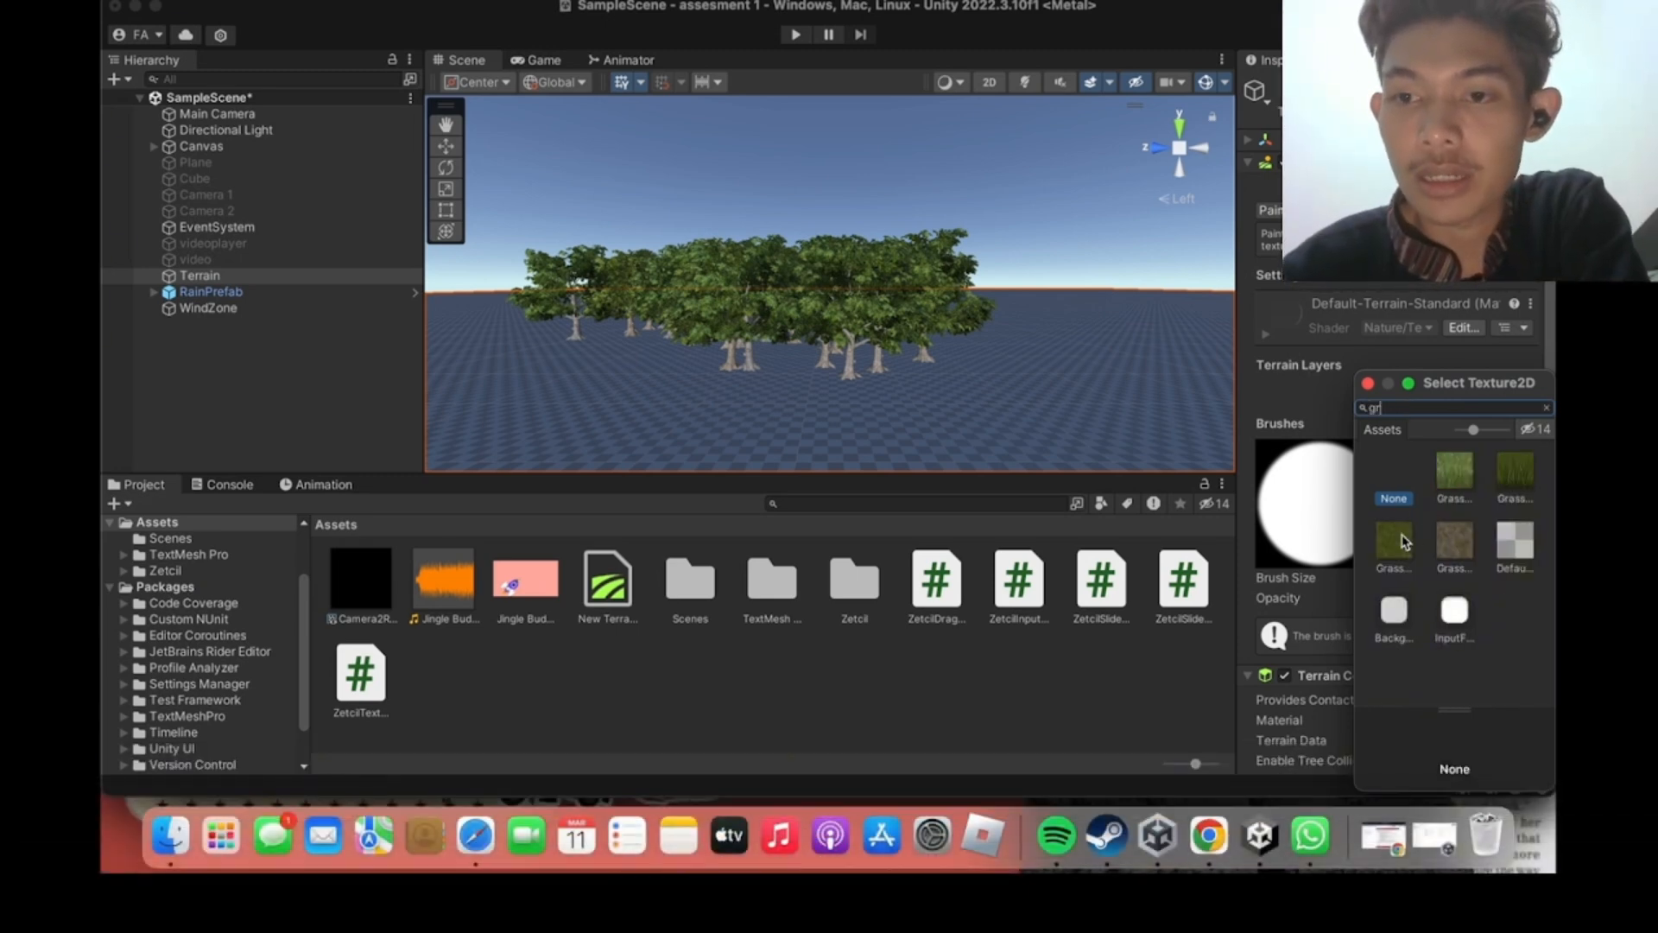
left_click(1403, 542)
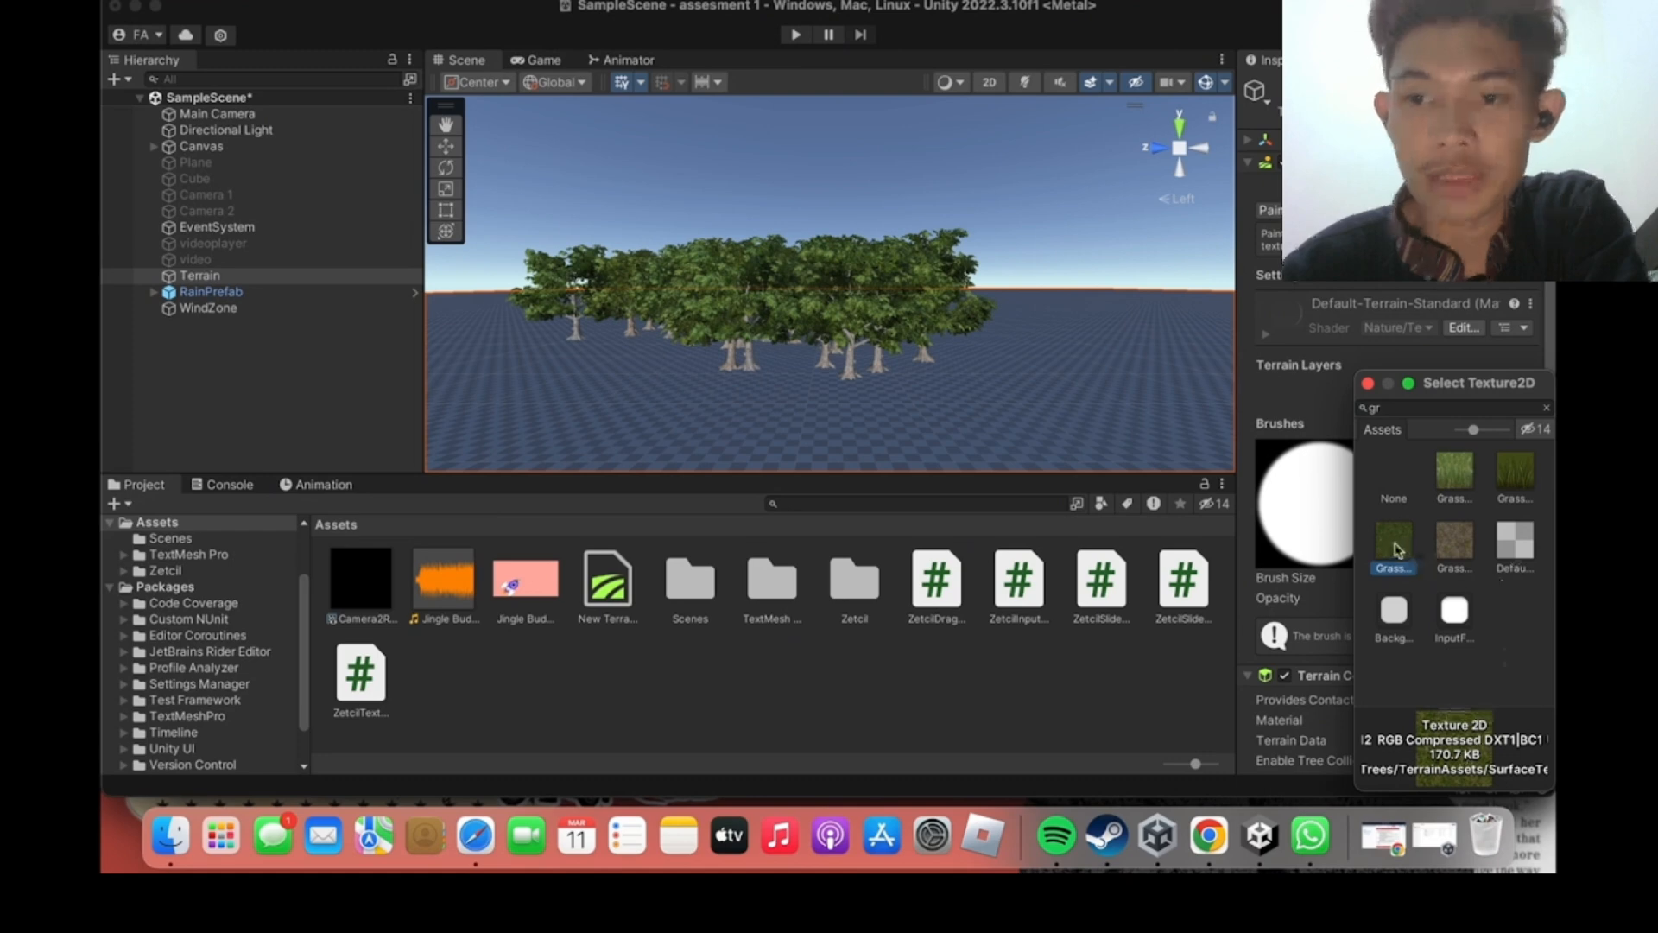
double_click(1394, 545)
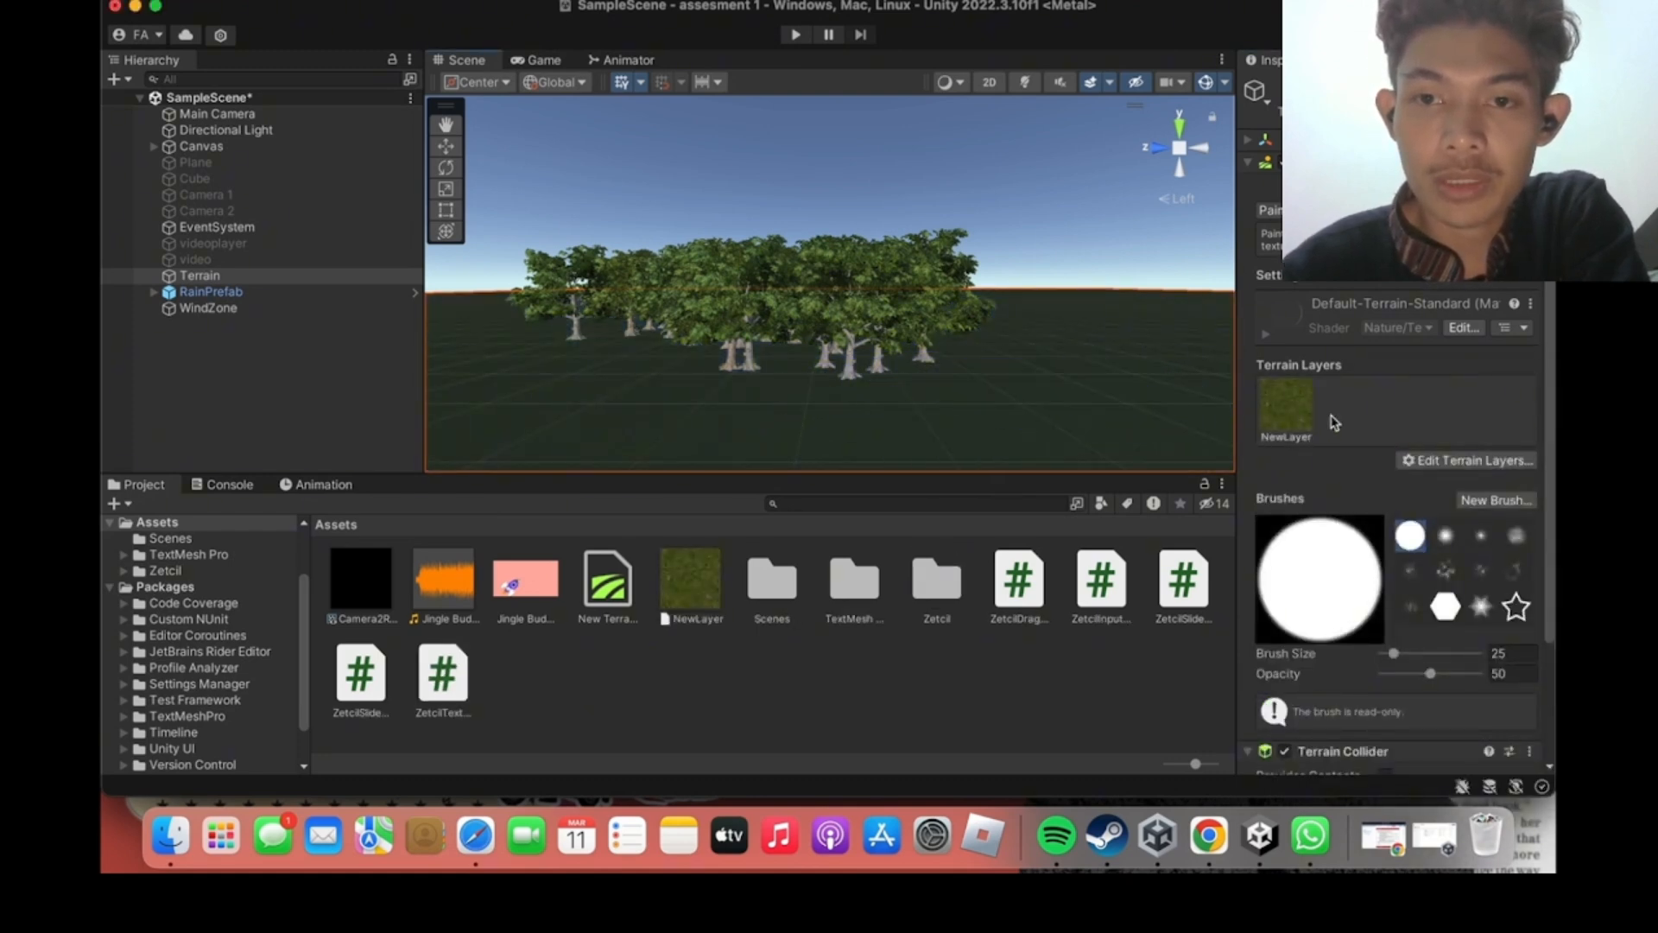
left_click(796, 35)
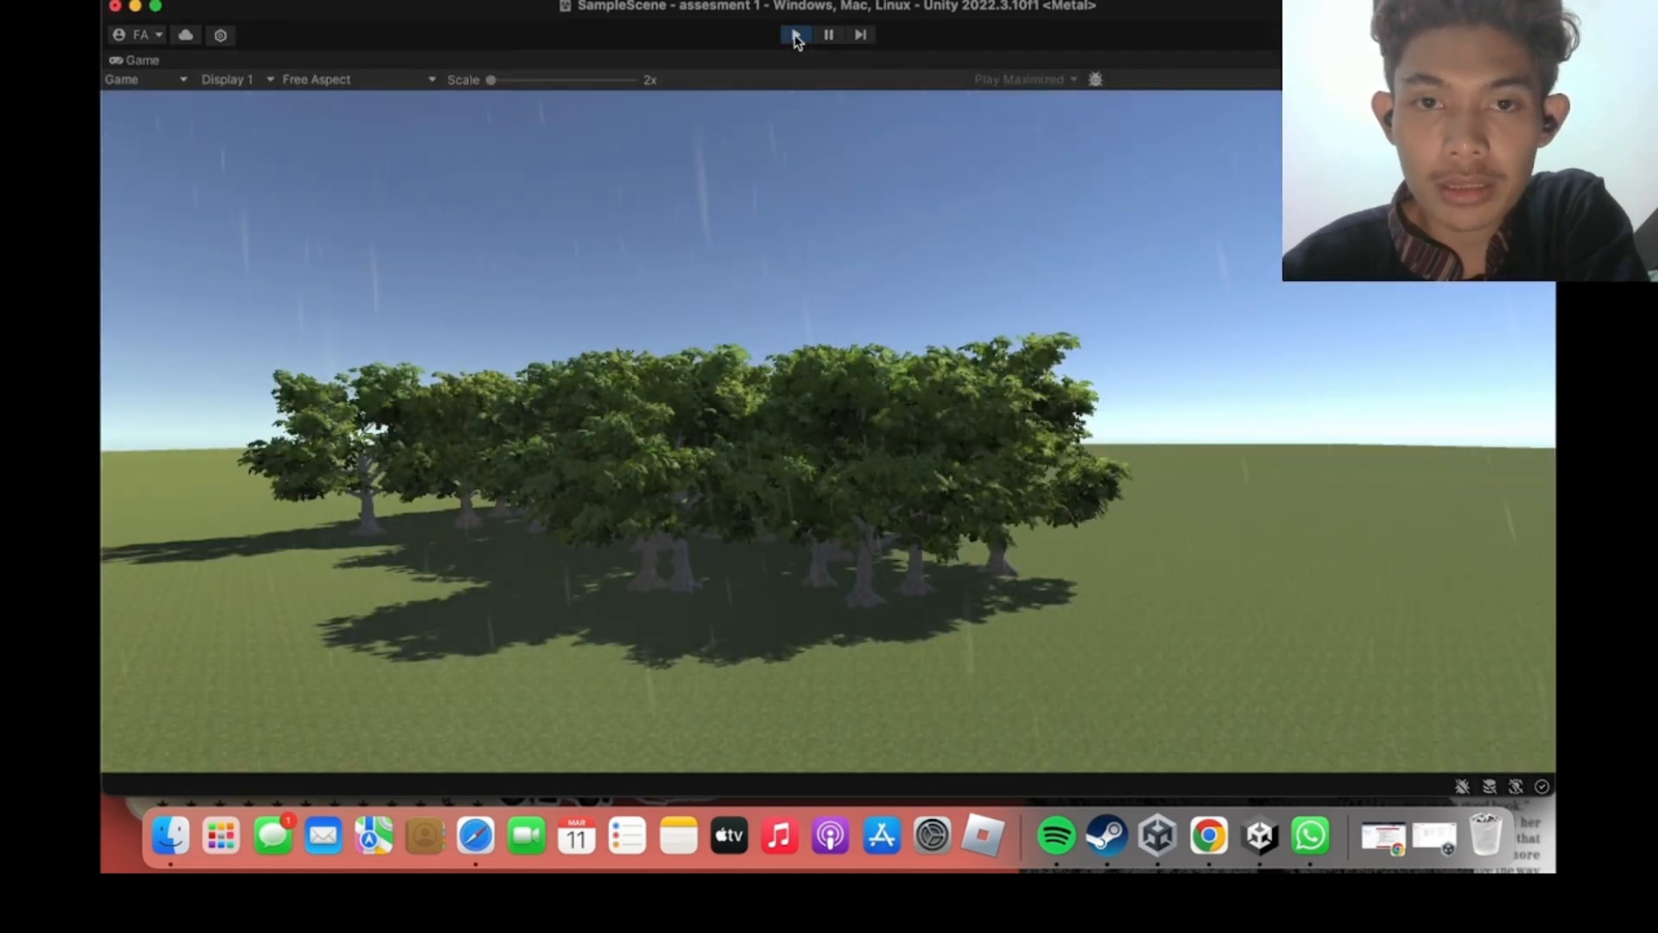
left_click(794, 36)
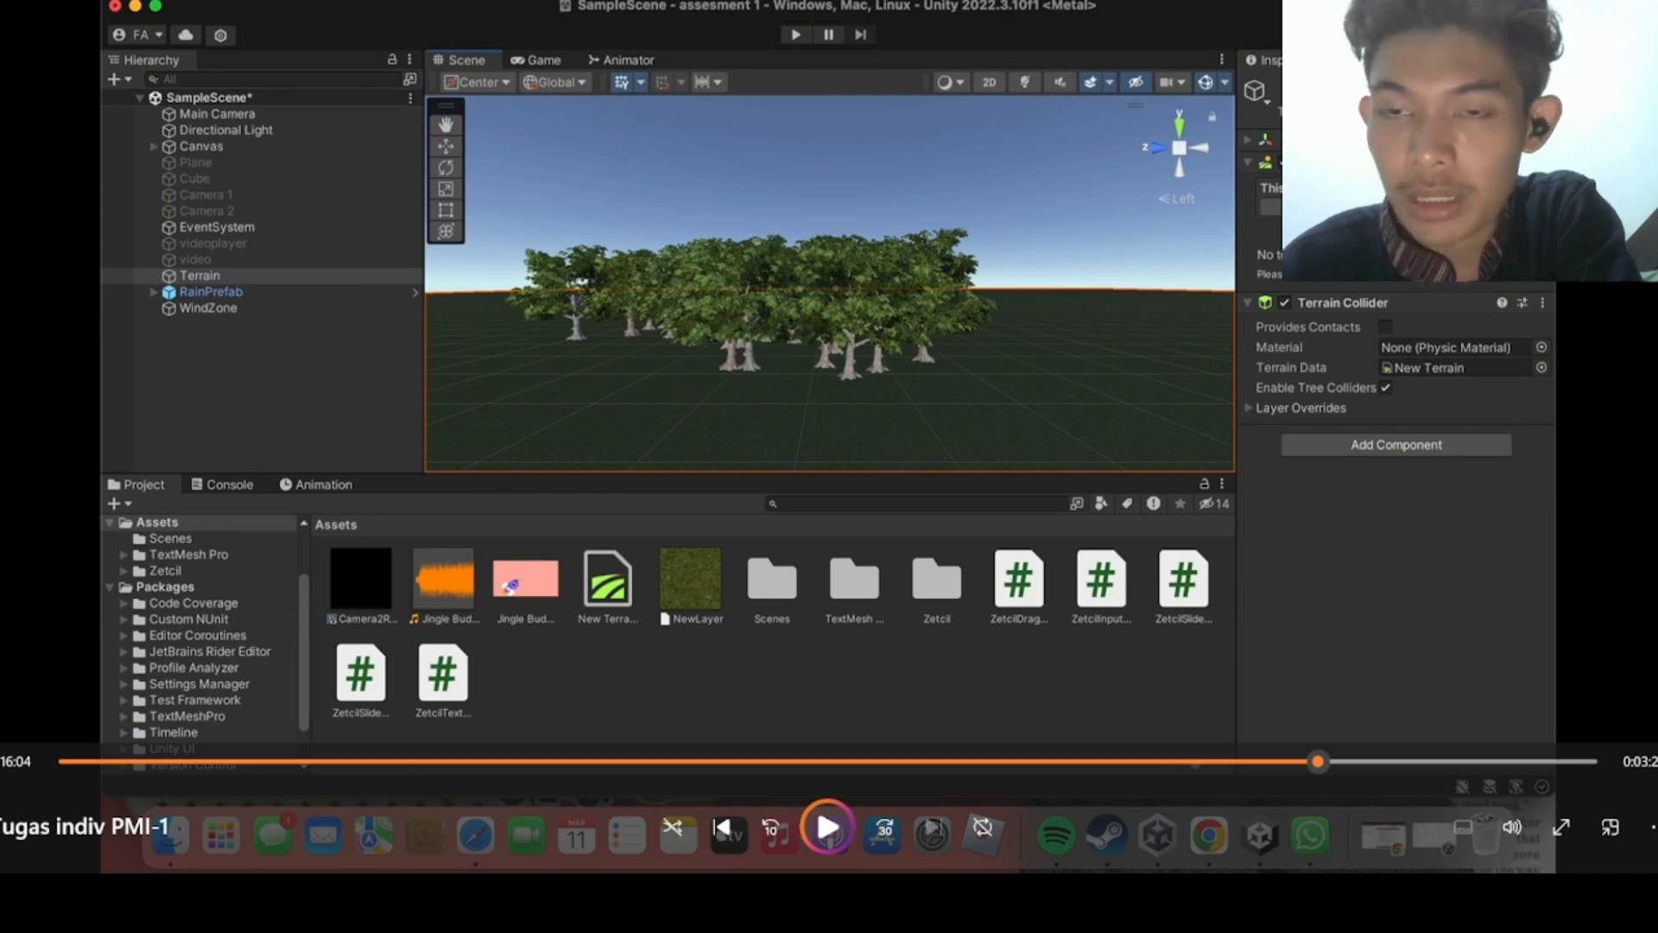
Sculpt mountains on the Terrain using Raise or Lower Terrain with brush size 25 and opacity 50.
key("space")
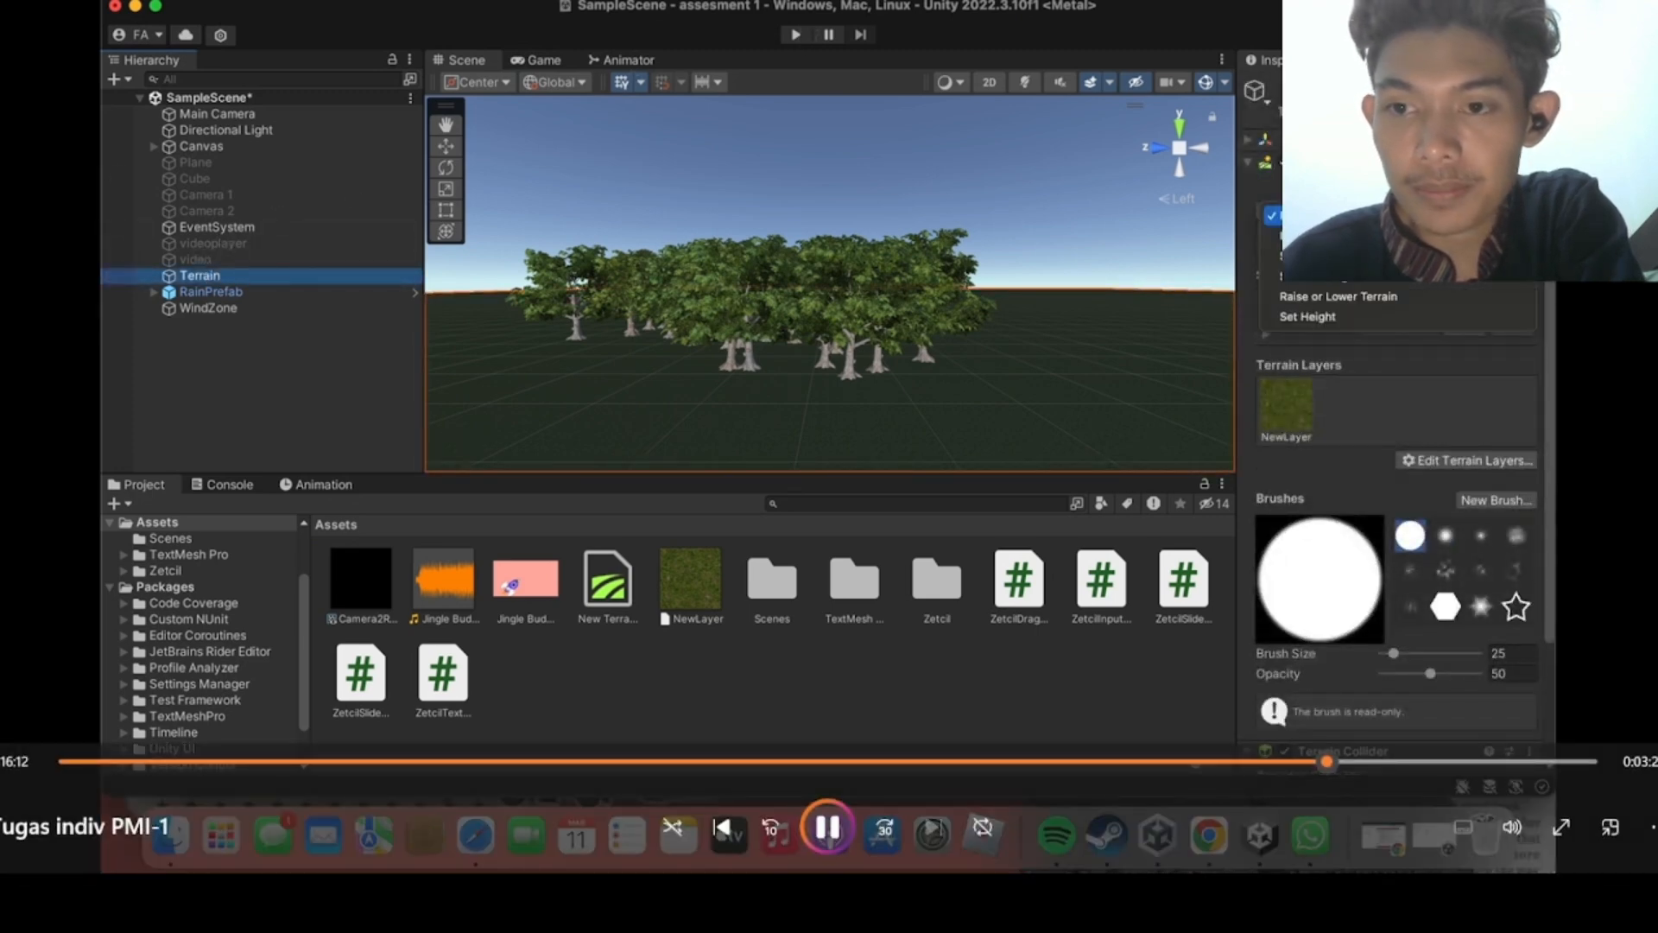
key("space")
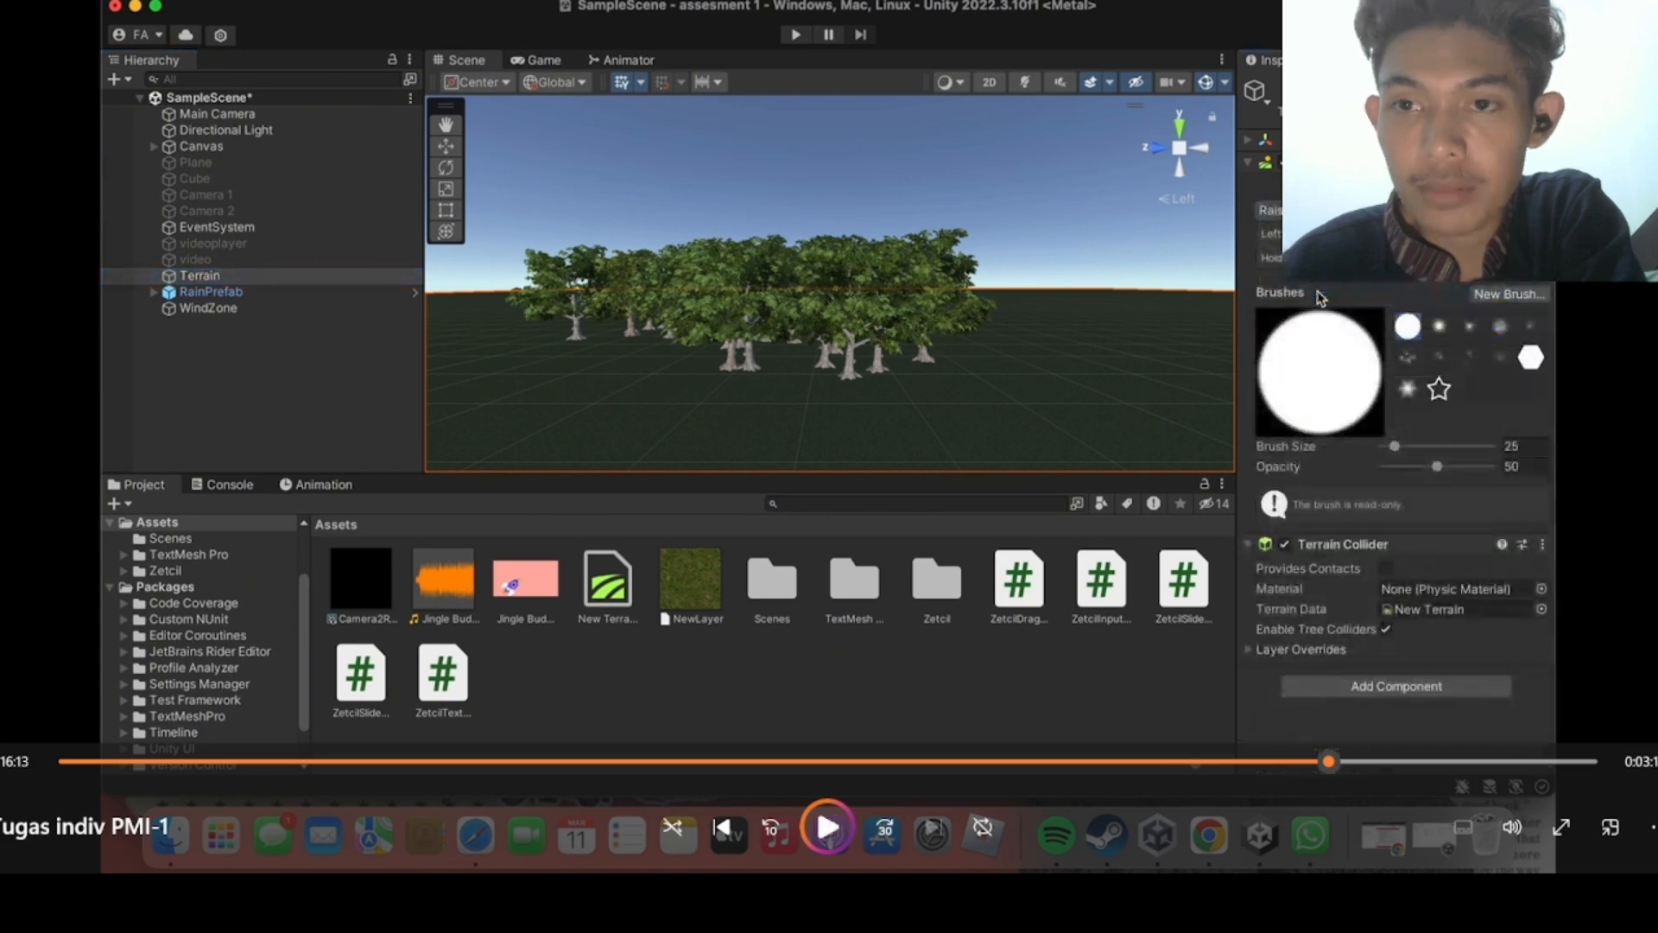
key("space")
key("space")
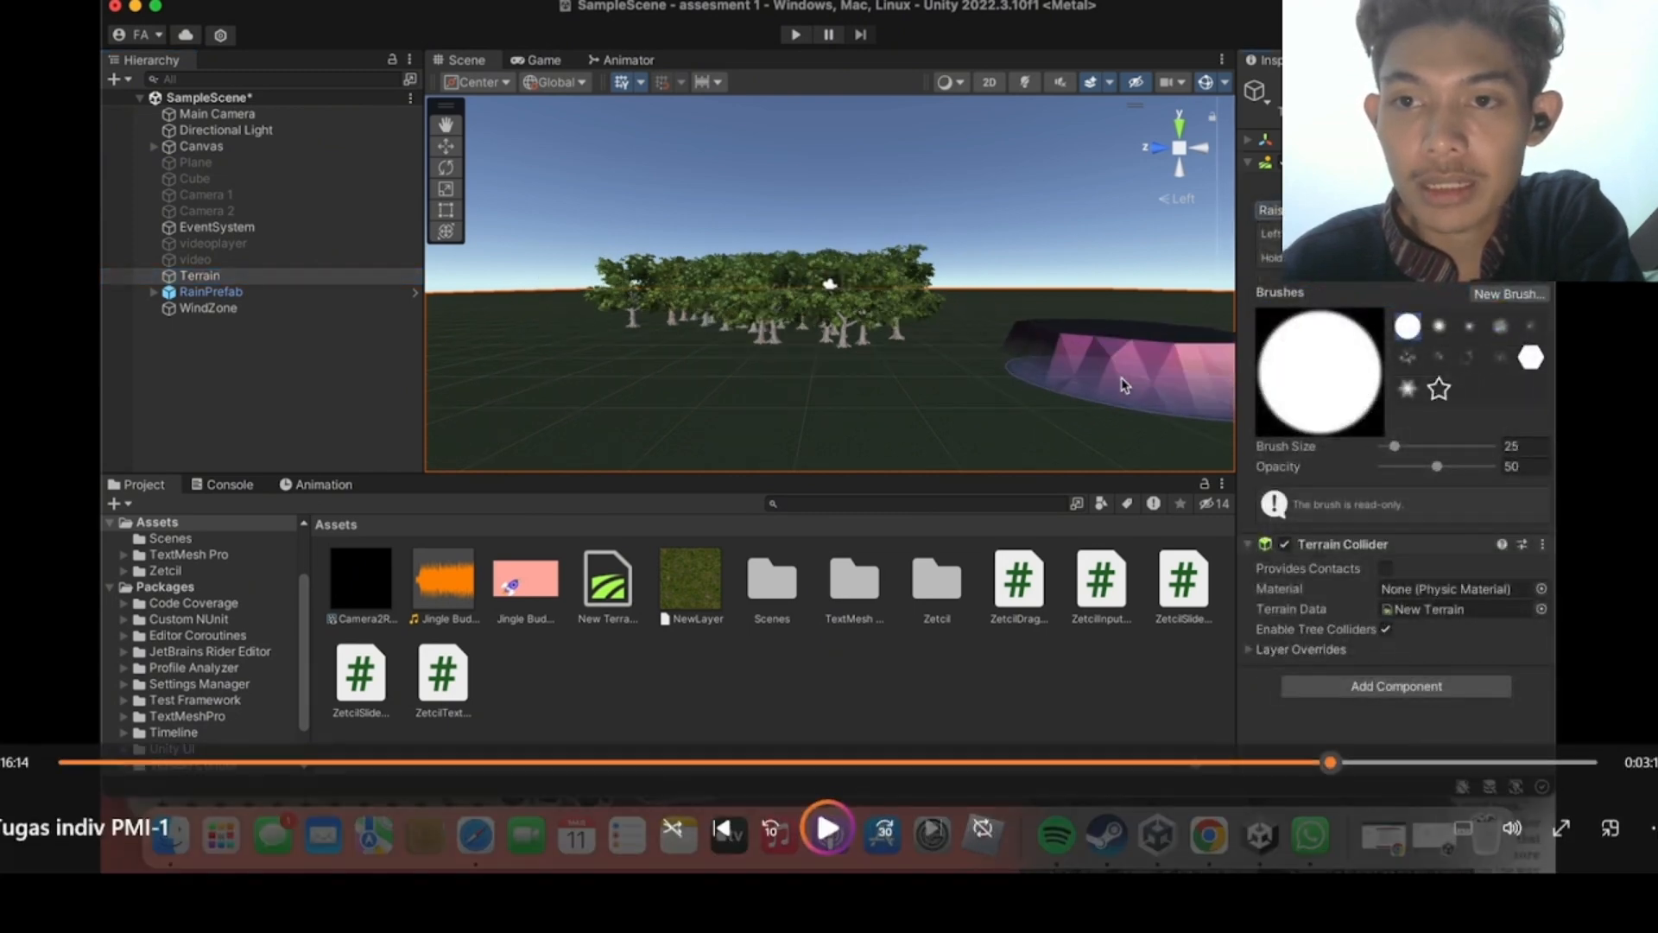
key("space")
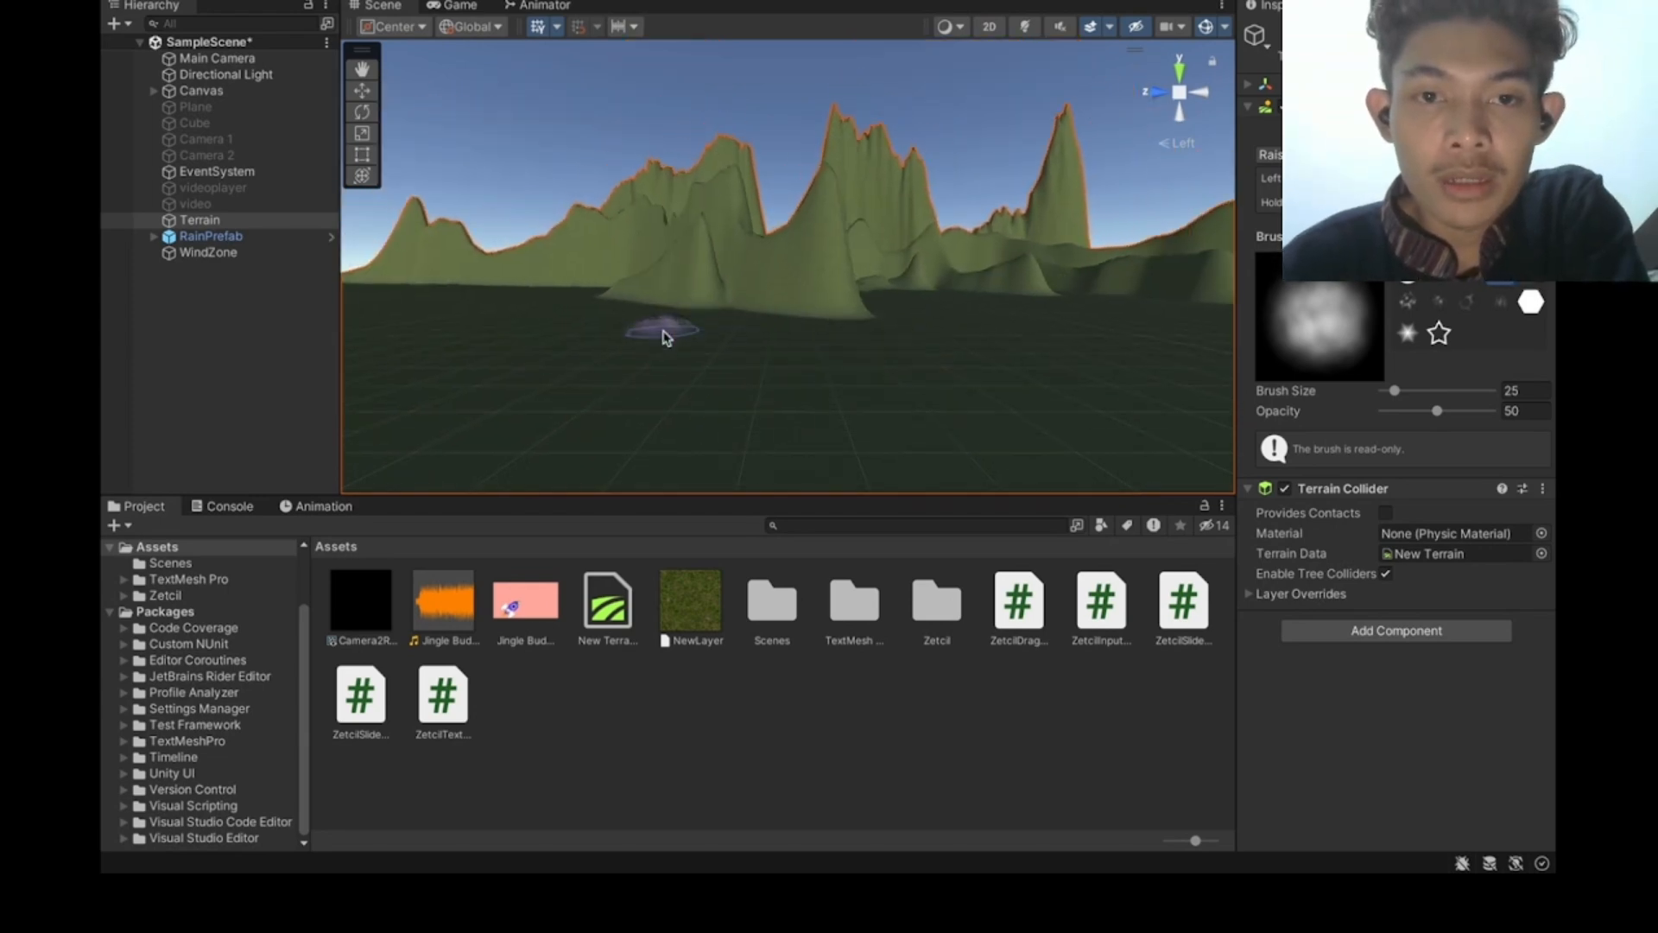
Survey the sculpted mountains from different viewpoints and play-test the scene with the Water4Advanced water.
left_click(362, 69)
scroll(463, 307, "down", 5)
left_click_drag(463, 307, 792, 316)
scroll(659, 376, "up", 5)
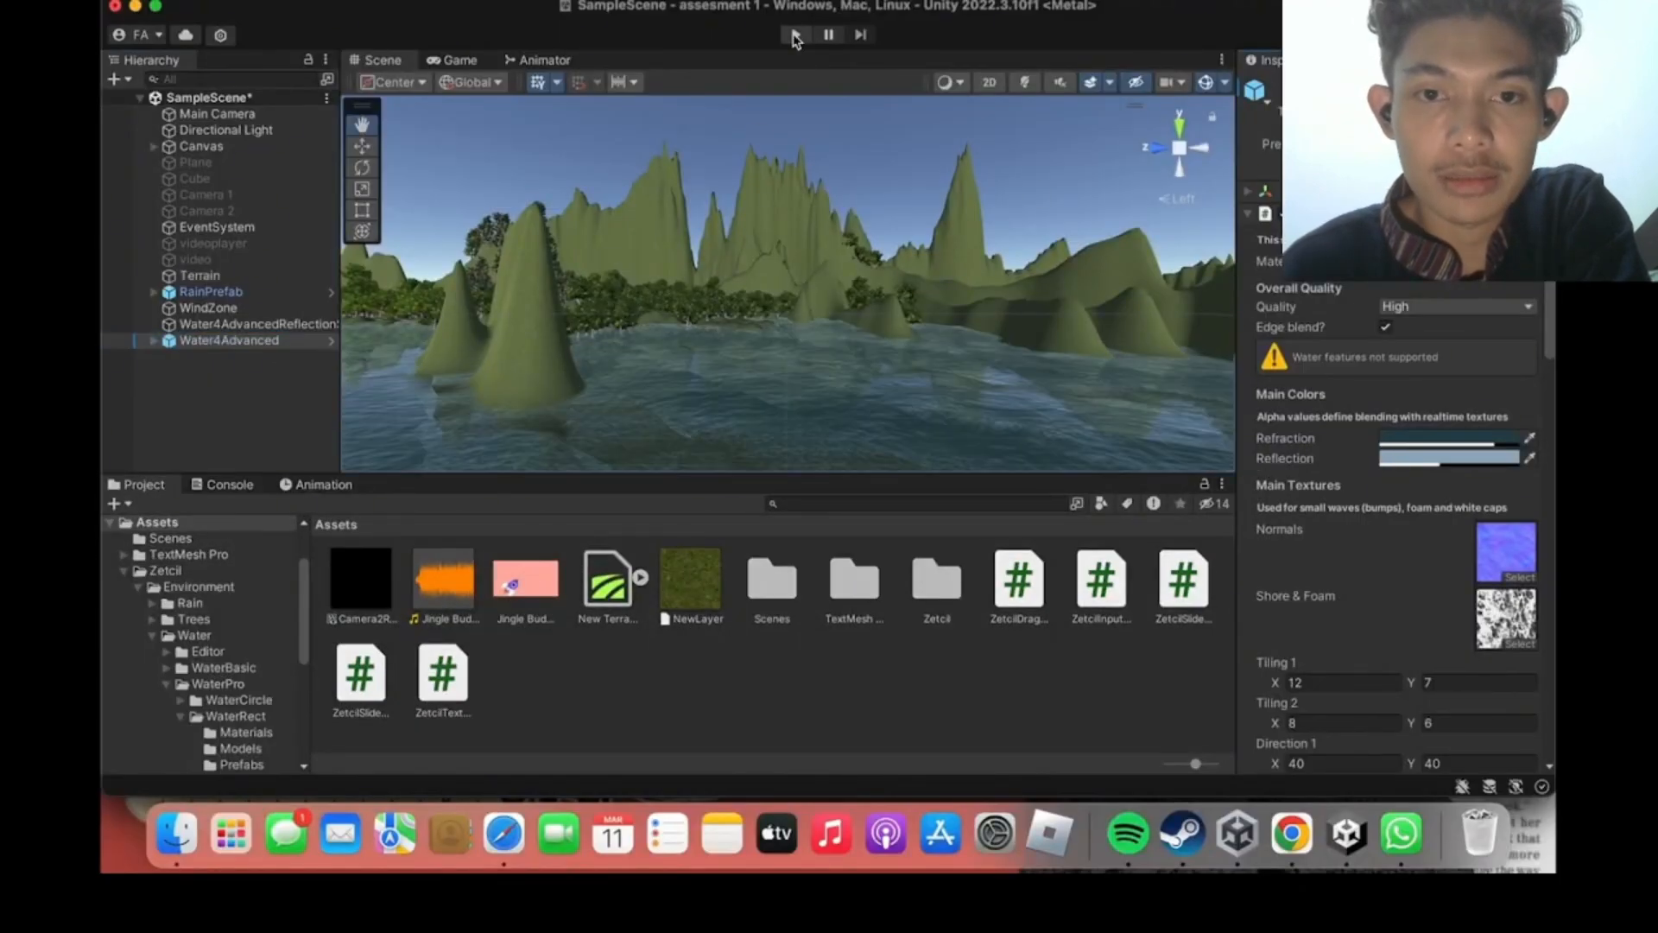
left_click(795, 34)
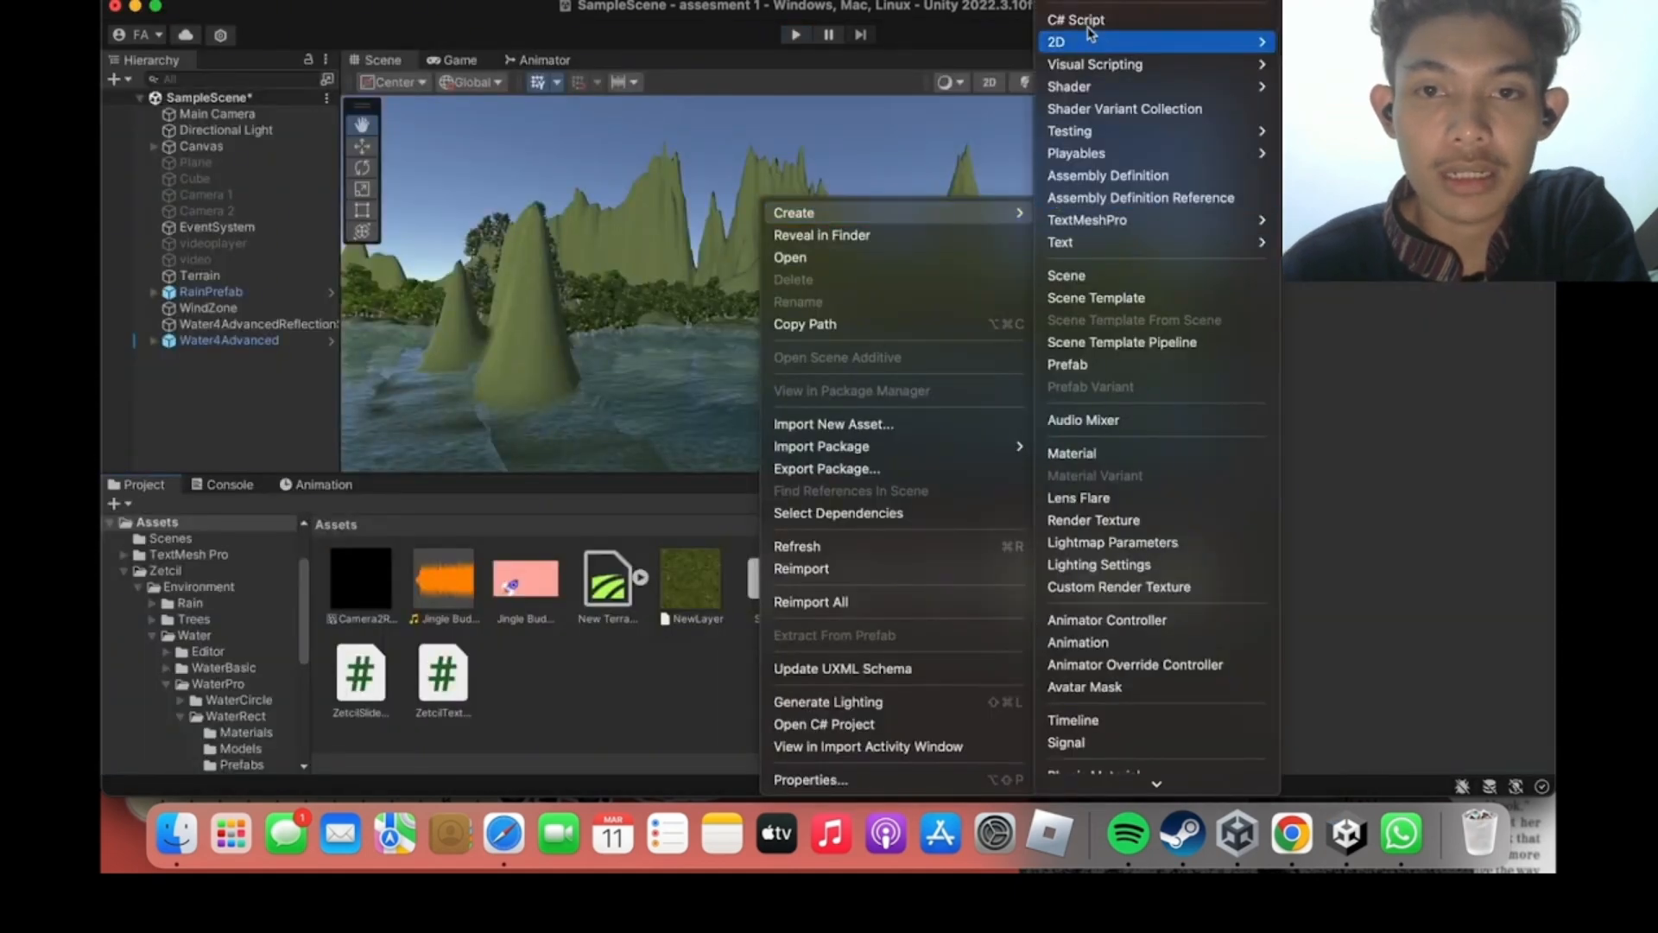
Create a C# script in Assets containing the ZetcilMouseLook class code, and close Visual Studio.
left_click(1335, 19)
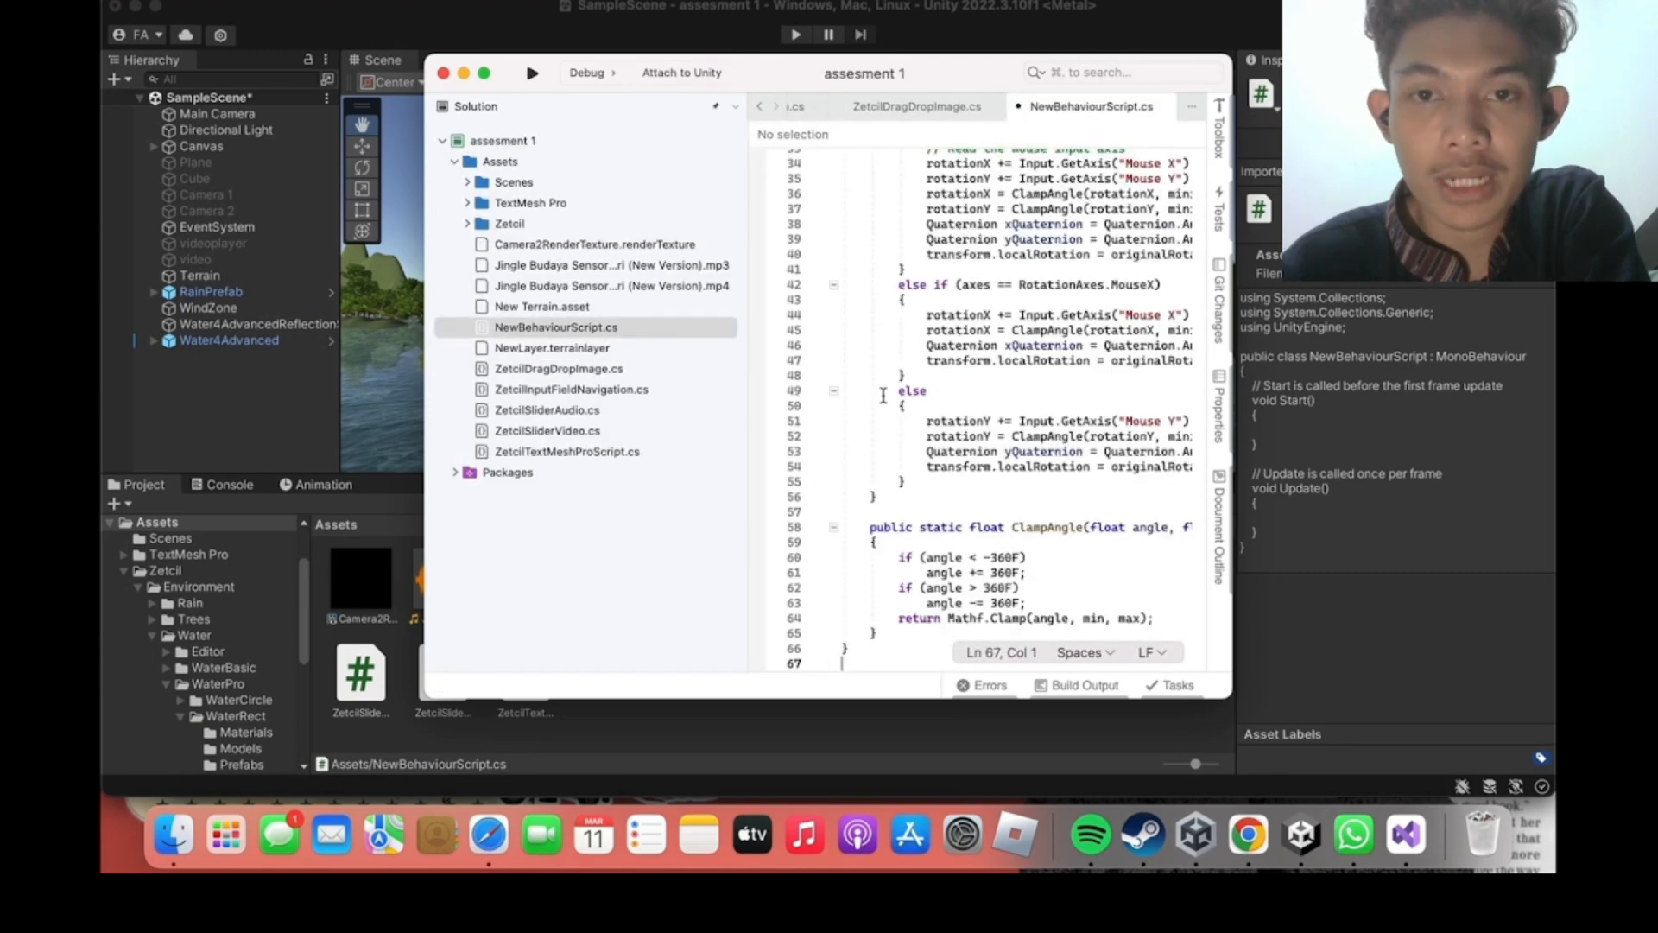
left_click(443, 75)
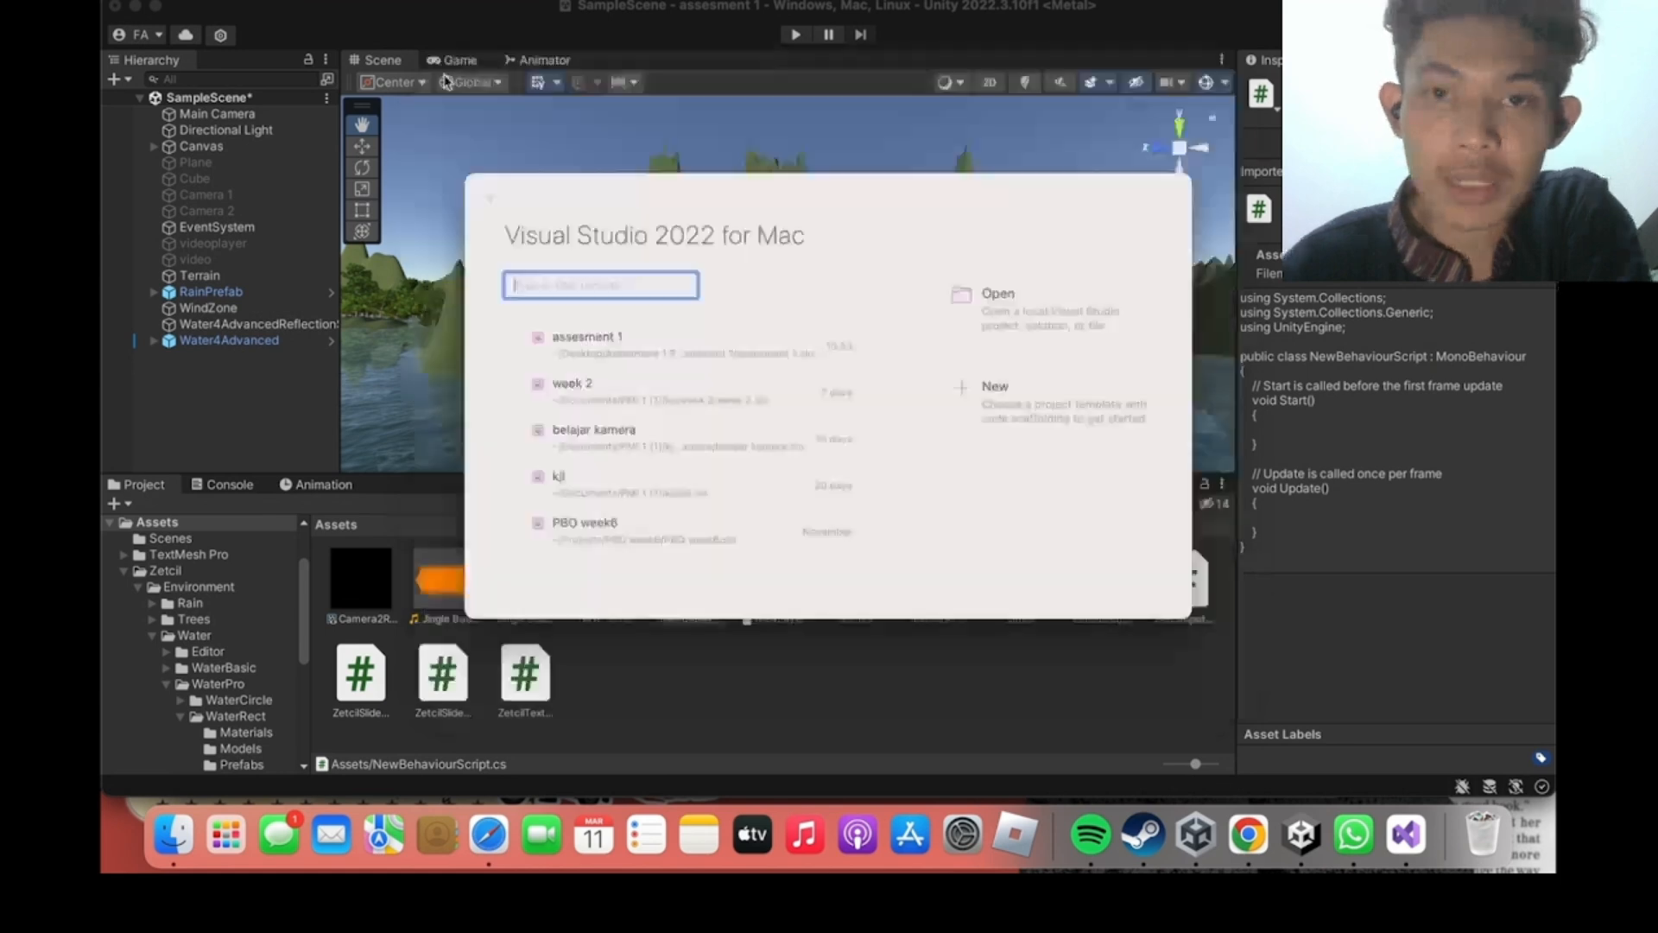
left_click(485, 197)
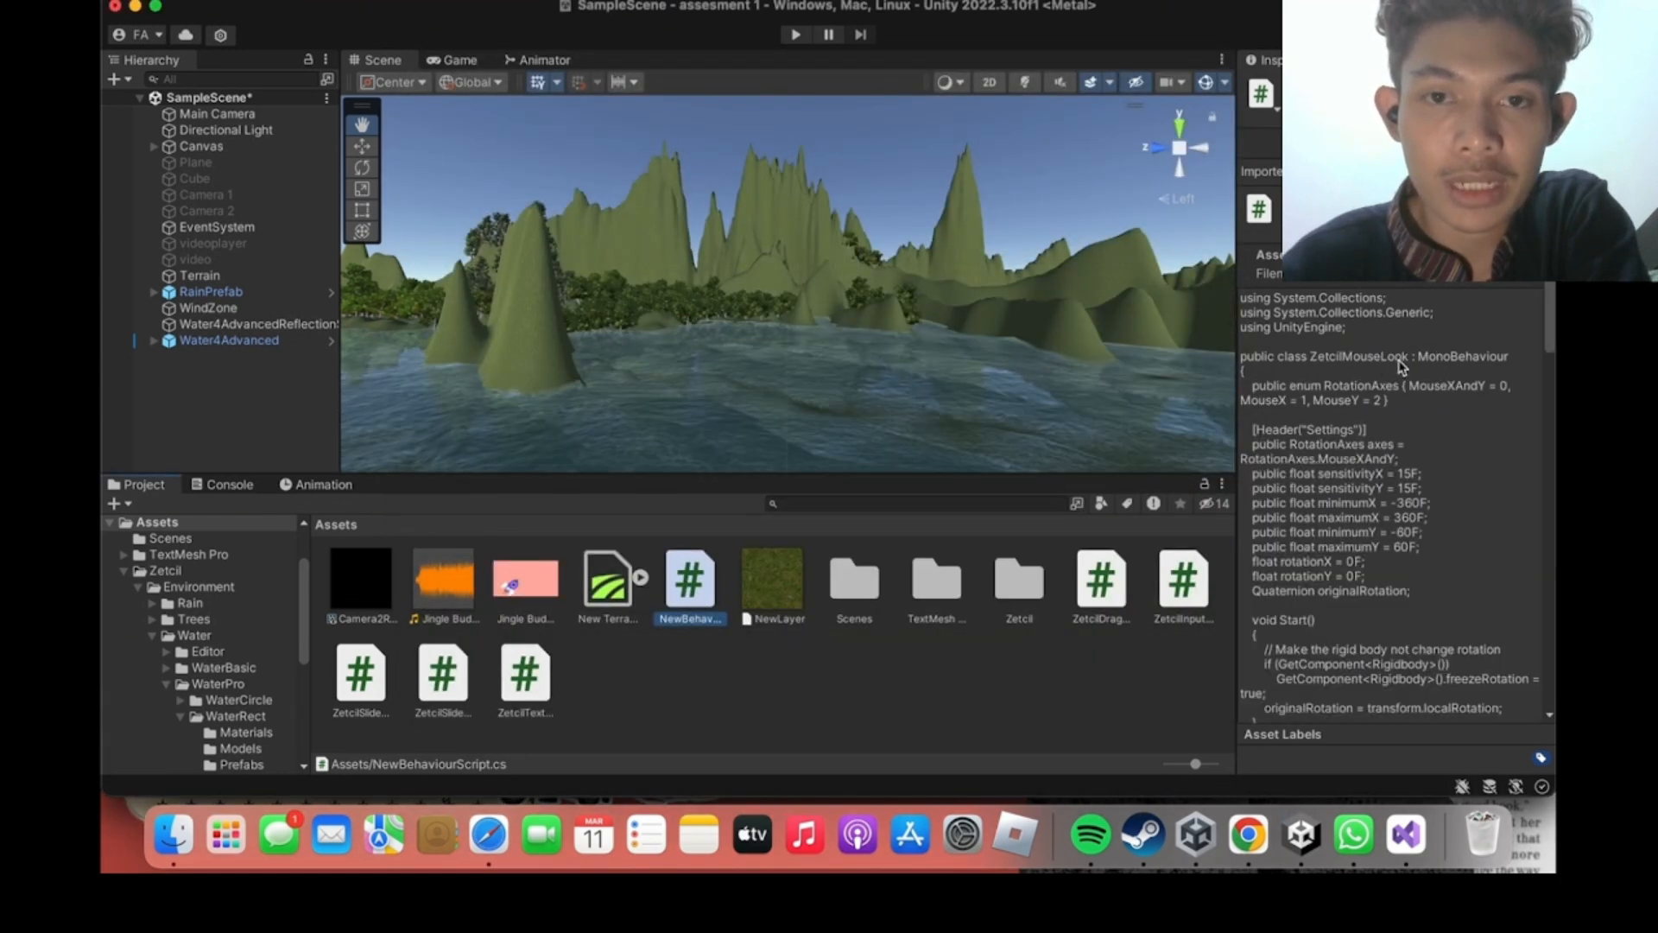
Rename NewBehaviourScript to ZetcilMouseLook, copying the class name from the script's code.
left_click_drag(1409, 357, 1310, 358)
key("super+c")
left_click(694, 589)
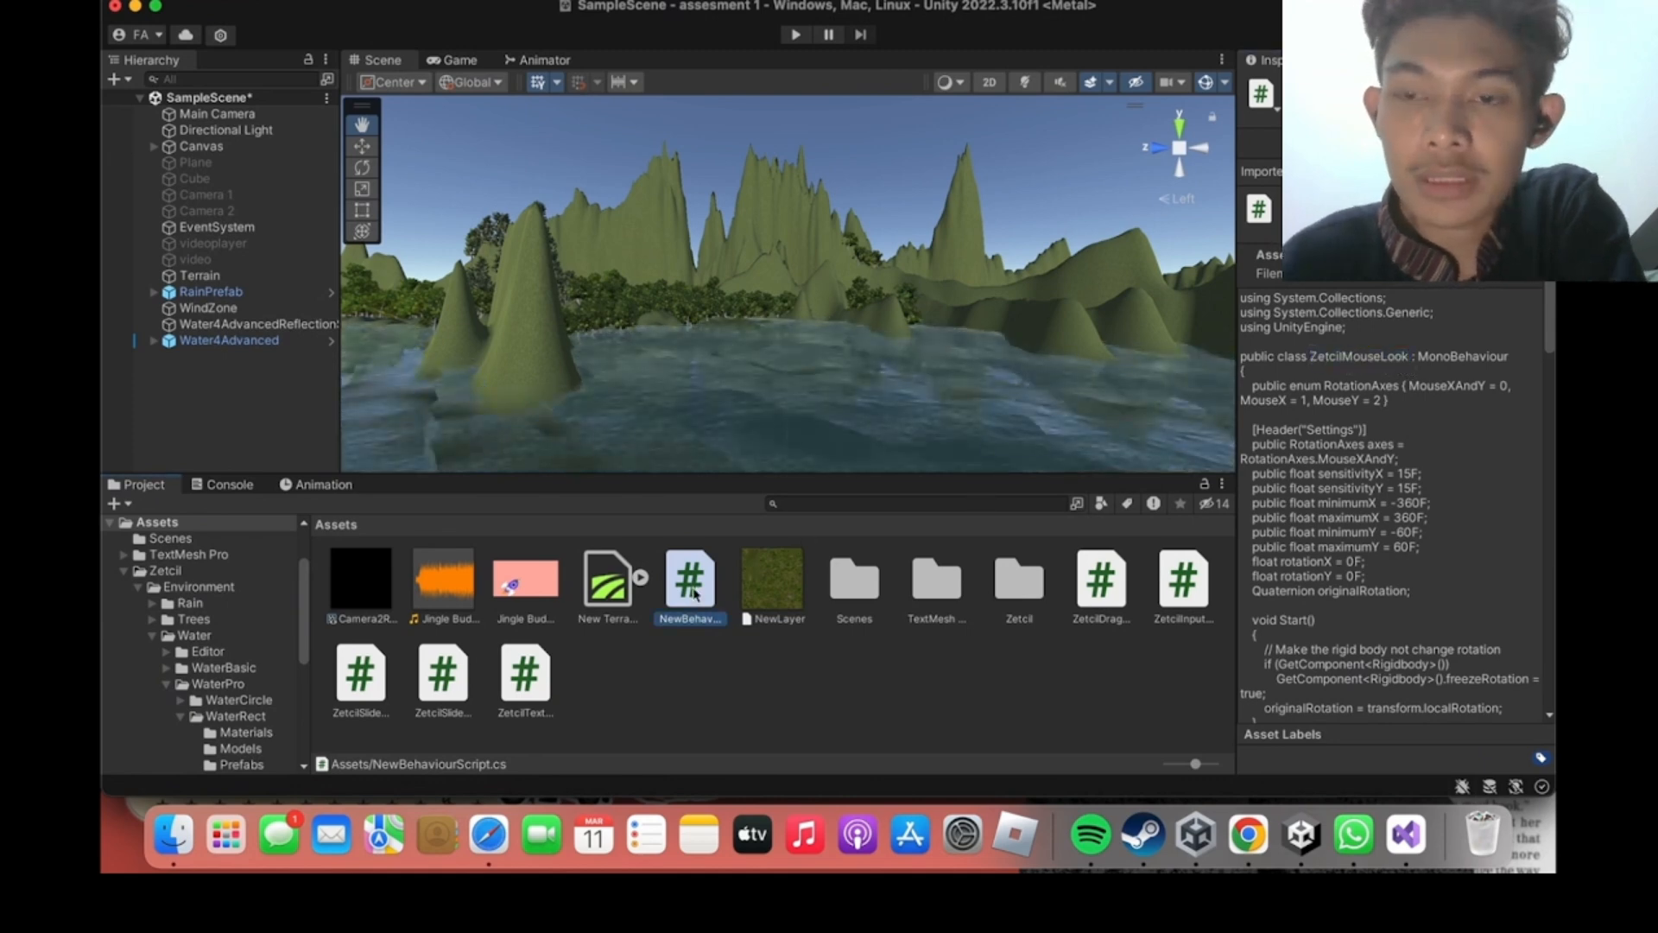
right_click(693, 589)
left_click(743, 302)
key("super+v")
key("Return")
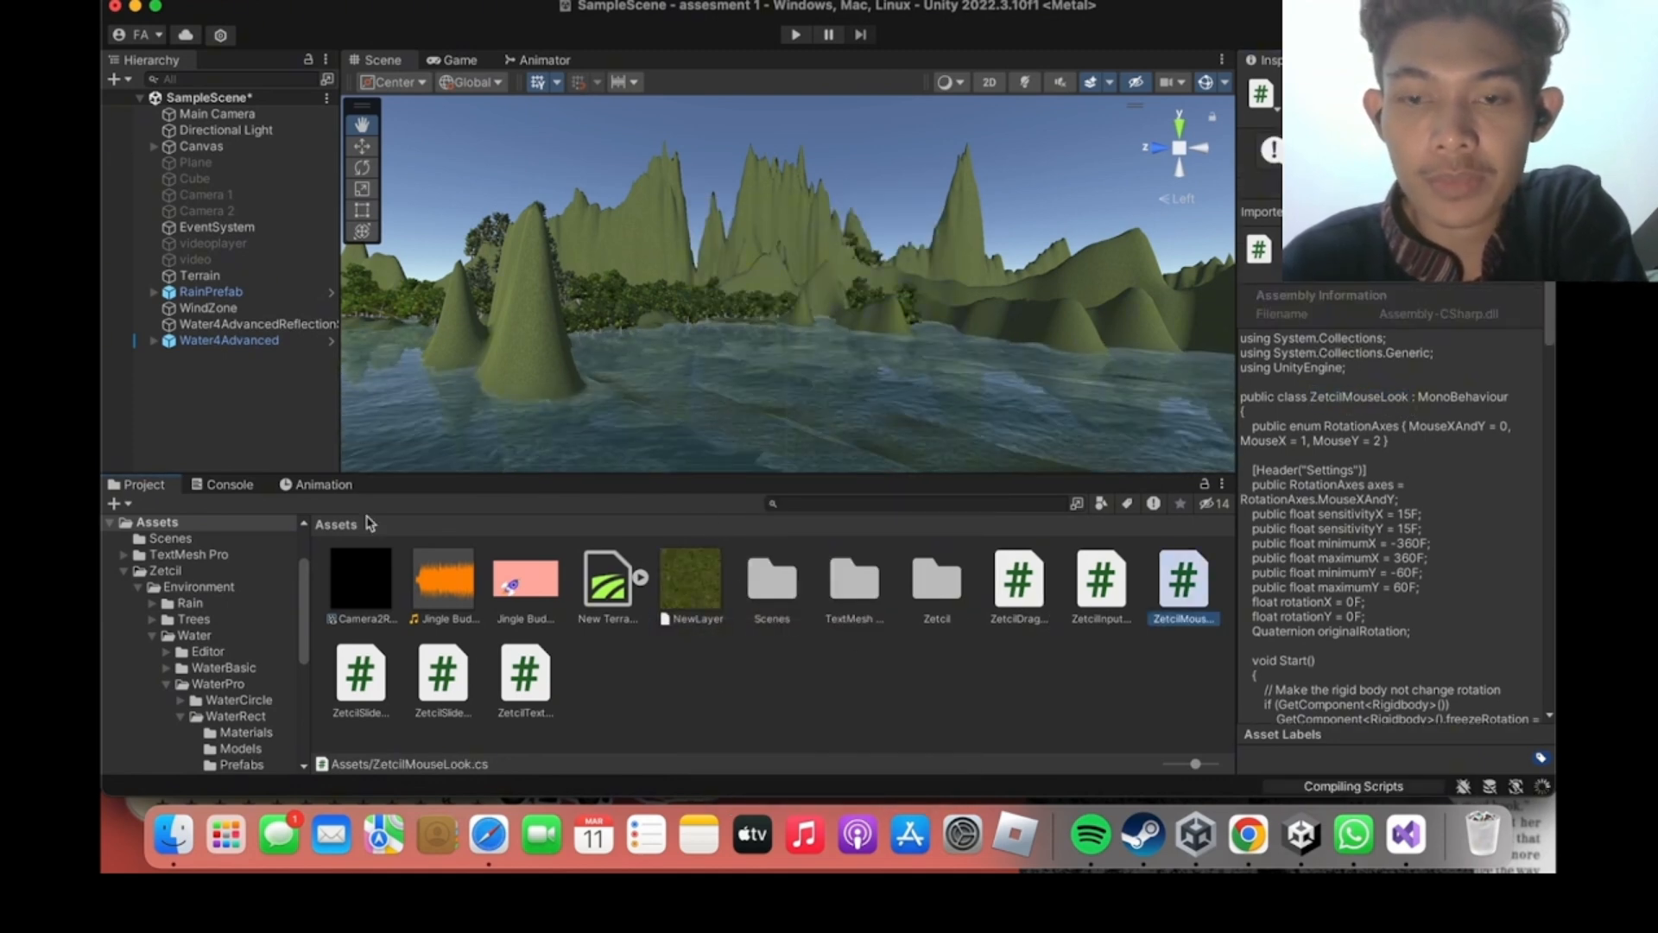
left_click(1251, 307)
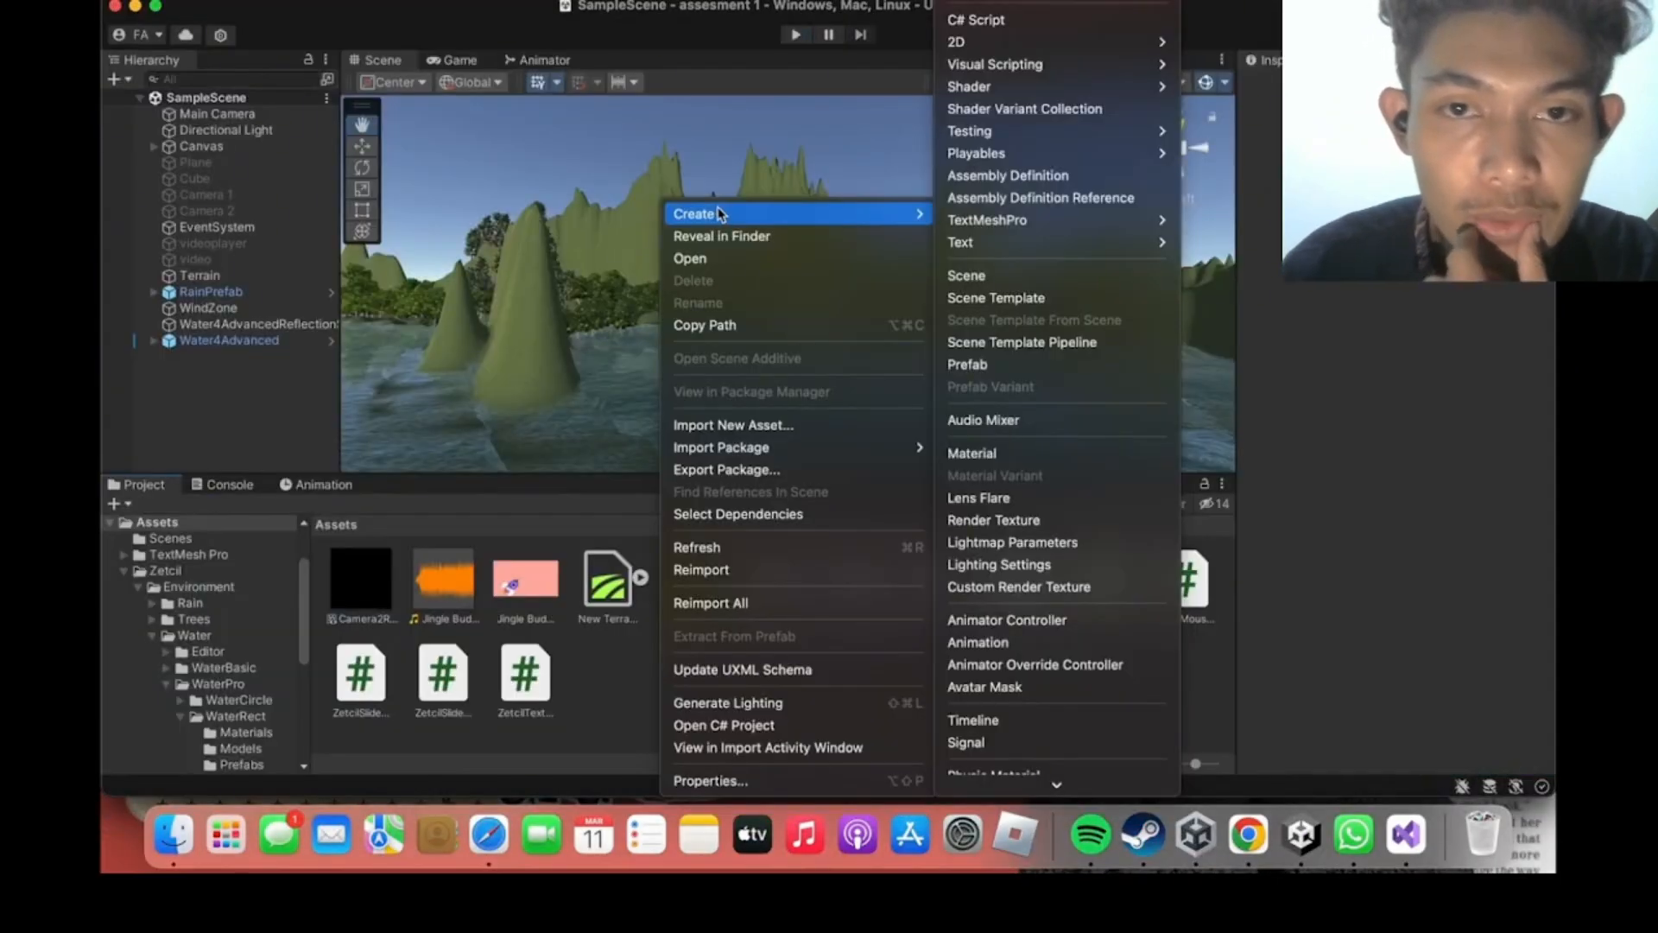
Create another C# script in Assets containing the ZetcilMouseOrbit class code, and close Visual Studio.
left_click(1322, 19)
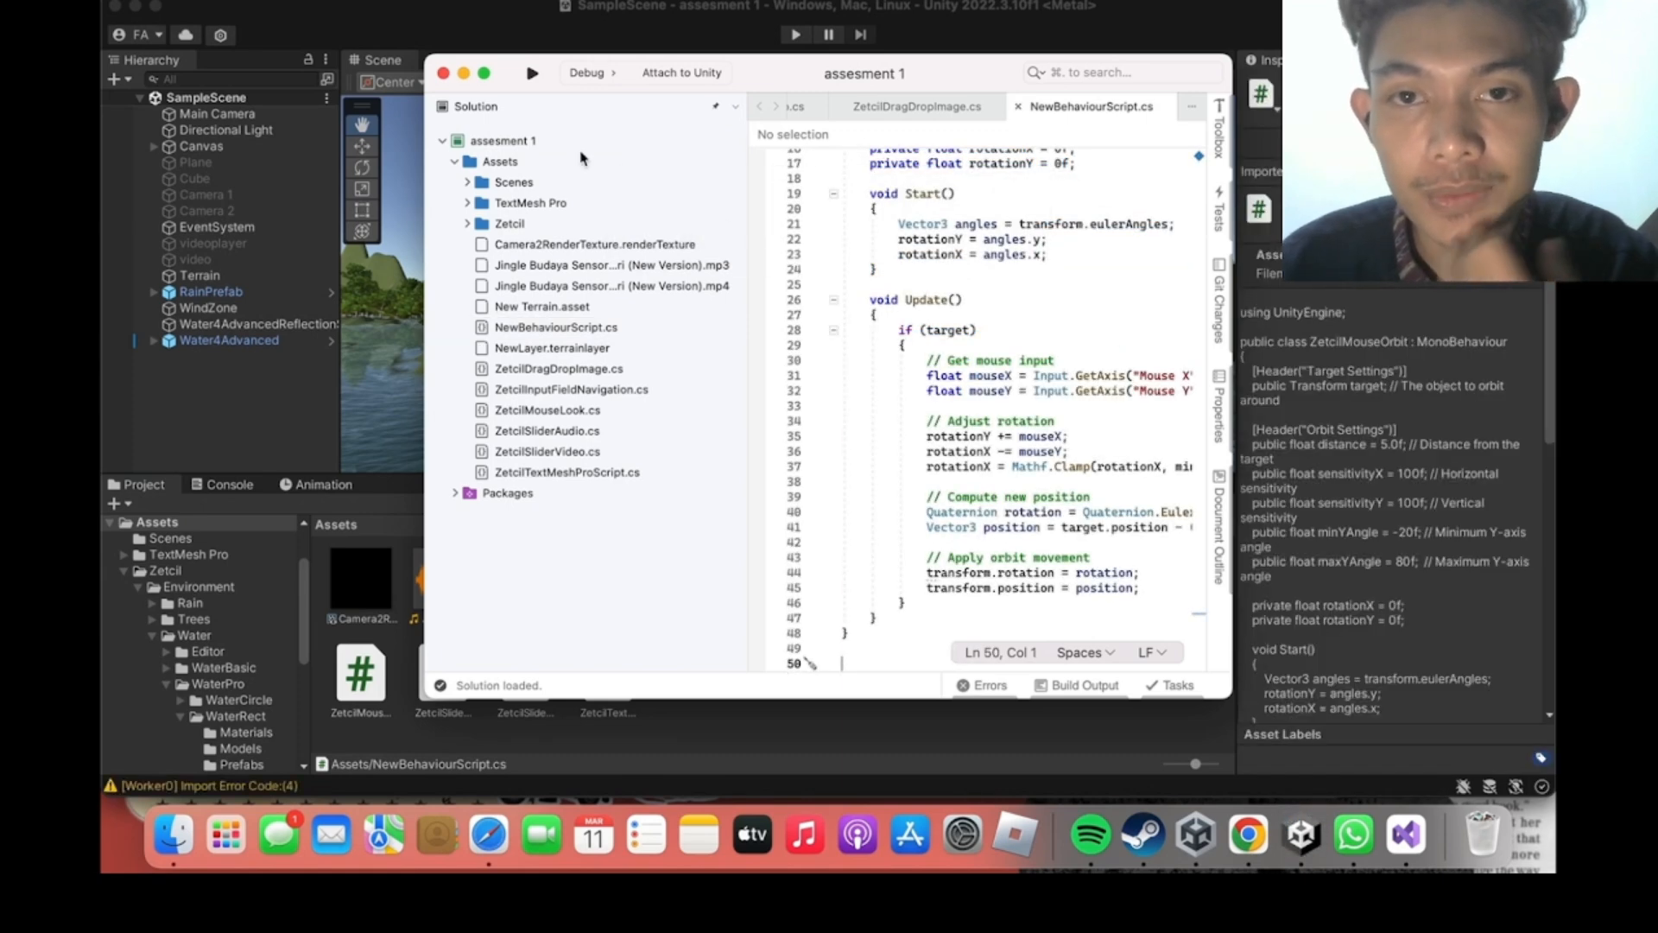
left_click(444, 75)
left_click(489, 199)
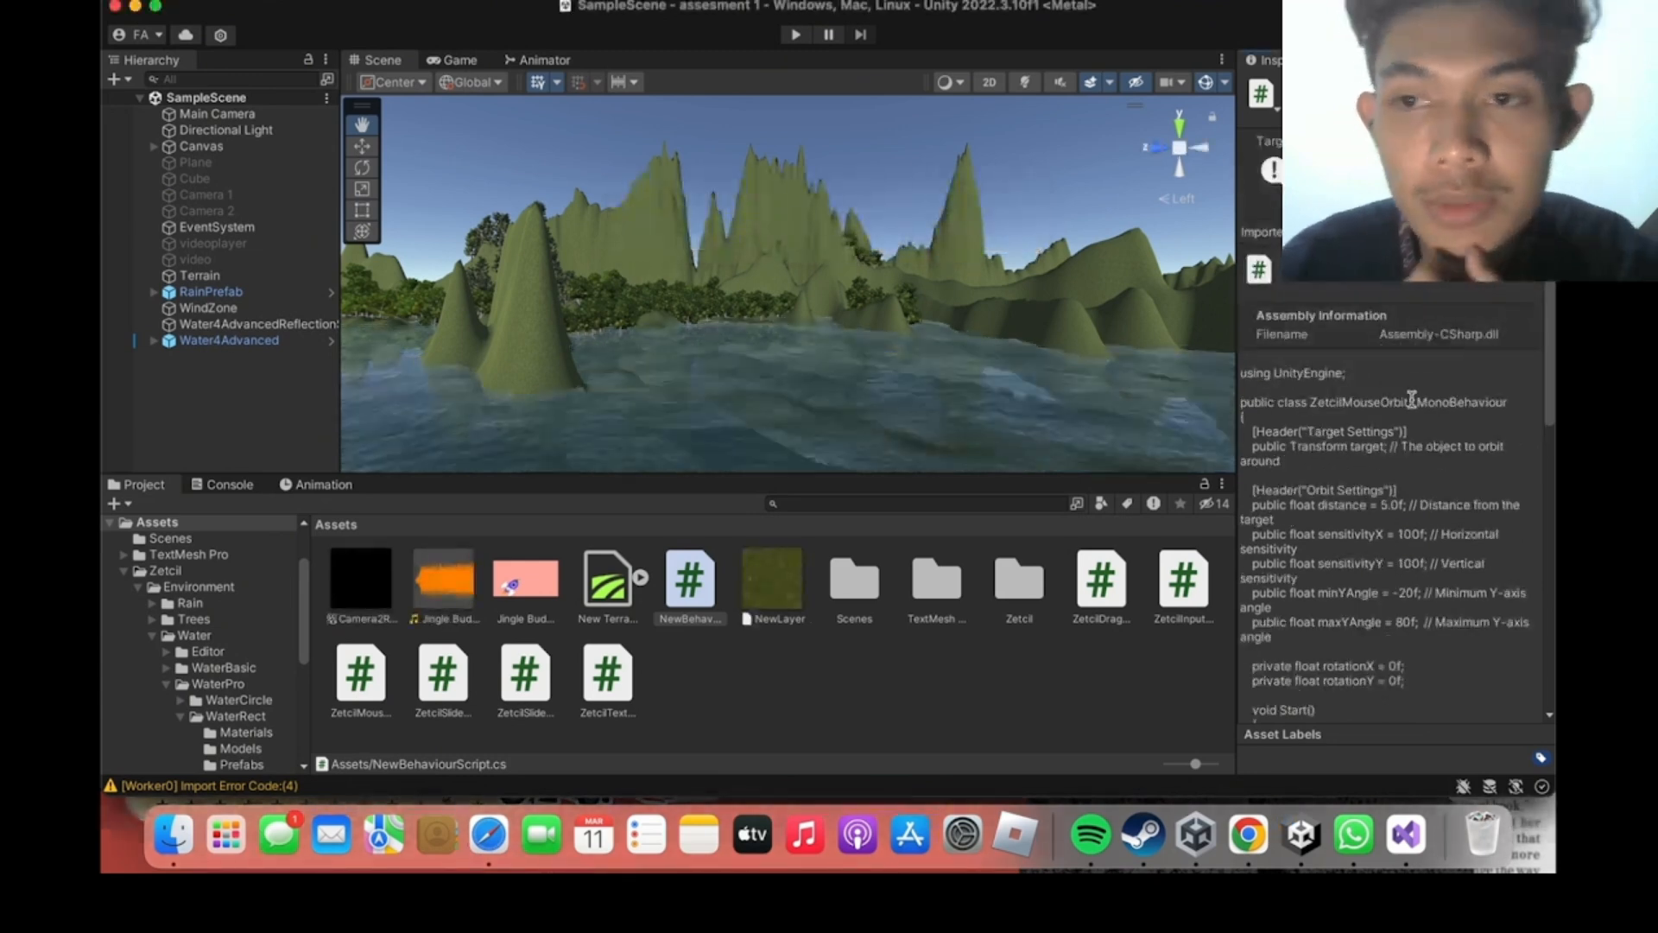
Rename the new orbit script from NewBehaviourScript to ZetcilMouseOrbit to match its class name.
left_click_drag(1410, 401, 1344, 410)
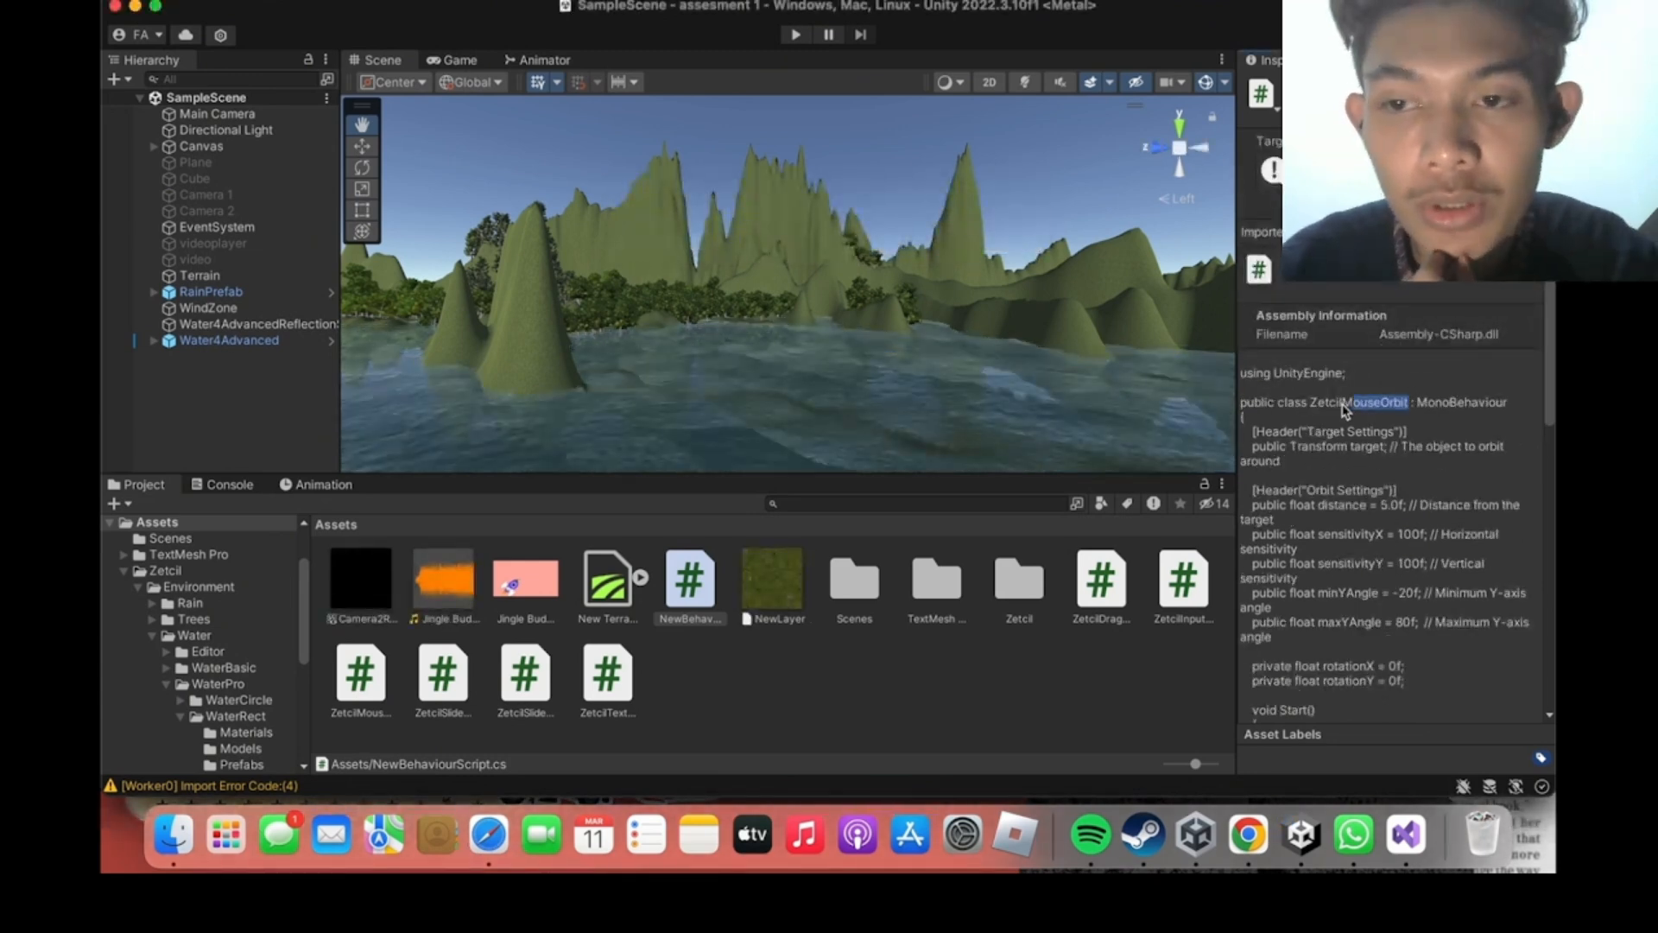
left_click(688, 588)
right_click(689, 587)
left_click(740, 296)
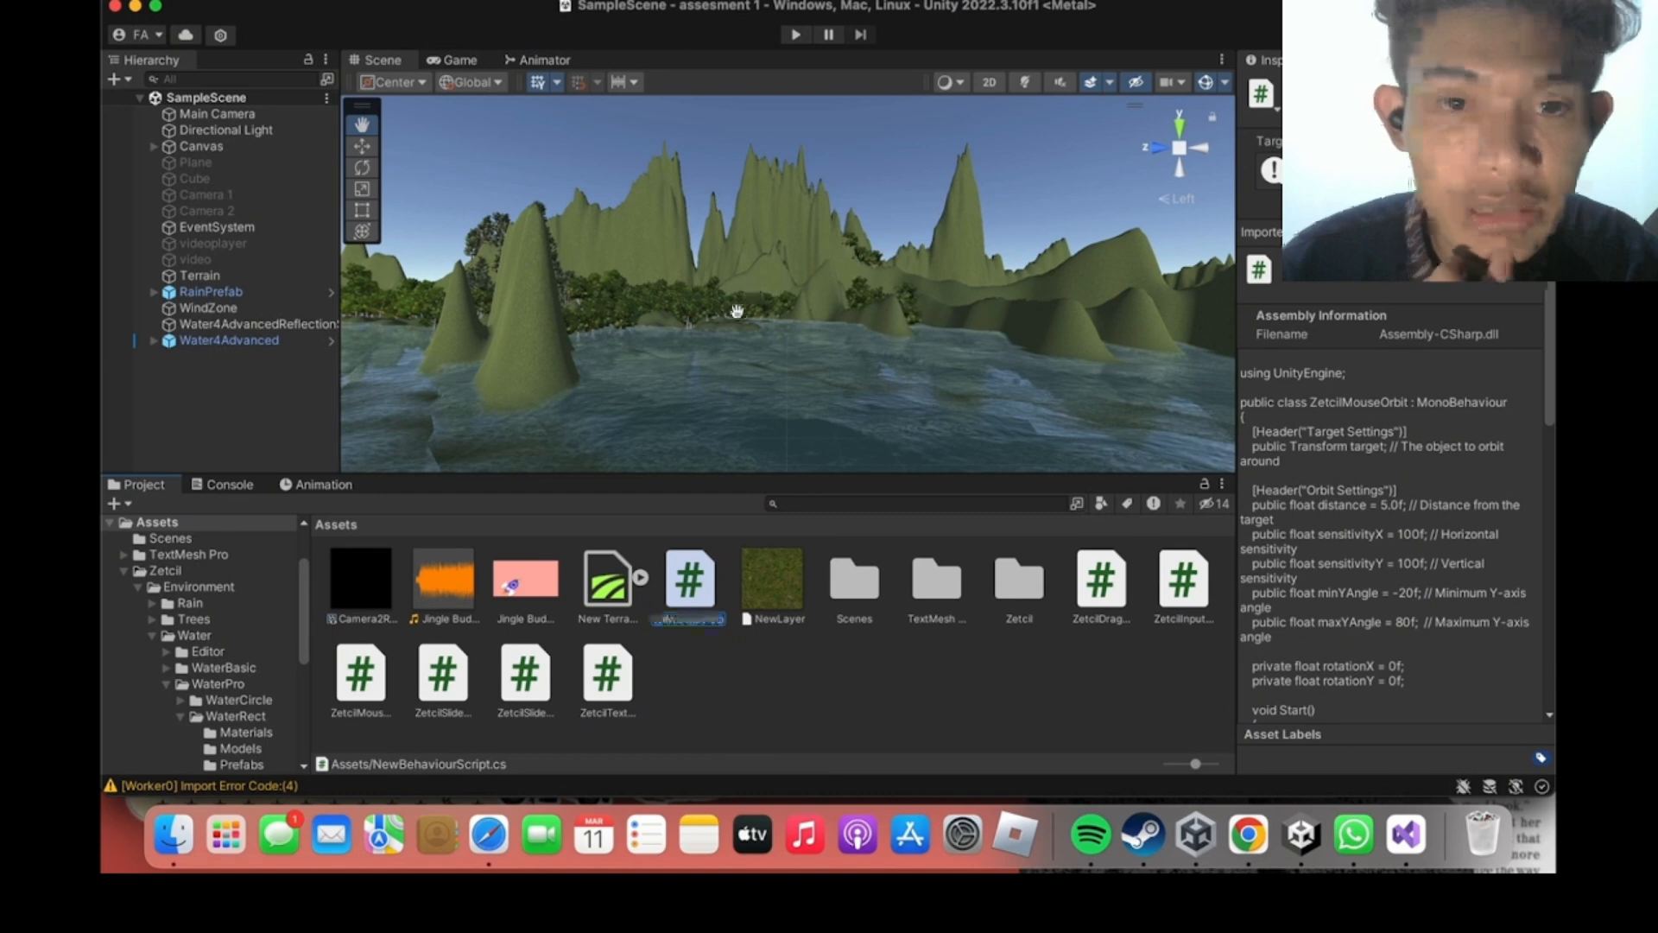
key("Return")
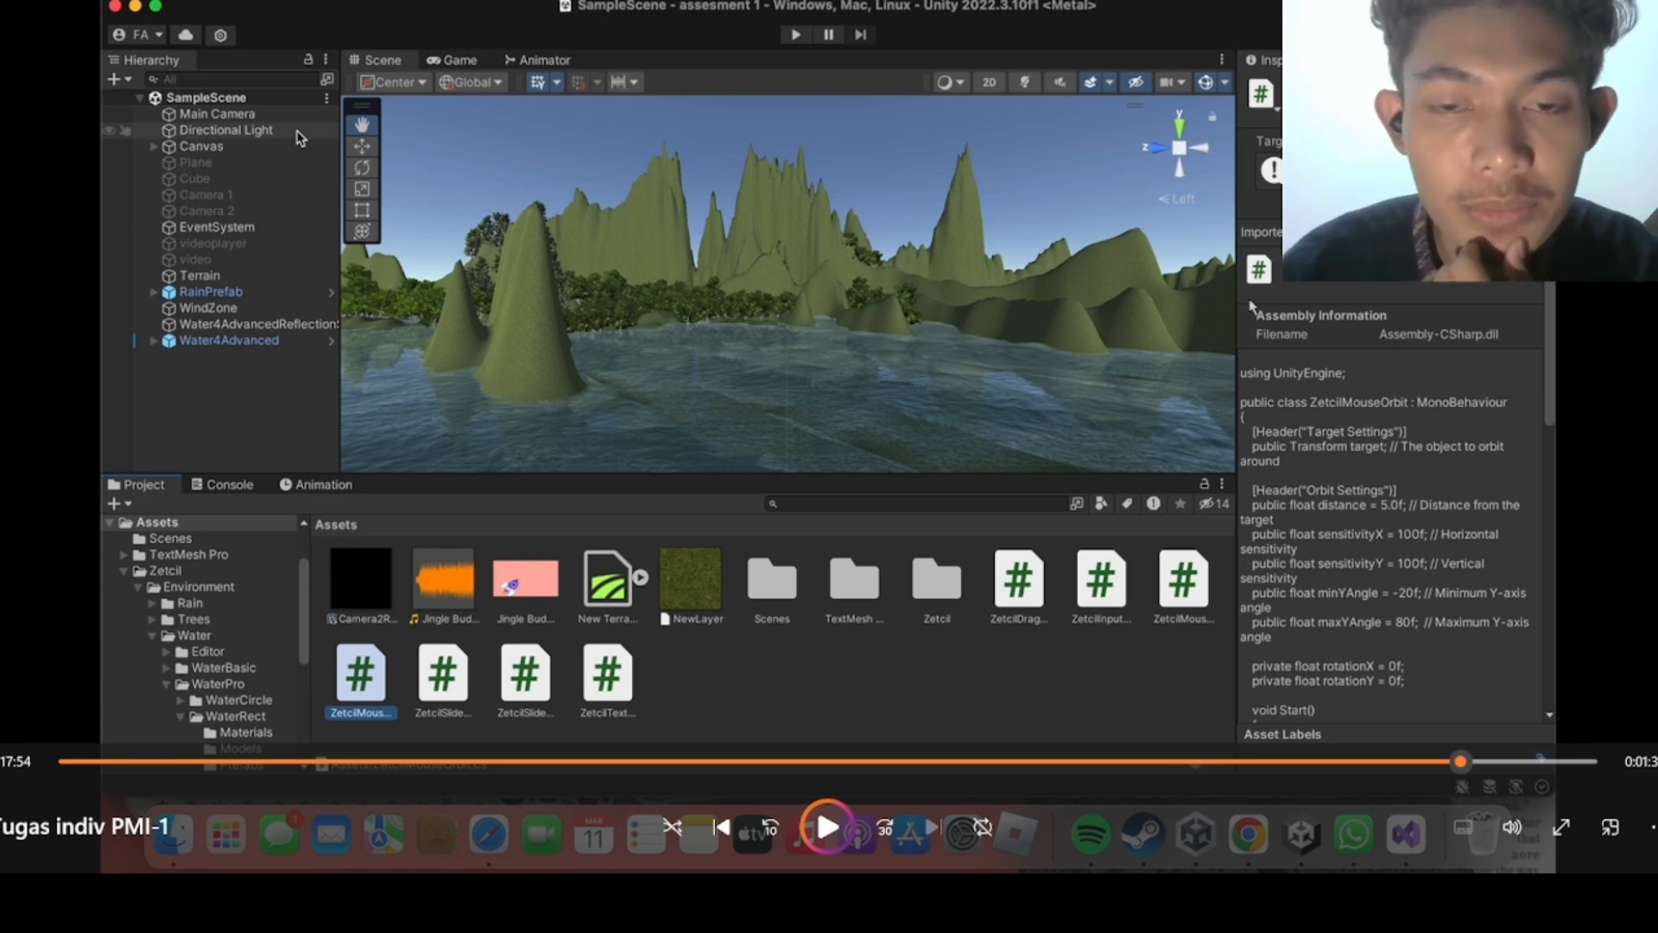
Disable the Zetcil Mouse Look component on Main Camera and attach the ZetcilMouseOrbit script to it.
left_click(285, 114)
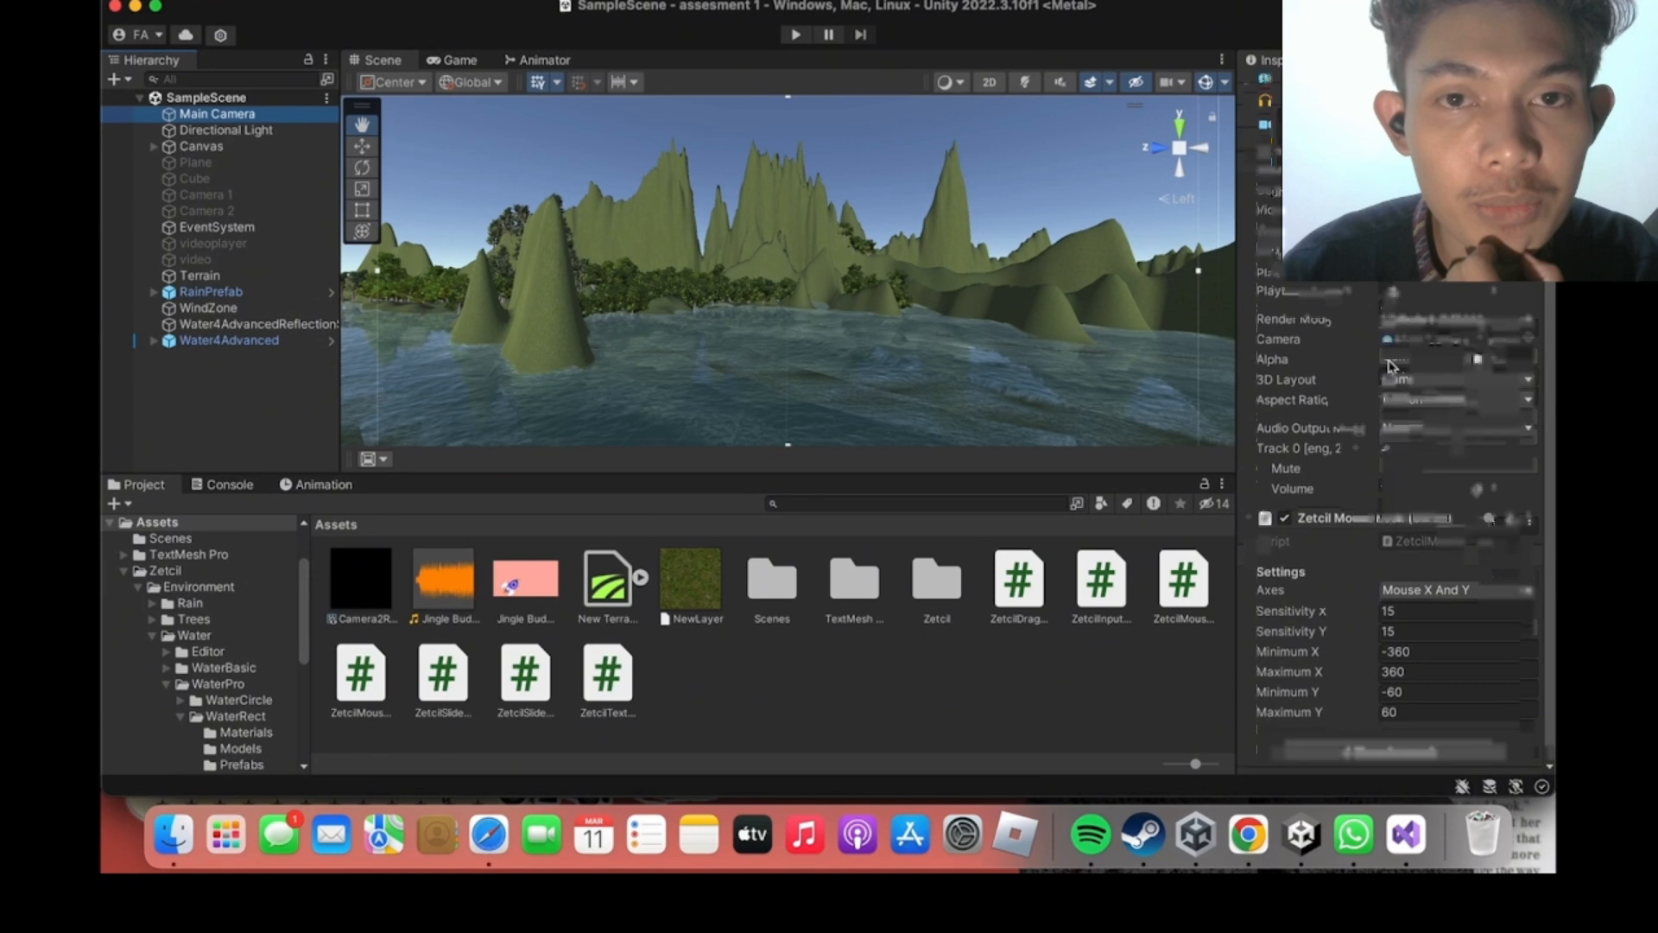
left_click(1284, 518)
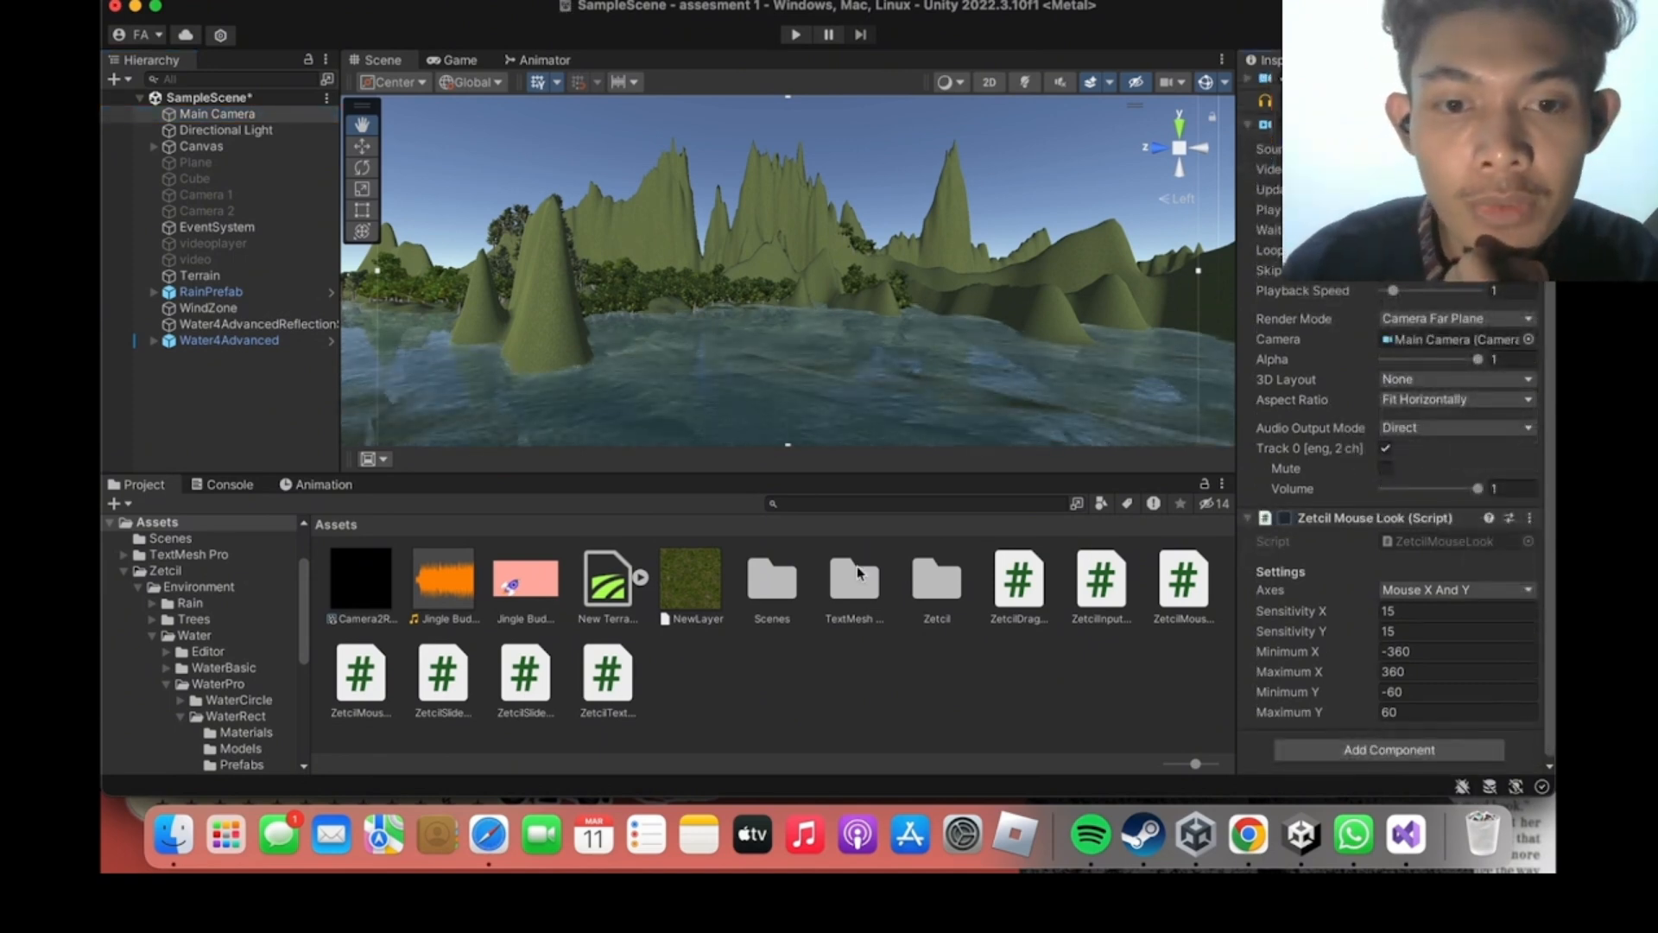
left_click(372, 688)
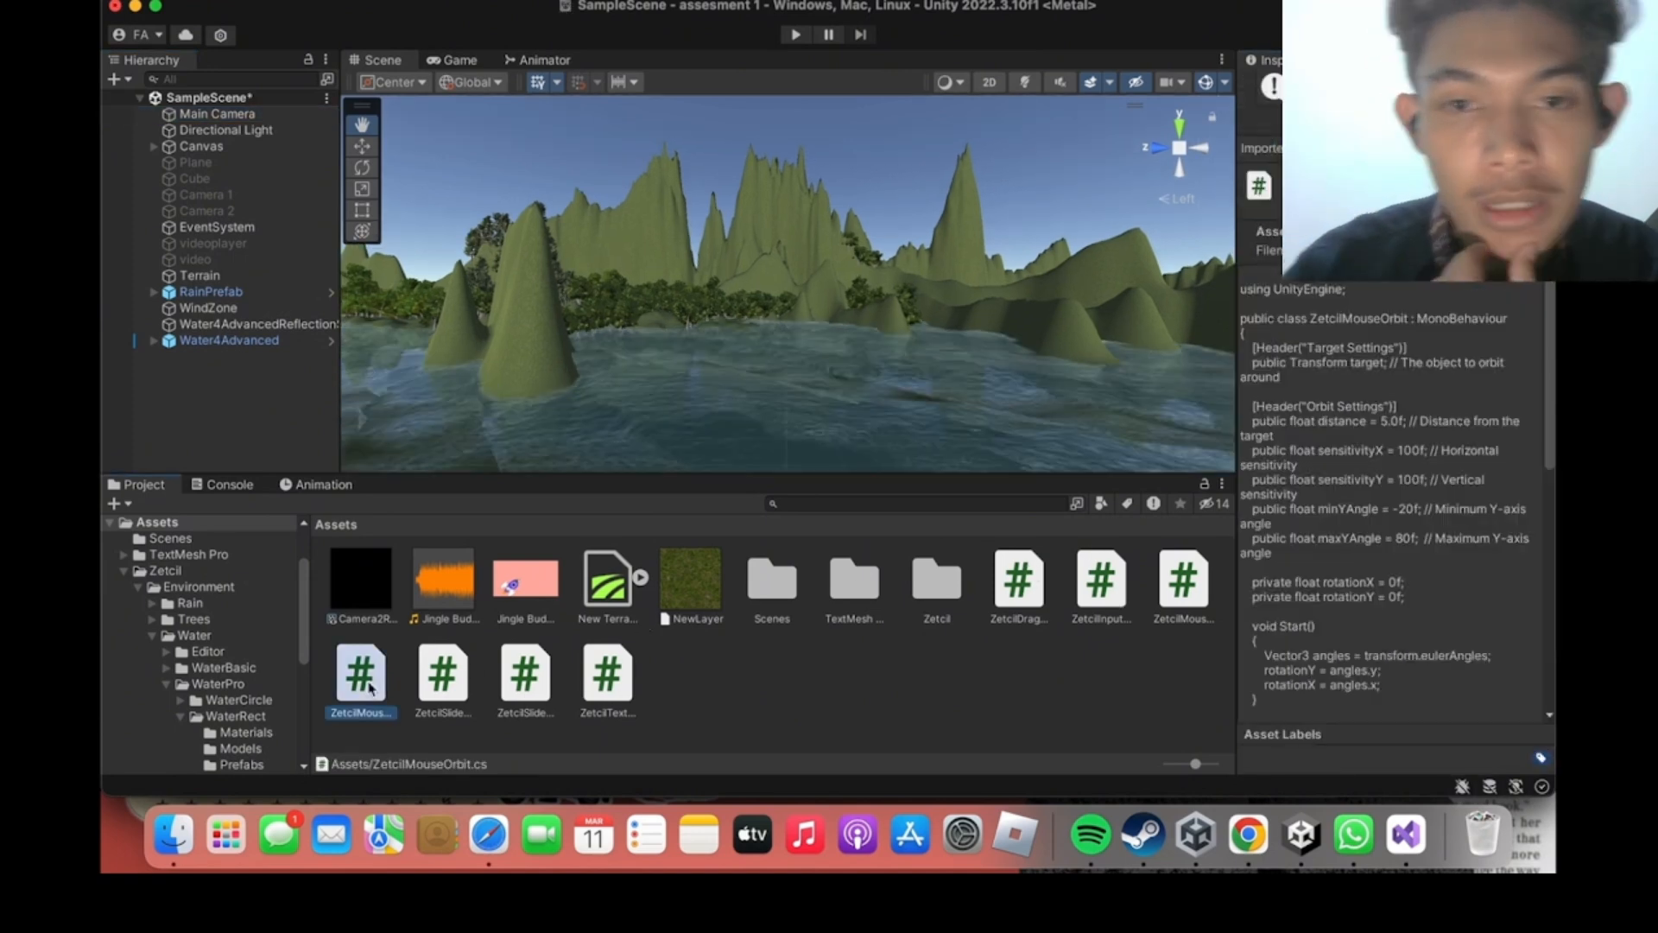
left_click(248, 129)
left_click(229, 114)
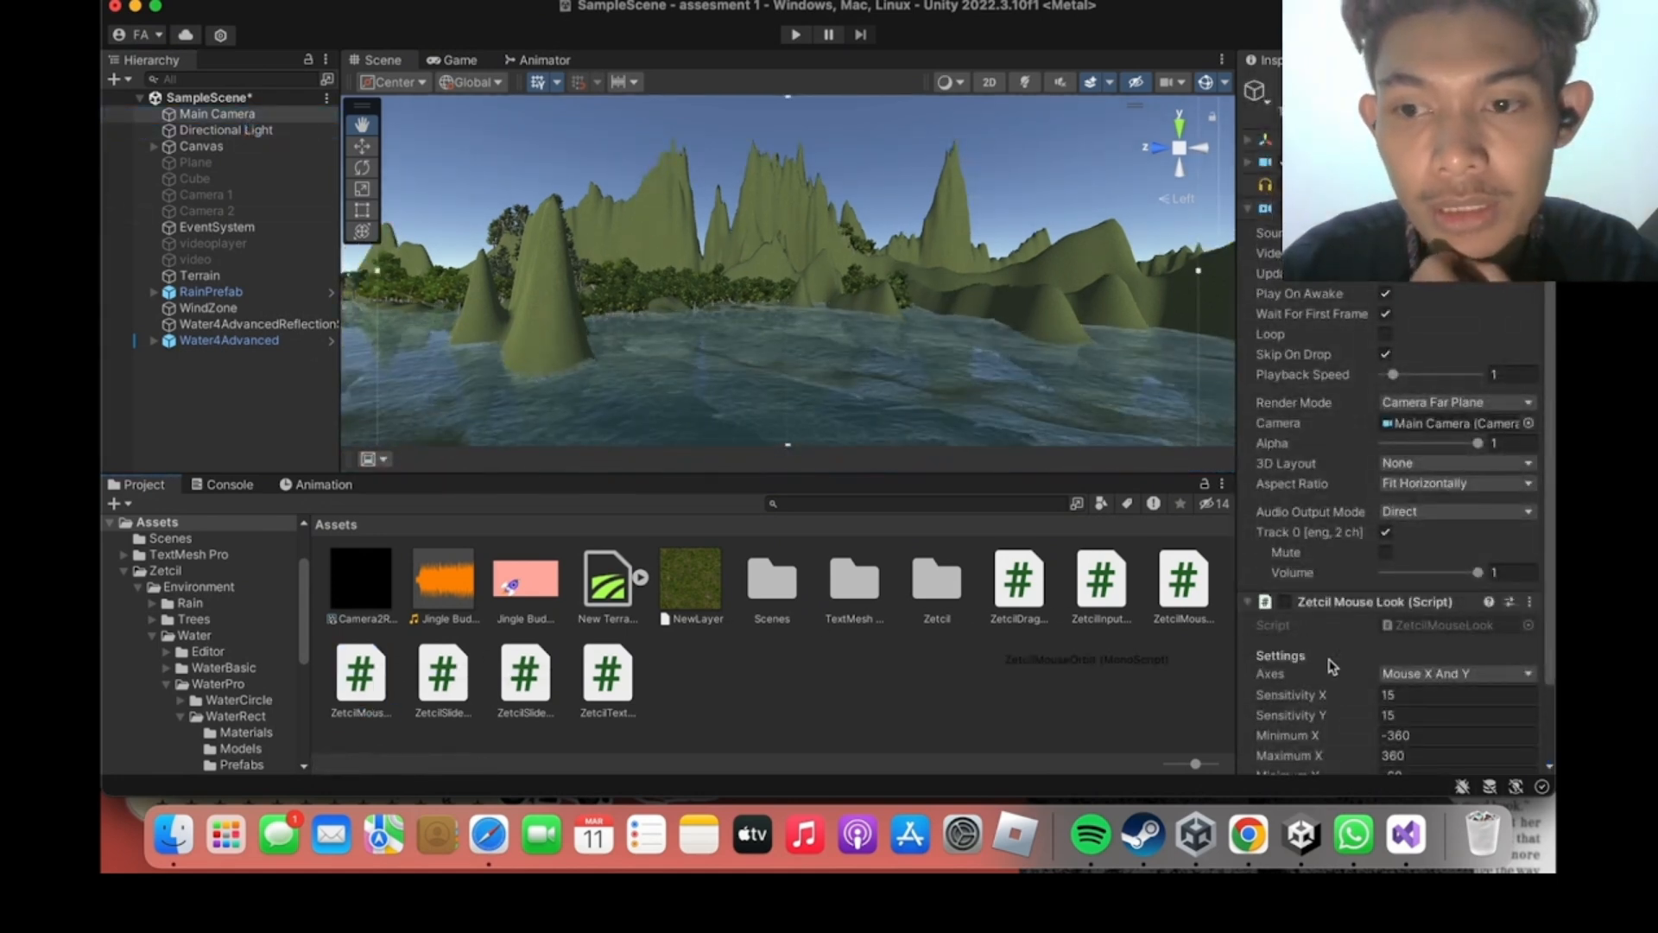
left_click_drag(360, 678, 246, 117)
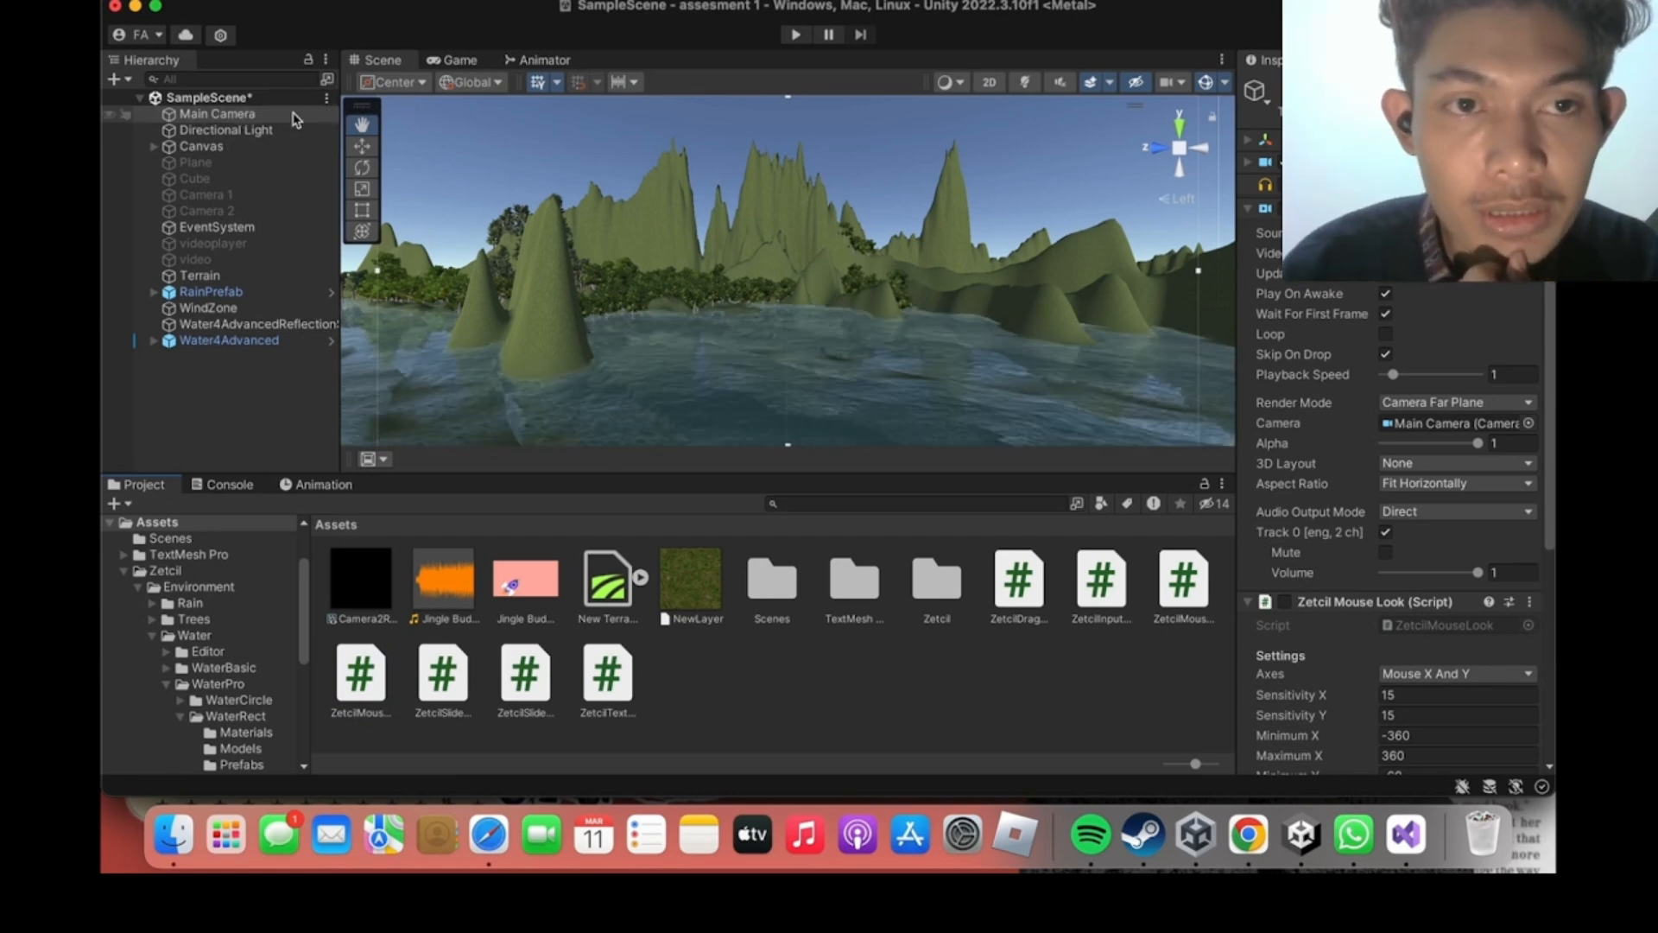
scroll(1417, 402, "down", 5)
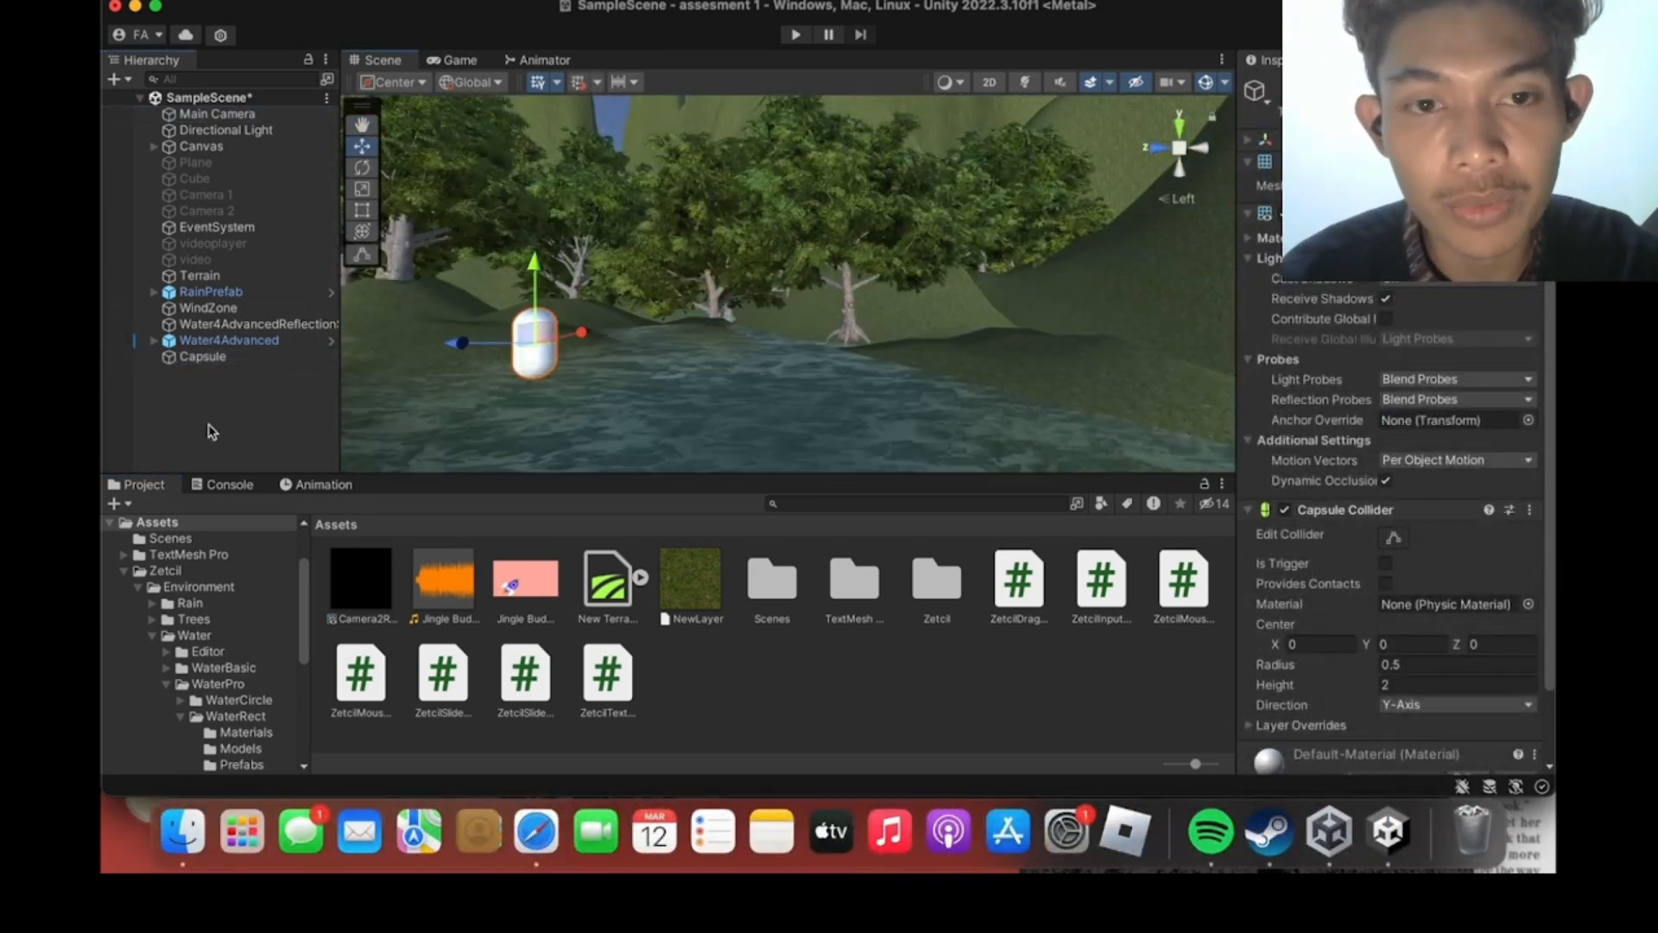
Frame the Capsule in the scene and check its placement in the Game view.
left_click(272, 367)
double_click(270, 360)
left_click(469, 63)
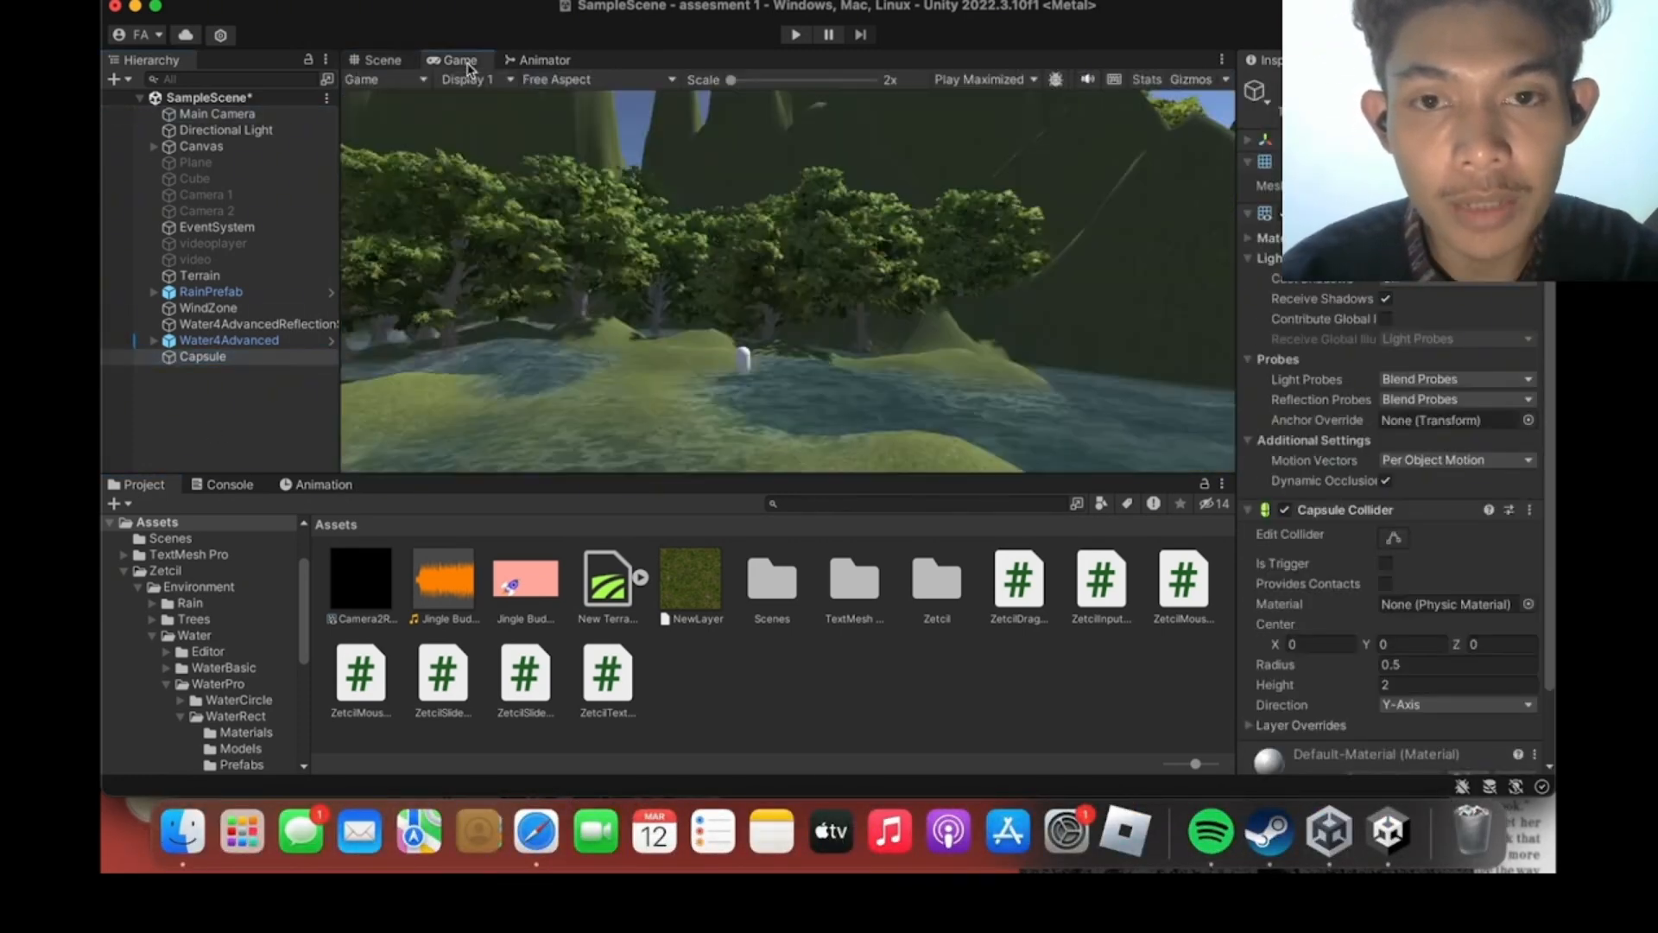
Assign the Capsule as the target of the Zetcil Mouse Orbit component on Main Camera.
left_click(378, 63)
left_click_drag(711, 284, 410, 283)
left_click_drag(541, 283, 635, 288)
mouse_move(673, 219)
left_mouse_down()
mouse_move(674, 171)
mouse_move(625, 178)
mouse_move(663, 243)
left_mouse_up()
key("q")
scroll(663, 243, "down", 2)
left_click(278, 116)
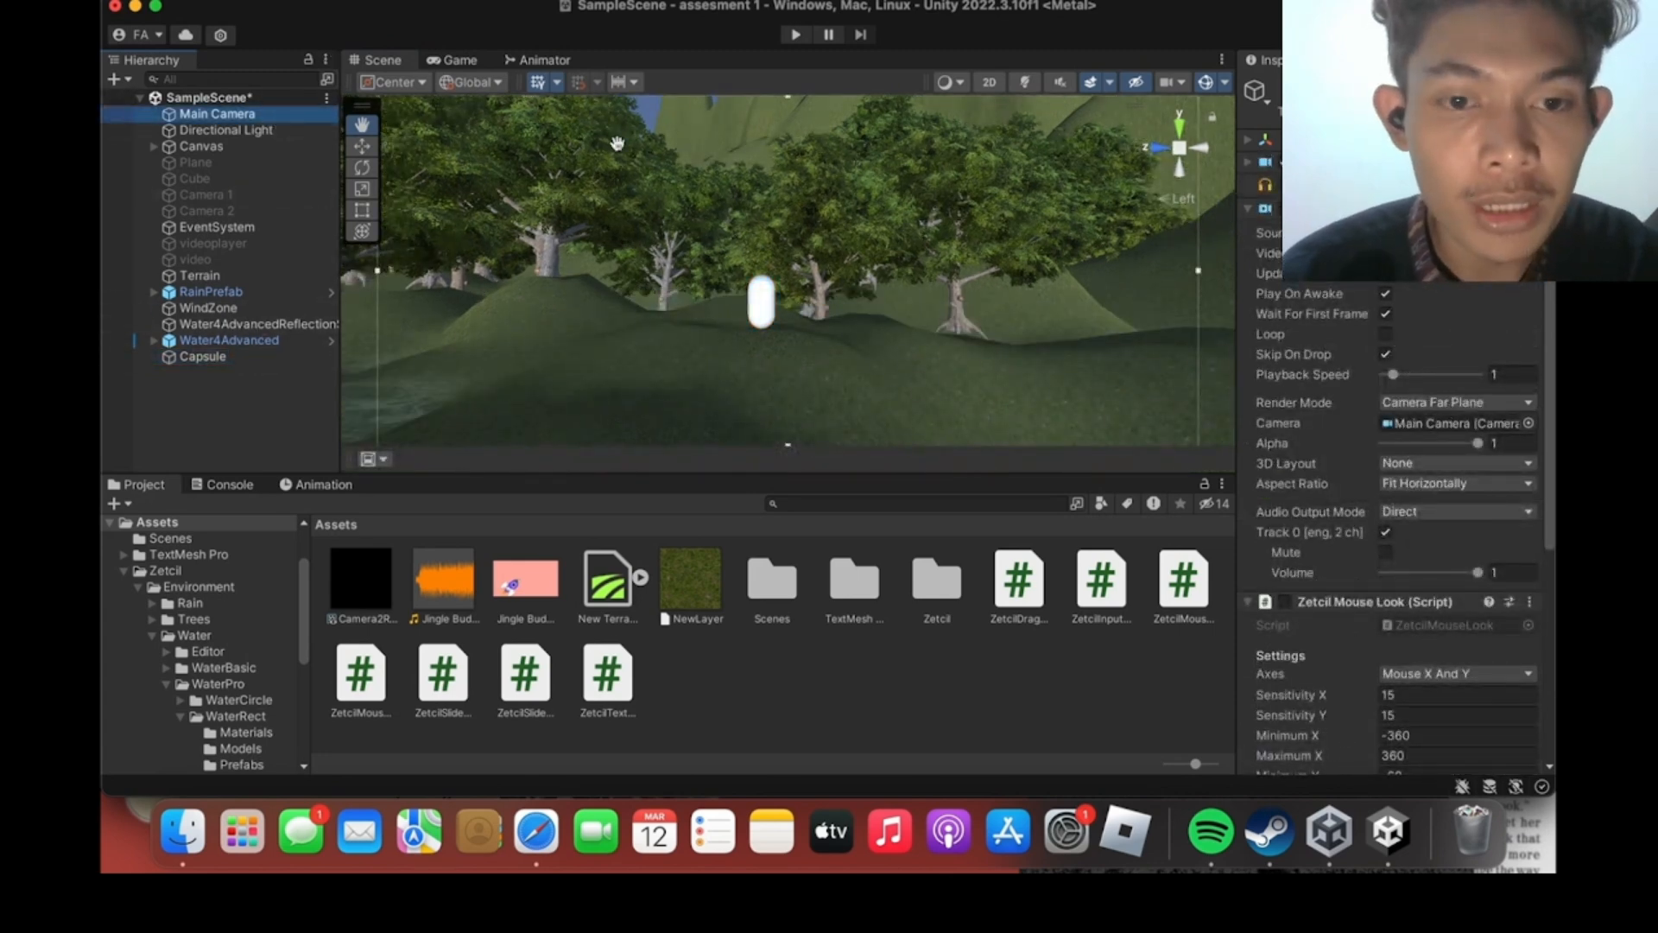
scroll(1261, 346, "down", 4)
left_click_drag(1159, 489, 1438, 582)
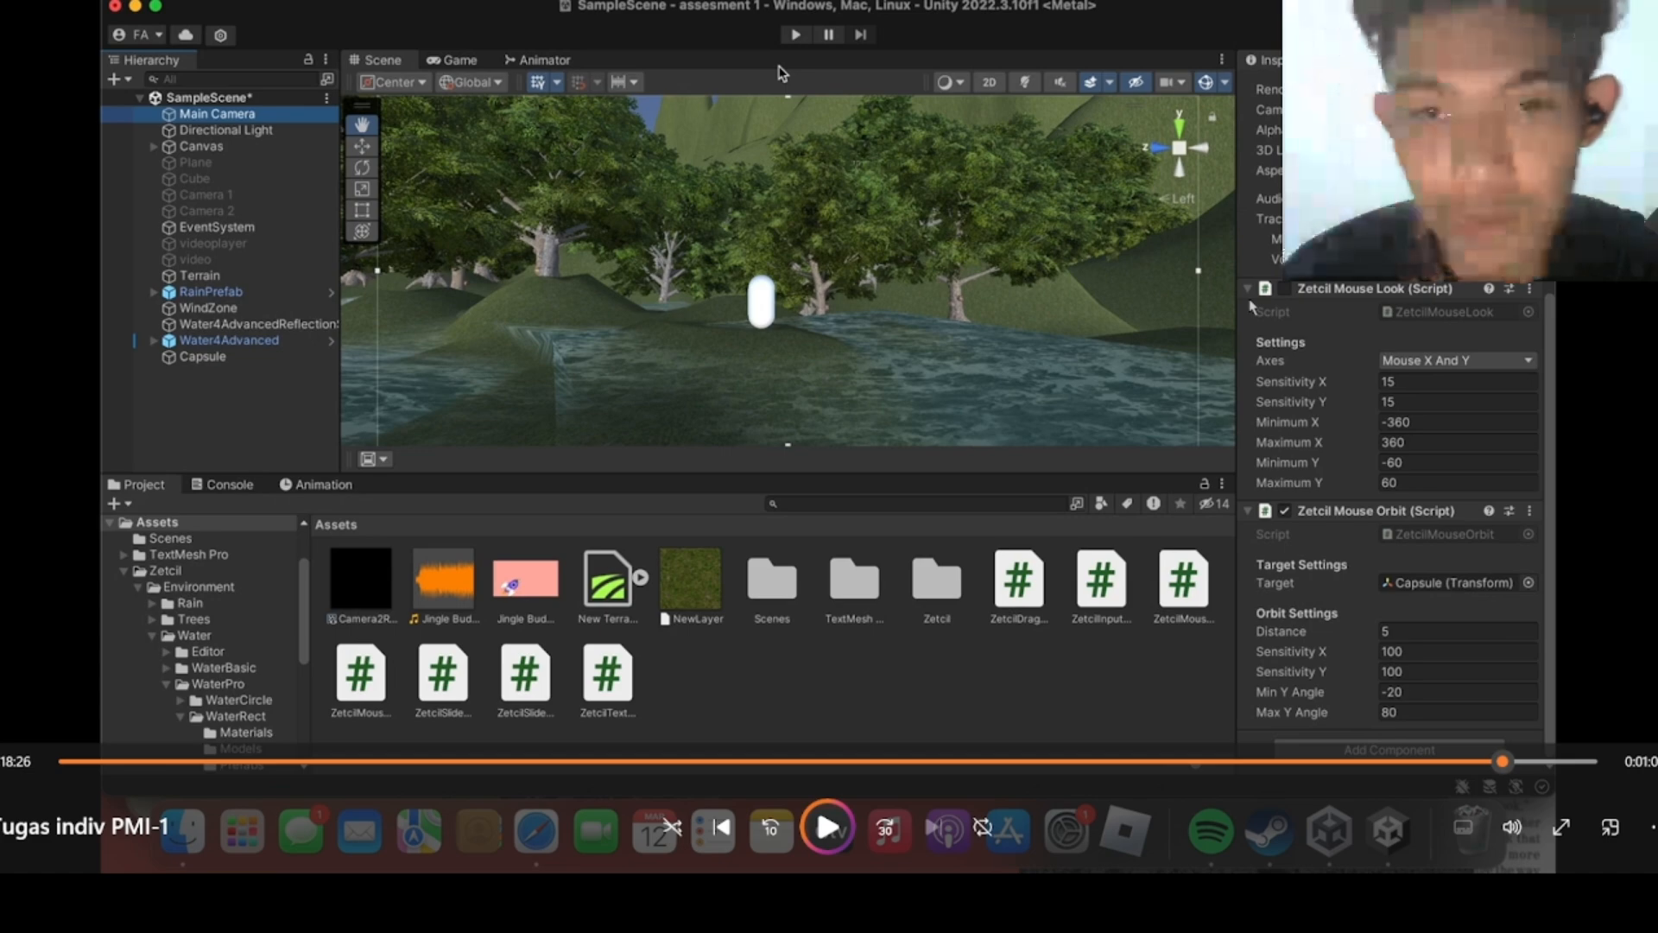
Run the scene in Play mode to test the camera orbiting around the Capsule.
left_click(796, 34)
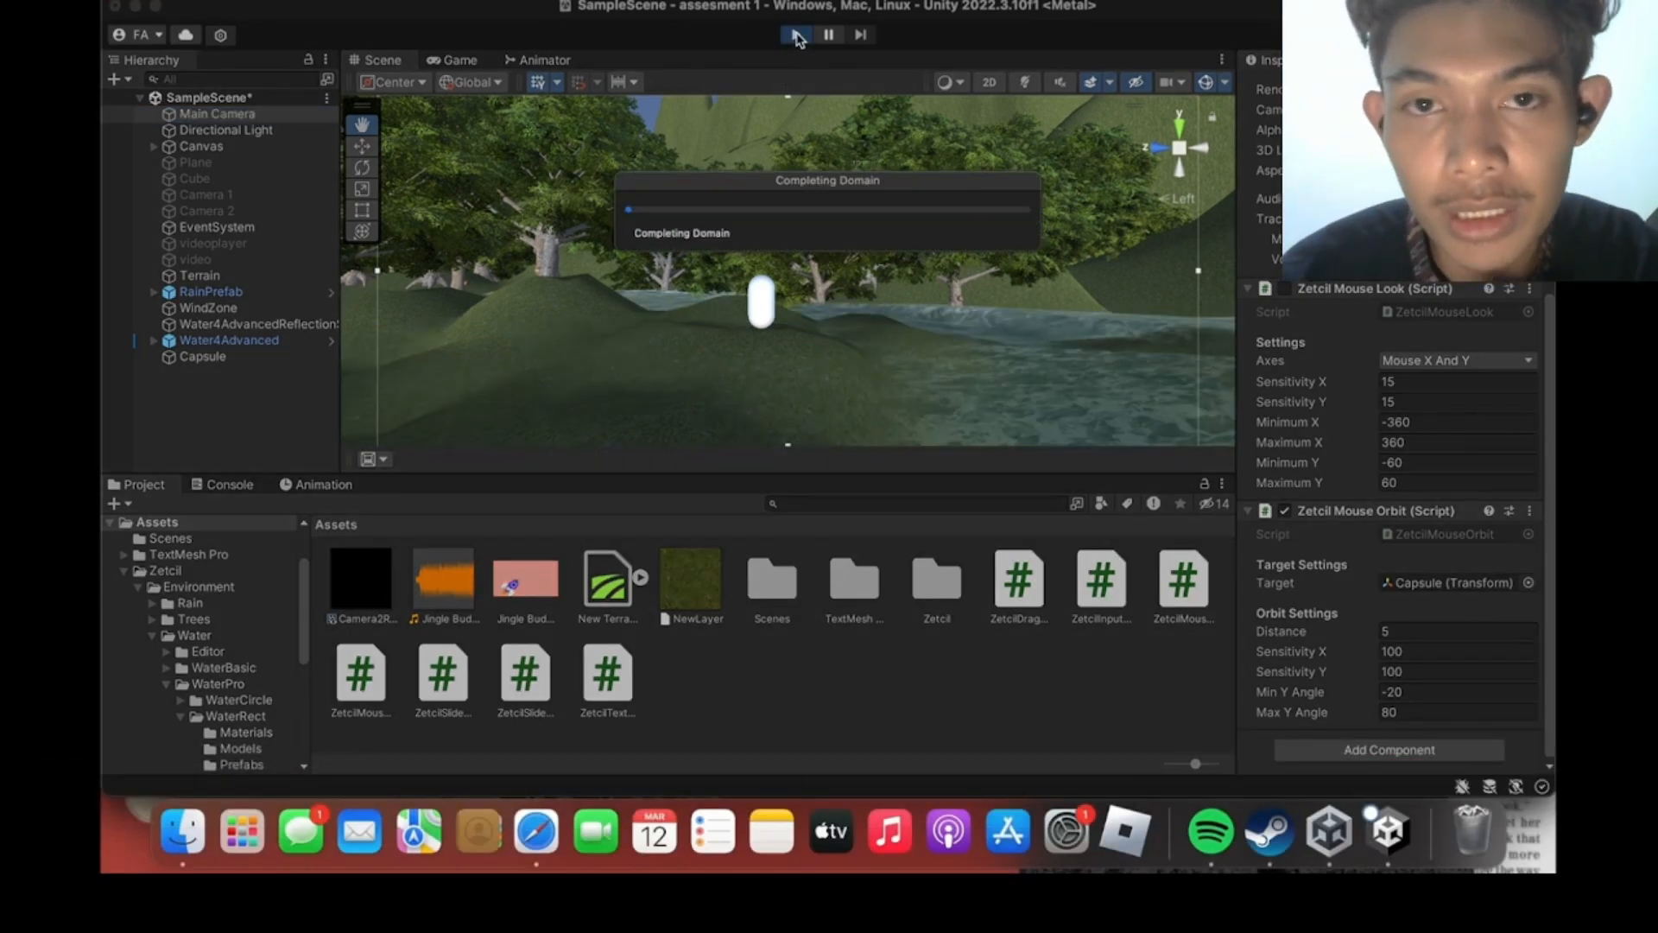
key("space")
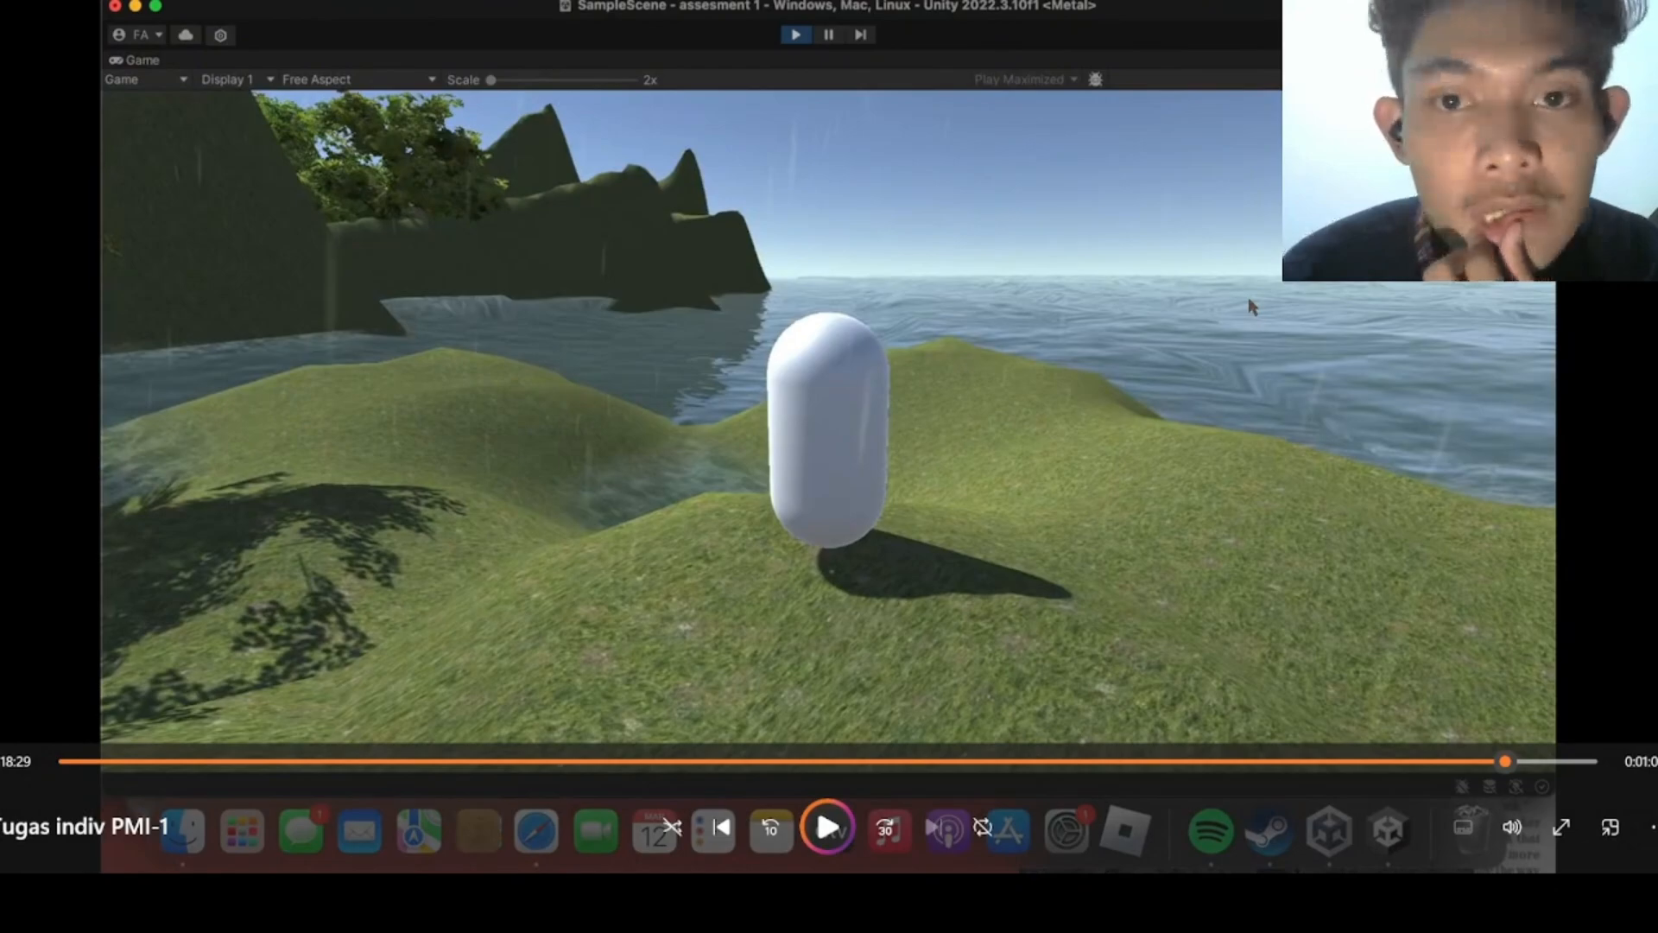
key("space")
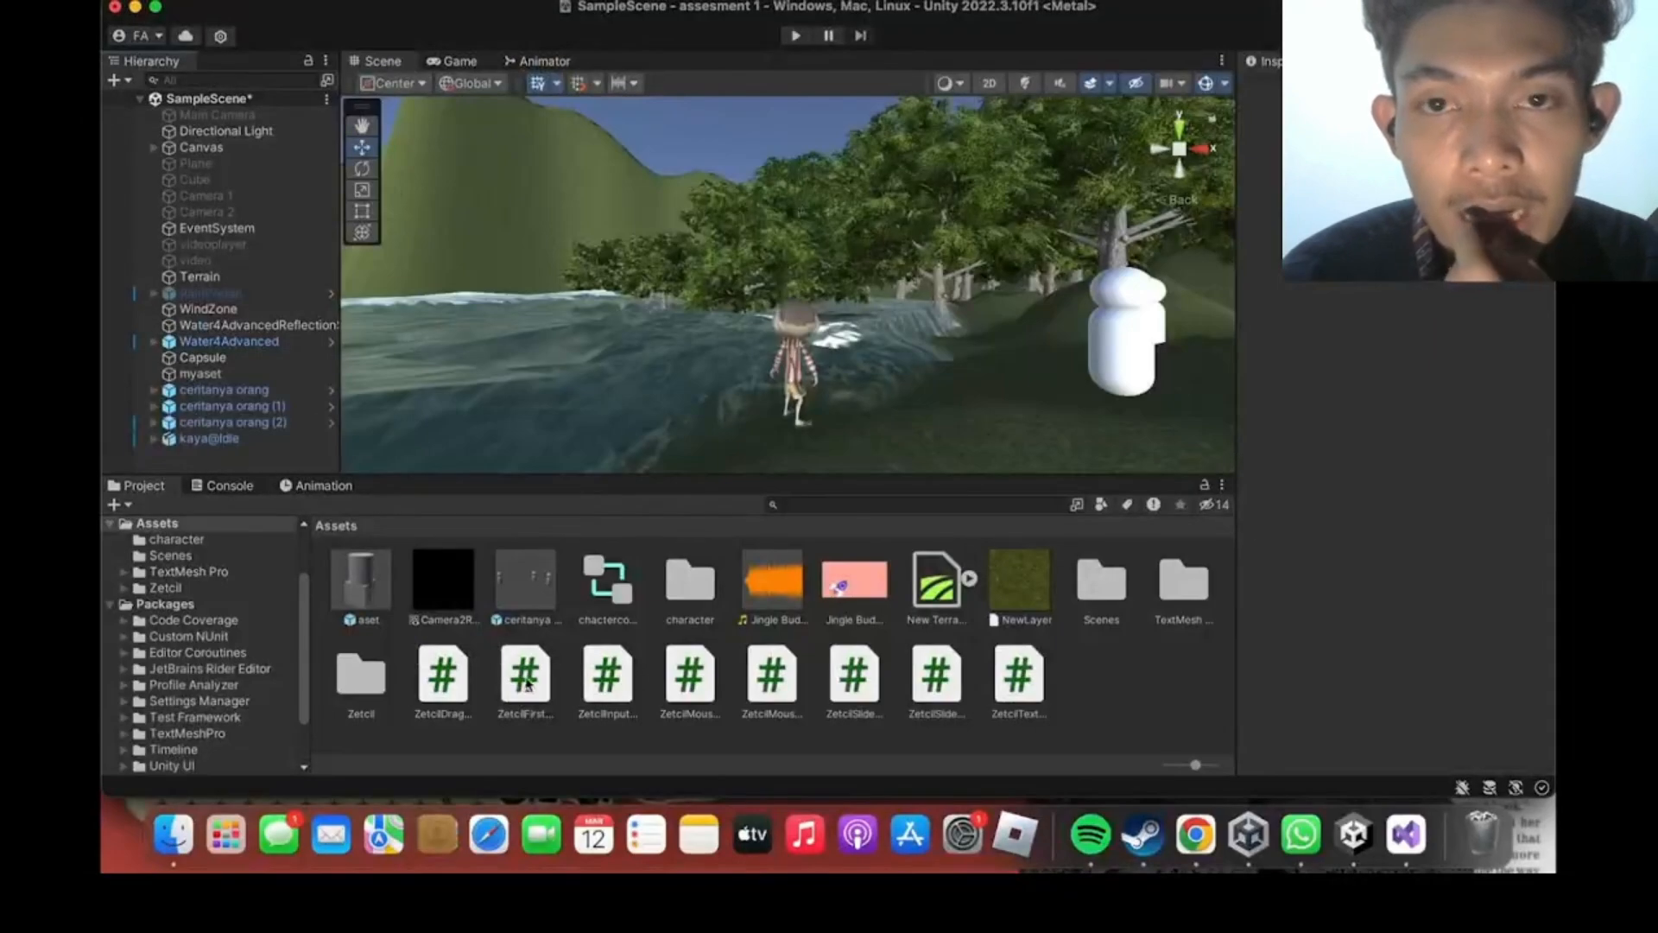
Create an empty GameObject named kodinganFPS and attach the ZetcilFirstPerson script to it.
right_click(272, 462)
left_click(363, 573)
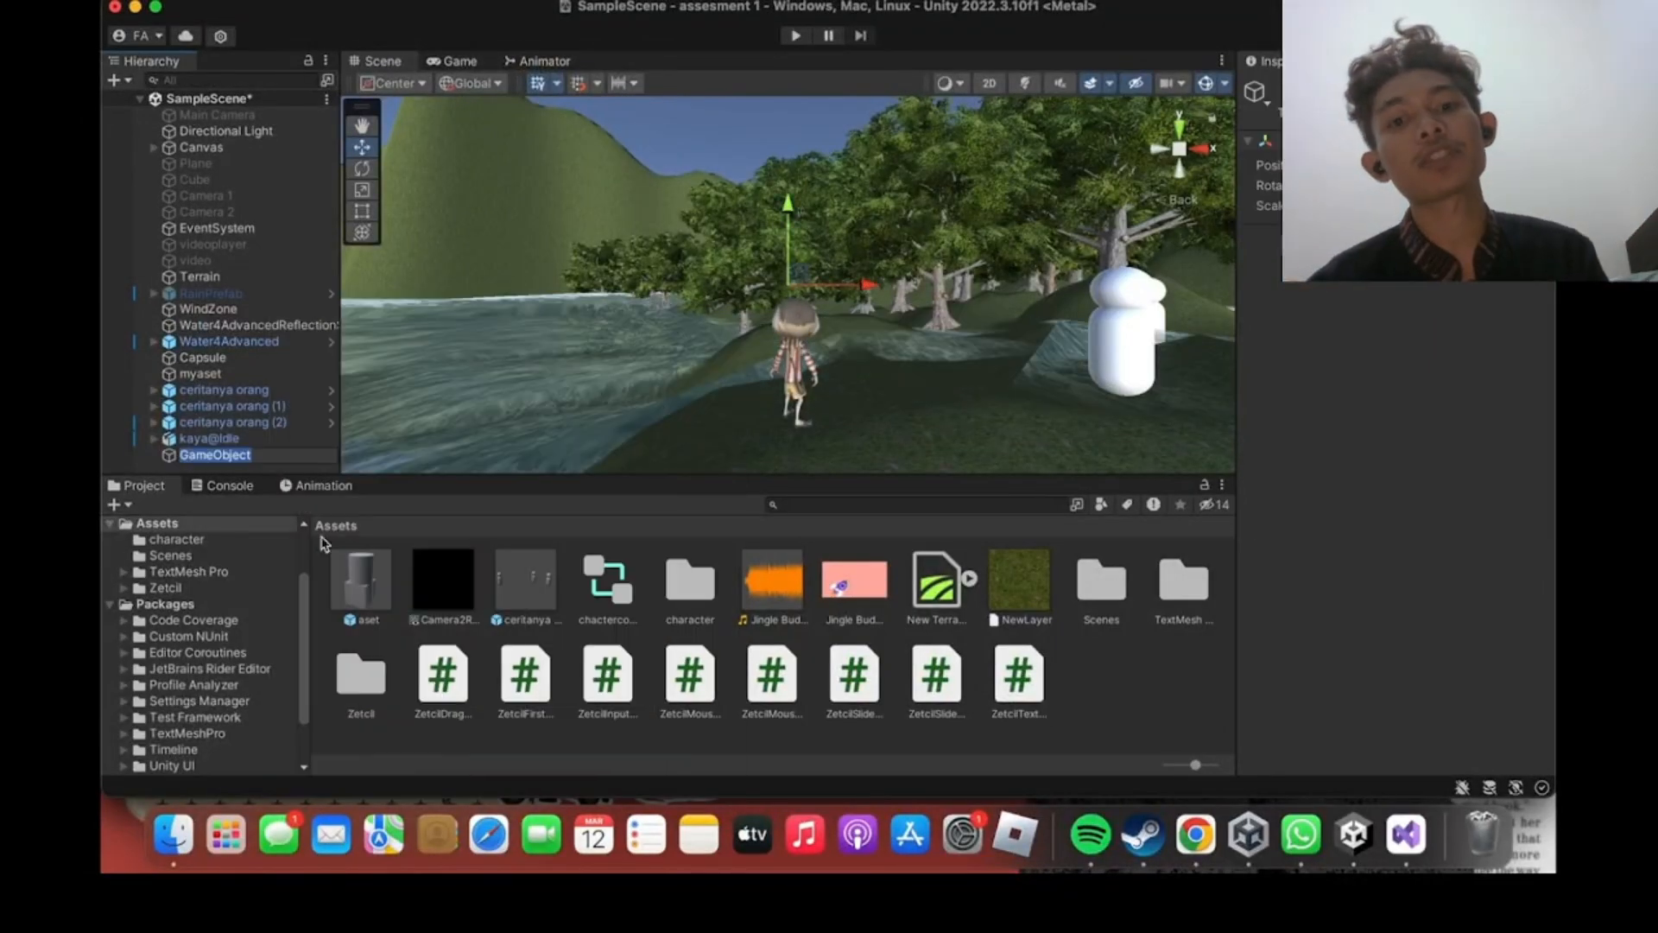
right_click(276, 455)
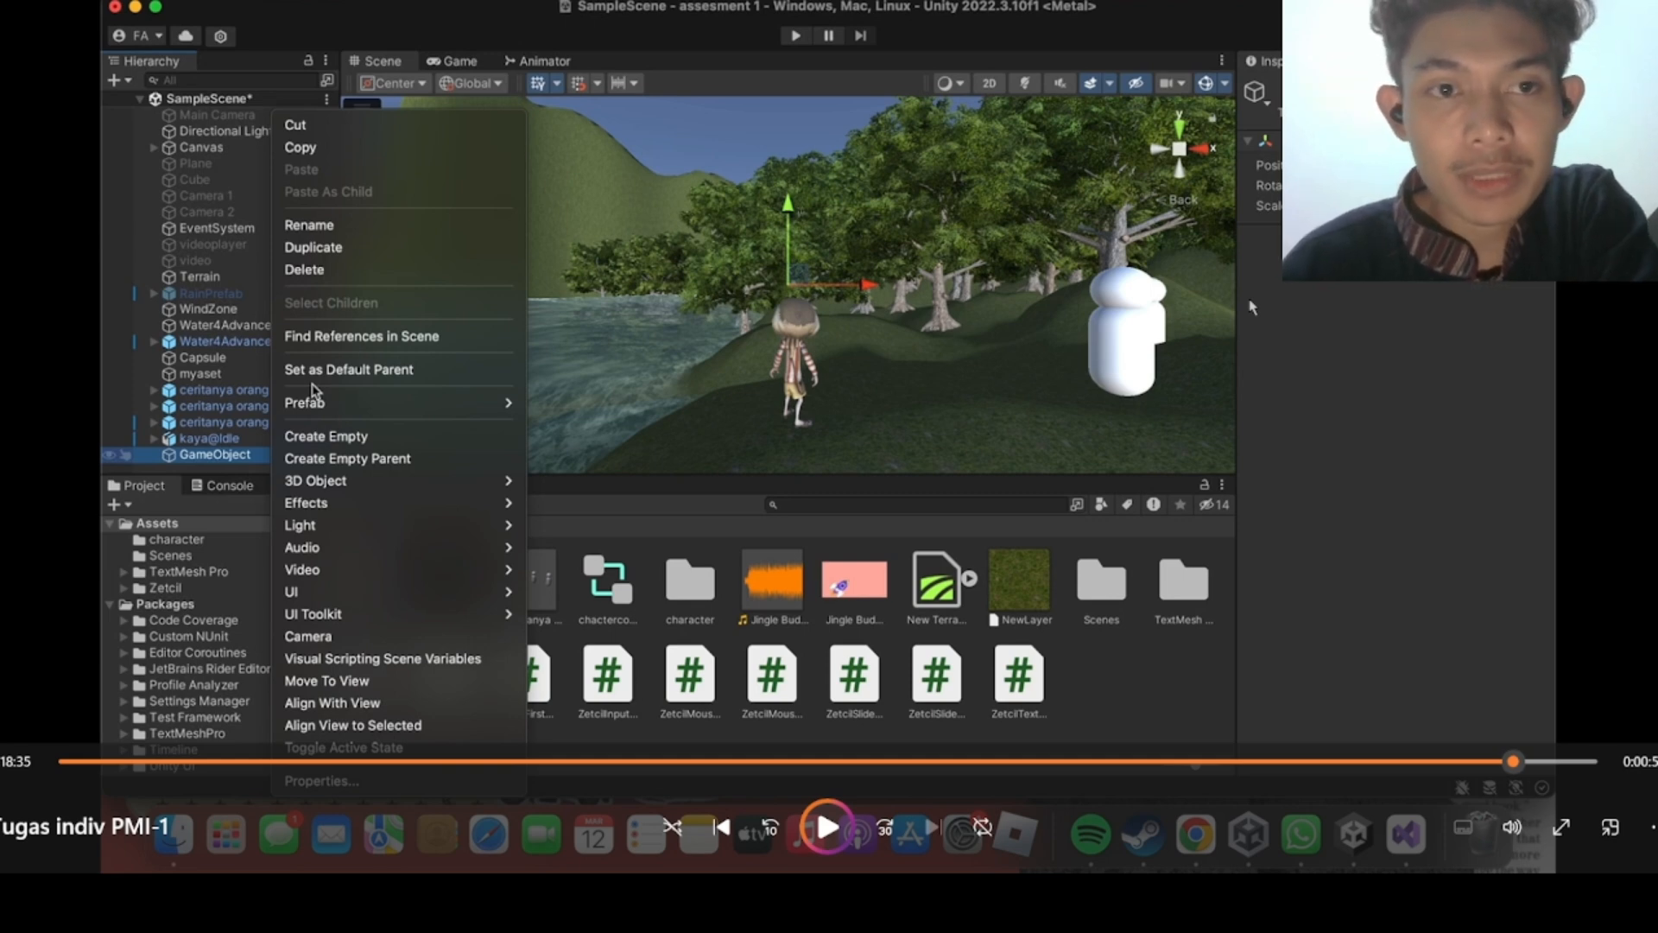
left_click(309, 225)
type("kodinganFPS")
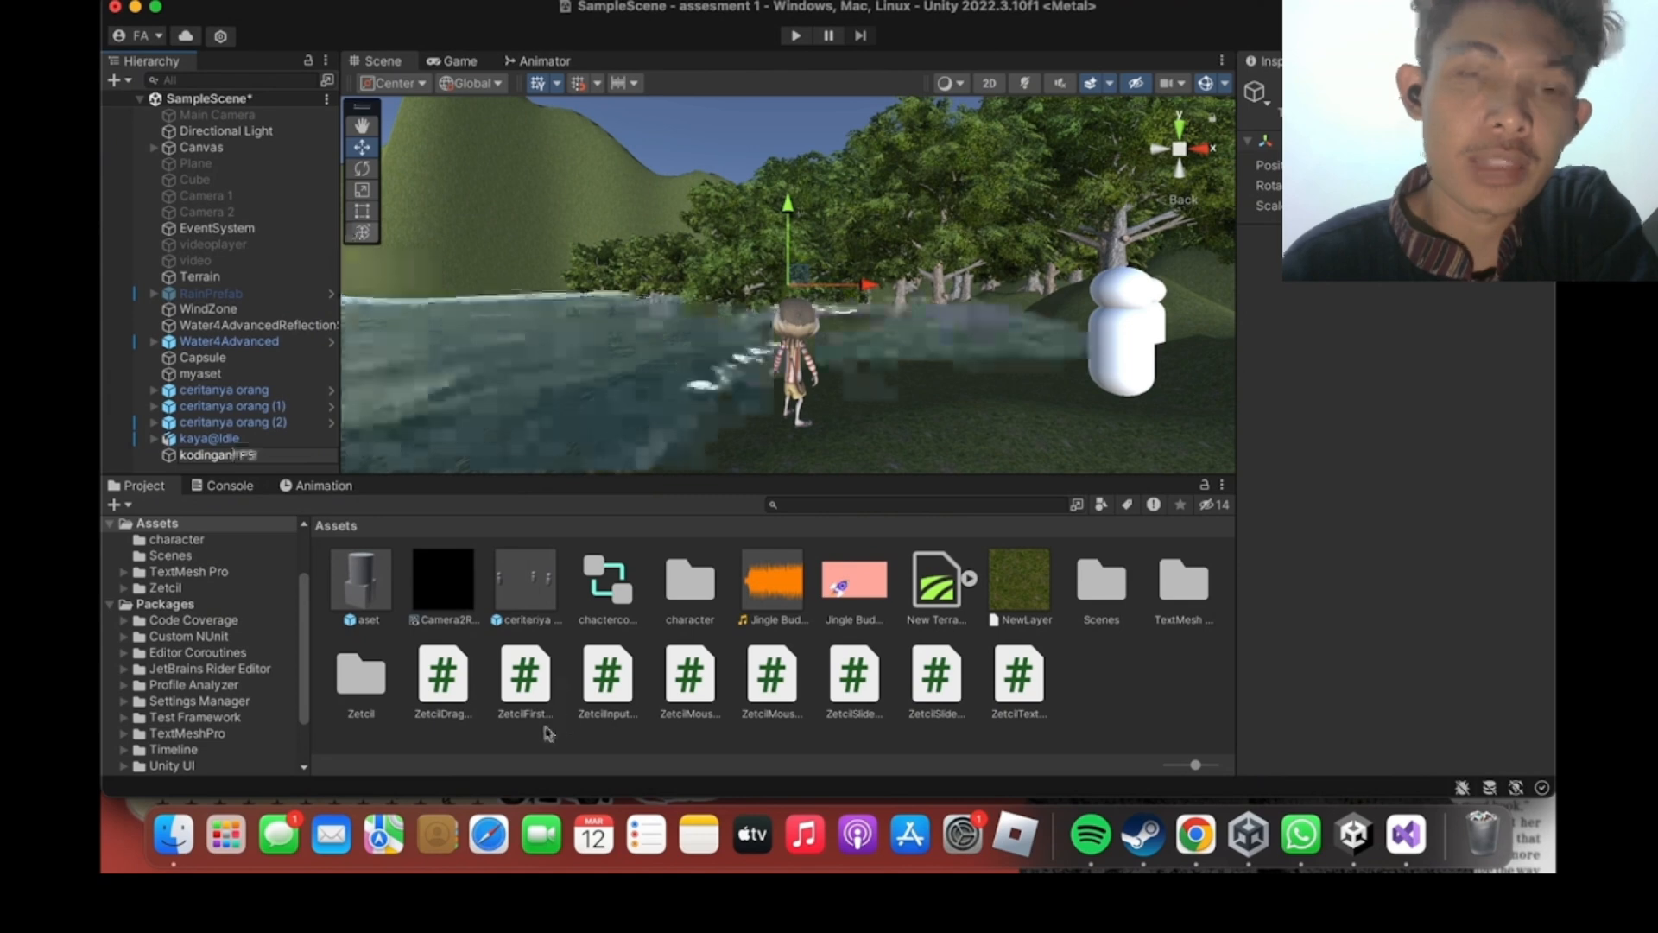
left_click_drag(528, 683, 281, 456)
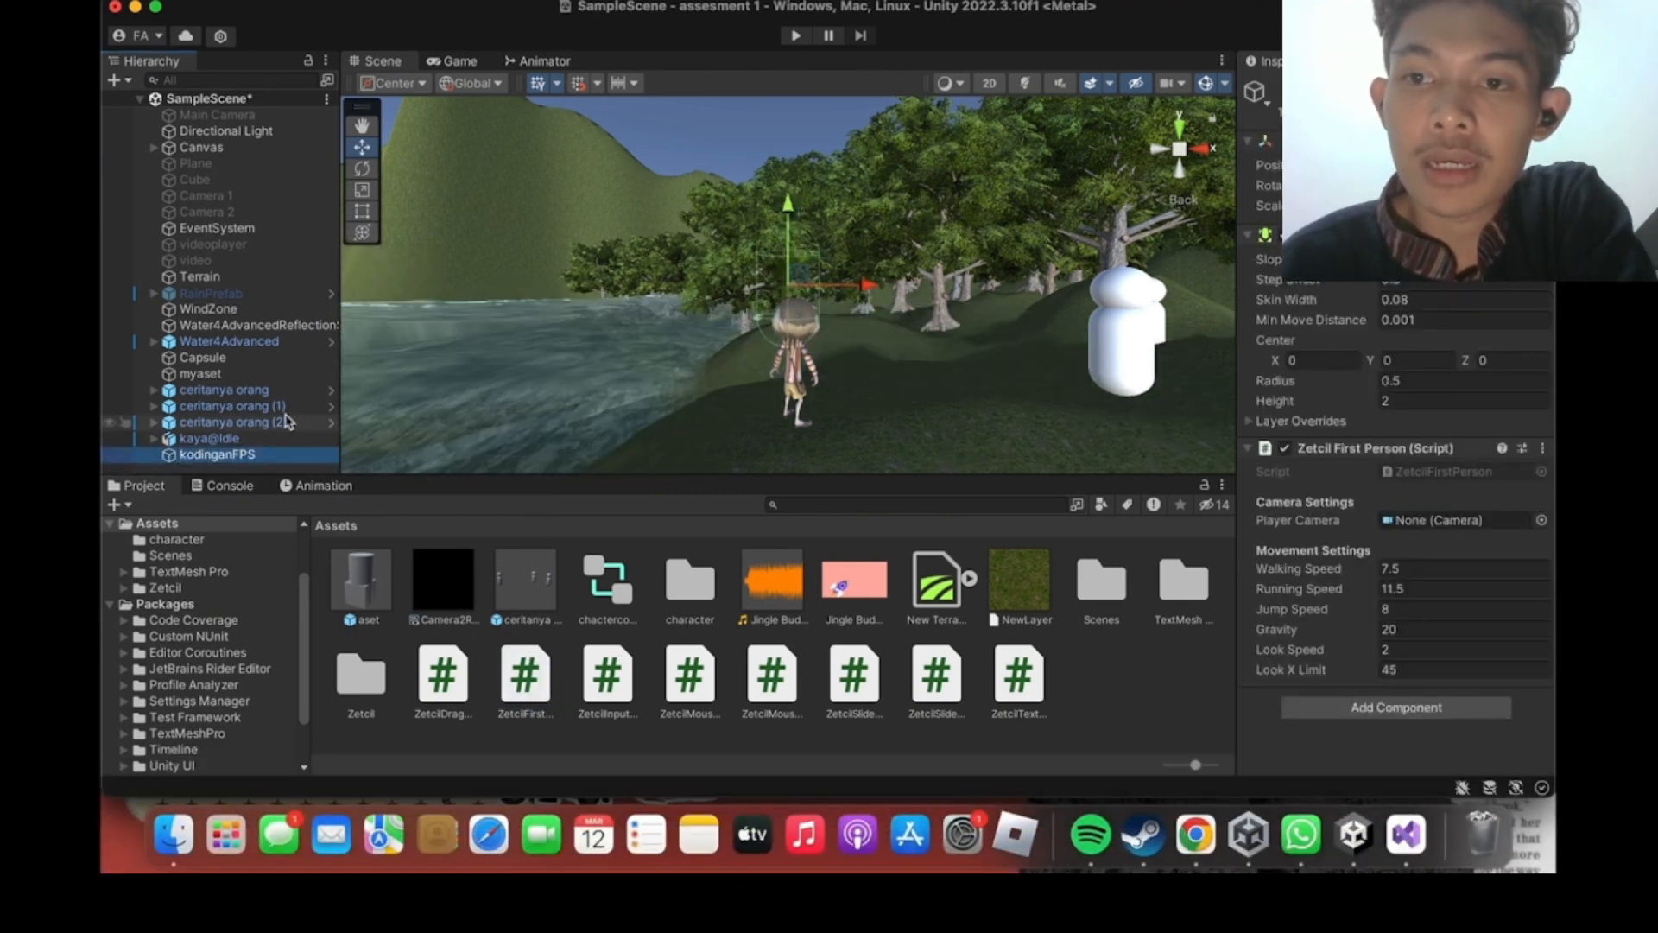
Add a child camera named CameraFPS to kodinganFPS and position it just above the character's head.
right_click(211, 459)
left_click(258, 635)
left_click(263, 465)
type("FPS")
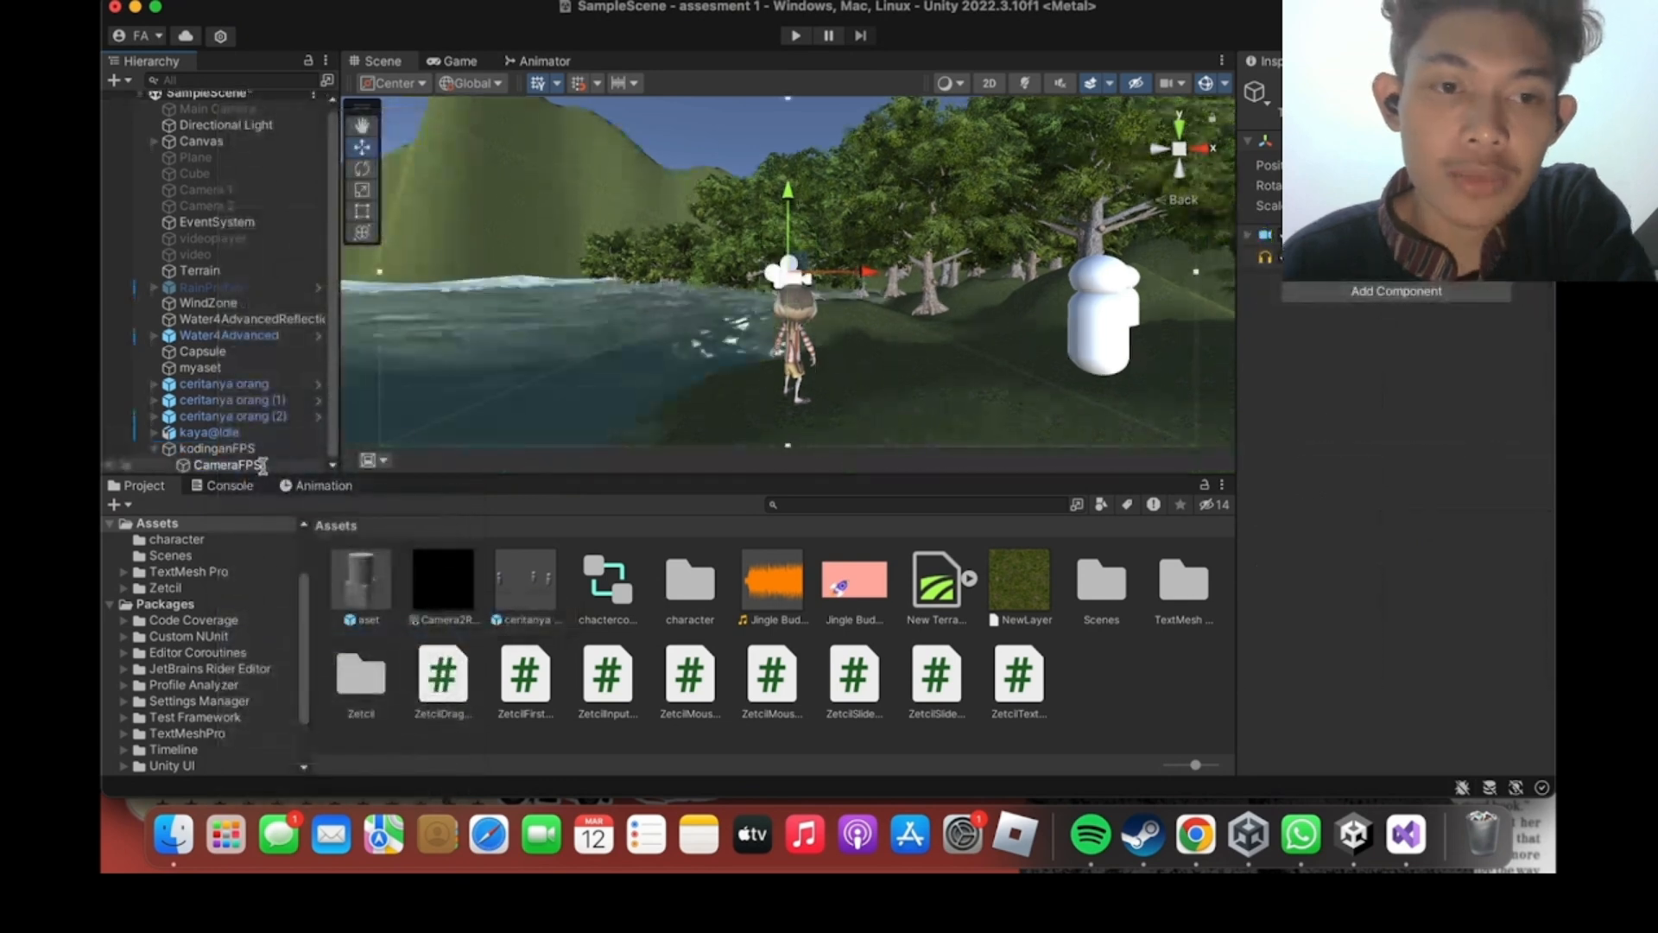
key("Return")
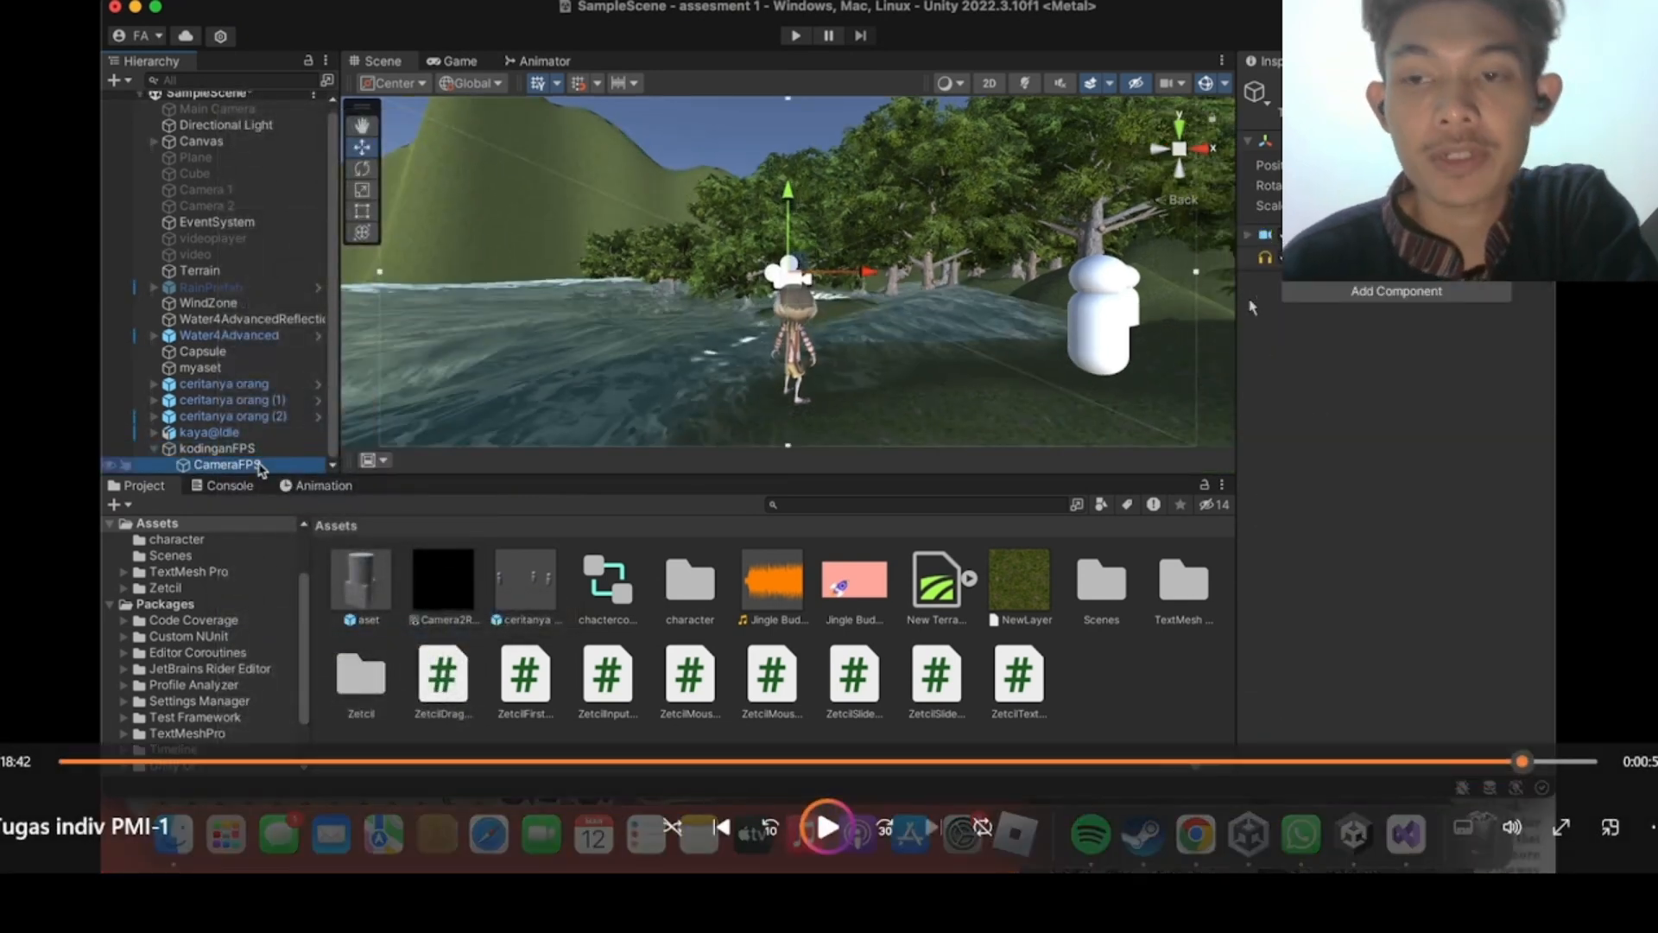
left_click(221, 449)
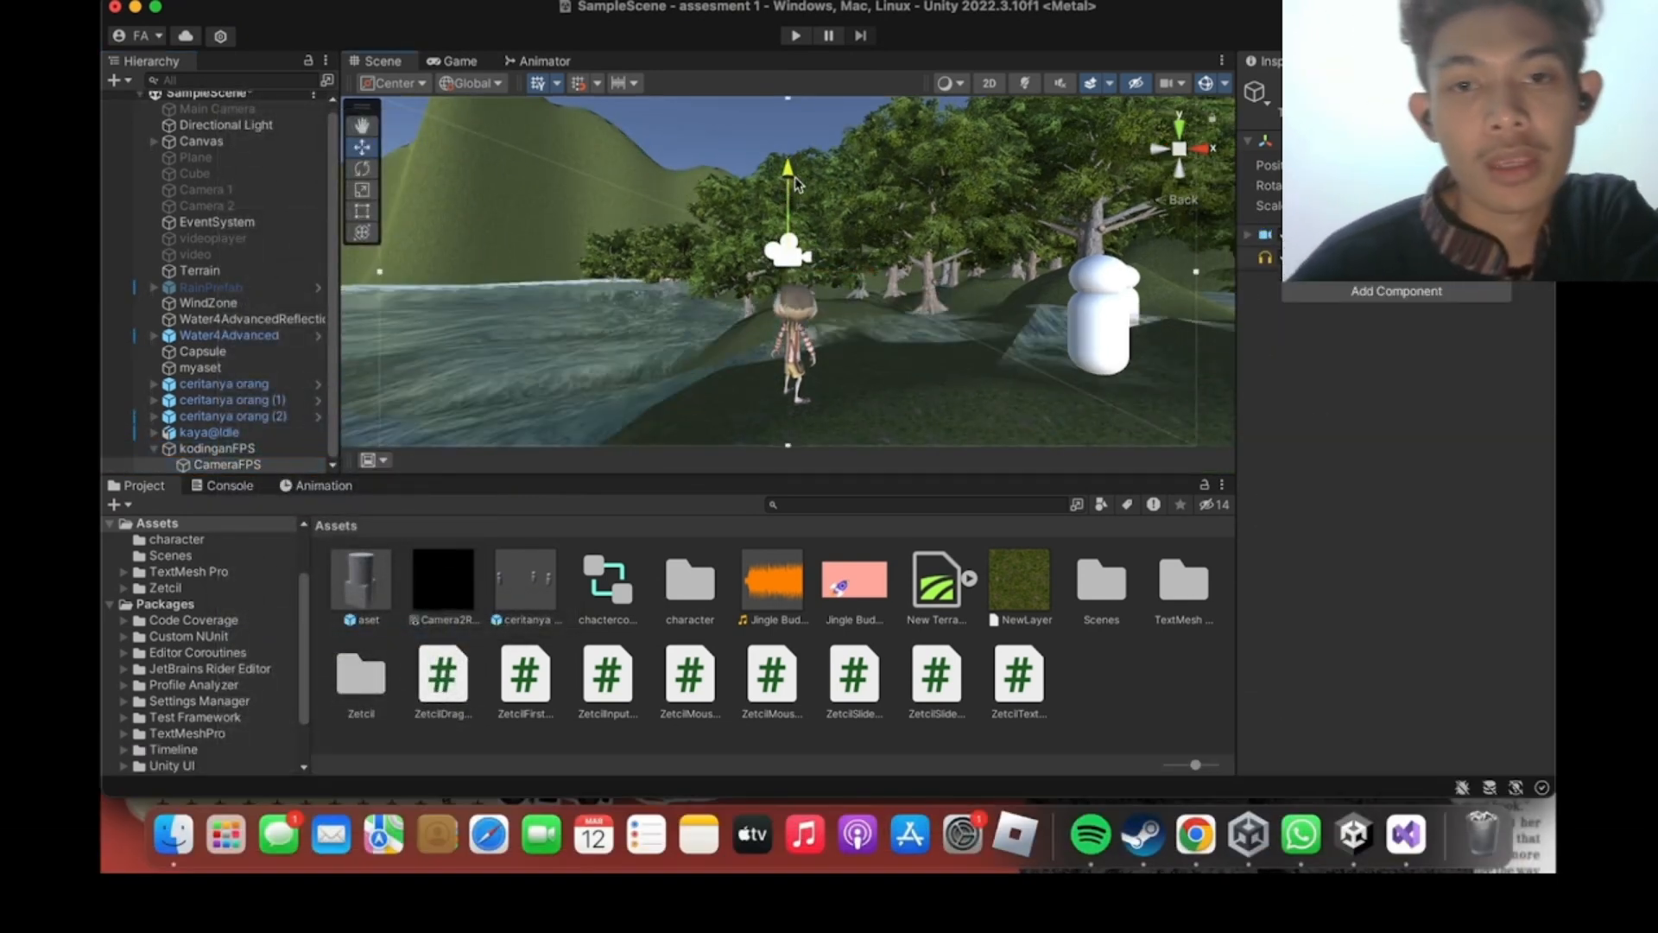
left_click(216, 433)
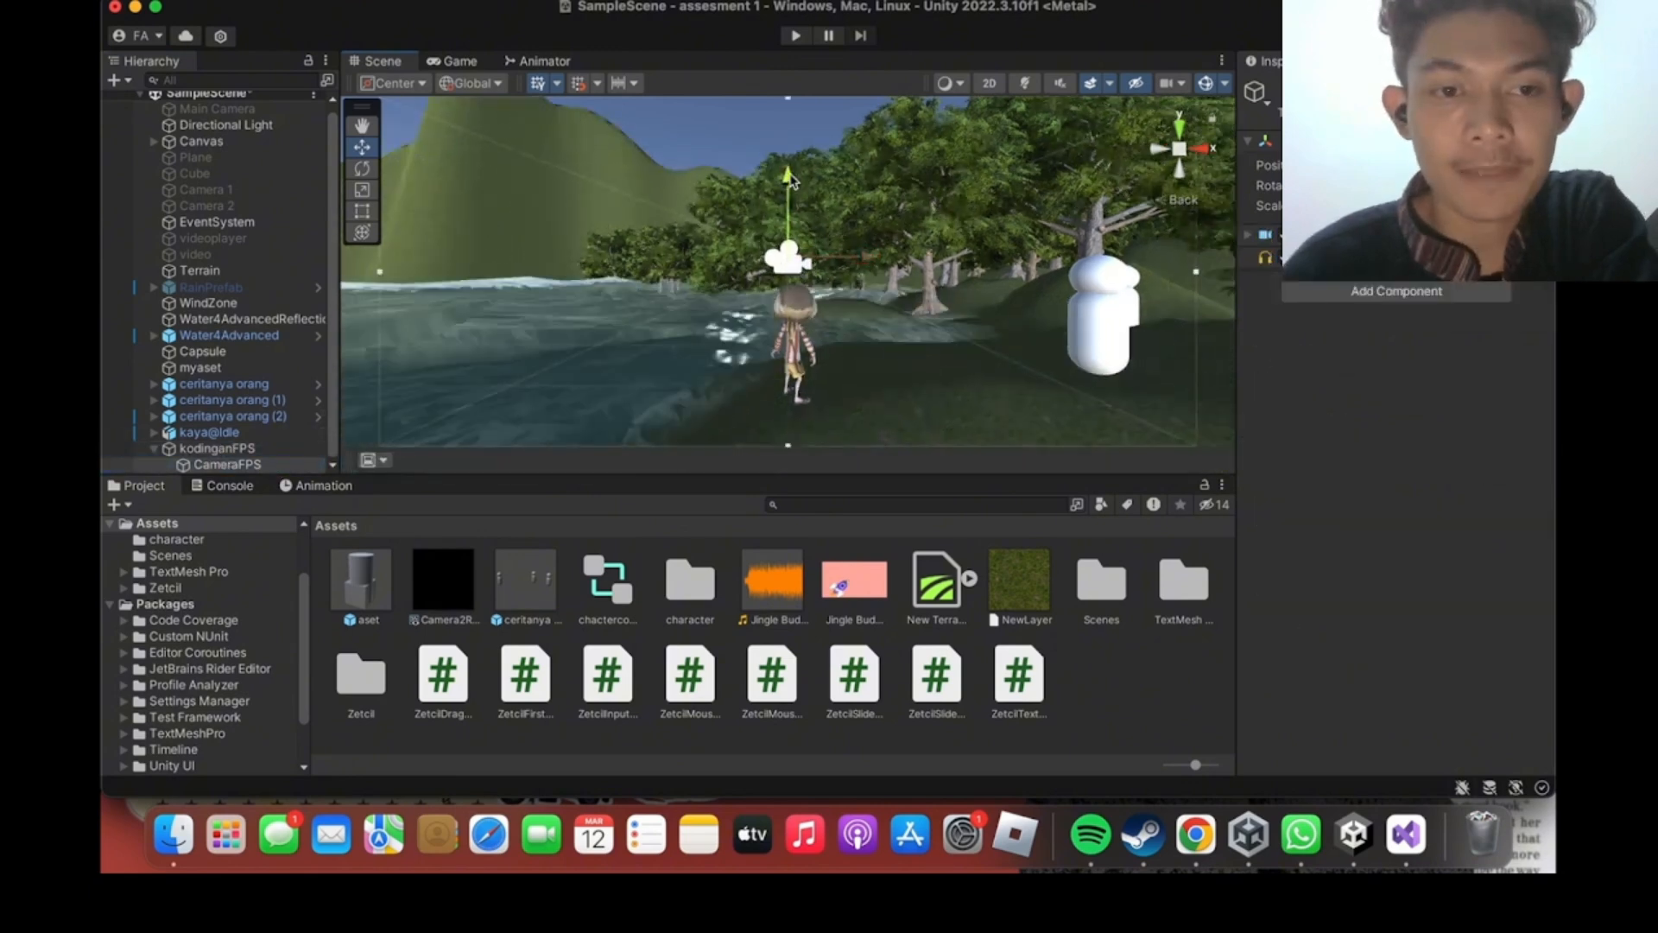
left_click(293, 447)
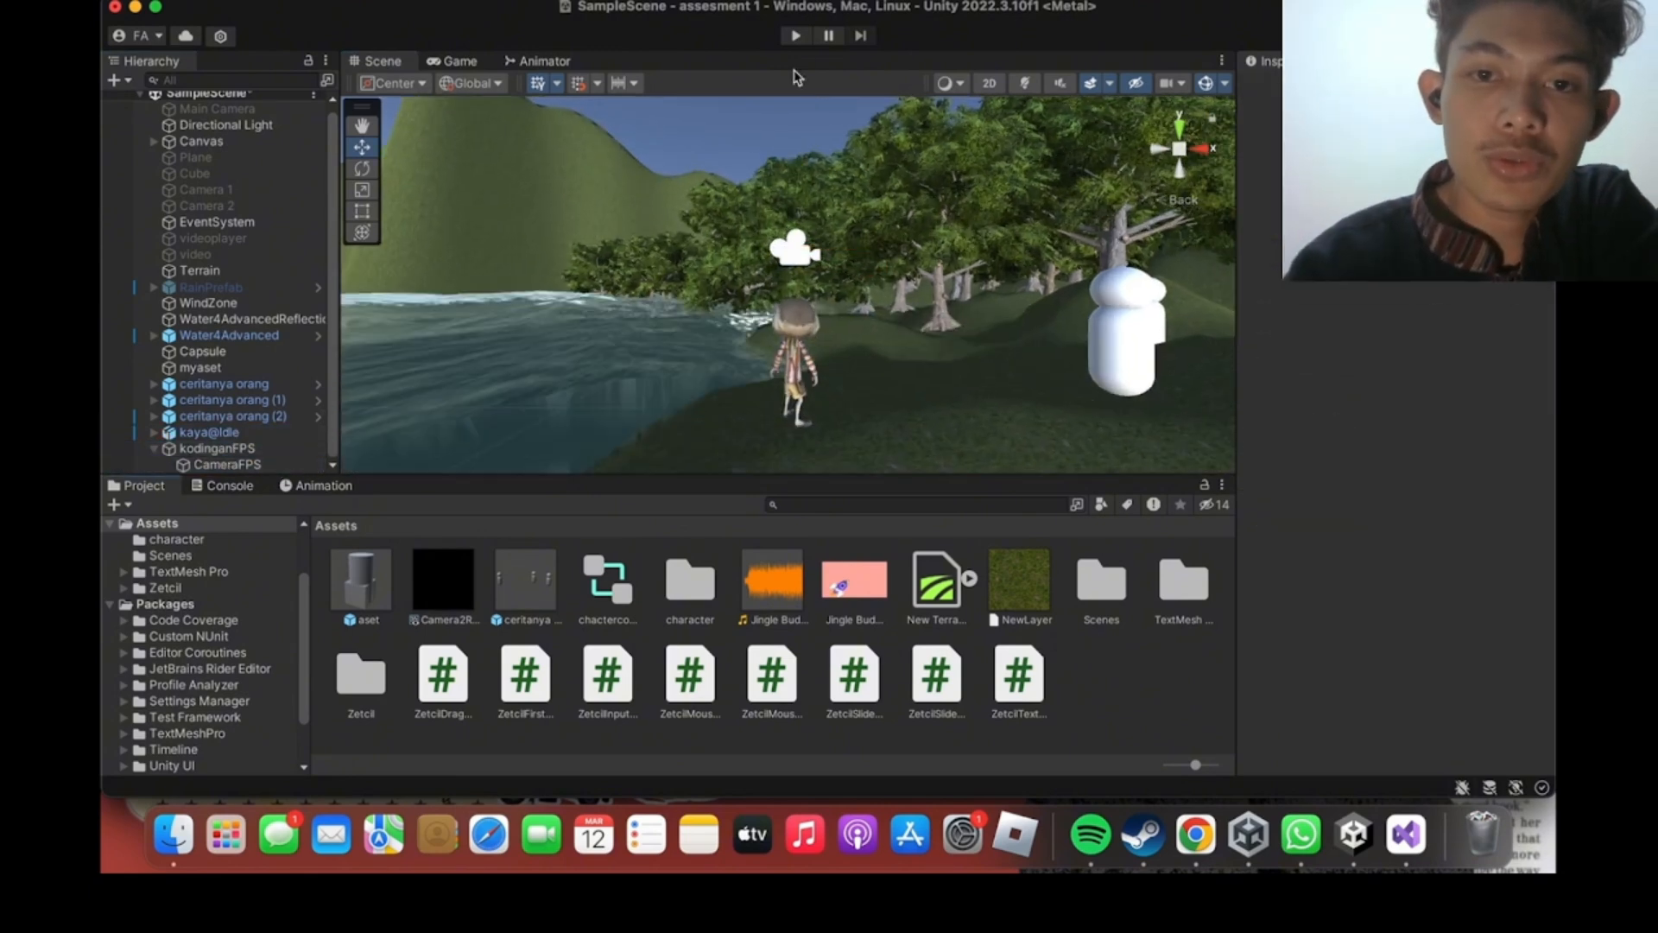
Assign CameraFPS as the Player Camera of the Zetcil First Person script on kodinganFPS and test it in Play mode.
left_click(795, 37)
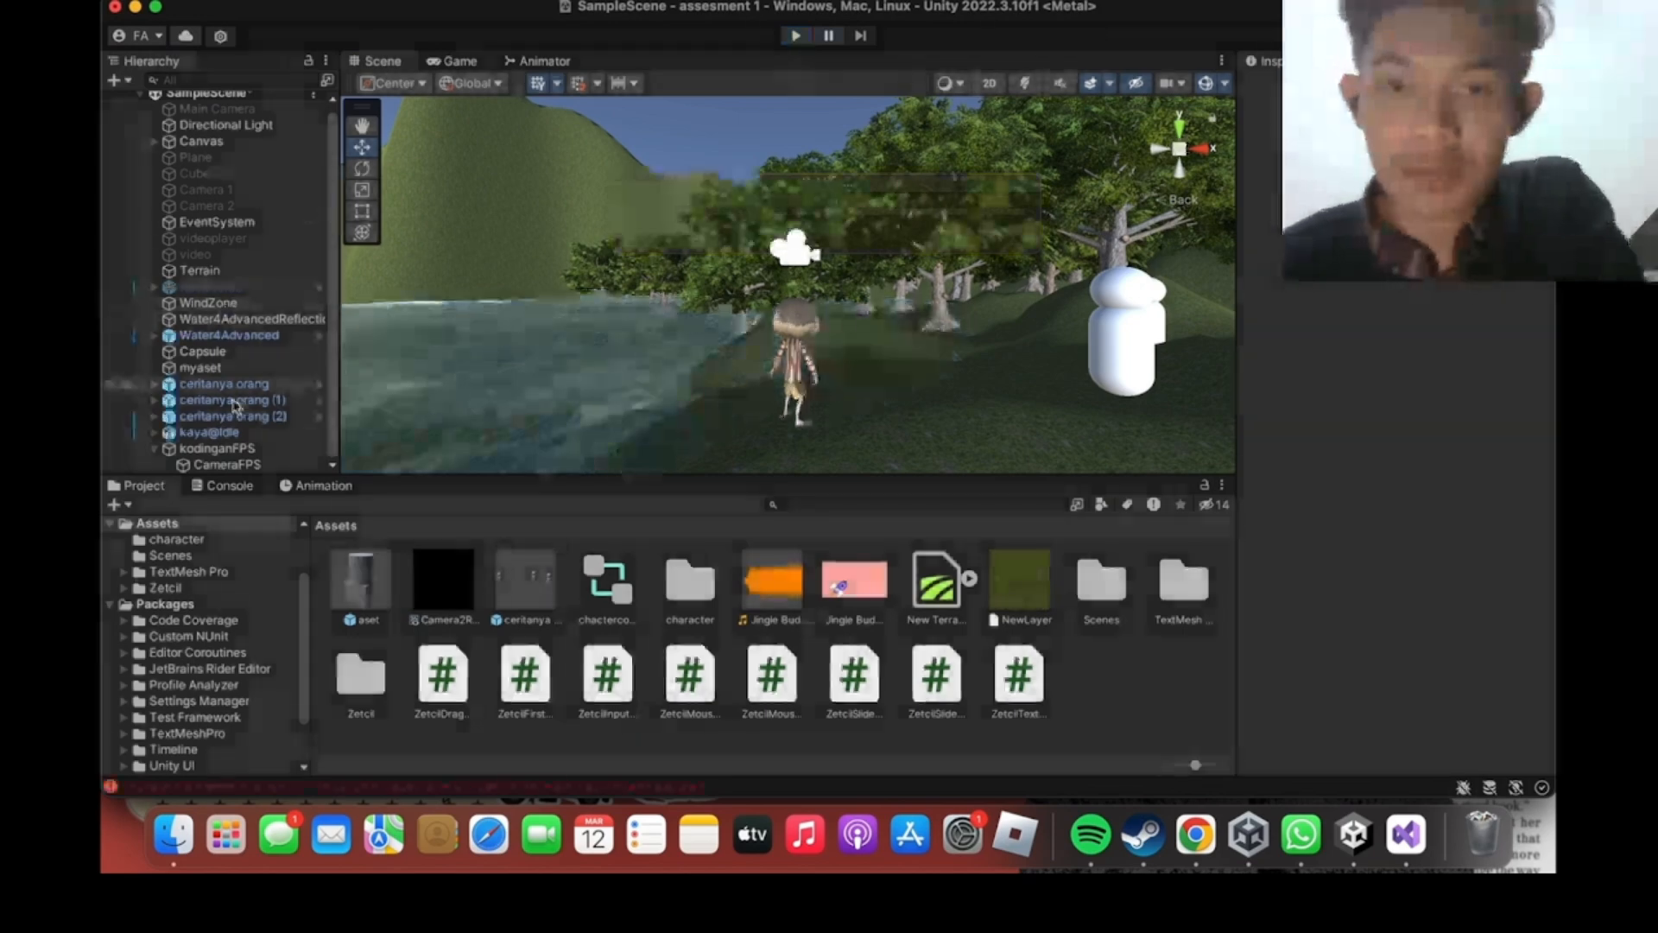
left_click(213, 455)
left_click(154, 454)
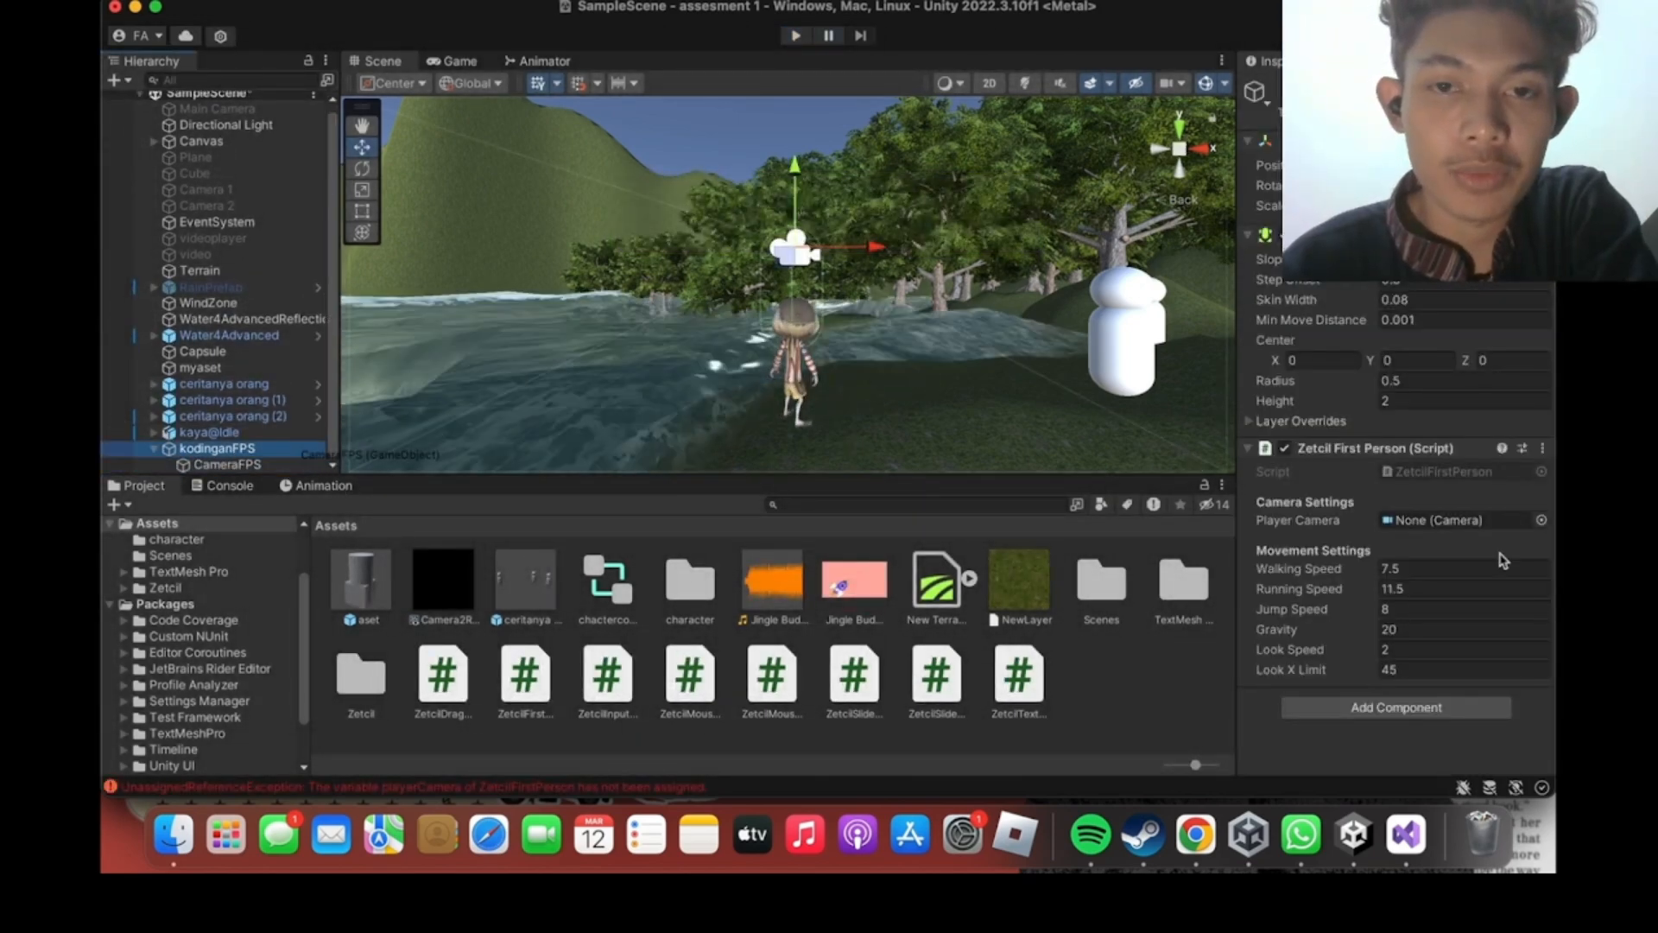
left_click(795, 37)
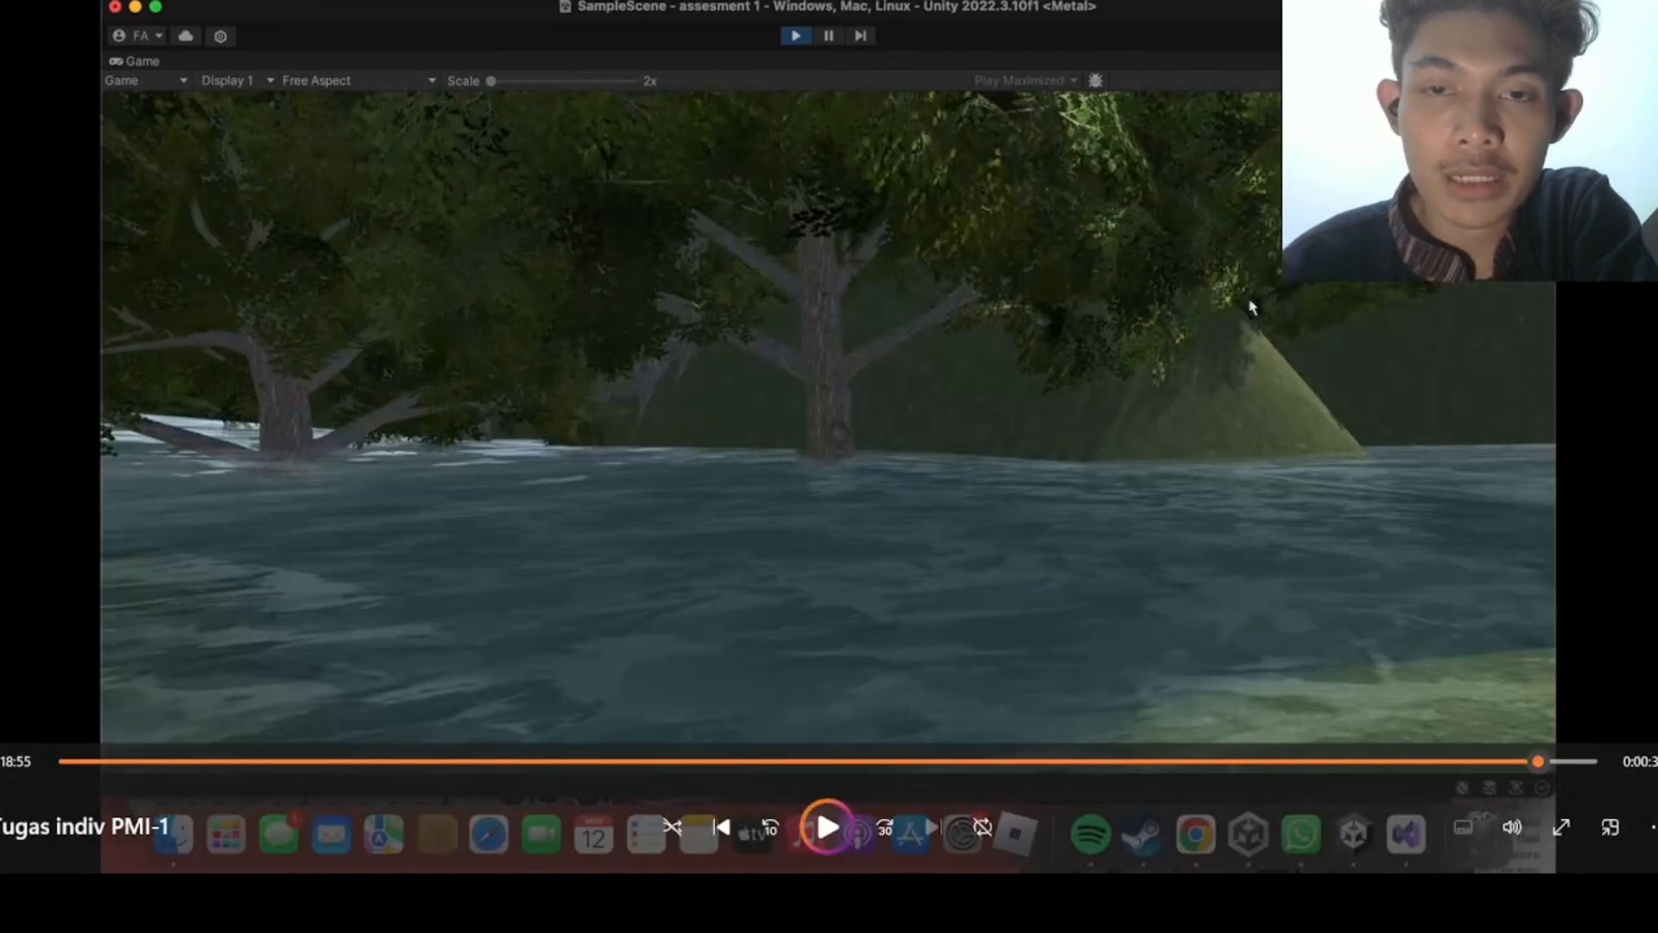
key("space")
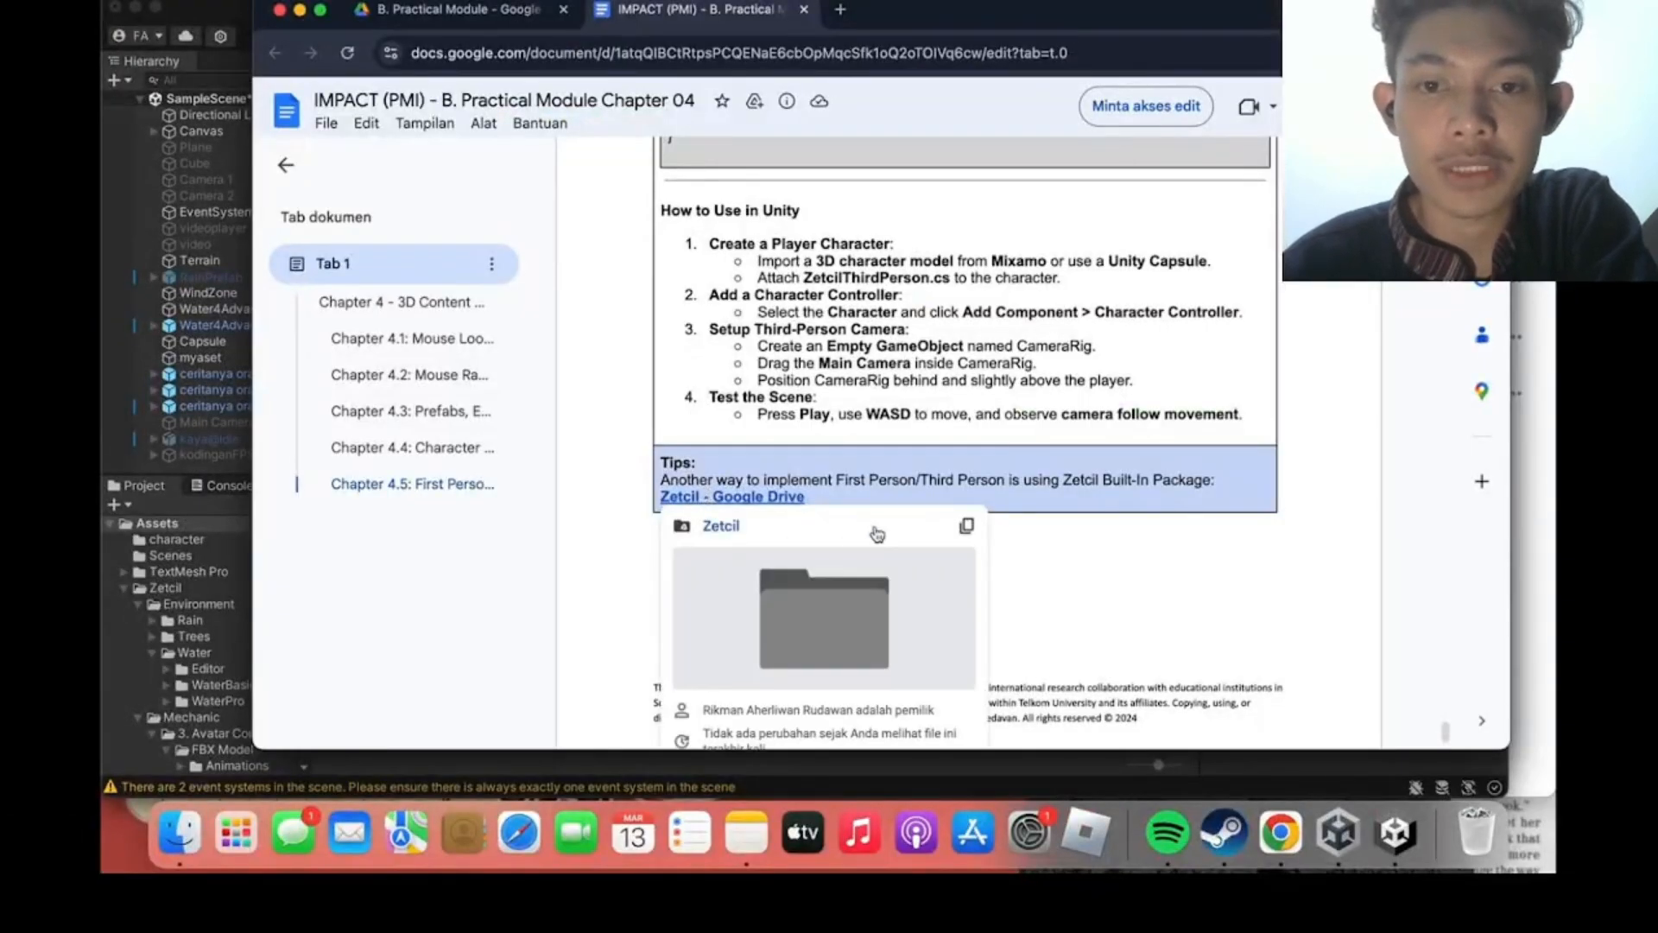
key("space")
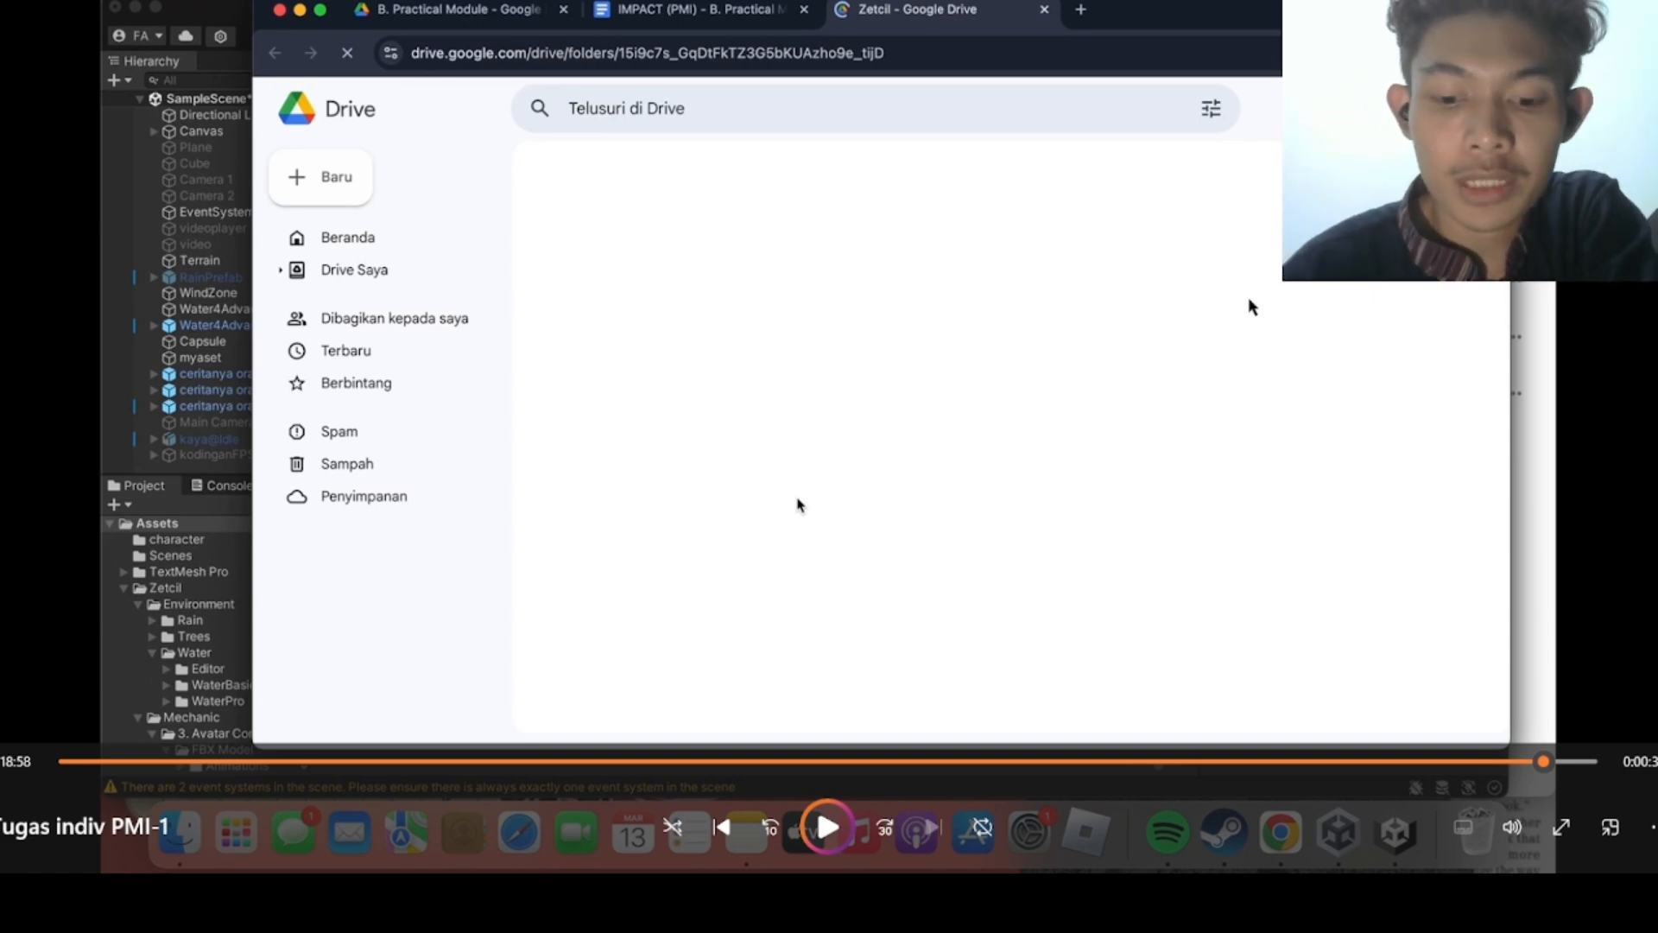
key("space")
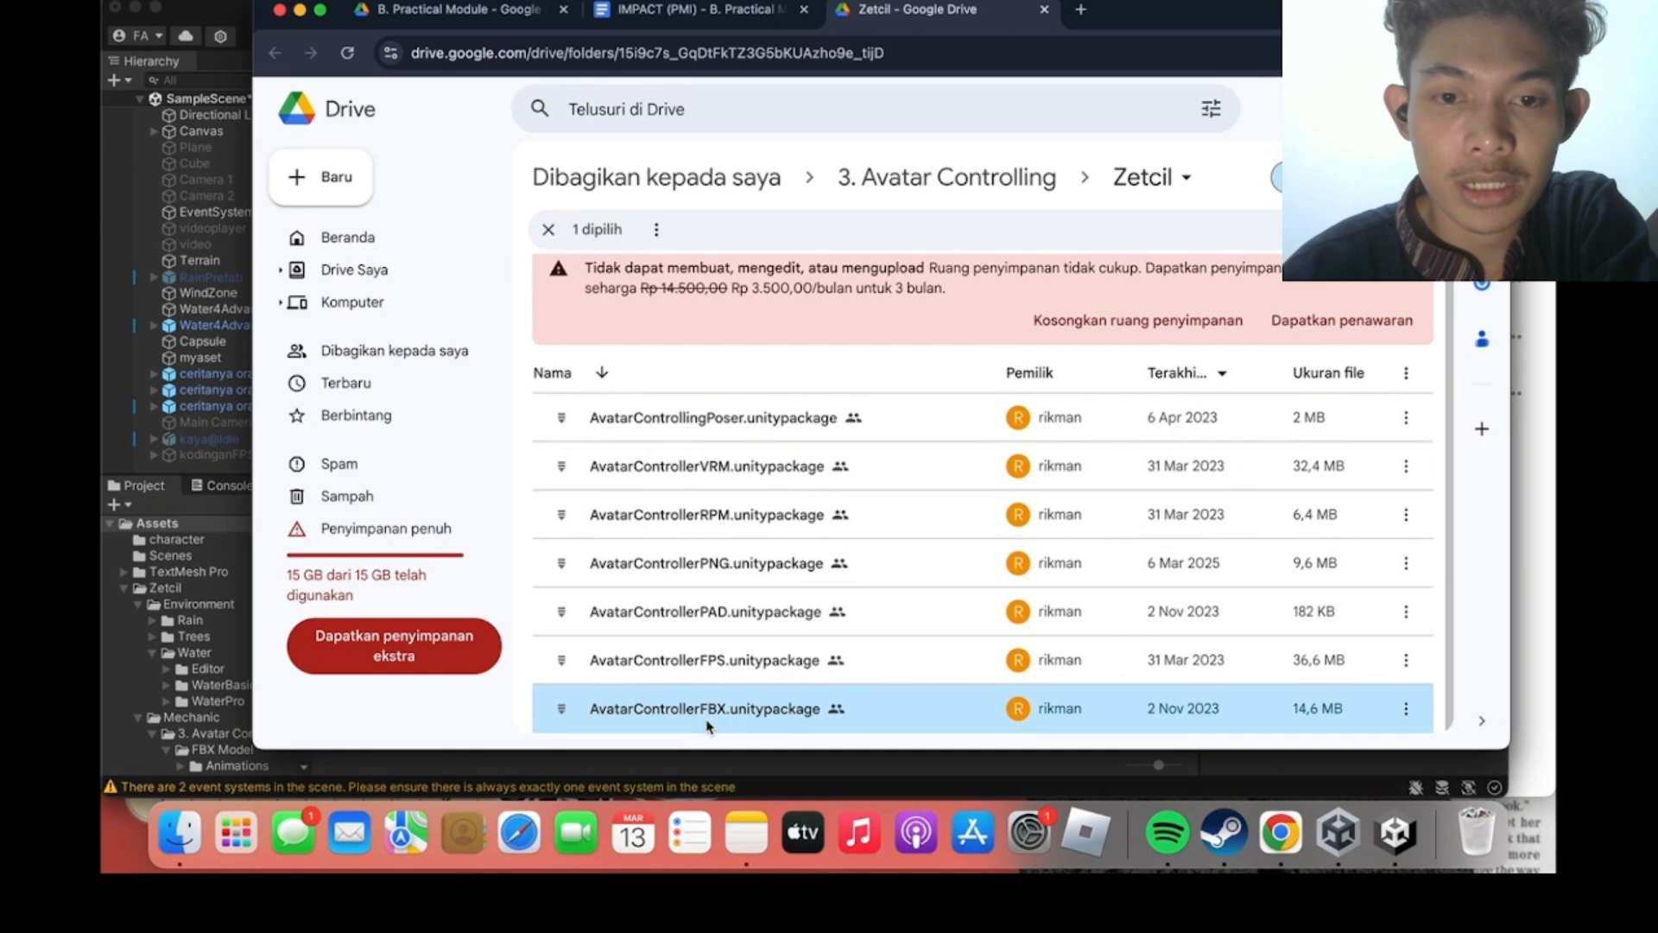
key("space")
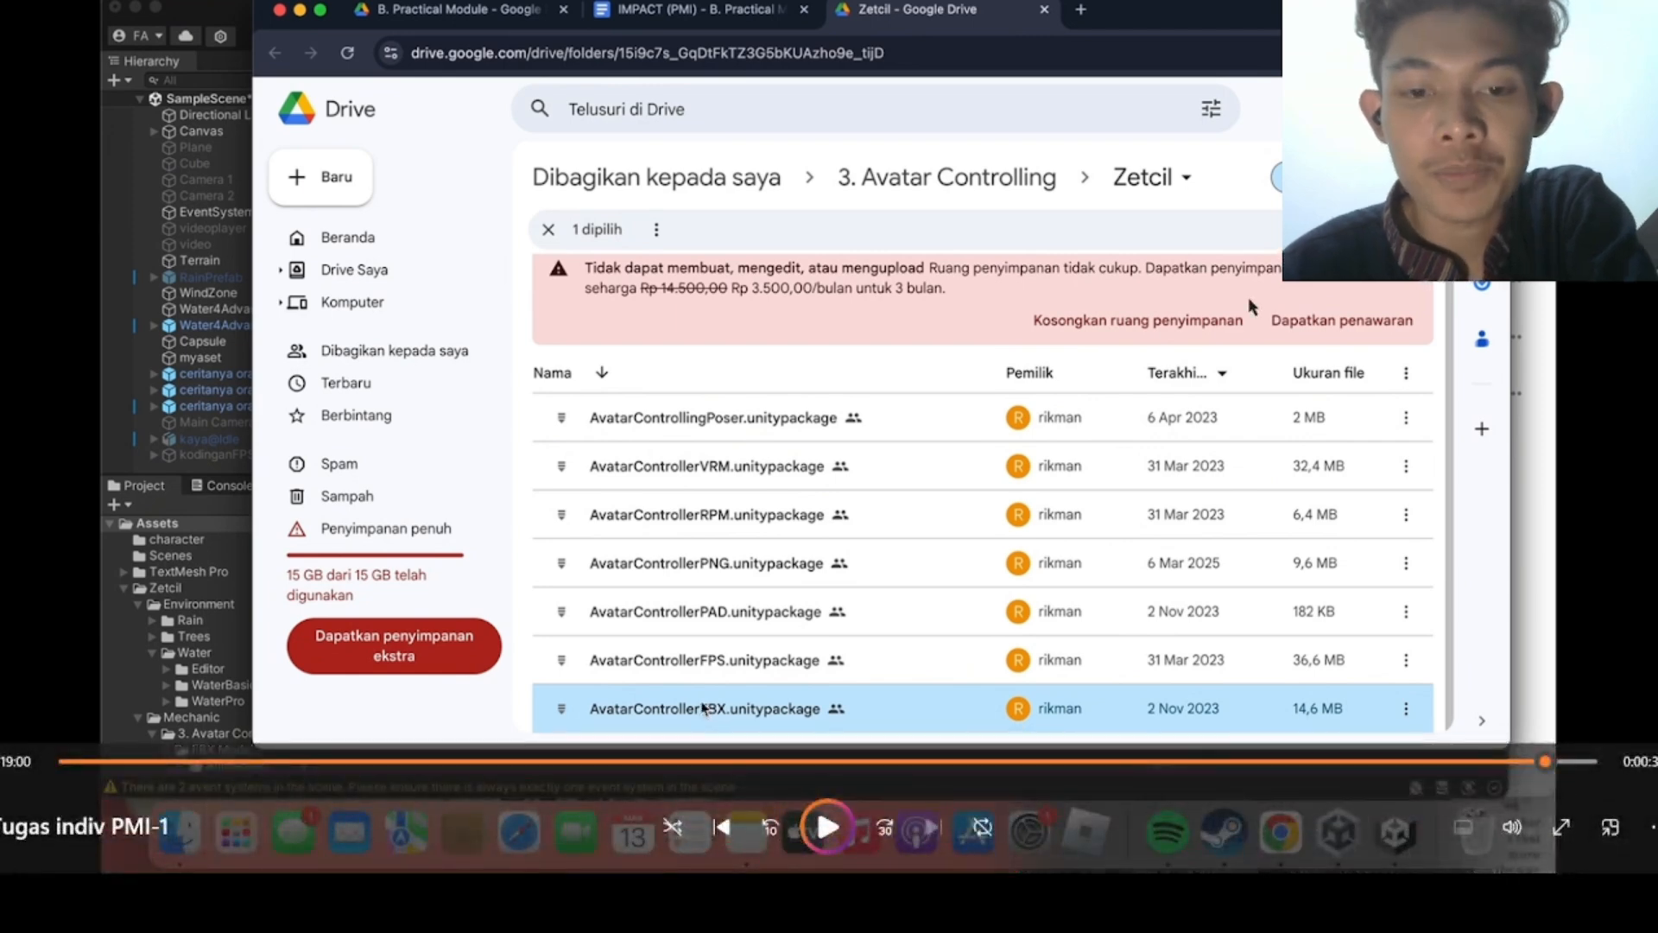
key("space")
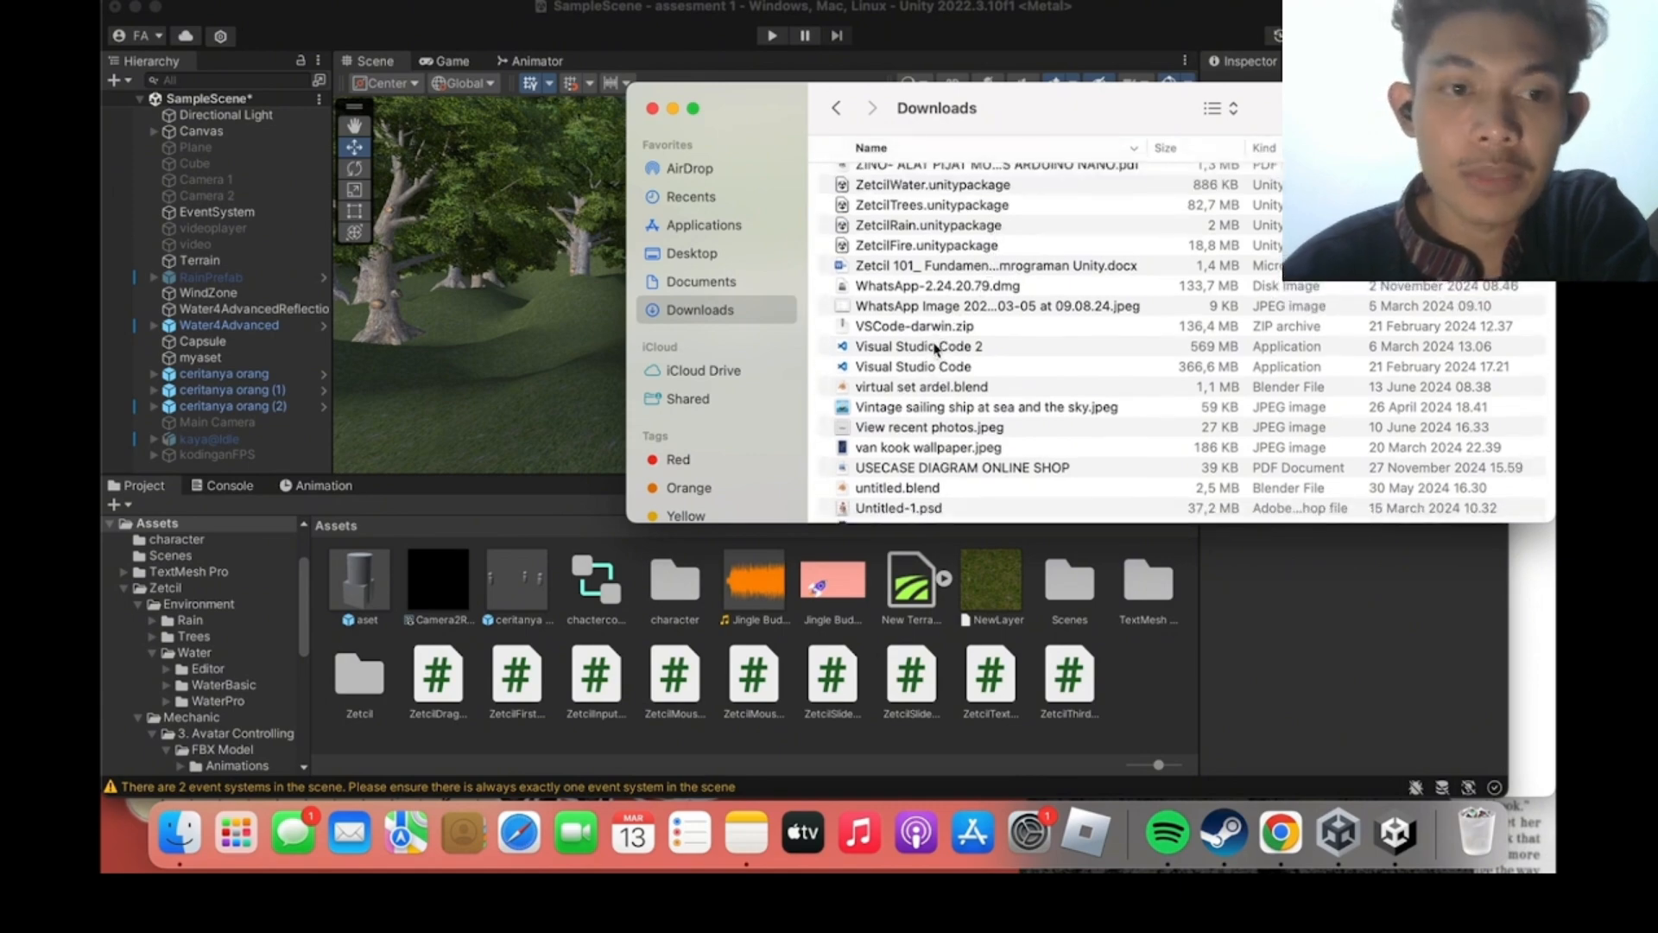
Locate AvatarControllerFBX.unitypackage in the Downloads folder and close the file window.
scroll(935, 348, "up", 15)
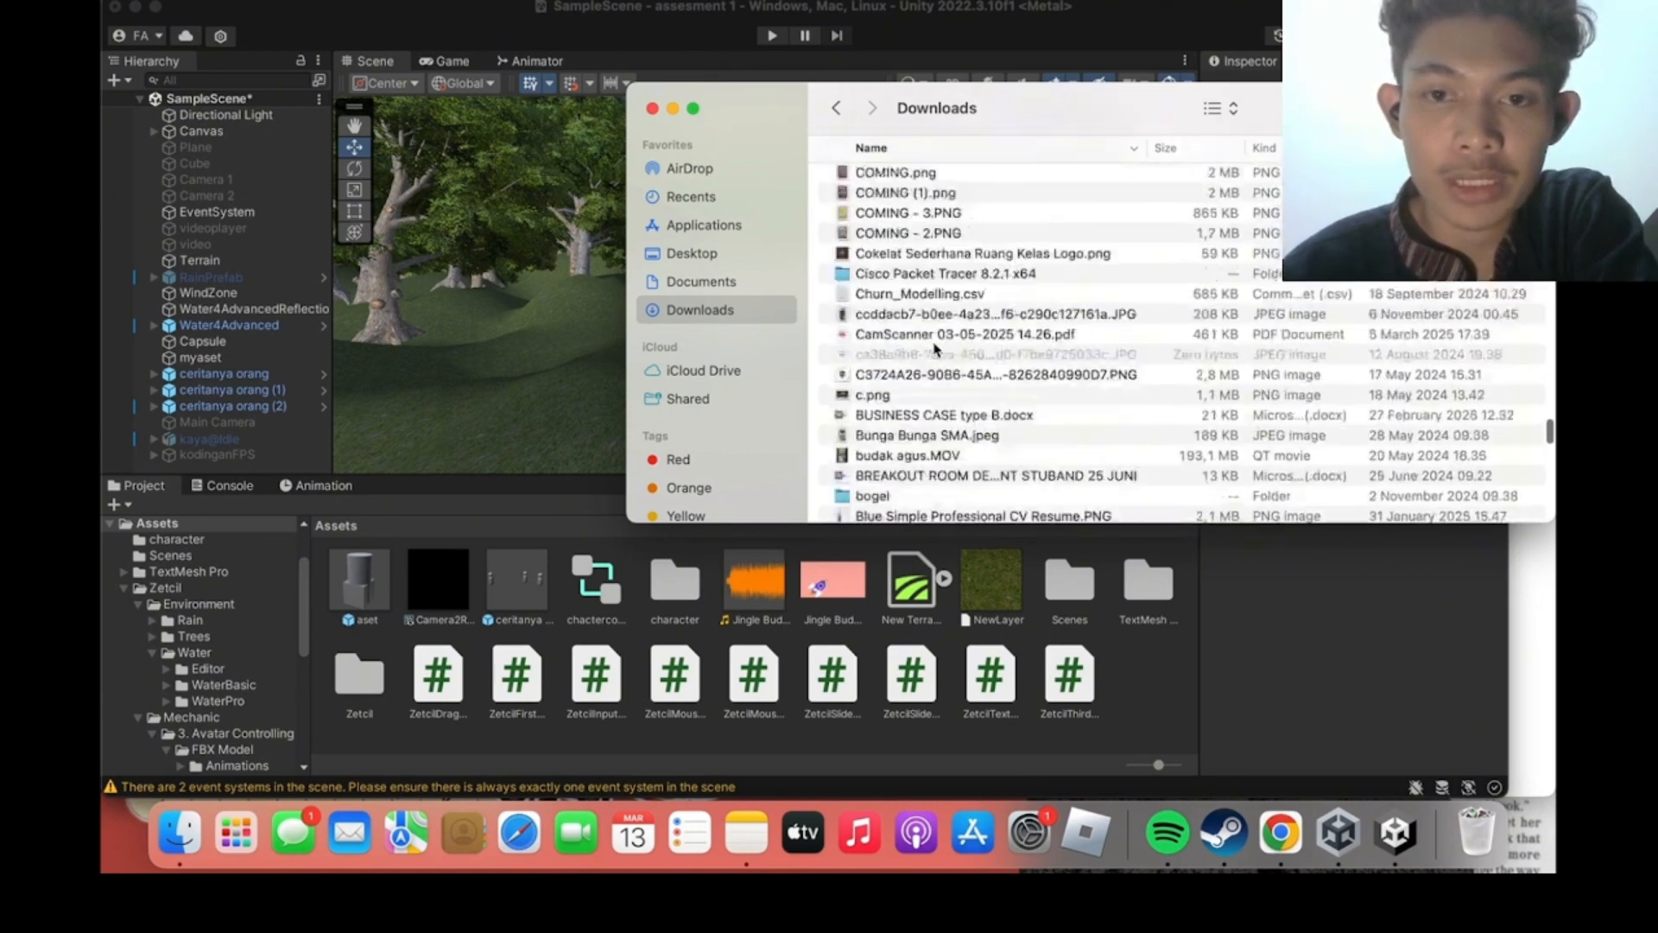
mouse_move(955, 253)
left_mouse_down()
mouse_move(612, 675)
mouse_move(959, 256)
left_mouse_up()
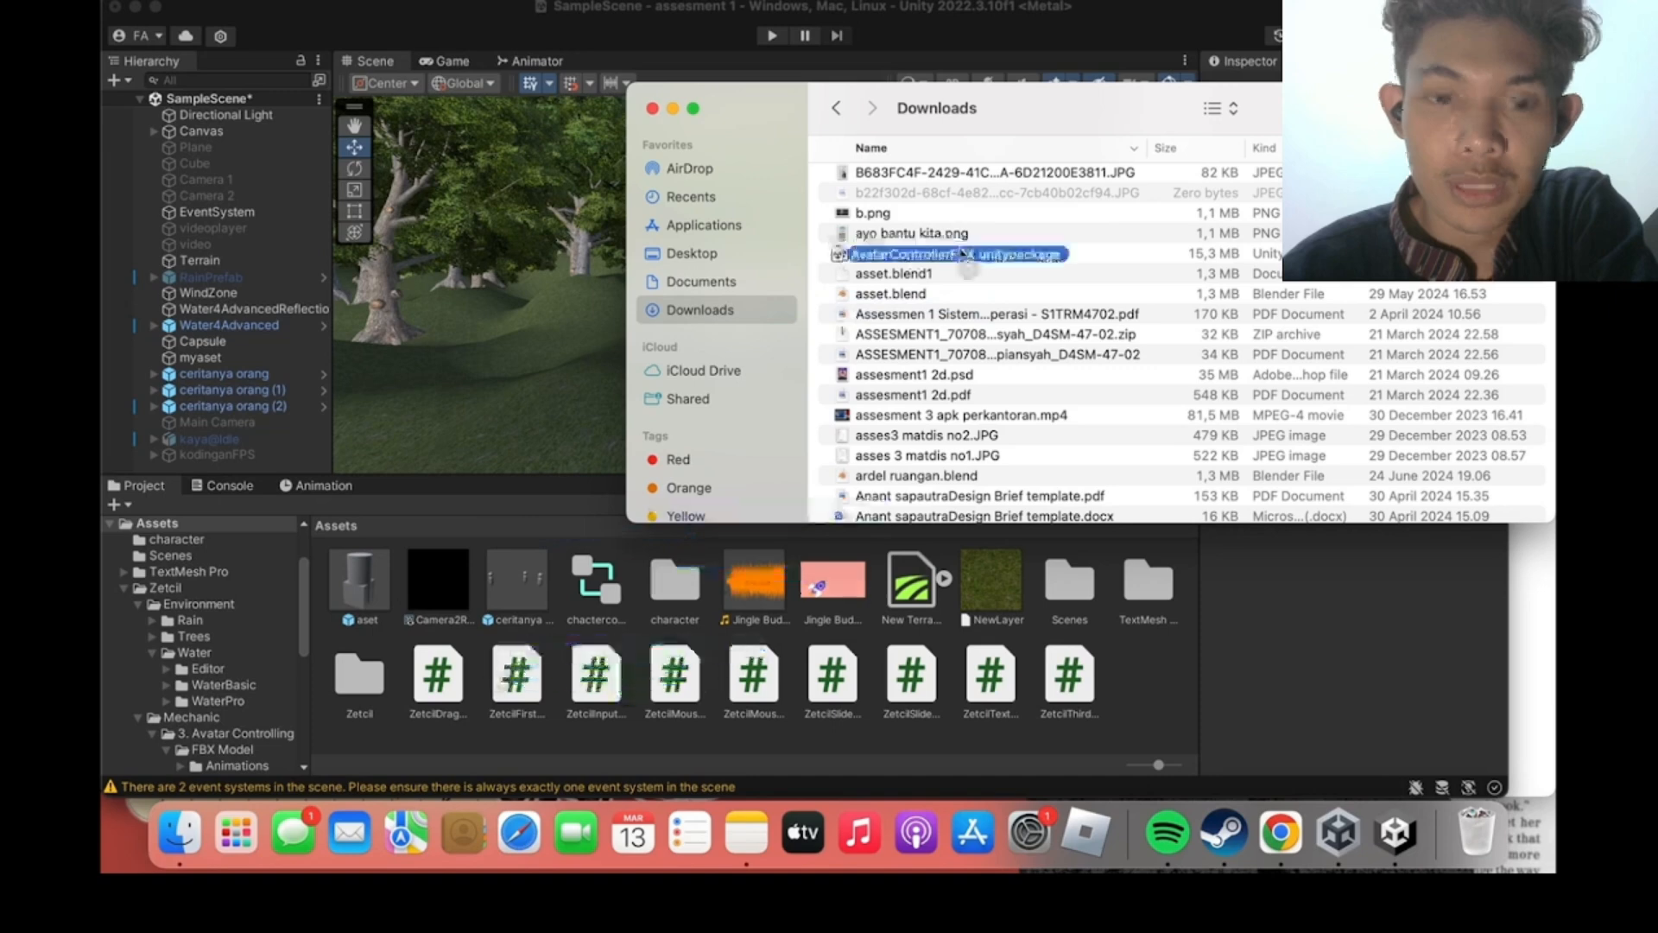
left_click(652, 108)
Place the Player.FBXBasic prefab from Zetcil/Mechanic/3. Avatar Controlling/FBX Model/Prefabs on the terrain in front of the capsule figures.
left_click(124, 588)
double_click(359, 670)
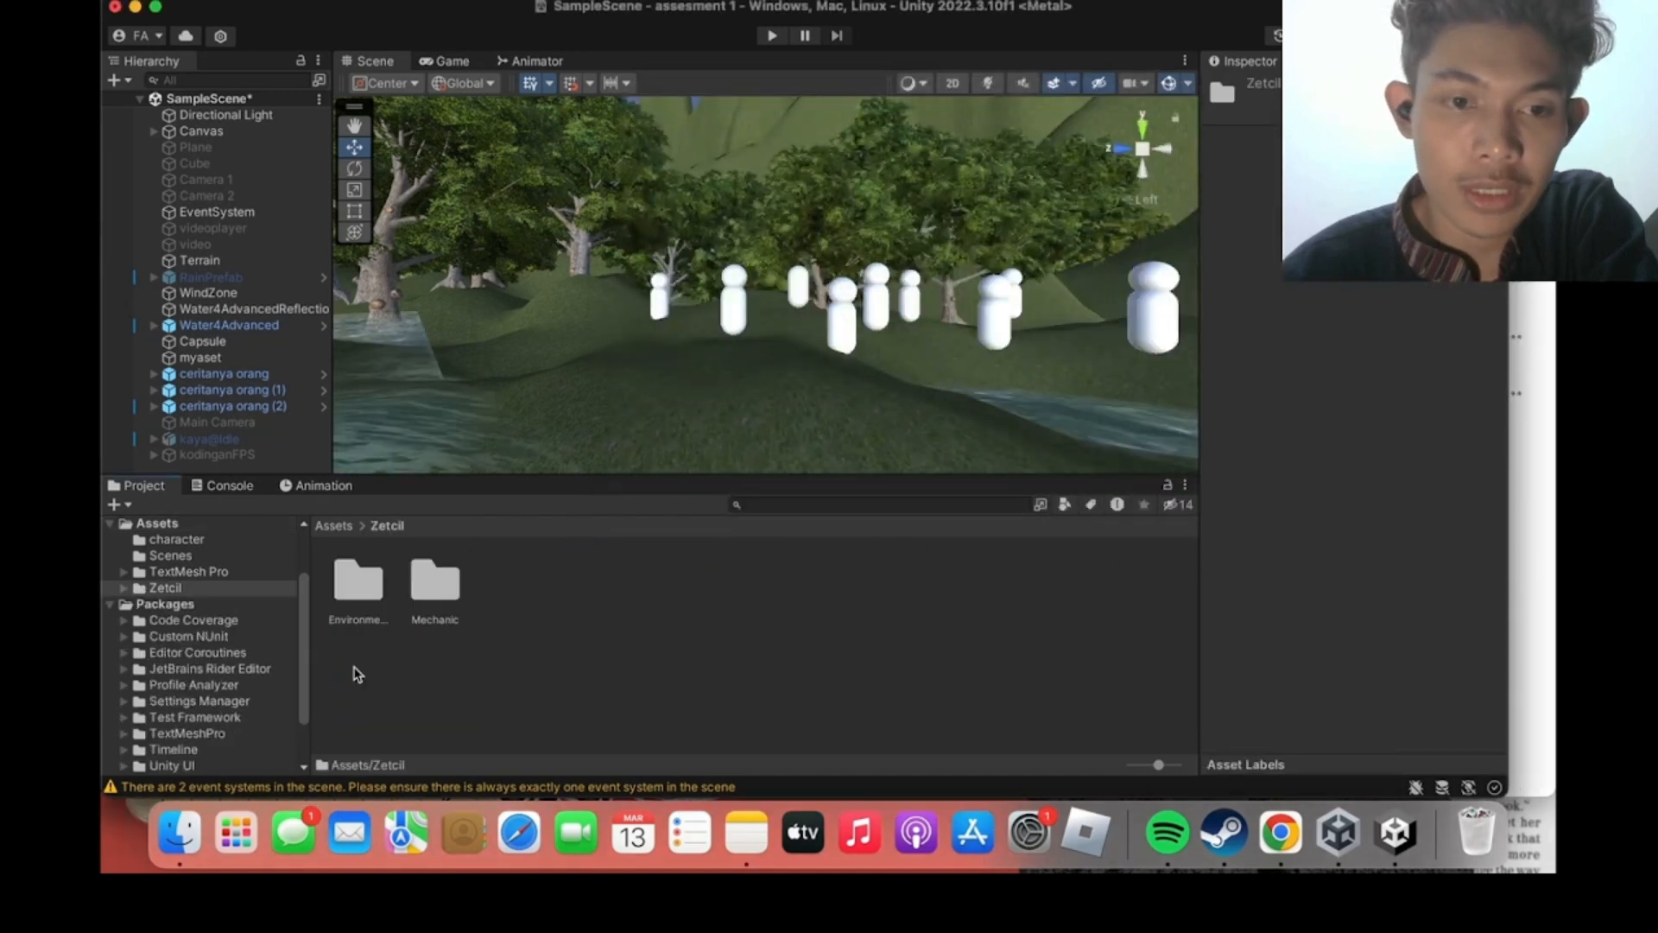
double_click(436, 581)
double_click(361, 585)
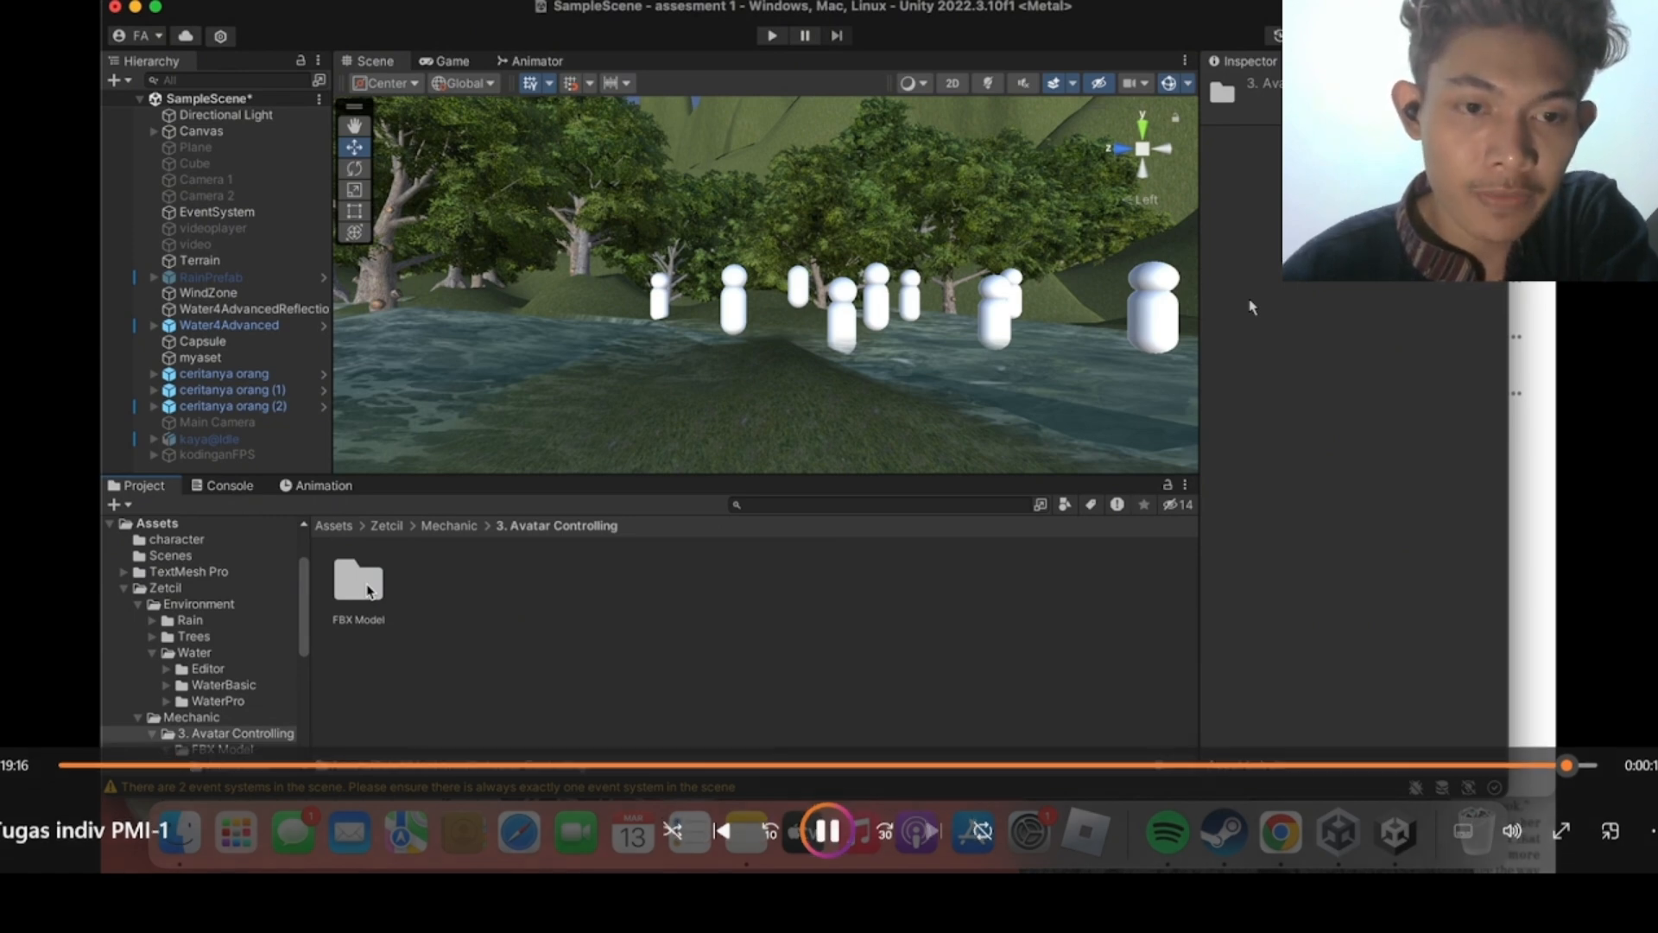
double_click(368, 589)
double_click(515, 578)
left_click(436, 585)
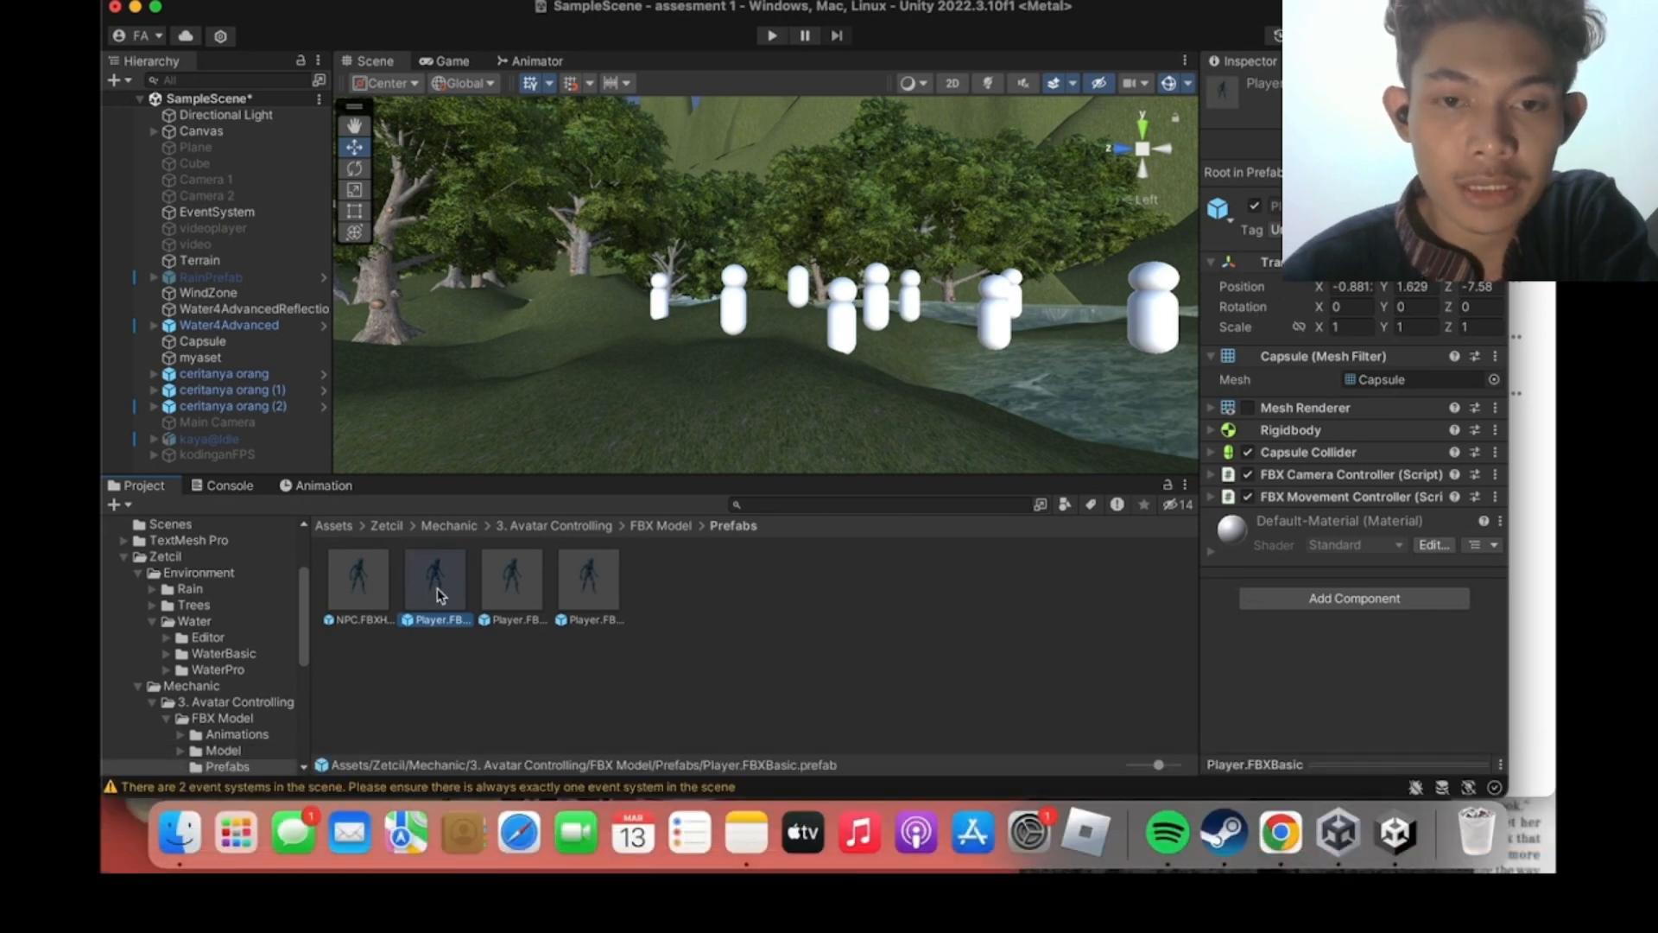
left_click_drag(437, 588, 623, 419)
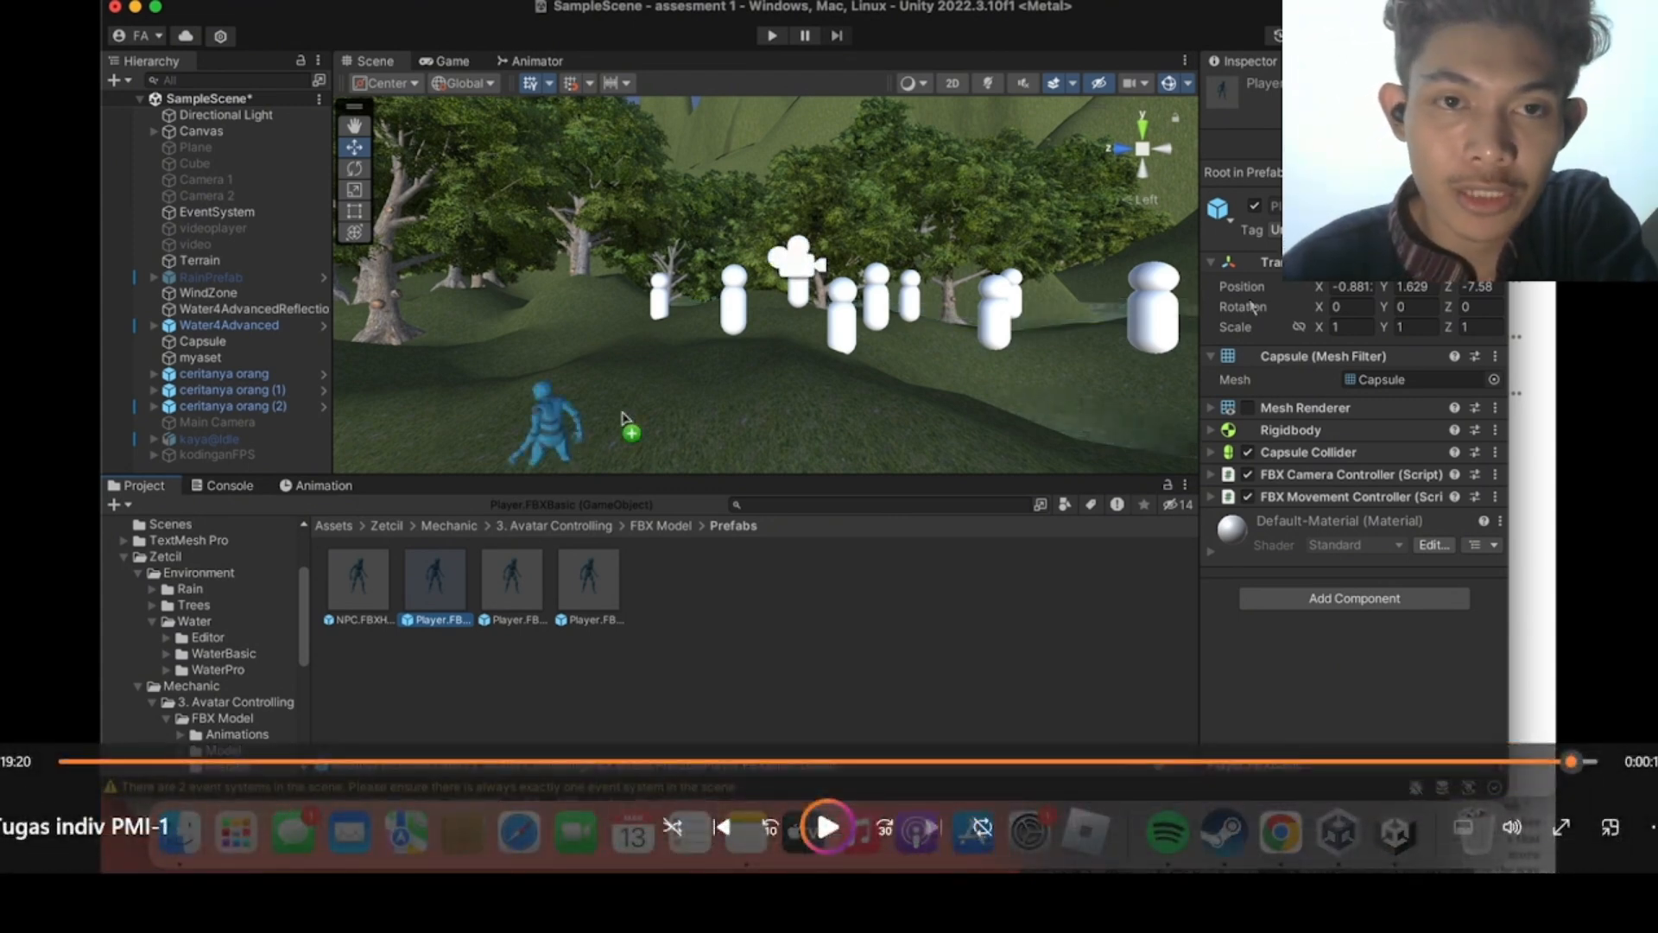
left_click_drag(626, 419, 704, 360)
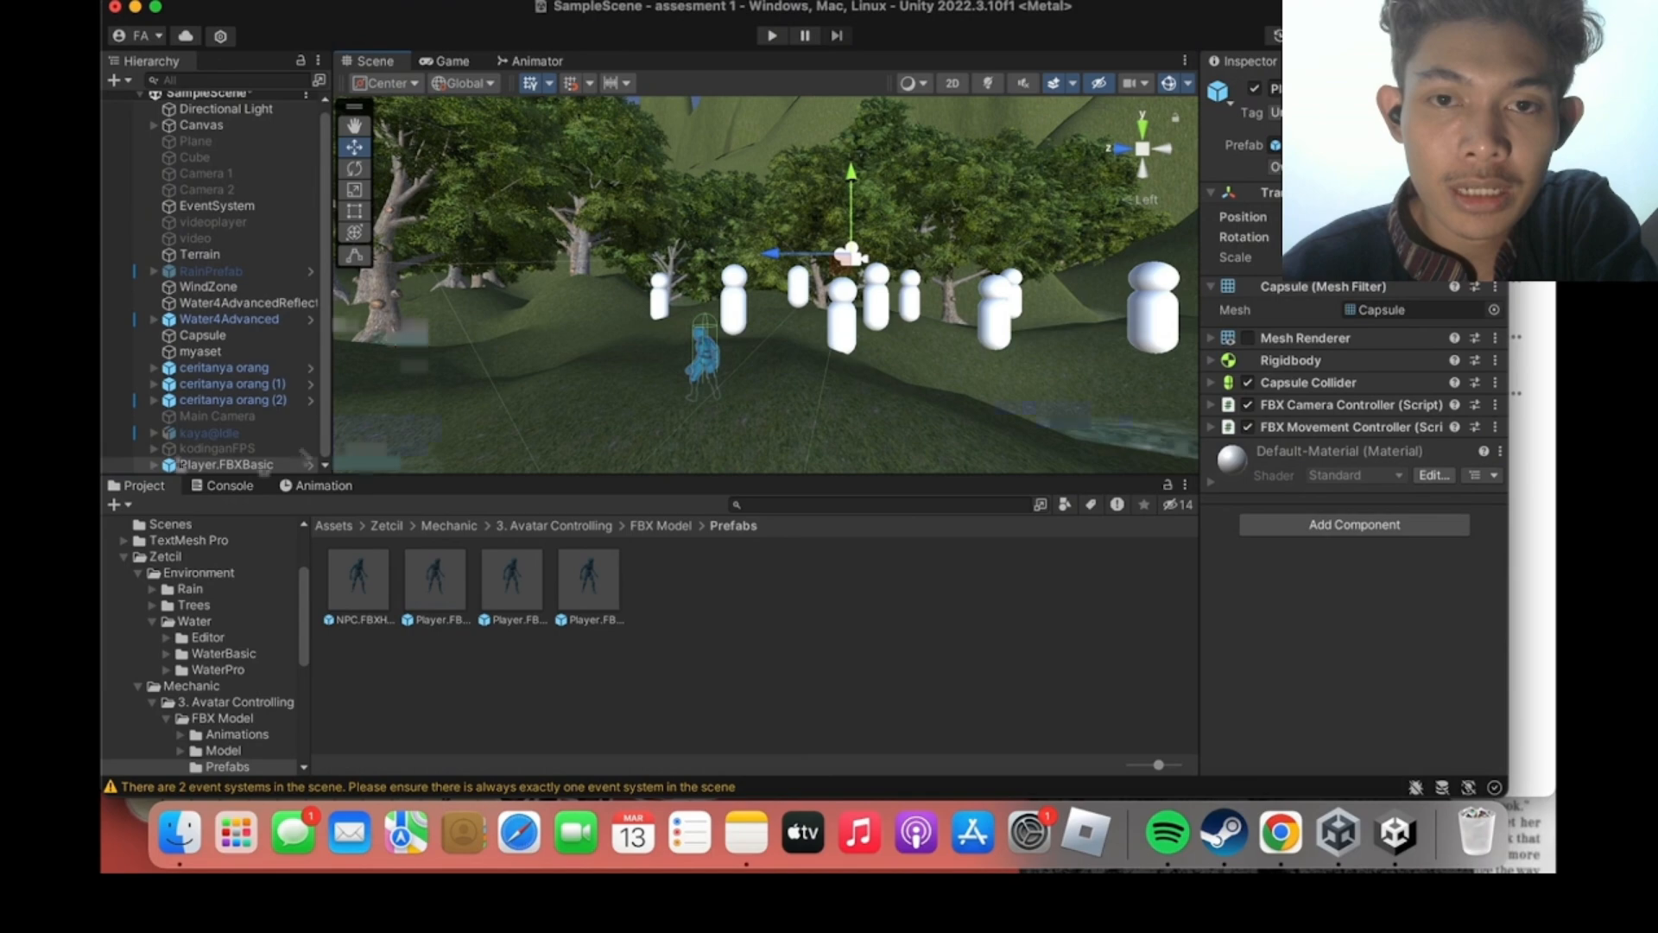
Run the scene, walk the third-person avatar forward, sideways and back past the capsule figures, and stop Play mode.
left_click(772, 37)
key("w")
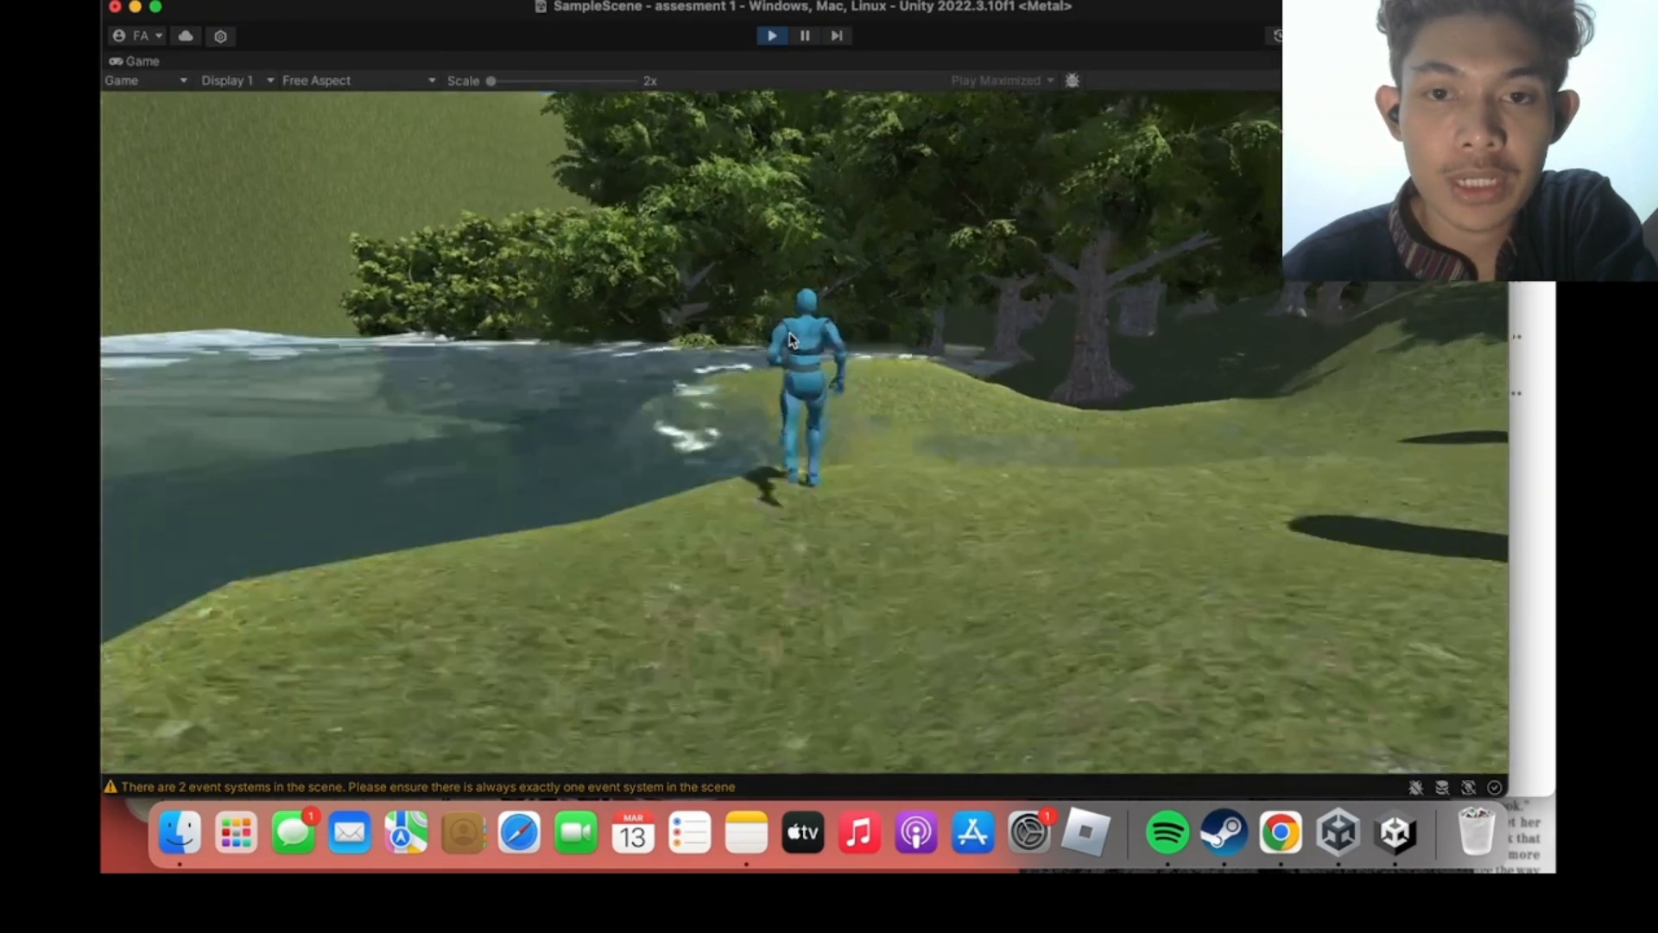
key("d")
key("d")
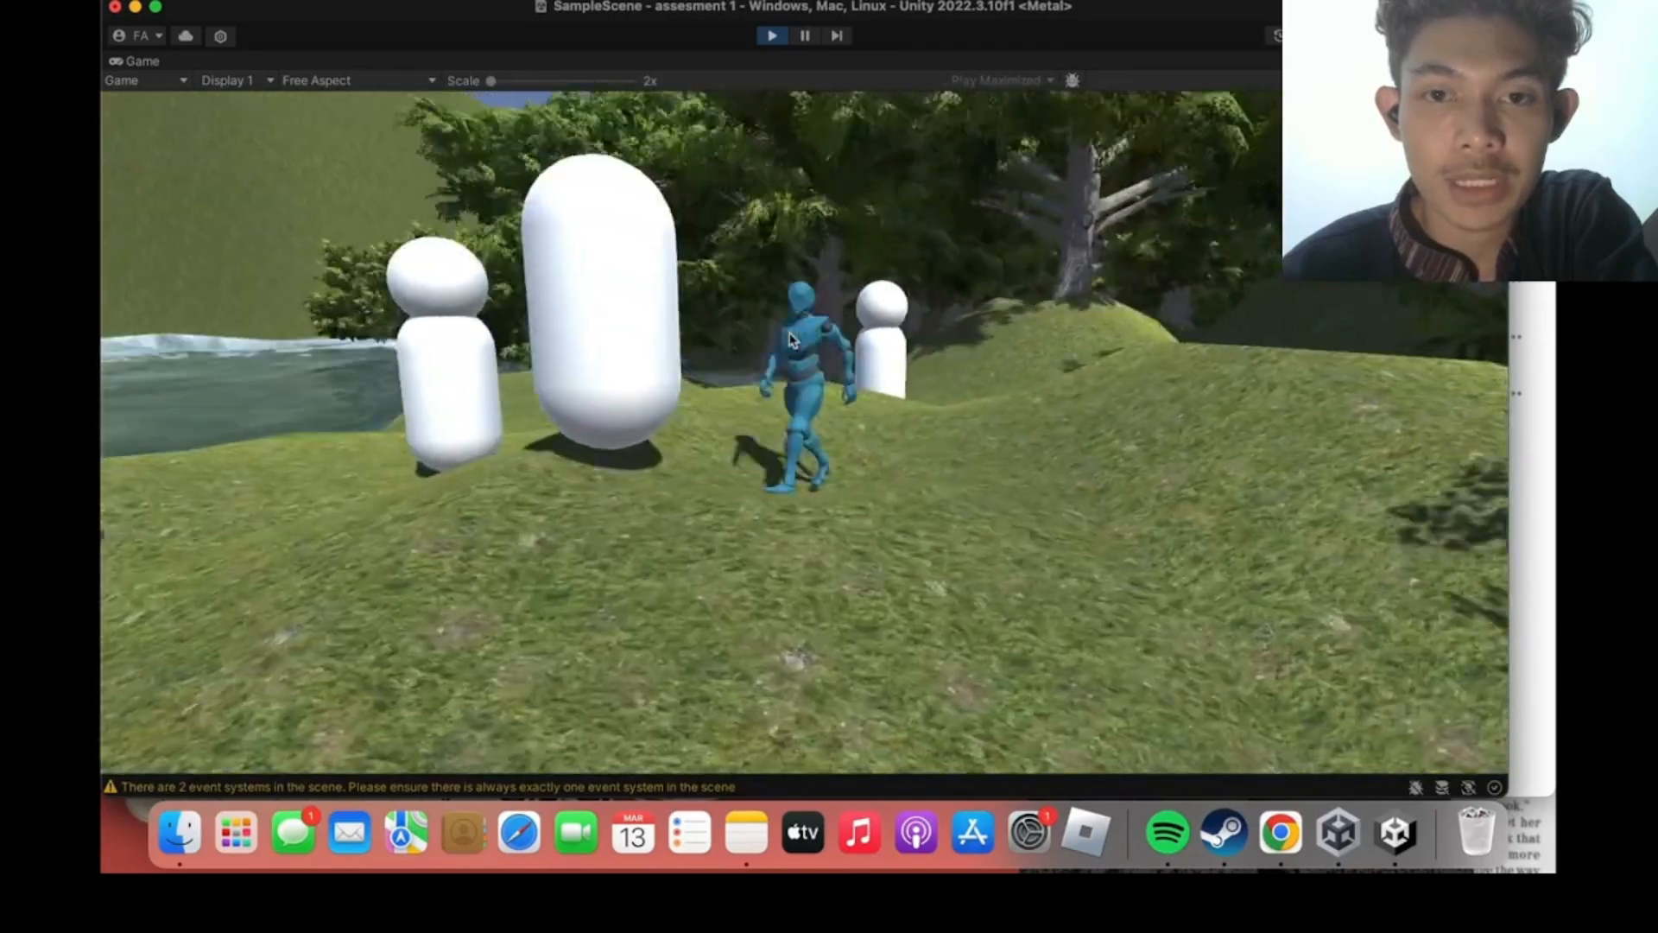
key("s")
key("d")
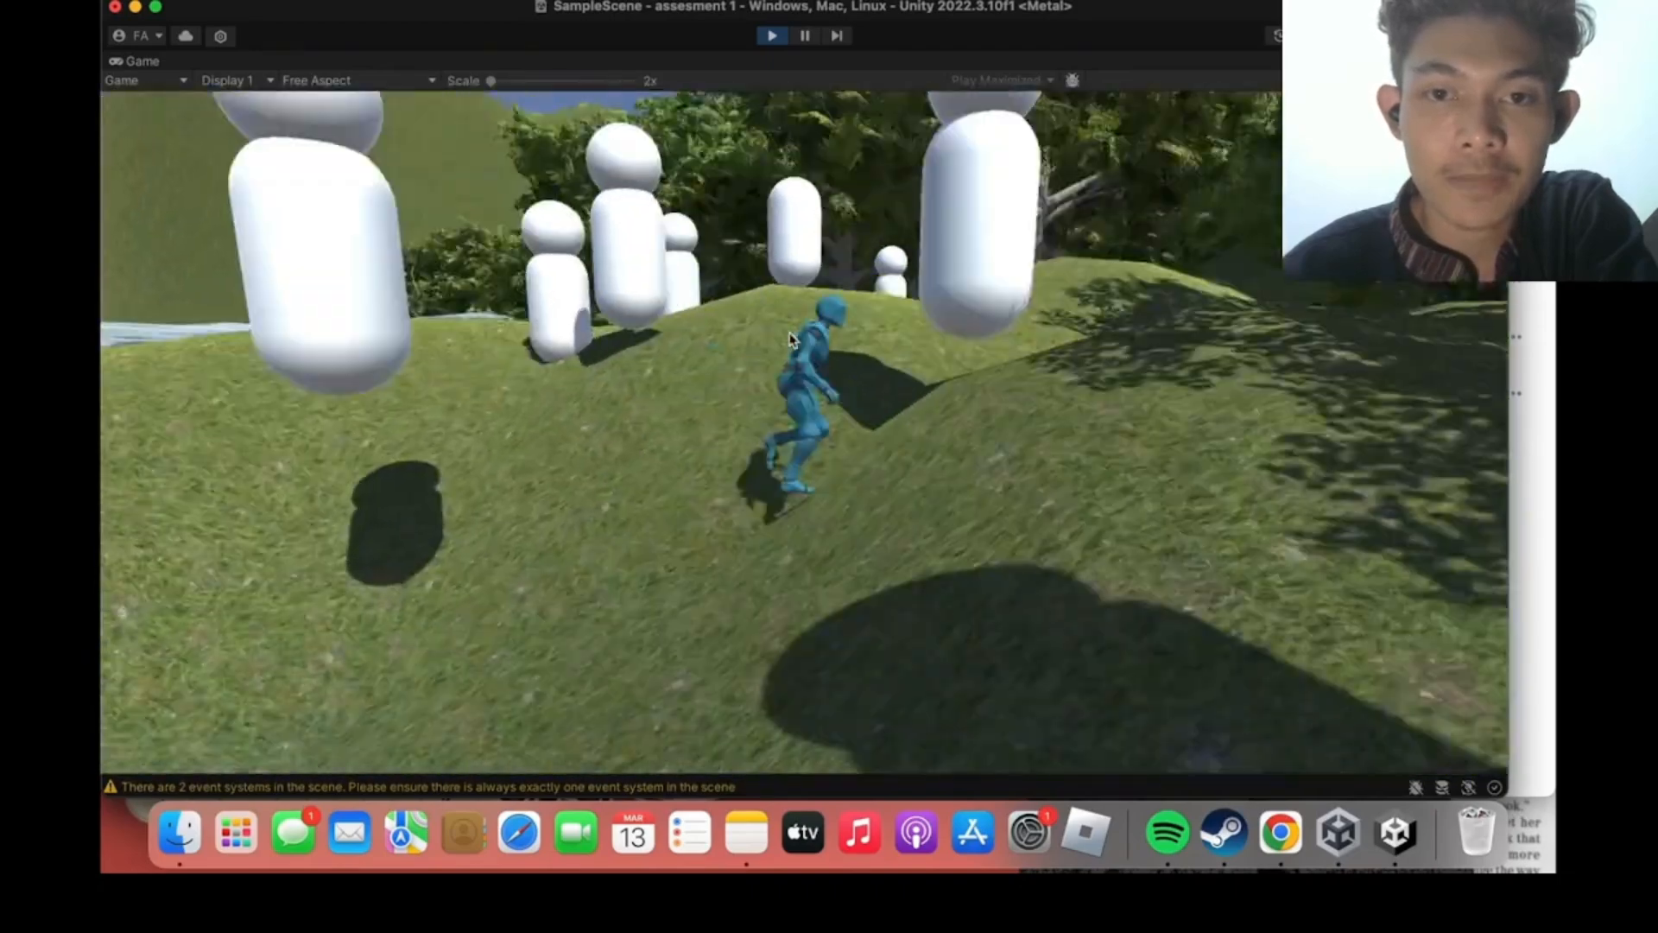
key("w")
left_click(773, 36)
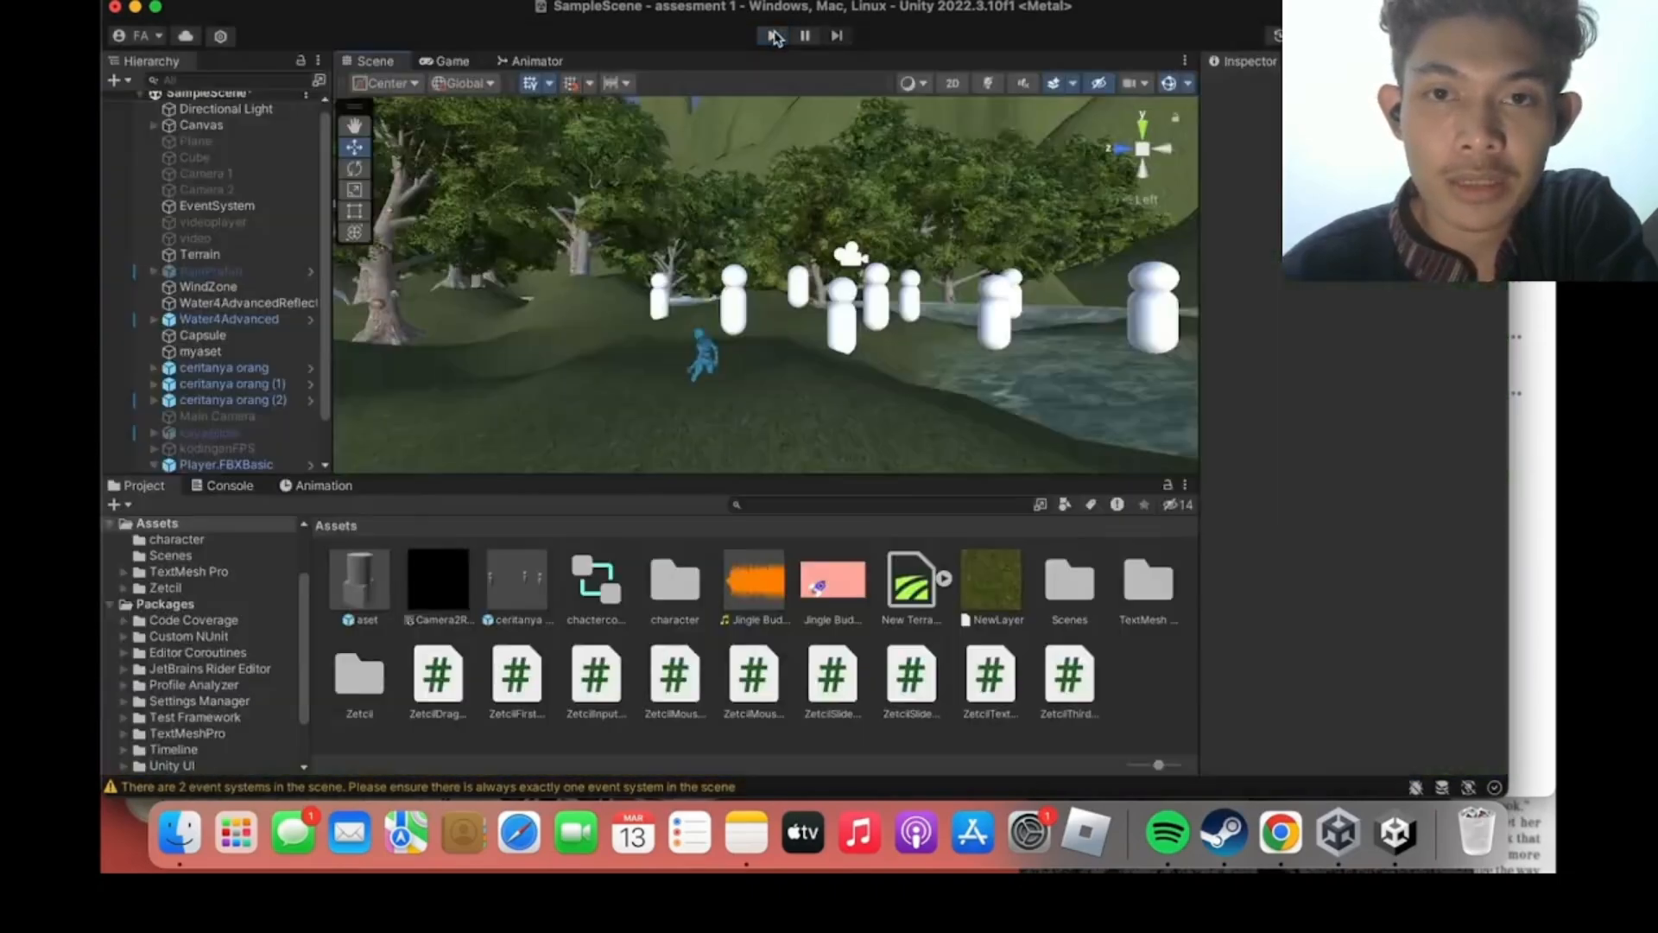